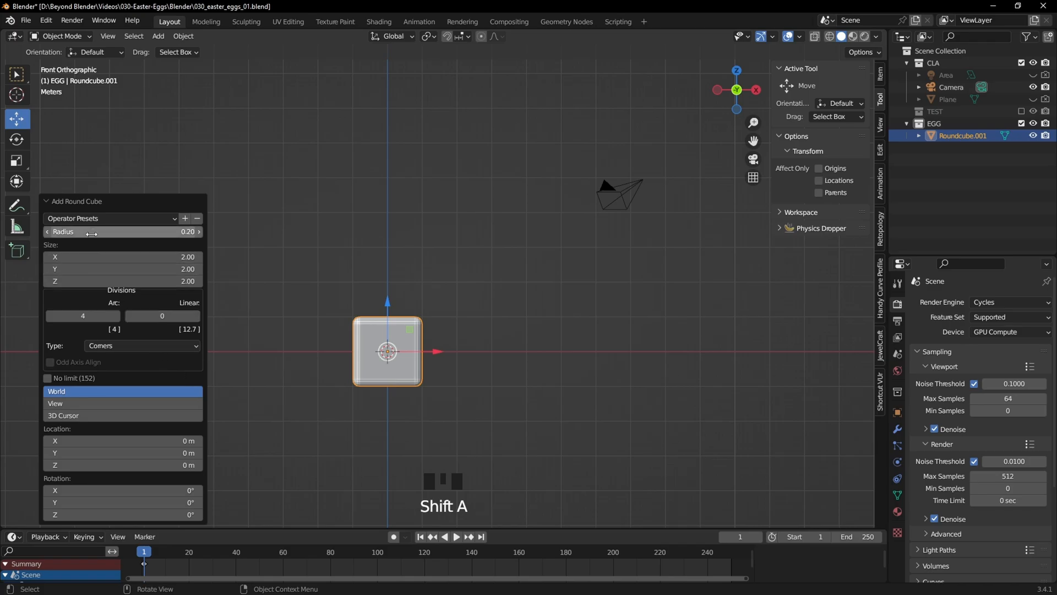
Step: Apply the Quadsphere preset to the newly added round cube
left_click(88, 219)
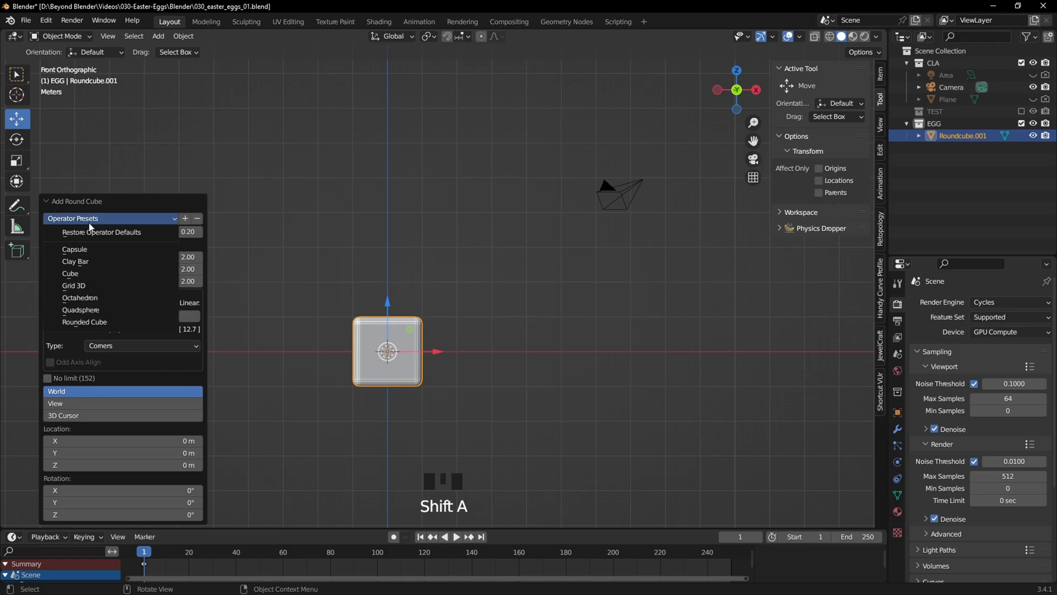
left_click(100, 311)
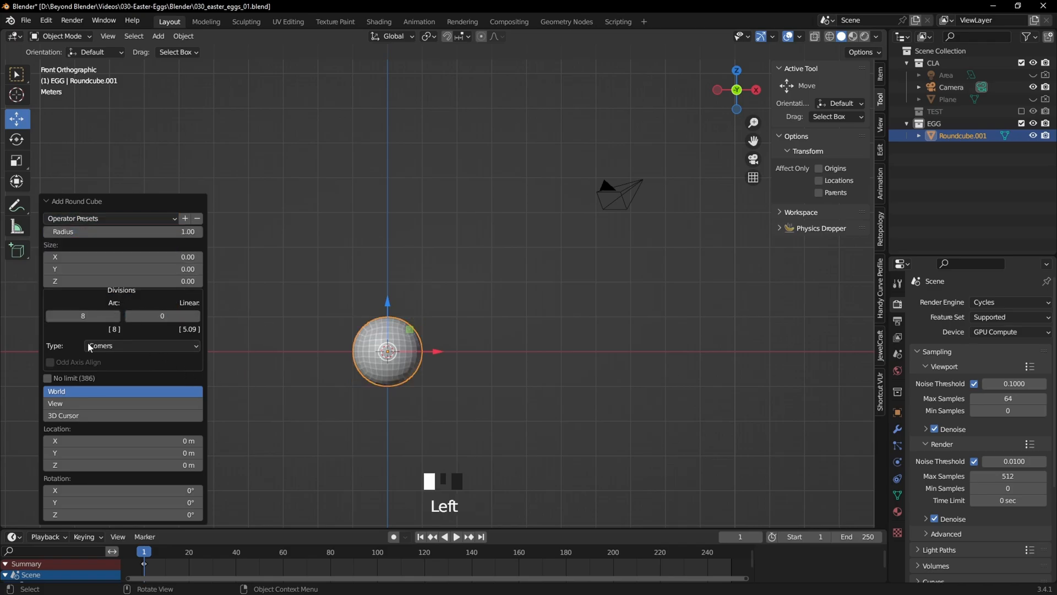
scroll(368, 352, "up", 7)
middle_click_drag(371, 375, 564, 243, "shift")
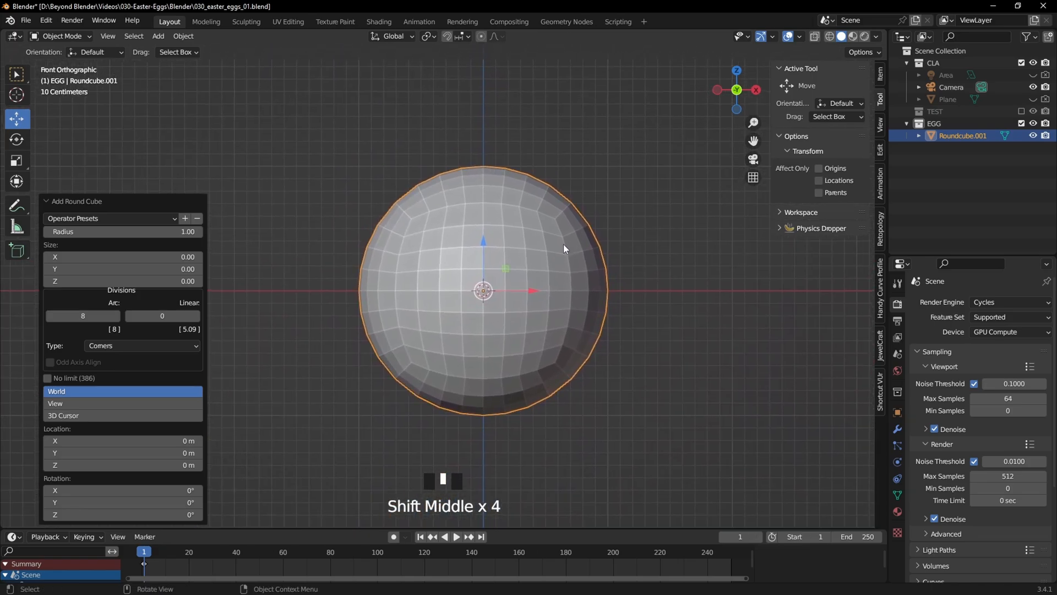
Step: Apply Shade Smooth to the quad sphere
left_click(306, 352)
middle_click_drag(306, 352, 501, 241)
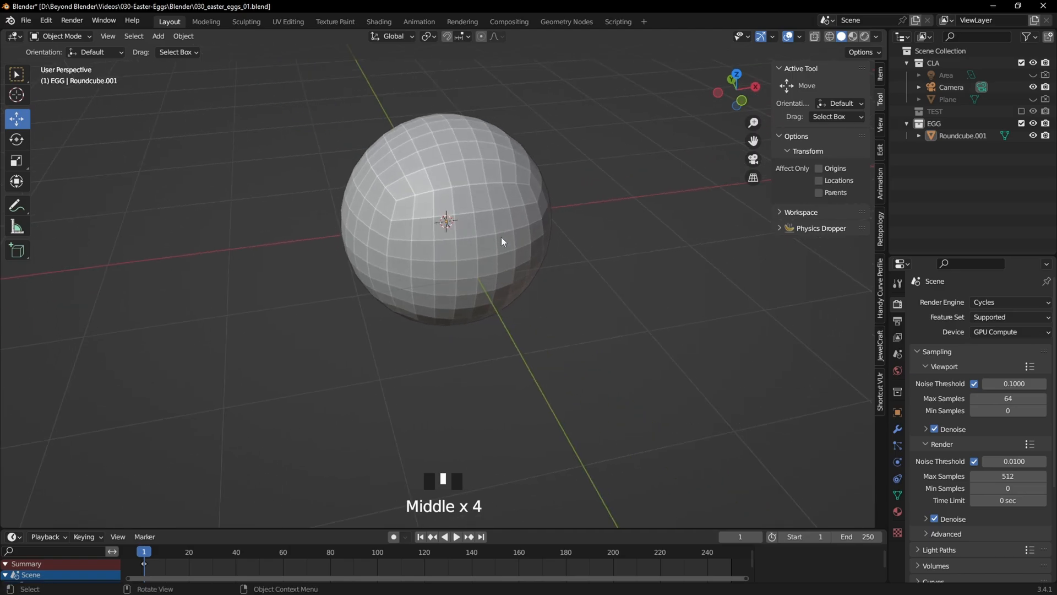
left_click(491, 210)
right_click(491, 209)
left_click(454, 227)
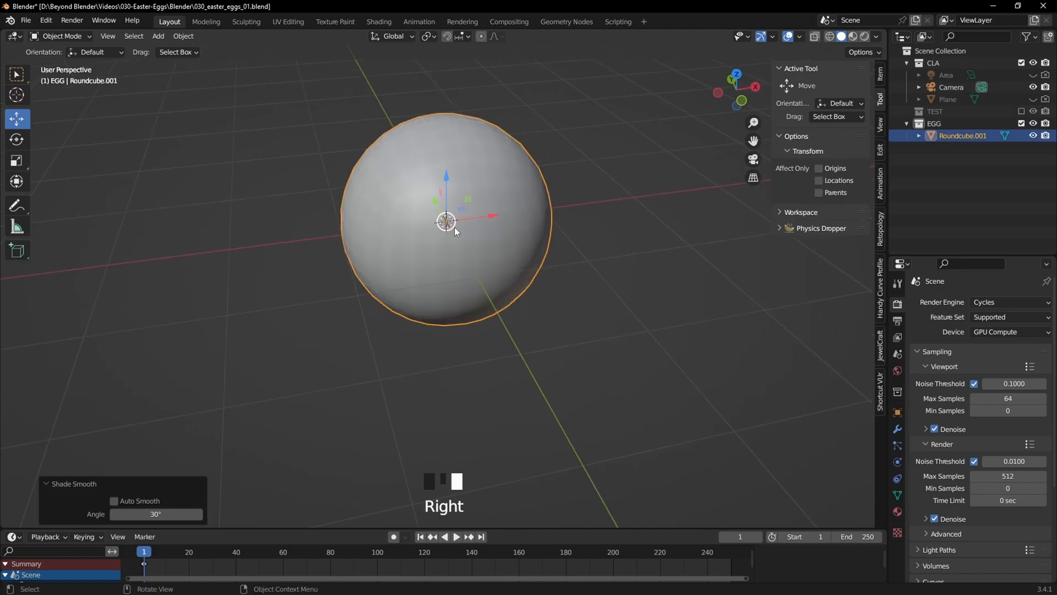
Step: Turn on proportional editing and enter Edit Mode on the sphere with vertex selection and nothing selected
key("KP_1")
middle_click_drag(697, 324, 553, 142, "shift")
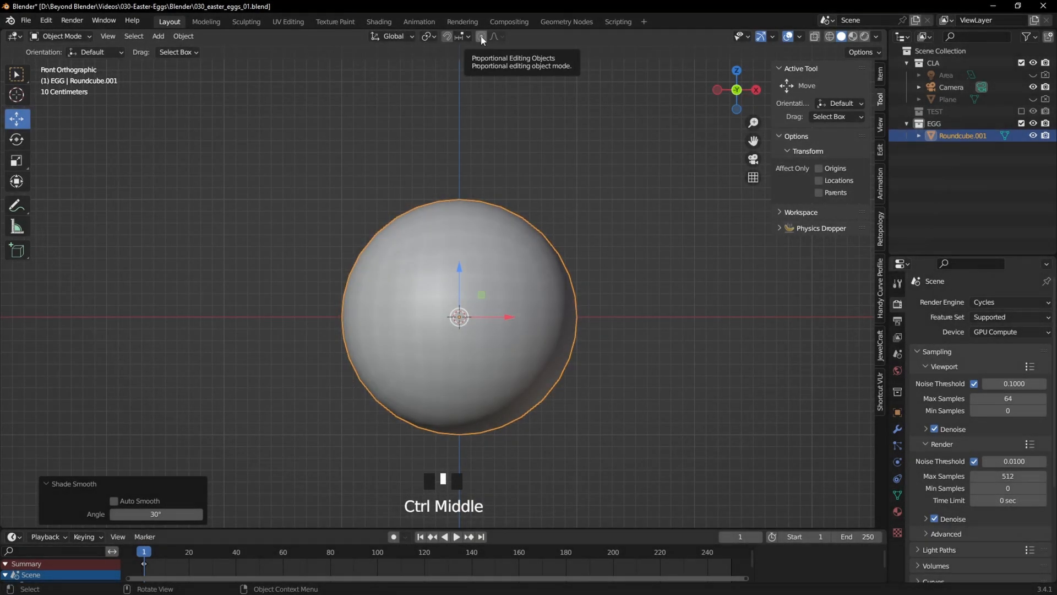
left_click(481, 37)
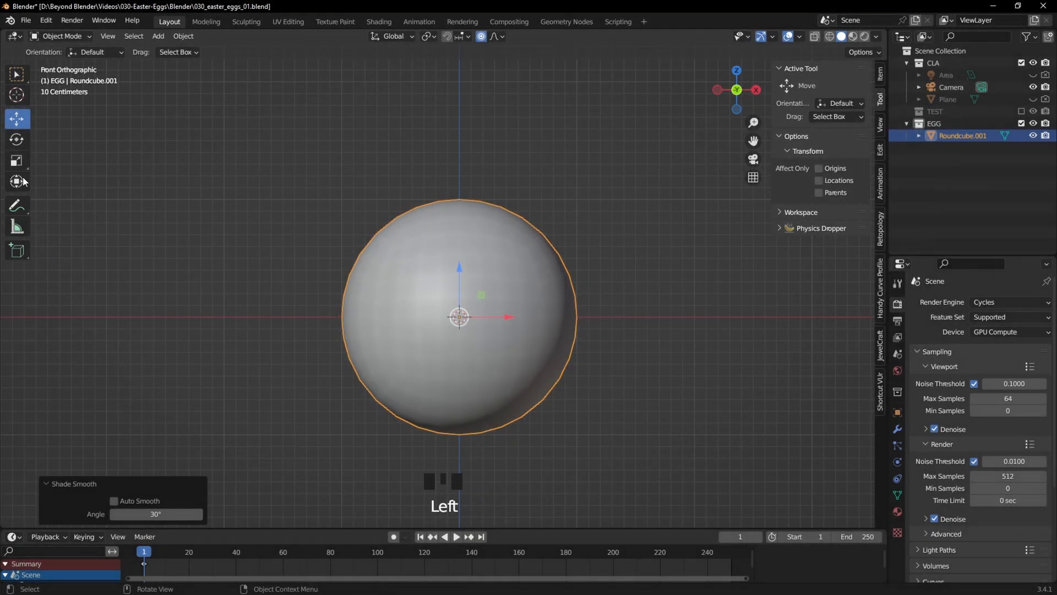
left_click(16, 126)
left_click(487, 242)
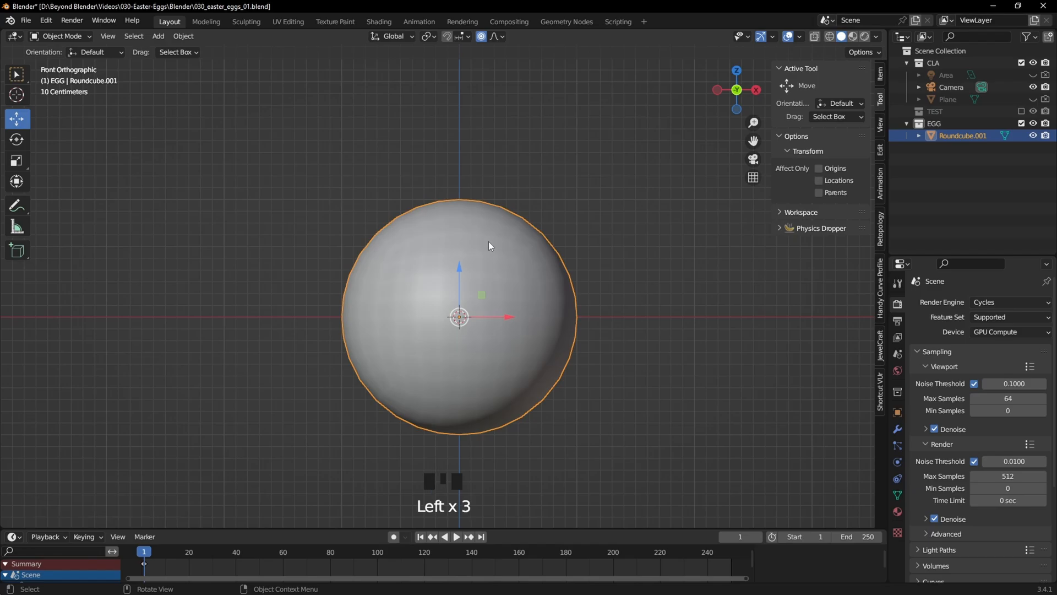
key("Tab")
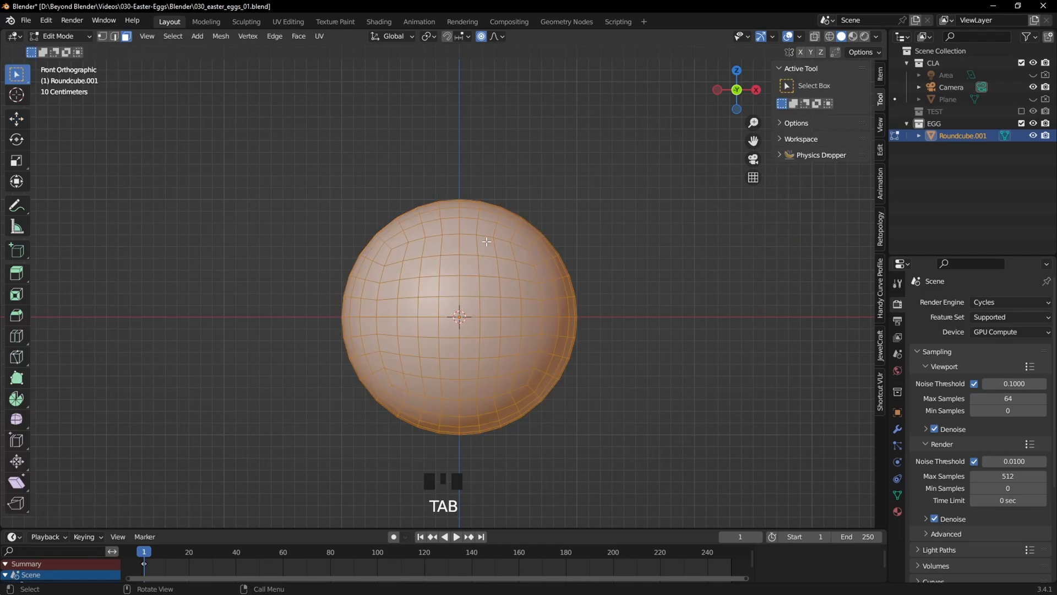
left_click(102, 37)
left_click(55, 171)
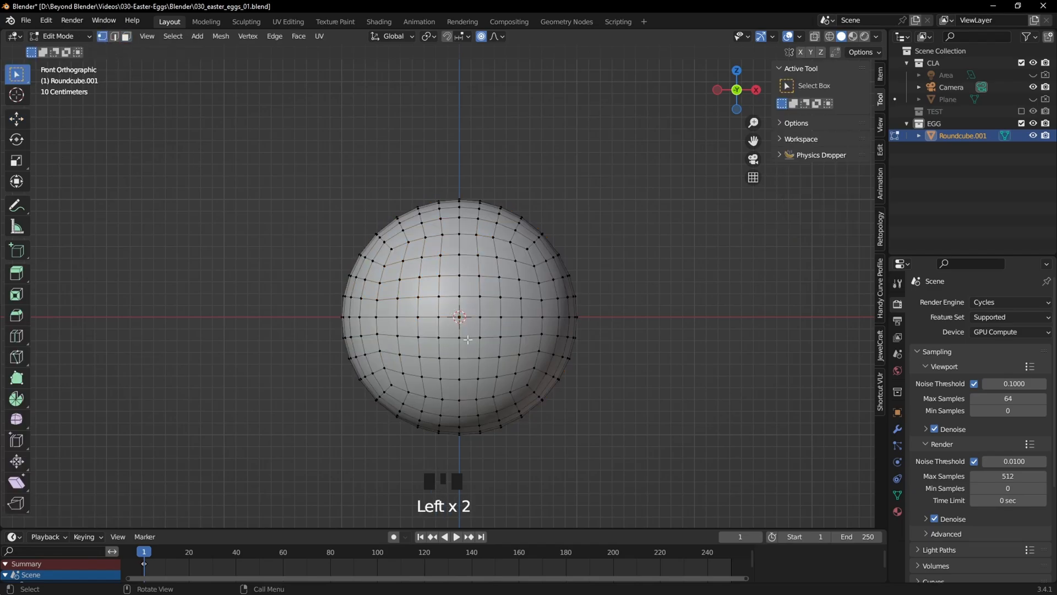
Step: Select the sphere's topmost vertex and raise it along Z with smooth proportional falloff to form an egg shape
key("KP_7")
left_click(465, 162)
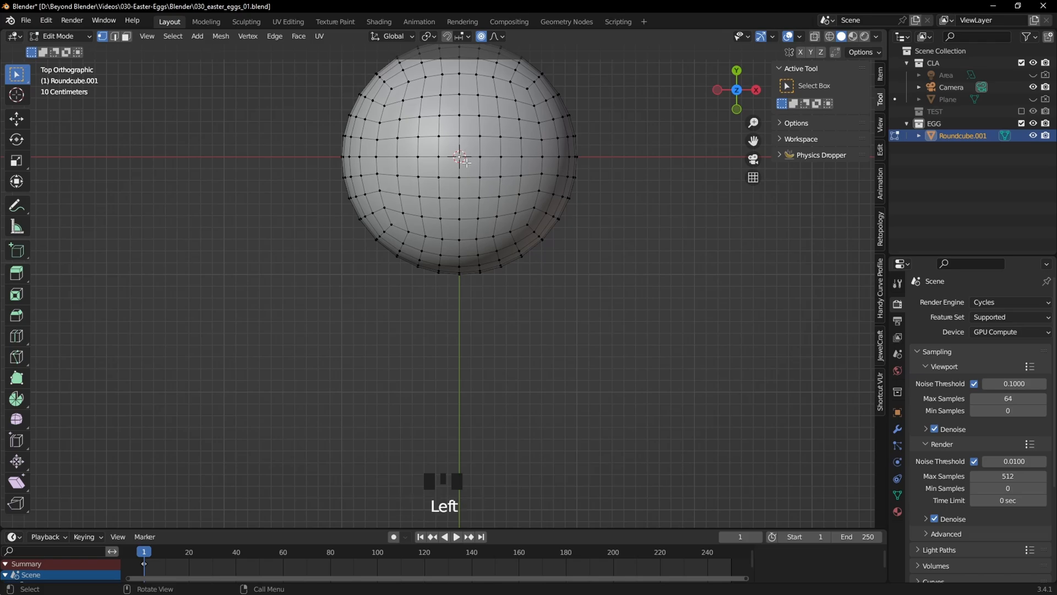
middle_click_drag(504, 261, 450, 190)
key("KP_1")
scroll(522, 172, "down", 1)
left_click(16, 119)
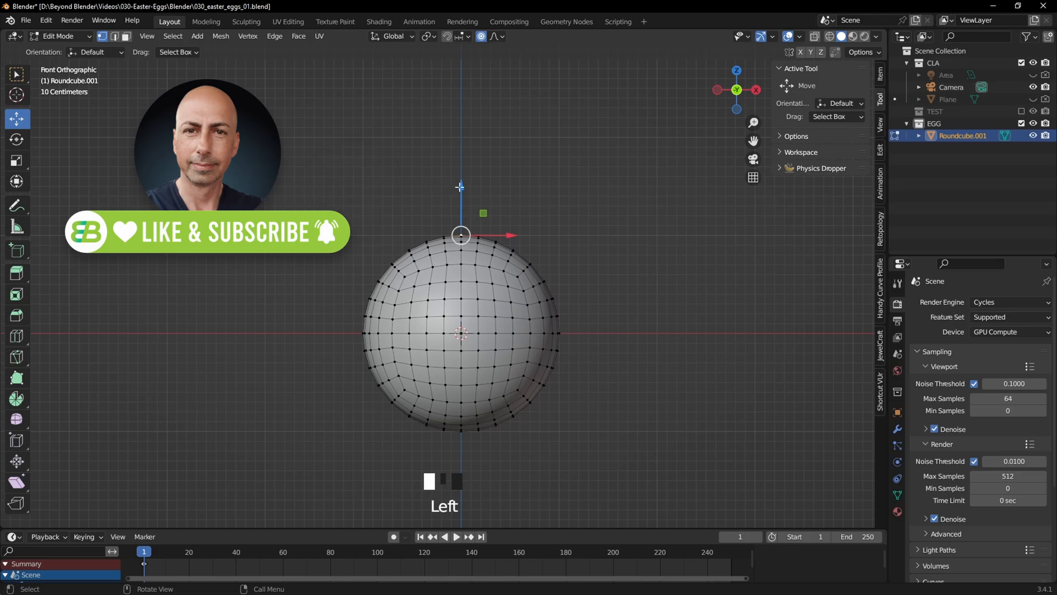
left_click_drag(462, 184, 484, 118)
scroll(465, 112, "up", 3)
key("Tab")
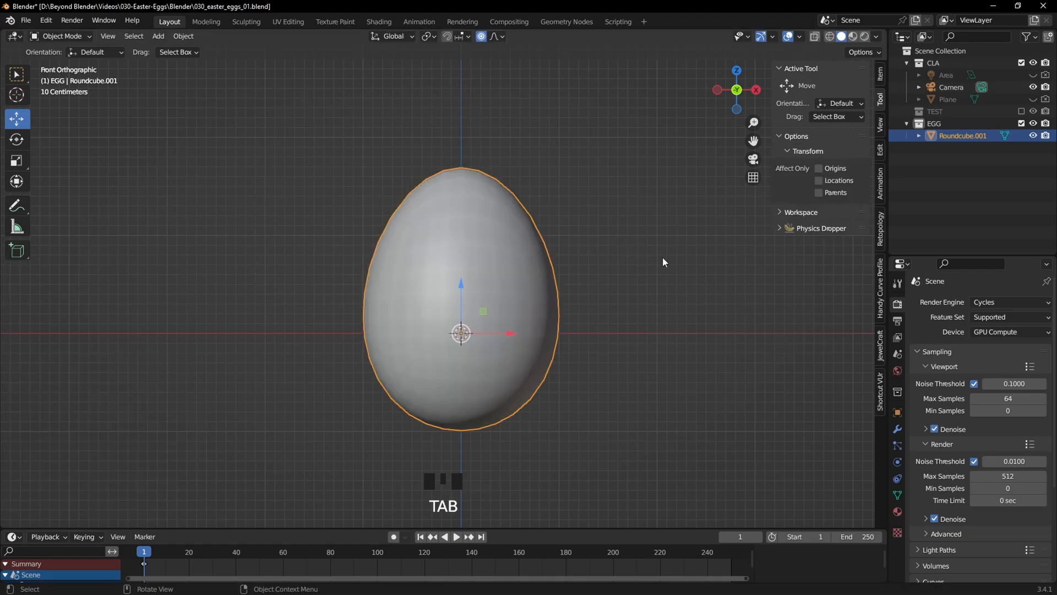
left_click(659, 318)
scroll(656, 322, "down", 1)
middle_click_drag(638, 331, 611, 296, "shift")
left_click(477, 263)
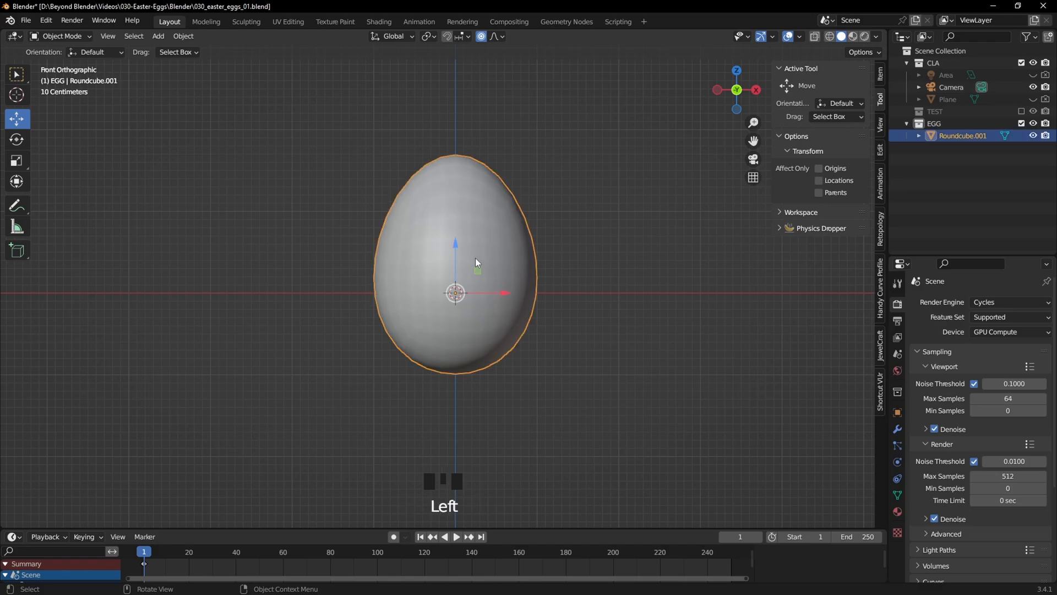
Step: Select the egg's bottommost vertex and raise it slightly along Z with a proportional size of about 1.61 m to flatten the base
key("Tab")
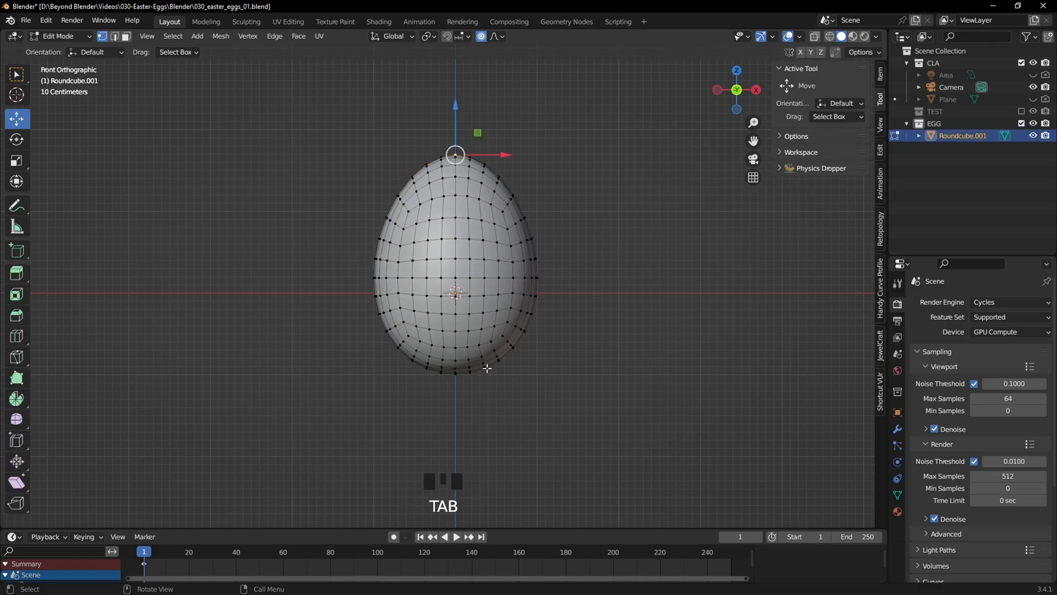
key("KP_7")
key("ctrl+KP_7")
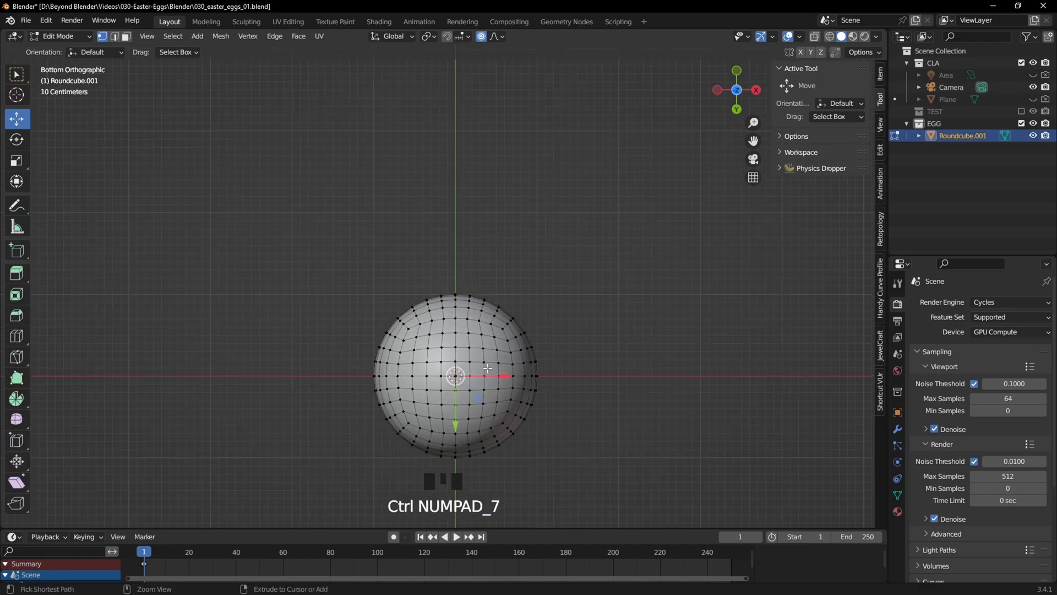
left_click(499, 382)
left_click(456, 377)
middle_click_drag(575, 326, 580, 463)
key("KP_1")
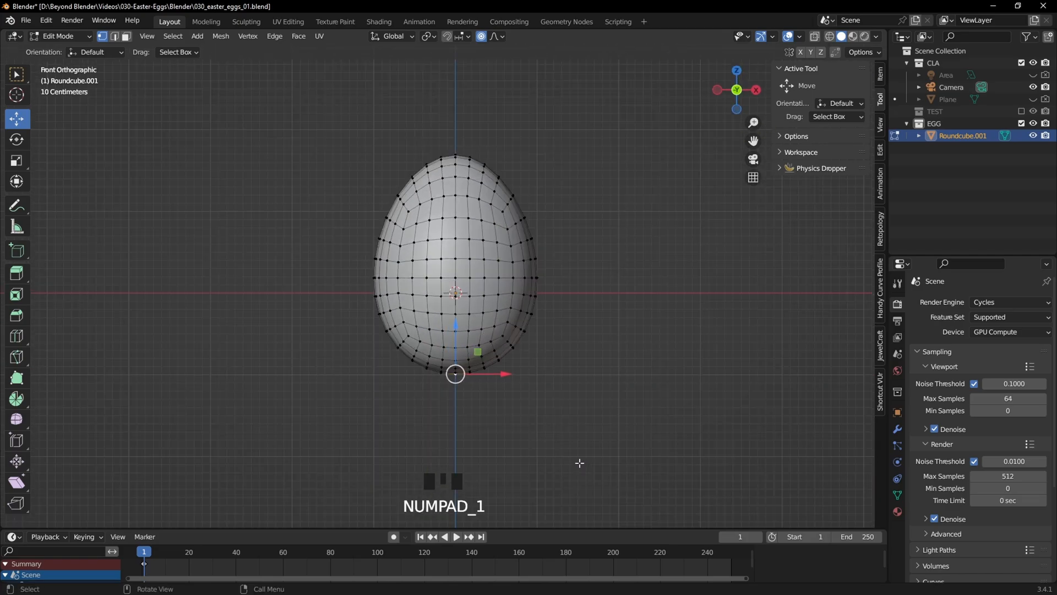
middle_click_drag(622, 306, 623, 295, "shift")
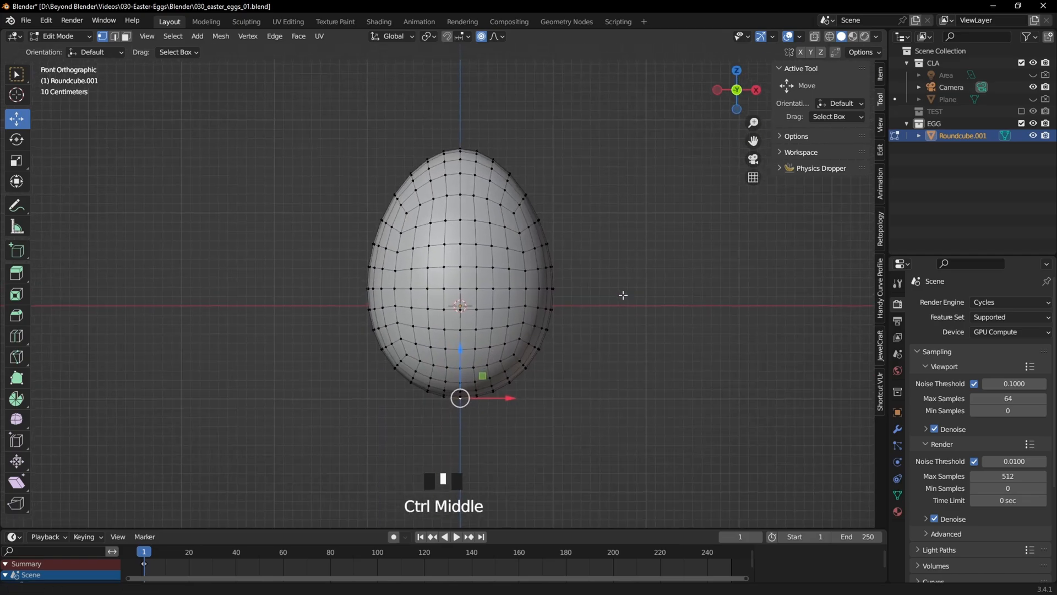
left_click_drag(461, 352, 462, 346)
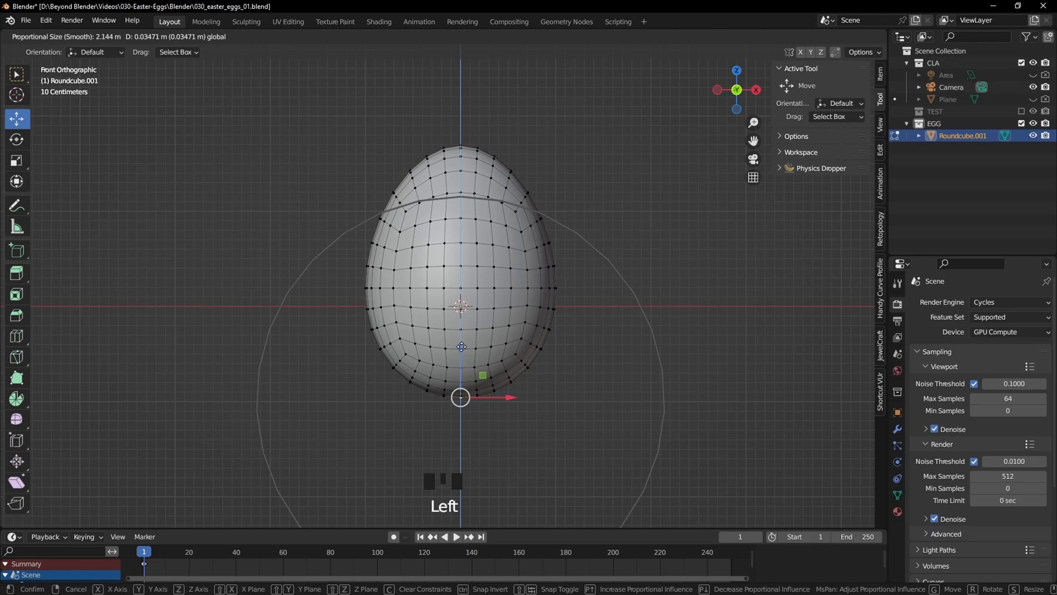
scroll(462, 346, "up", 3)
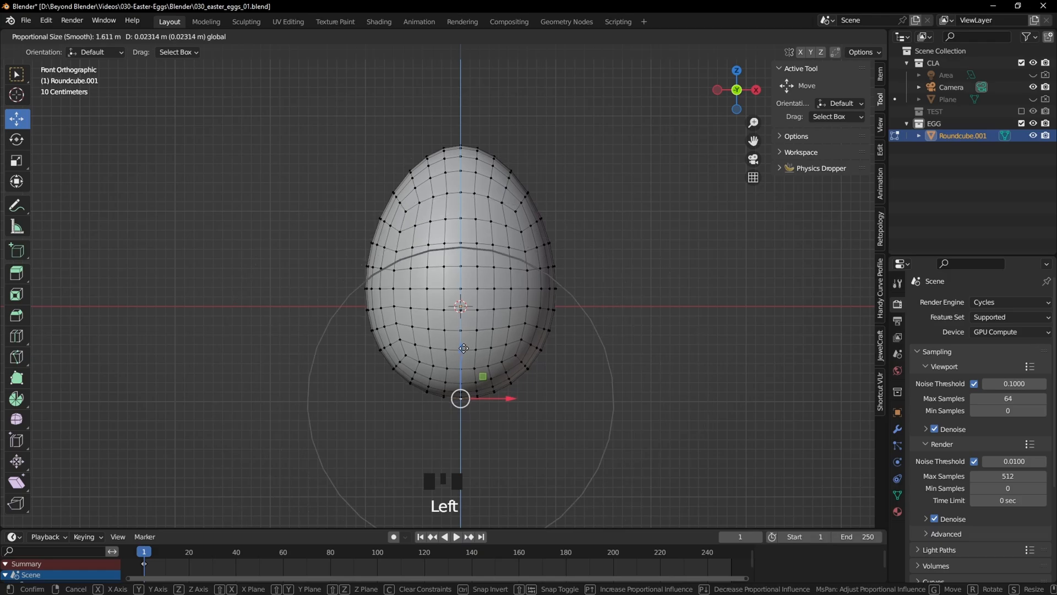
left_click_drag(464, 348, 467, 346)
key("Tab")
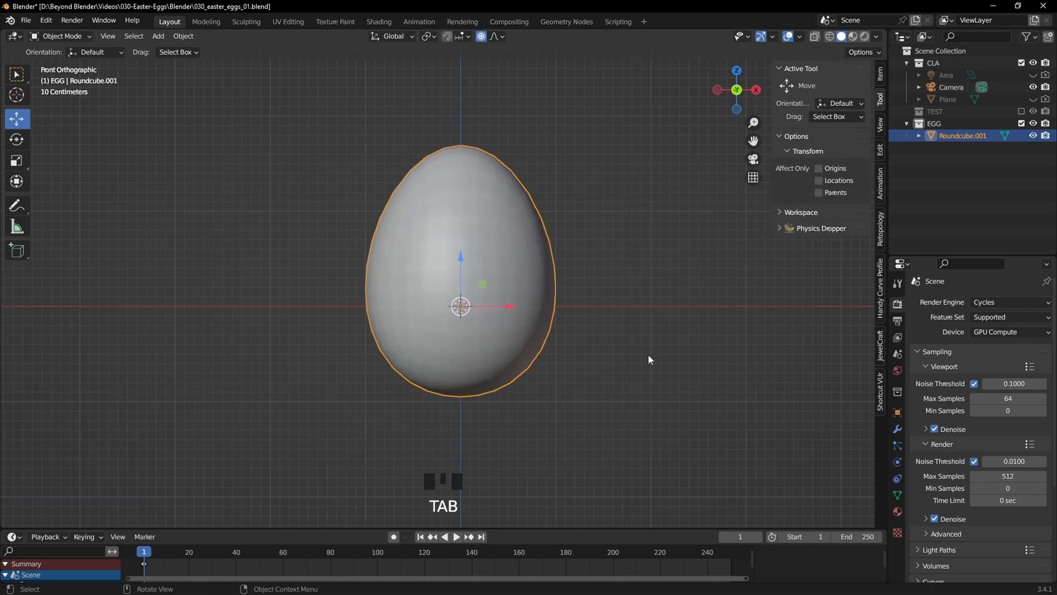
Step: Move the egg up about 0.96 m along Z in Object Mode so its base rests on the ground line
left_click(649, 356)
scroll(648, 356, "down", 2)
left_click(499, 277)
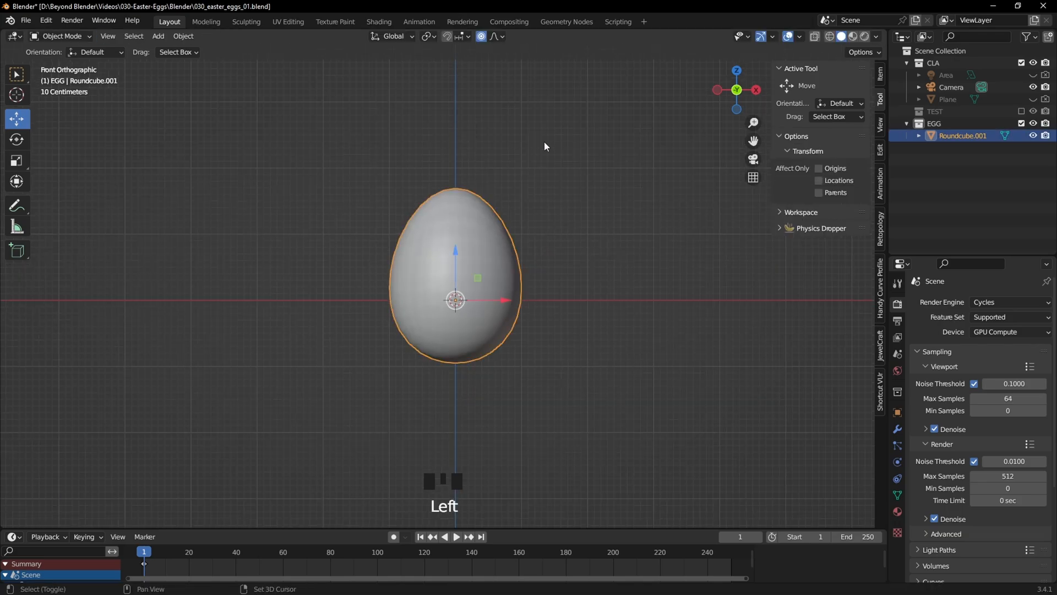
middle_click_drag(488, 221, 493, 237, "shift")
scroll(495, 253, "up", 3)
left_click_drag(471, 288, 536, 194)
middle_click_drag(536, 194, 521, 265, "shift")
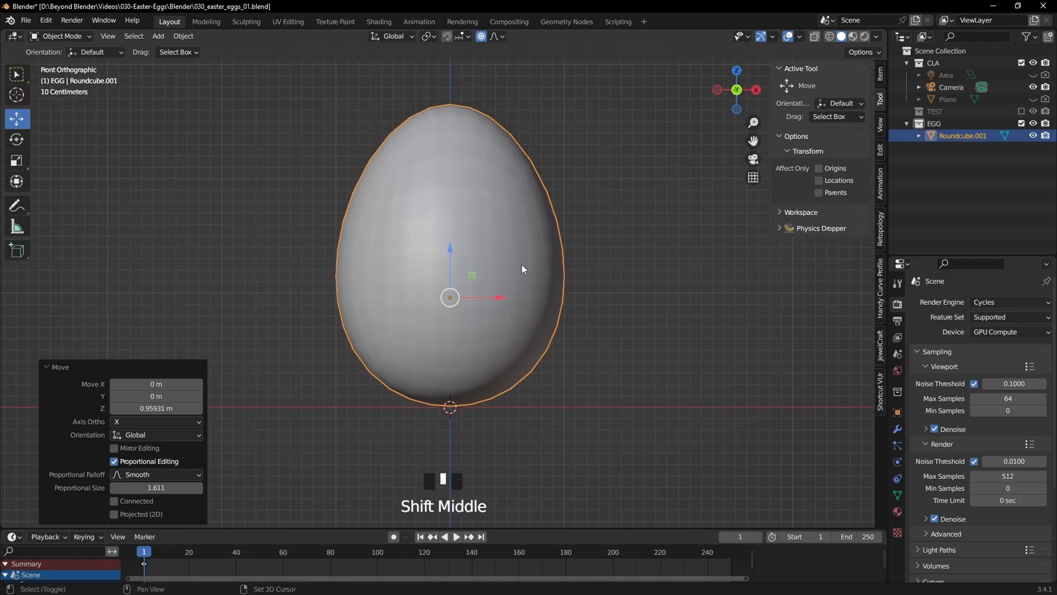
Step: Set the egg's origin to its geometry
right_click(556, 231)
mouse_move(569, 287)
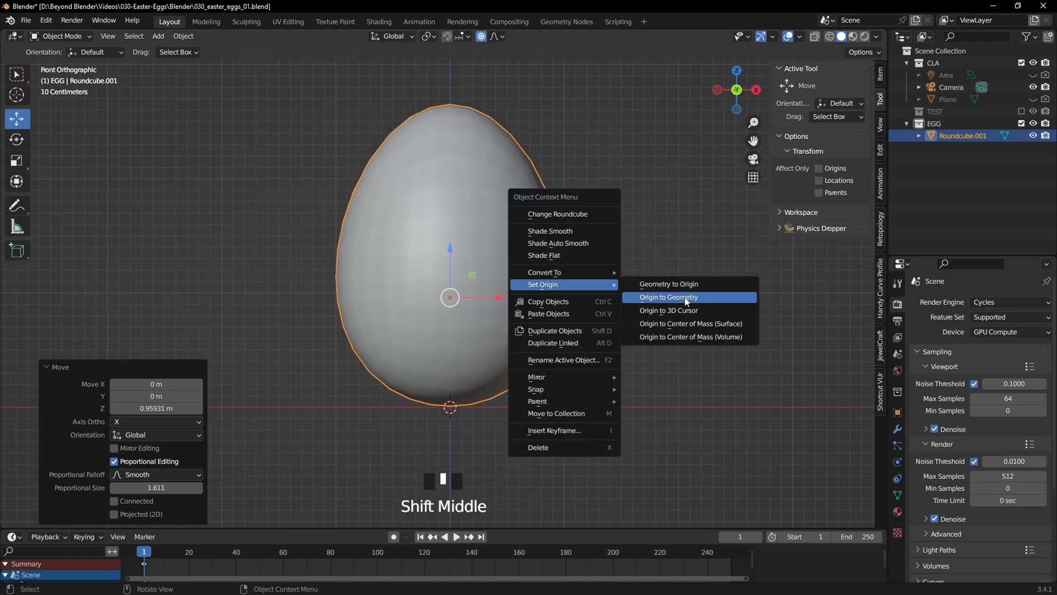
right_click(669, 297)
left_click(630, 265)
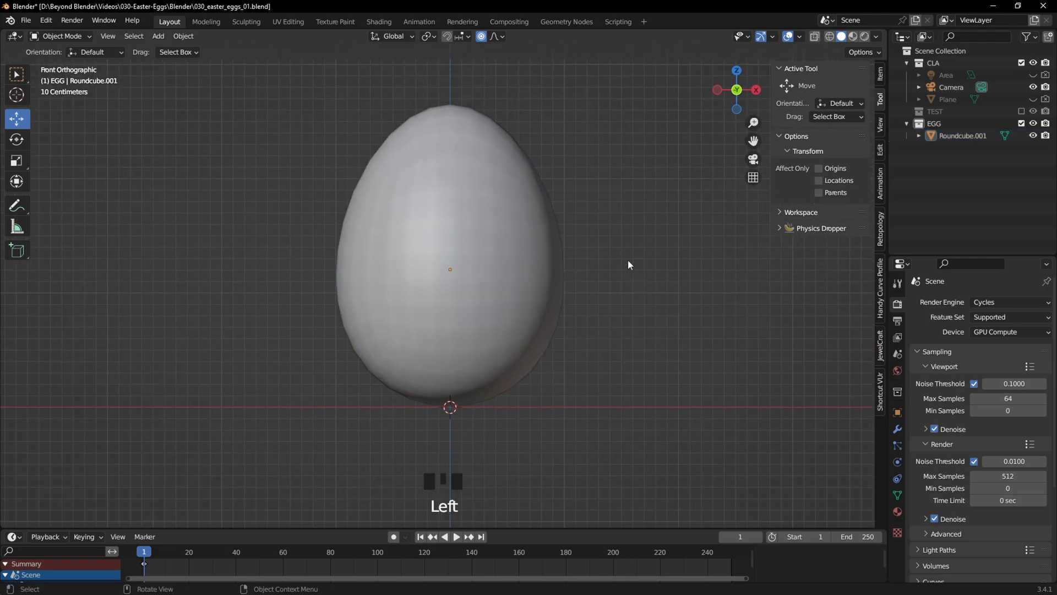
Step: Display the egg's dimensions and scale its whole mesh down in Edit Mode to about 1.04 × 1.04 × 1.37 m
left_click(880, 75)
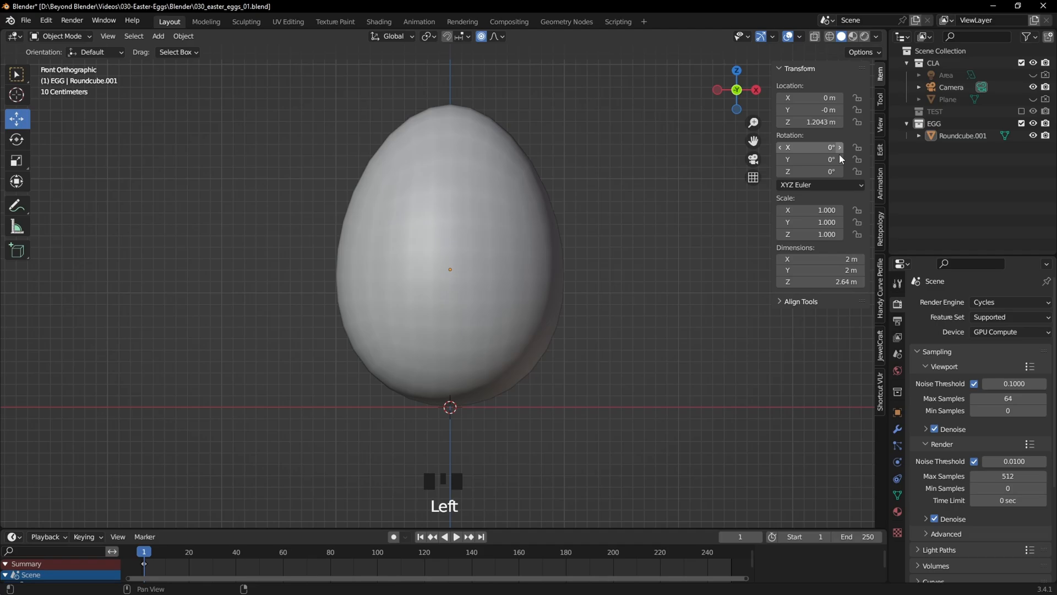
left_click(432, 232)
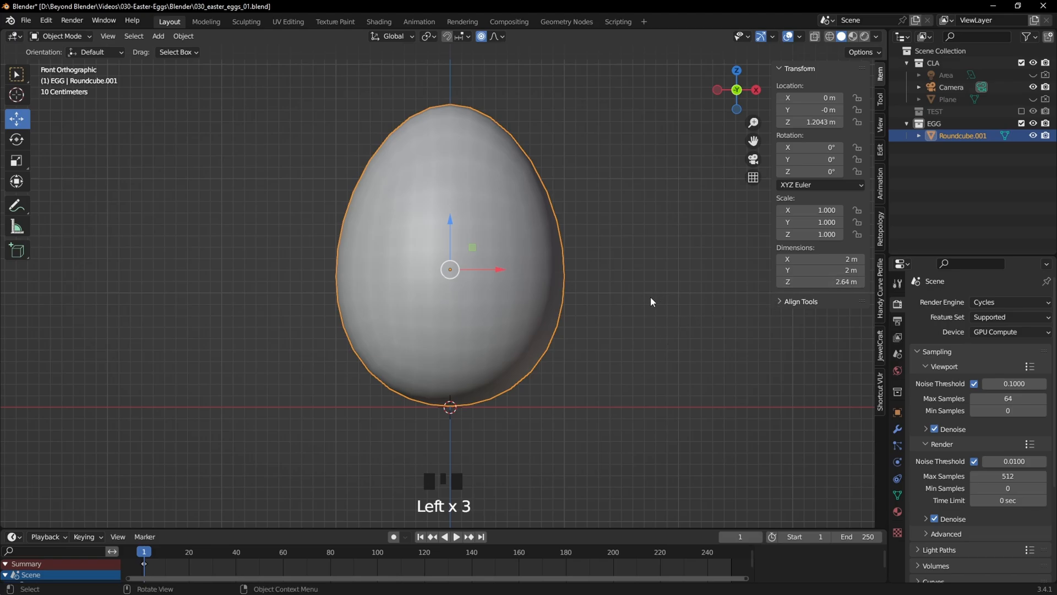
key("Tab")
key("a")
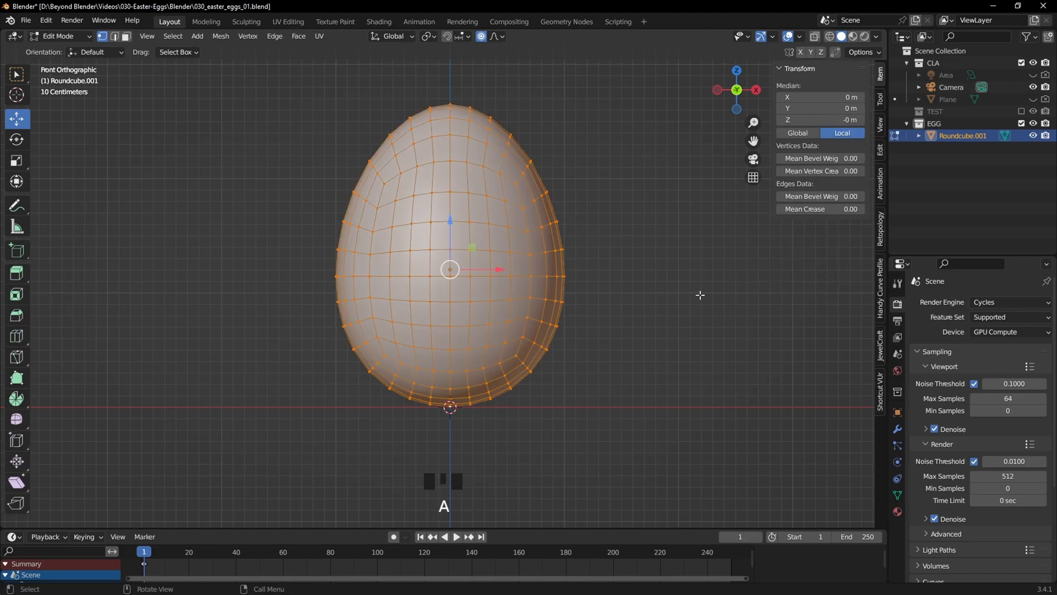
key("s")
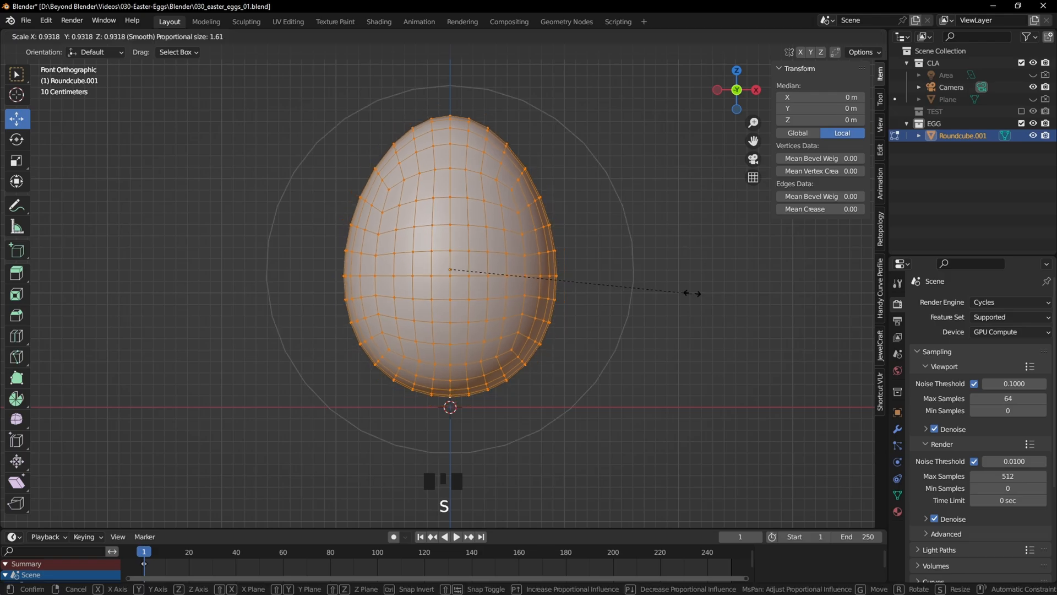
left_click(586, 275)
key("Tab")
Step: Move the scaled egg down about 0.57 m along Z so its base rests on the ground line
left_click_drag(450, 220, 449, 287)
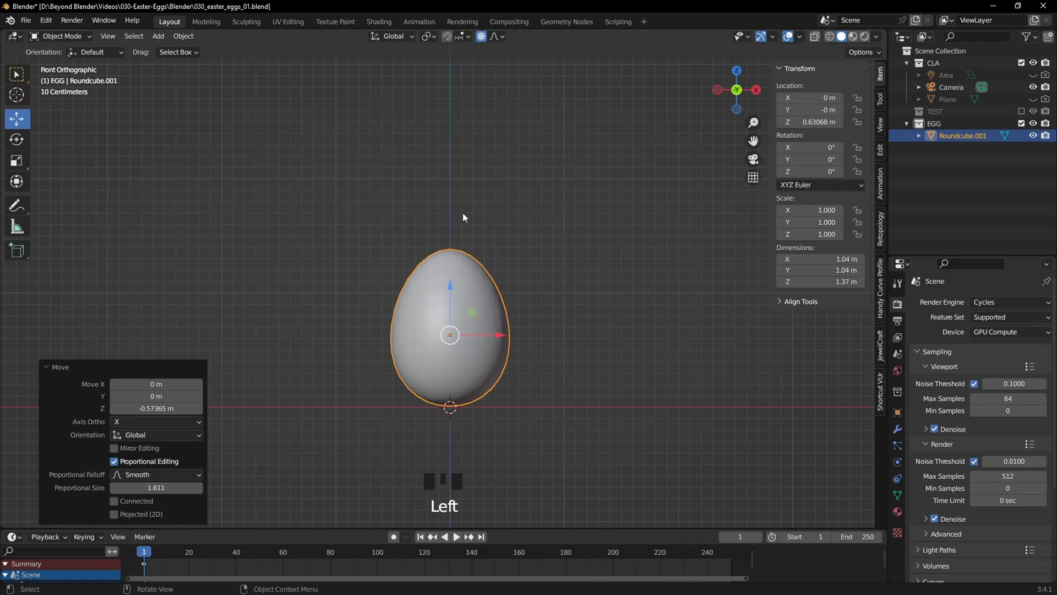
middle_click_drag(523, 257, 461, 248, "shift")
left_click(559, 262)
left_click(461, 248)
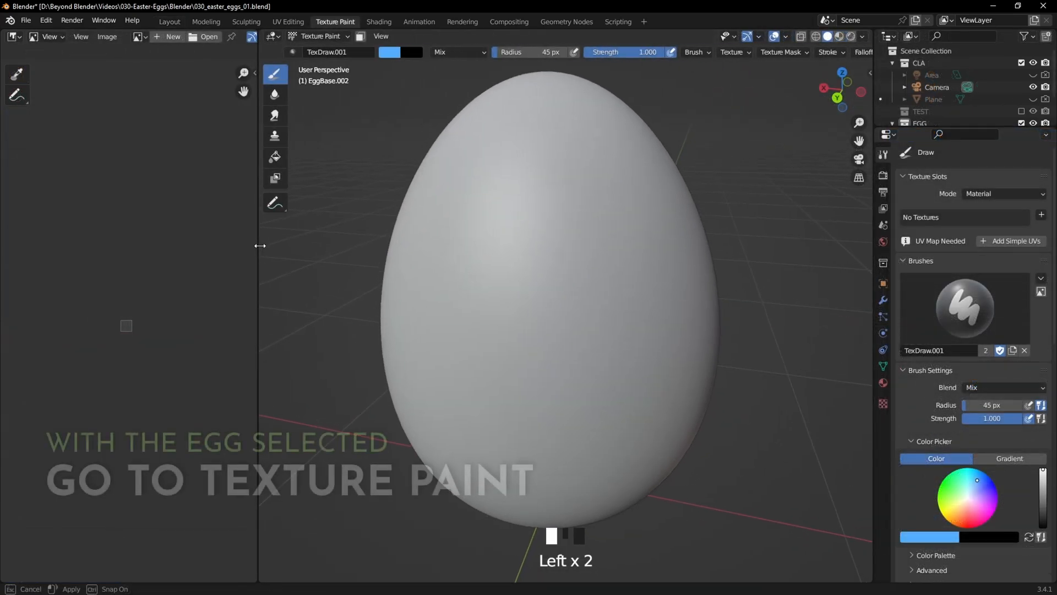
Step: Set the area beside the egg's 3D view in the Texture Paint workspace to Image Editor
scroll(129, 320, "up", 13)
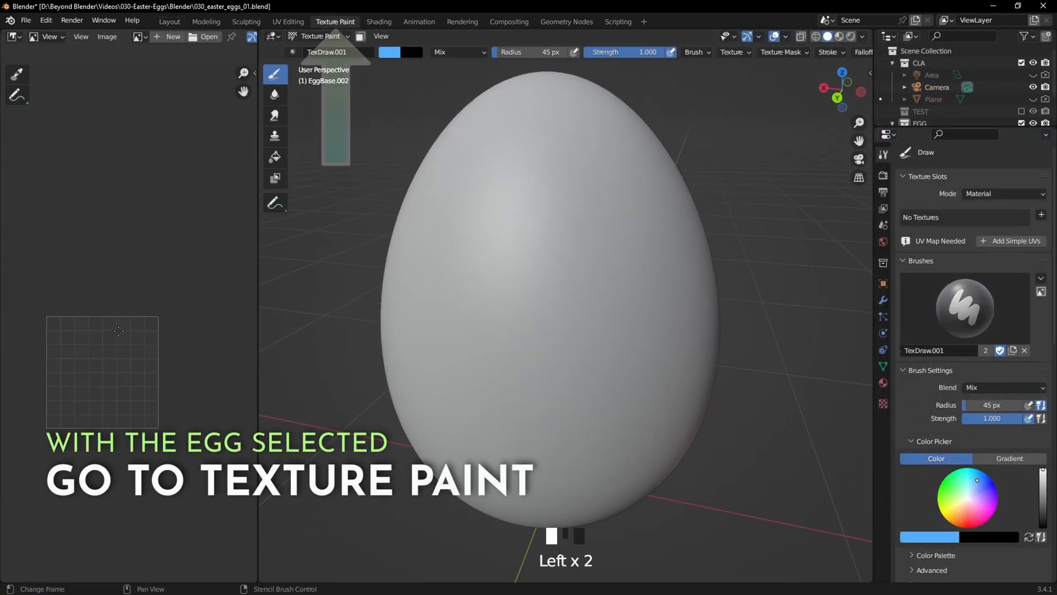
left_click(13, 37)
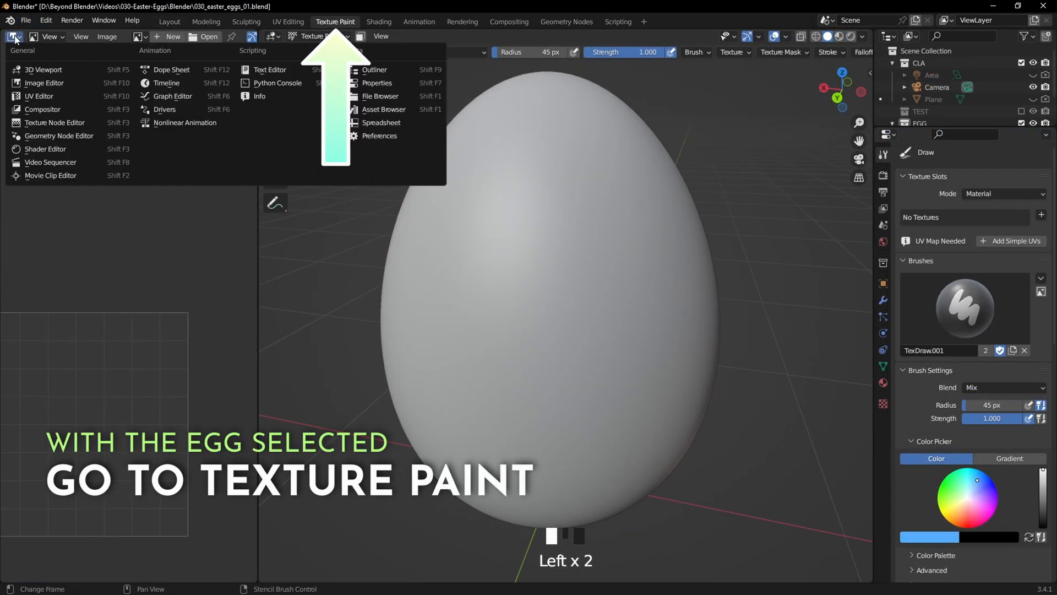
left_click(61, 82)
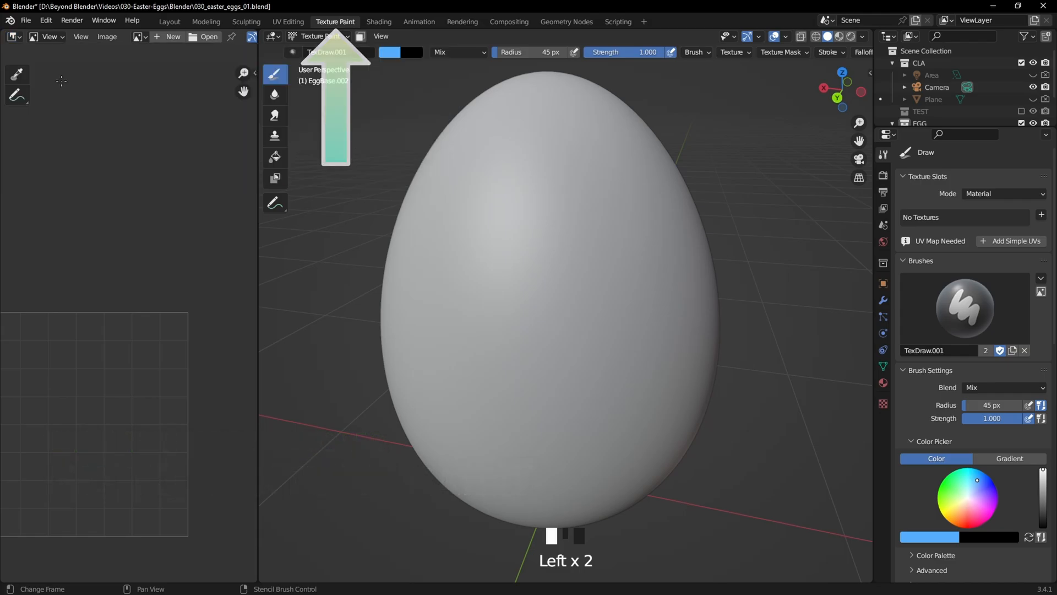
scroll(103, 309, "down", 1)
middle_click_drag(103, 309, 147, 239)
scroll(147, 245, "down", 1)
scroll(145, 255, "up", 1)
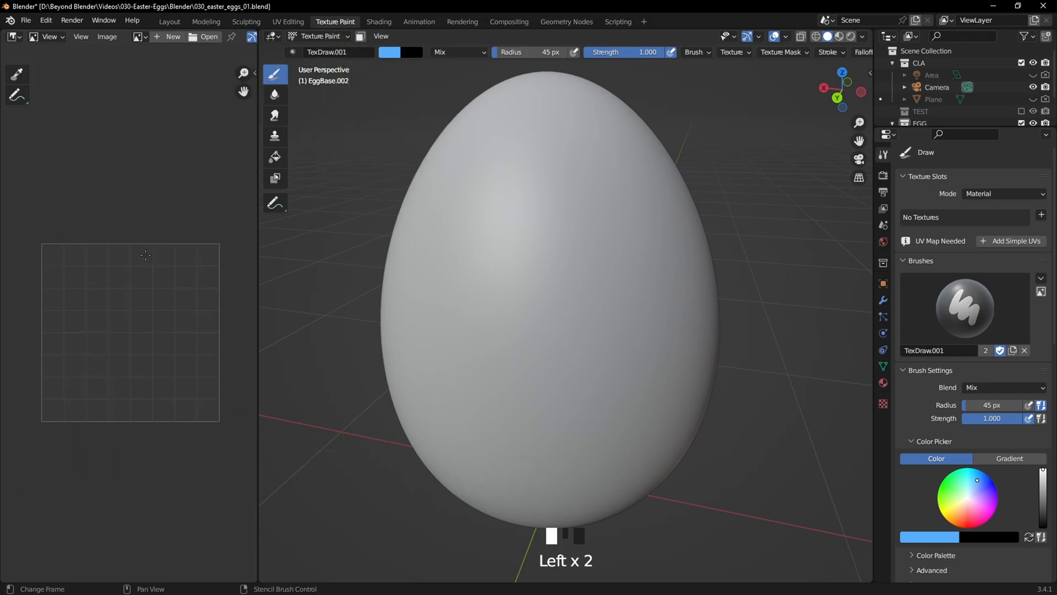
mouse_move(521, 276)
middle_mouse_down()
mouse_move(561, 295)
mouse_move(511, 288)
middle_mouse_up()
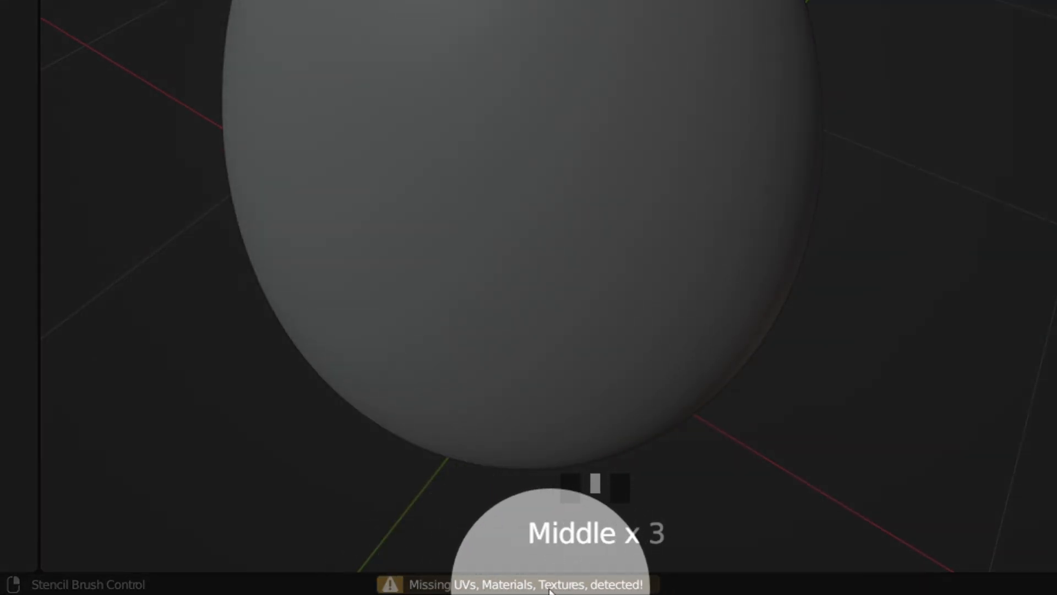
right_click(717, 38)
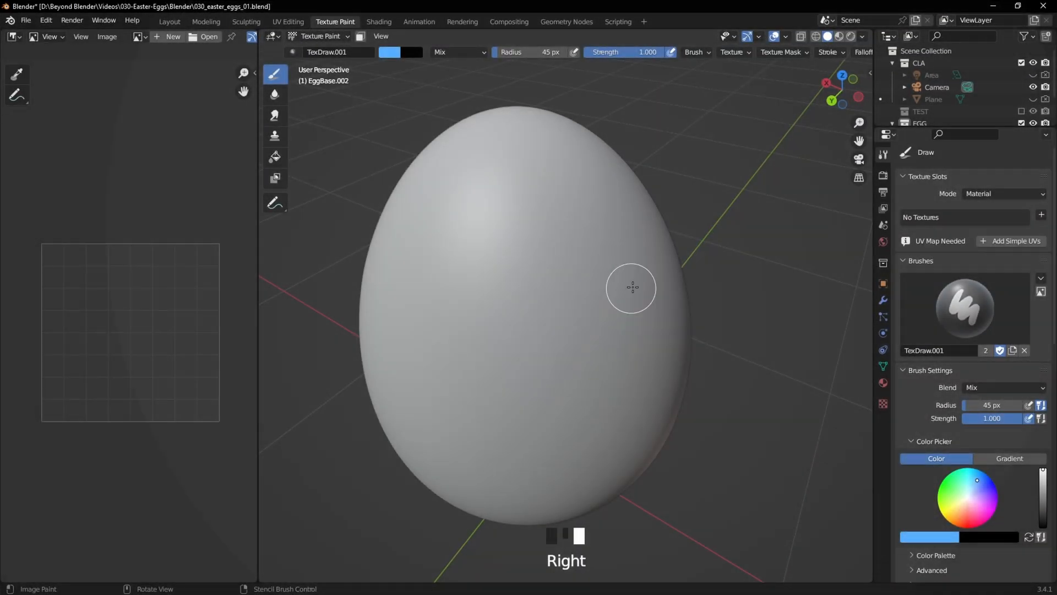
middle_click_drag(633, 287, 637, 264)
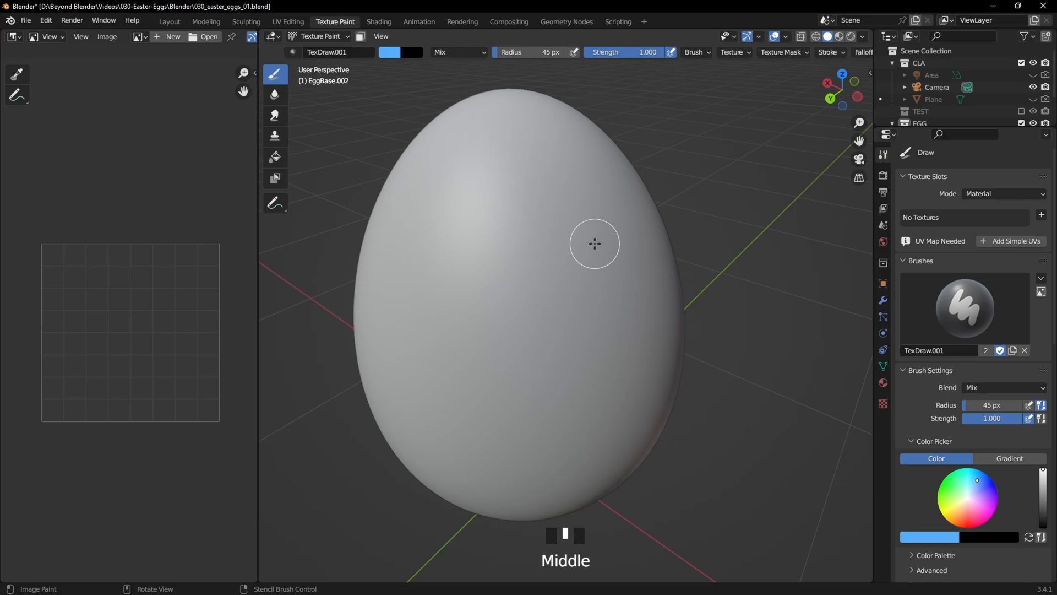
key("Tab")
key("Tab")
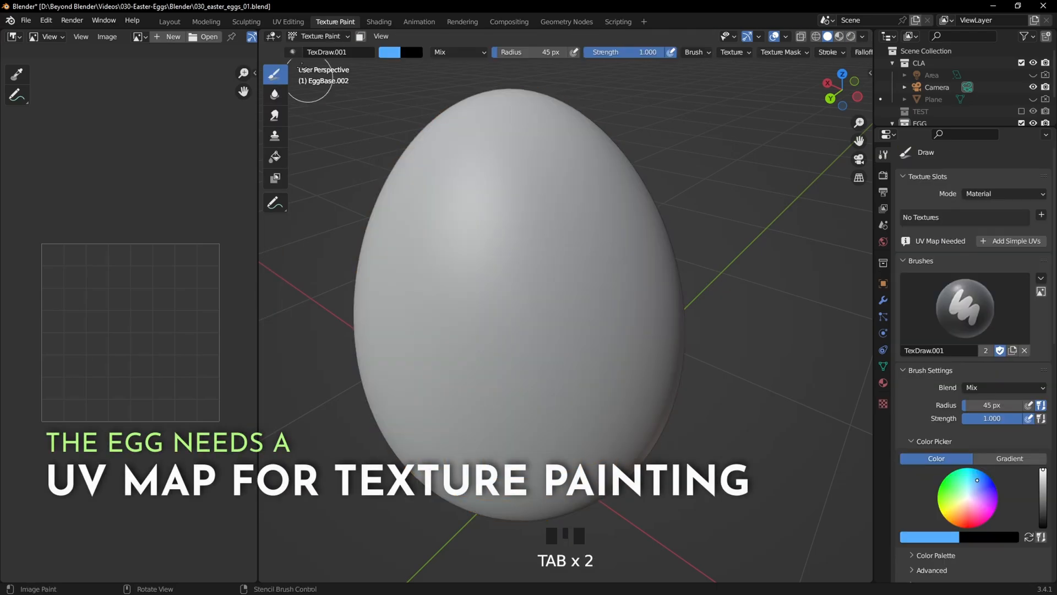
Step: Bring the egg into the UV Editing workspace, widen the 3D view and fit the empty UV grid in its narrowed area
left_click(171, 21)
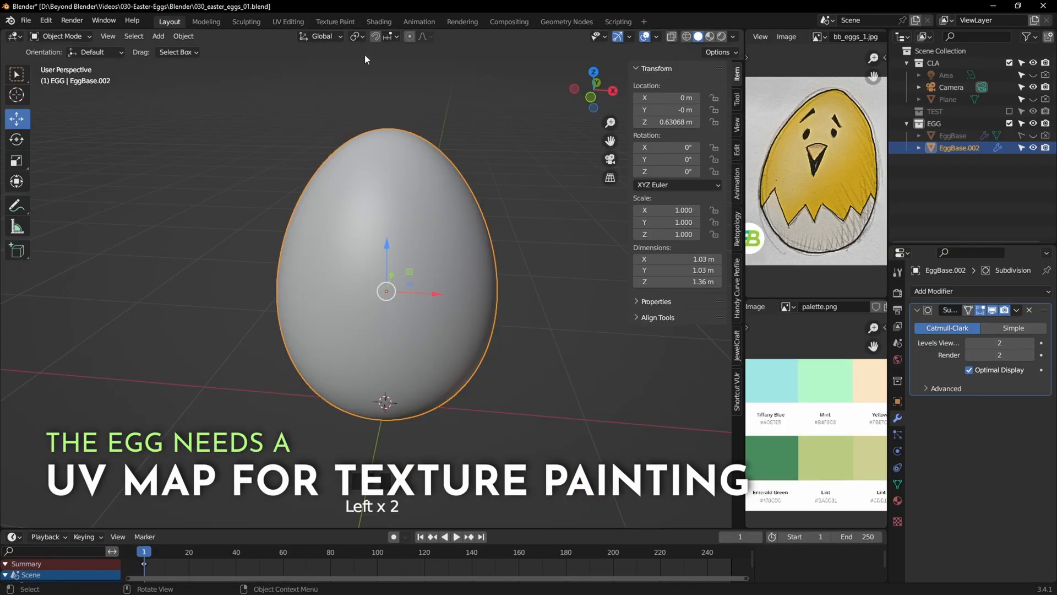
left_click(288, 22)
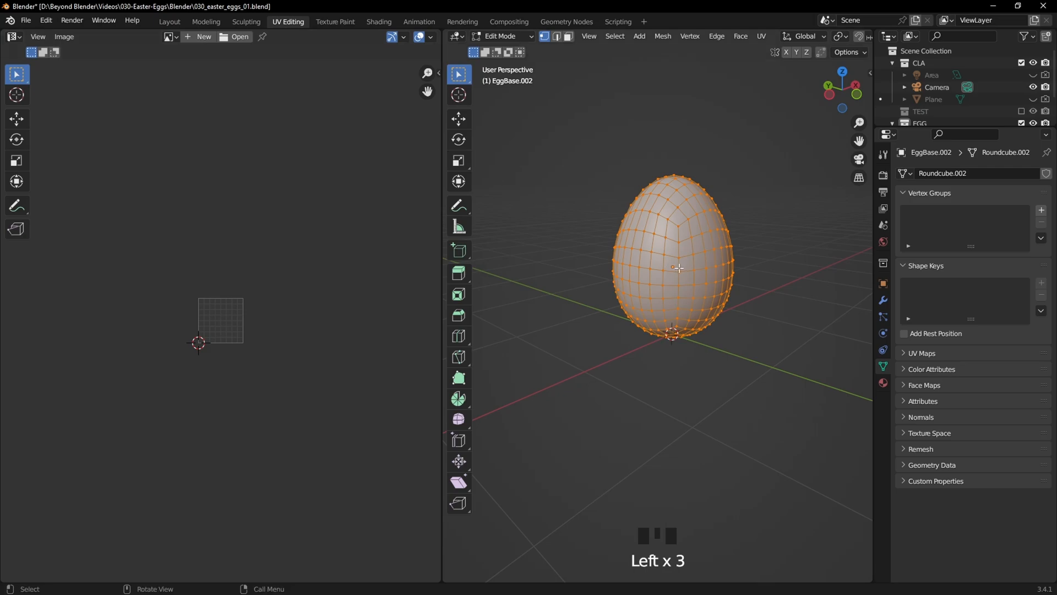
scroll(679, 268, "up", 2)
middle_click_drag(702, 230, 643, 281, "shift")
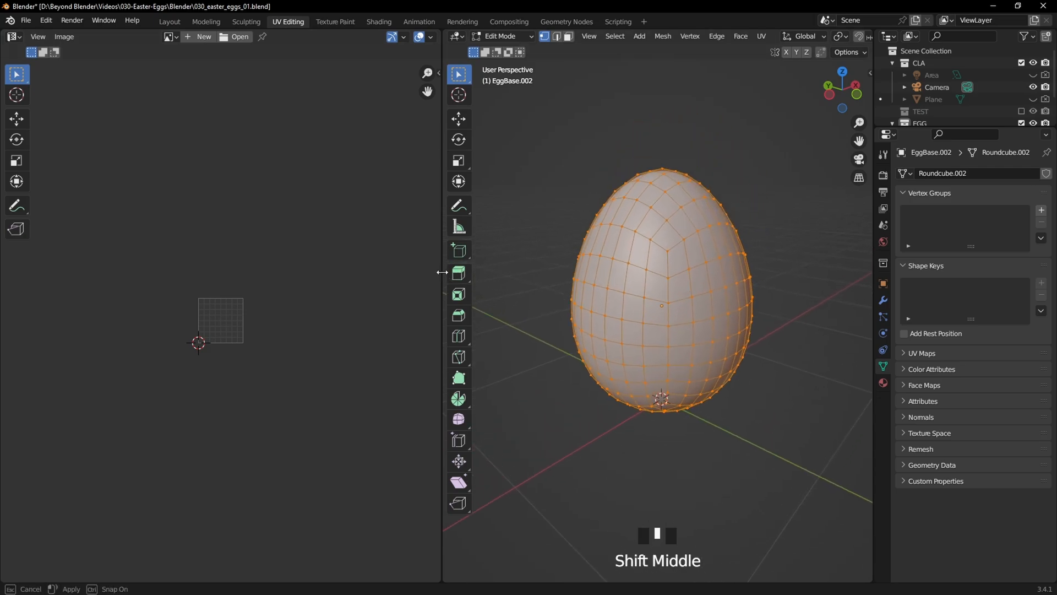
left_click_drag(447, 277, 254, 274)
key("Home")
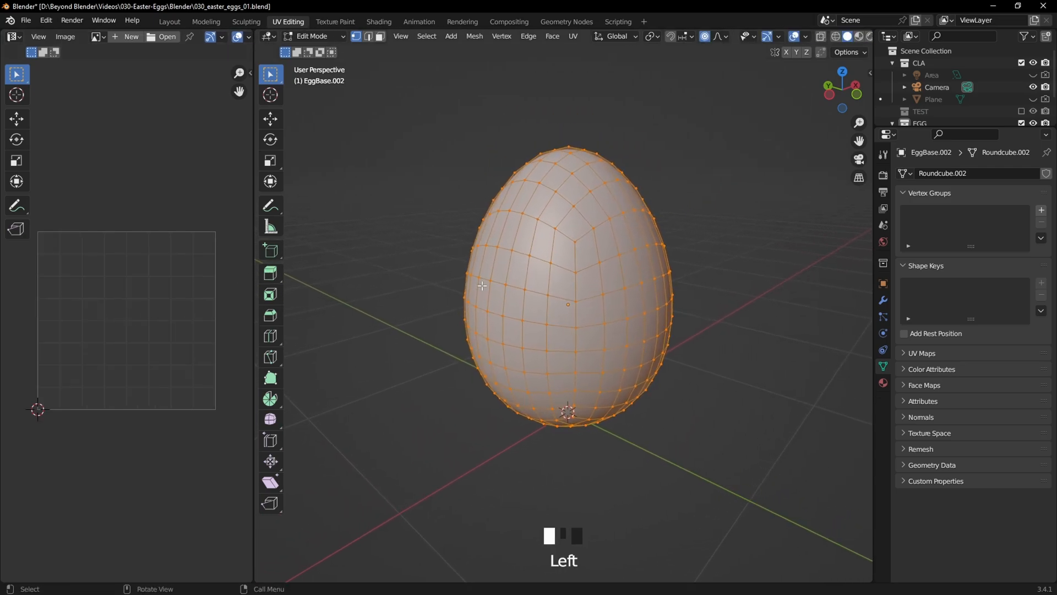
Step: Try unwrapping all of the egg's faces in face select mode without any seams marked
middle_click_drag(483, 285, 679, 298)
left_click(379, 38)
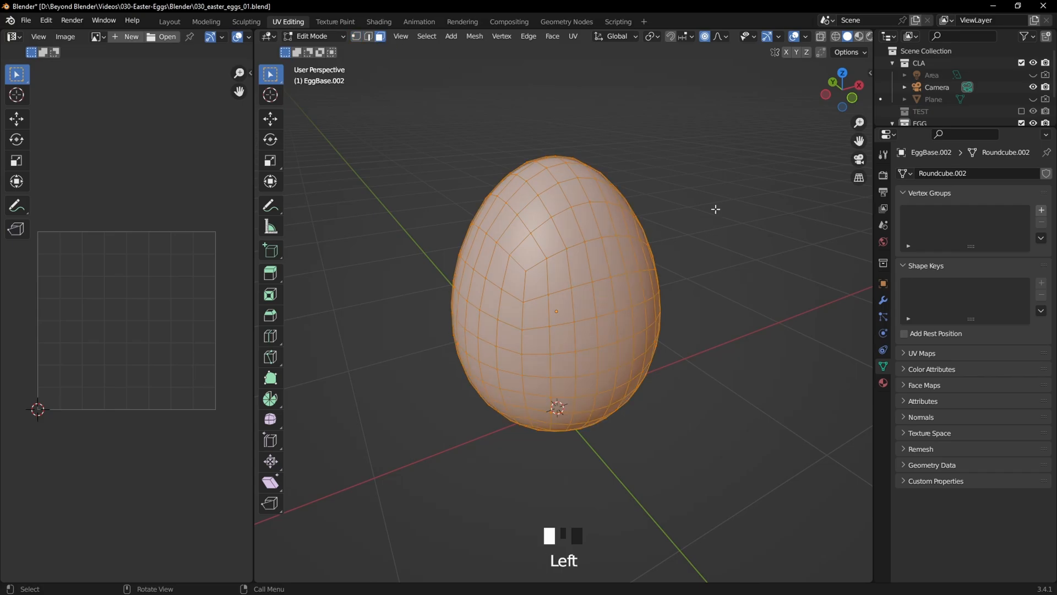
left_click(771, 209)
middle_click_drag(770, 210, 622, 199)
key("a")
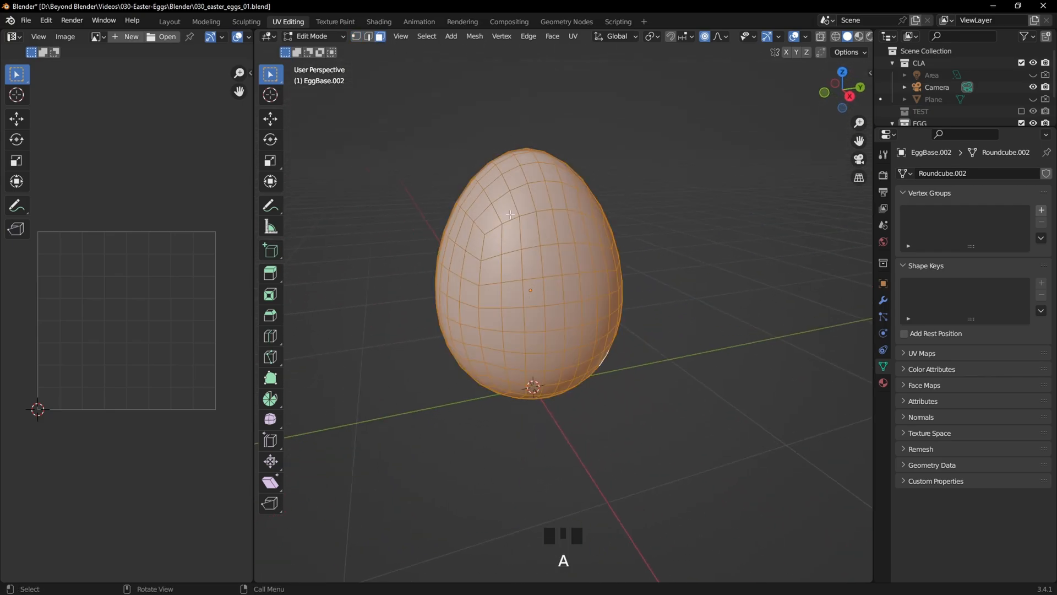
key("u")
left_click(503, 215)
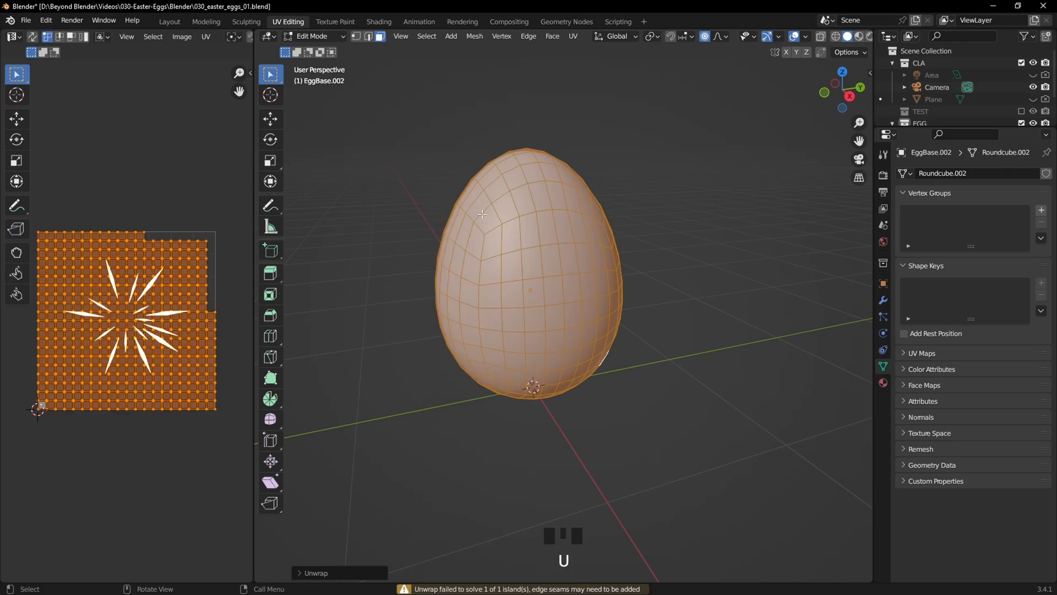
Step: Examine the unwrapped UV squares up close in a maximized UV Editor and restore the split layout
left_click(160, 193)
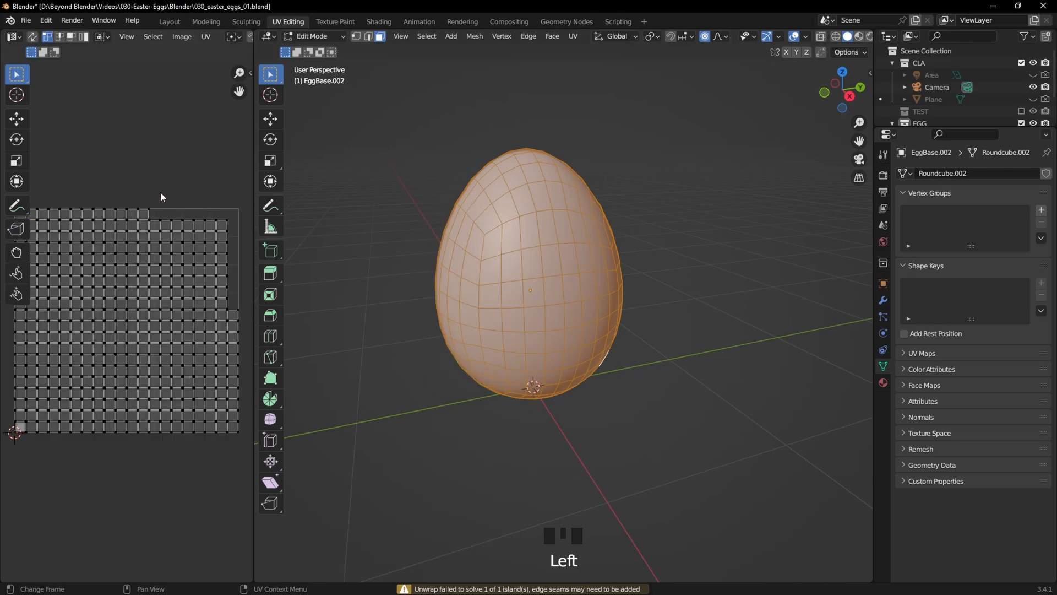
scroll(161, 273, "up", 1)
key("ctrl+space")
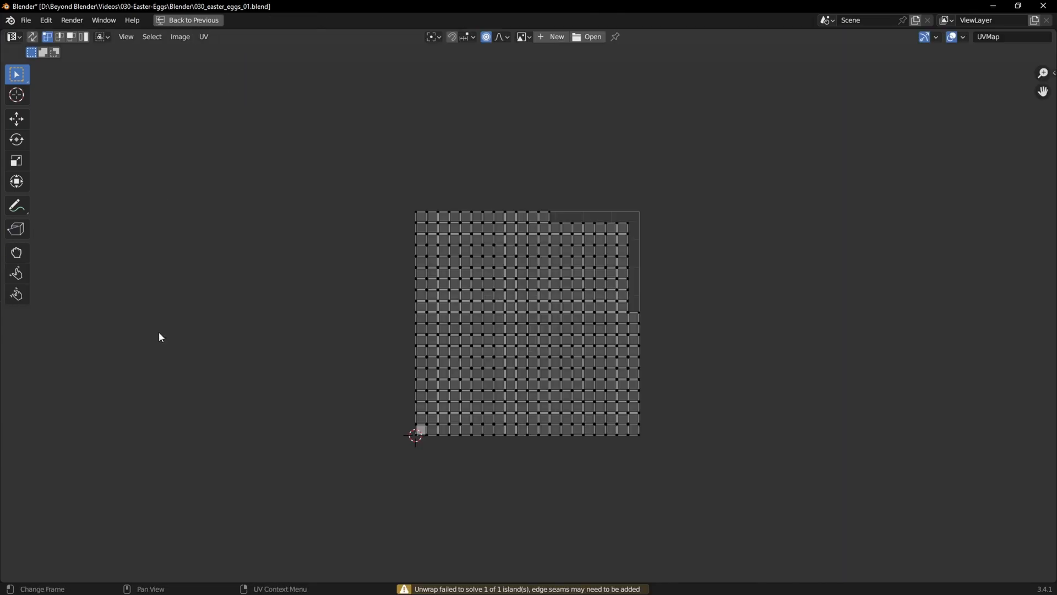
scroll(463, 327, "up", 9)
scroll(512, 319, "up", 4)
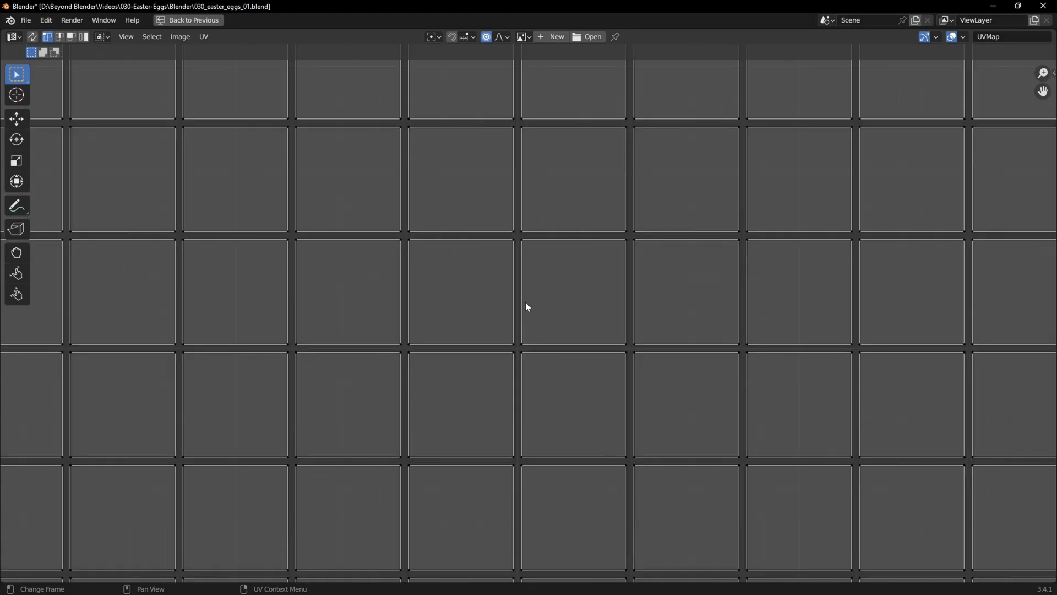
scroll(524, 273, "down", 6)
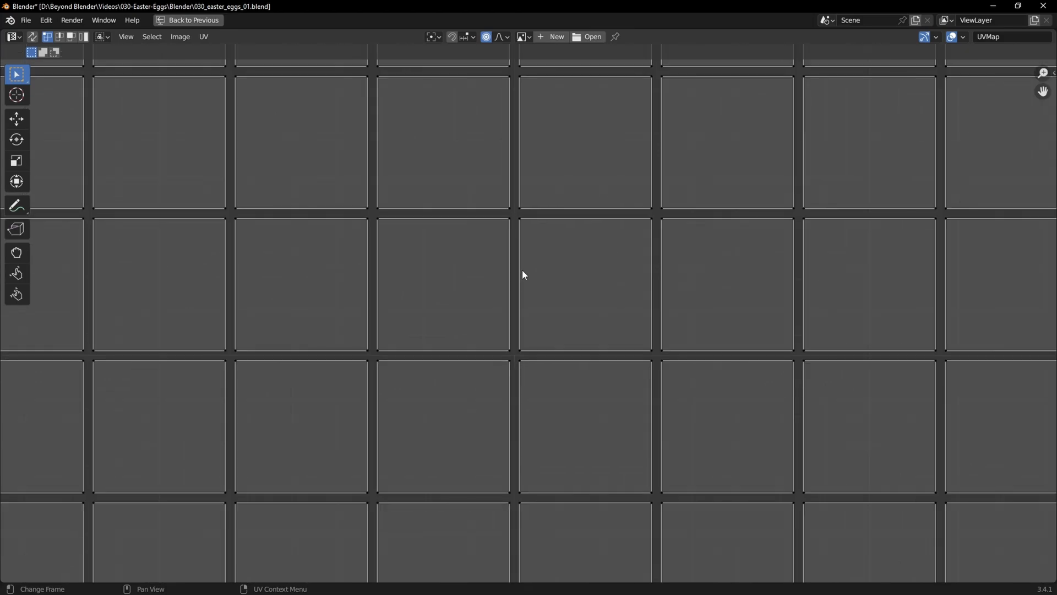
scroll(521, 287, "down", 2)
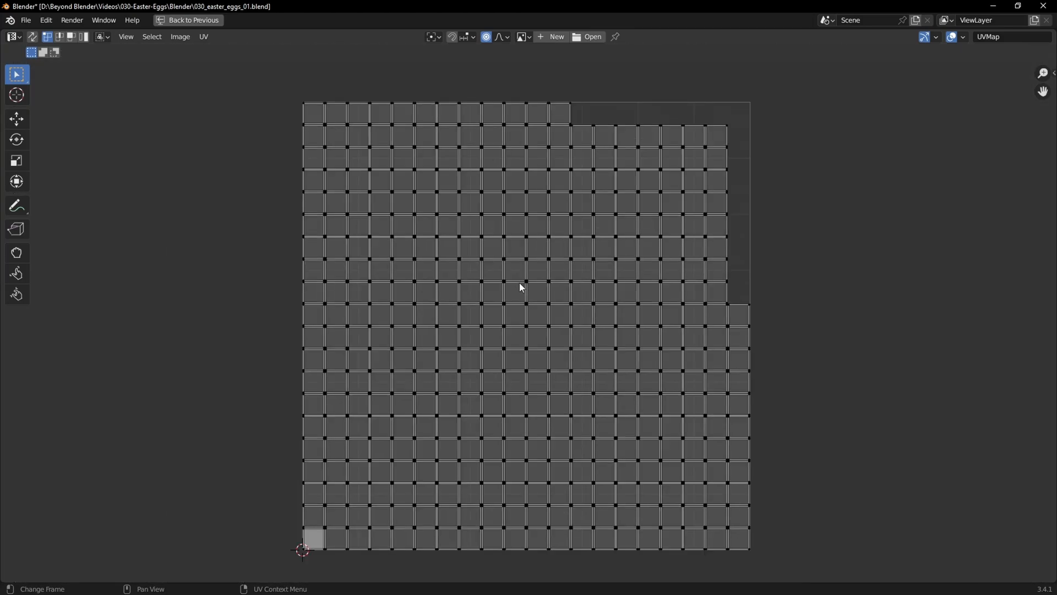
key("ctrl+space")
Step: Select individual faces on the egg one at a time to see where each lies in the UV layout
left_click(532, 289)
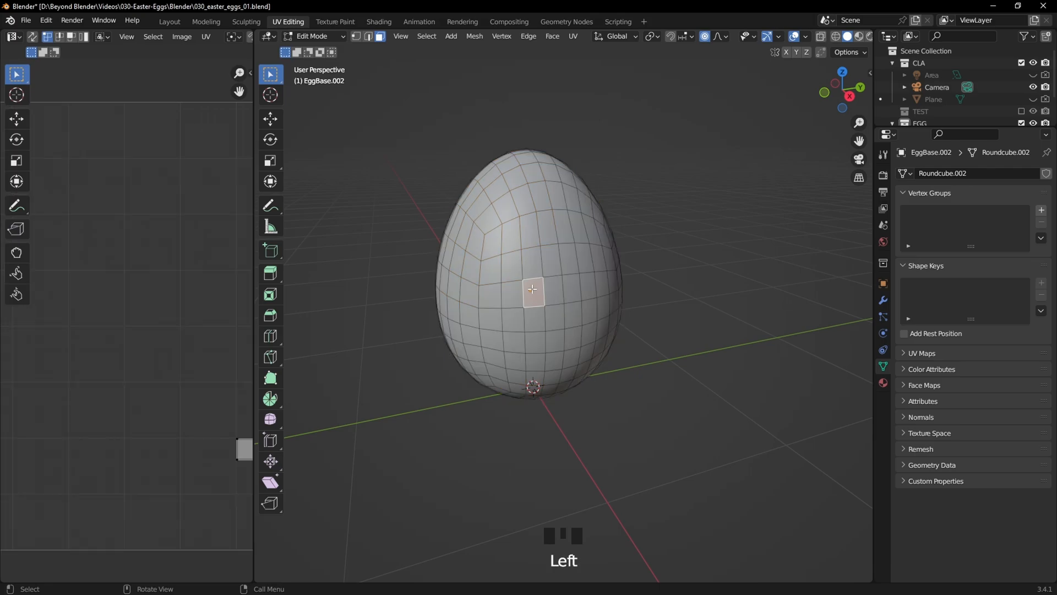
left_click(511, 296)
left_click(488, 272)
left_click(551, 260)
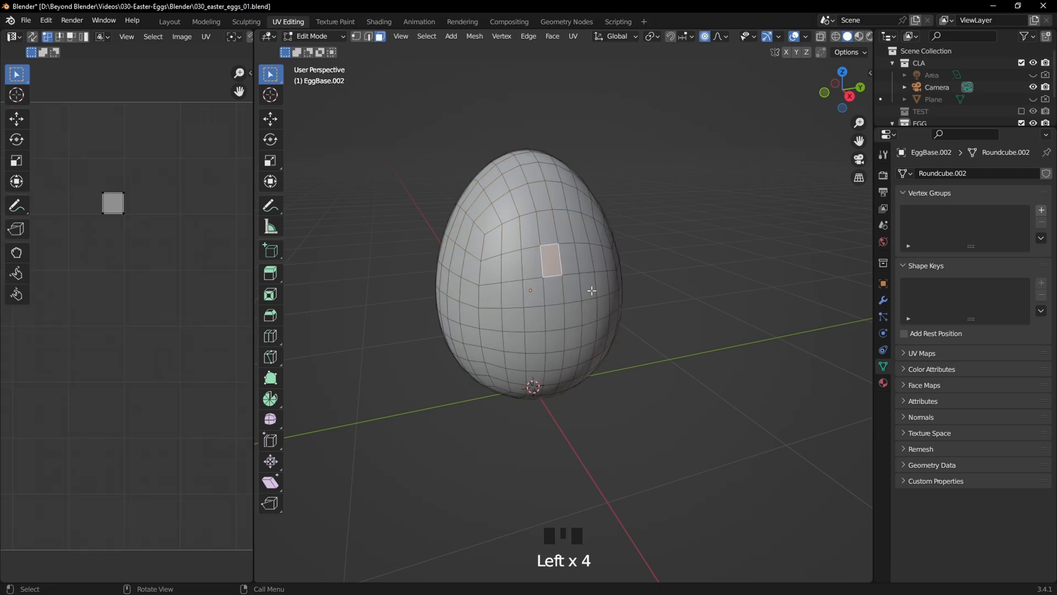
left_click(592, 290)
mouse_move(592, 290)
middle_mouse_down()
mouse_move(608, 296)
mouse_move(597, 275)
middle_mouse_up()
left_click(590, 264)
left_click(518, 259)
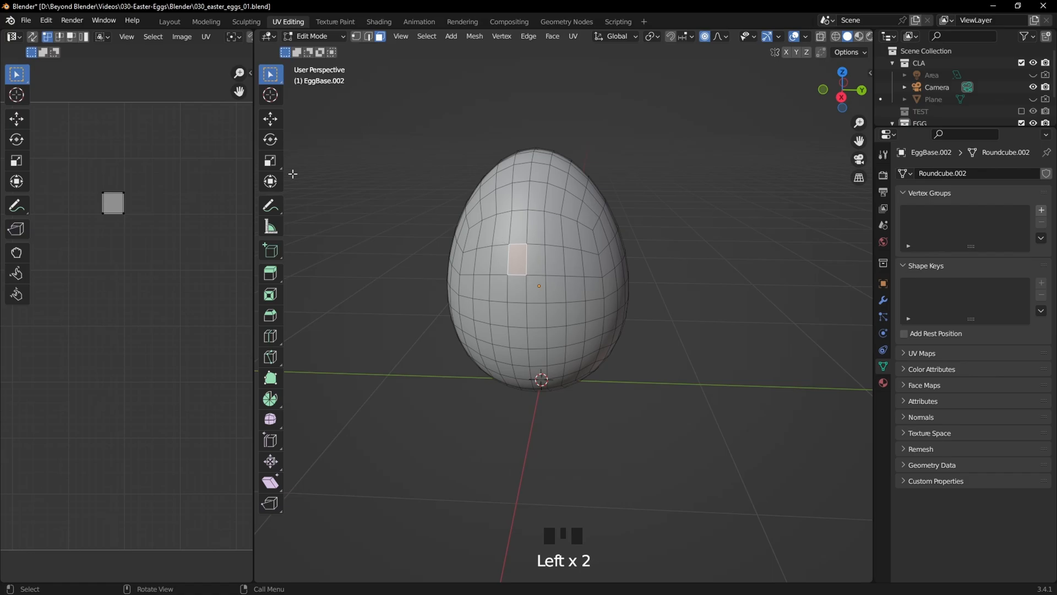
Step: Clear the selection and, in edge select mode, select the edge loops that divide the egg into cube-like panels
key("a")
key("a")
key("a")
key("a")
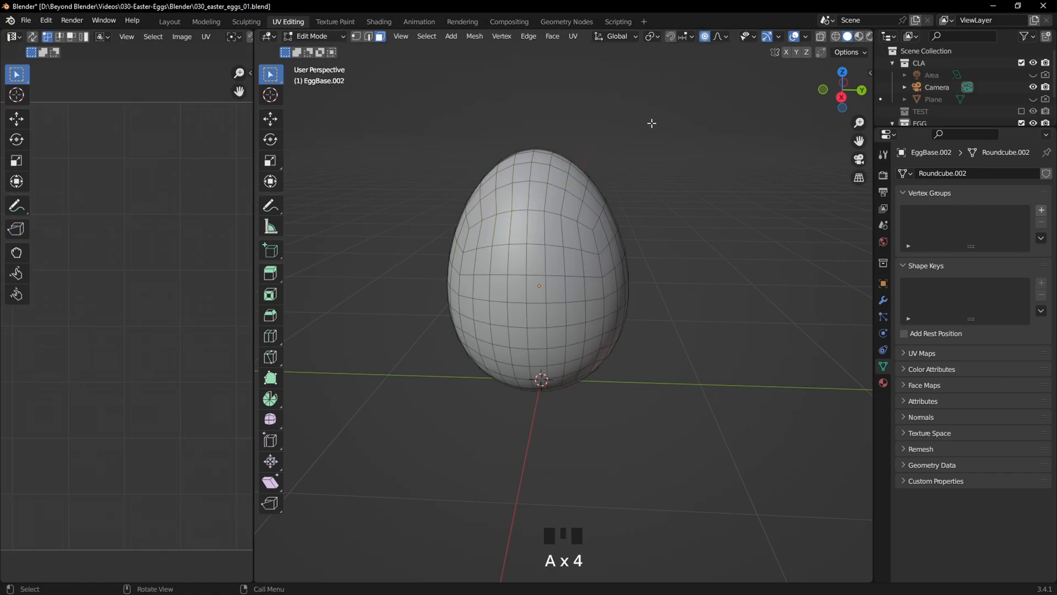
key("2")
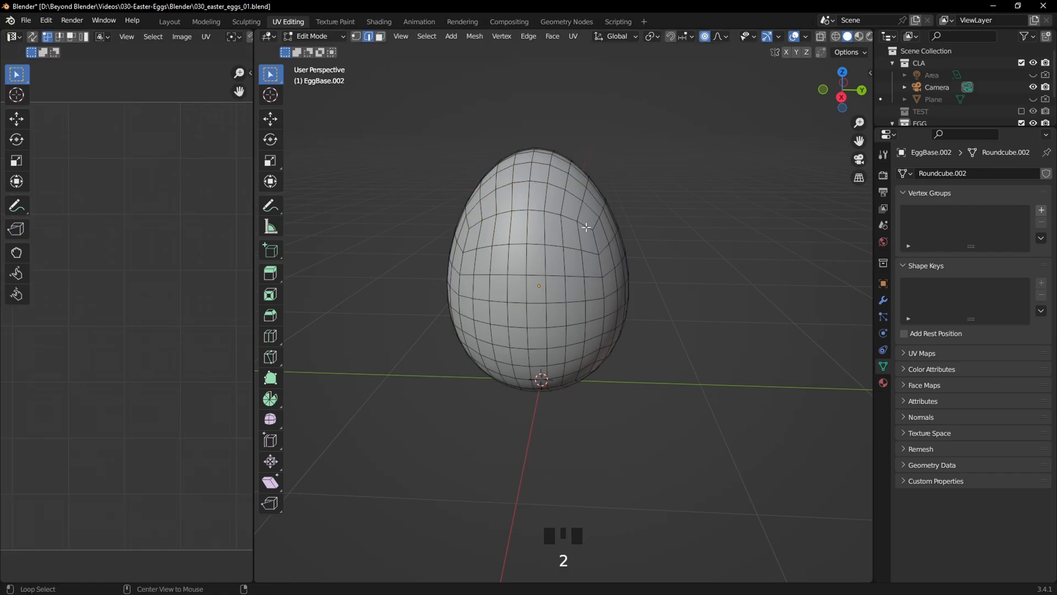
middle_click_drag(665, 234, 619, 260)
left_click(556, 221, "alt+shift")
scroll(549, 328, "up", 2)
left_click(557, 330, "alt+shift")
left_click(548, 364, "alt+shift")
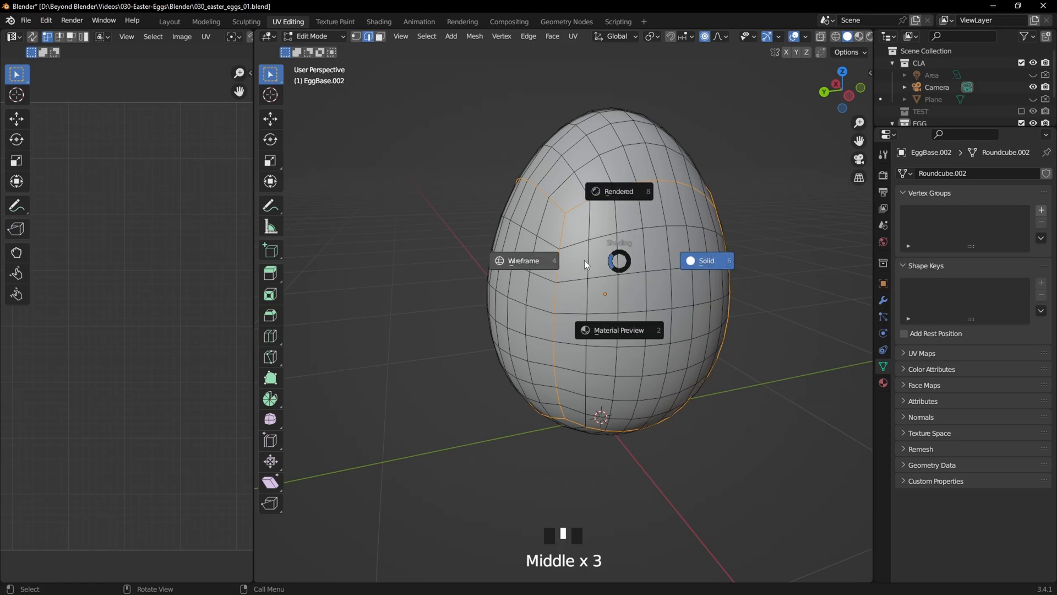
Step: Check the selected edge loops all around the egg in wireframe shading and return to solid shading
left_click(526, 263)
mouse_move(514, 290)
middle_mouse_down()
mouse_move(668, 276)
mouse_move(711, 245)
mouse_move(701, 230)
mouse_move(622, 265)
middle_mouse_up()
key("z")
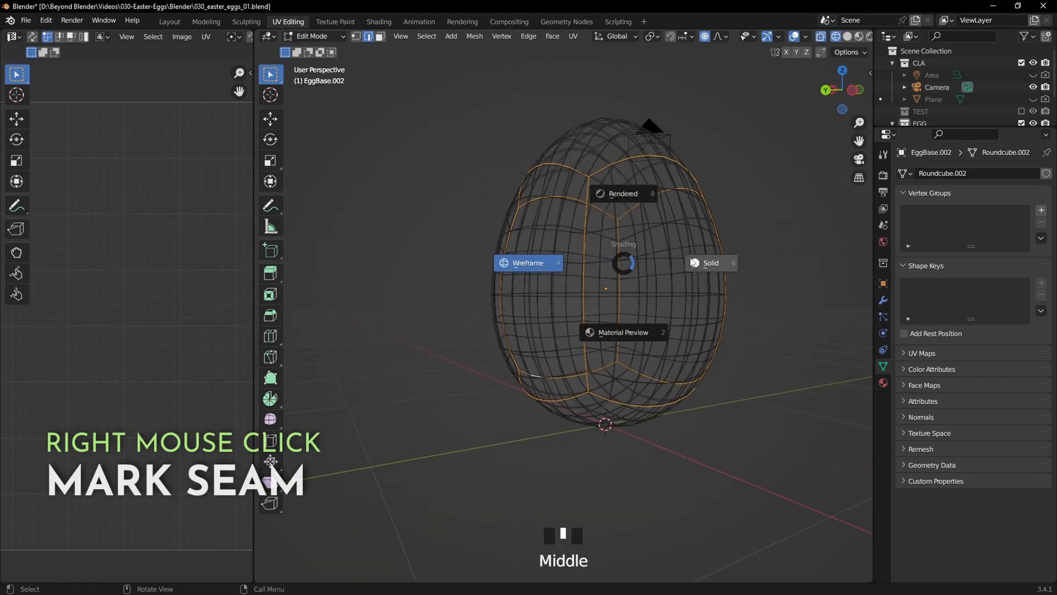
left_click(707, 263)
Step: Mark the selected edge loops as seams and clear the edge selection
middle_click_drag(707, 262, 654, 304, "shift")
right_click(747, 186)
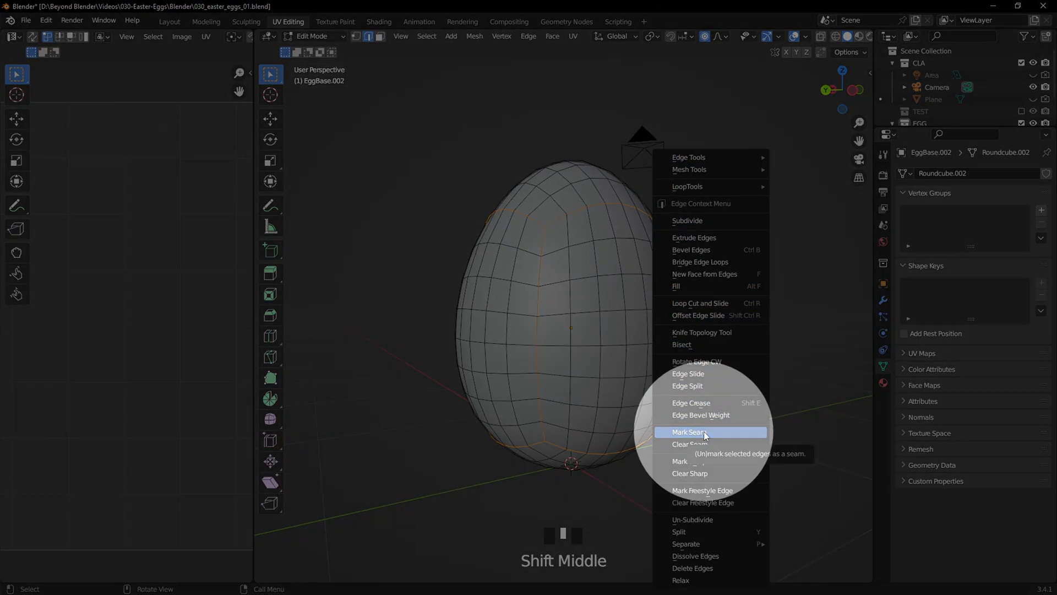
left_click(689, 432)
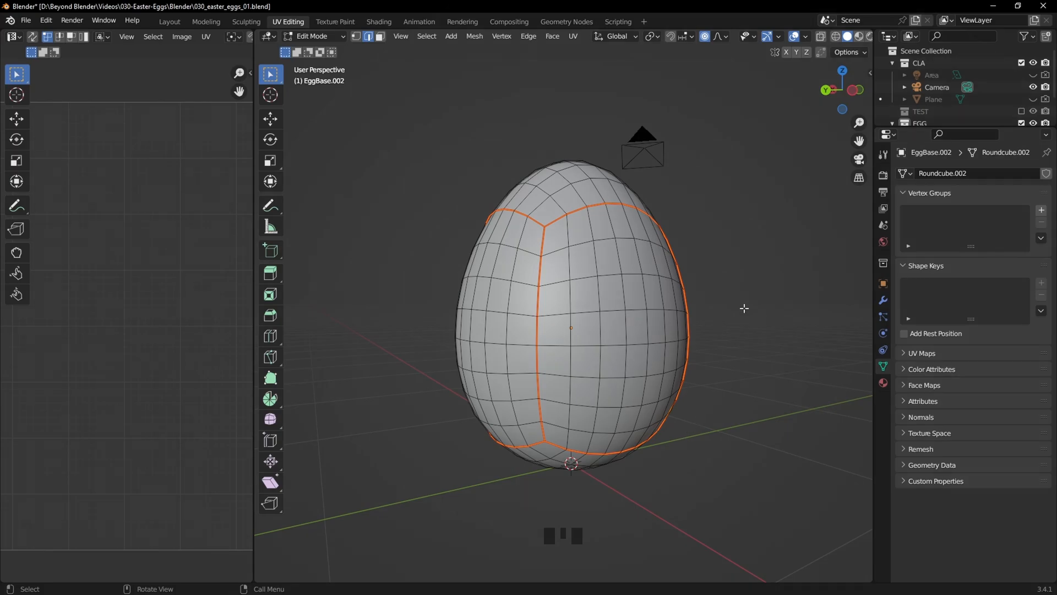
middle_click_drag(759, 234, 452, 143)
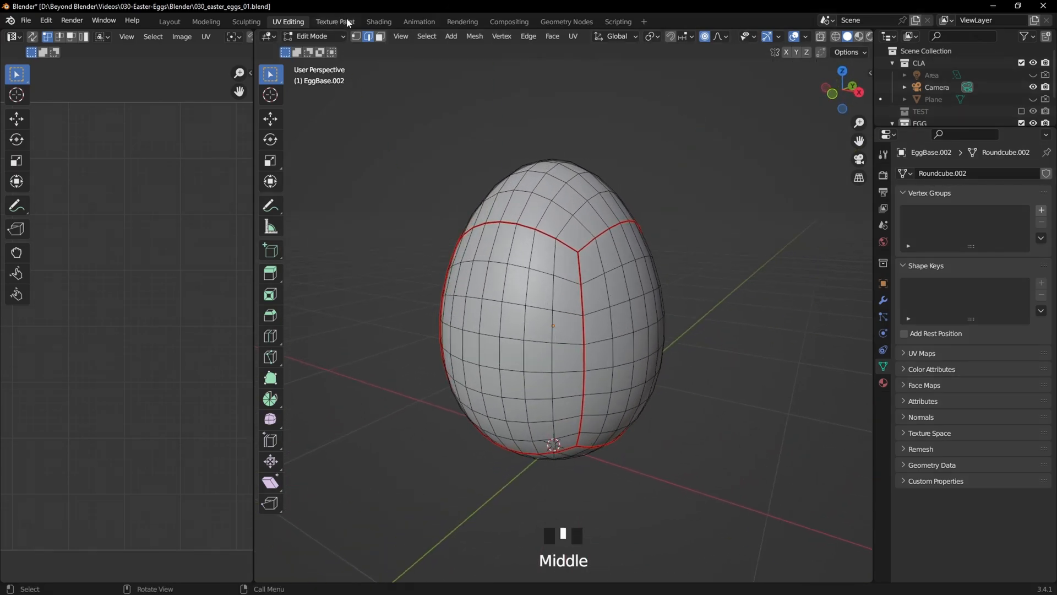
Step: Select all of the egg's faces in face select mode and unwrap them along the marked seams
double_click(380, 36)
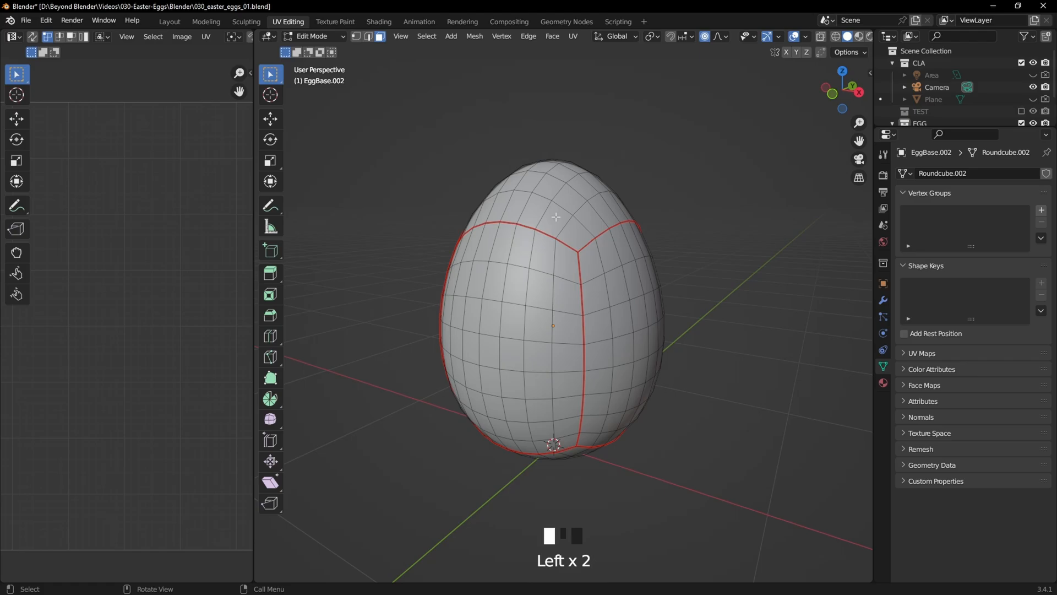
key("a")
key("u")
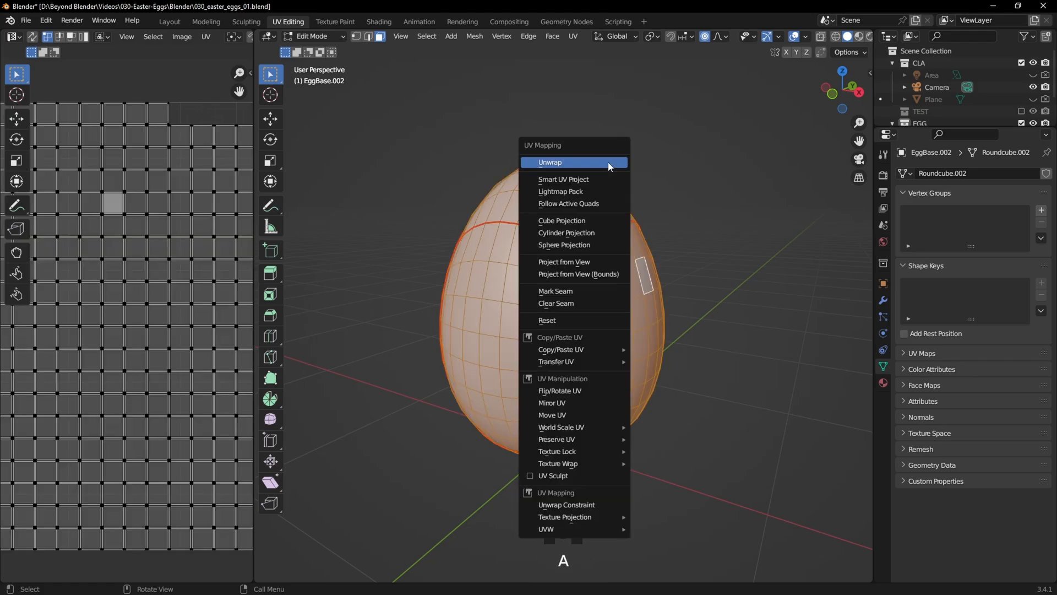
left_click(582, 163)
scroll(240, 278, "down", 3)
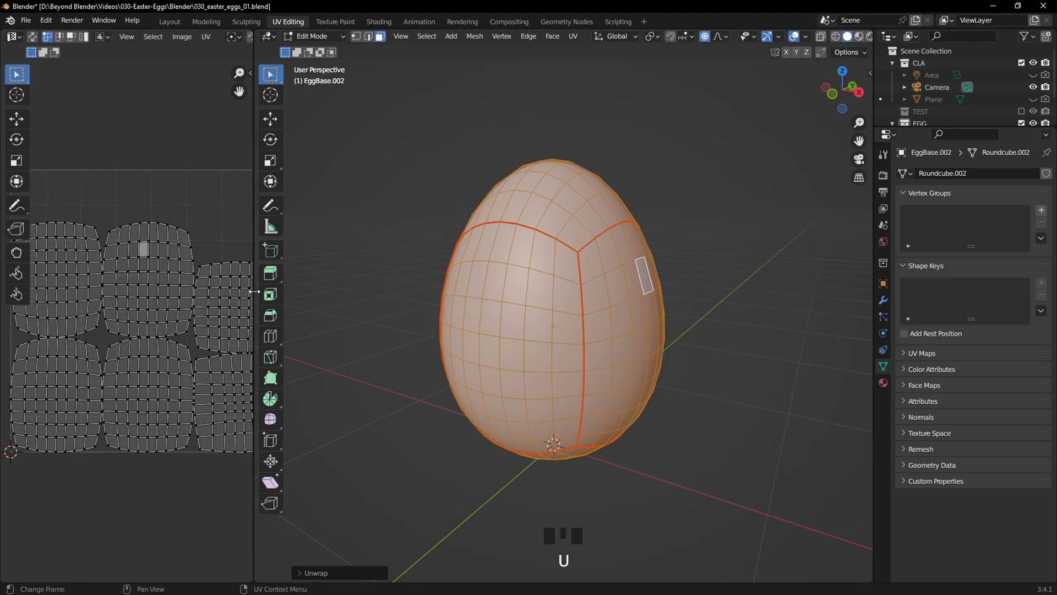
Step: Widen the UV Editor area so that all the unwrapped islands fit in it
left_click_drag(254, 291, 429, 285)
left_click_drag(452, 284, 456, 283)
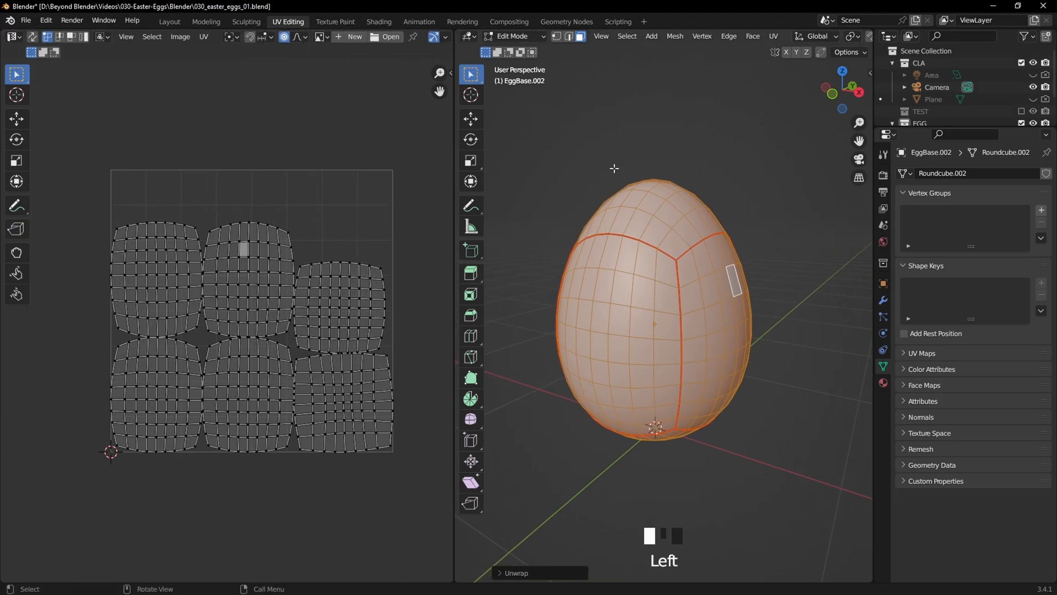
scroll(281, 266, "up", 3)
scroll(281, 266, "down", 3)
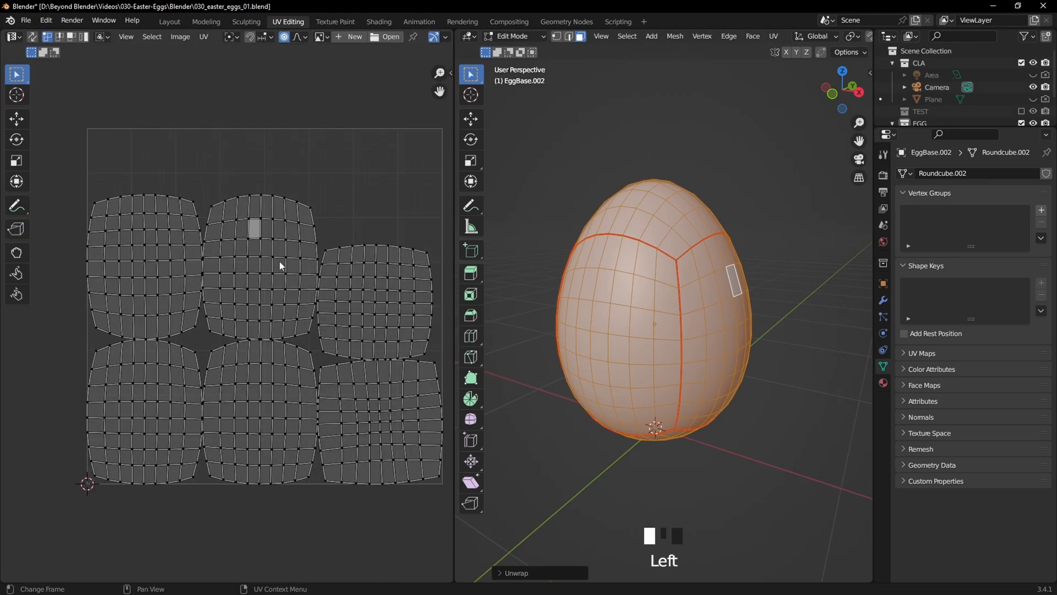
Step: Check where a single egg face lies in the UV layout and turn on UV Sync Selection
left_click(560, 154)
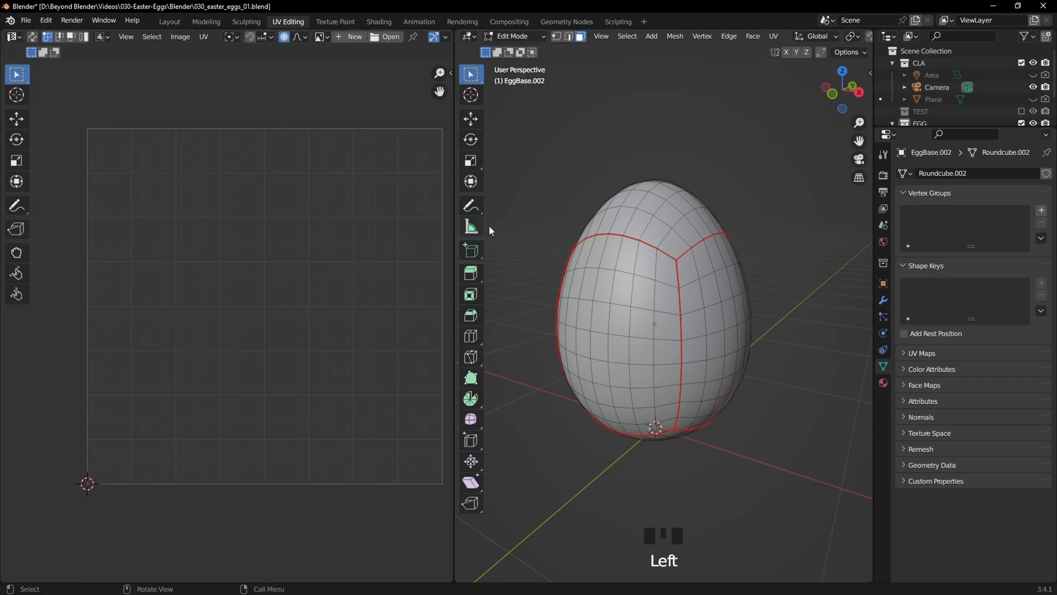
left_click(619, 287)
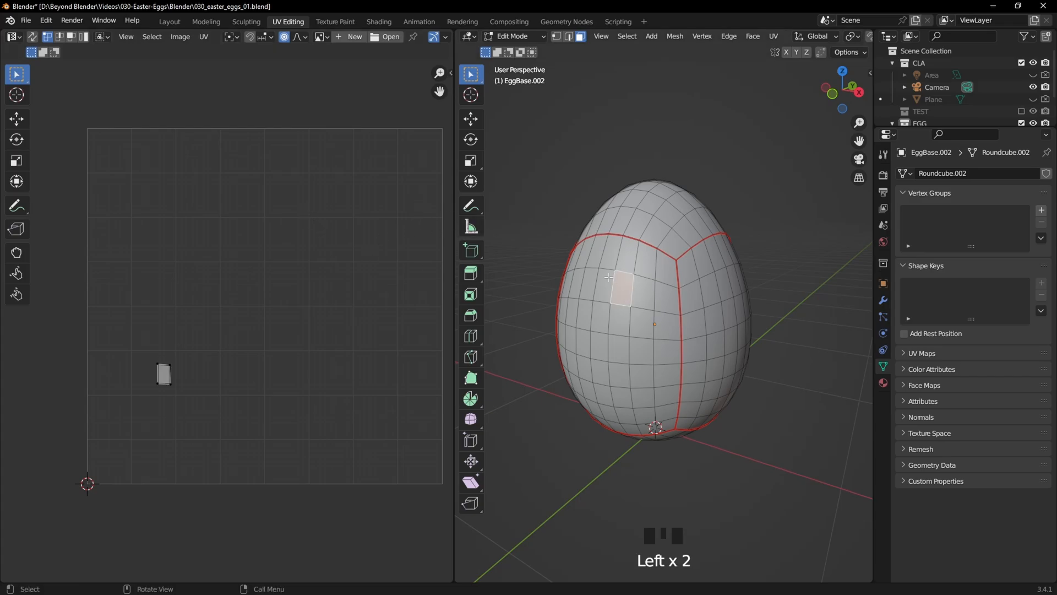
left_click(590, 185)
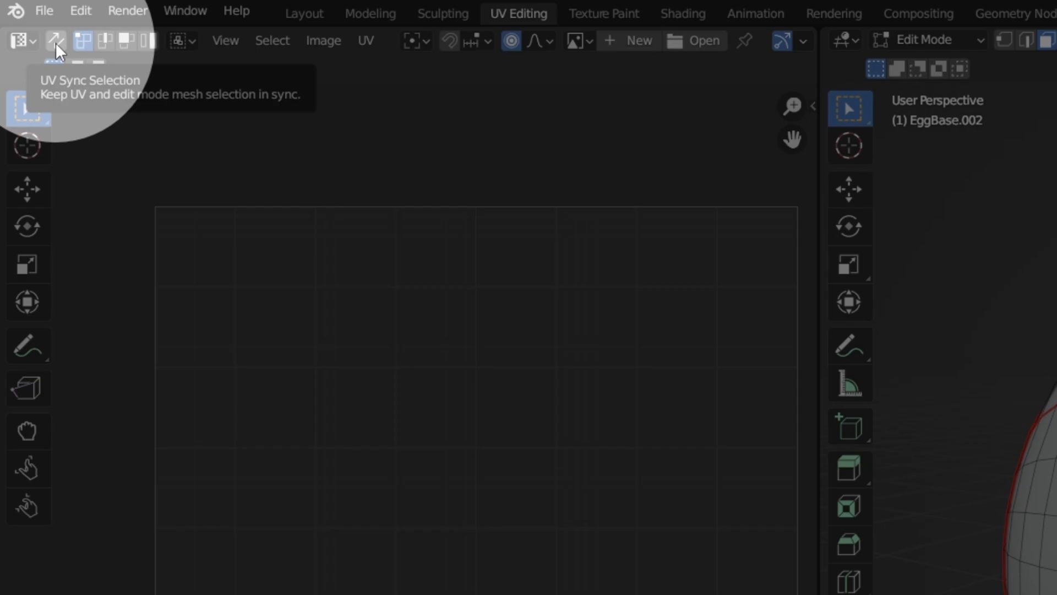
left_click(55, 40)
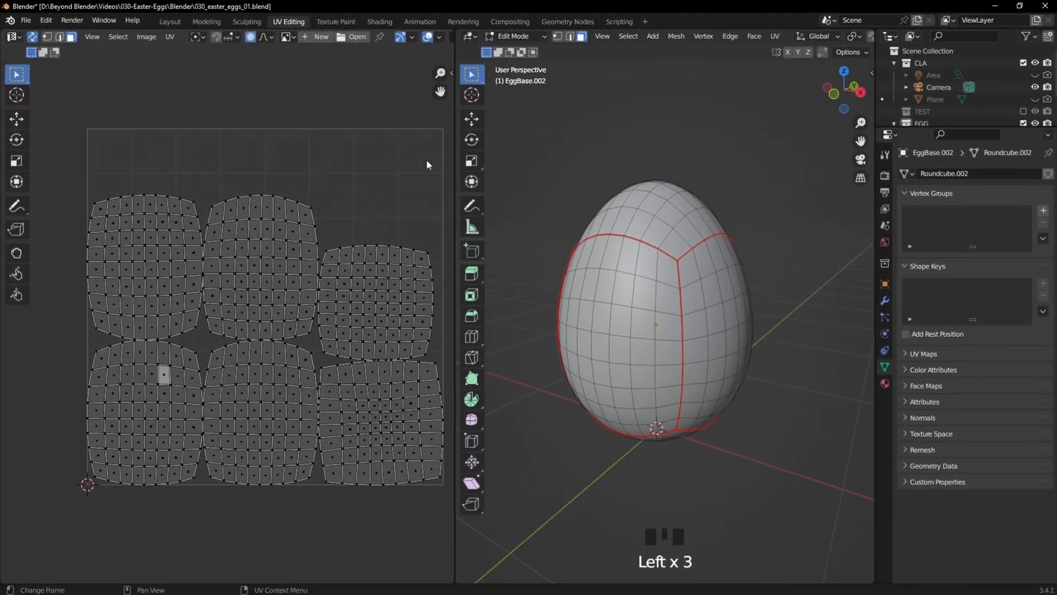
Step: Select individual faces on the egg's side and check where each one lies in the UV layout
double_click(995, 281)
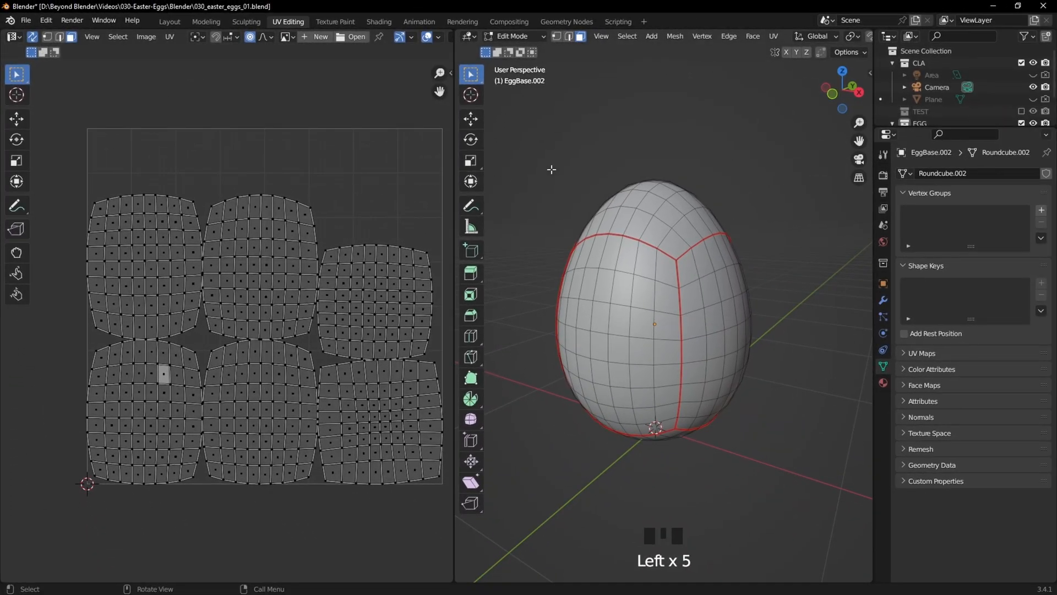
left_click(608, 291)
middle_click_drag(661, 336, 650, 345)
scroll(149, 402, "up", 3)
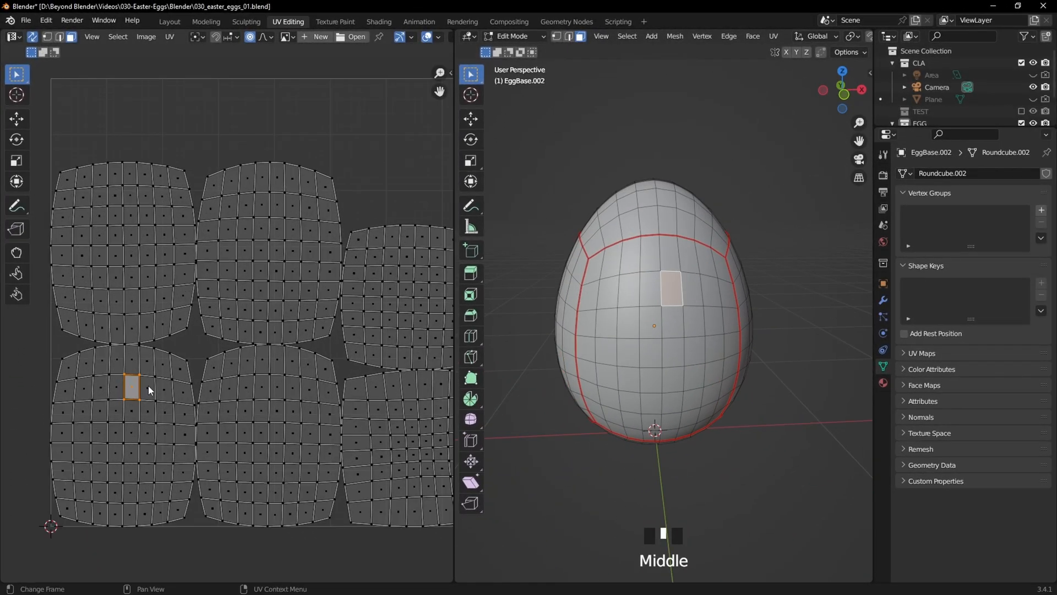
left_click(646, 354)
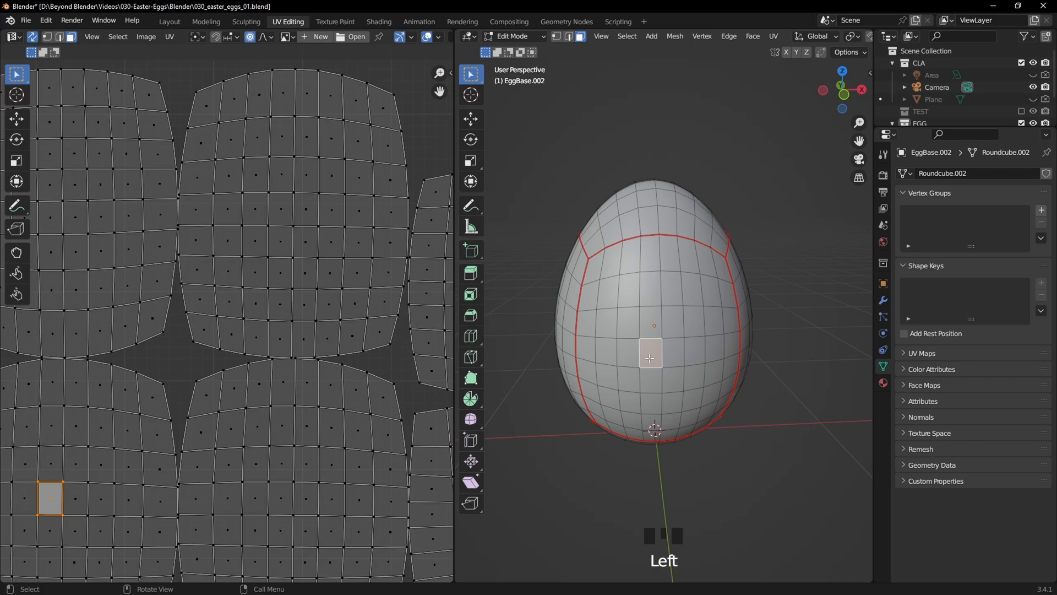
middle_click_drag(650, 357, 652, 380)
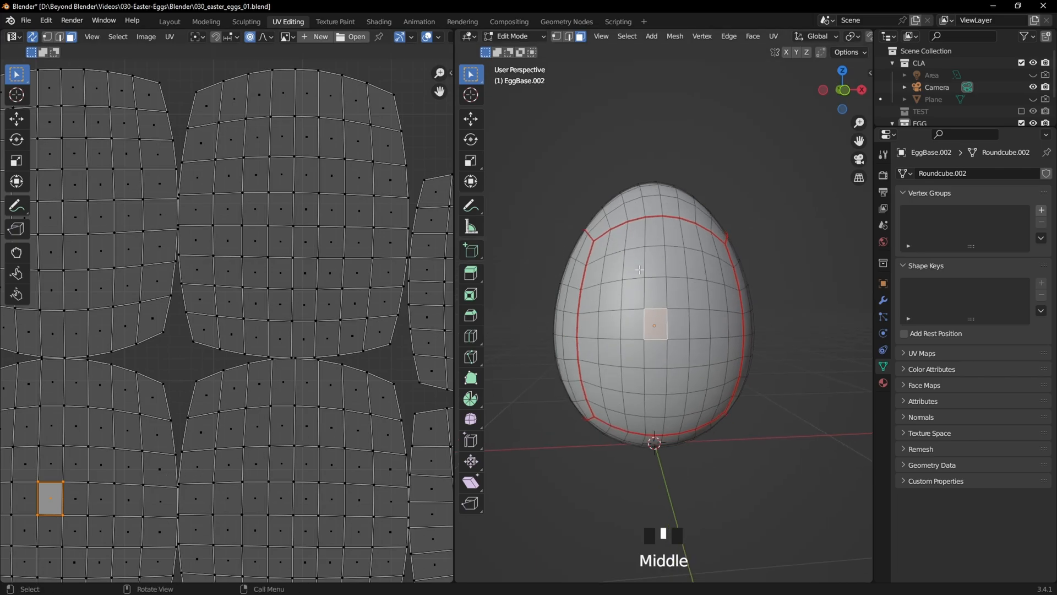
Step: Select several faces on the egg's top section and check where they lie in the lower-right UV island
middle_click_drag(546, 355, 598, 366)
left_click(641, 301)
scroll(330, 306, "down", 3)
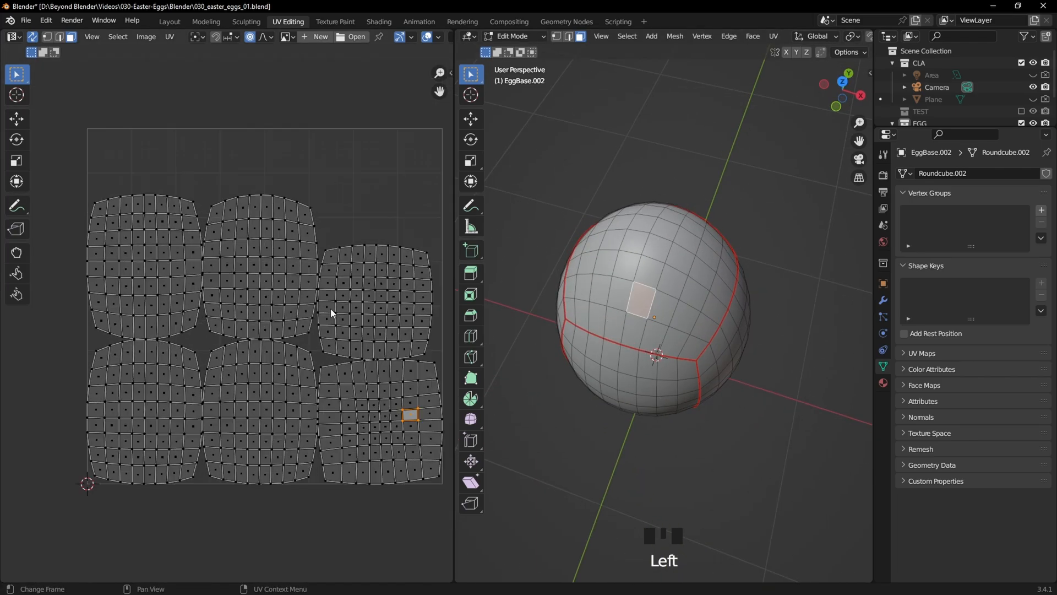
scroll(338, 378, "up", 2)
scroll(339, 378, "up", 1)
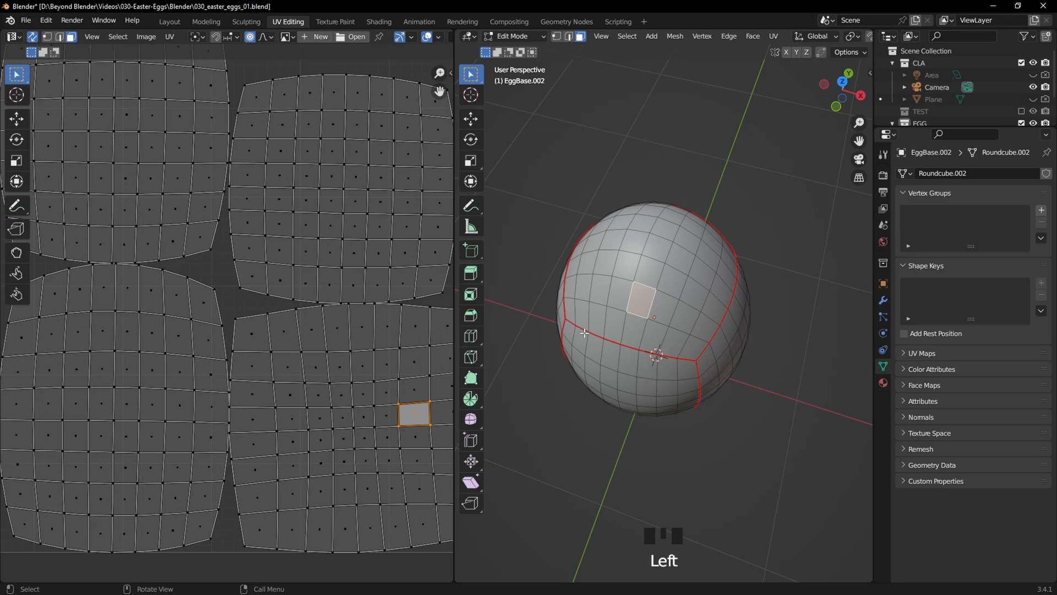
left_click(628, 329)
scroll(385, 433, "down", 2)
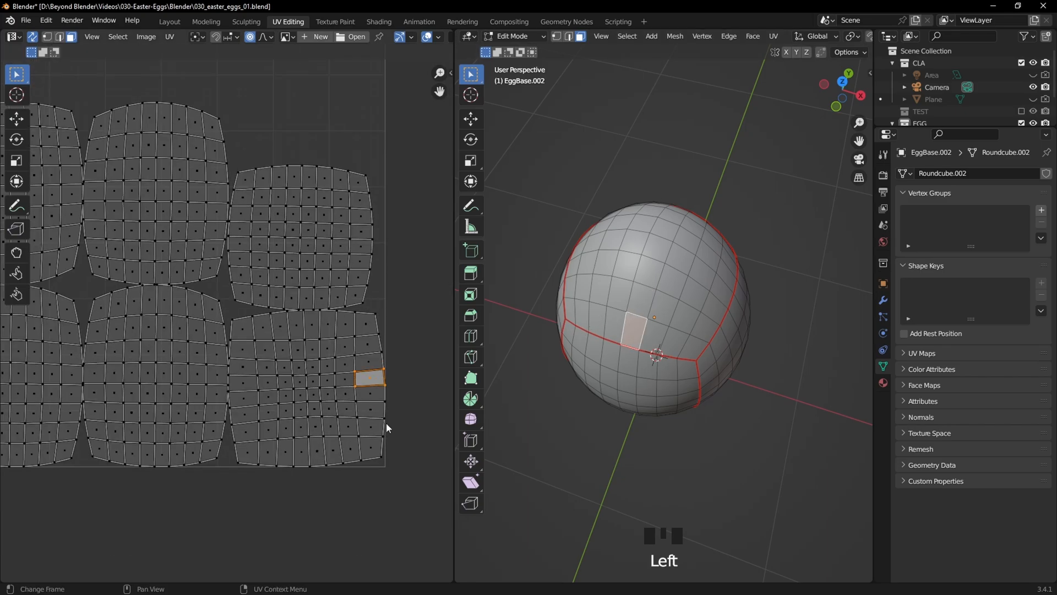
left_click(667, 249)
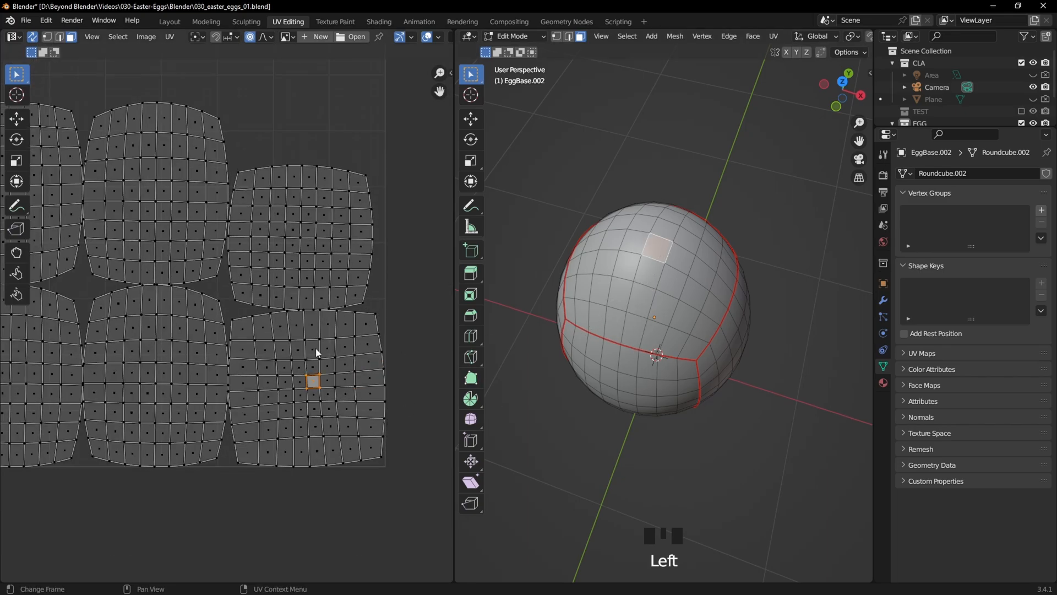
Step: Clear the face selection and examine the gaps between neighbouring UV islands up close
scroll(272, 376, "down", 2)
scroll(265, 379, "up", 2)
scroll(265, 378, "up", 6)
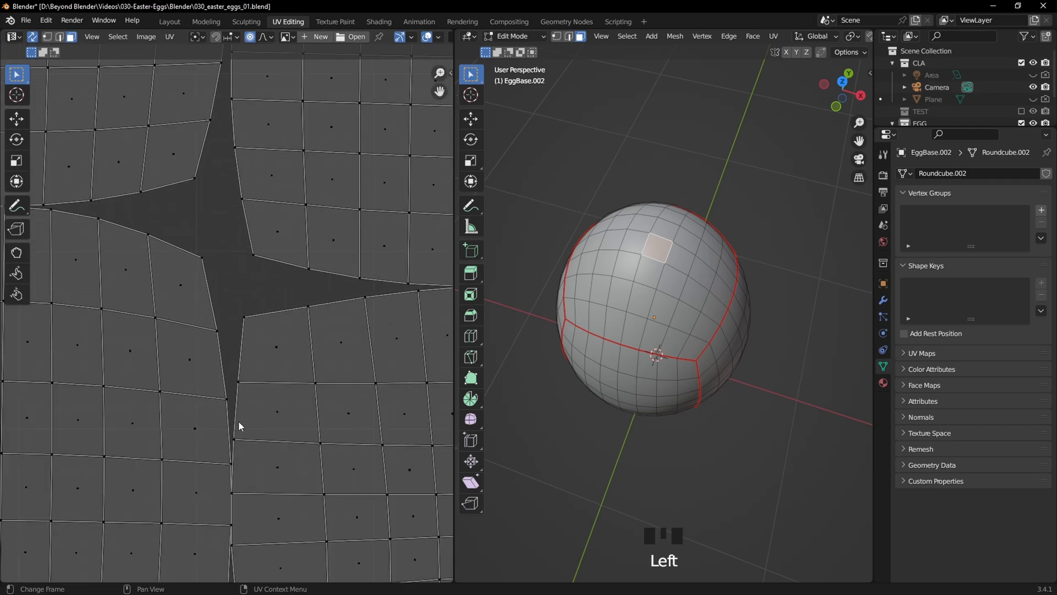
left_click(550, 428)
scroll(286, 419, "down", 5)
scroll(204, 321, "up", 5)
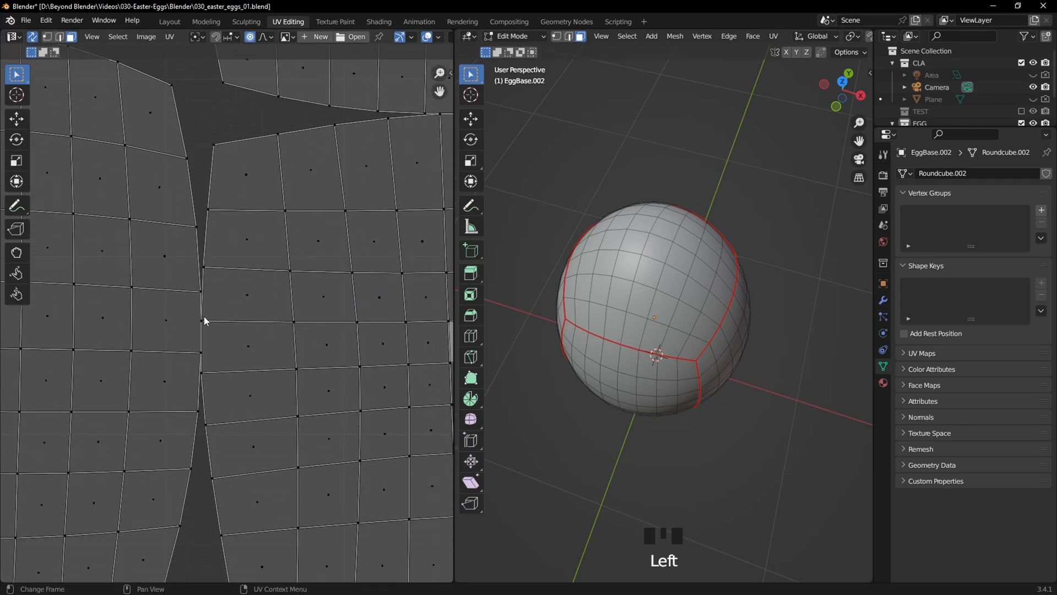
left_click(257, 343)
left_click(653, 342)
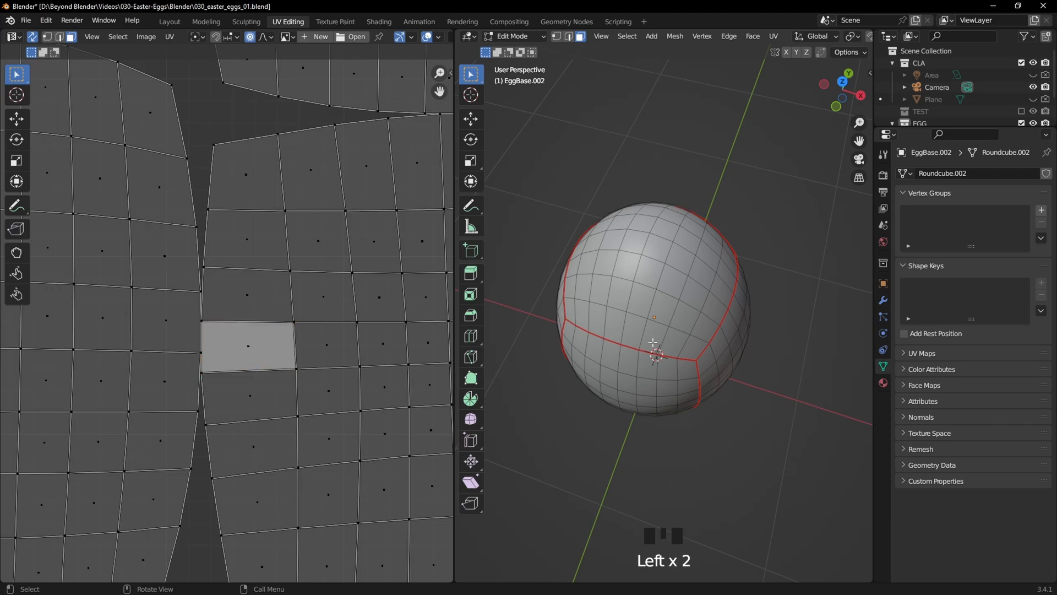
Step: Select all of the egg's faces and unwrap them again along the marked seams
key("a")
key("u")
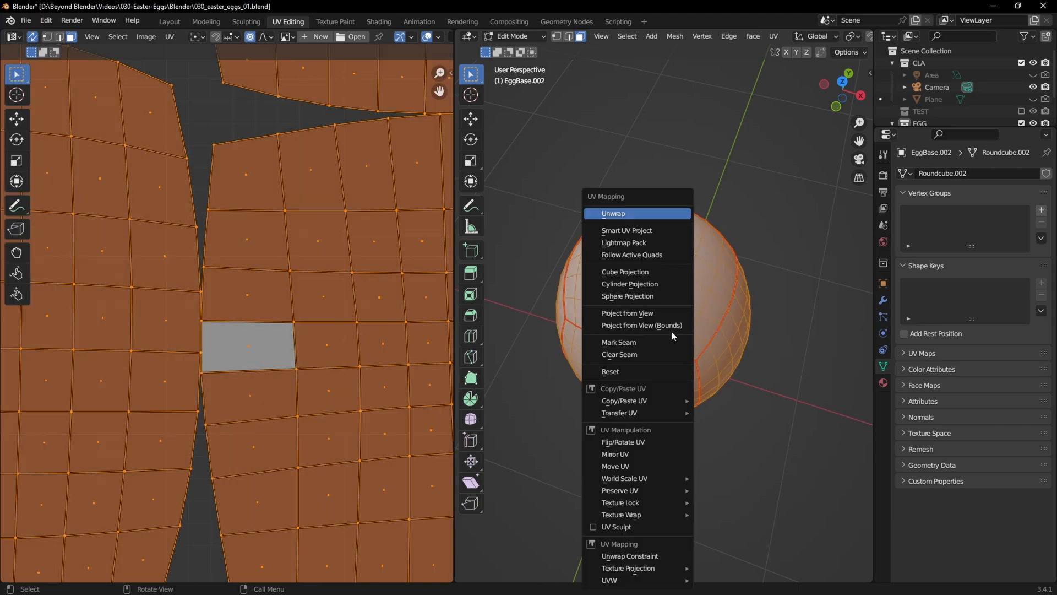
left_click(615, 219)
scroll(236, 265, "down", 3)
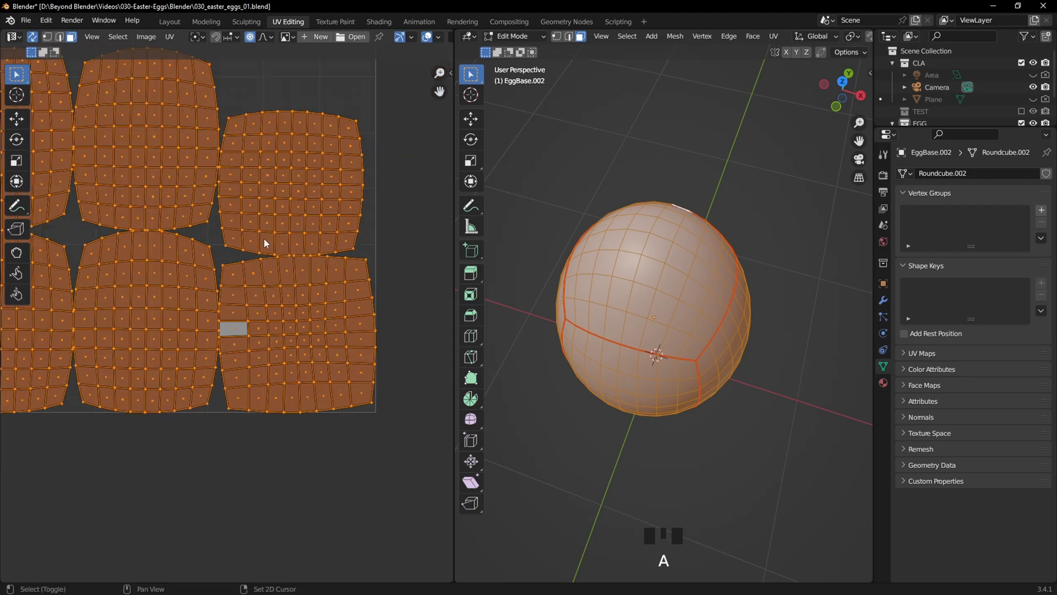
Step: Pack the UV islands with a margin of 0.05
scroll(318, 293, "up", 2)
left_click(169, 36)
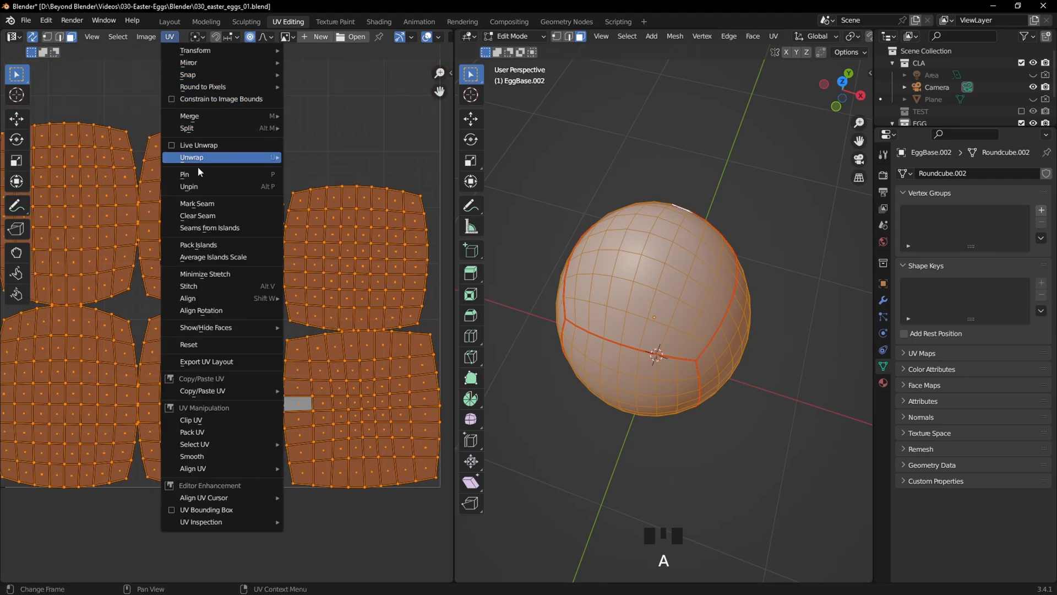
left_click(222, 245)
left_click(86, 573)
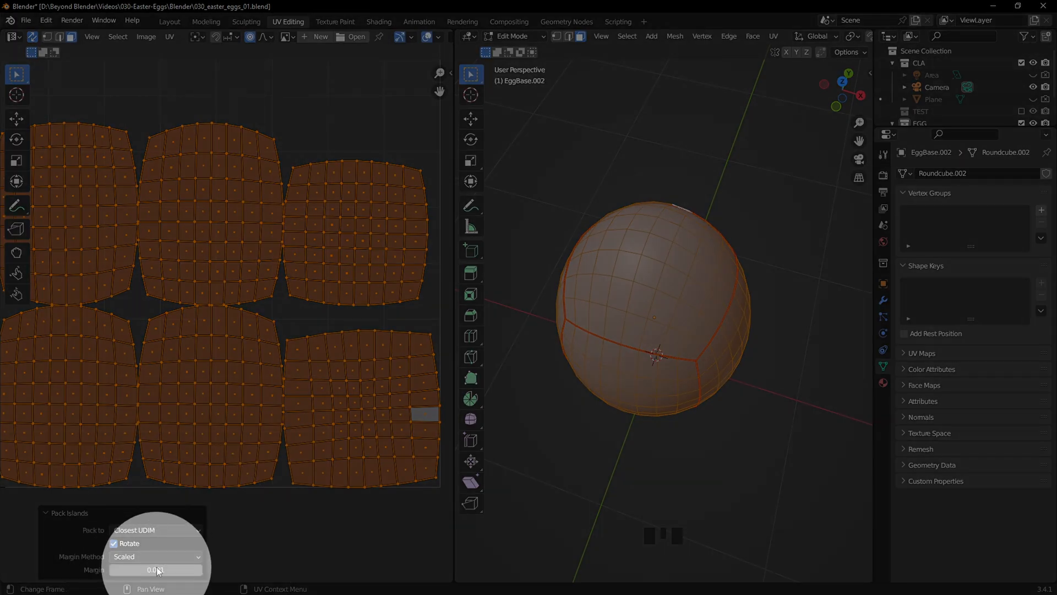
left_click(157, 570)
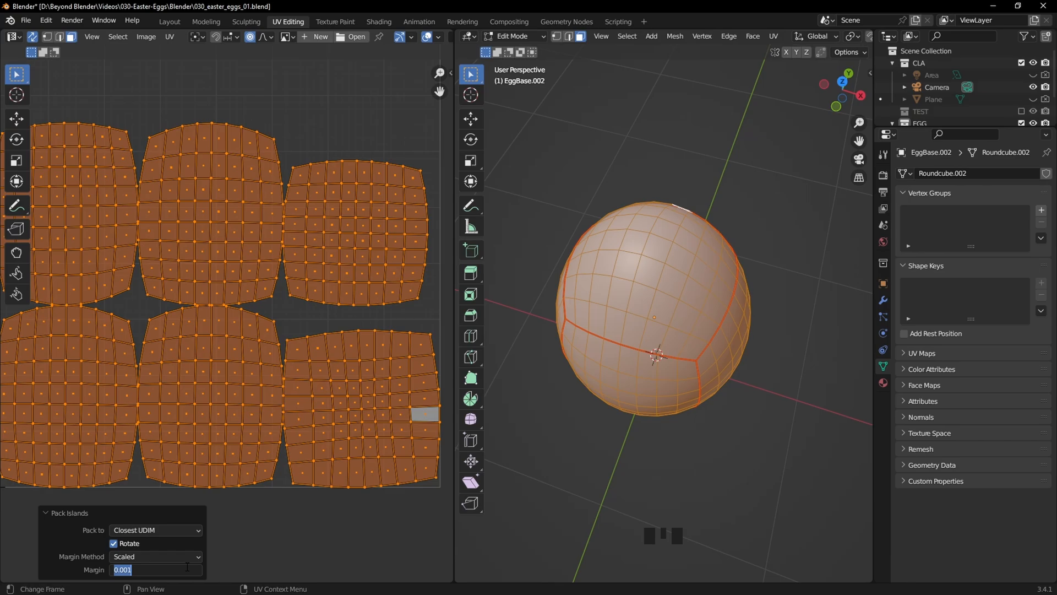
key("End")
key("Return")
scroll(304, 264, "up", 3)
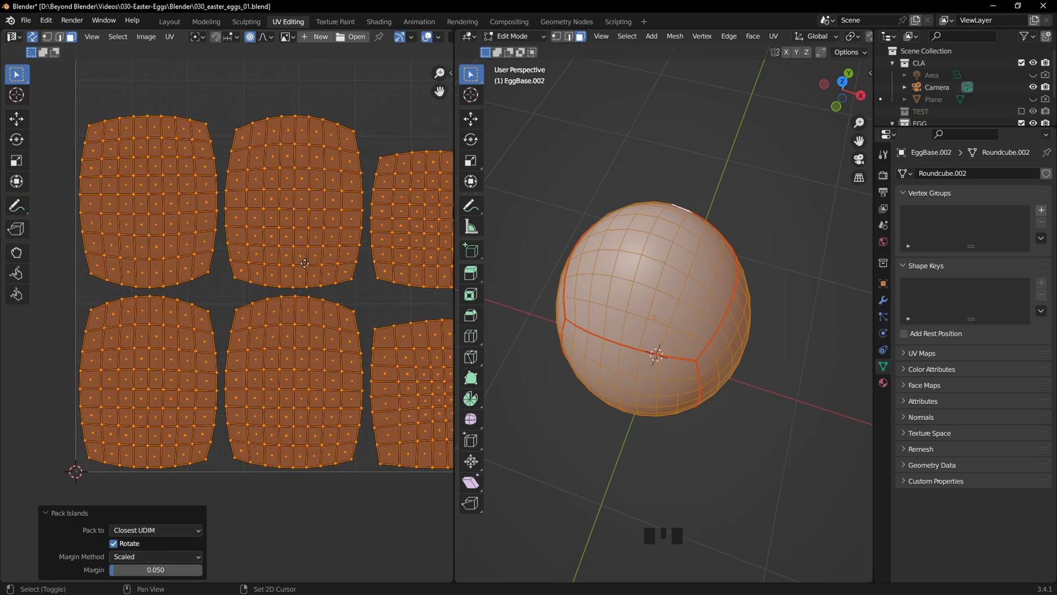
Step: Increase the island packing margin to 0.06 and check the spacing across the whole UV layout
middle_click_drag(305, 263, 241, 257)
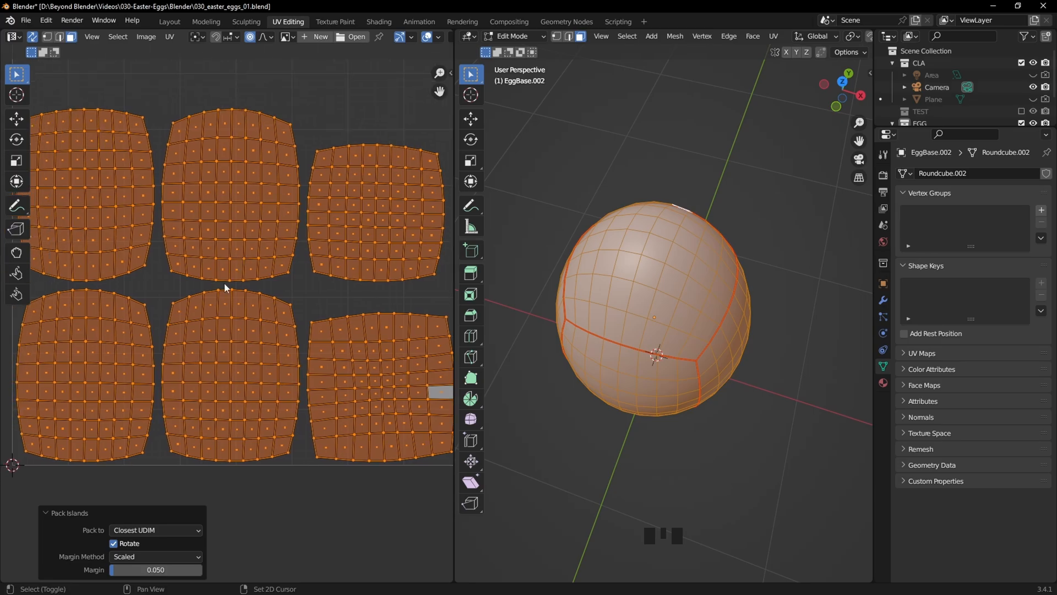
left_click(163, 569)
key("End")
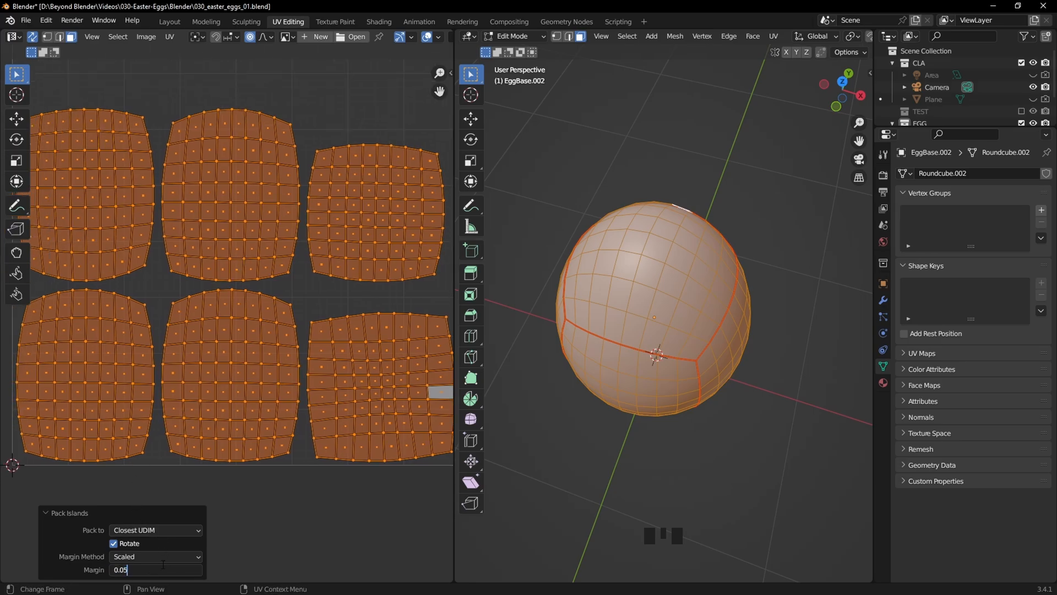
key("Return")
scroll(237, 298, "down", 2)
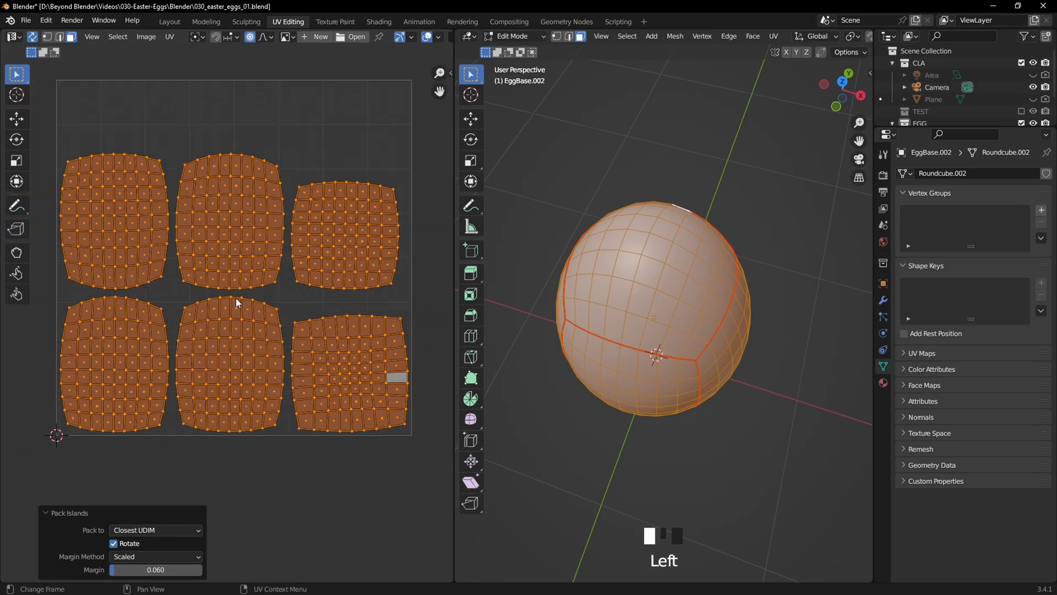
scroll(250, 297, "up", 1)
Step: Clear the face selection, return to Object Mode and deselect the egg
left_click(611, 163)
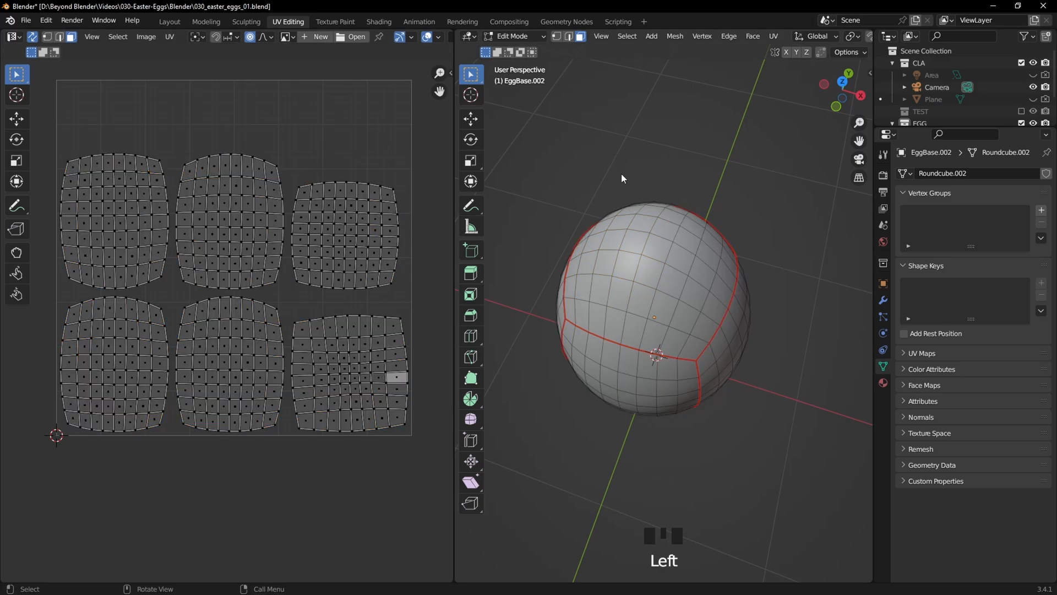
key("Tab")
left_click(623, 163)
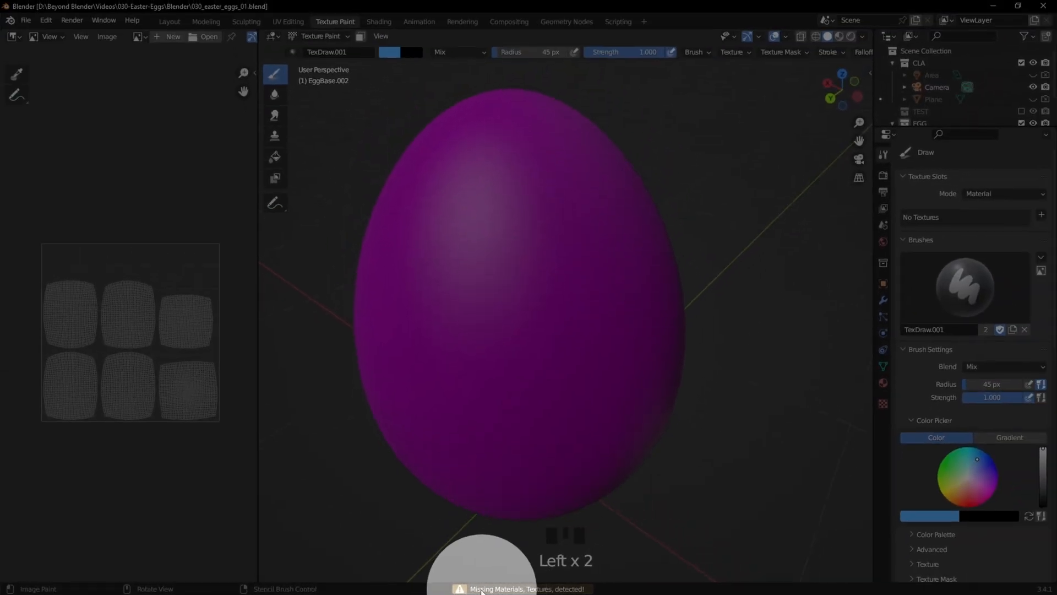
Step: Select the egg in the Layout workspace and switch to the Shading workspace
right_click(599, 328)
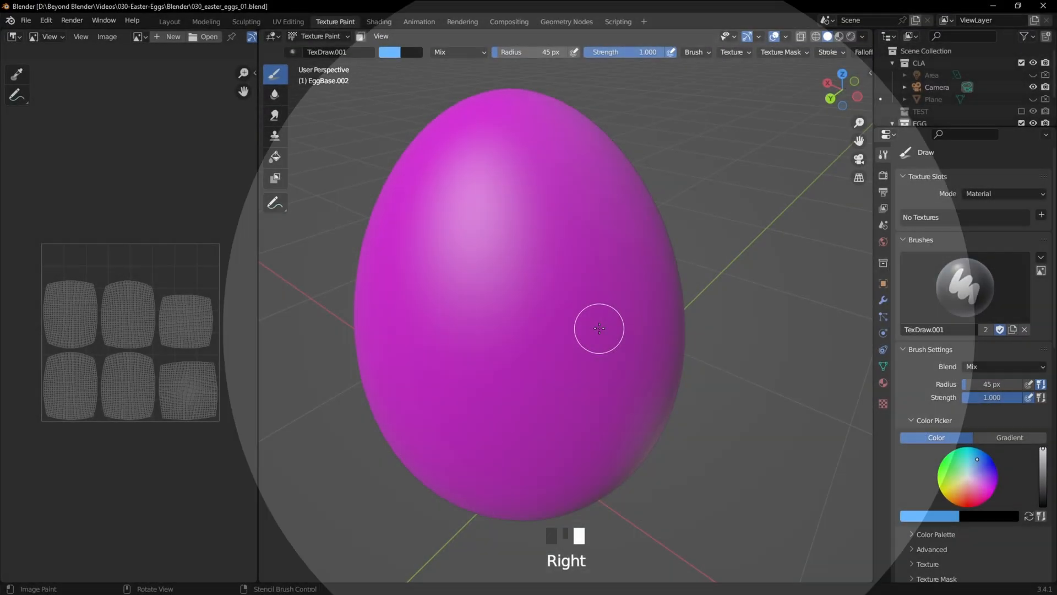
middle_click(552, 151)
left_click(169, 22)
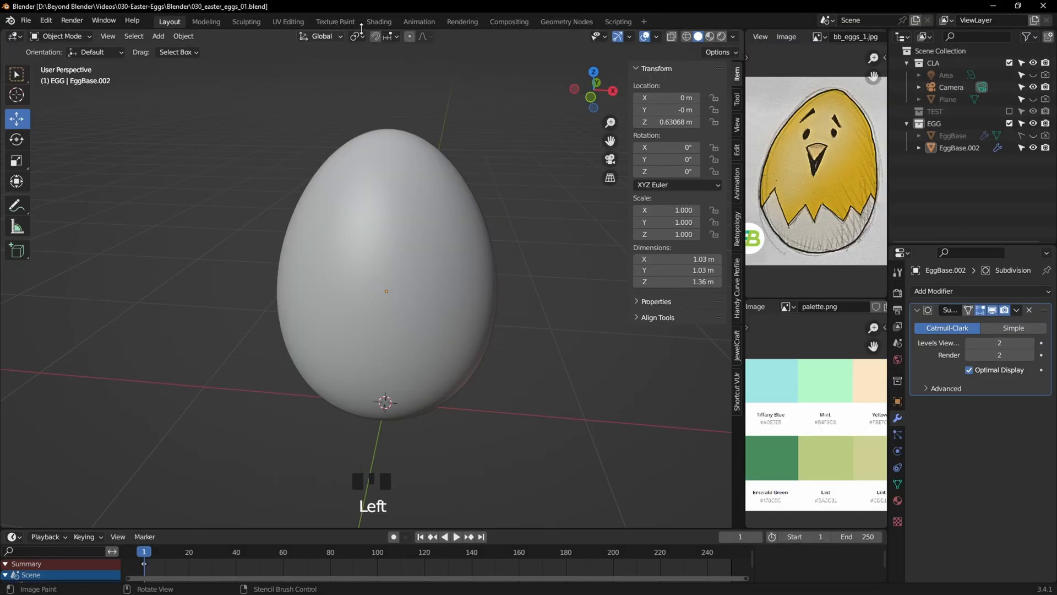
left_click(378, 239)
left_click(379, 22)
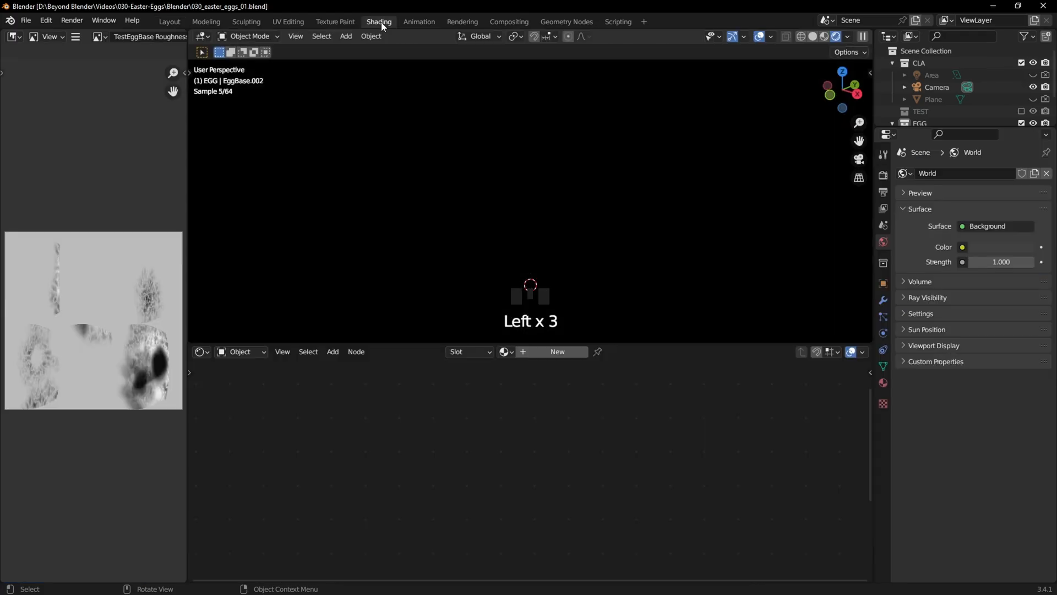
Step: Enlarge the Shader Editor area and unlink the TestEggBase Roughness image from the Image Editor
left_click_drag(608, 346, 606, 268)
scroll(600, 167, "down", 2)
scroll(600, 167, "down", 11)
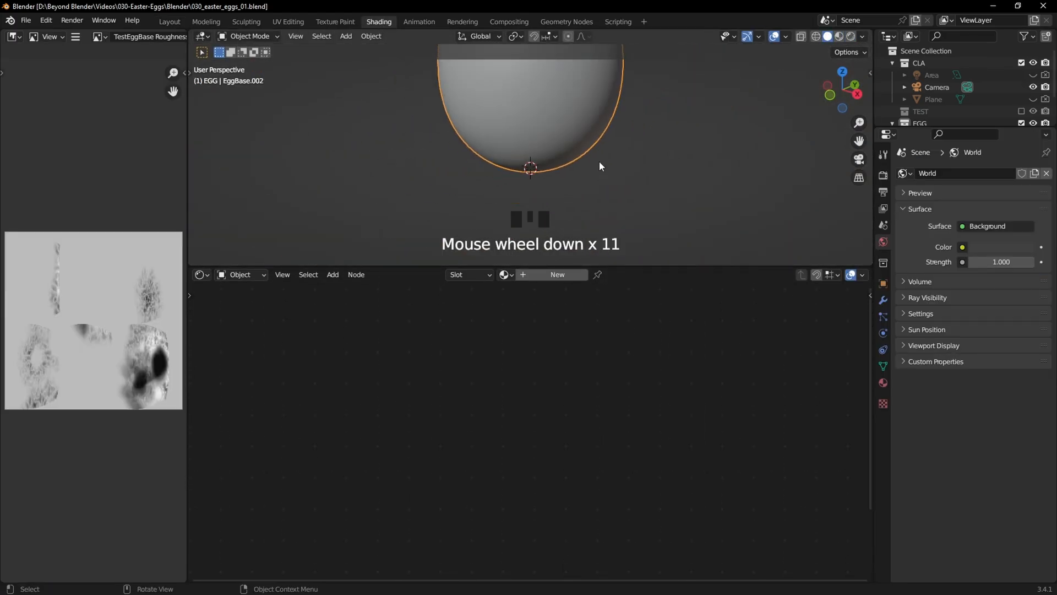
middle_click_drag(591, 115, 600, 167, "shift")
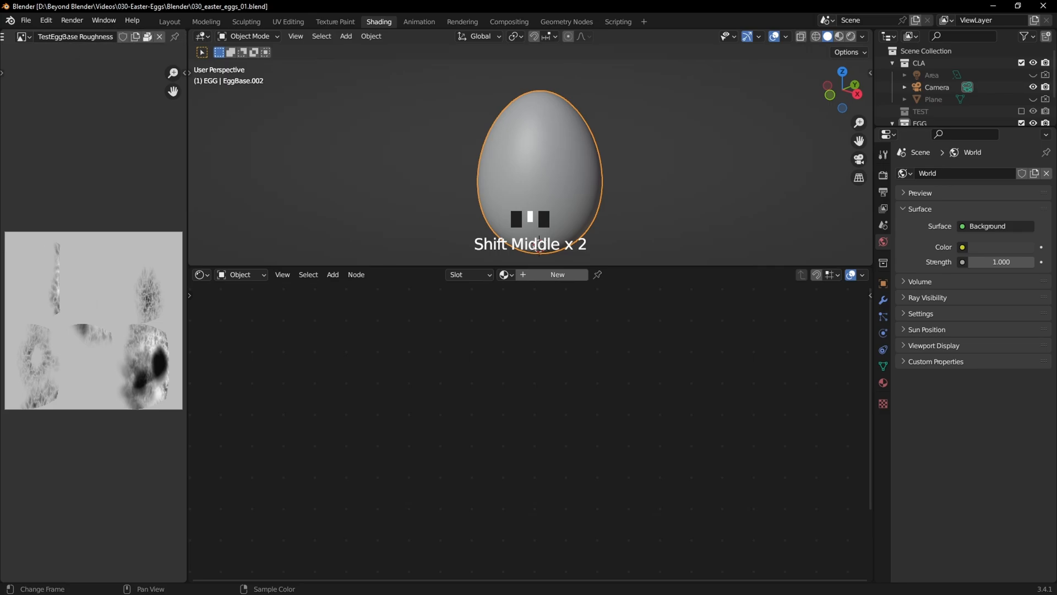
left_click(159, 37)
scroll(90, 320, "up", 6)
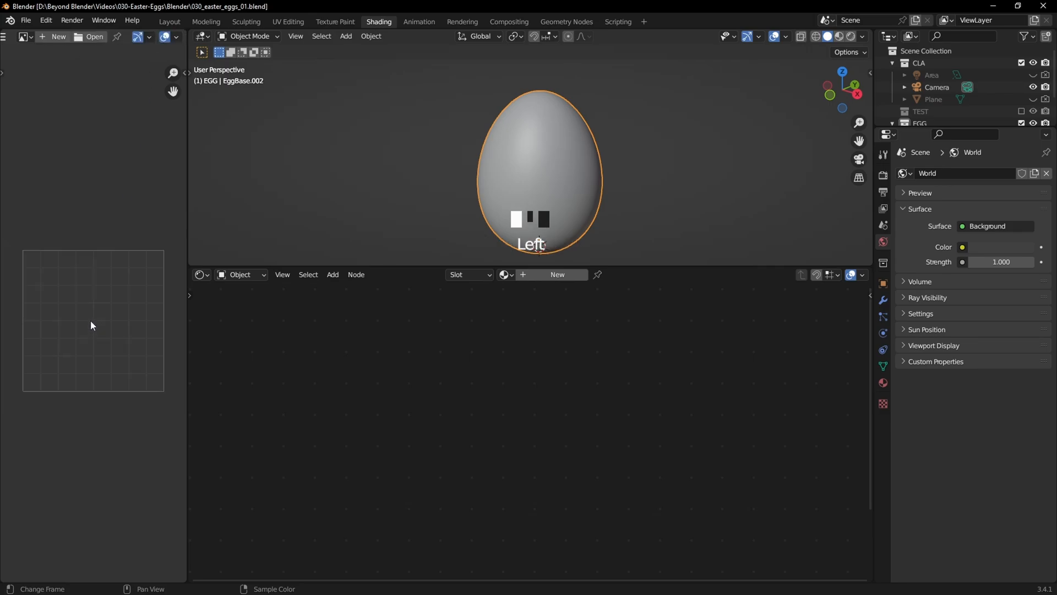
Step: Create a new material on the egg and name it EggBase2
left_click(554, 274)
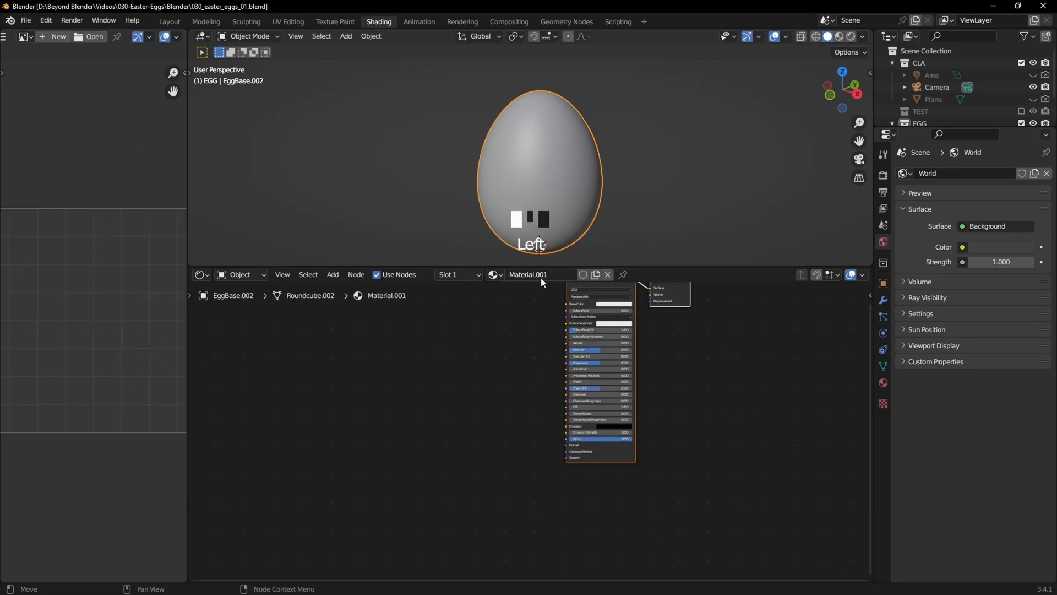
left_click(569, 275)
type("EggBase2")
key("Return")
key("Home")
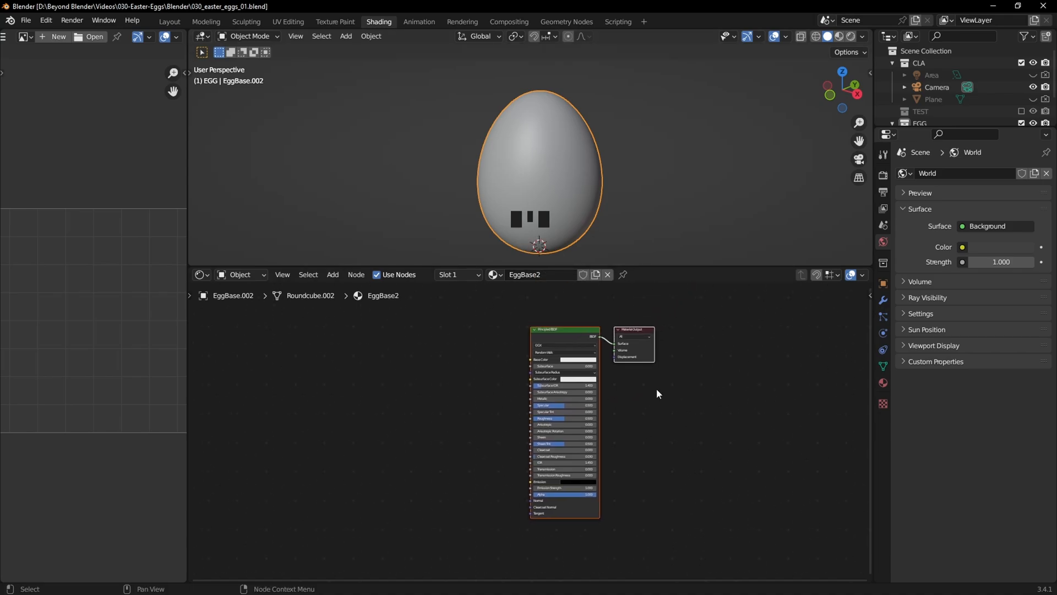
Step: Add an Image Texture node and place it beside the inputs of the Principled BSDF node
scroll(661, 371, "up", 2)
left_click(444, 420)
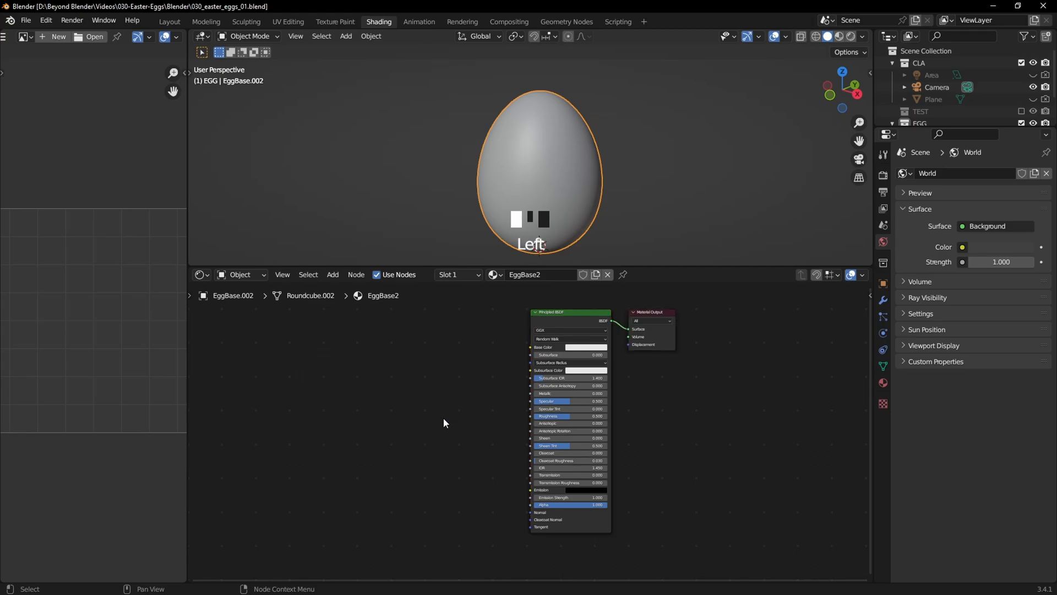
key("shift+a")
mouse_move(441, 471)
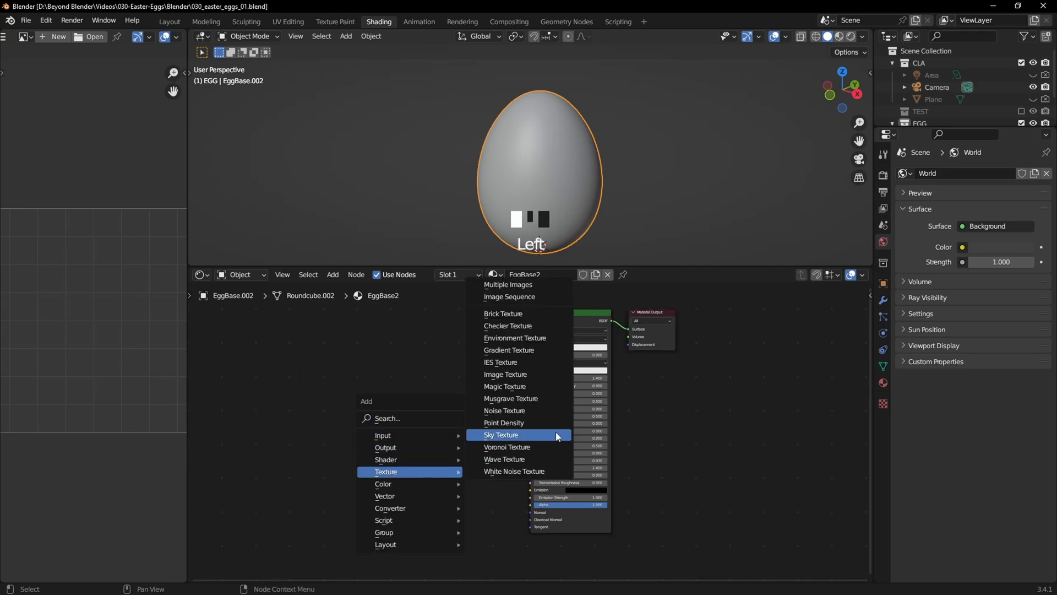
left_click(505, 374)
left_click(429, 355)
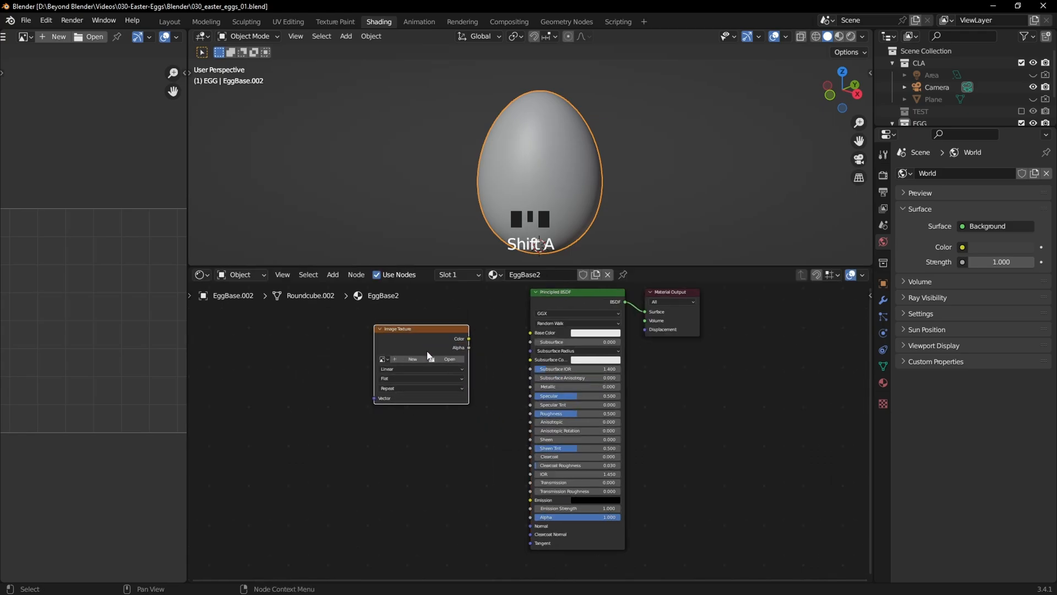
Step: Start a new image named eggbase2_diffuse in the Image Texture node, with width and height of 2048 px
scroll(430, 355, "up", 4)
middle_click_drag(429, 355, 599, 443)
scroll(573, 431, "up", 1)
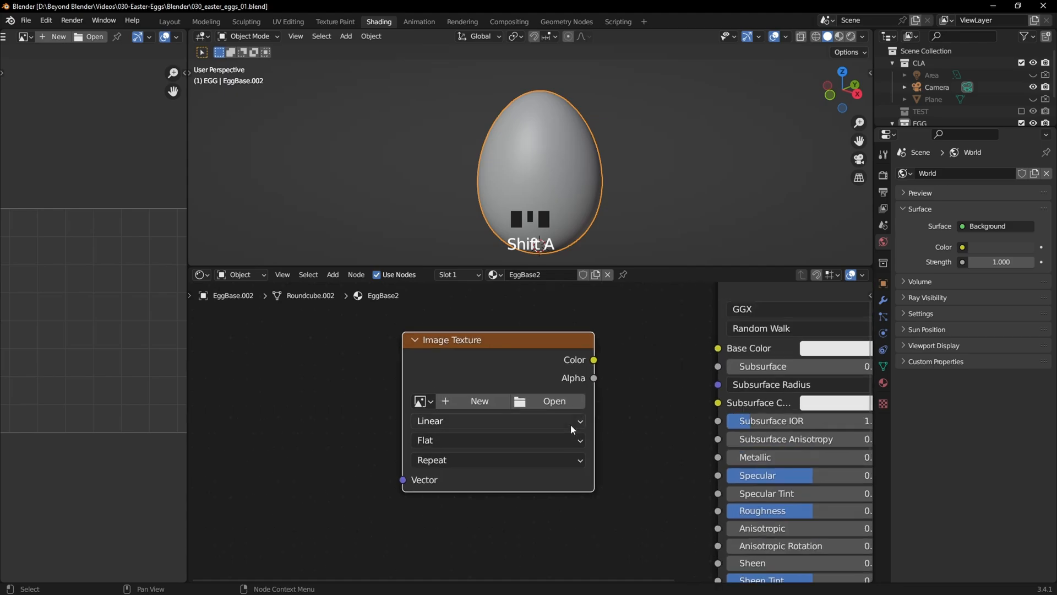
left_click(479, 402)
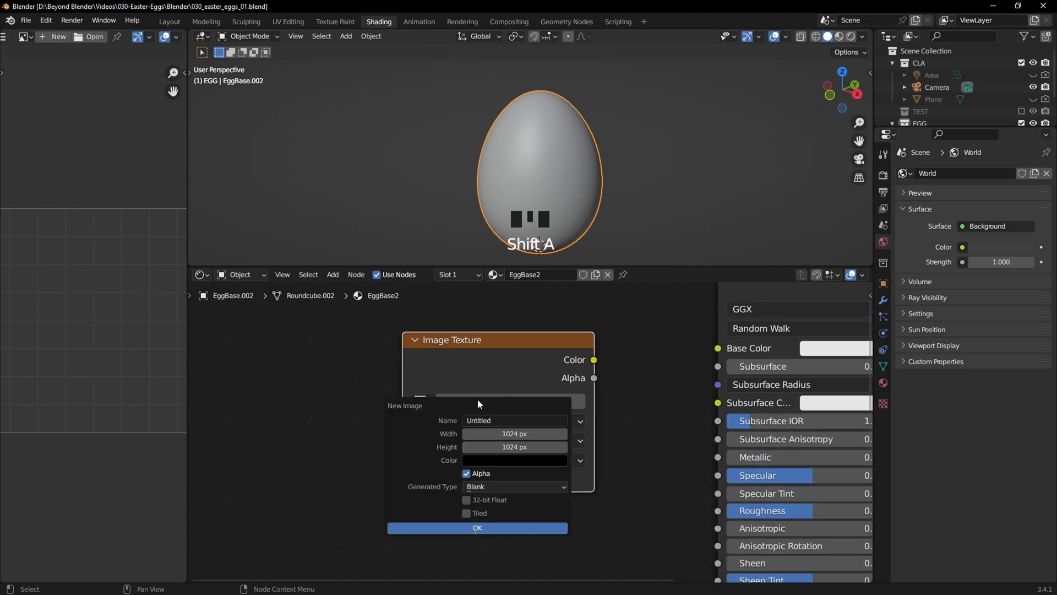
left_click(529, 419)
type("eggbase2_diffuse")
key("Return")
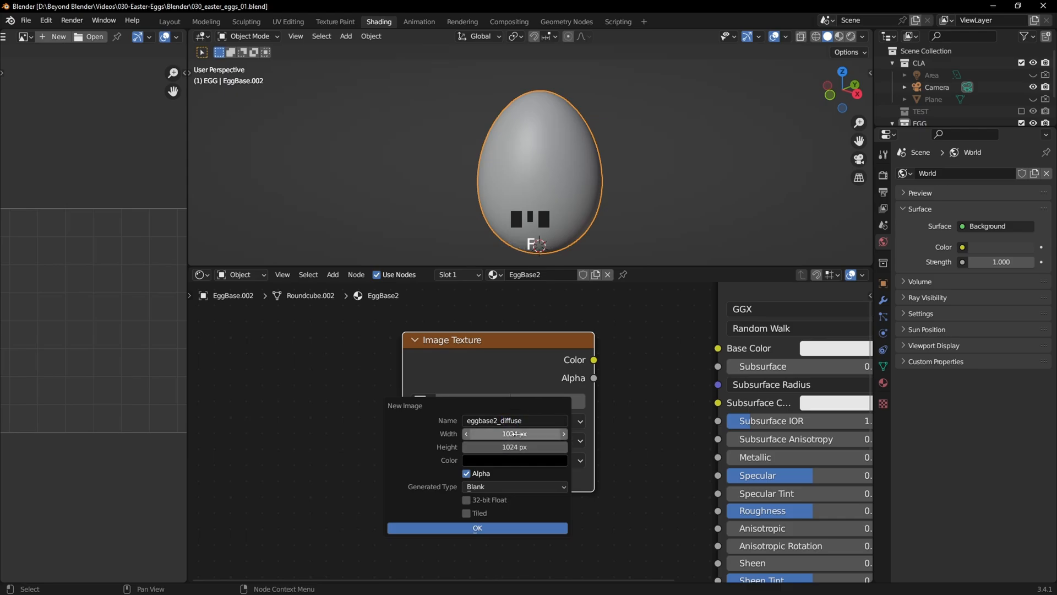
left_click_drag(518, 434, 518, 447)
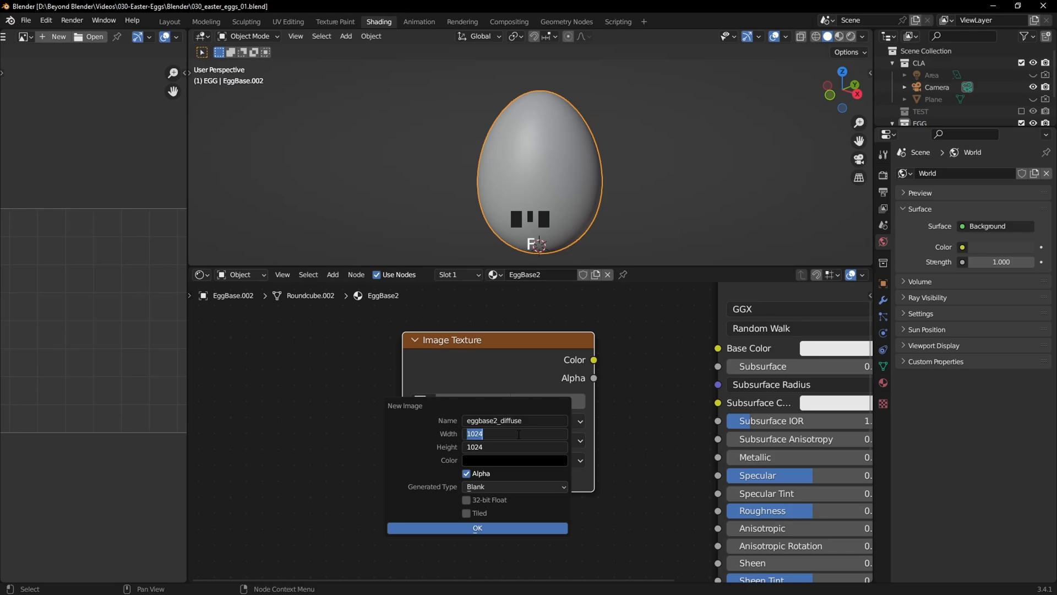
type("2048")
key("Return")
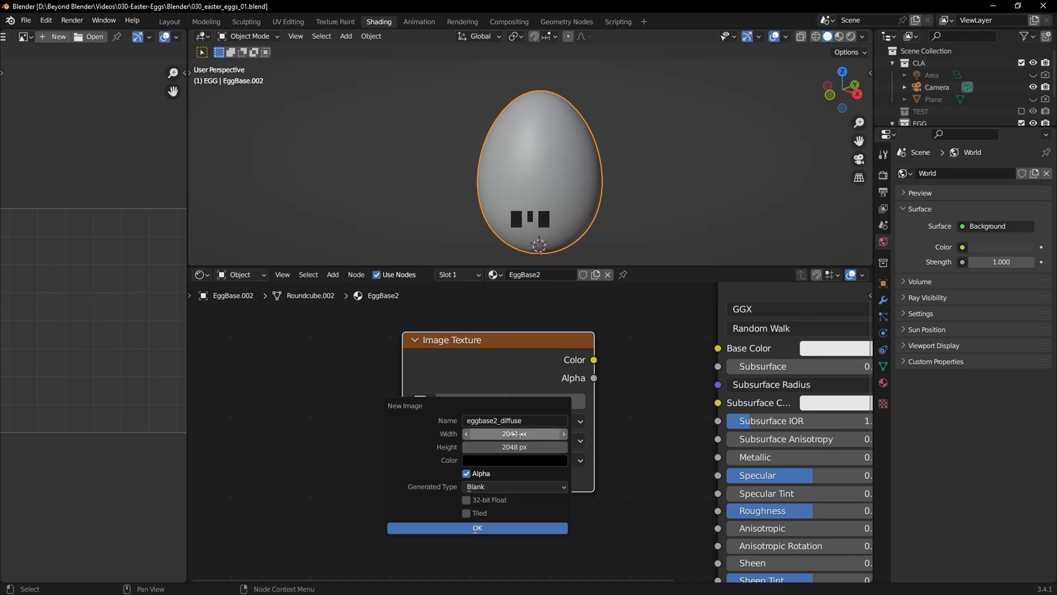
Step: Turn off the new image's alpha, set its colour to mid-grey with Value 0.5, and create the image
left_click(467, 474)
left_click(486, 458)
left_click_drag(568, 358, 568, 331)
left_click(528, 429)
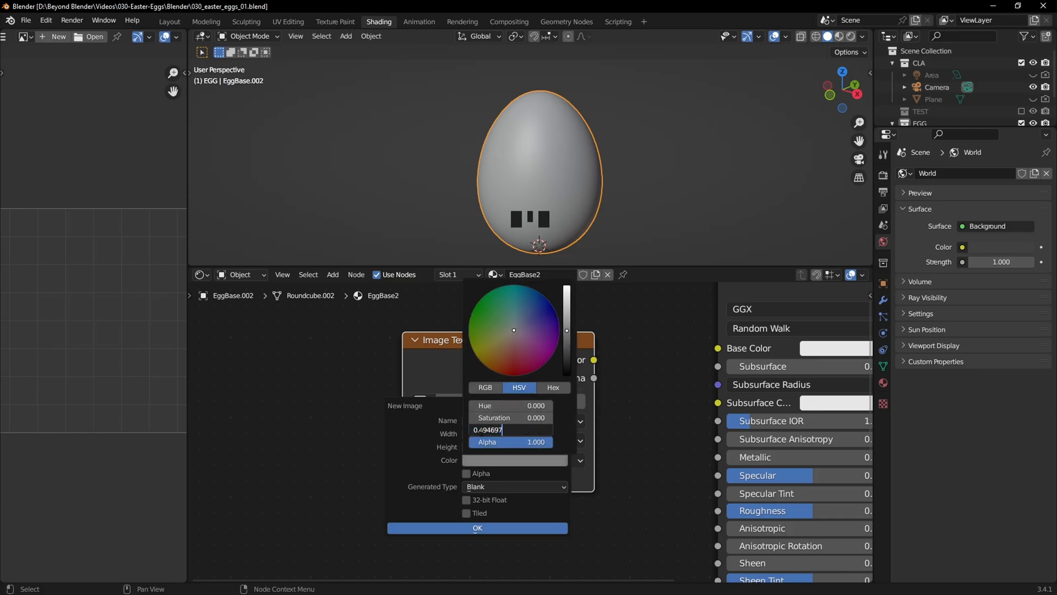
double_click(538, 428)
key("BackSpace")
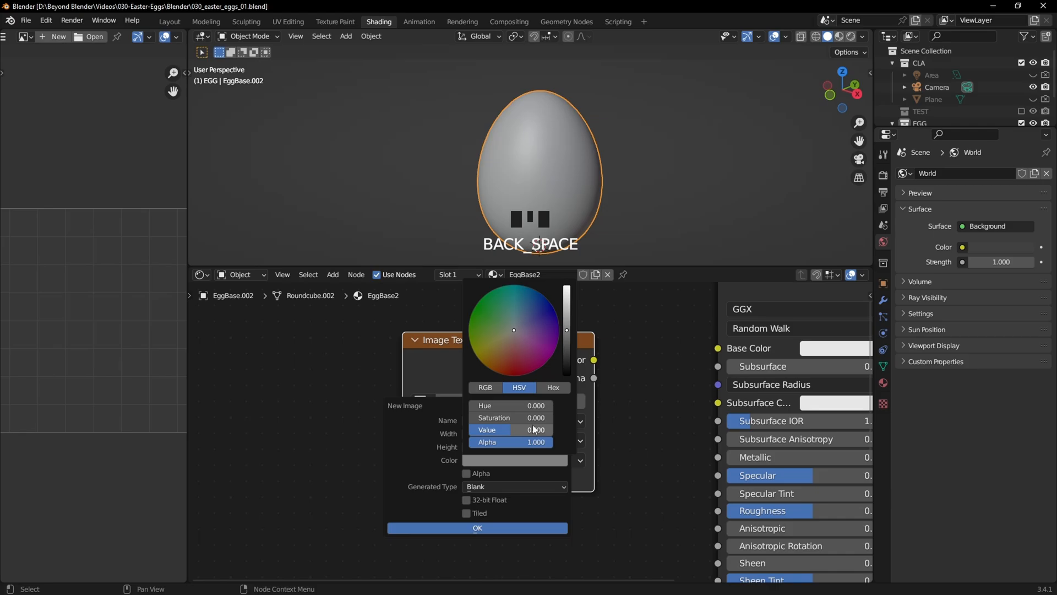
left_click(478, 530)
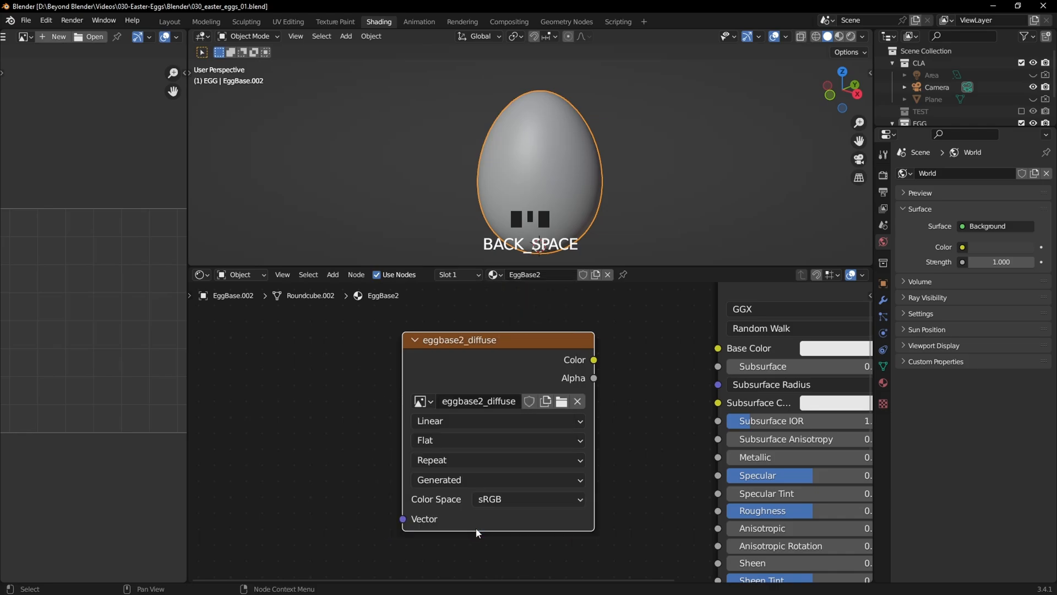
Step: Connect the Color output of the eggbase2_diffuse node to the Principled BSDF's Base Color
scroll(563, 441, "down", 2)
middle_click_drag(598, 427, 395, 434)
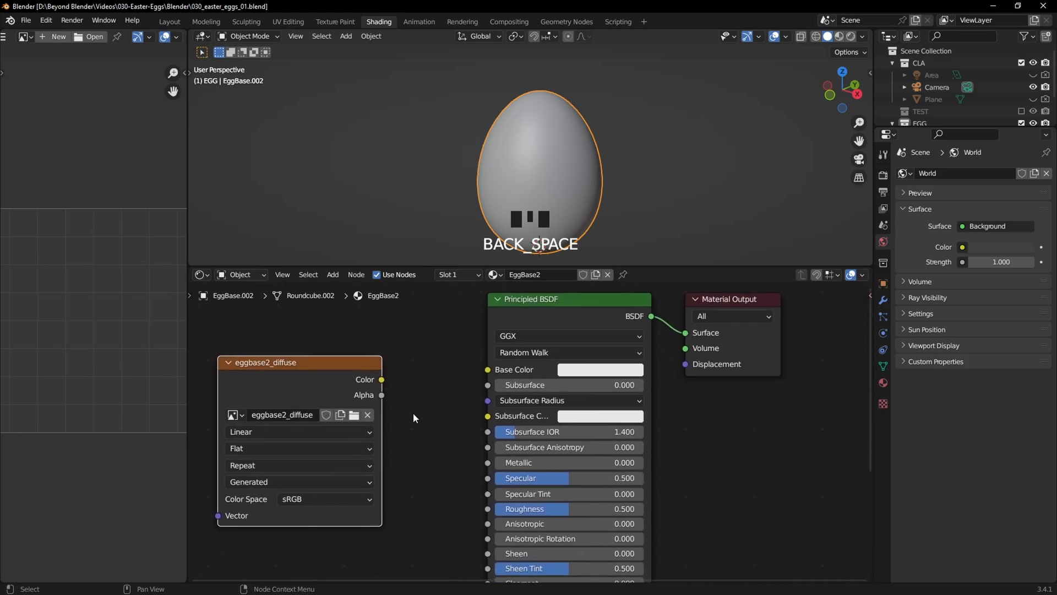
left_click_drag(382, 379, 488, 370)
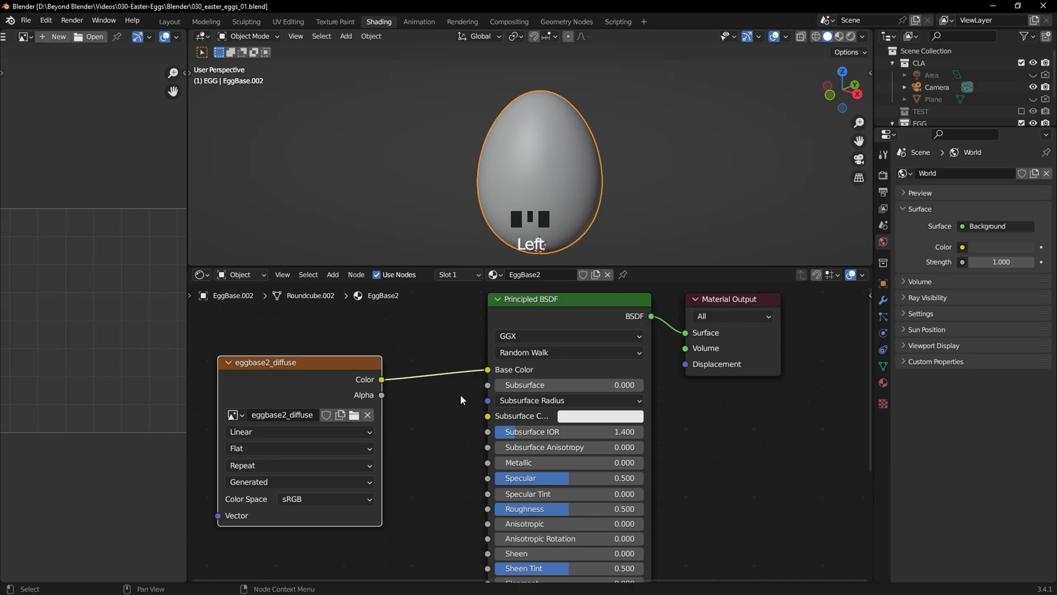
Step: Preview the eggbase2_diffuse node directly through the Material Output and restore the Principled BSDF connection
scroll(422, 421, "down", 3)
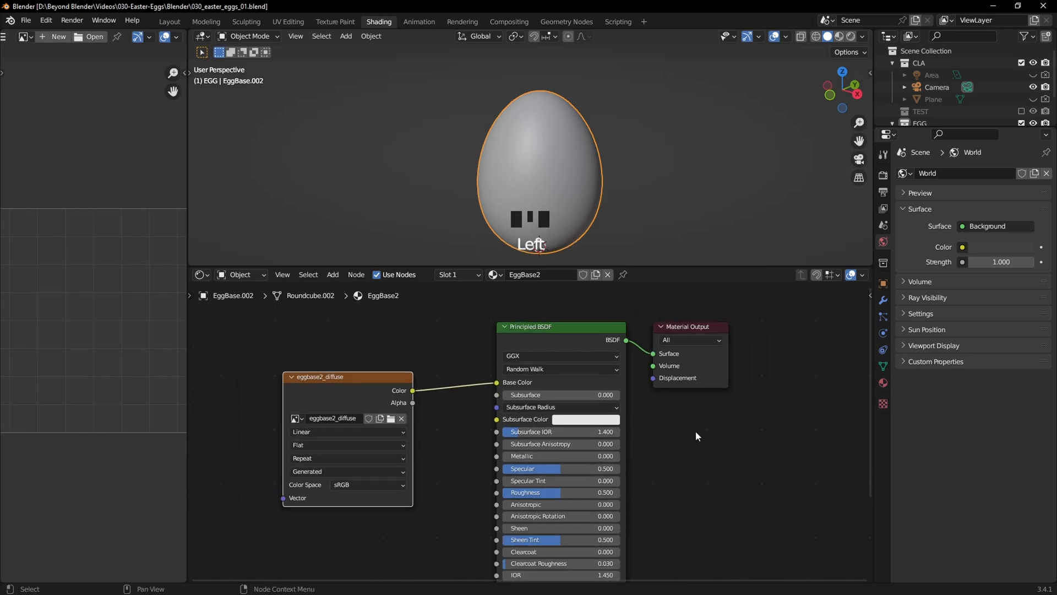
middle_click_drag(697, 432, 717, 424)
left_click(387, 368, "ctrl+shift")
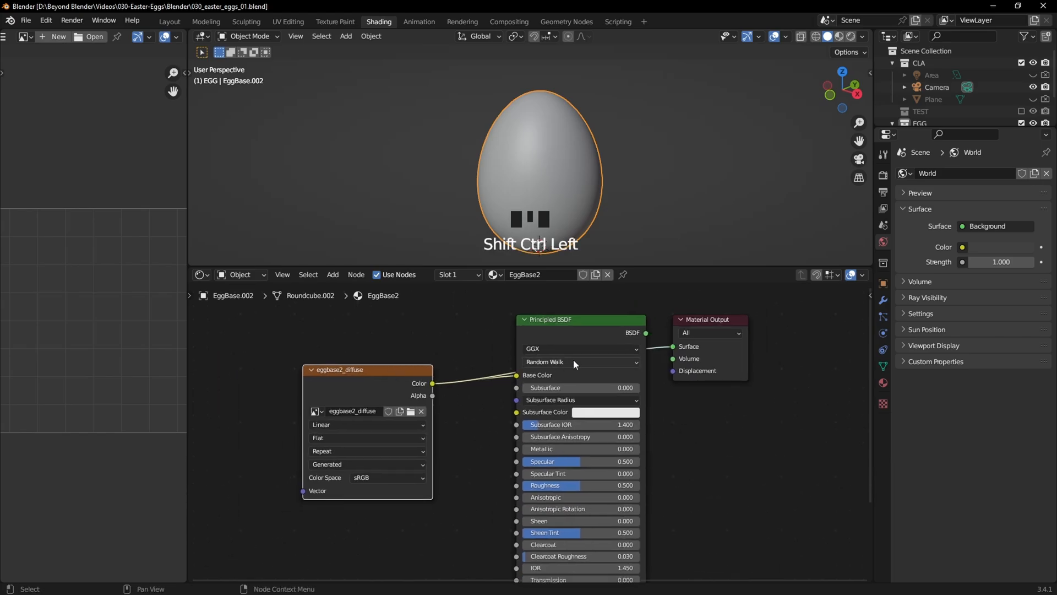
left_click(610, 326, "ctrl+shift")
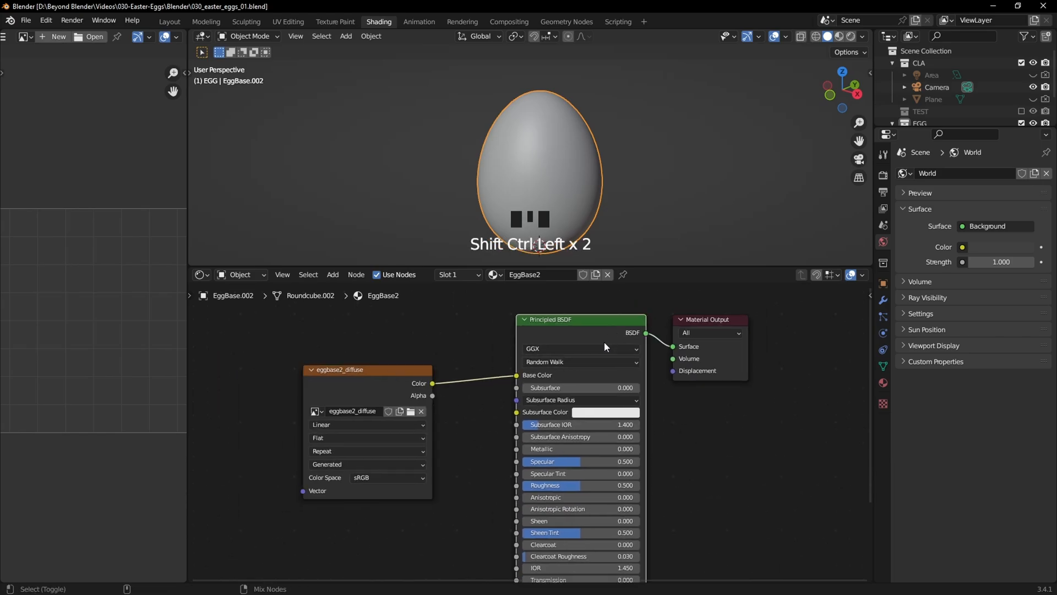
Step: Add a Mapping node before the eggbase2_diffuse node and connect its Vector output to the image's Vector input
left_click(358, 371)
scroll(363, 370, "down", 2)
middle_click_drag(373, 397, 535, 393)
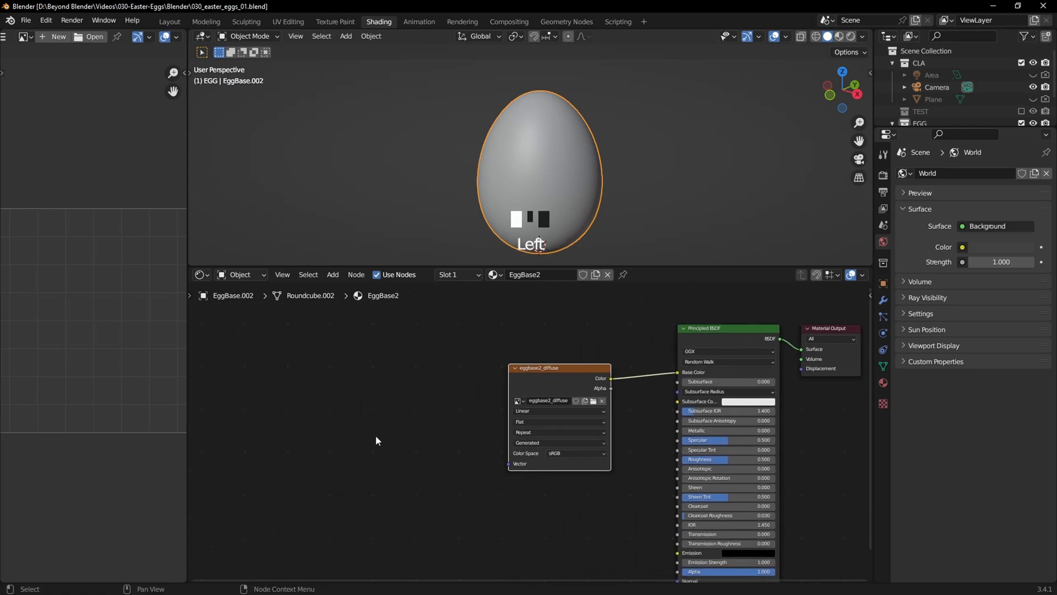
key("shift+a")
left_click(323, 383)
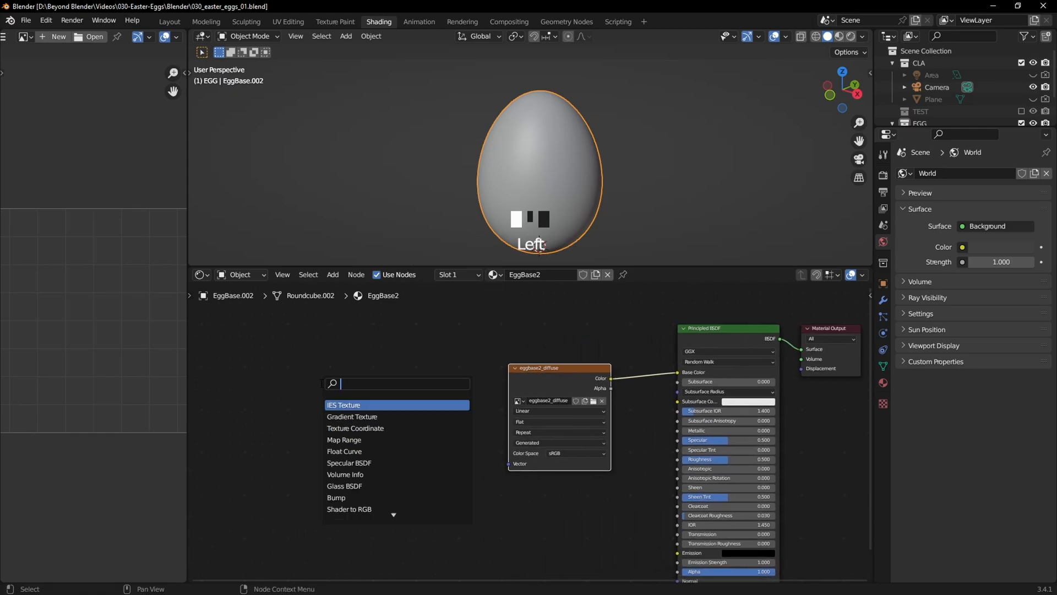
type("mapp")
key("Return")
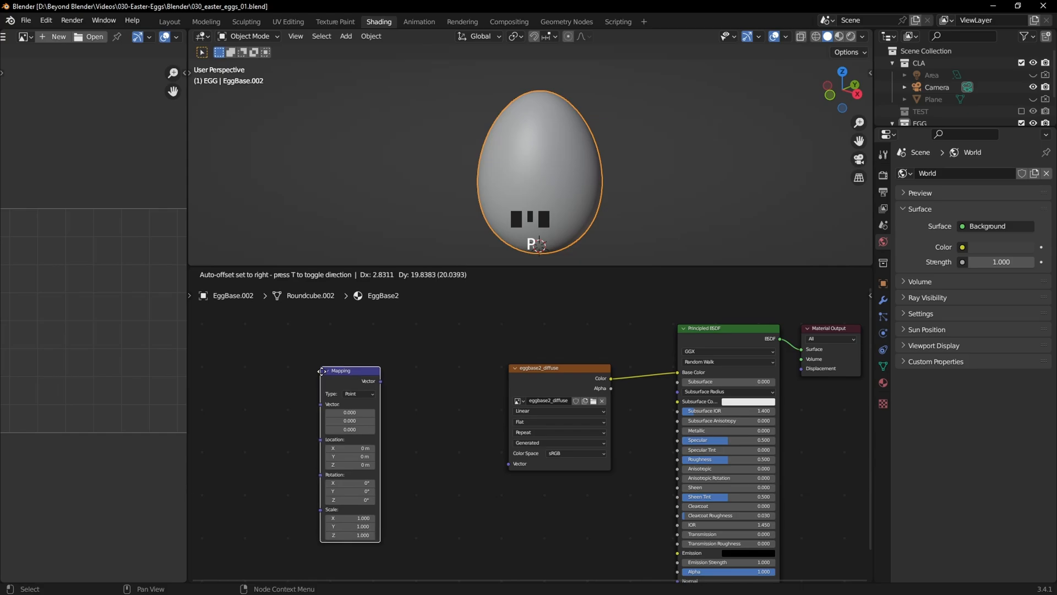
left_click(393, 367)
left_click_drag(451, 376, 507, 466)
Step: Add a Texture Coordinate node beside the Mapping node and connect its UV output to the Mapping Vector input
key("shift+a")
left_click(312, 449)
type("t")
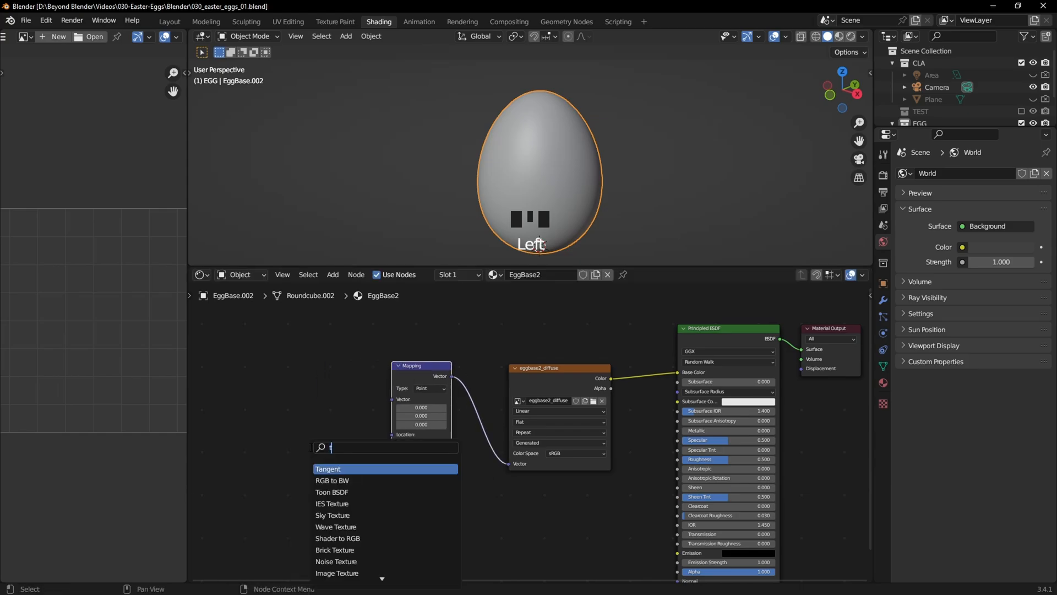
type("extu")
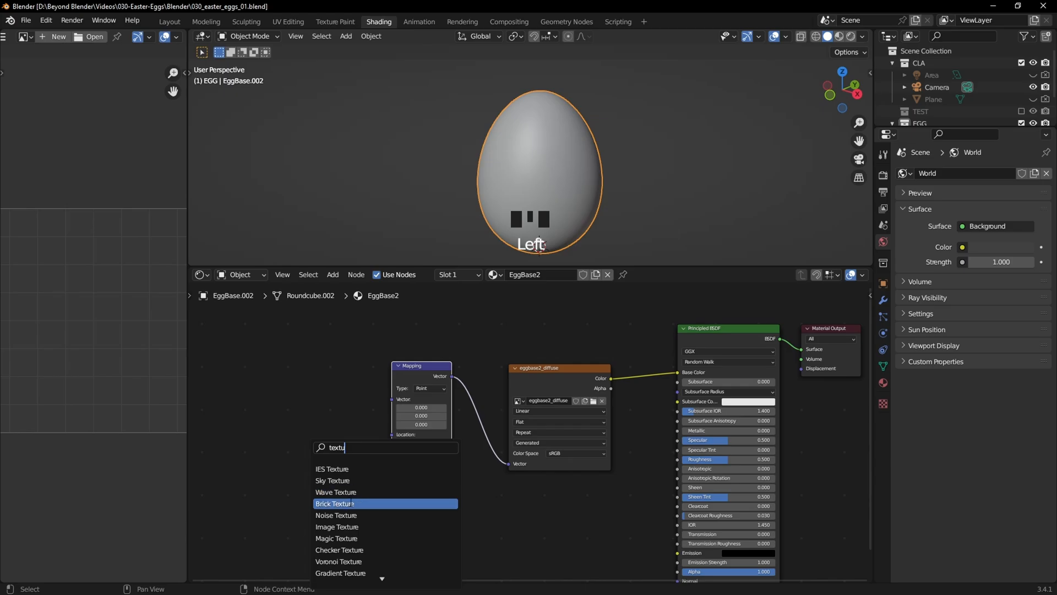
type("re c")
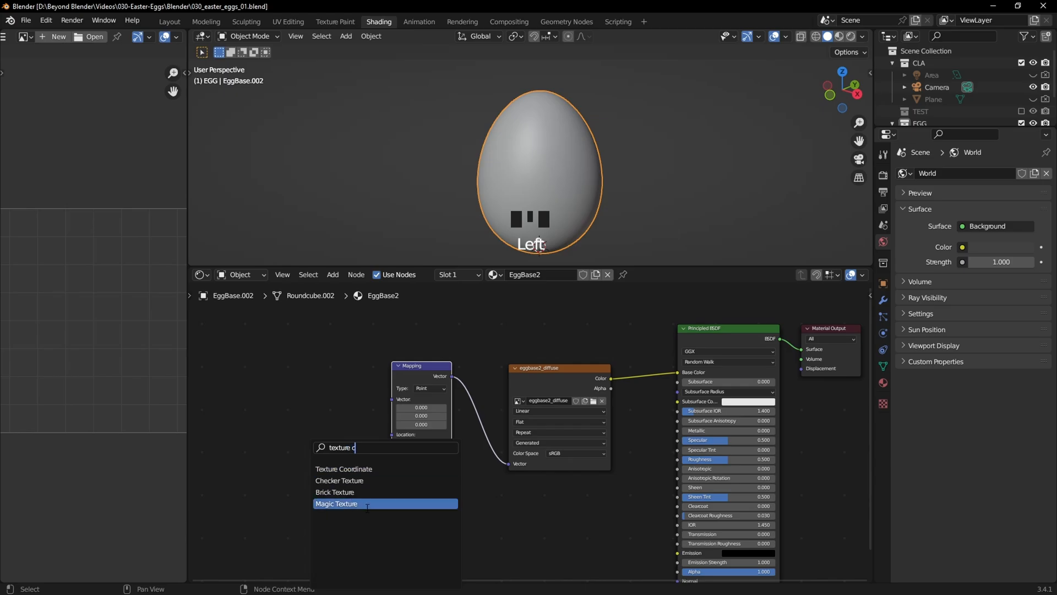
left_click(358, 468)
left_click(341, 409)
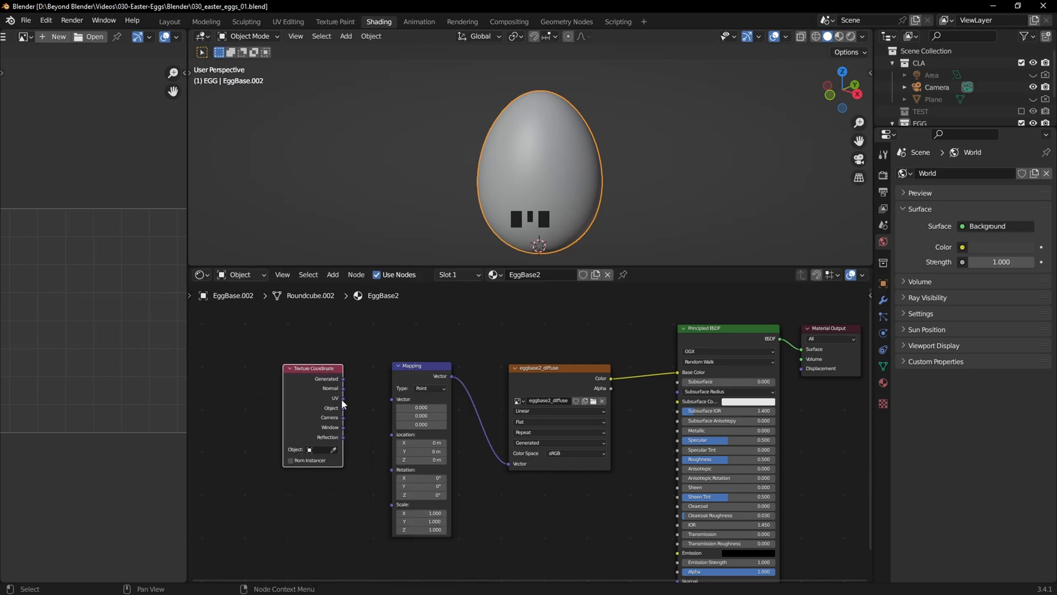
scroll(341, 402, "up", 3)
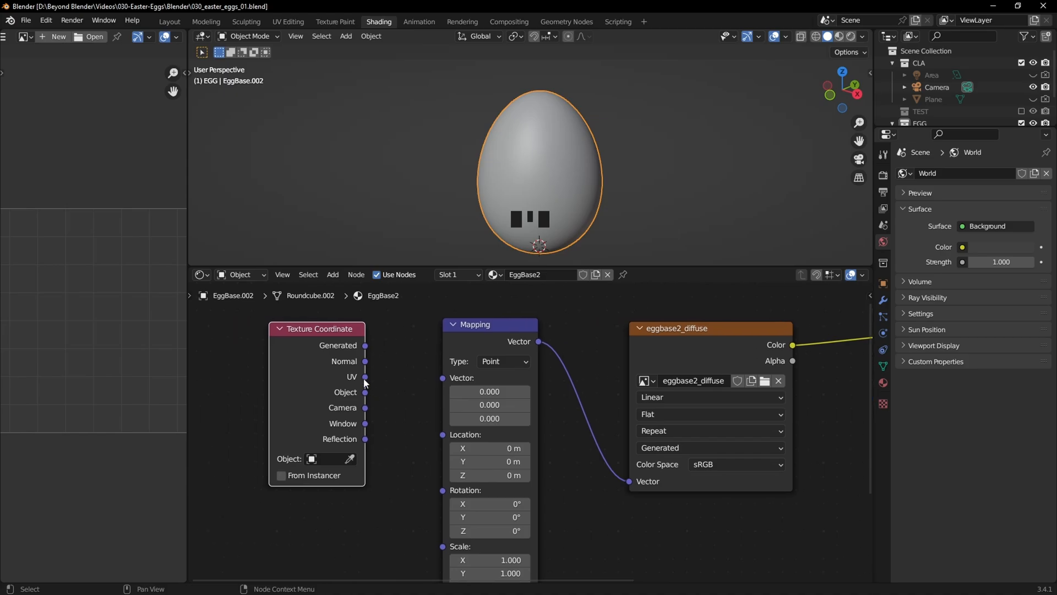
left_click_drag(365, 378, 443, 378)
scroll(407, 412, "down", 2)
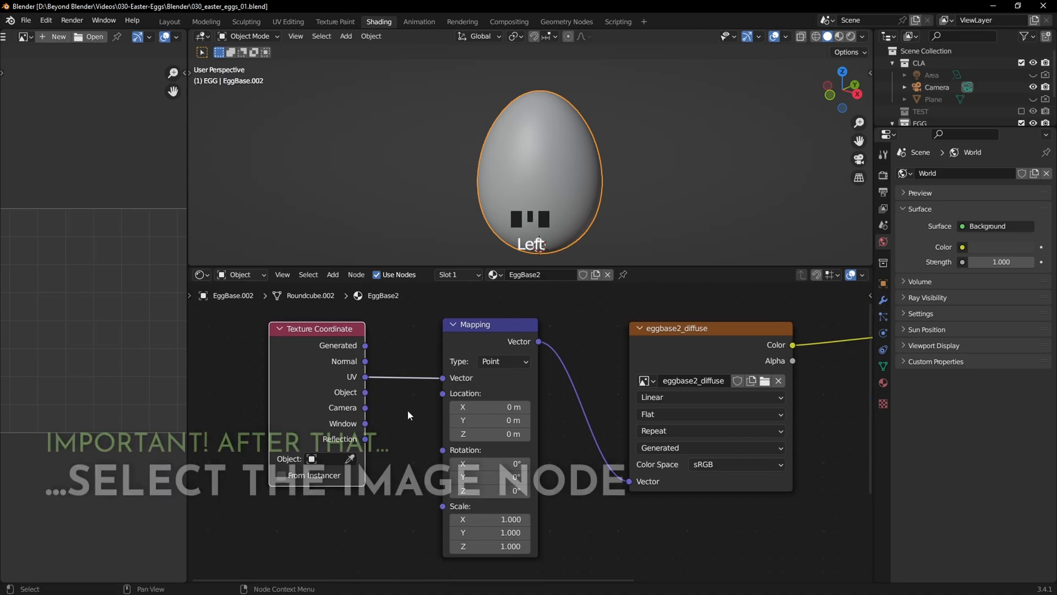
scroll(405, 416, "down", 1)
left_click_drag(376, 358, 408, 361)
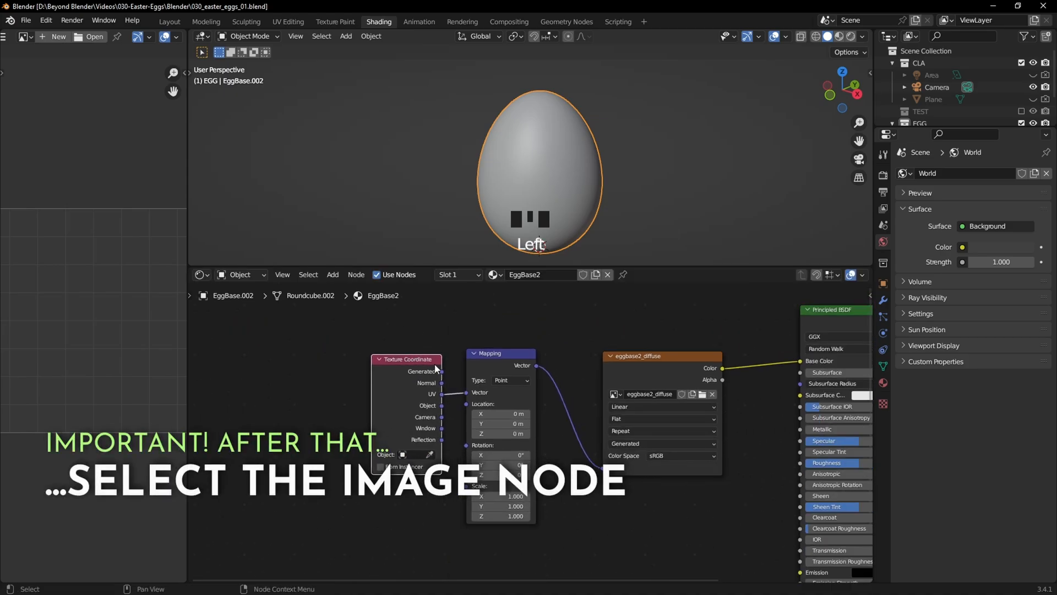
Step: Select the eggbase2_diffuse image node and switch to the Texture Paint workspace
middle_click_drag(613, 402, 421, 409)
left_click(487, 363)
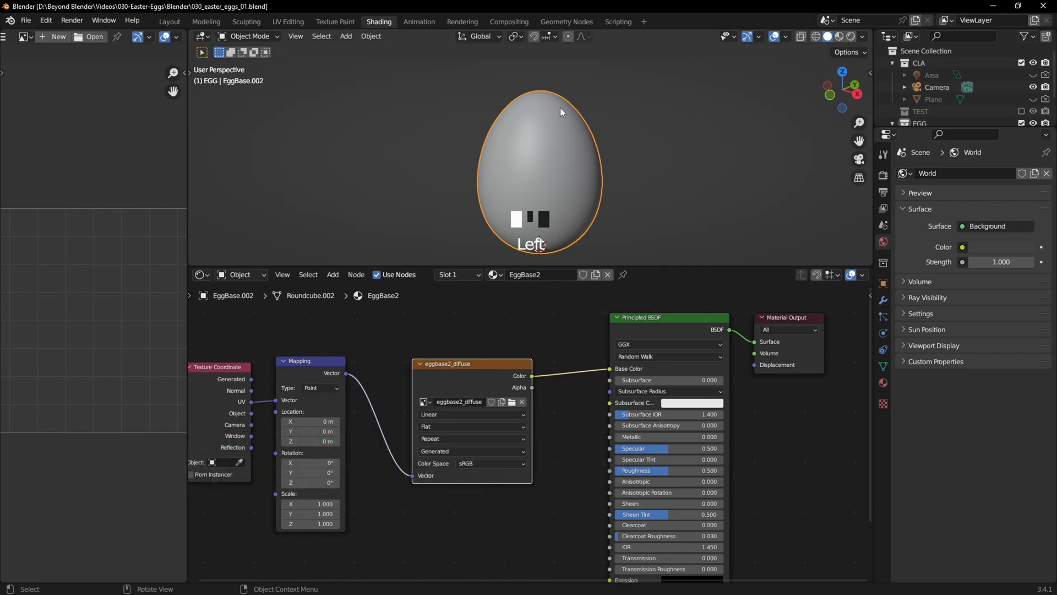
left_click(337, 22)
Step: Paint a short test stroke on the egg with the Draw brush and undo it
mouse_move(537, 245)
left_mouse_down()
mouse_move(452, 292)
mouse_move(507, 342)
mouse_move(498, 357)
mouse_move(621, 292)
mouse_move(557, 225)
left_mouse_up()
middle_click_drag(658, 295, 625, 305)
key("ctrl+z")
Step: Paint a blue smiley face with two eyes and a mouth on the egg and undo all three strokes
left_click(434, 246)
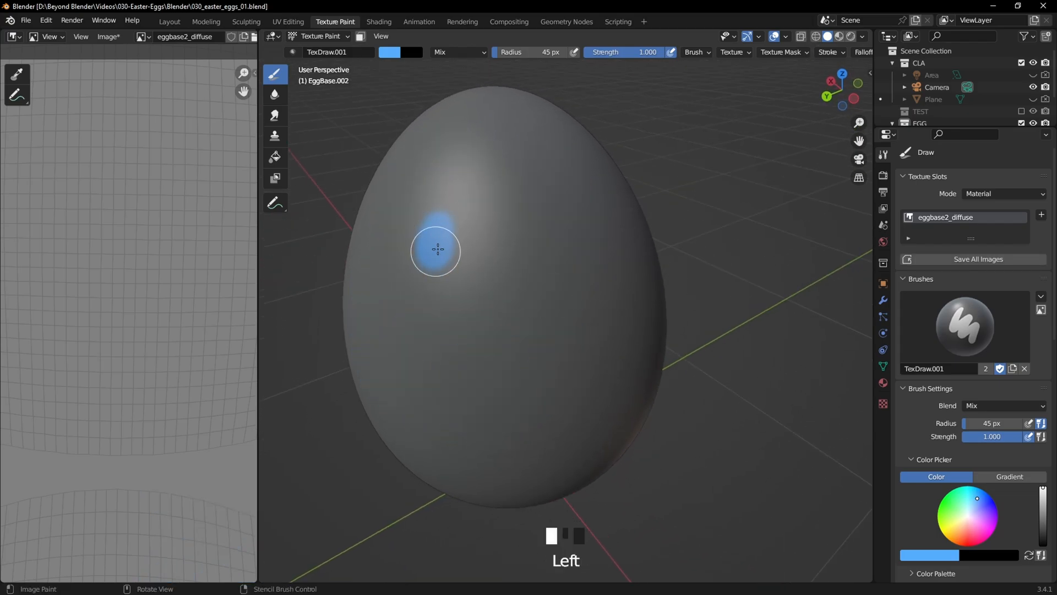
left_click(548, 239)
mouse_move(418, 330)
left_mouse_down()
mouse_move(420, 342)
mouse_move(576, 340)
left_mouse_up()
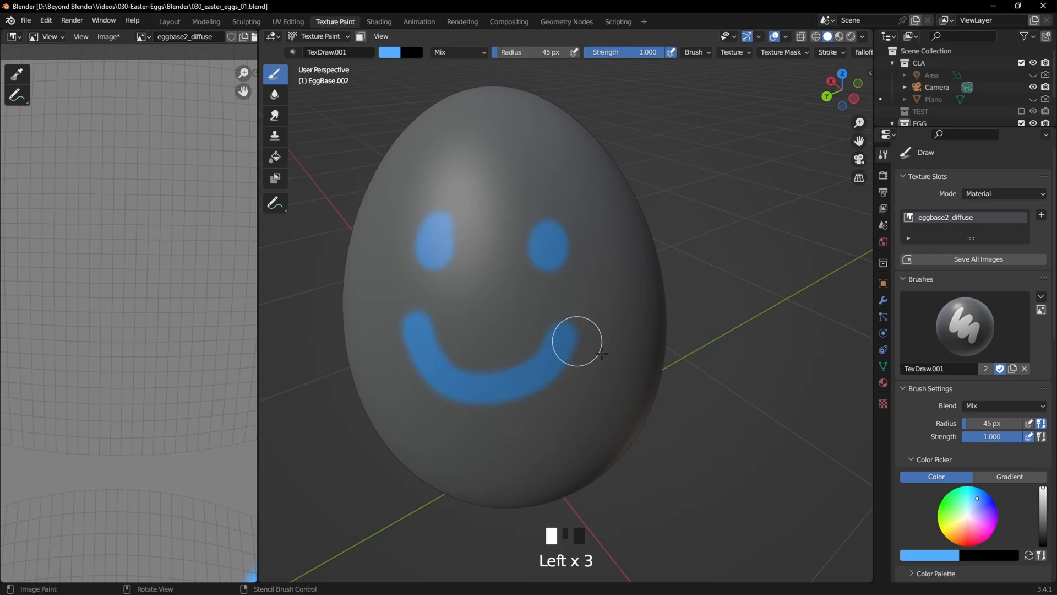
key("ctrl+z")
key("ctrl+z")
key("ctrl+z")
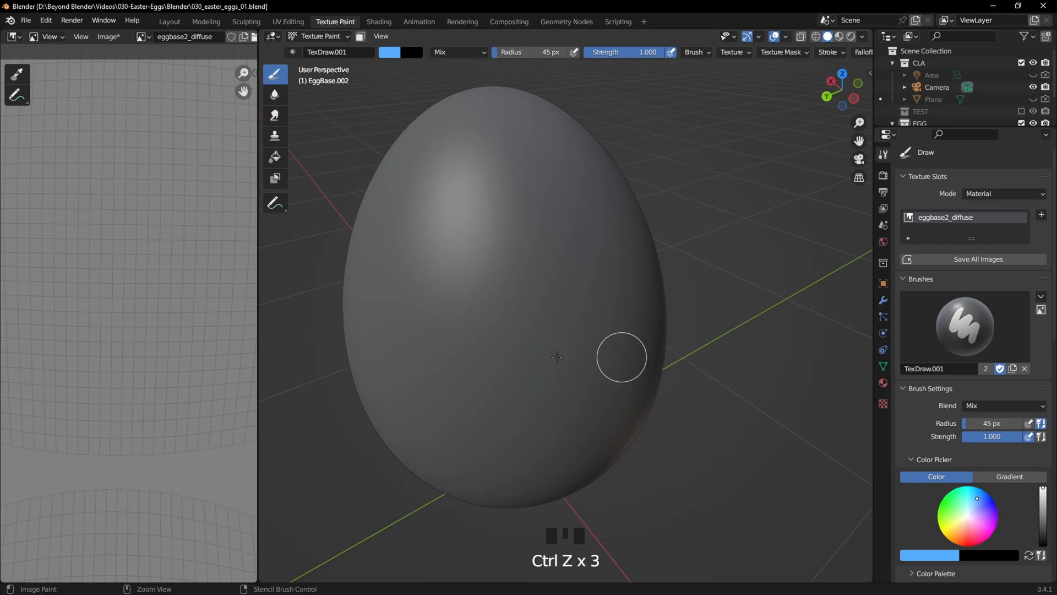
Step: Narrow the Image Editor to enlarge the 3D Viewport and bring the whole egg into view
scroll(291, 342, "down", 2)
scroll(168, 347, "down", 3)
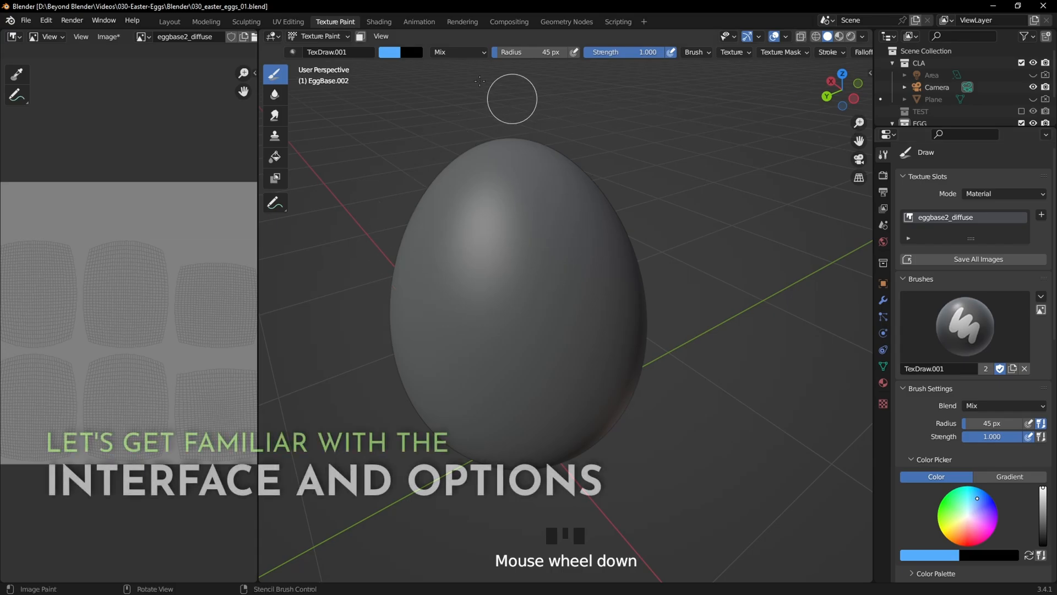
left_click_drag(259, 247, 59, 245)
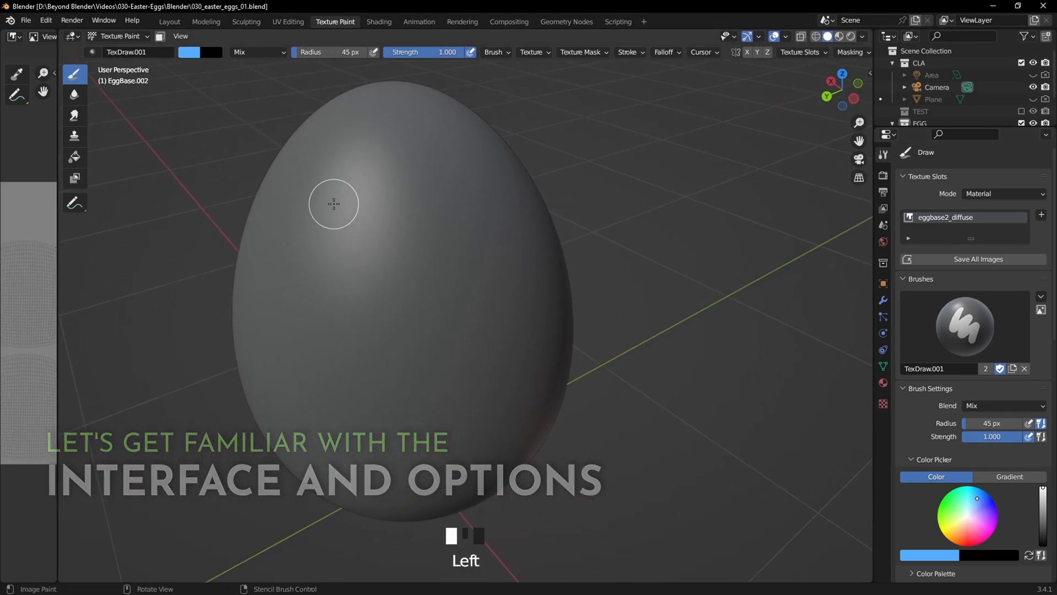
scroll(490, 288, "down", 2)
middle_click_drag(490, 288, 548, 284, "shift")
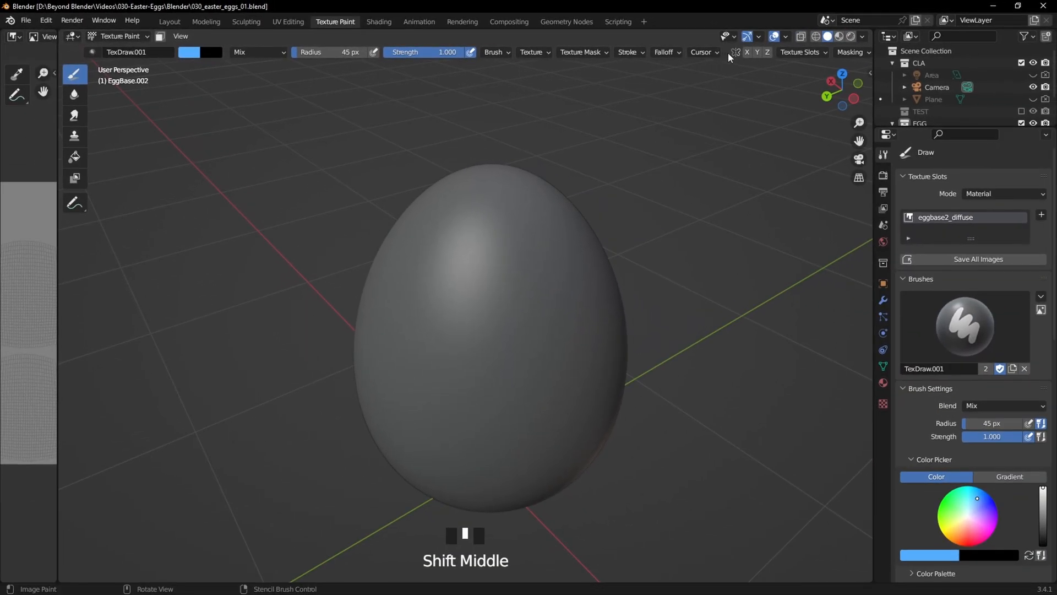
Step: Examine the texture painting options for bleed, dither, occlusion and backface culling
middle_click_drag(729, 57, 676, 55)
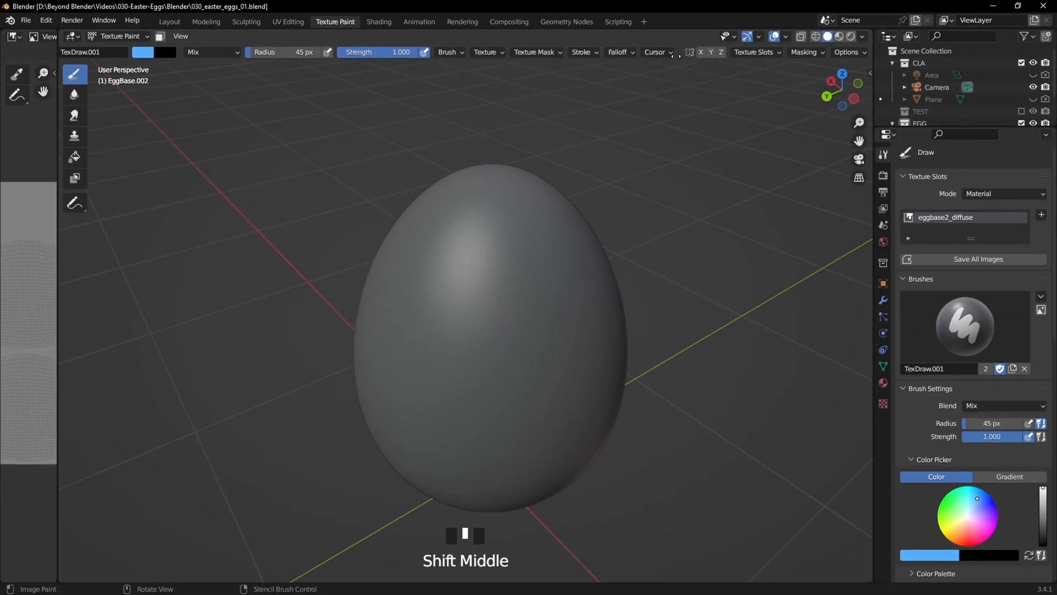
left_click(848, 52)
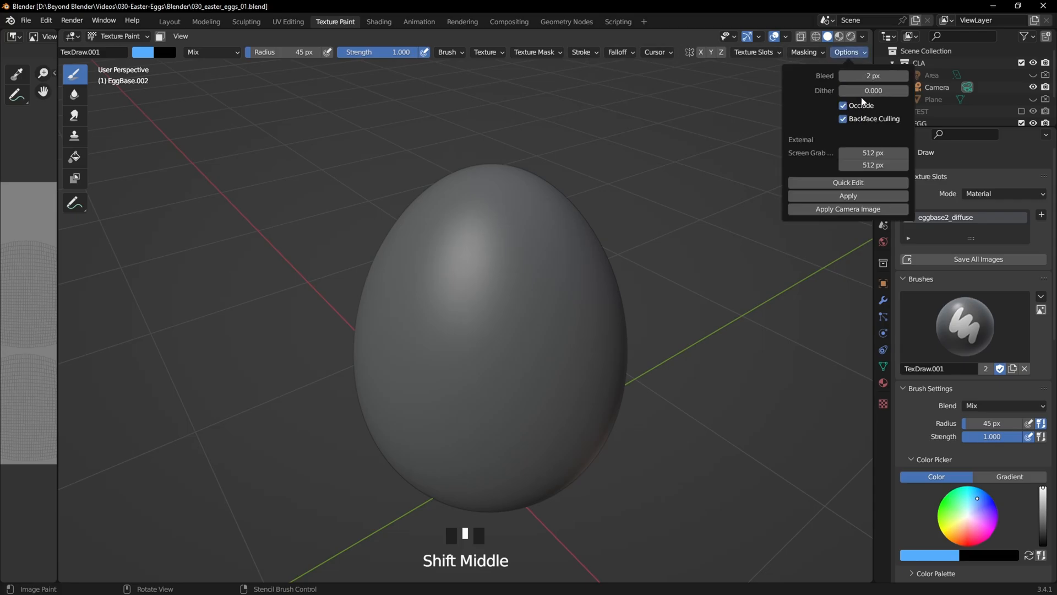
middle_click_drag(687, 265, 682, 245)
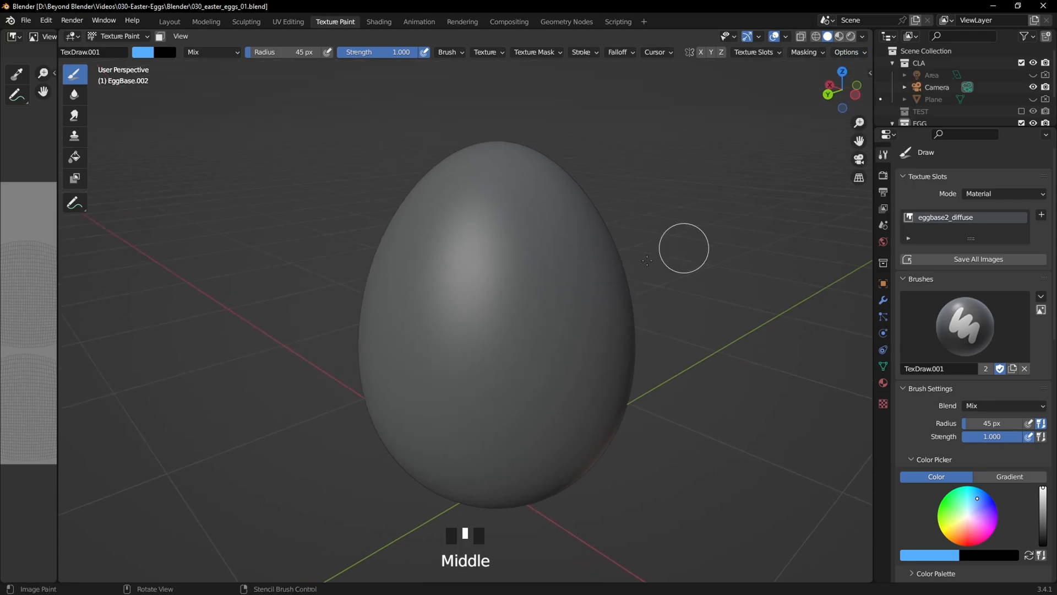
Step: Paint another test stroke on the front of the egg, undo it, and revisit the painting options
mouse_move(435, 273)
left_mouse_down()
mouse_move(489, 333)
mouse_move(466, 259)
mouse_move(472, 305)
left_mouse_up()
mouse_move(647, 287)
middle_mouse_down()
mouse_move(562, 299)
mouse_move(633, 281)
middle_mouse_up()
key("ctrl+z")
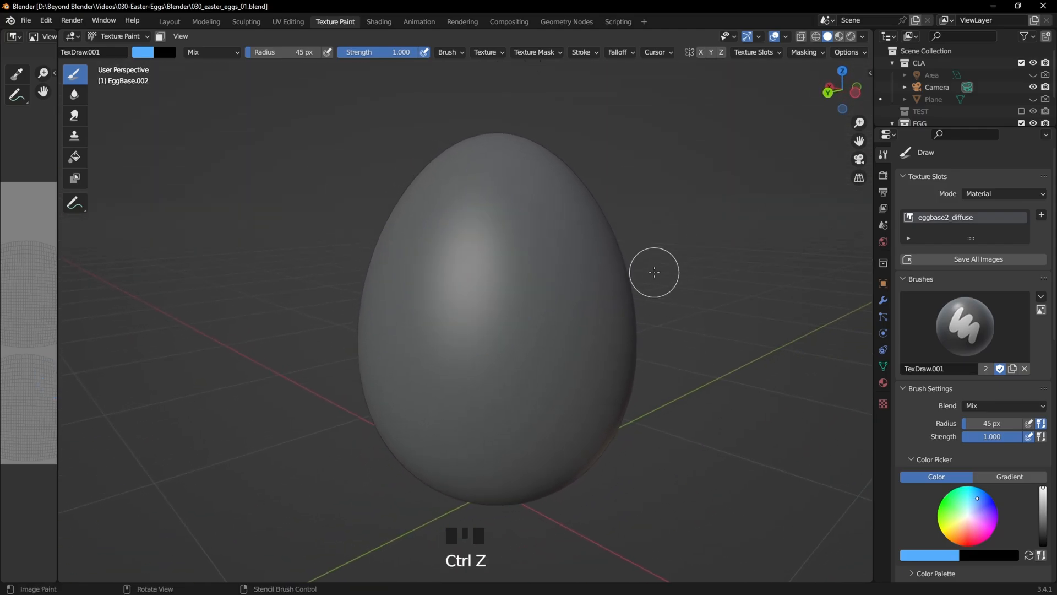
left_click(861, 54)
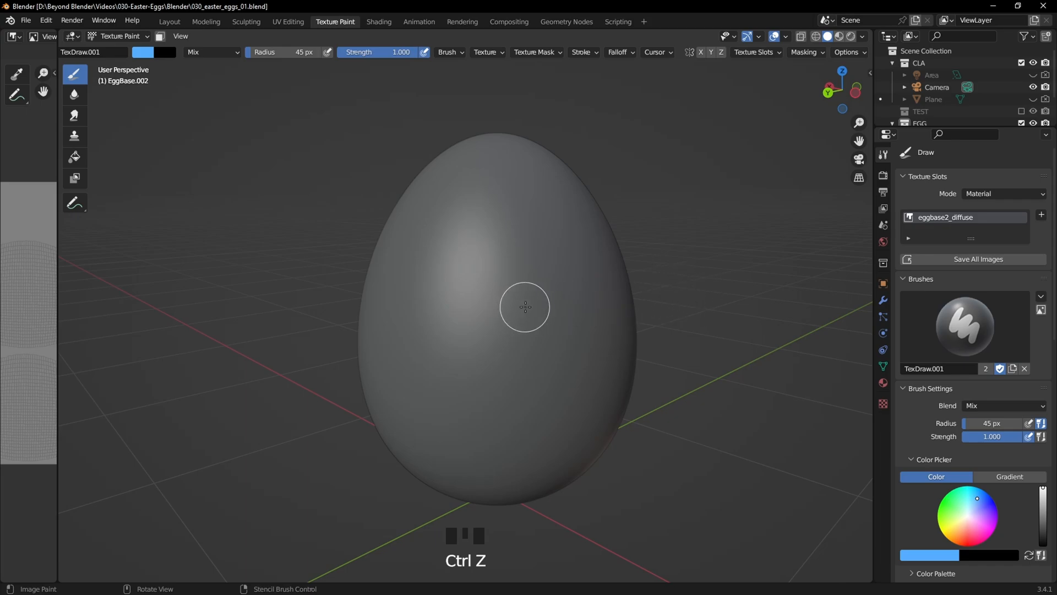
Step: Paint a test stroke on the egg, undo it, and turn off Occlude and Backface Culling in the painting options
mouse_move(523, 306)
left_mouse_down()
mouse_move(462, 281)
mouse_move(520, 303)
left_mouse_up()
mouse_move(489, 310)
middle_mouse_down()
mouse_move(483, 328)
mouse_move(485, 314)
middle_mouse_up()
key("ctrl+z")
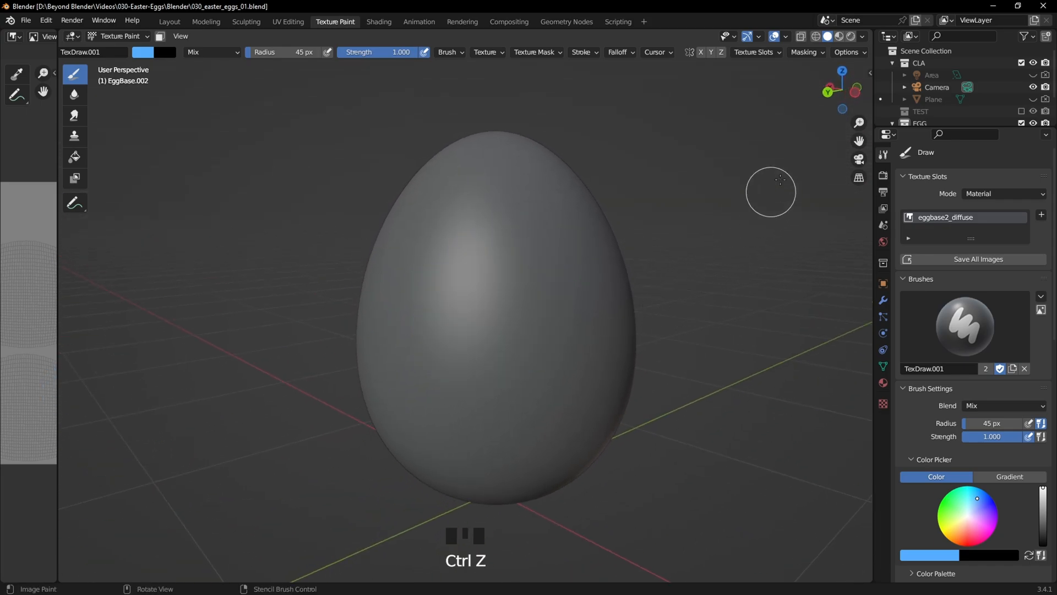
left_click(846, 52)
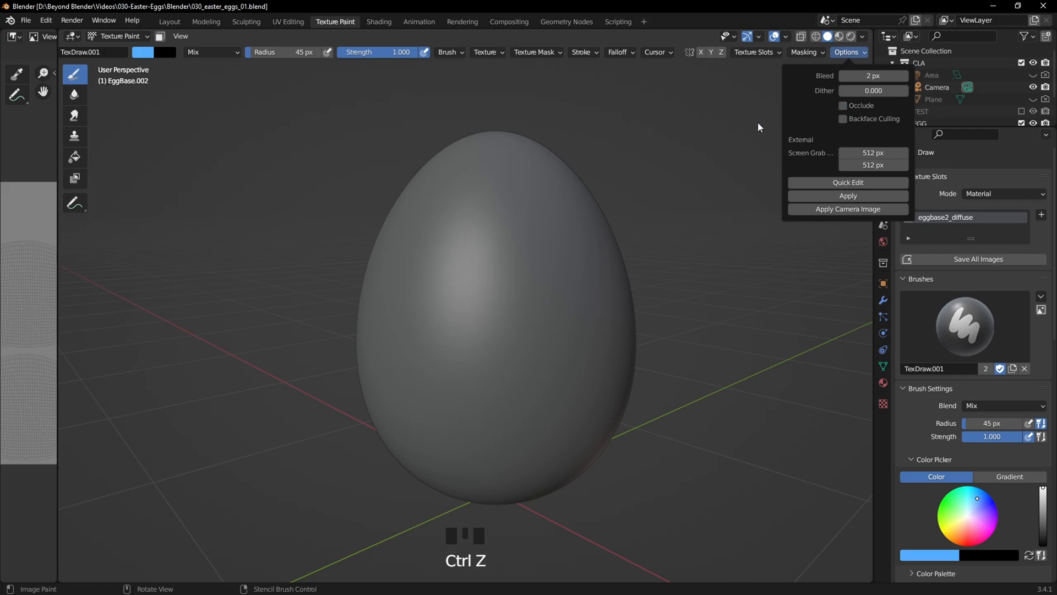
Step: Paint test strokes on two sides of the egg, undo both, and turn Occlude and Backface Culling on
mouse_move(494, 332)
left_mouse_down()
mouse_move(528, 306)
mouse_move(420, 316)
mouse_move(496, 340)
left_mouse_up()
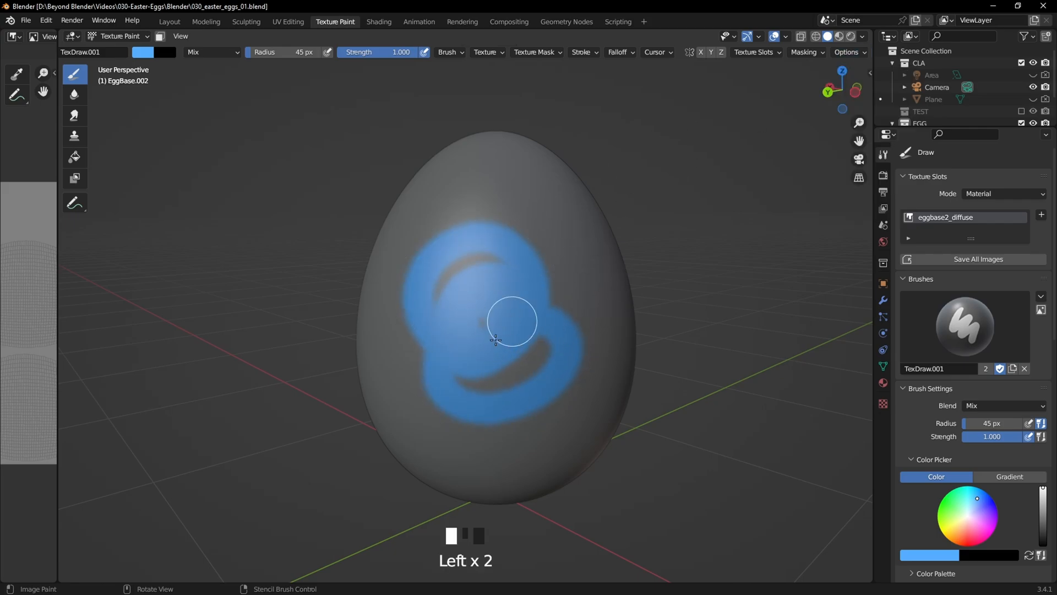
mouse_move(656, 306)
middle_mouse_down()
mouse_move(382, 283)
mouse_move(478, 322)
mouse_move(459, 392)
middle_mouse_up()
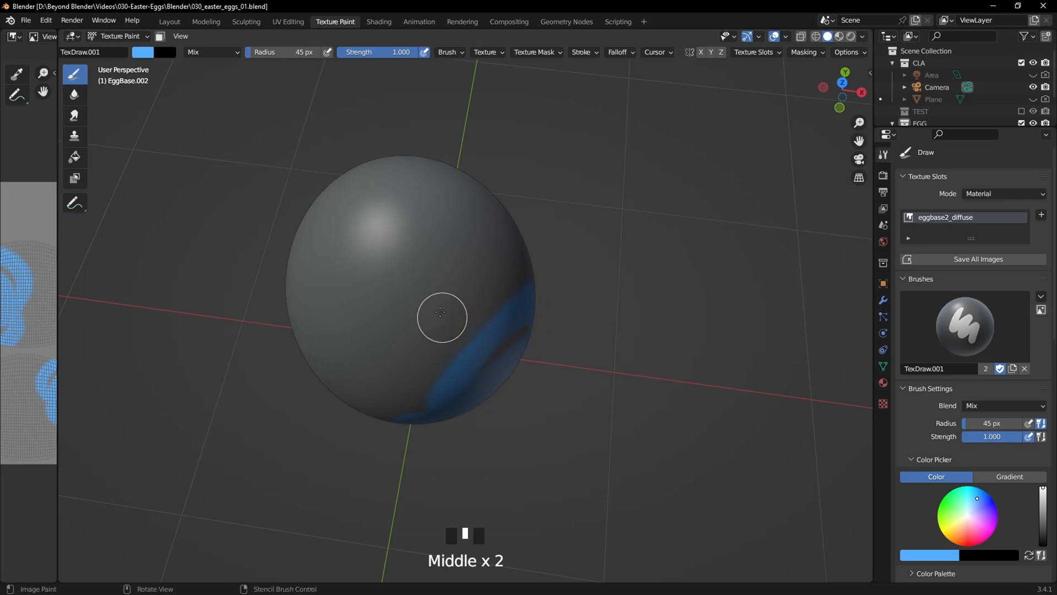
left_click_drag(441, 312, 423, 315)
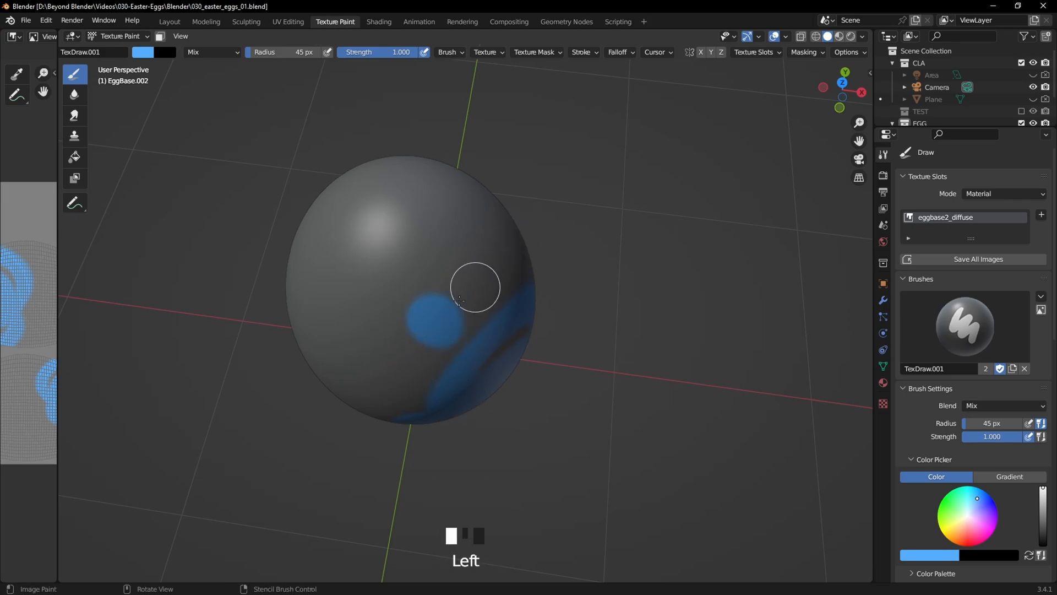
mouse_move(305, 453)
middle_mouse_down()
mouse_move(576, 267)
mouse_move(583, 512)
mouse_move(507, 528)
mouse_move(481, 305)
middle_mouse_up()
key("ctrl+z")
key("ctrl+z")
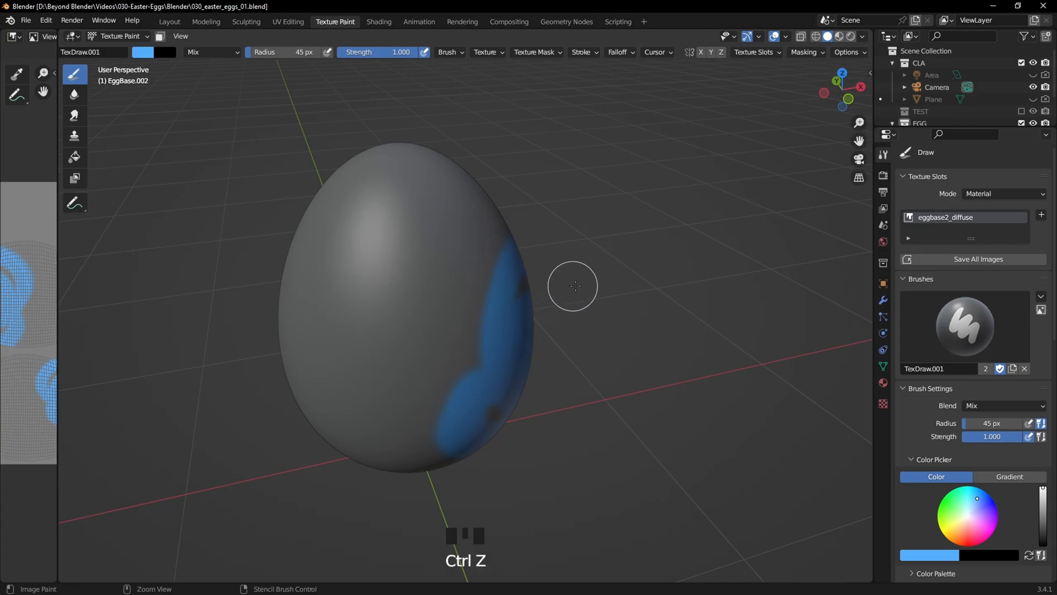
left_click(851, 52)
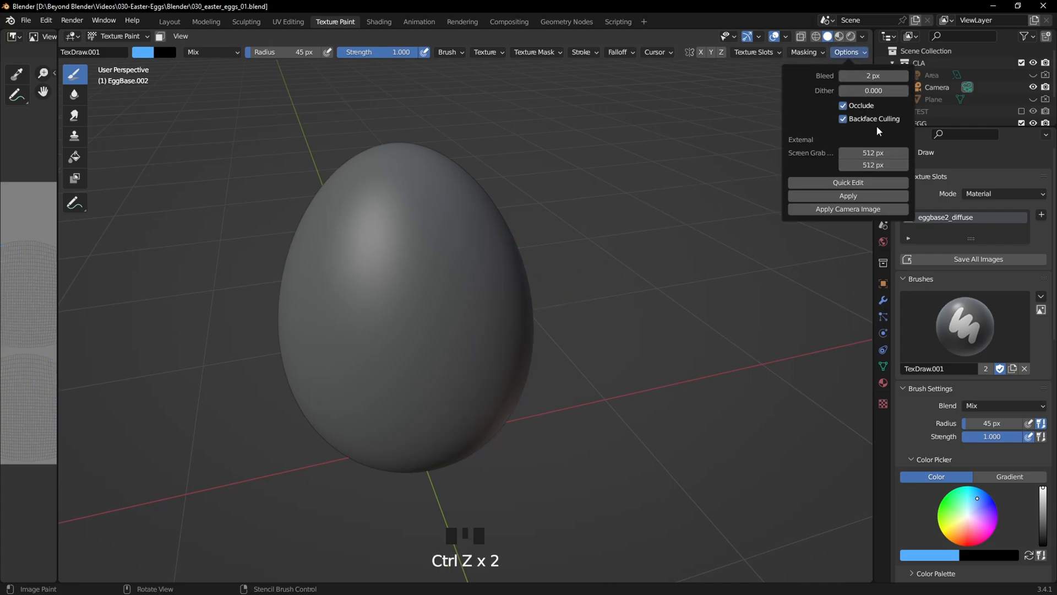
Step: Examine the masking, texture slot, cursor, falloff, stroke, texture mask, texture and advanced brush settings
left_click(807, 51)
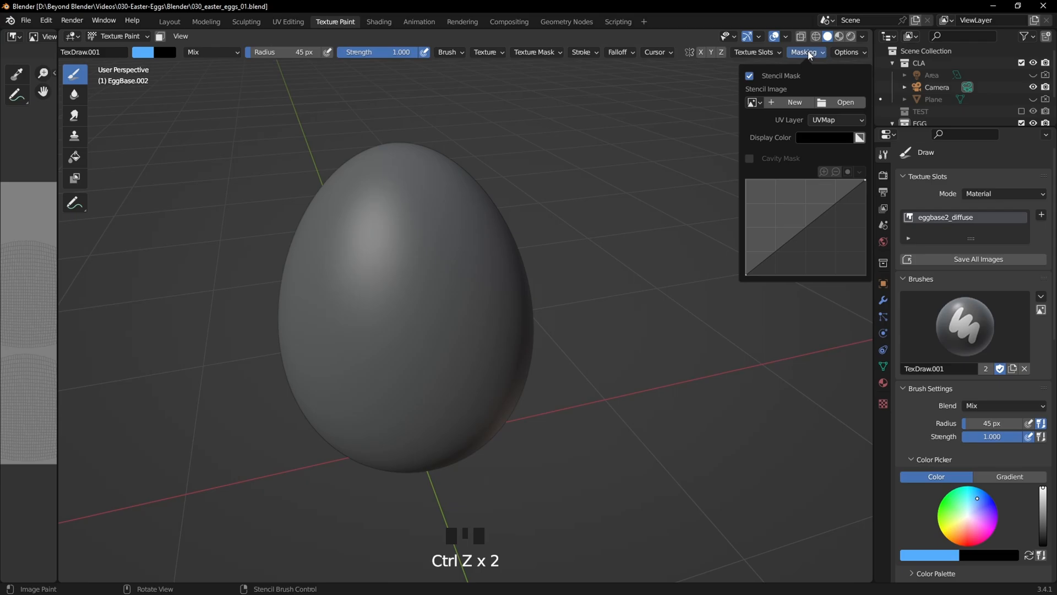
left_click(777, 52)
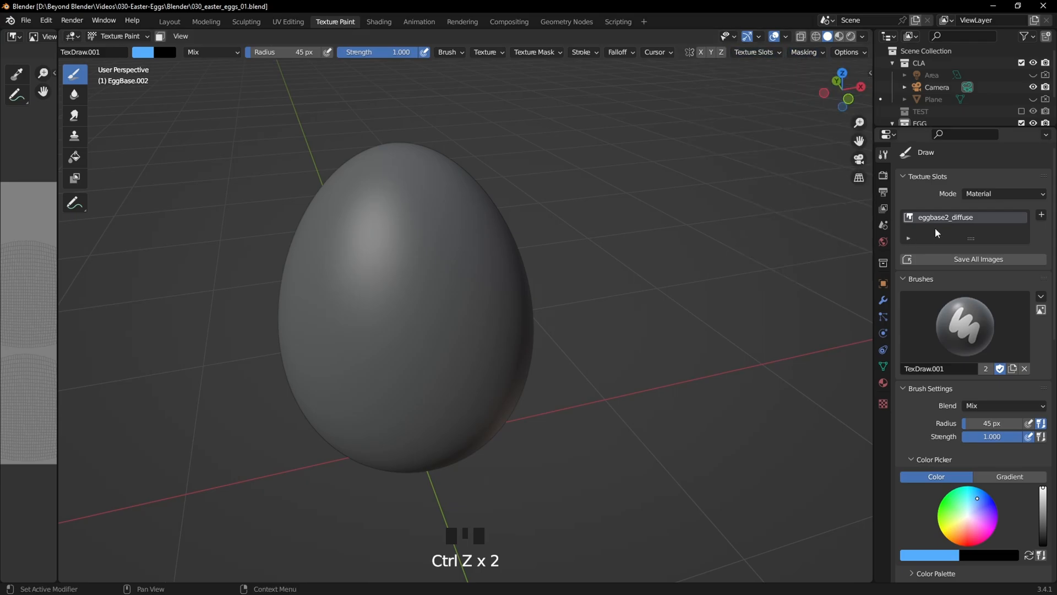
left_click(672, 52)
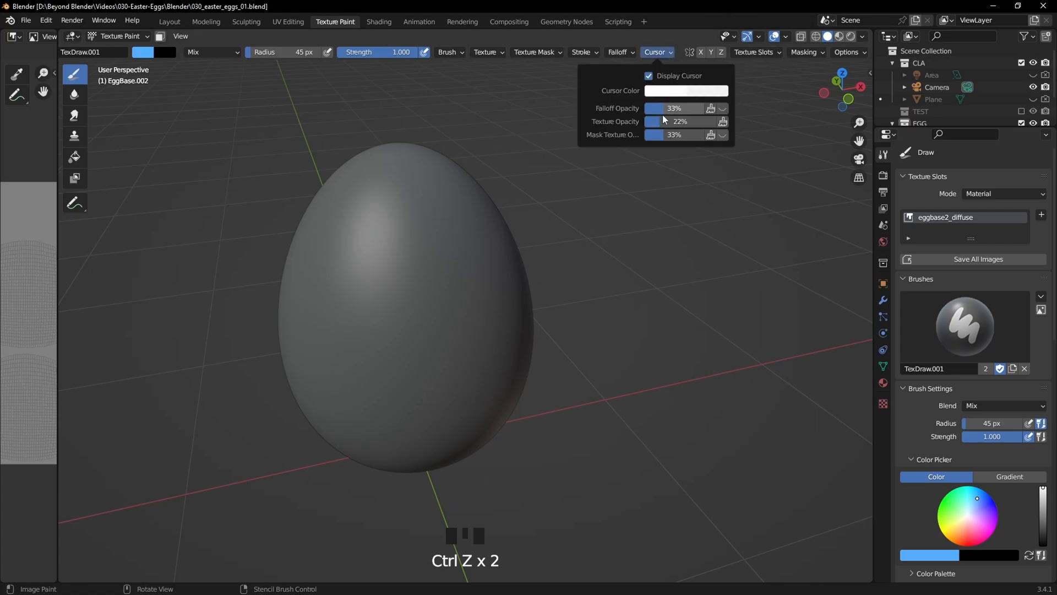
left_click(625, 52)
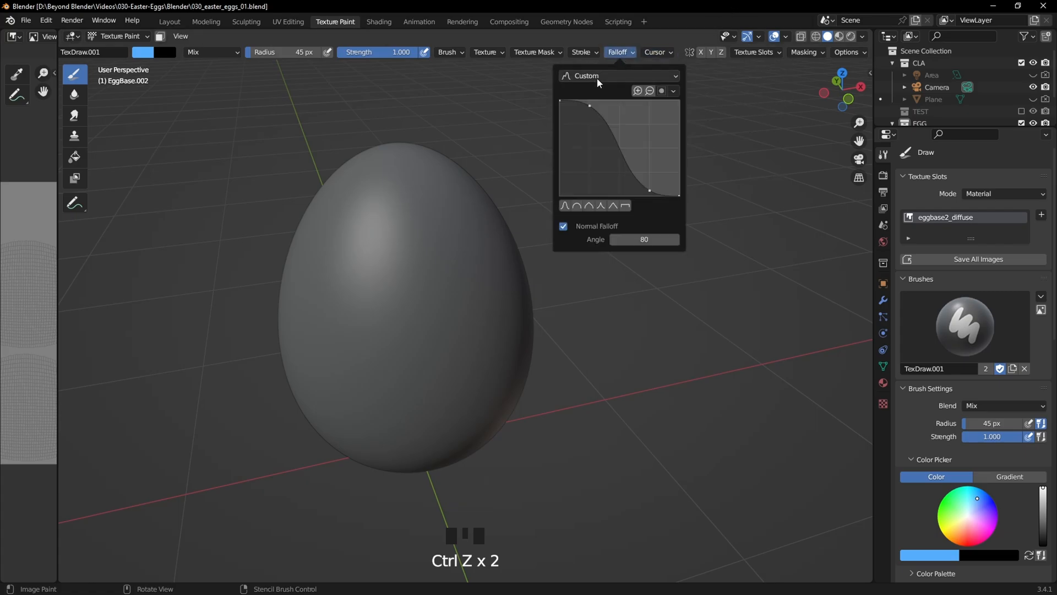
left_click(589, 52)
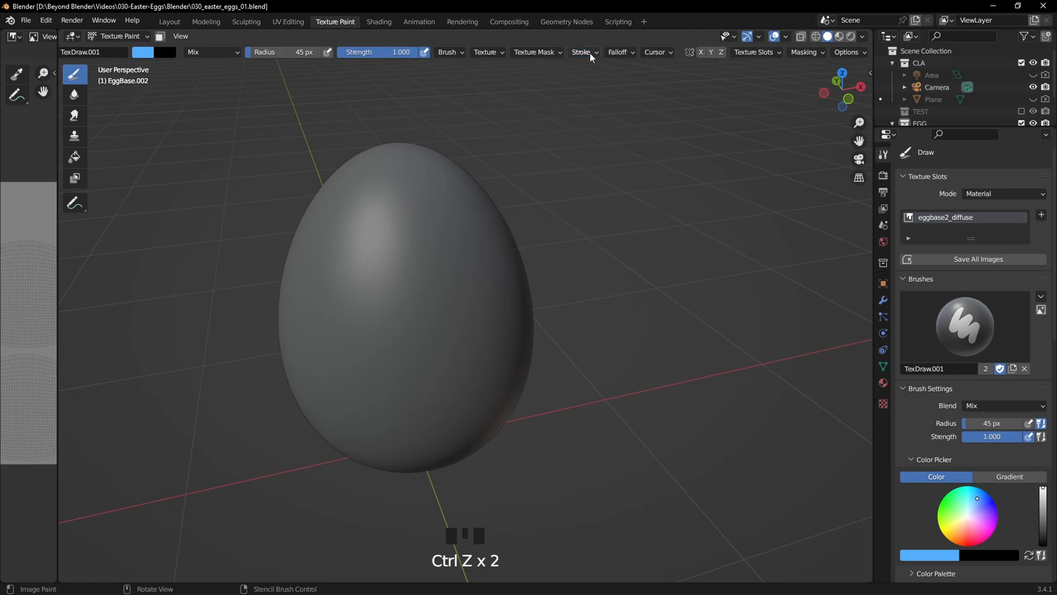
left_click(589, 52)
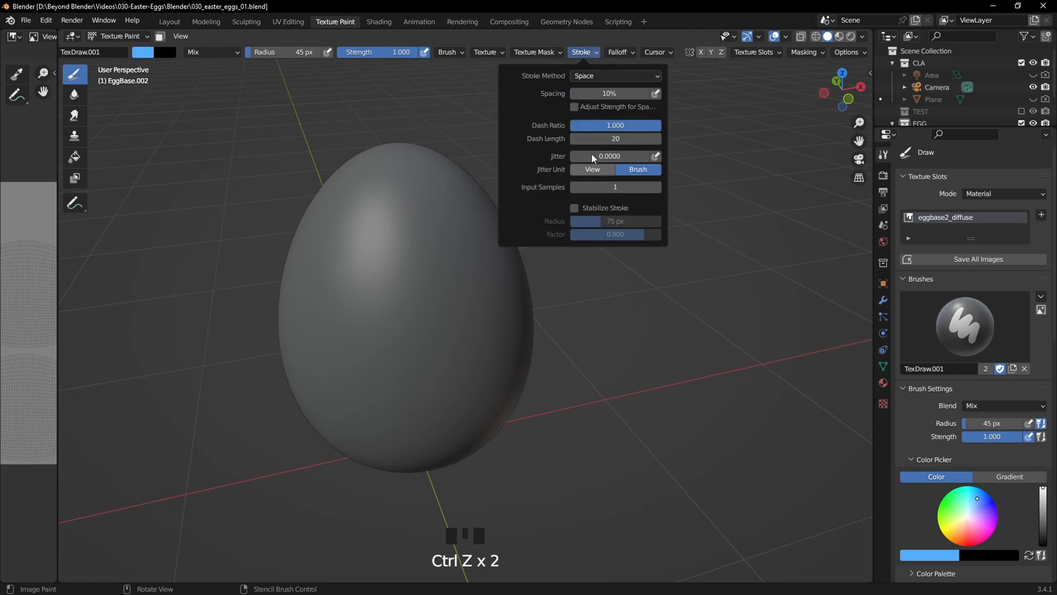
mouse_move(551, 58)
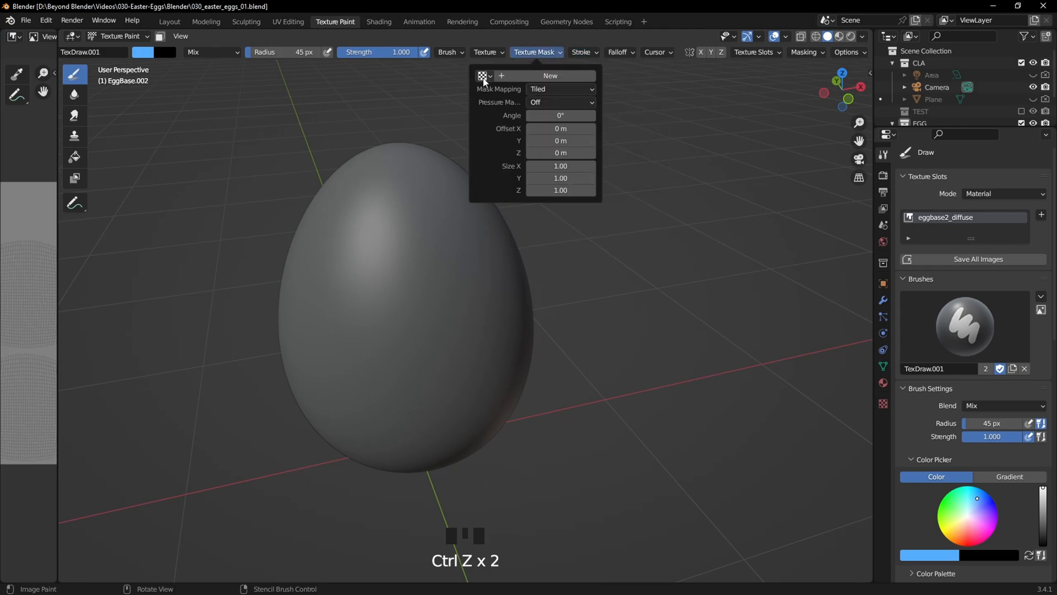
mouse_move(496, 56)
mouse_move(456, 50)
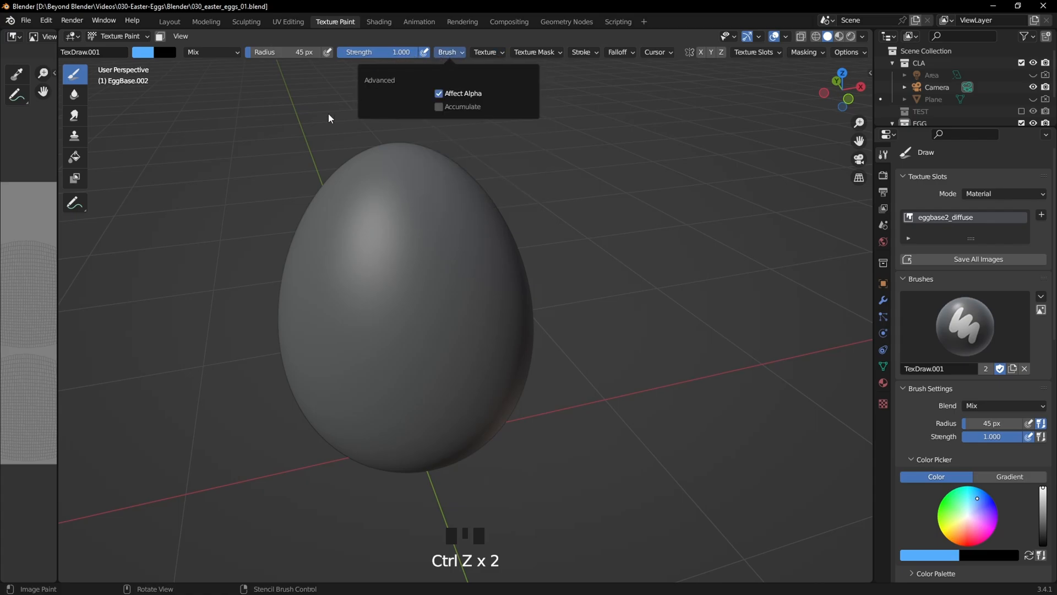
Step: Set the brush strength to 0.168, paint overlapping test strokes on the egg, and undo them
left_click_drag(401, 53, 335, 53)
left_click_drag(395, 311, 382, 284)
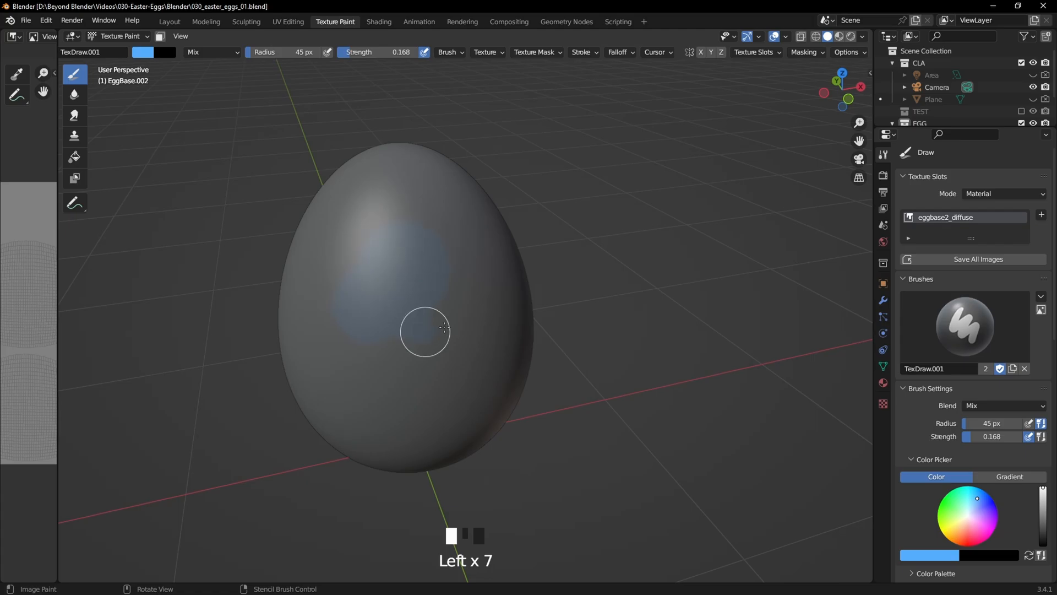
mouse_move(445, 327)
left_mouse_down()
mouse_move(385, 346)
mouse_move(448, 302)
left_mouse_up()
middle_click_drag(506, 305, 577, 303, "shift")
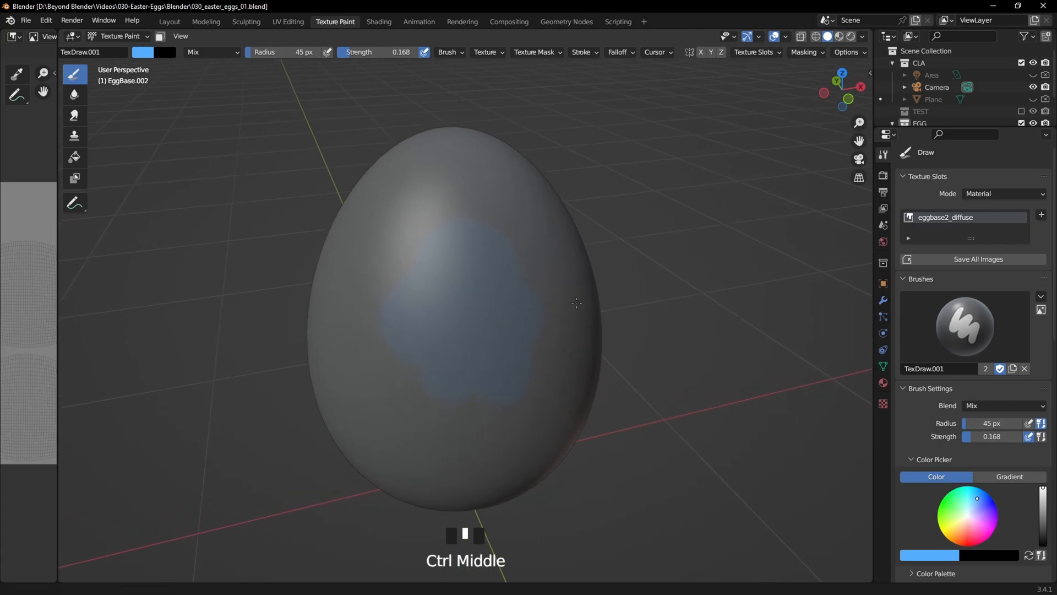
key("ctrl+z")
Step: Set the brush strength to 1.000, paint a test stroke on the egg, and undo it
left_click_drag(370, 52, 419, 73)
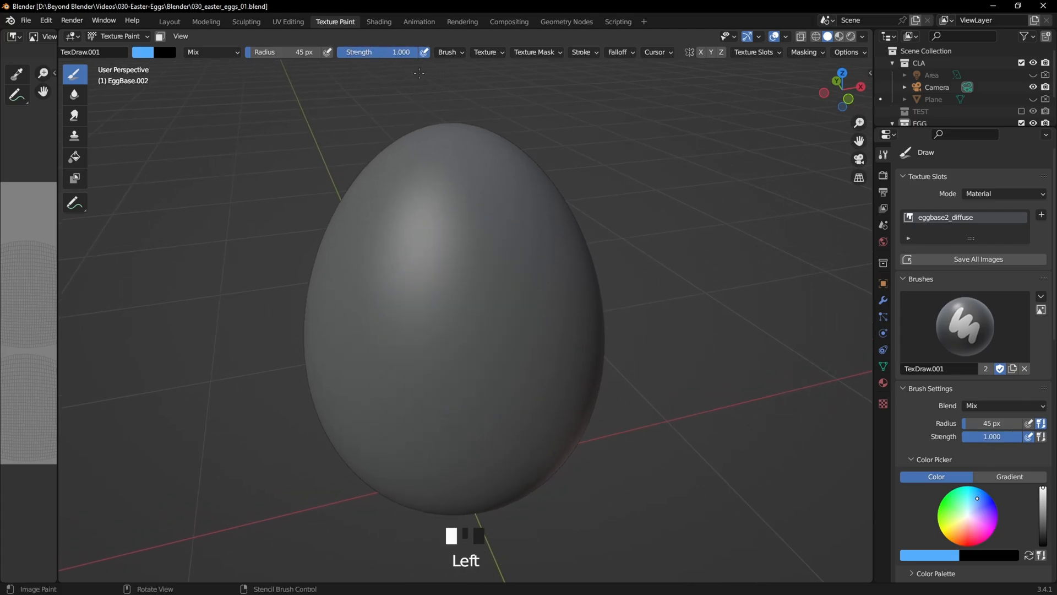
mouse_move(487, 250)
left_mouse_down()
mouse_move(397, 342)
mouse_move(503, 276)
left_mouse_up()
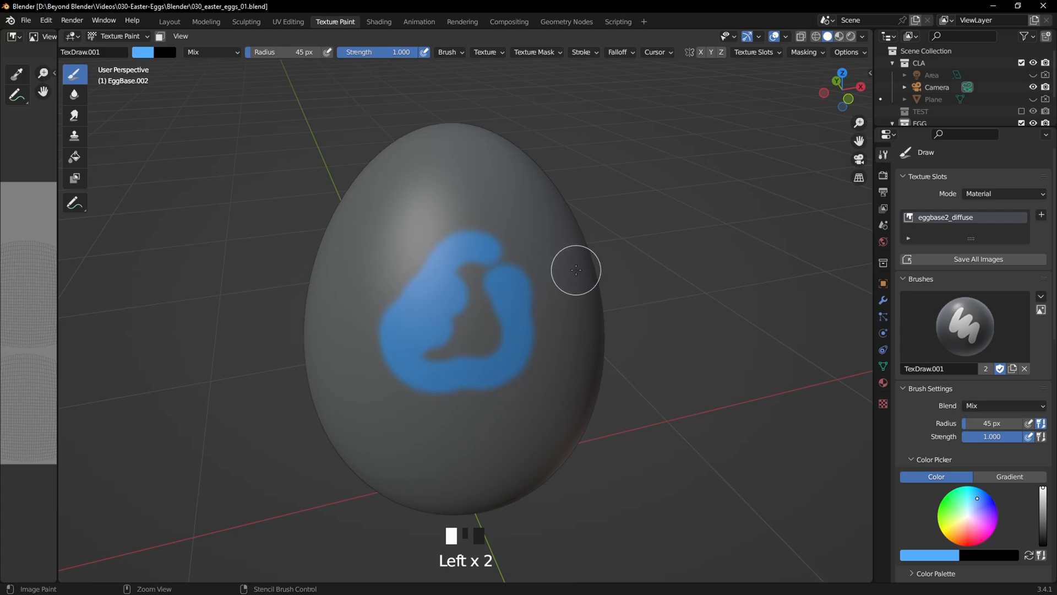
key("ctrl+z")
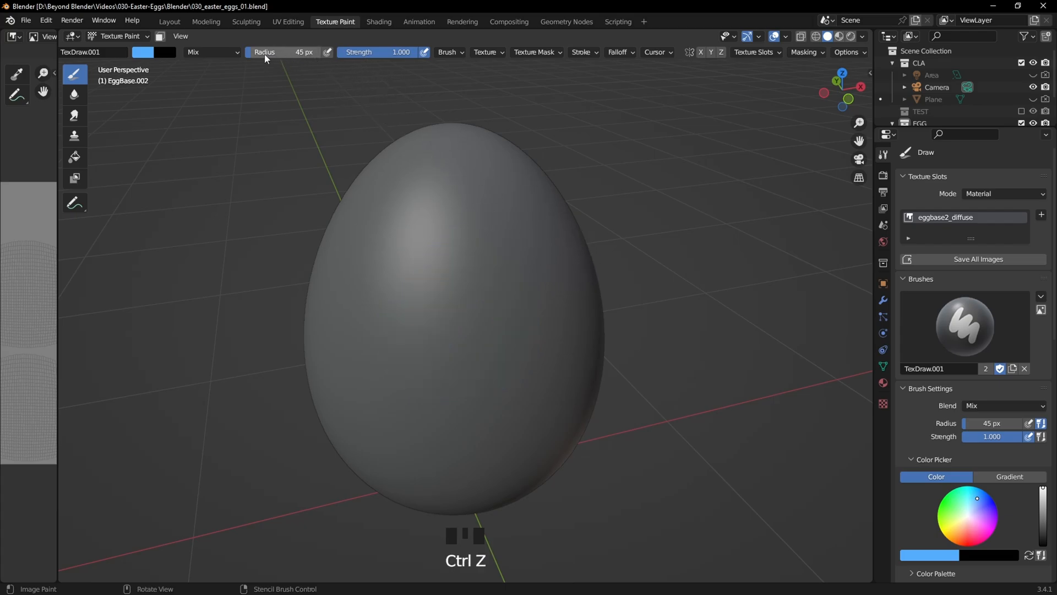
Step: Set the brush radius to 384 px, paint a broad test stroke over the egg, and undo it
left_click_drag(264, 54, 308, 54)
mouse_move(469, 356)
left_mouse_down()
mouse_move(420, 272)
mouse_move(420, 237)
mouse_move(523, 242)
mouse_move(491, 444)
left_mouse_up()
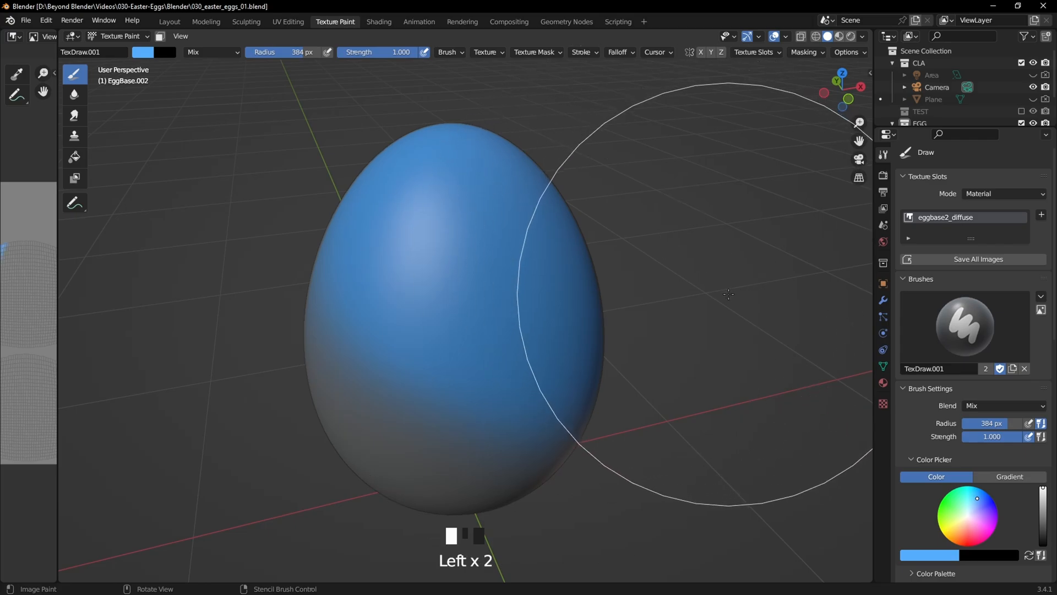
key("ctrl+z")
Step: Set the brush radius to 102 px, paint a test stroke on the egg, and undo it
left_click_drag(298, 56, 231, 56)
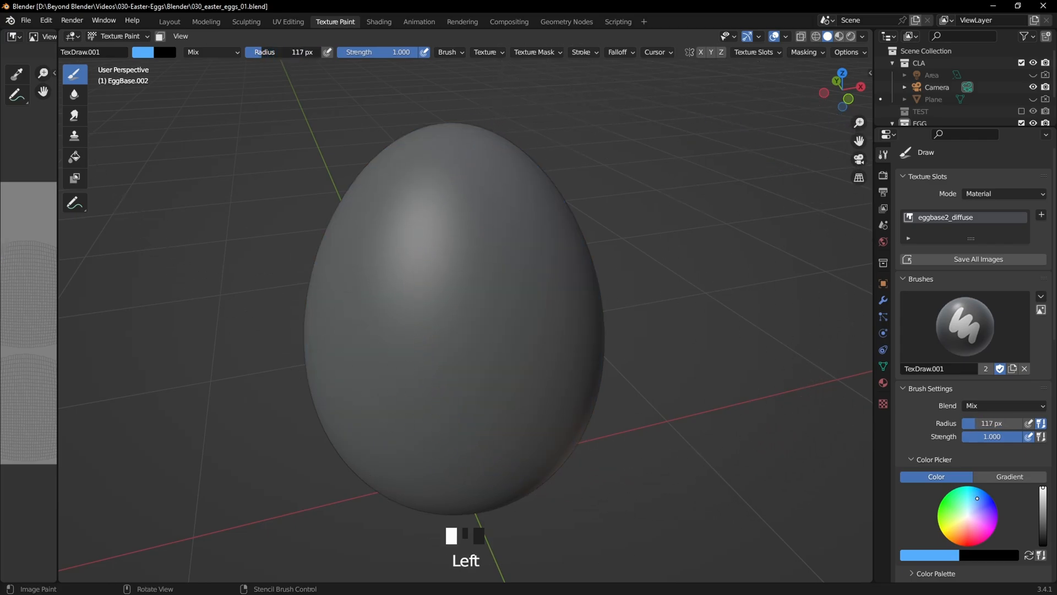
mouse_move(466, 238)
left_mouse_down()
mouse_move(488, 349)
mouse_move(339, 383)
left_mouse_up()
key("ctrl+z")
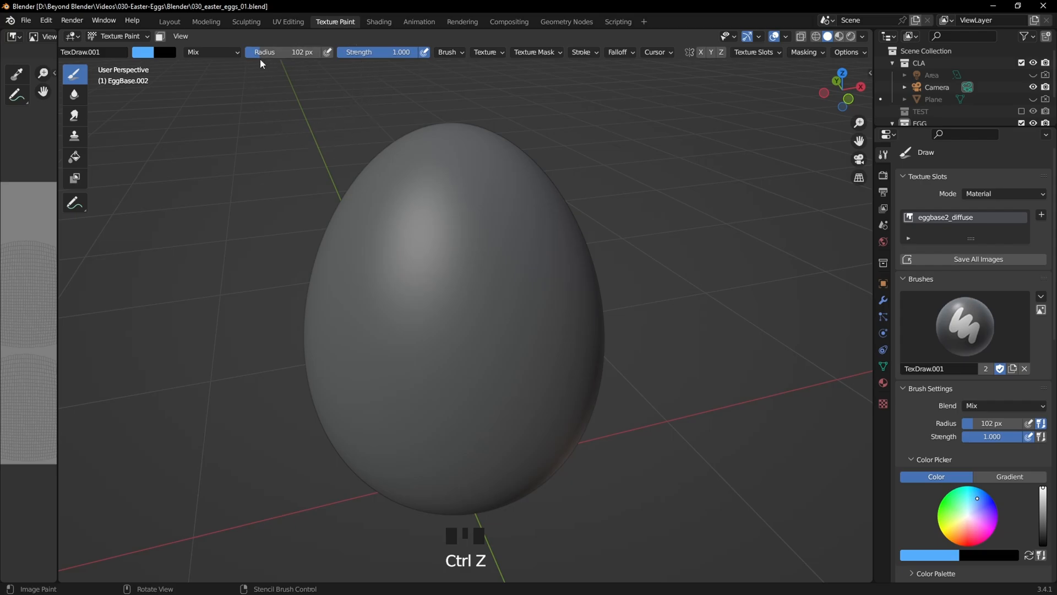
Step: Set the brush blending mode to Screen, paint a test stroke over the egg, and undo it
left_click(236, 55)
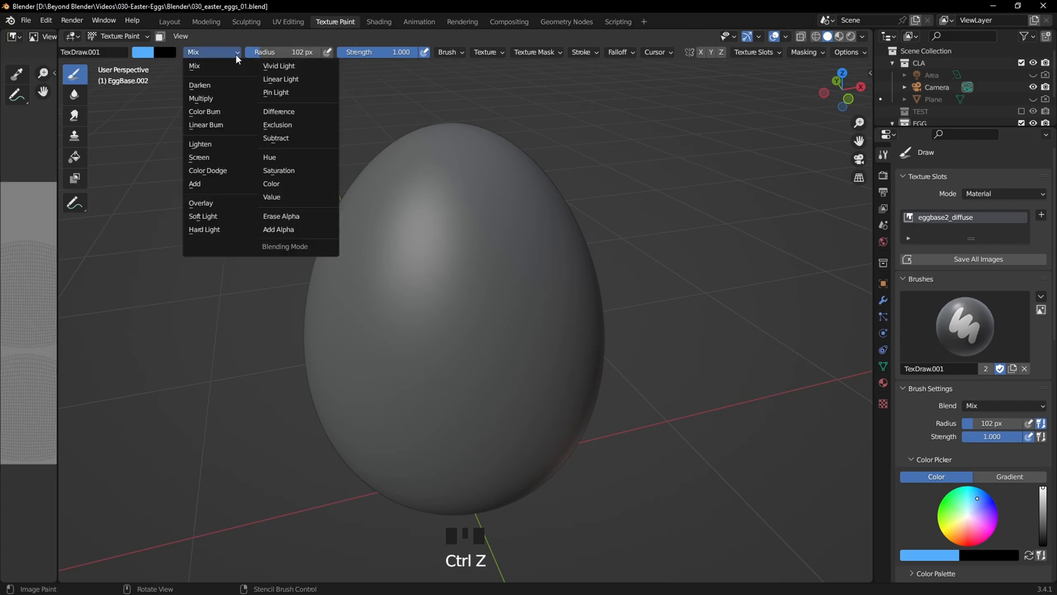
left_click(198, 157)
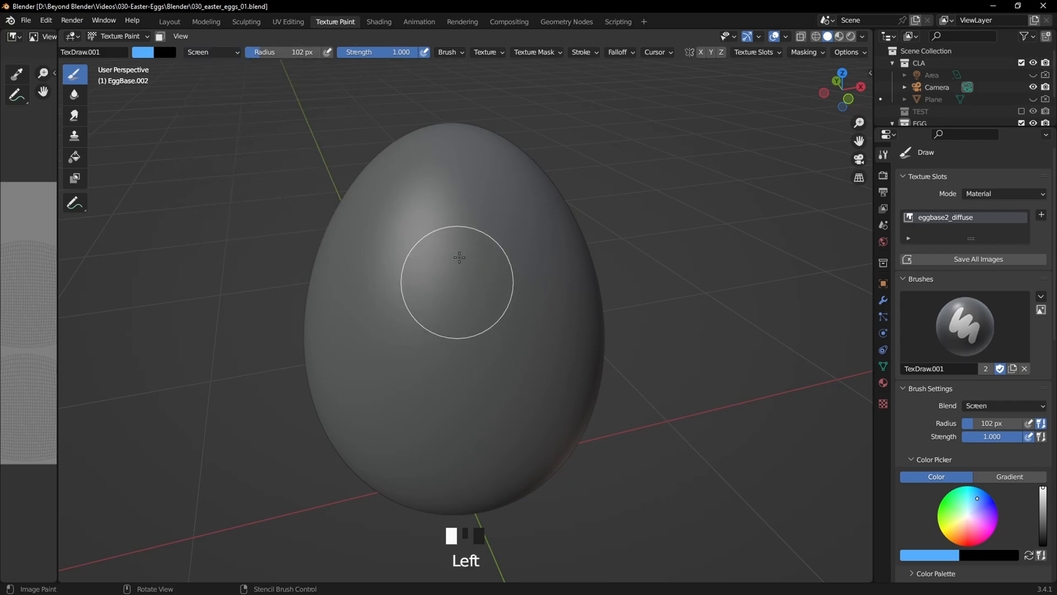
mouse_move(455, 279)
left_mouse_down()
mouse_move(495, 318)
mouse_move(495, 406)
mouse_move(457, 173)
mouse_move(420, 286)
left_mouse_up()
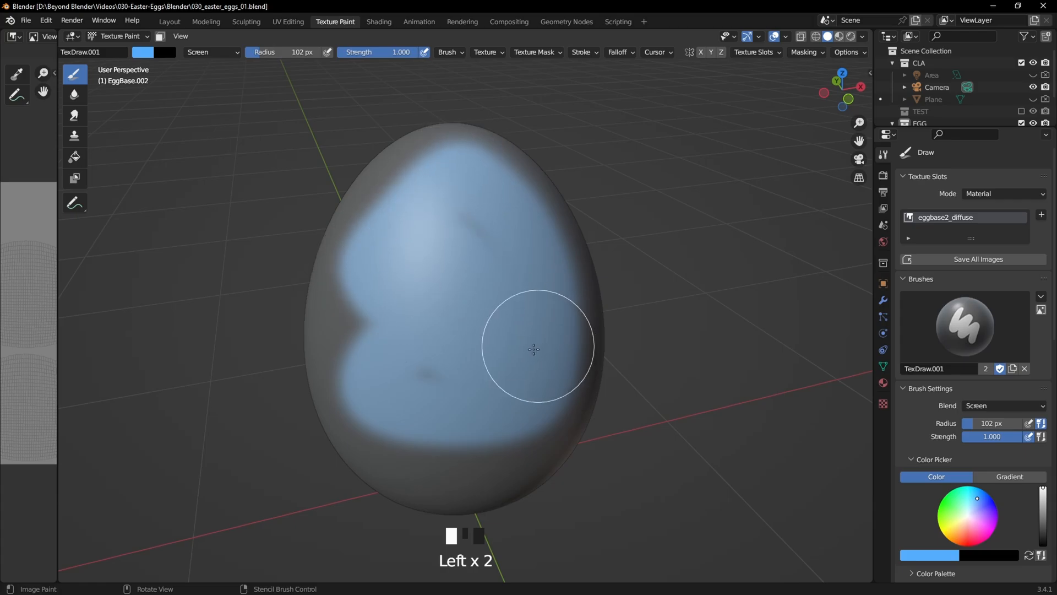
key("ctrl+z")
Step: Test a stroke with the Color Dodge blending mode, undo it, and set the brush blending mode to Mix
left_click_drag(216, 54, 222, 171)
mouse_move(436, 252)
left_mouse_down()
mouse_move(491, 267)
mouse_move(372, 350)
mouse_move(387, 370)
mouse_move(405, 216)
mouse_move(449, 314)
left_mouse_up()
key("ctrl+z")
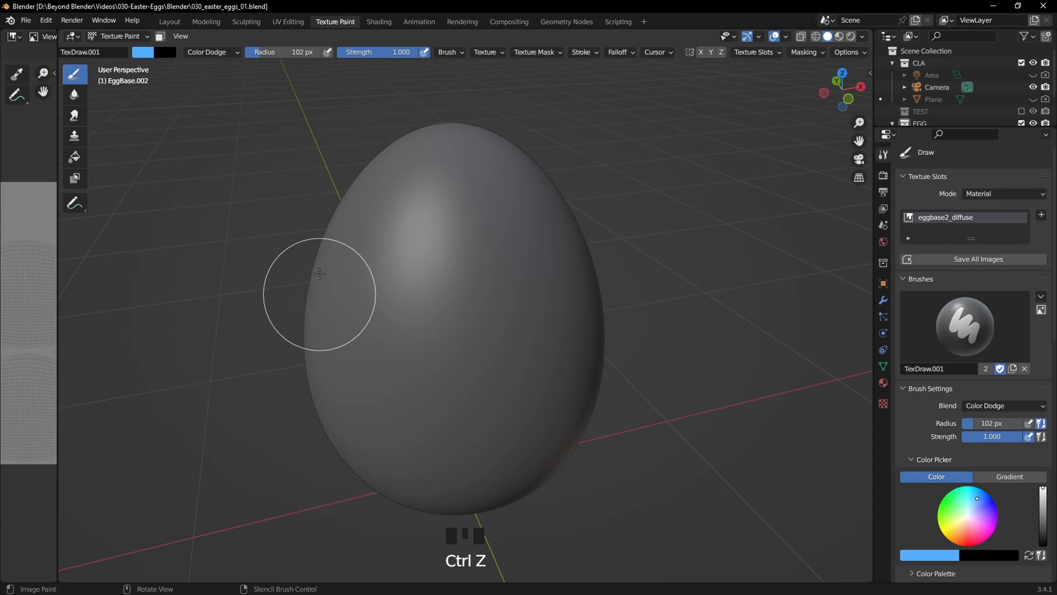
left_click(226, 53)
left_click(219, 67)
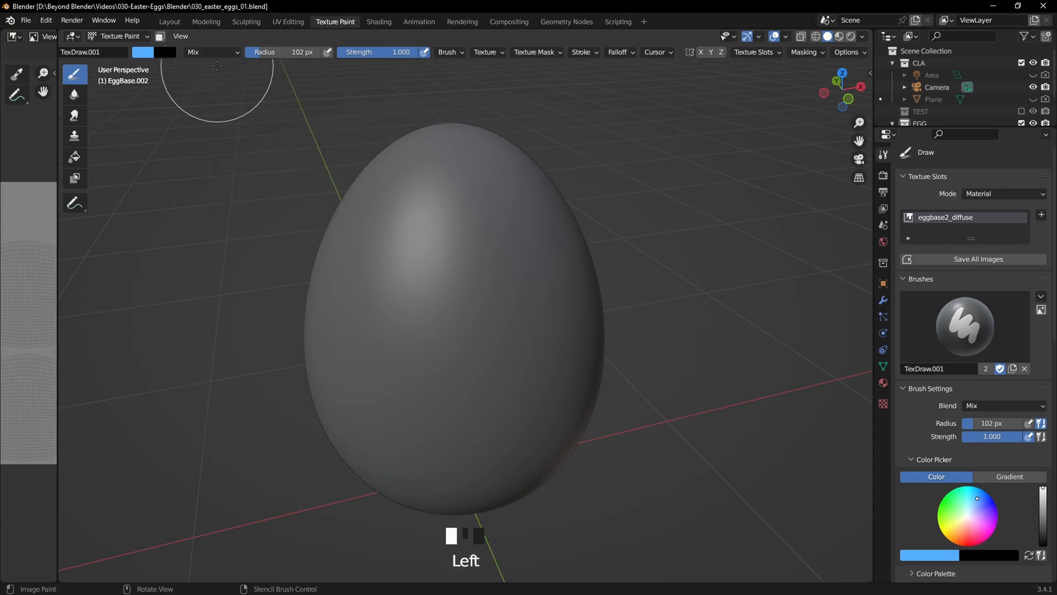
Step: Change the primary brush color to a light yellow-green, paint a test stroke on the egg, and undo it
middle_click_drag(410, 316, 463, 318)
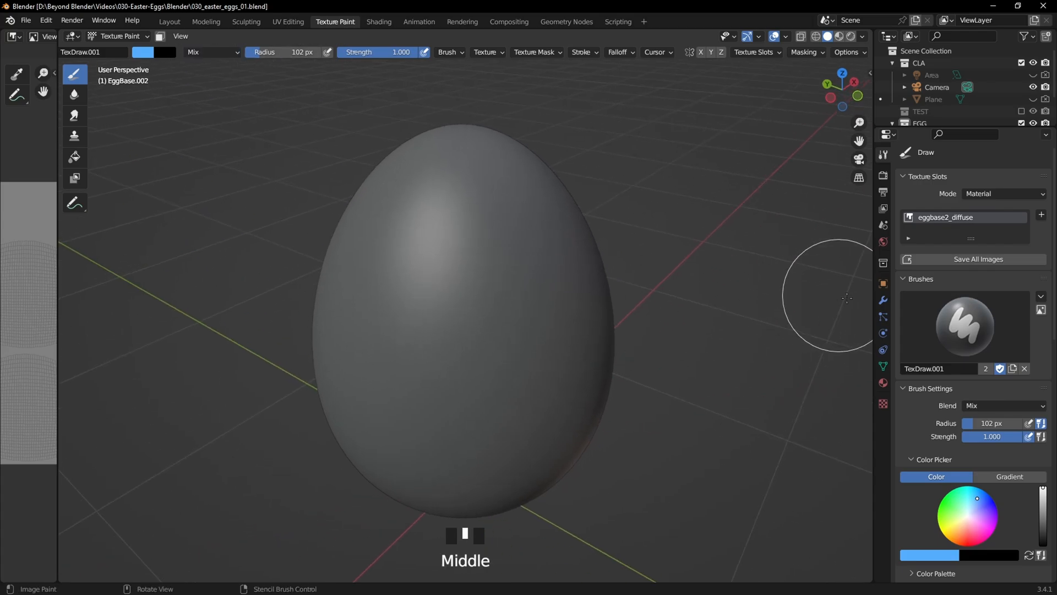
scroll(954, 441, "down", 6)
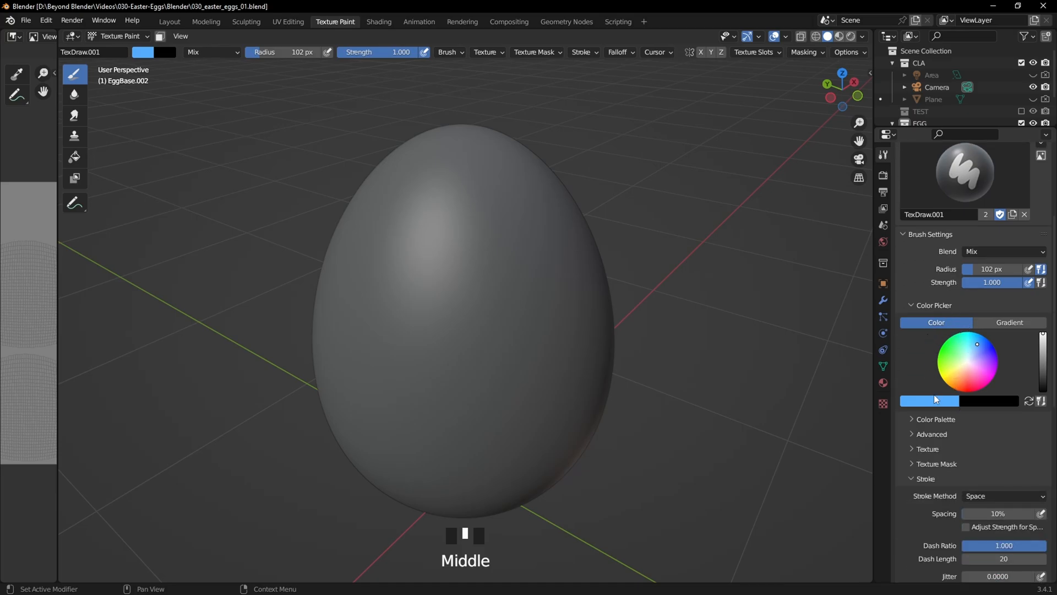
left_click(933, 400)
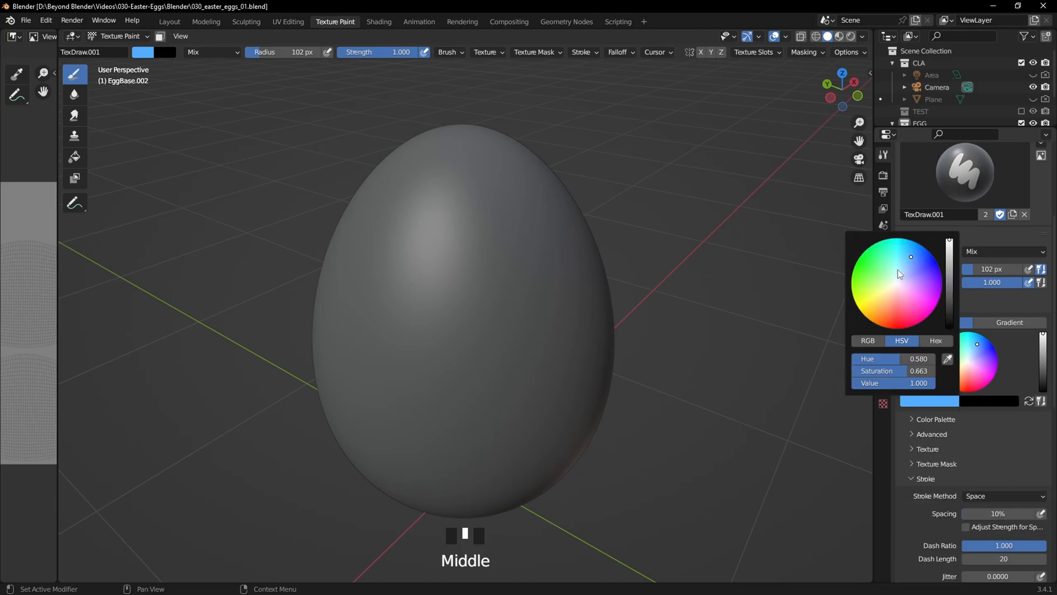
left_click_drag(897, 270, 878, 286)
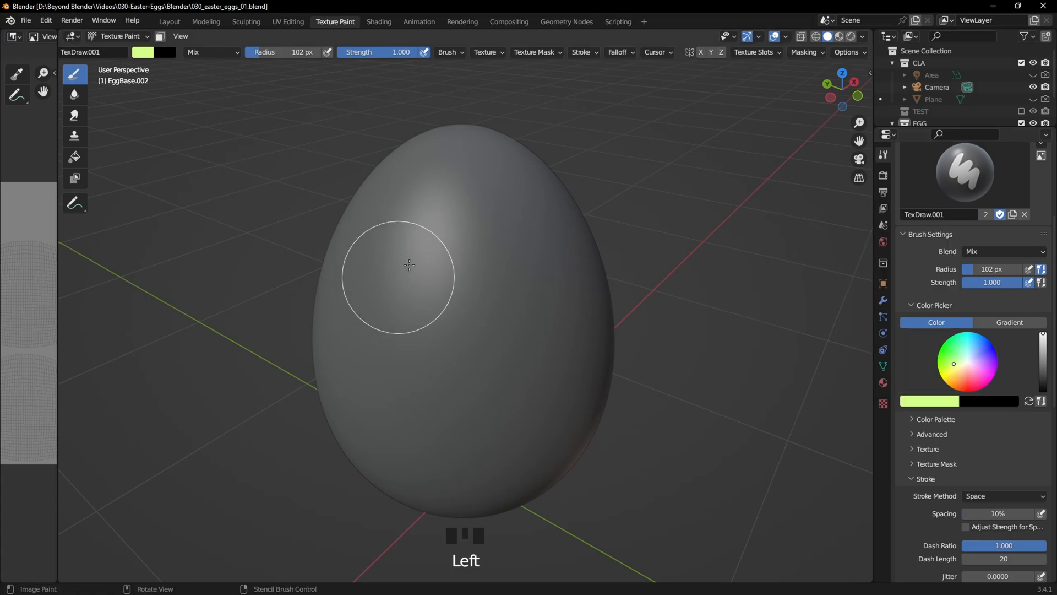
mouse_move(385, 236)
left_mouse_down()
mouse_move(484, 243)
mouse_move(385, 388)
mouse_move(527, 224)
left_mouse_up()
key("ctrl+z")
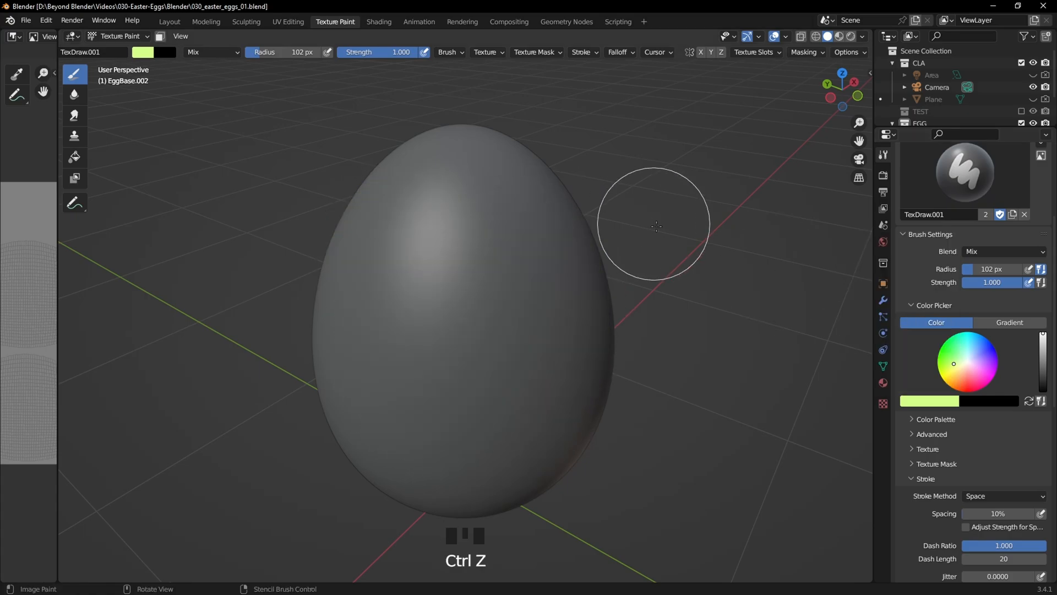
Step: Change the secondary brush color to purple
left_click(992, 400)
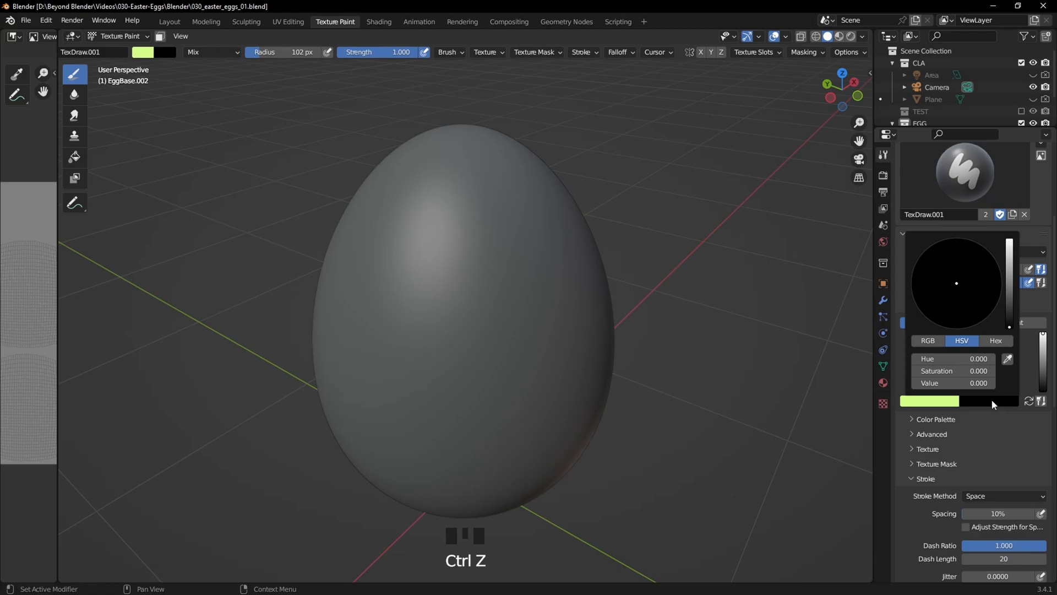
left_click_drag(1011, 314, 1011, 275)
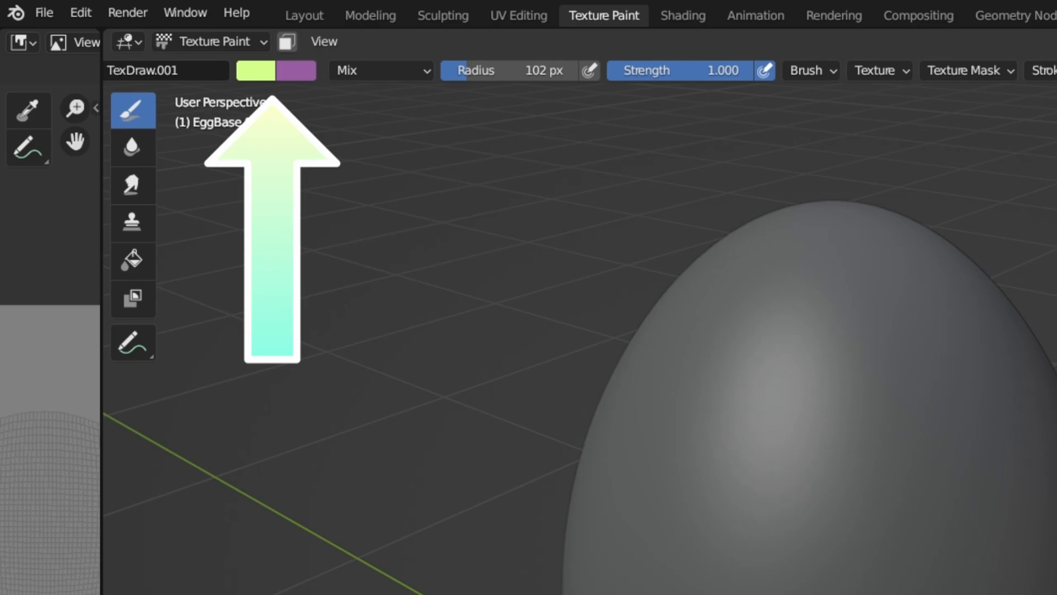
Step: Paint a yellow-green test stroke on the egg, paint over it in purple with the brush colors swapped, and undo both strokes
mouse_move(932, 441)
left_mouse_down()
mouse_move(609, 491)
mouse_move(476, 373)
mouse_move(478, 196)
left_mouse_up()
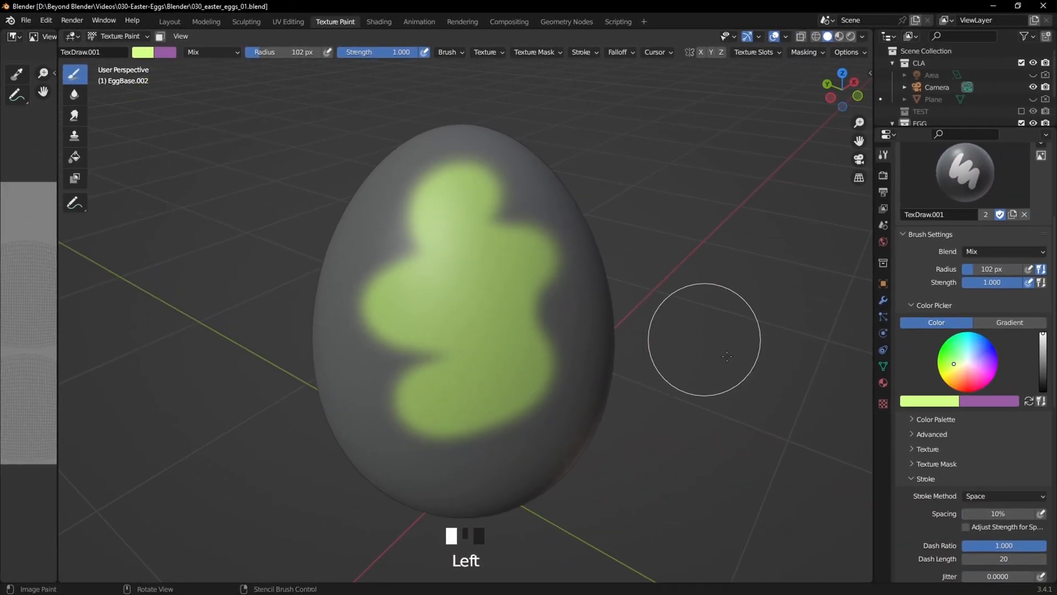
left_click(1028, 401)
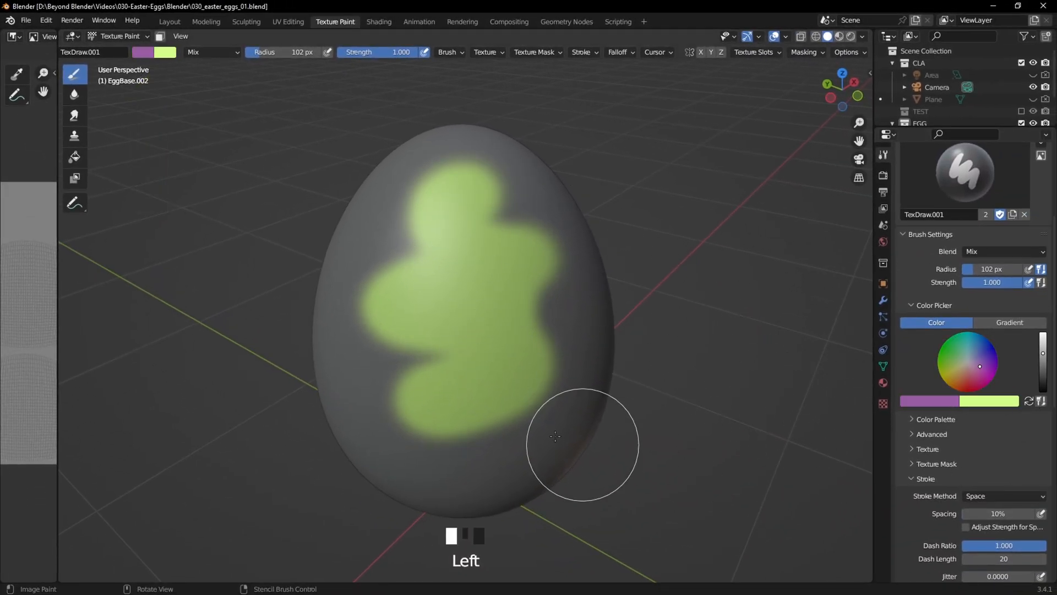
mouse_move(510, 272)
left_mouse_down()
mouse_move(448, 354)
mouse_move(529, 375)
left_mouse_up()
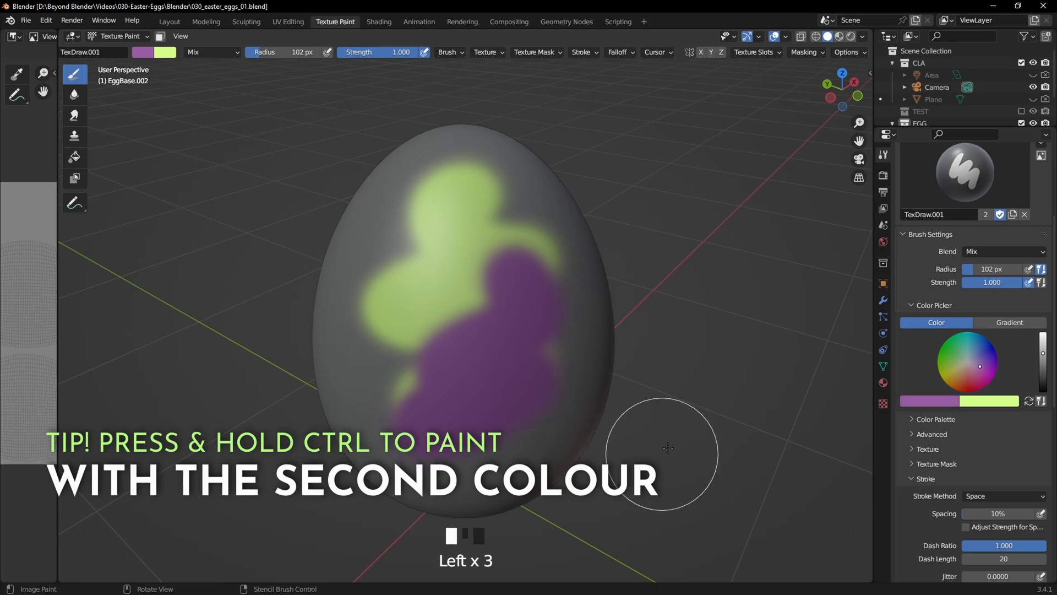
middle_click_drag(656, 448, 639, 361)
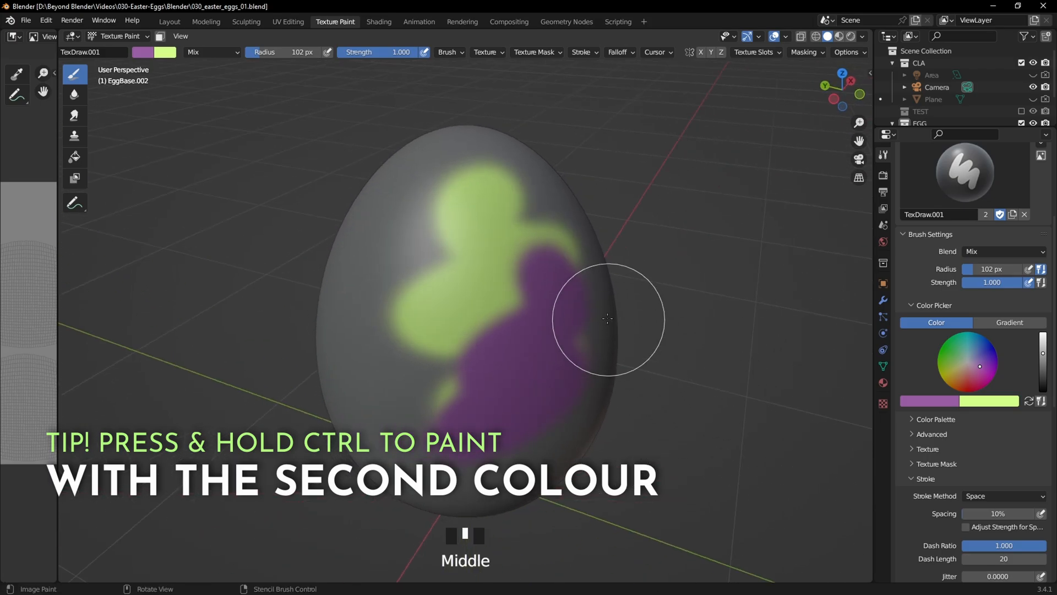
key("ctrl+z")
key("ctrl+z")
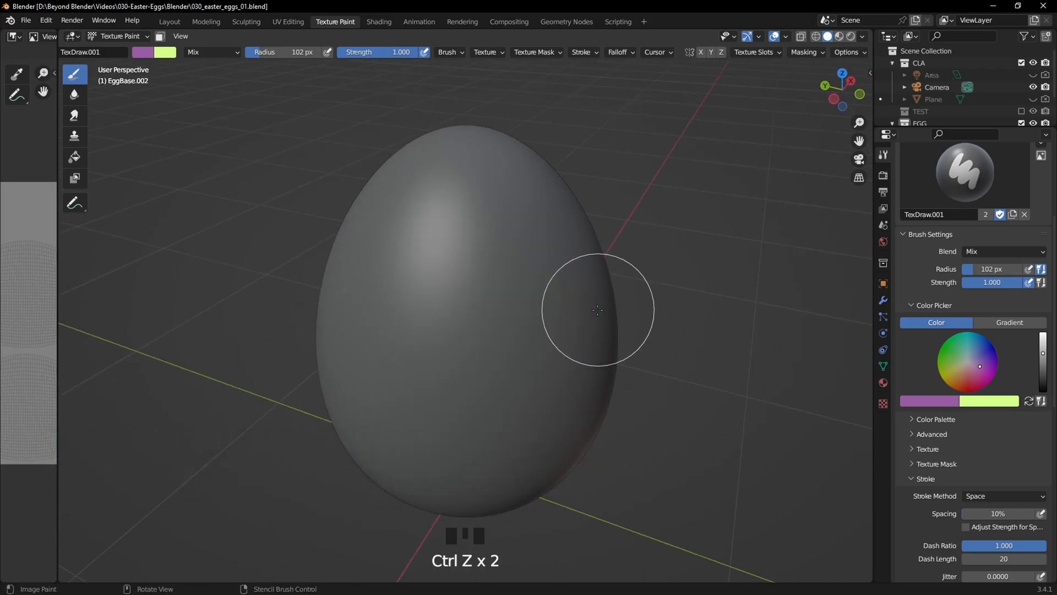
Step: Create a new brush color palette and name it EggPalette
left_click(1028, 401)
left_click(1029, 401)
left_click(911, 418)
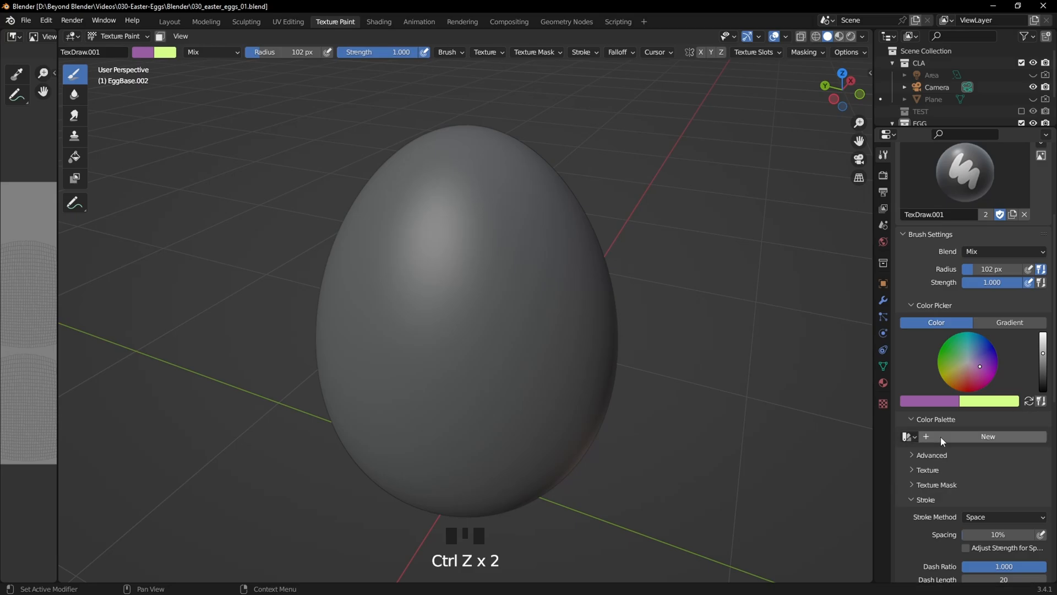
left_click(986, 435)
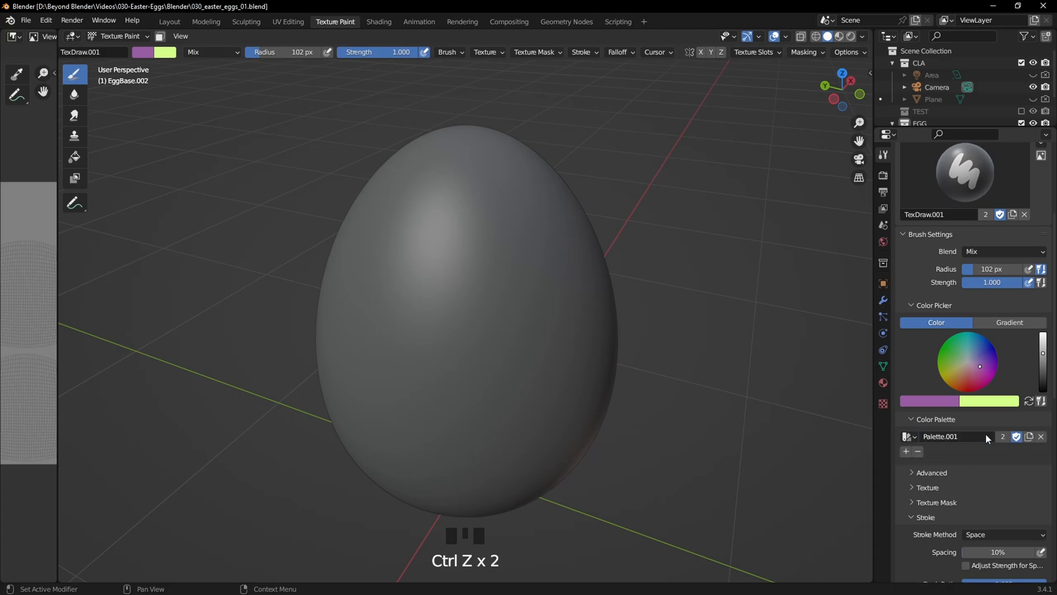
double_click(975, 436)
type("Egg")
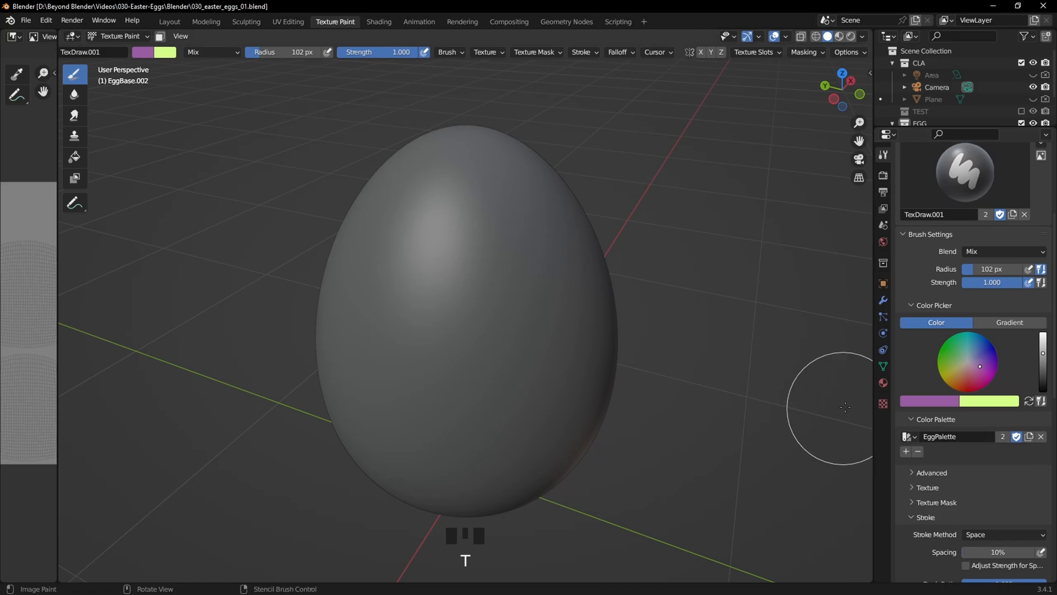
Step: Split off a second area beside the 3D view as an Image Editor and display palette.png in it
left_click_drag(867, 34, 712, 45)
left_click(727, 37)
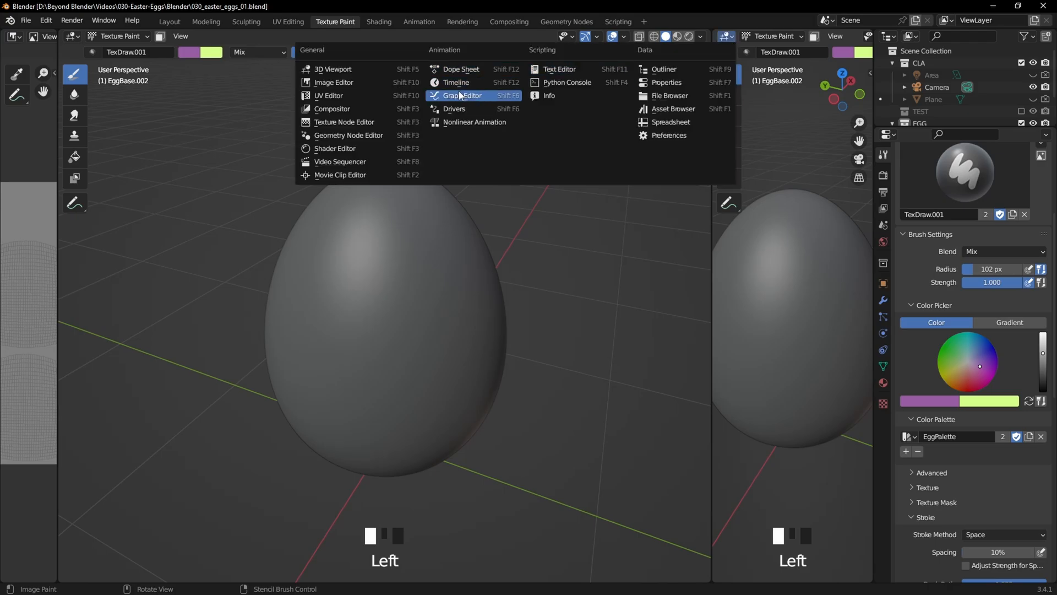
left_click(352, 82)
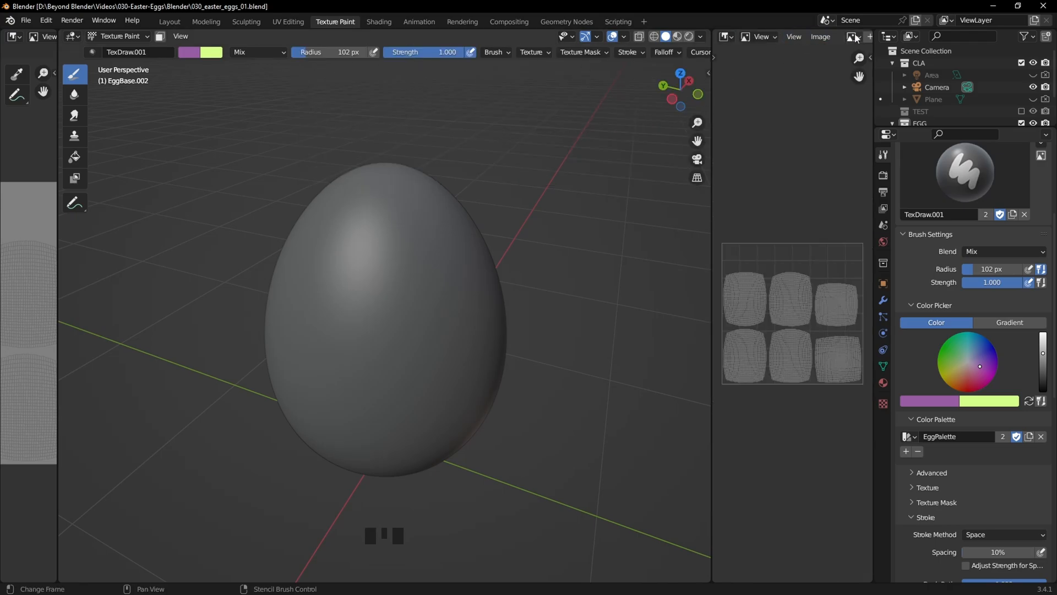
scroll(856, 38, "down", 3)
left_click_drag(713, 80, 495, 69)
left_click(636, 38)
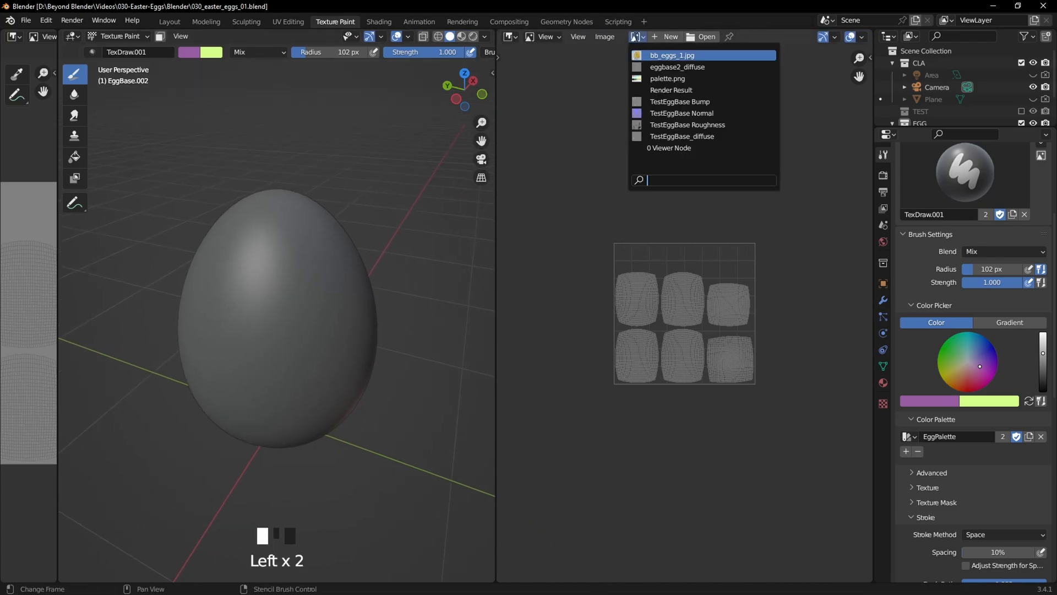
left_click(679, 79)
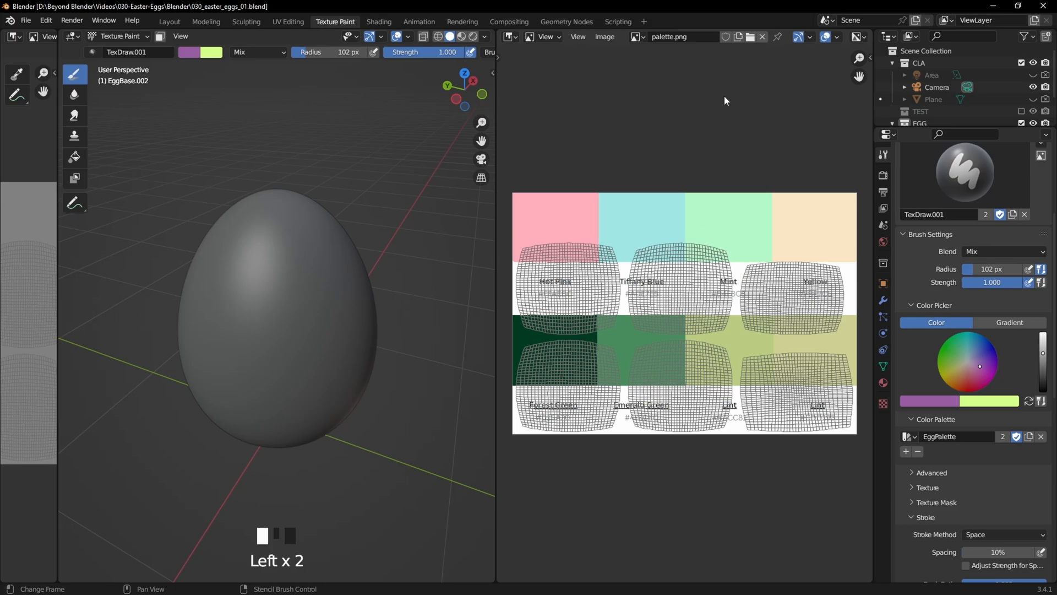
Step: Turn off the display of texture paint UVs over the palette image and frame the whole palette
left_click(637, 37)
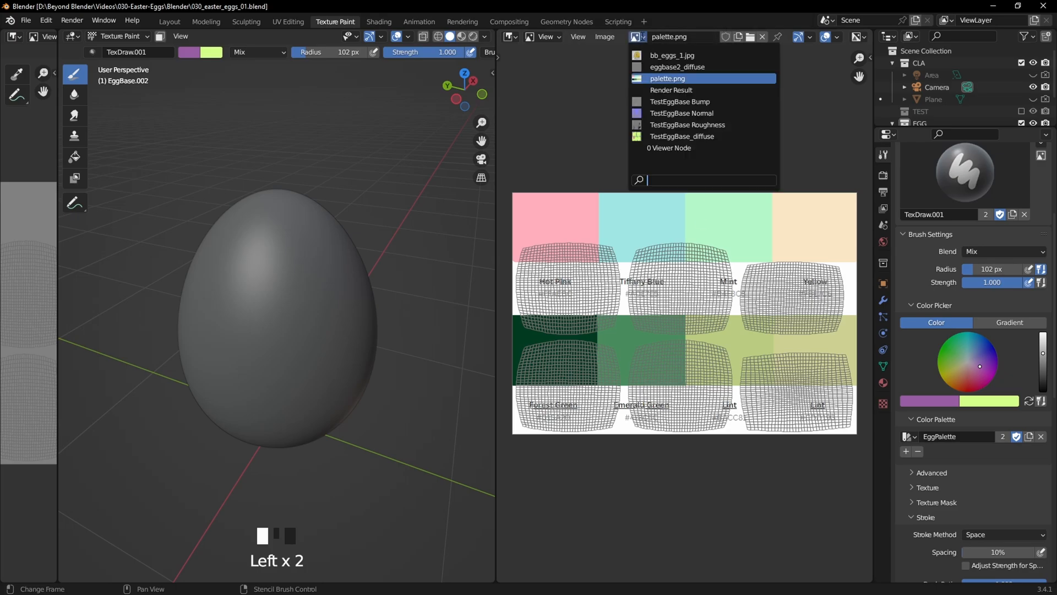
left_click(509, 37)
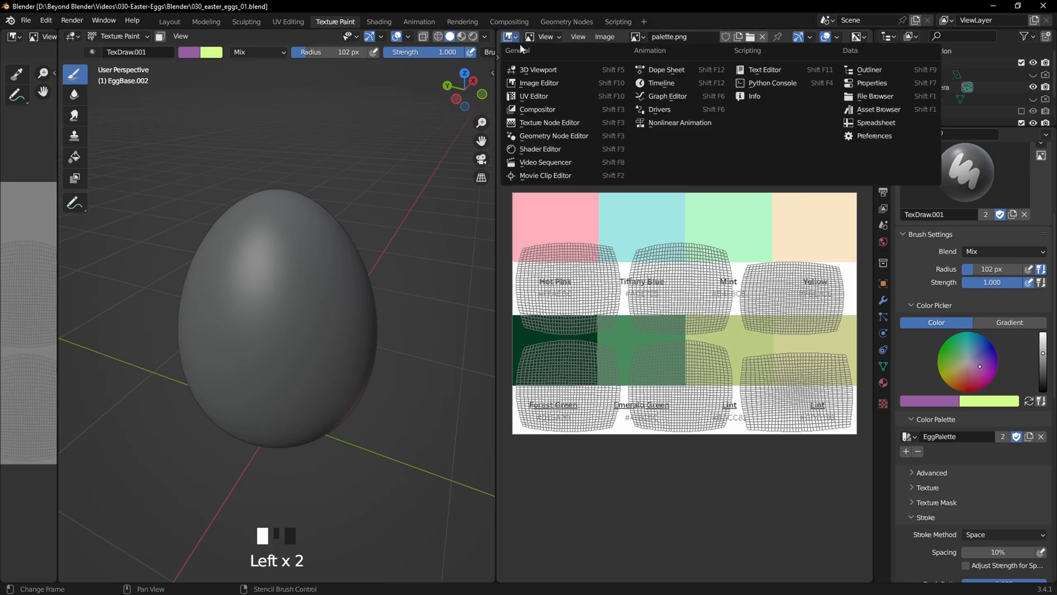
left_click(539, 83)
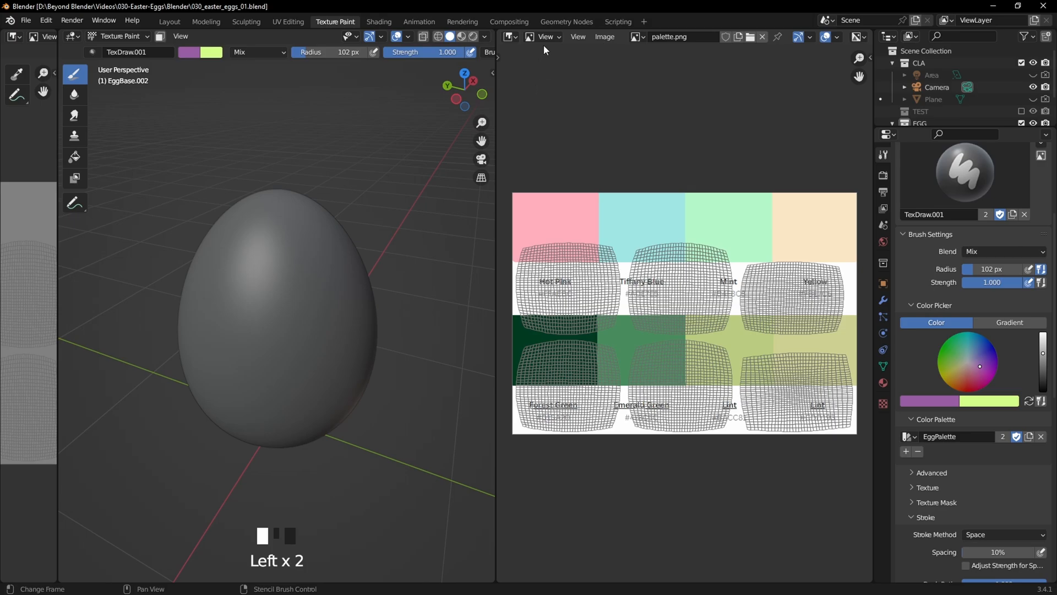
scroll(671, 295, "up", 4)
scroll(715, 193, "down", 3)
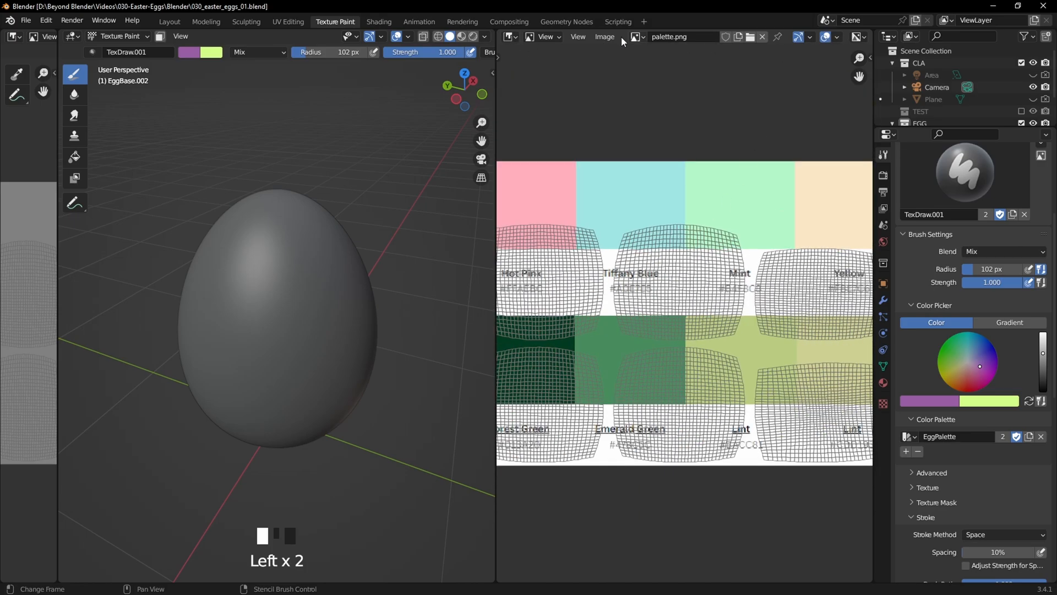
left_click(578, 37)
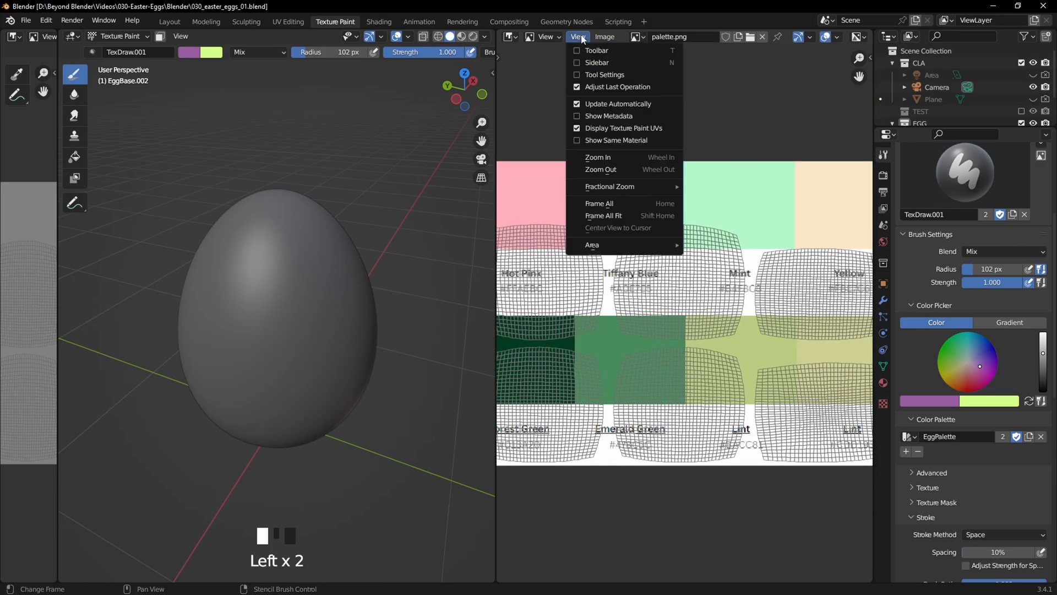
left_click(617, 128)
scroll(716, 256, "down", 4)
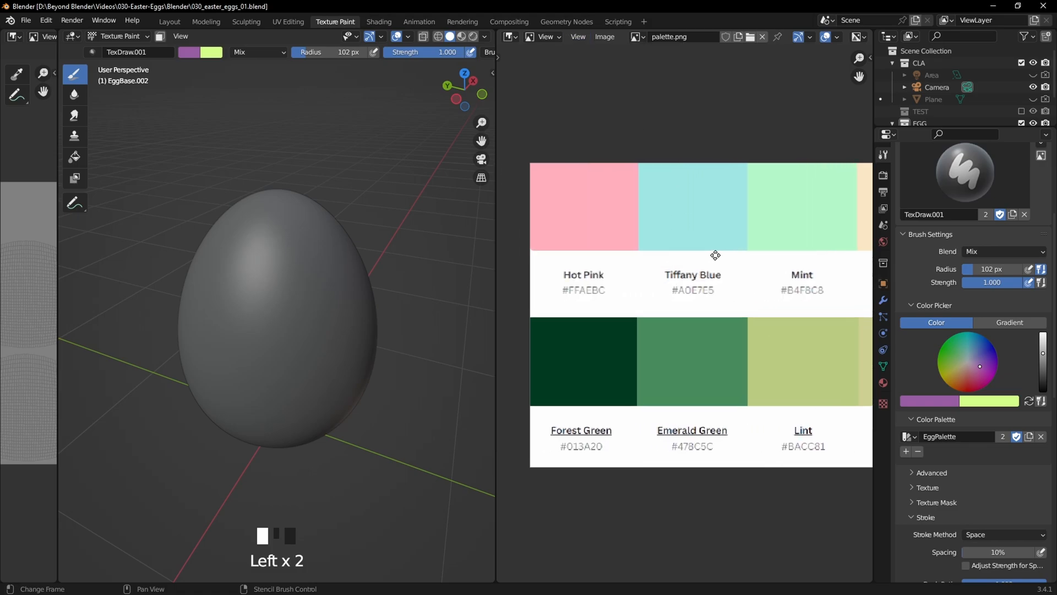
middle_click_drag(716, 309, 716, 298)
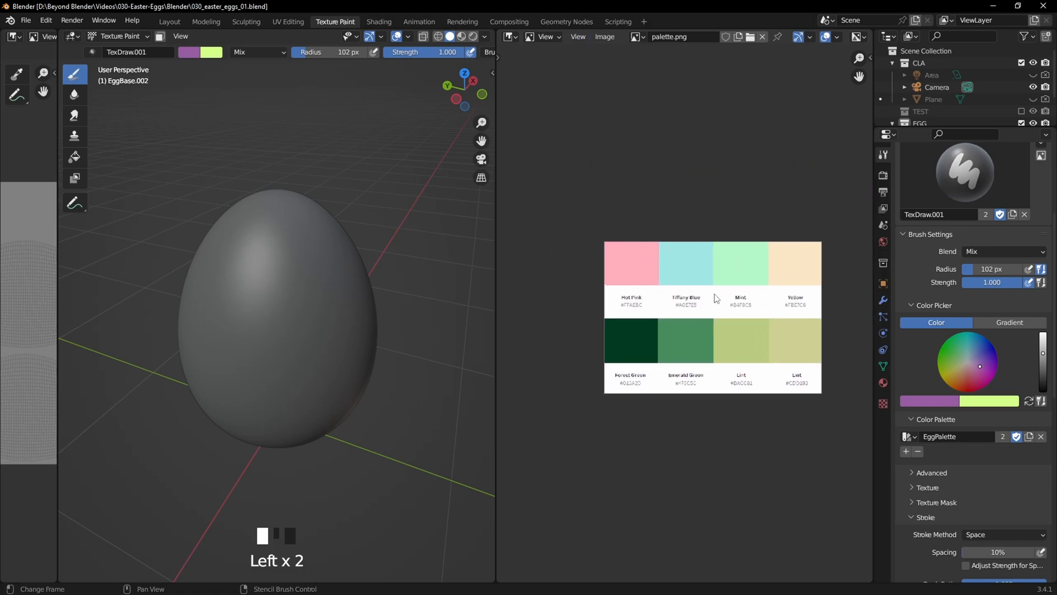
Step: Narrow the image editor, split it into two stacked areas, and load bb_eggs_1.jpg in the upper one
left_click_drag(496, 257, 584, 256)
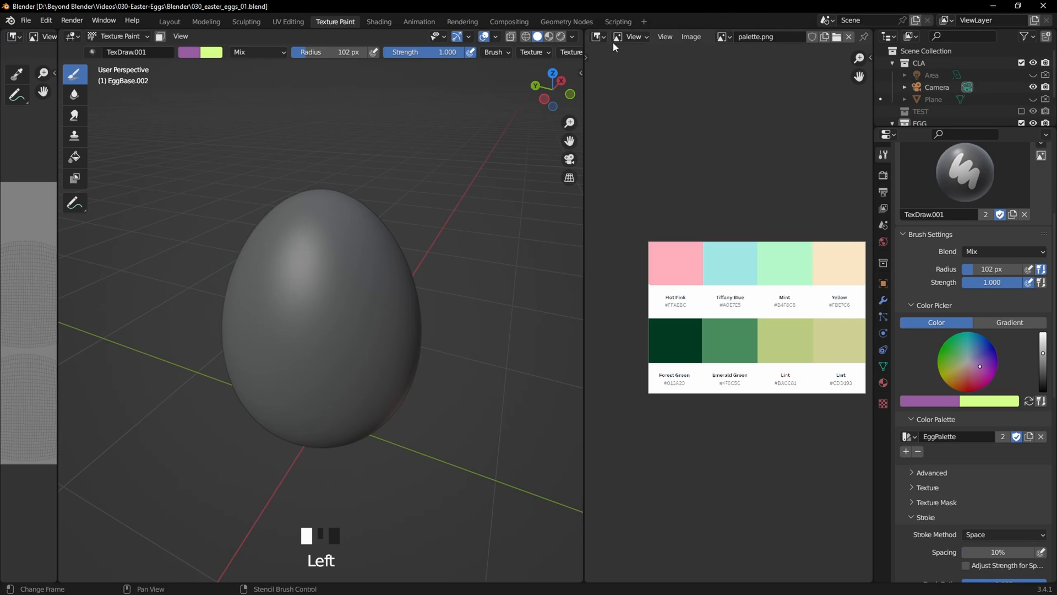
left_click_drag(586, 30, 606, 373)
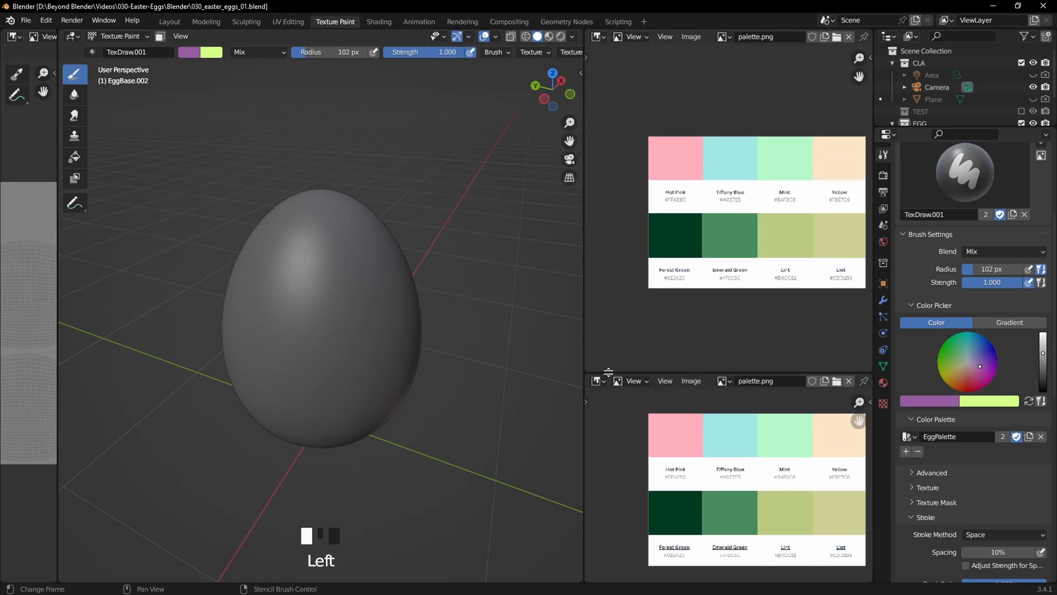
scroll(730, 483, "up", 1)
scroll(762, 495, "up", 1)
left_click(723, 36)
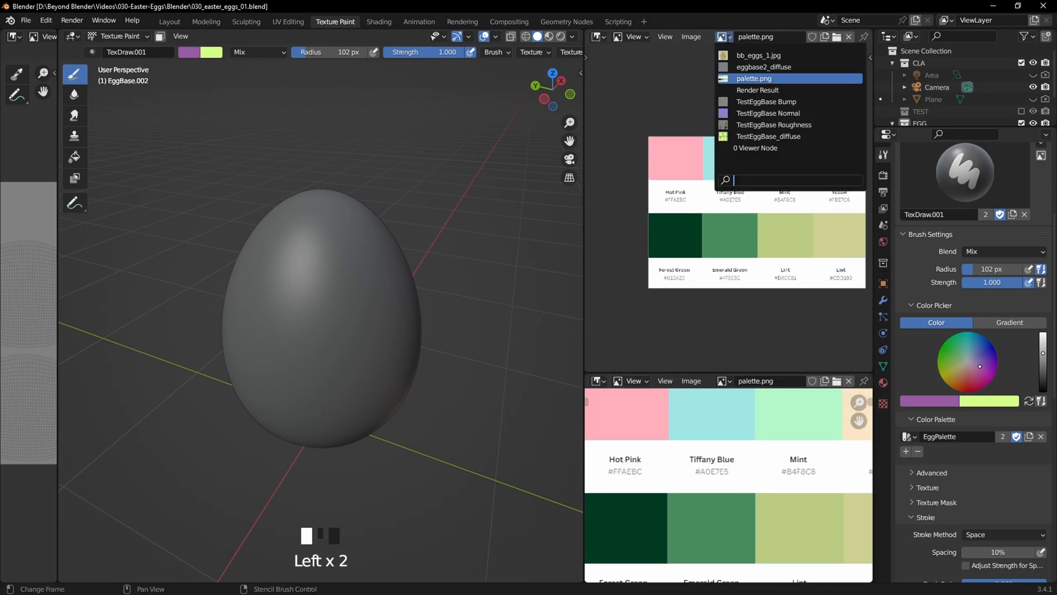
left_click(761, 57)
scroll(780, 228, "up", 1)
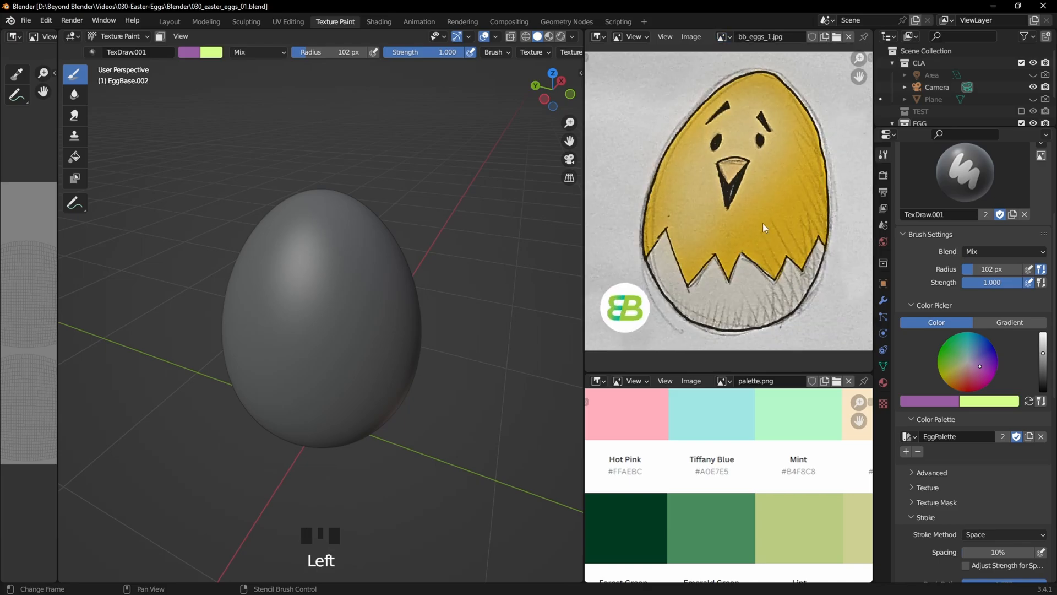
Step: Enlarge the 3D view against the two image editors, raise their shared border, and frame the chick egg drawing
left_click_drag(585, 198, 683, 198)
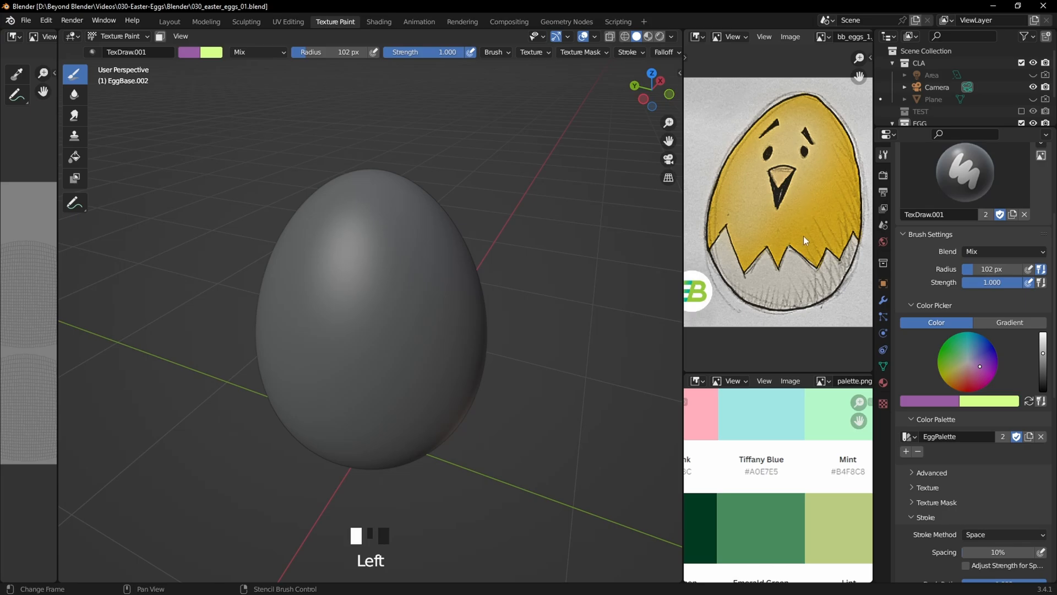
middle_click_drag(803, 236, 802, 201)
left_click_drag(790, 372, 790, 347)
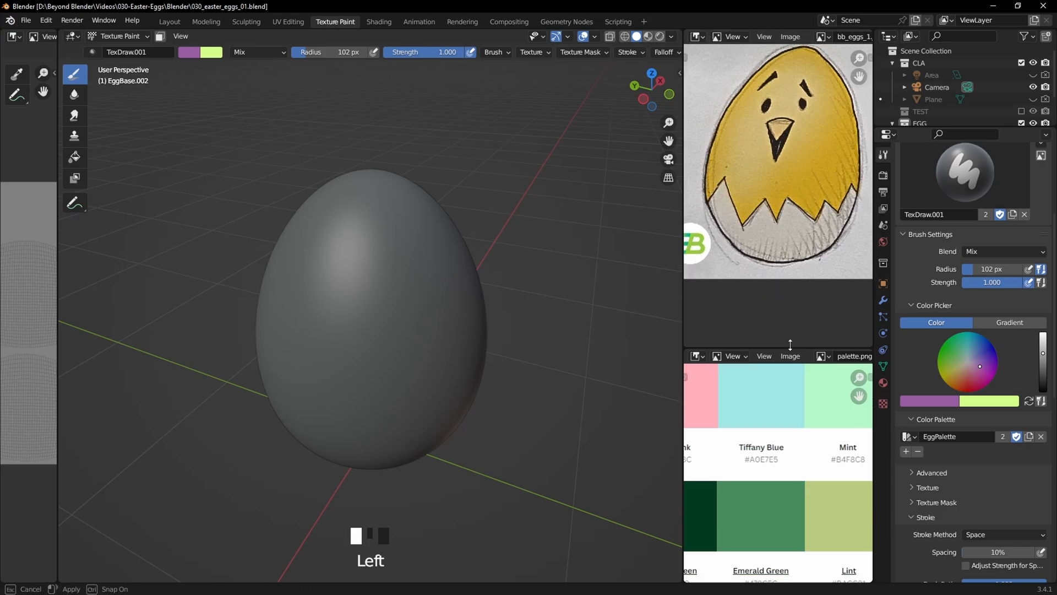
middle_click_drag(790, 170, 787, 215)
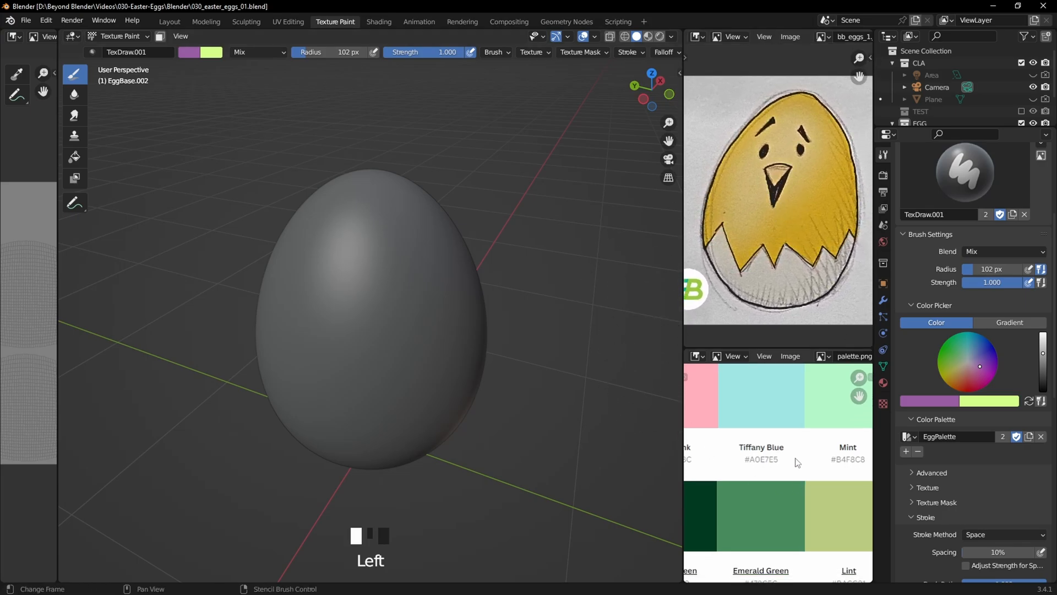
Step: Swap the brush colors and sample the Yellow swatch (#FBE7C6) from the palette image as the primary color
scroll(784, 440, "down", 3)
middle_click_drag(798, 444, 784, 436)
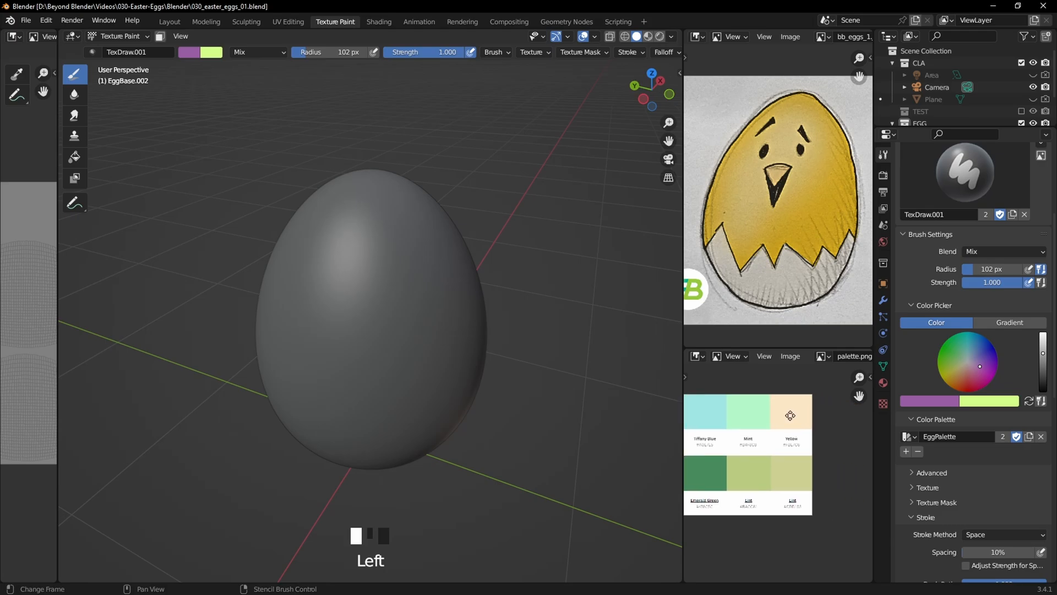
scroll(804, 429, "up", 5)
scroll(788, 412, "down", 2)
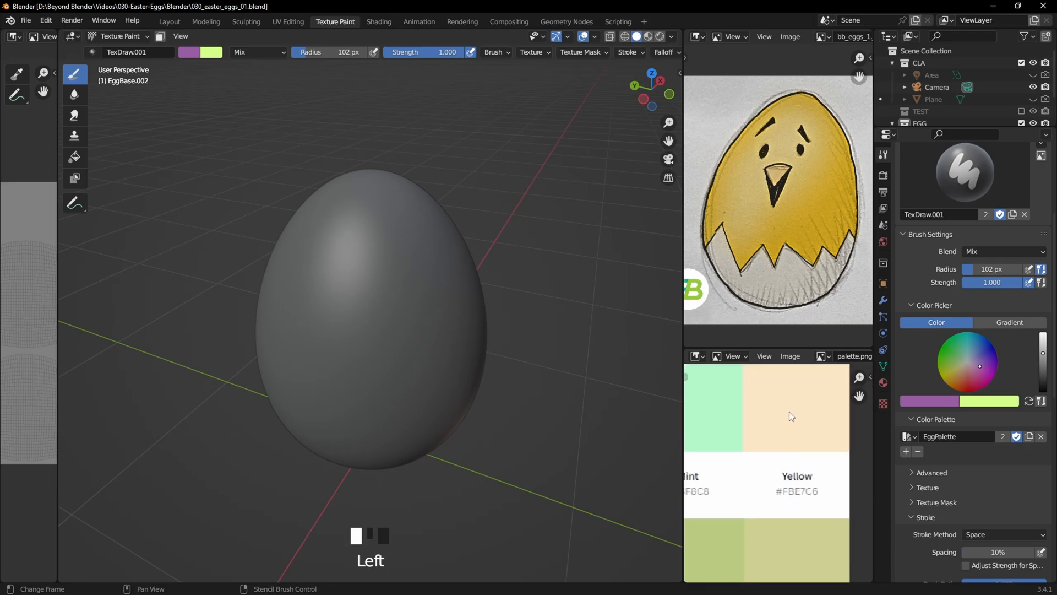
middle_click_drag(788, 409, 790, 428)
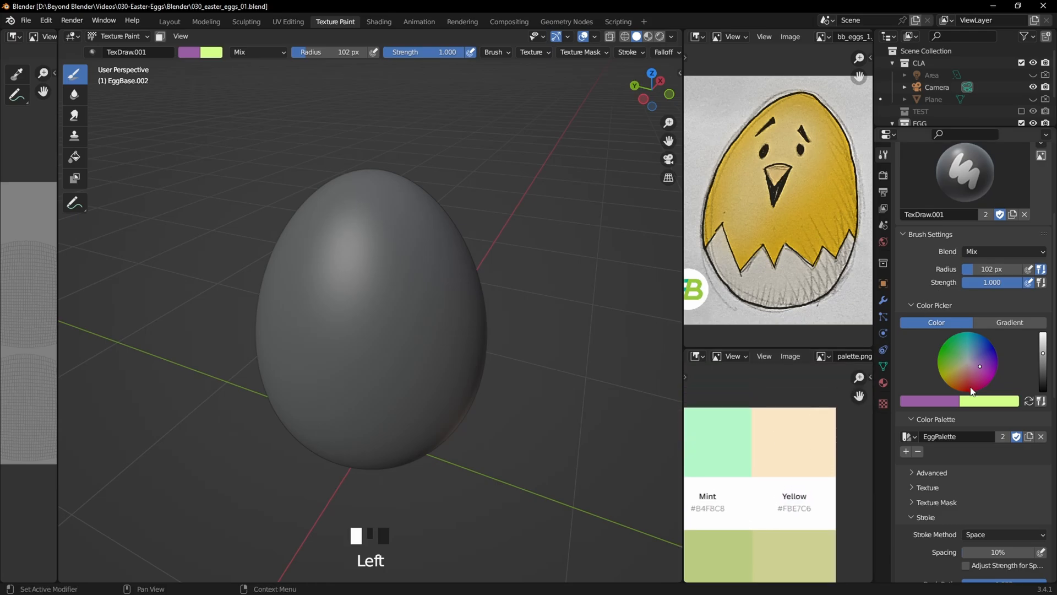
left_click(1030, 403)
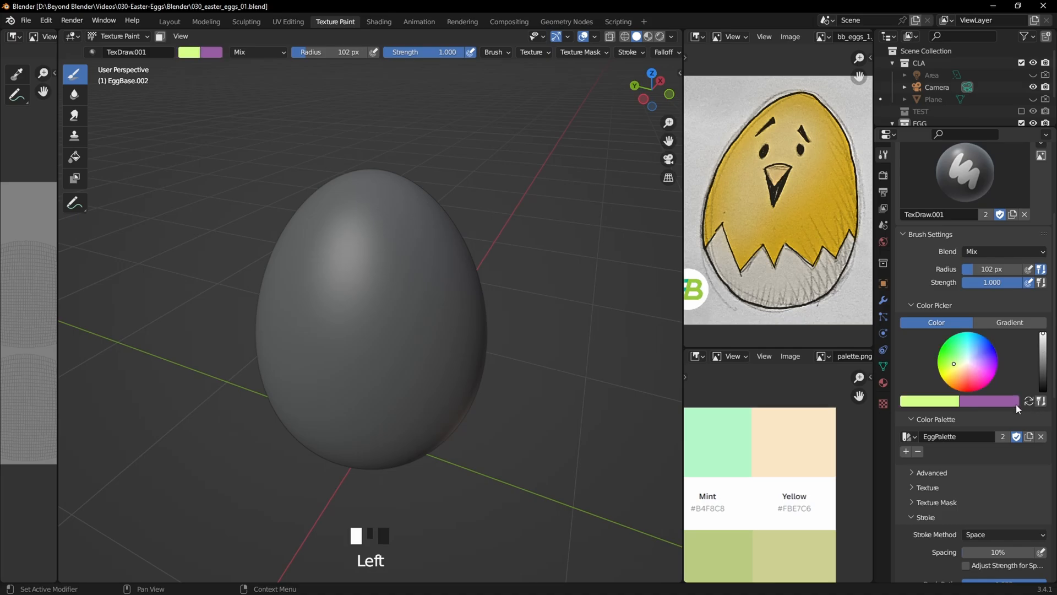
left_click(935, 402)
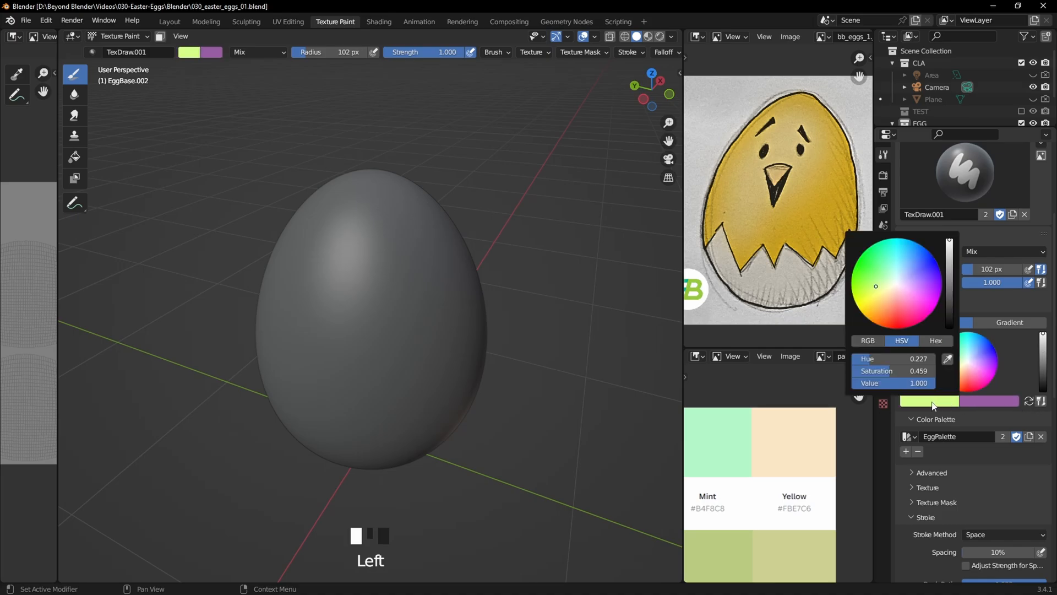
left_click(948, 360)
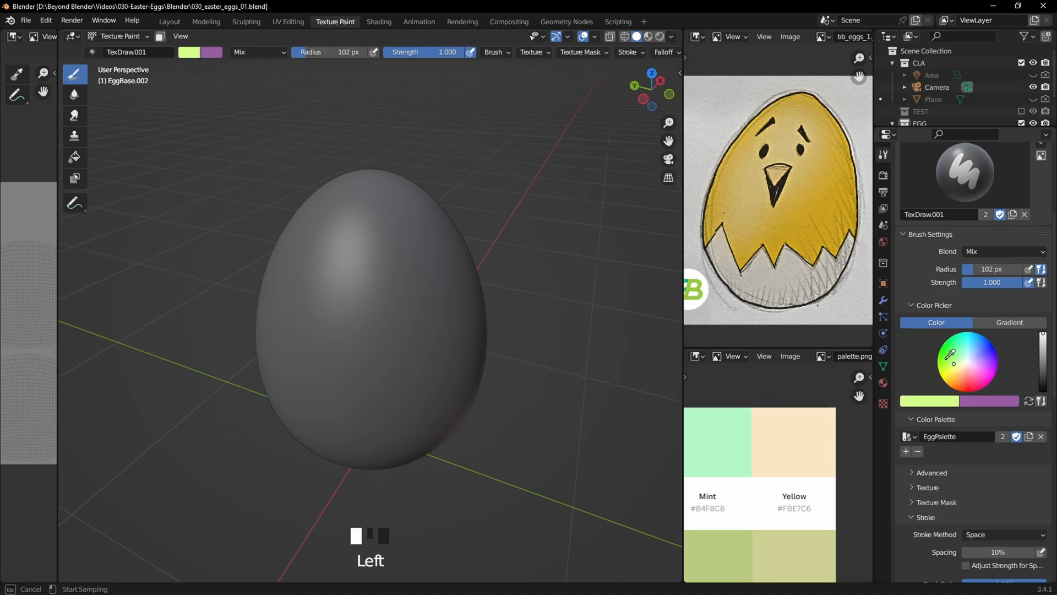
left_click(796, 441)
Step: Check the hex code of the sampled primary brush color against the palette image
left_click(928, 406)
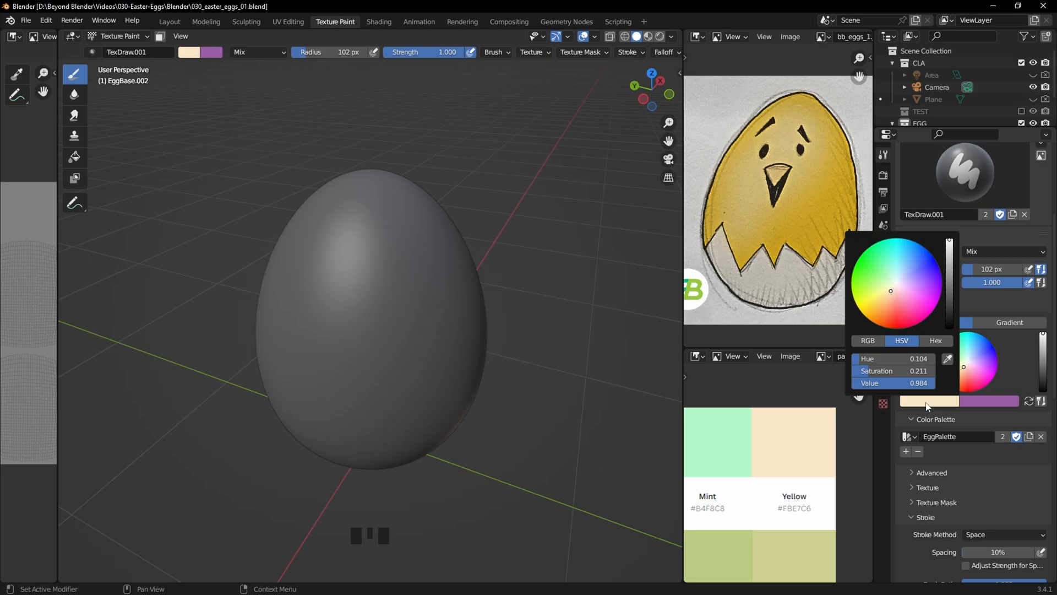
left_click(935, 341)
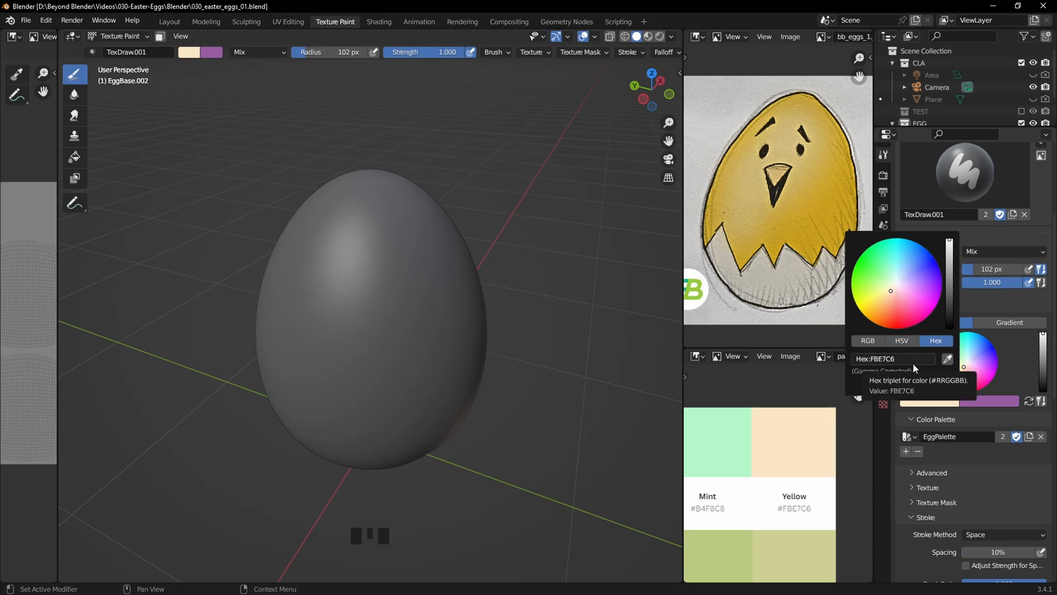
left_click(772, 382)
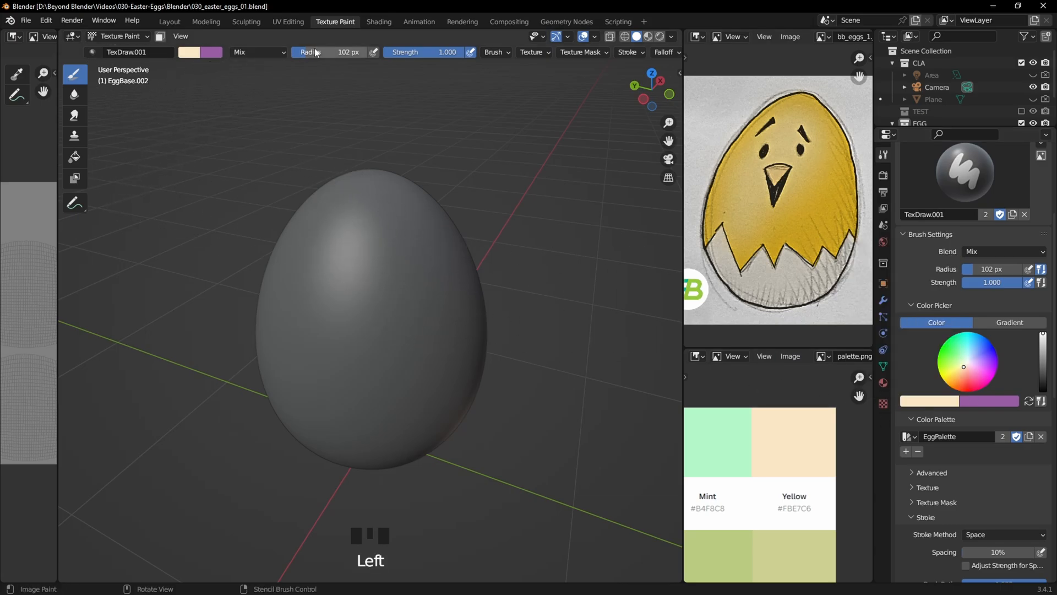
Step: Set the brush radius to 84 px and widen the 3D view over the two image editors
left_click_drag(329, 56, 358, 56)
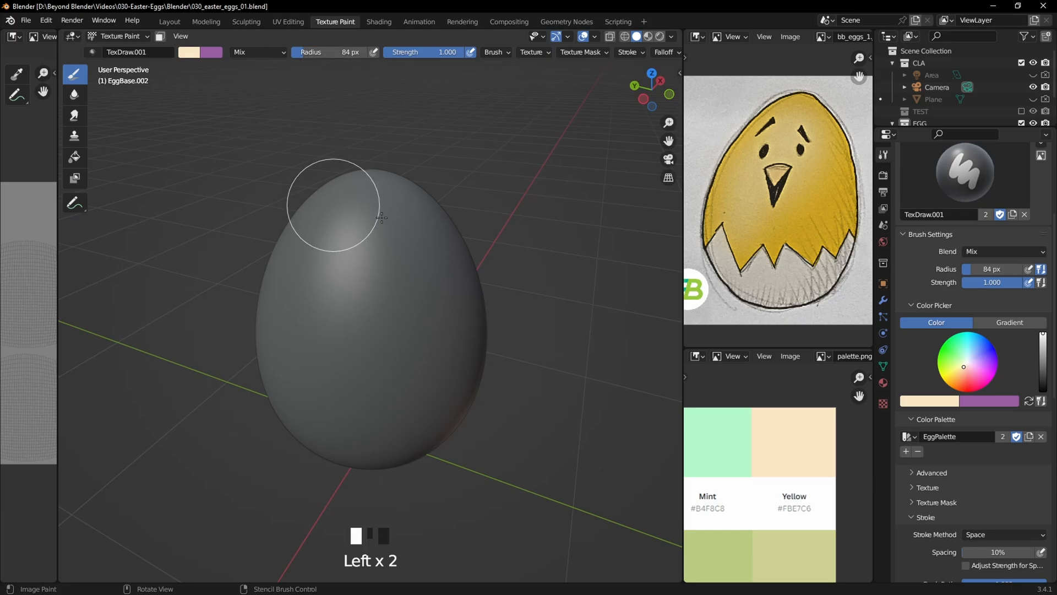
left_click_drag(683, 209, 770, 208)
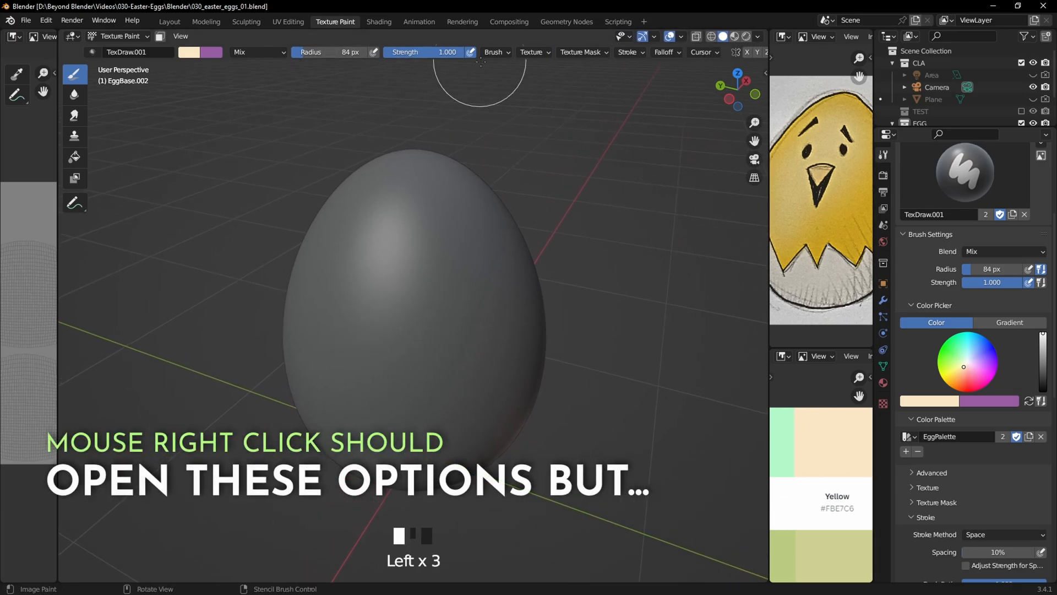
right_click(562, 165)
right_click(562, 165)
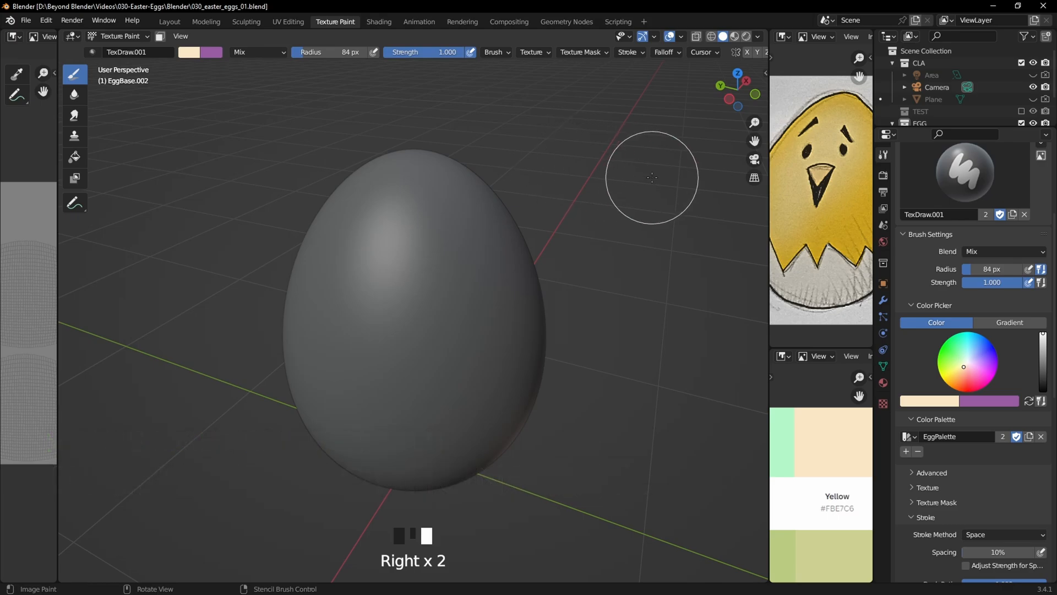
Step: Try a stroke on the egg, enlarge the brush radius to 187 px for another near its top, and undo both
mouse_move(444, 286)
left_mouse_down()
mouse_move(394, 297)
mouse_move(434, 301)
left_mouse_up()
key("ctrl+z")
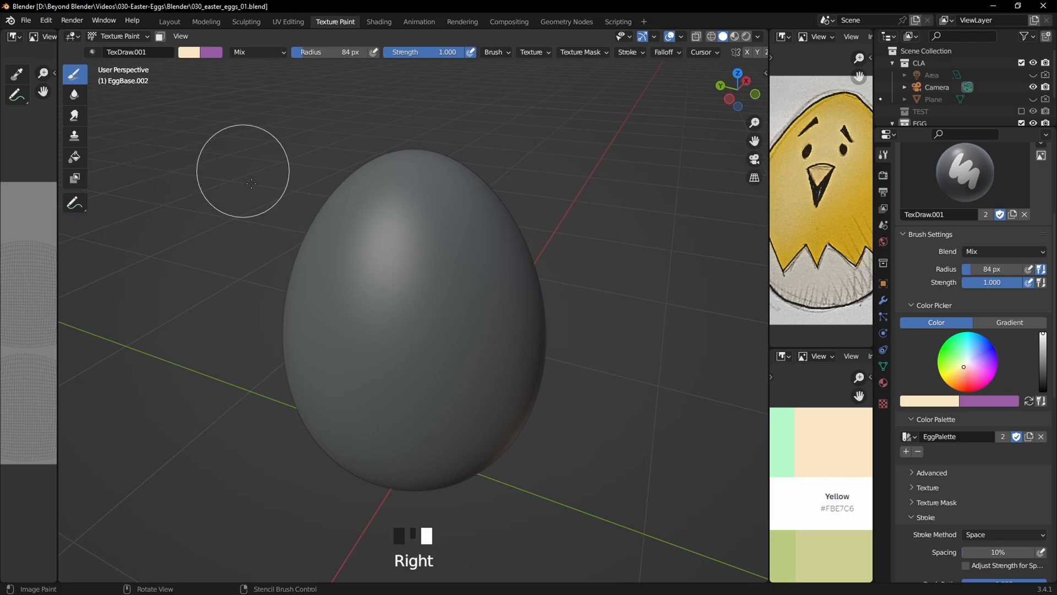
key("f")
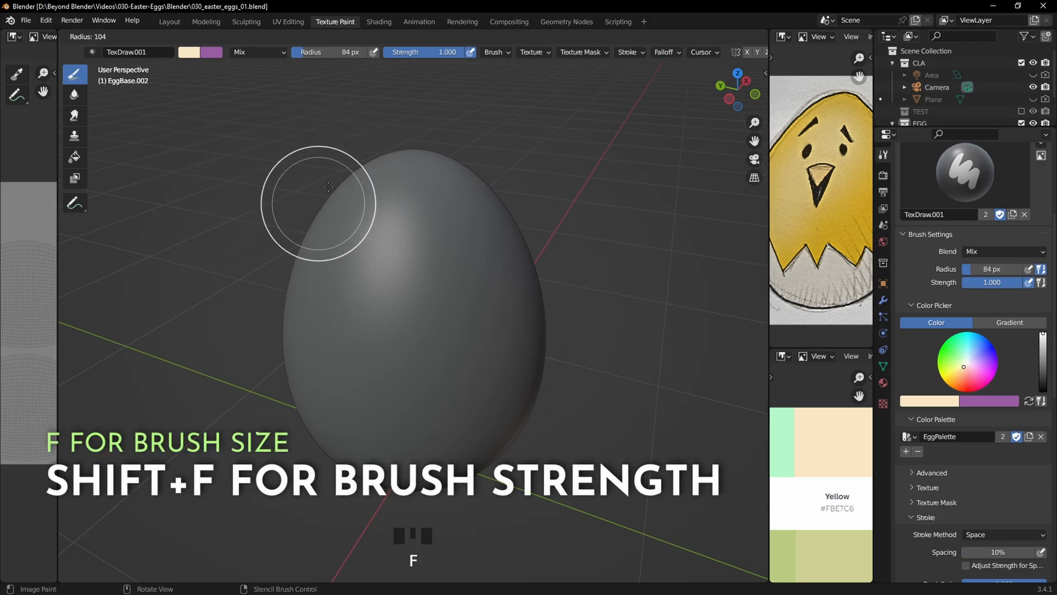
left_click(414, 197)
mouse_move(413, 196)
left_mouse_down()
mouse_move(392, 229)
mouse_move(528, 206)
left_mouse_up()
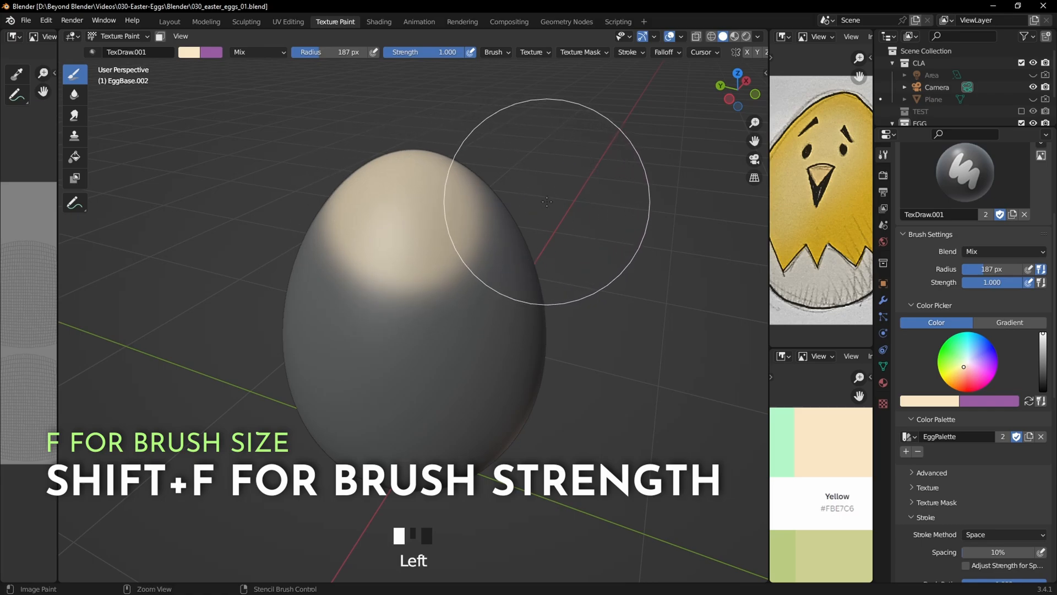
key("ctrl+z")
Step: Reduce the brush radius to 47 px, try a winding stroke across the egg's front, and undo it
key("f")
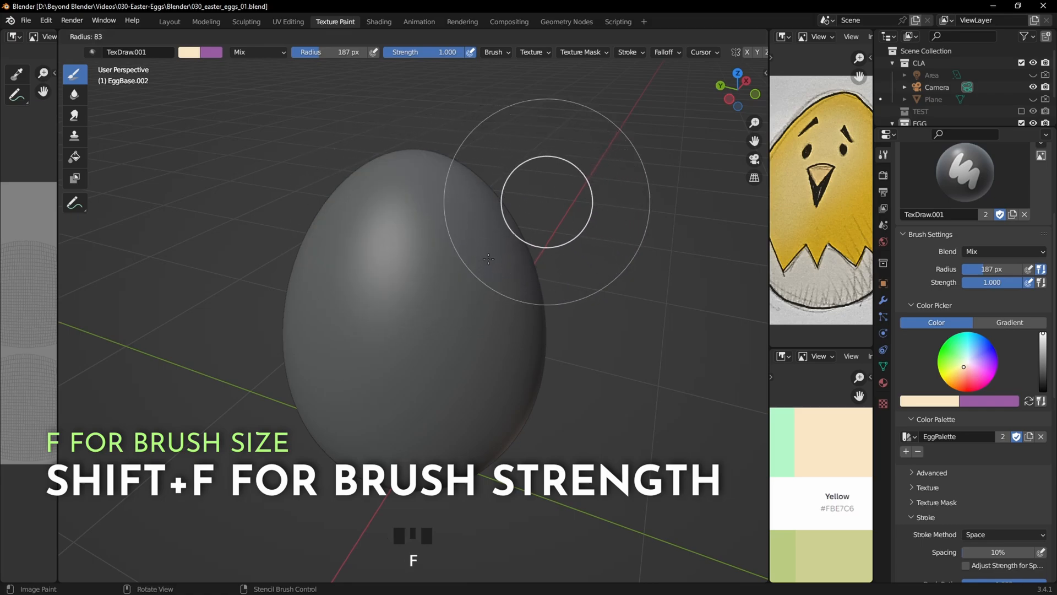
left_click(472, 279)
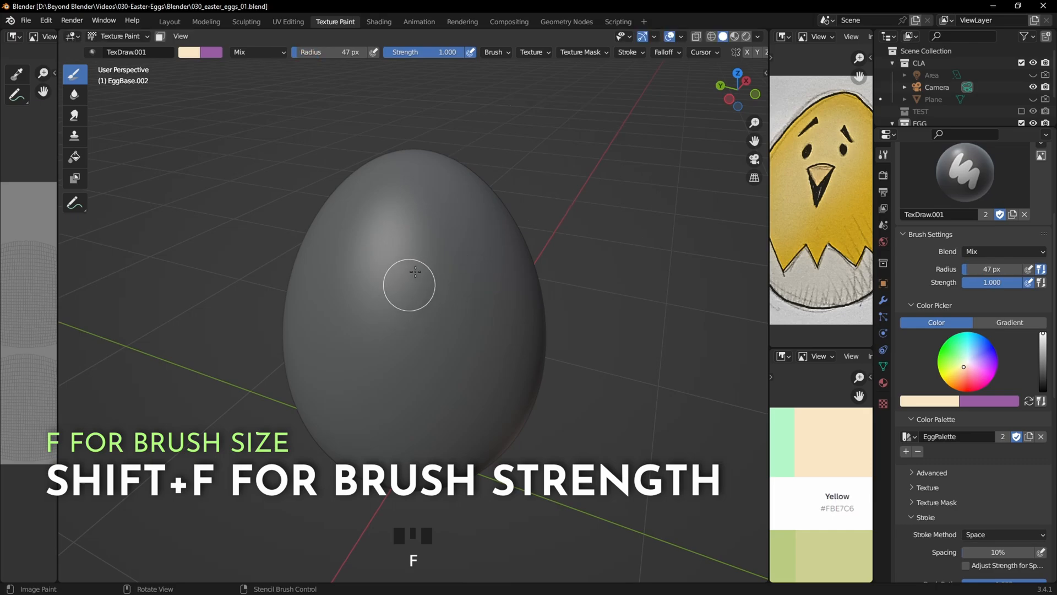
mouse_move(425, 237)
left_mouse_down()
mouse_move(484, 309)
mouse_move(425, 431)
mouse_move(330, 279)
mouse_move(478, 263)
left_mouse_up()
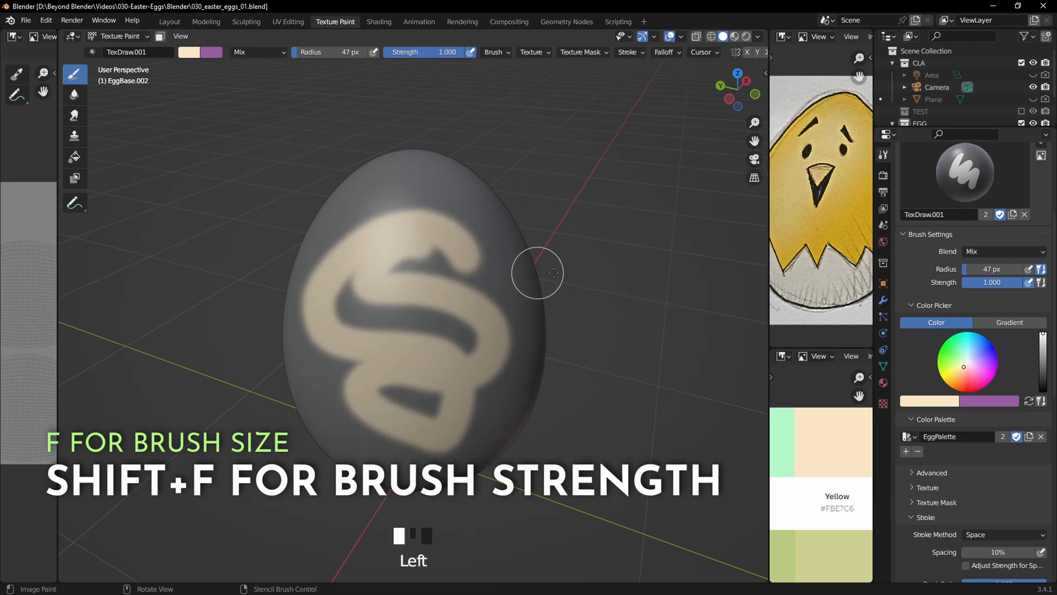
key("ctrl+z")
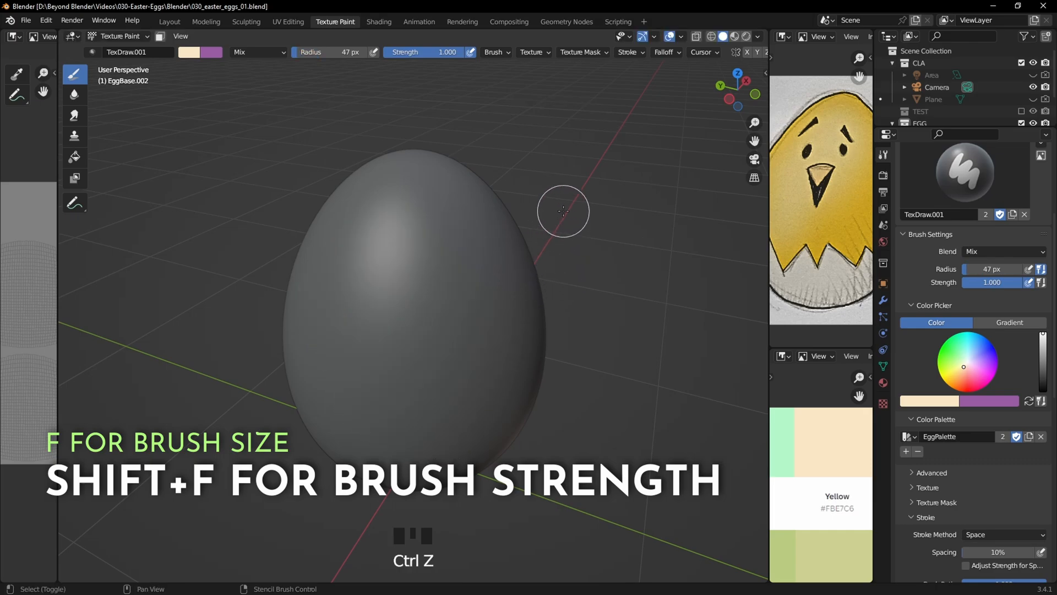
Step: Lower the brush strength to 0.152, try a faint stroke on the egg, and undo it
key("shift+f")
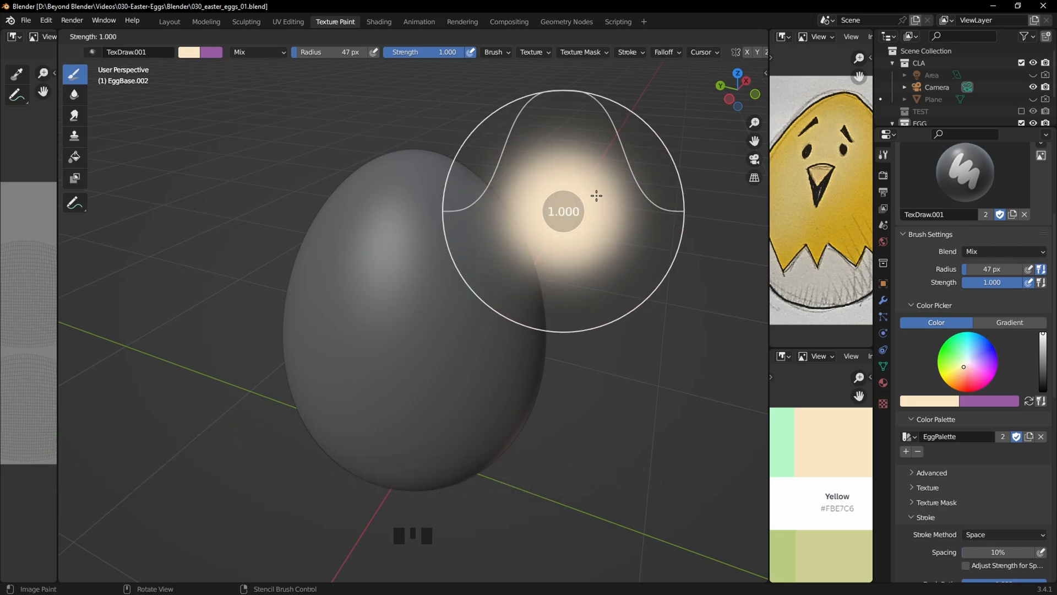
left_click(482, 220)
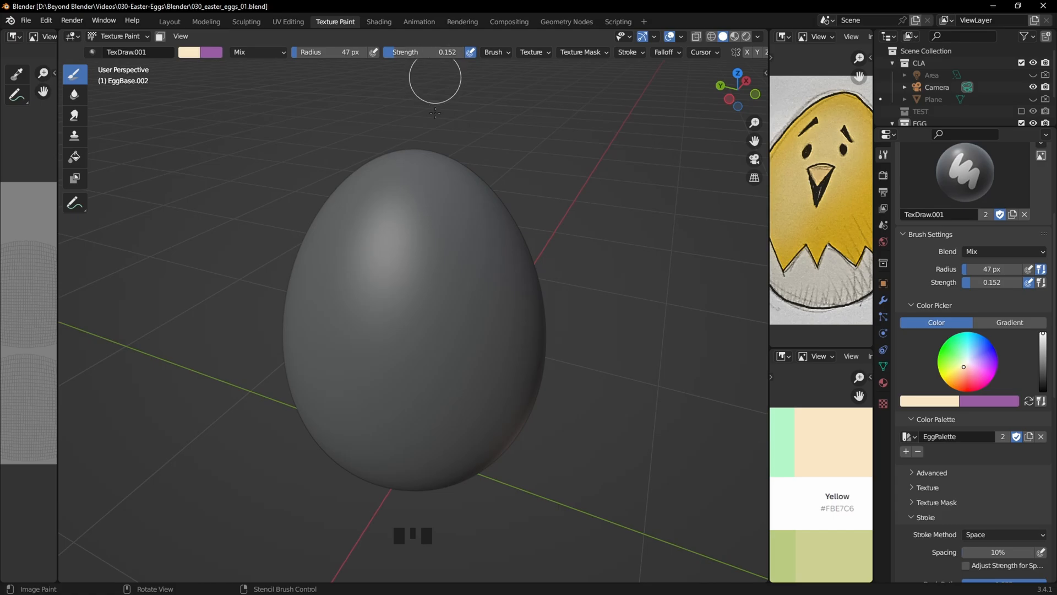
mouse_move(436, 247)
left_mouse_down()
mouse_move(365, 260)
mouse_move(352, 342)
mouse_move(362, 356)
mouse_move(330, 248)
mouse_move(408, 328)
left_mouse_up()
key("ctrl+z")
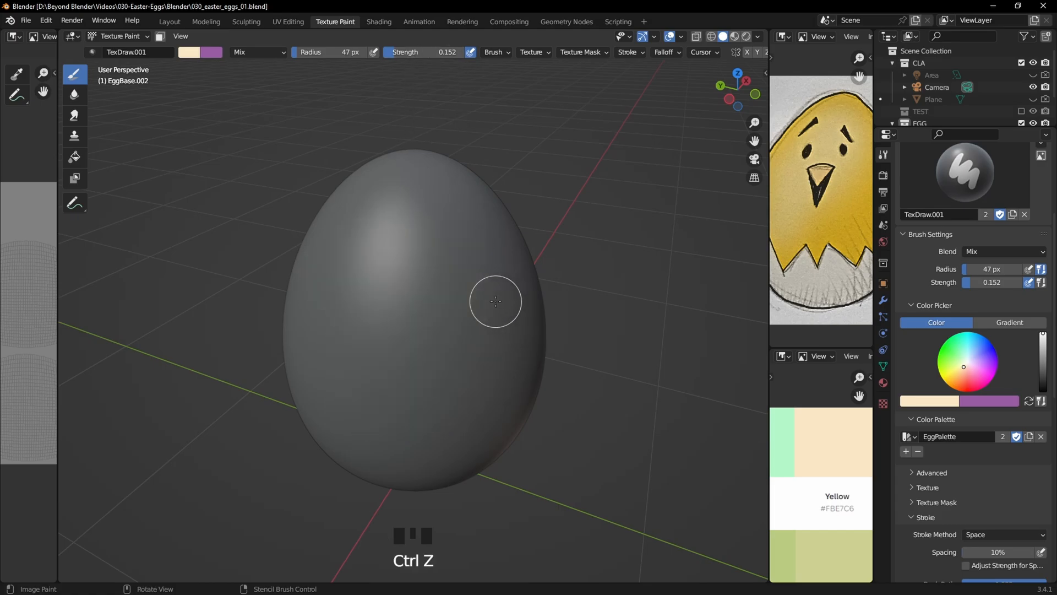
Step: Restore the brush strength to 1.000, try an S-shaped stroke on the egg, and undo it
key("shift+f")
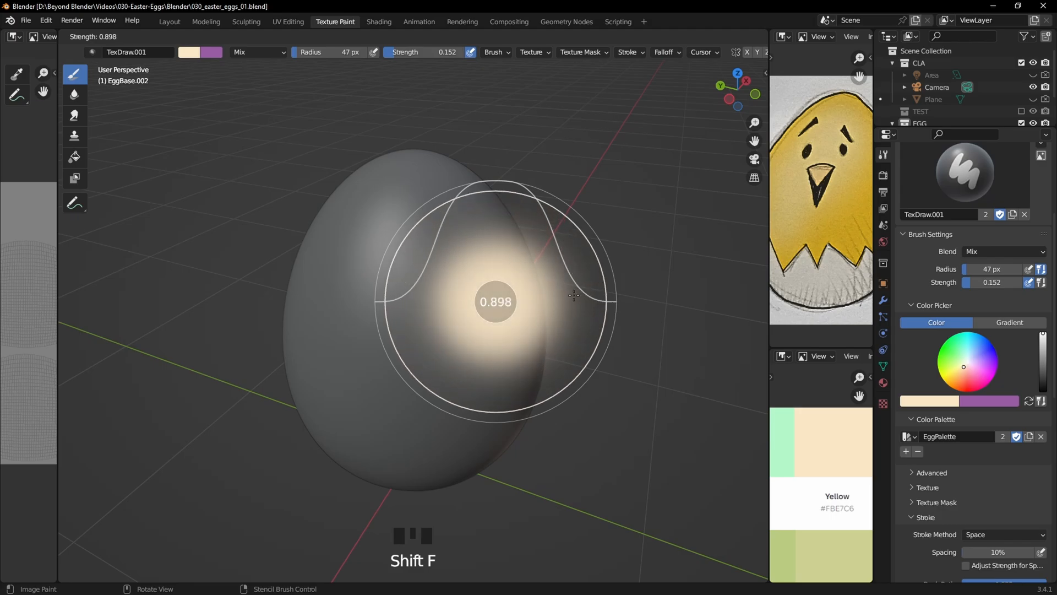
left_click(606, 291)
mouse_move(483, 282)
left_mouse_down()
mouse_move(345, 288)
mouse_move(413, 411)
left_mouse_up()
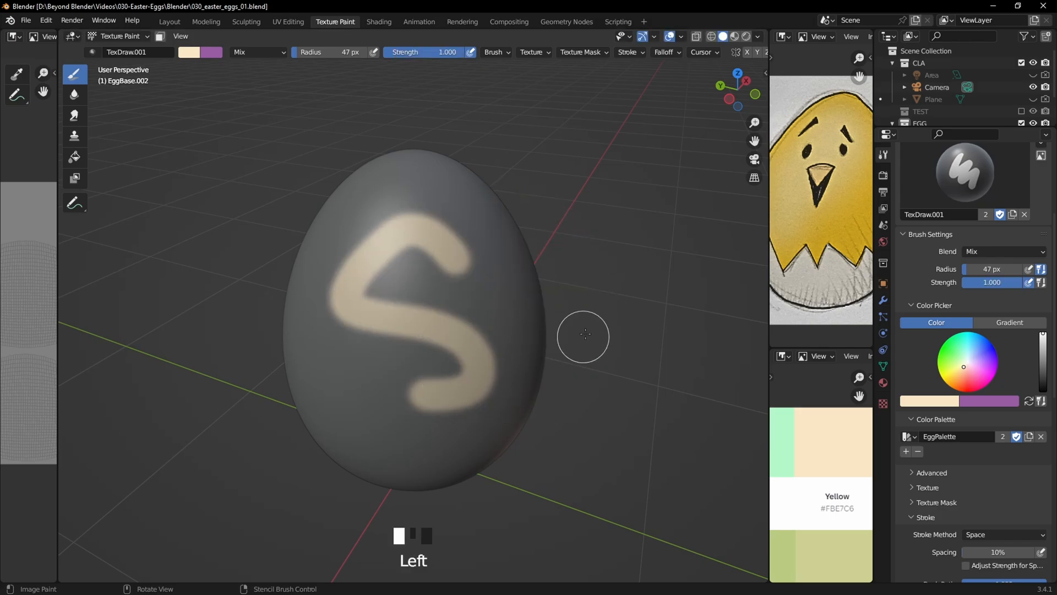
key("ctrl+z")
key("ctrl+z")
key("ctrl+z")
Step: Expand the paint tool list to show tool names and paint a cream test blob on the egg's front
middle_click_drag(286, 132, 451, 201)
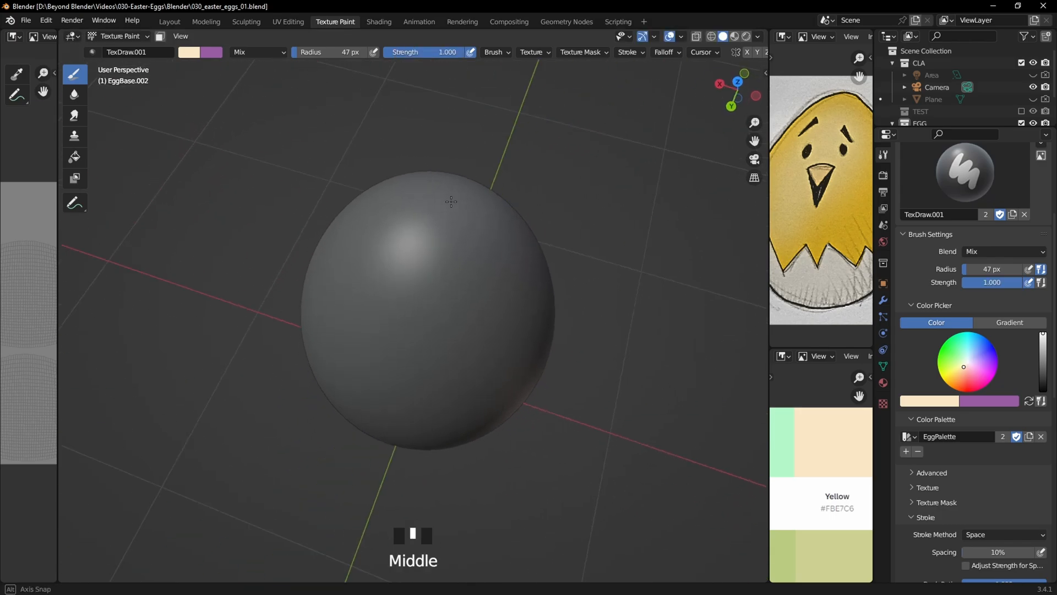
middle_click_drag(421, 289, 353, 222)
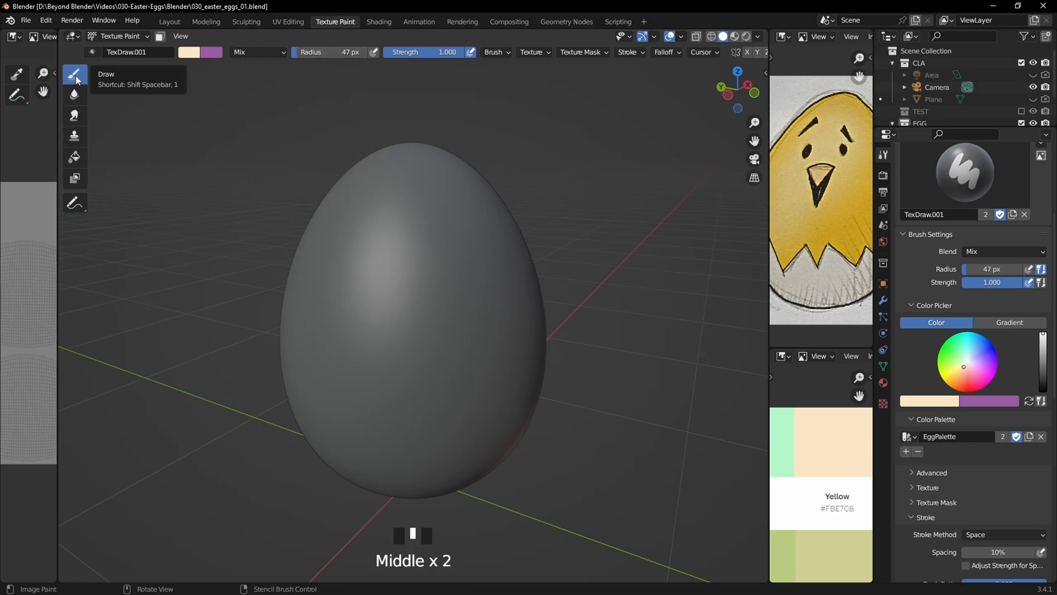
left_click_drag(87, 92, 147, 88)
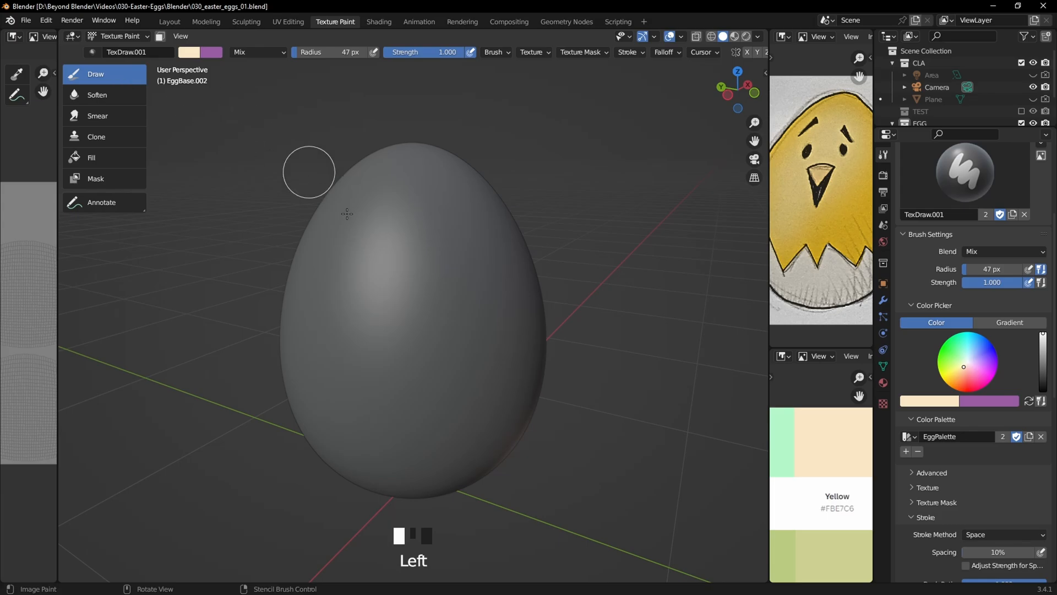
mouse_move(405, 264)
left_mouse_down()
mouse_move(366, 279)
mouse_move(365, 297)
mouse_move(425, 243)
mouse_move(419, 226)
left_mouse_up()
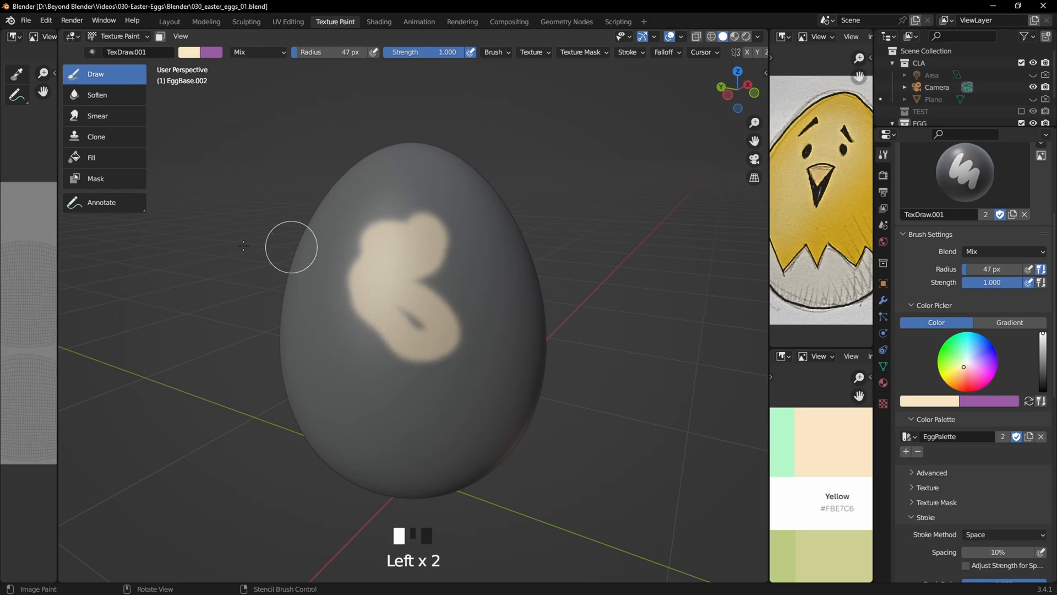
Step: Soften the lower edges of the cream blob with the Soften tool
left_click(110, 101)
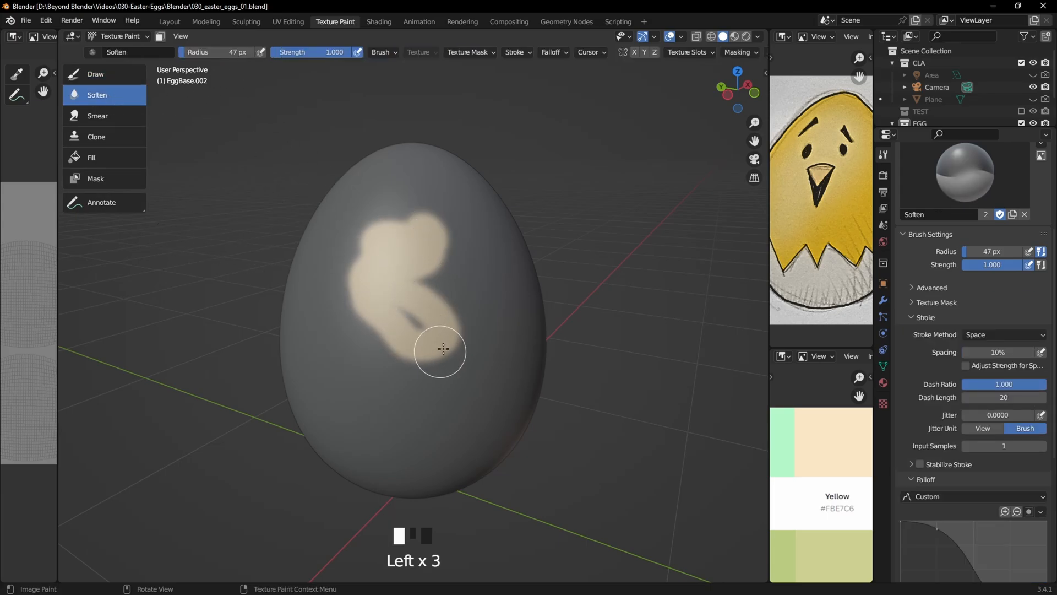
mouse_move(435, 344)
left_mouse_down()
mouse_move(439, 274)
mouse_move(463, 313)
left_mouse_up()
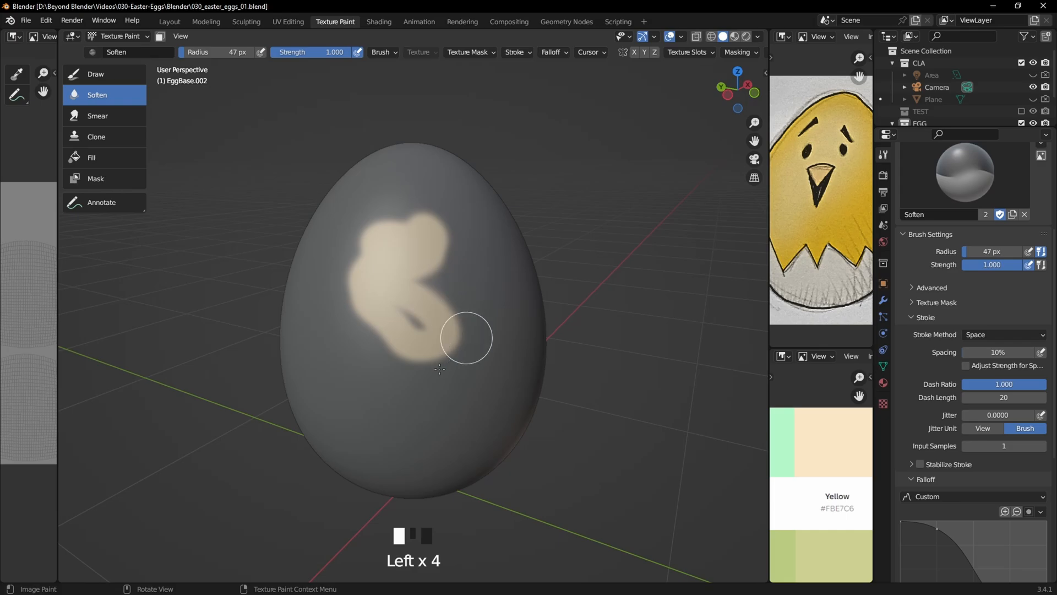
mouse_move(440, 369)
left_mouse_down()
mouse_move(385, 341)
mouse_move(462, 321)
mouse_move(442, 334)
mouse_move(471, 302)
mouse_move(397, 324)
mouse_move(441, 351)
mouse_move(421, 326)
mouse_move(422, 358)
left_mouse_up()
scroll(443, 333, "up", 2)
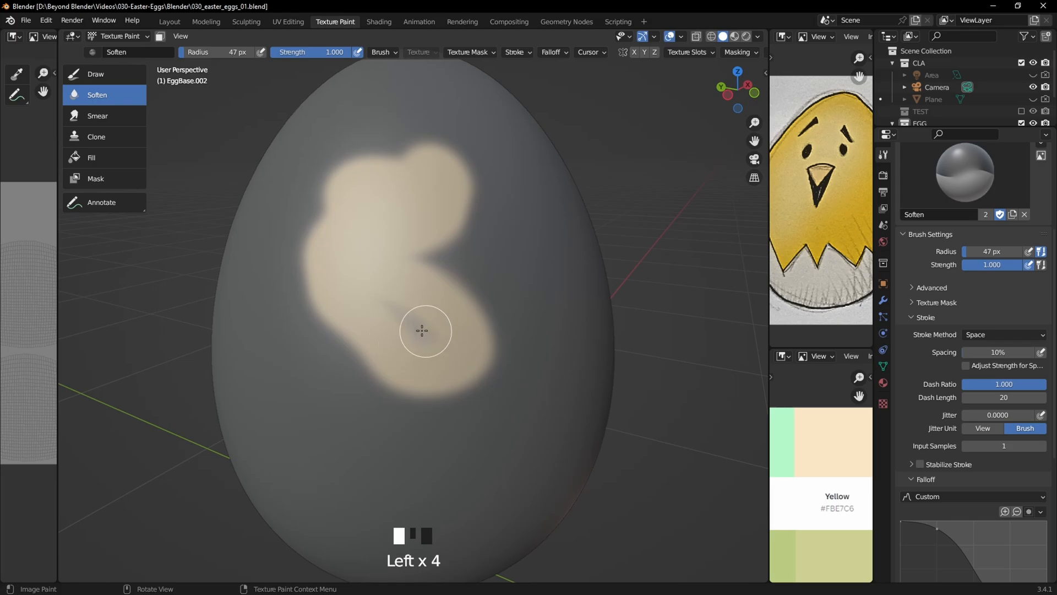
Step: Smear the edges of the cream blob outward on all sides into feathery spikes with the Smear tool
left_click(100, 123)
left_click_drag(393, 380, 378, 391)
left_click_drag(392, 382, 377, 393)
mouse_move(391, 382)
left_mouse_down()
mouse_move(378, 394)
mouse_move(330, 386)
mouse_move(322, 343)
mouse_move(236, 304)
left_mouse_up()
mouse_move(462, 296)
left_mouse_down()
mouse_move(501, 265)
mouse_move(531, 281)
left_mouse_up()
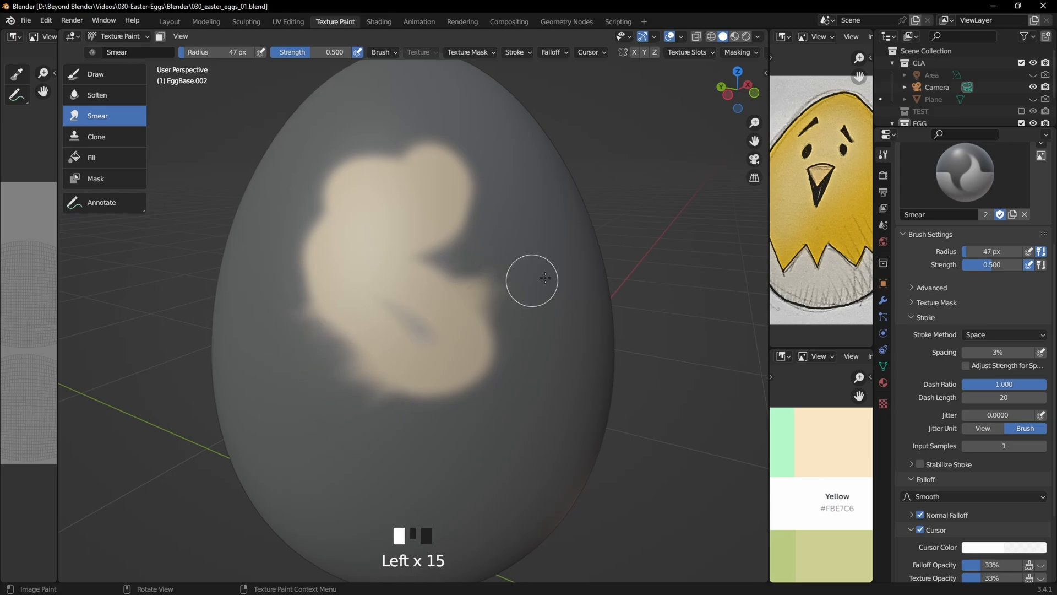
left_click_drag(485, 319, 549, 304)
left_click_drag(500, 335, 547, 335)
left_click_drag(491, 352, 533, 363)
left_click_drag(488, 374, 519, 401)
left_click_drag(468, 383, 486, 423)
mouse_move(447, 391)
left_mouse_down()
mouse_move(462, 425)
mouse_move(408, 406)
left_mouse_up()
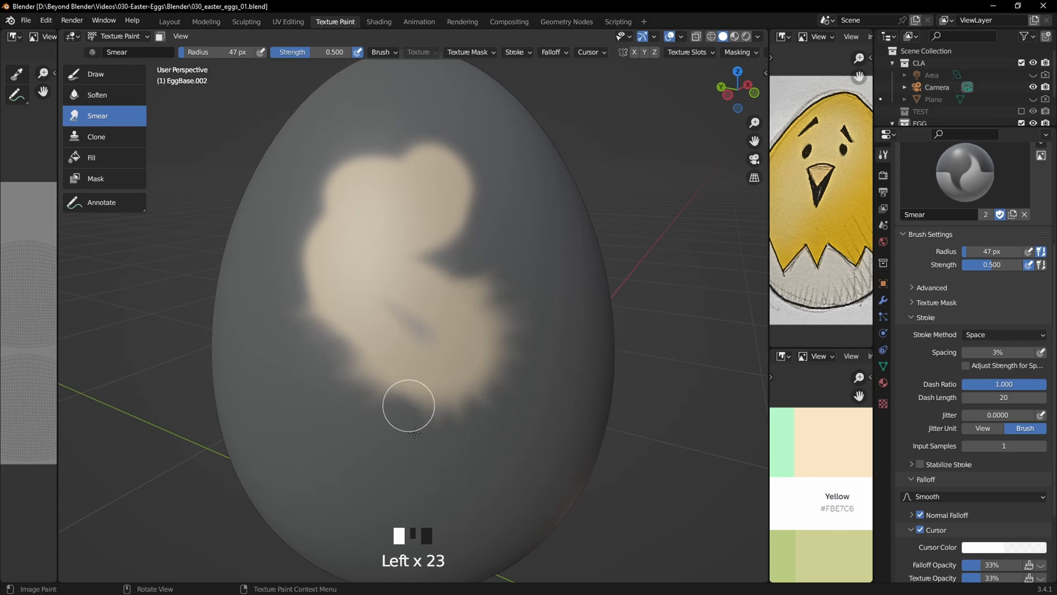
mouse_move(436, 365)
left_mouse_down()
mouse_move(475, 433)
mouse_move(453, 384)
left_mouse_up()
mouse_move(507, 406)
left_mouse_down()
mouse_move(472, 371)
mouse_move(486, 349)
left_mouse_up()
left_click_drag(406, 159, 402, 94)
mouse_move(438, 157)
left_mouse_down()
mouse_move(451, 90)
mouse_move(475, 123)
left_mouse_up()
mouse_move(458, 172)
left_mouse_down()
mouse_move(493, 149)
mouse_move(495, 177)
left_mouse_up()
mouse_move(485, 221)
left_mouse_down()
mouse_move(461, 212)
mouse_move(420, 272)
mouse_move(527, 258)
left_mouse_up()
left_click(757, 40)
left_click(689, 303)
left_click_drag(481, 218, 455, 202)
mouse_move(494, 148)
left_mouse_down()
mouse_move(468, 173)
mouse_move(445, 175)
left_mouse_up()
left_click_drag(427, 147, 419, 181)
left_click_drag(434, 166, 449, 113)
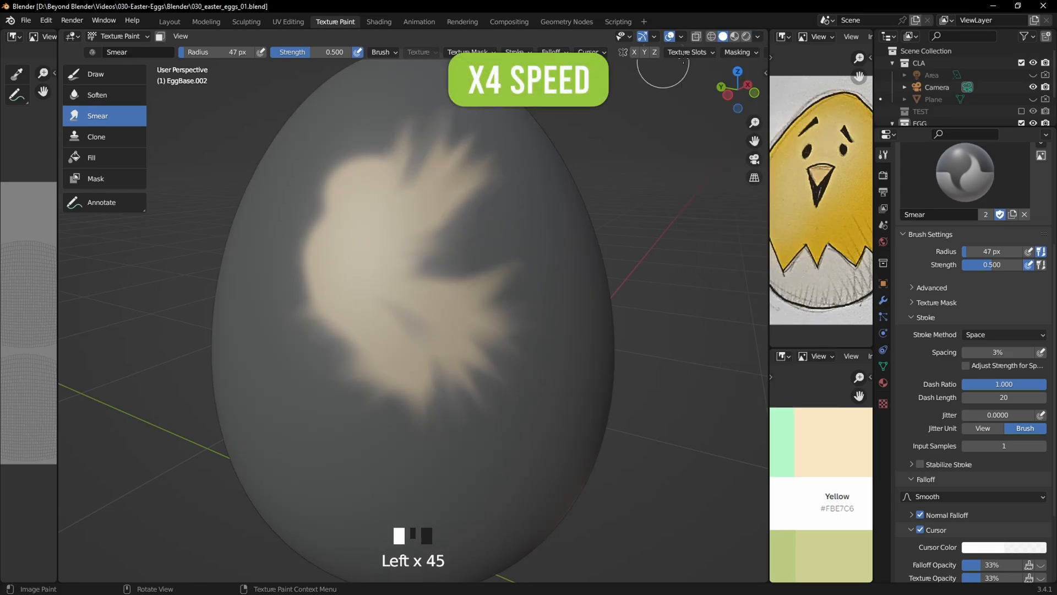
left_click(757, 37)
left_click_drag(451, 346, 496, 380)
left_click_drag(424, 335, 434, 368)
left_click_drag(380, 399, 392, 366)
left_click_drag(374, 342, 330, 389)
left_click_drag(364, 317, 297, 337)
left_click_drag(292, 298, 325, 292)
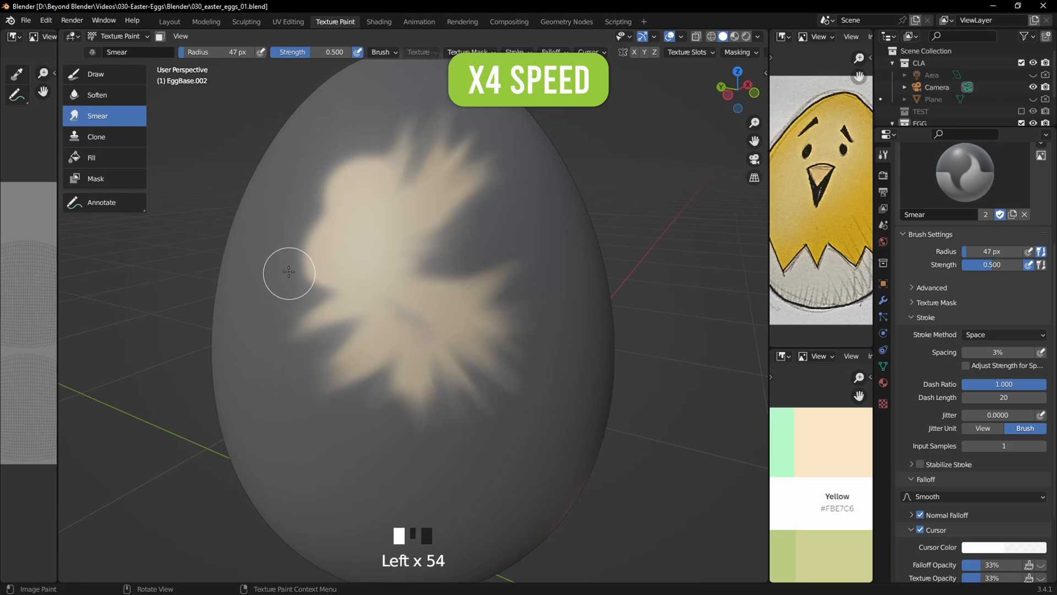
left_click_drag(303, 212, 344, 219)
left_click_drag(347, 242, 295, 236)
left_click(758, 37)
Step: Enlarge the Smear brush radius to 127 px and pull a broad streak from the blob's upper part
middle_click_drag(469, 275, 493, 300)
scroll(462, 290, "down", 1)
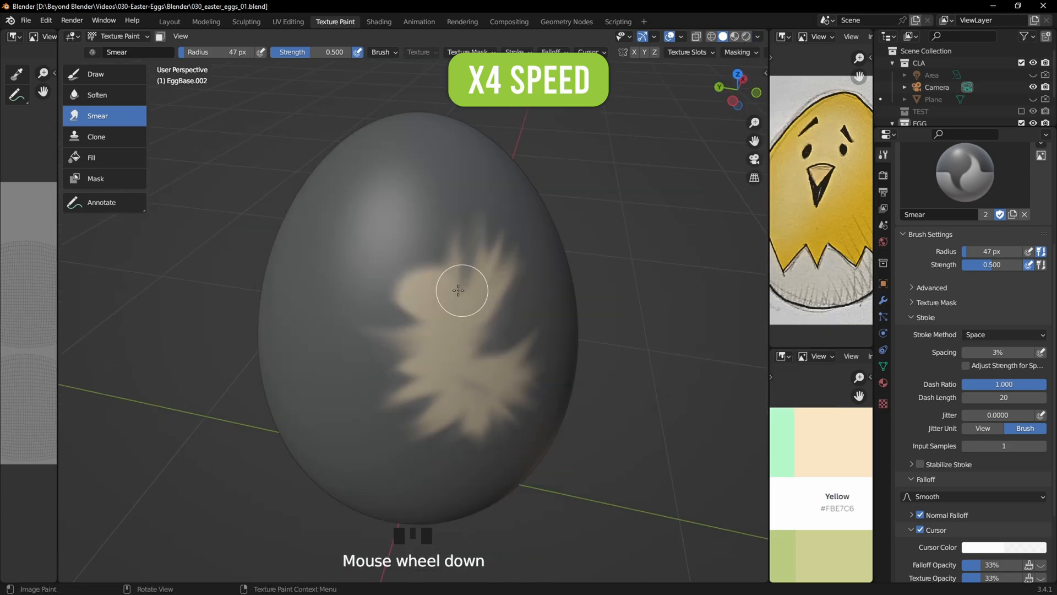
key("f")
left_click(522, 290)
left_click_drag(382, 214, 358, 193)
left_click_drag(416, 275, 358, 226)
left_click_drag(405, 265, 347, 217)
left_click_drag(371, 295, 429, 295)
Step: Try painting over parts of the cream blob with the Clone tool, undoing the strokes
middle_click_drag(440, 286, 409, 270)
left_click(109, 137)
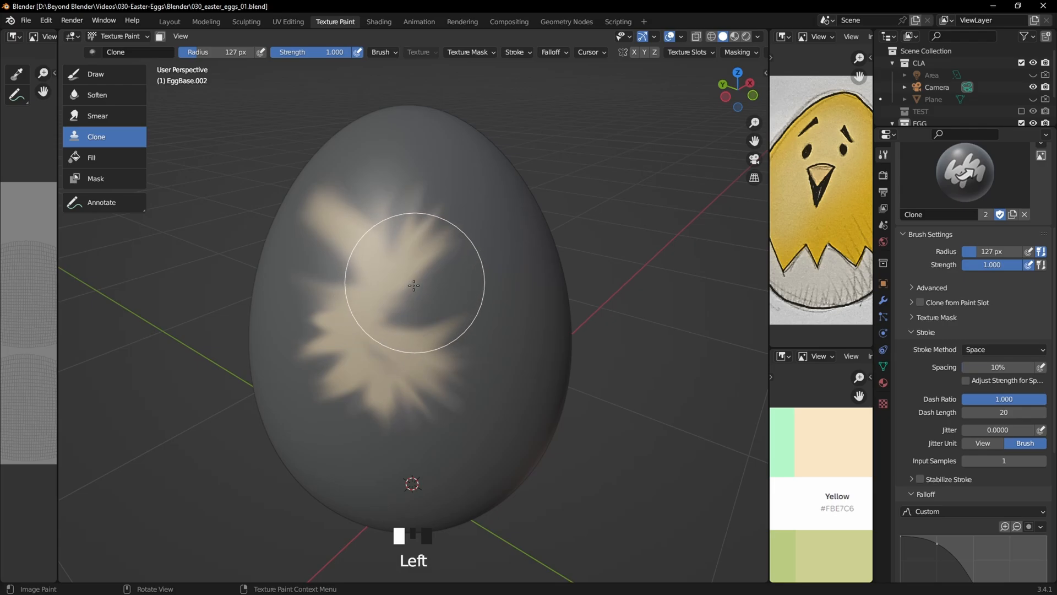
mouse_move(416, 269)
left_mouse_down()
mouse_move(439, 264)
mouse_move(444, 220)
mouse_move(384, 200)
mouse_move(366, 252)
mouse_move(373, 349)
mouse_move(440, 406)
left_mouse_up()
key("ctrl+z")
key("ctrl+z")
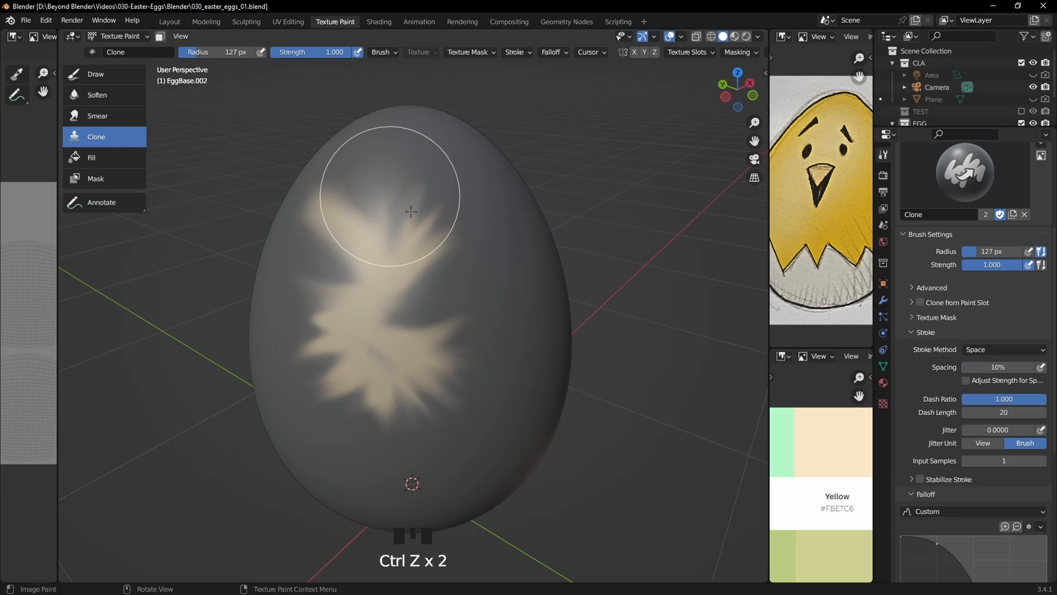
mouse_move(438, 366)
left_mouse_down()
mouse_move(437, 378)
mouse_move(465, 373)
left_mouse_up()
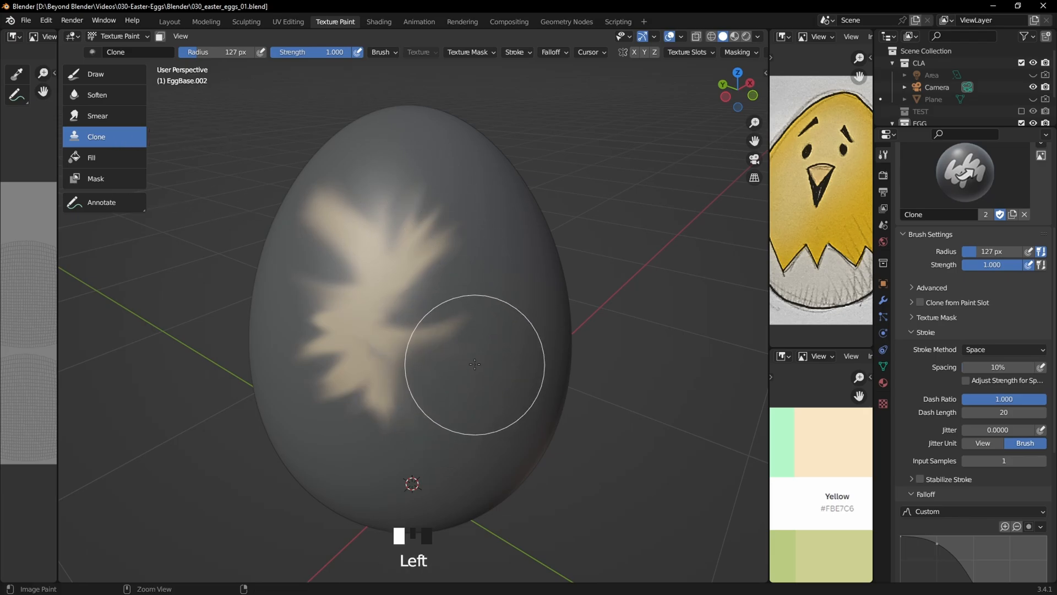
key("ctrl+z")
Step: Fill the whole egg with the current light green using the Fill tool
left_click(104, 160)
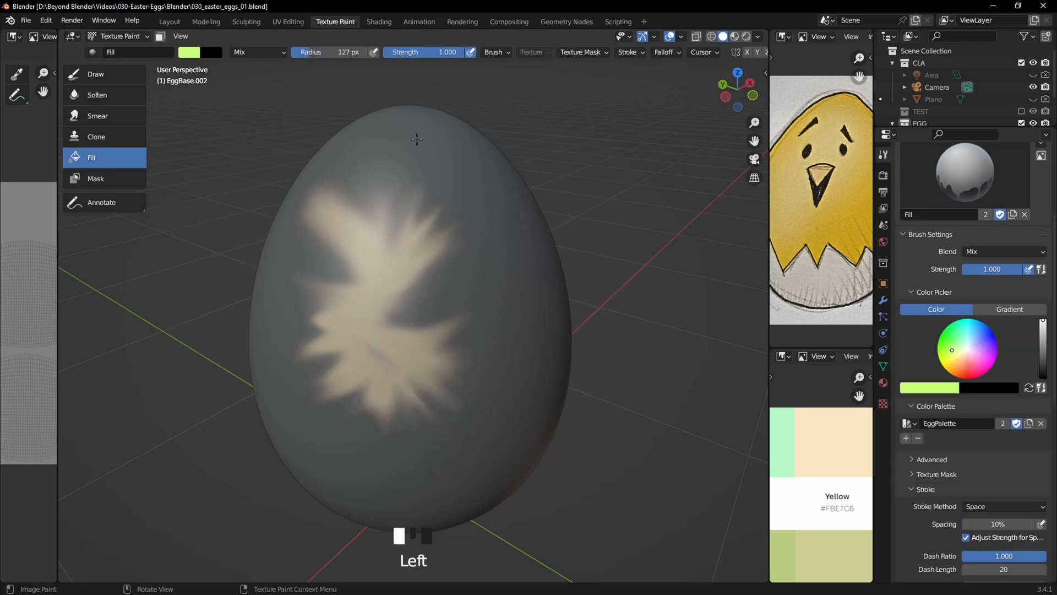
left_click(456, 230)
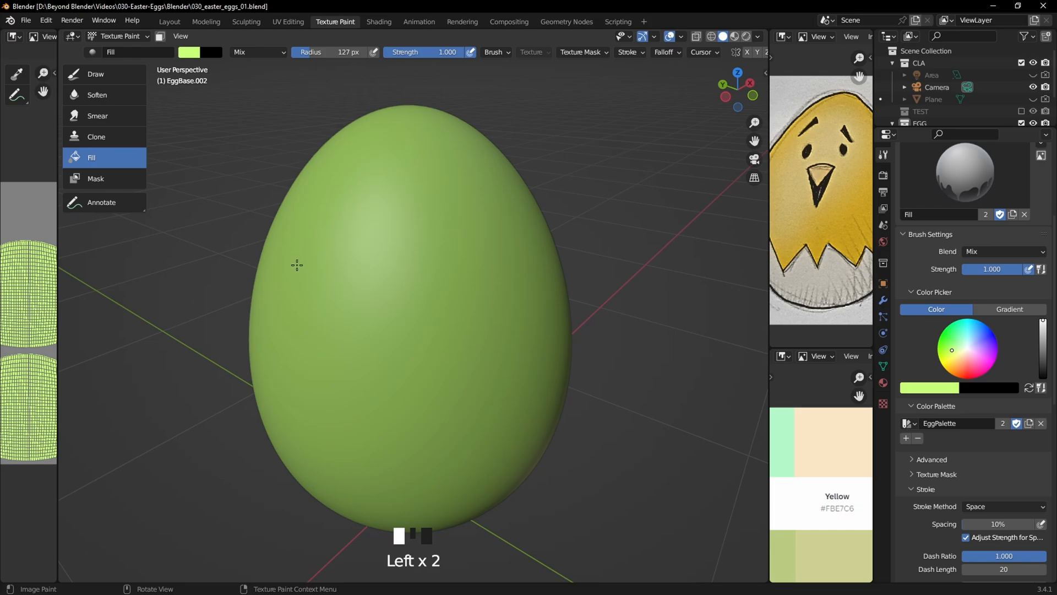
left_click(931, 393)
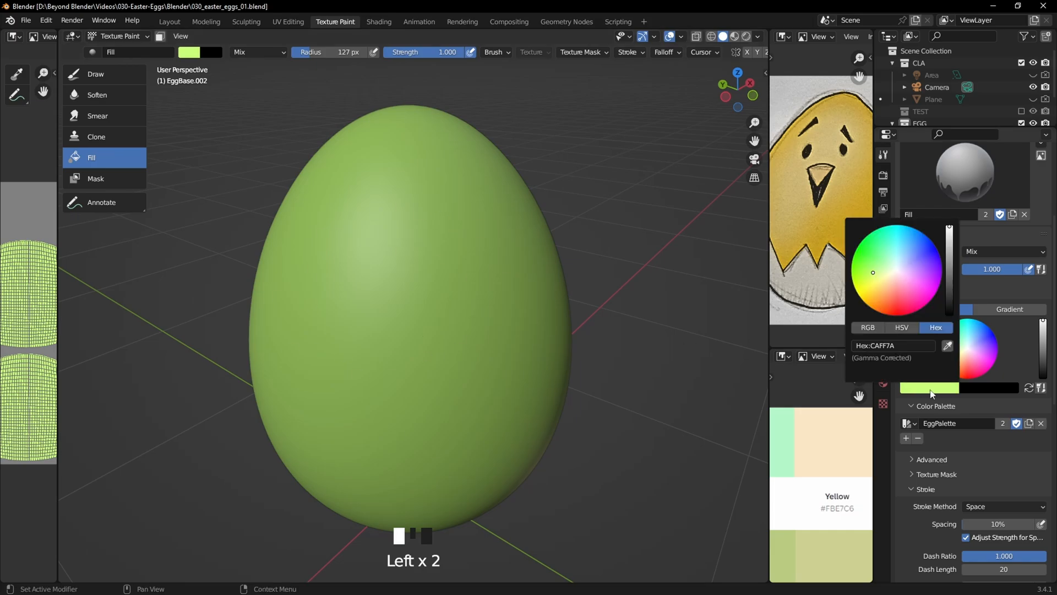
left_click(930, 395)
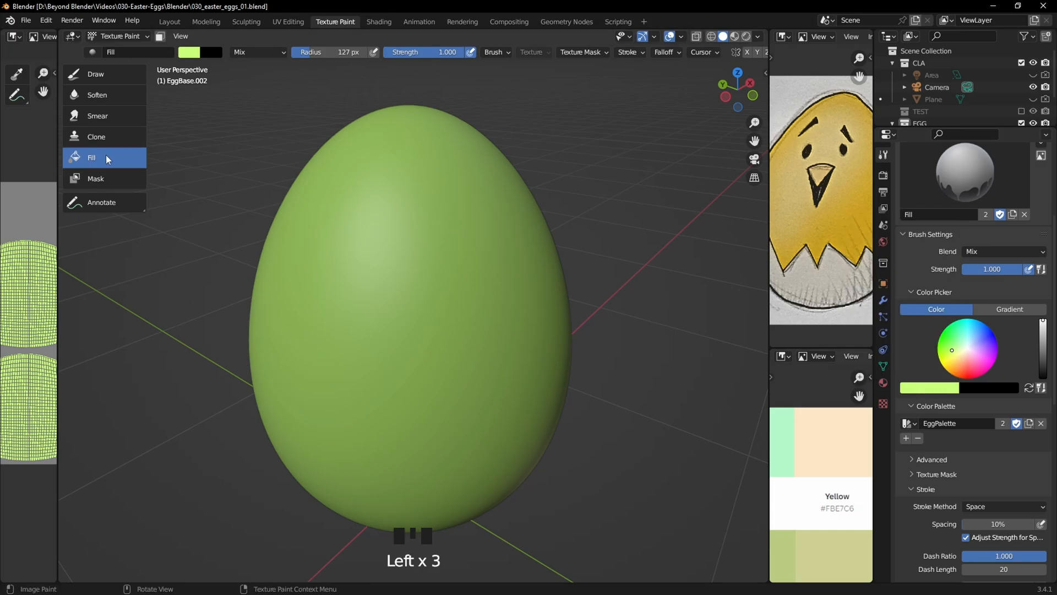
Step: Sample the cream Yellow swatch #FBE7C6 from the palette reference as the fill color and fill the egg with it
left_click(933, 393)
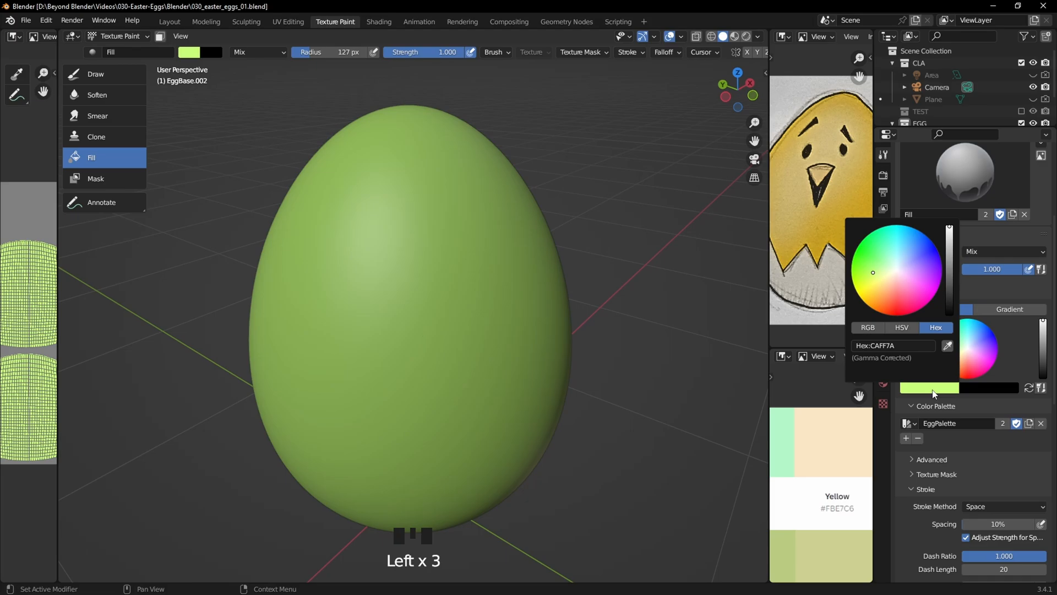
left_click(948, 346)
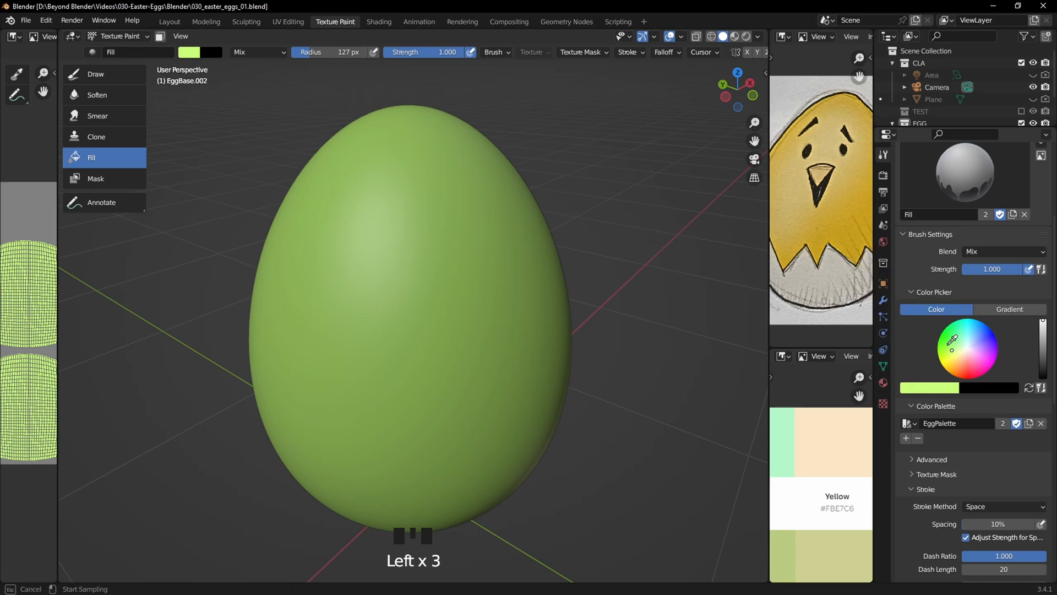
left_click(842, 438)
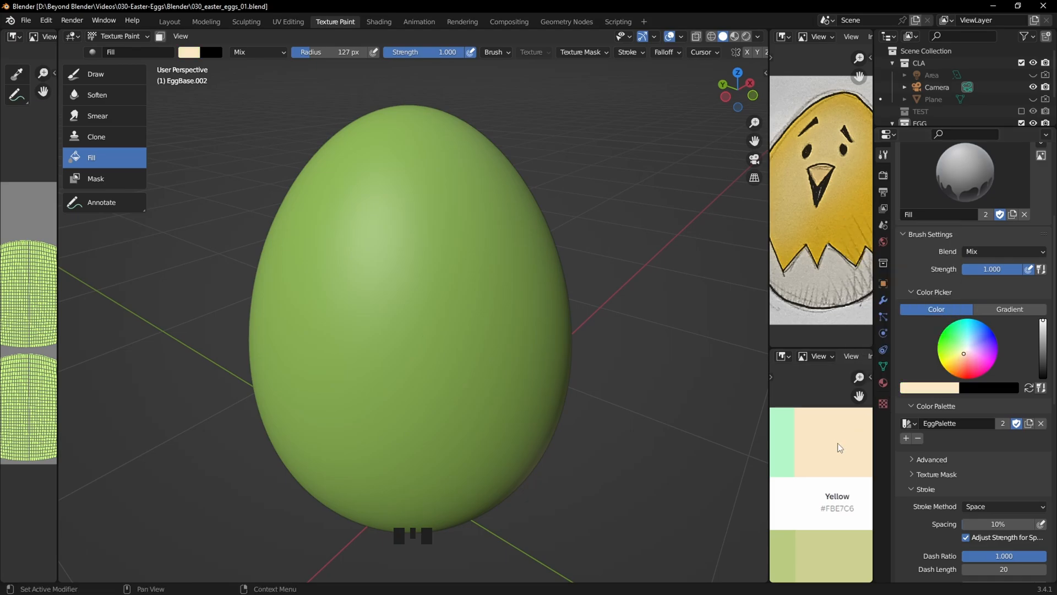
left_click(428, 285)
middle_click_drag(370, 294, 493, 267)
scroll(493, 267, "down", 2)
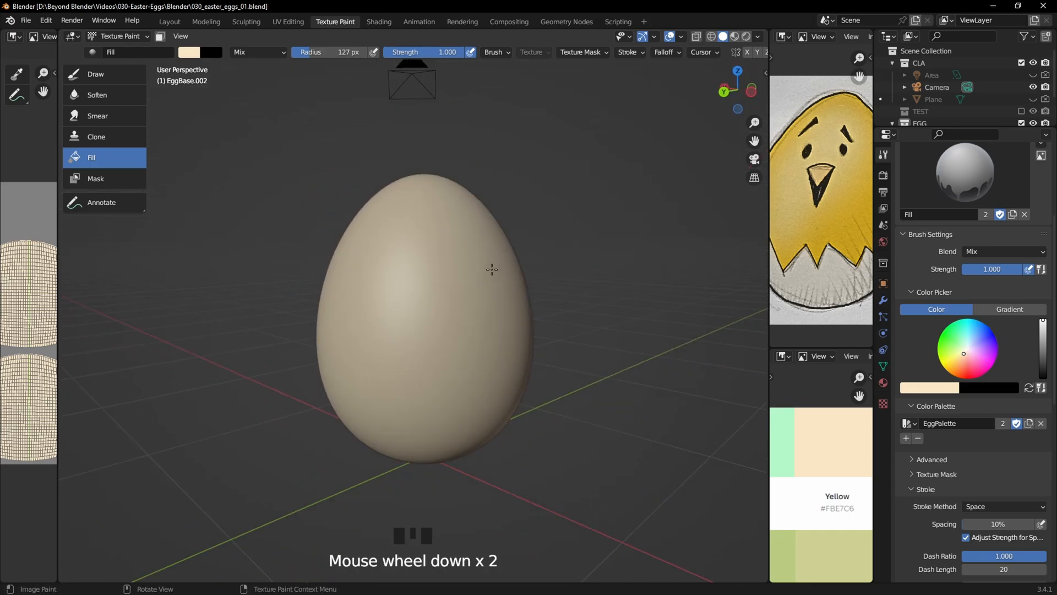
scroll(491, 269, "up", 1)
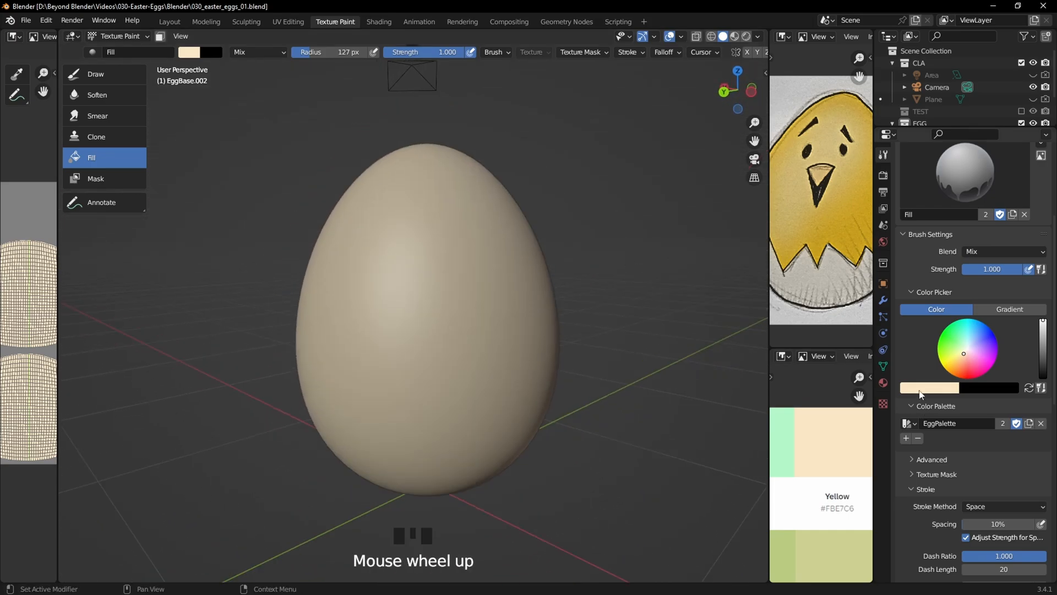
Step: Deepen the fill color to the warmer yellow #FBD973 and fill the egg with it
left_click(942, 388)
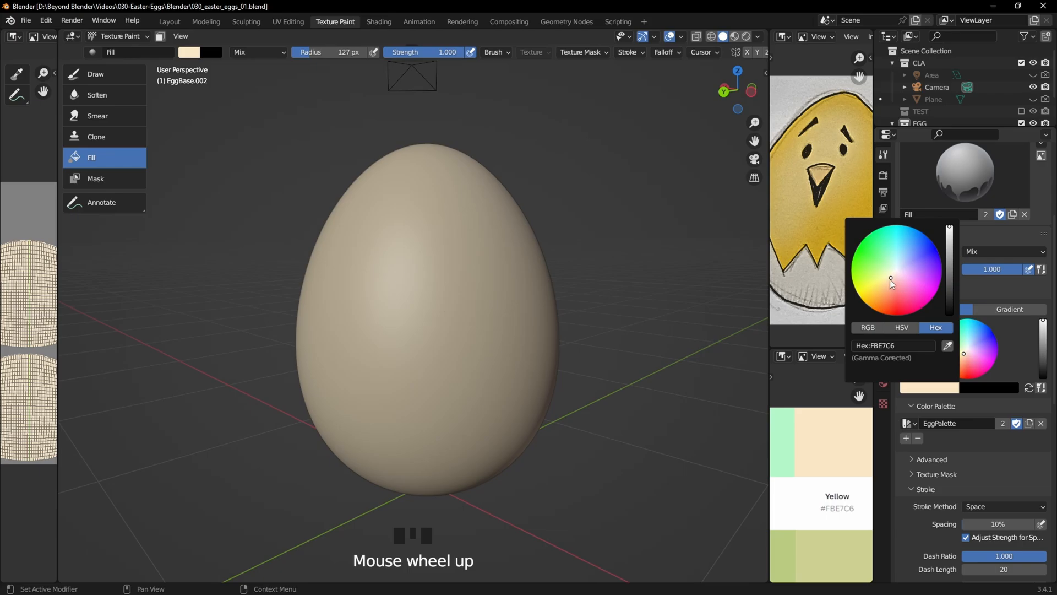
left_click_drag(889, 279, 885, 282)
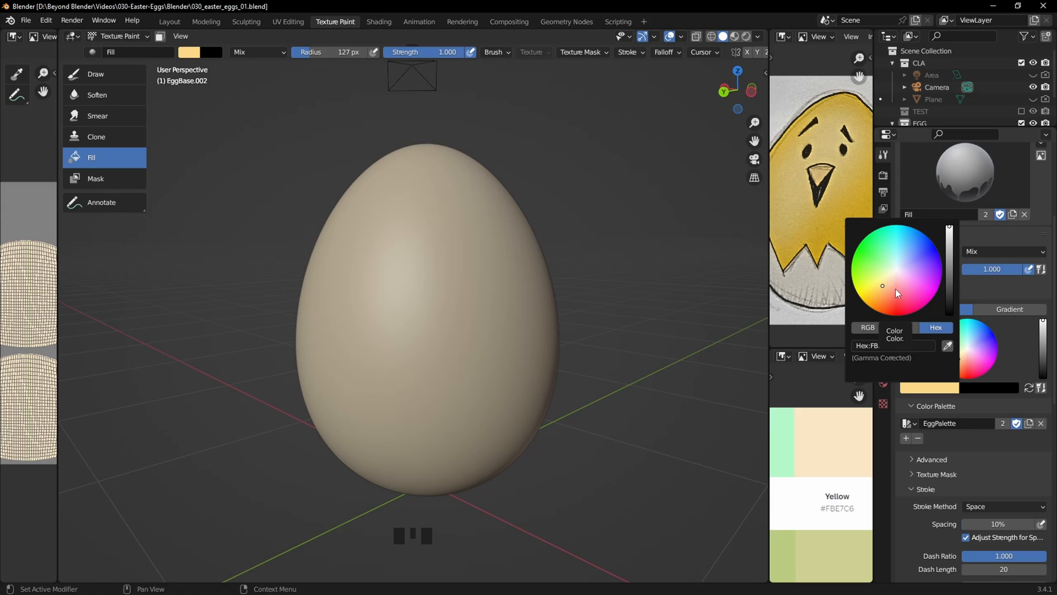
left_click_drag(880, 286, 884, 291)
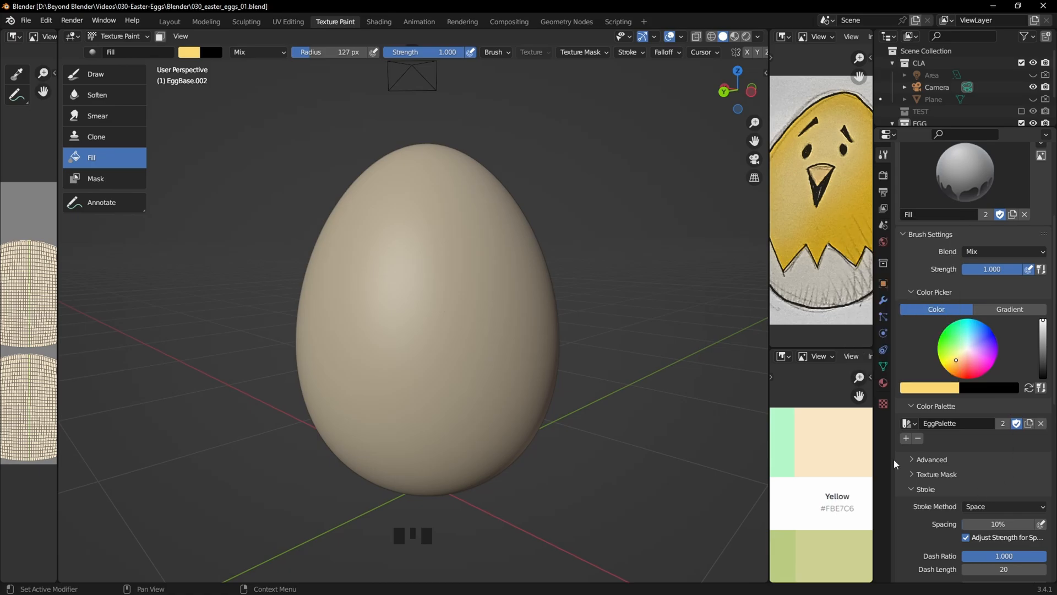
left_click(469, 292)
middle_click_drag(504, 326, 551, 329)
Step: Set the fill color to hue 0.135 and saturation 0.663, and refill the egg with this richer yellow
left_click(934, 389)
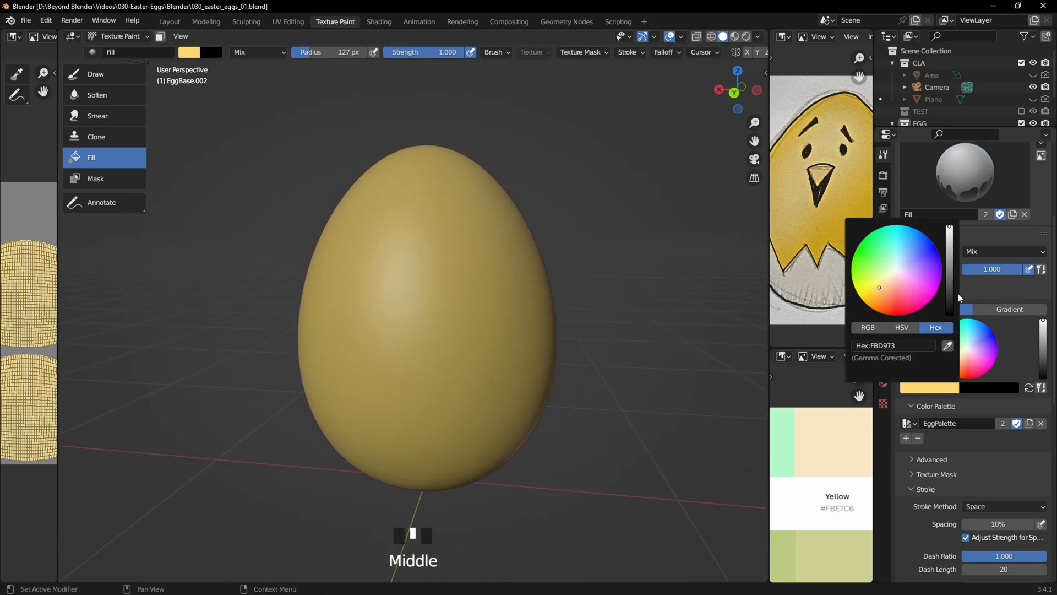
left_click(910, 328)
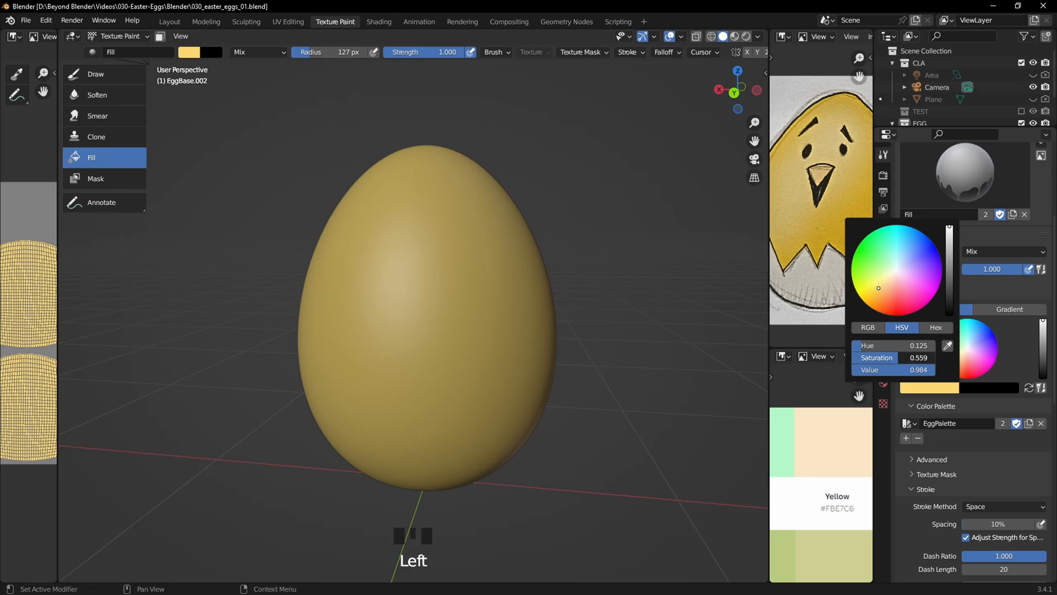
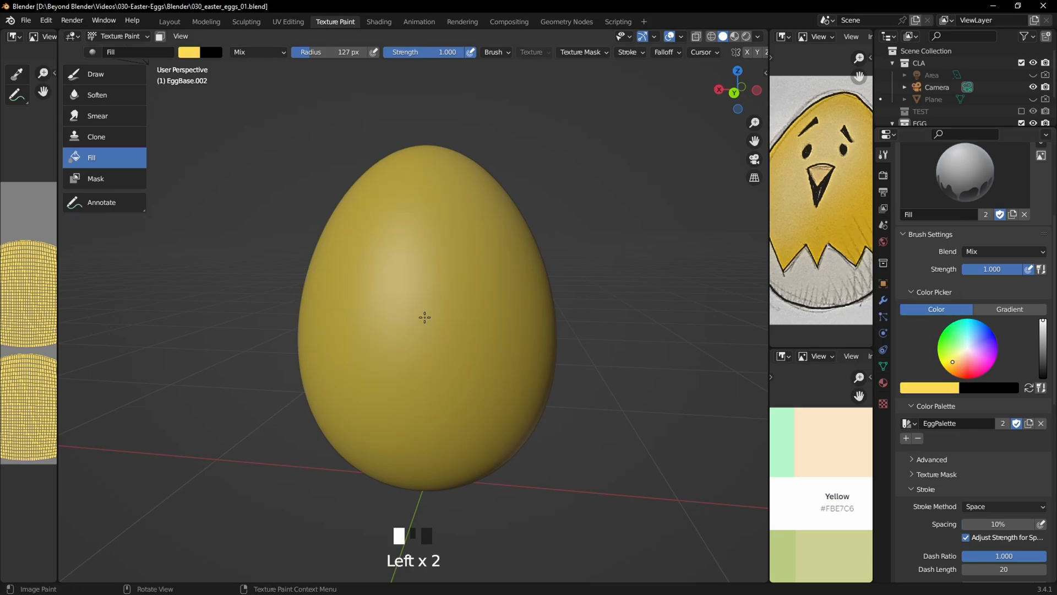
middle_click_drag(424, 316, 579, 170)
left_click(467, 309)
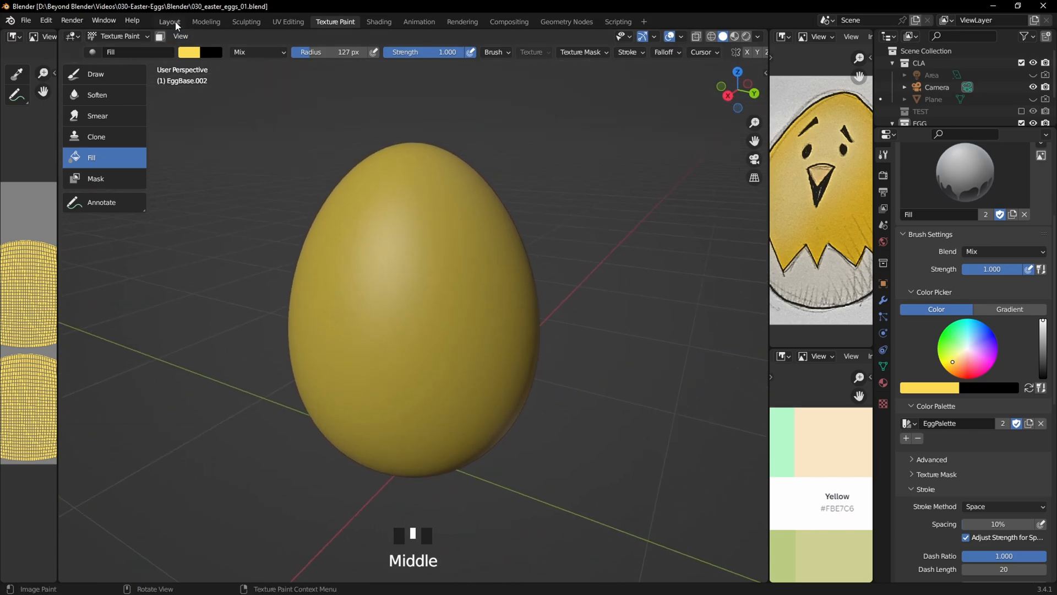
Step: Preview the yellow egg in rendered shading with Scene World turned off, and return to solid shading
middle_click_drag(432, 236, 436, 221)
left_click(758, 38)
left_click(759, 40)
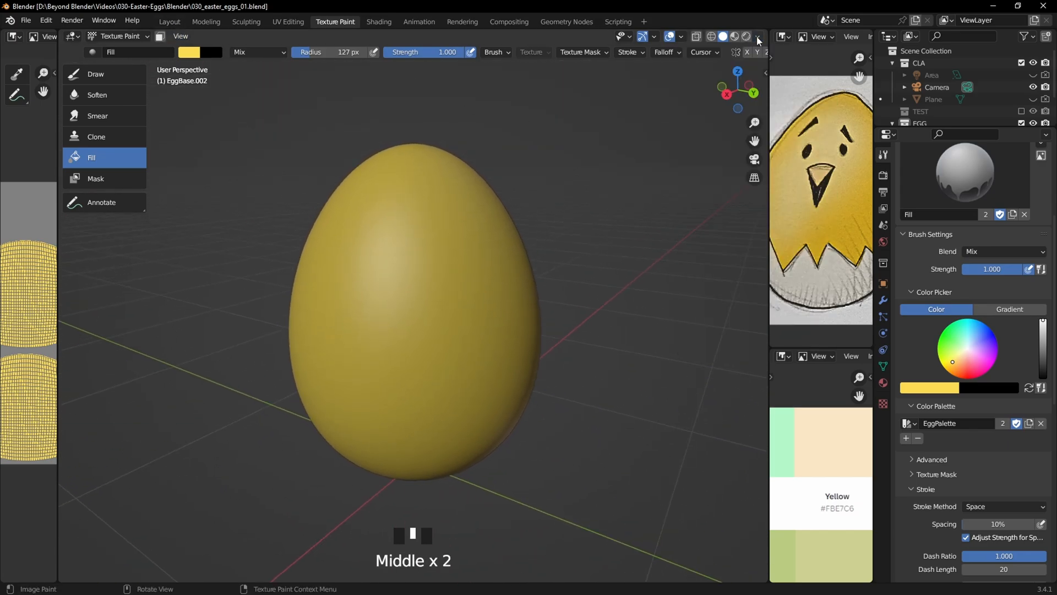
left_click(747, 36)
left_click(743, 37)
left_click(705, 108)
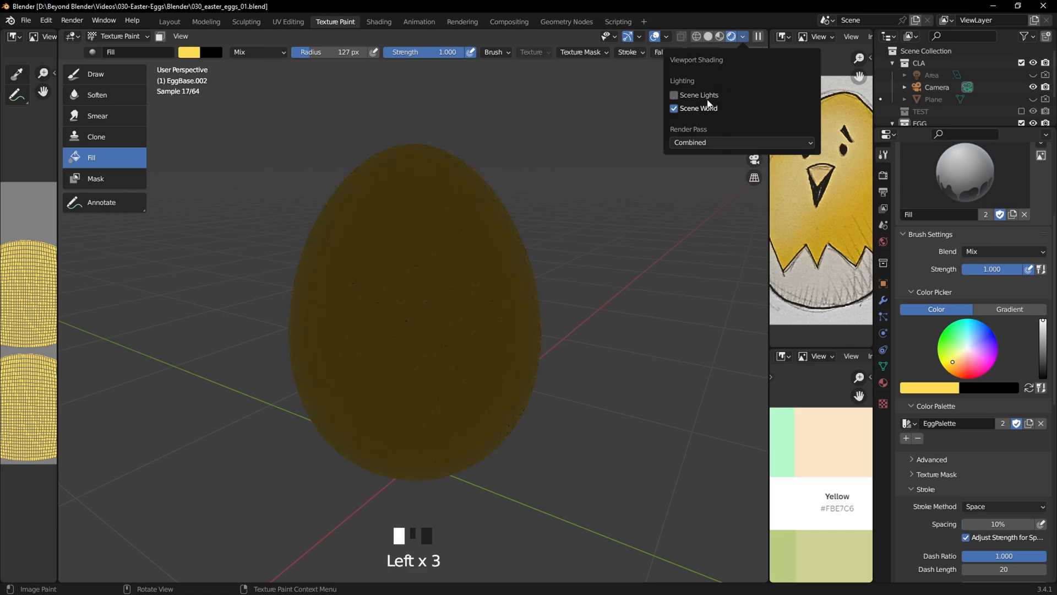
mouse_move(567, 231)
middle_mouse_down()
mouse_move(465, 235)
mouse_move(460, 223)
mouse_move(573, 221)
middle_mouse_up()
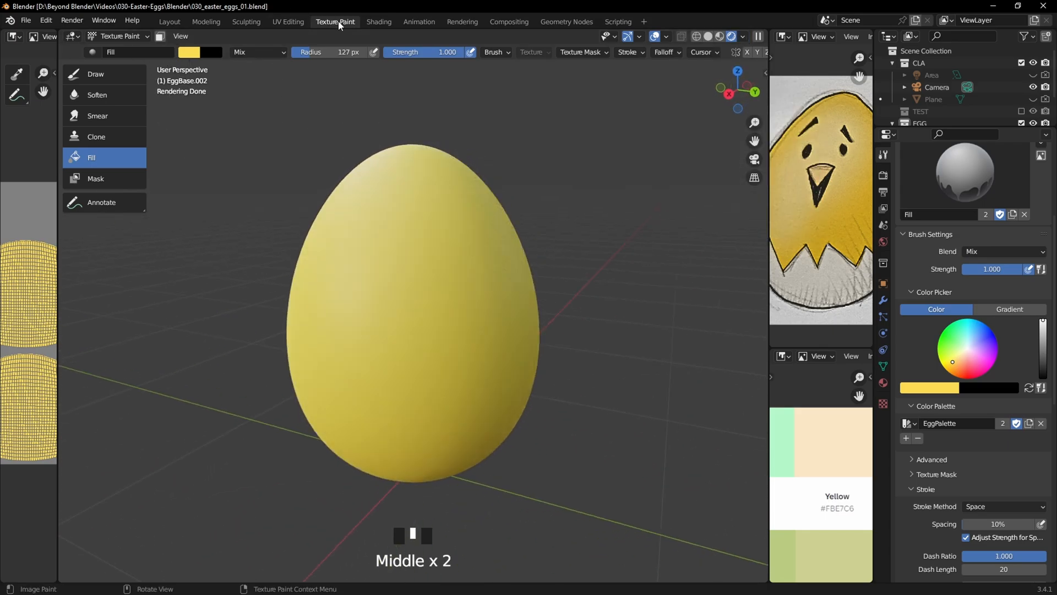
left_click(710, 37)
middle_click_drag(479, 224, 485, 273)
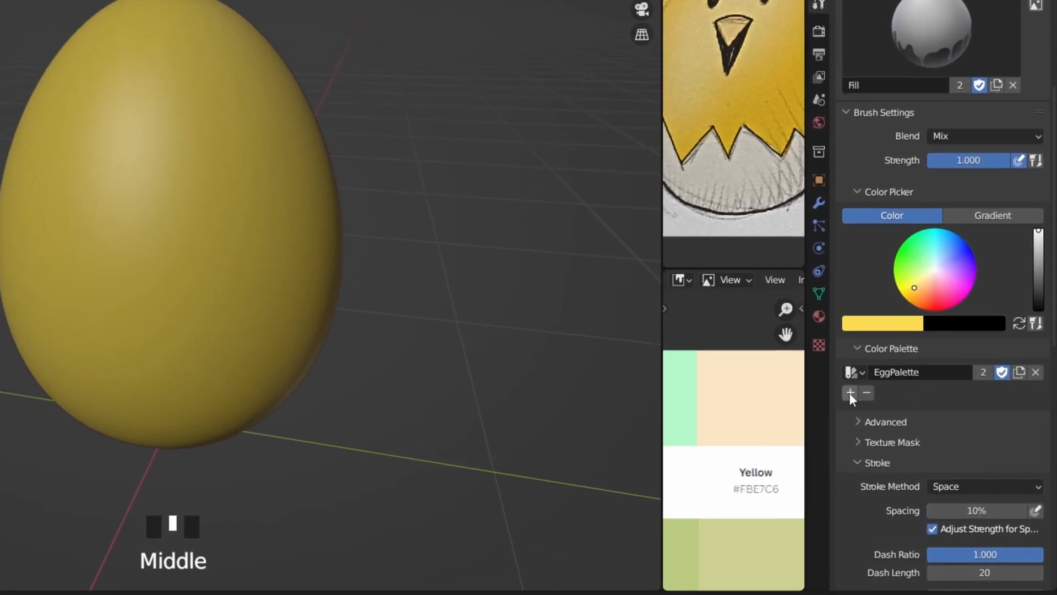
Step: Add the current yellow to the EggPalette color palette
left_click(906, 438)
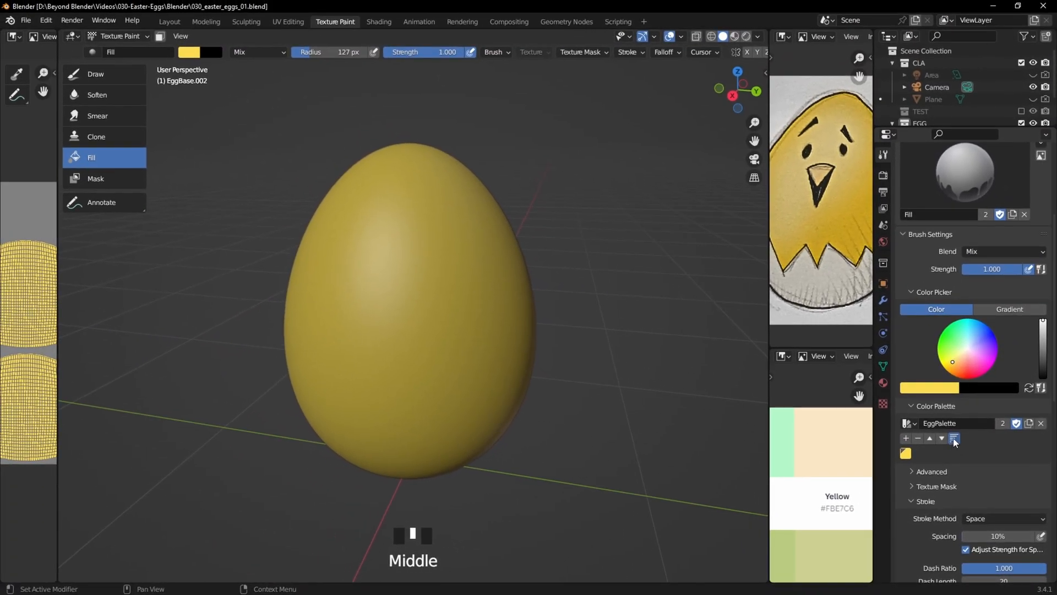
left_click(916, 392)
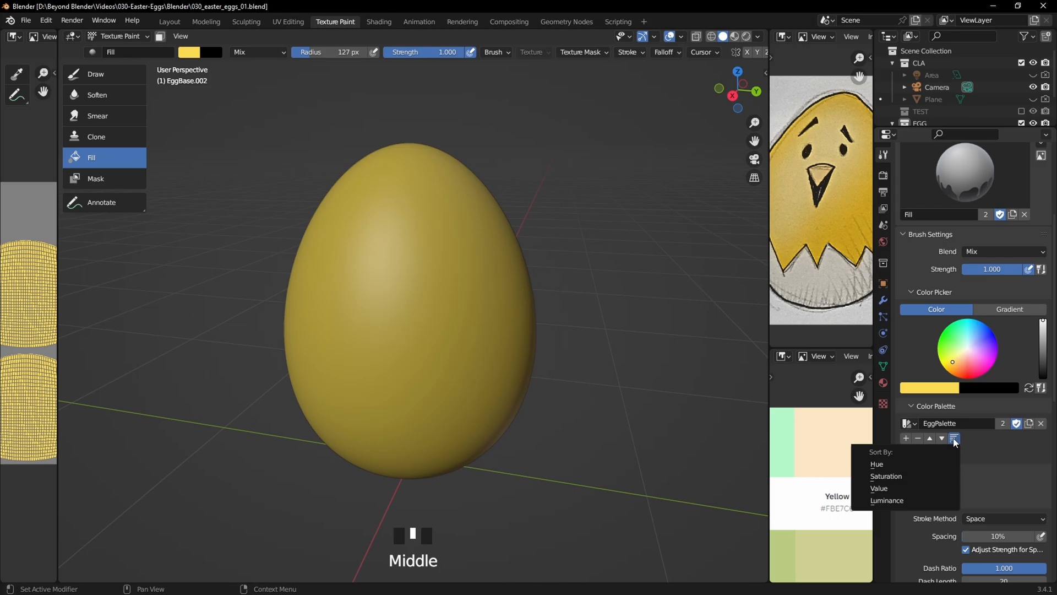
left_click(954, 439)
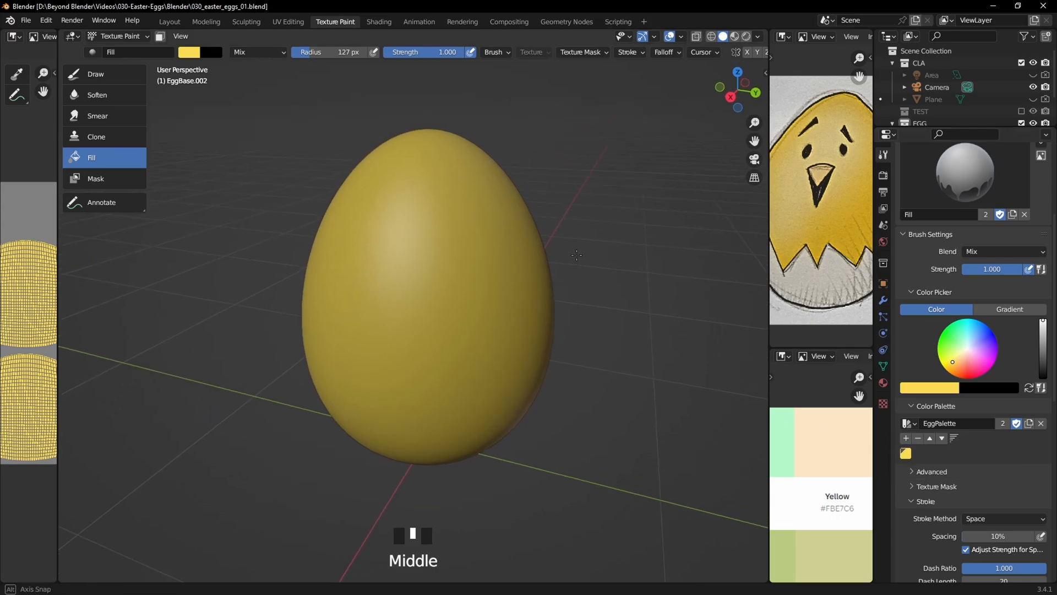
Step: Change the fill color to an off-white with hue 0.083, saturation 0.108 and value about 0.92 for the eggshell
middle_click_drag(579, 267, 595, 259)
scroll(831, 210, "down", 2)
scroll(816, 448, "down", 3)
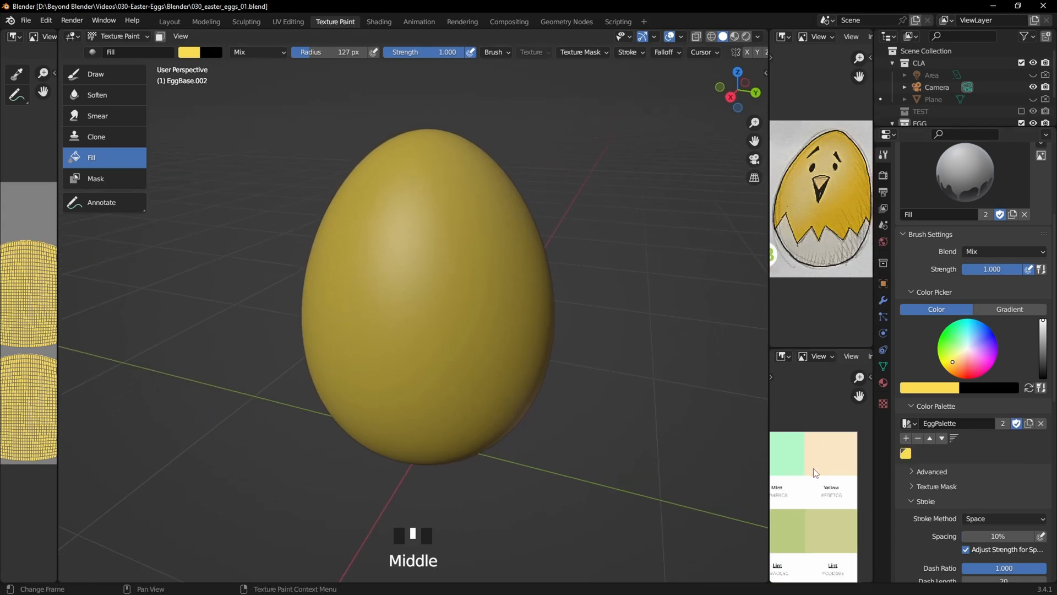
middle_click_drag(816, 449, 800, 428)
middle_click_drag(419, 244, 434, 290)
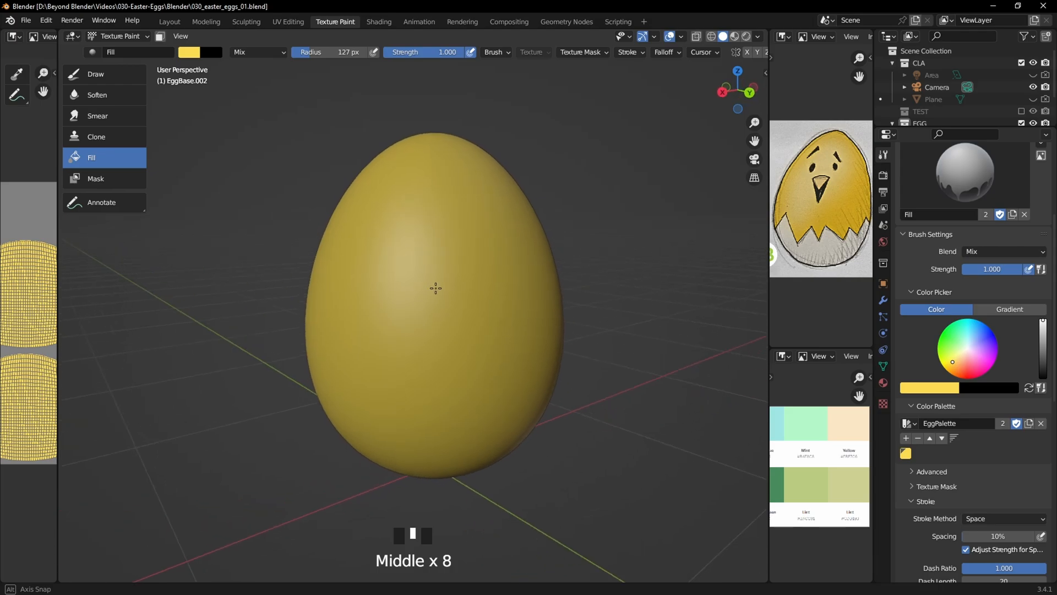
mouse_move(462, 246)
middle_mouse_down("shift")
mouse_move(462, 235)
mouse_move(456, 246)
middle_mouse_up("shift")
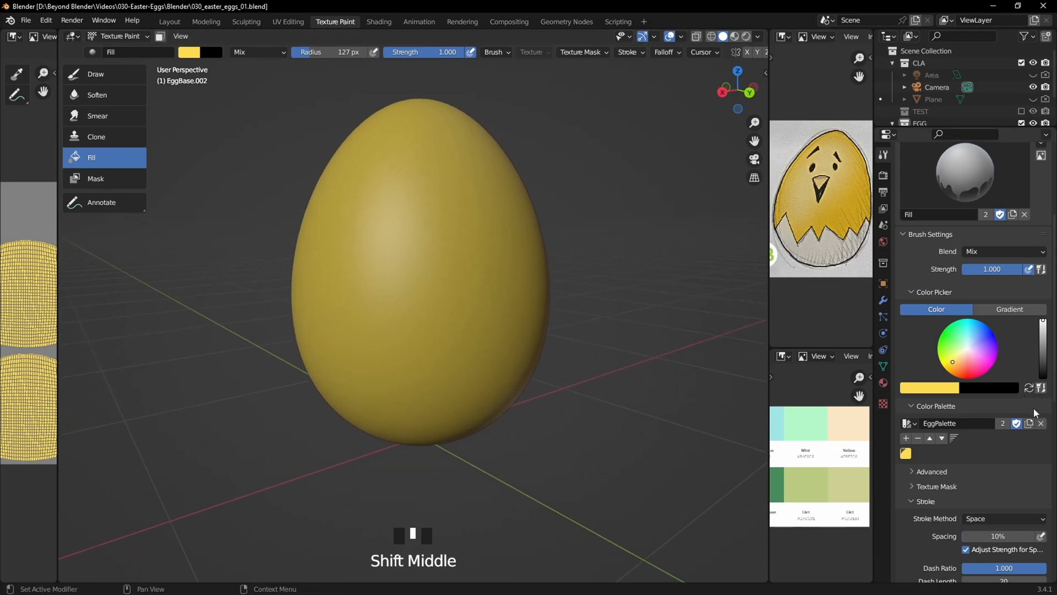
left_click(937, 389)
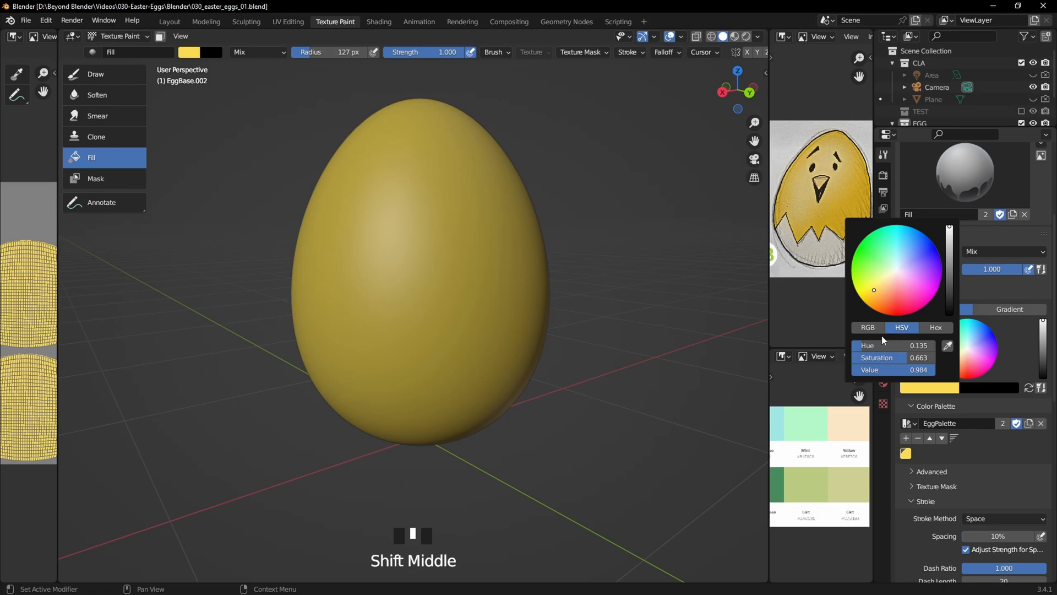
left_click_drag(872, 297, 876, 290)
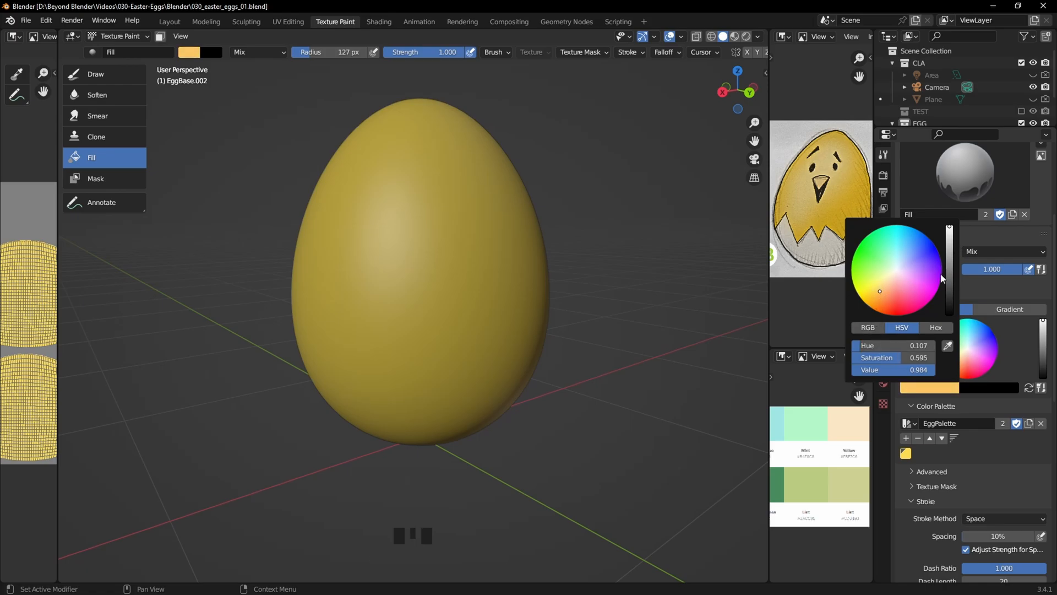
left_click_drag(909, 358, 881, 357)
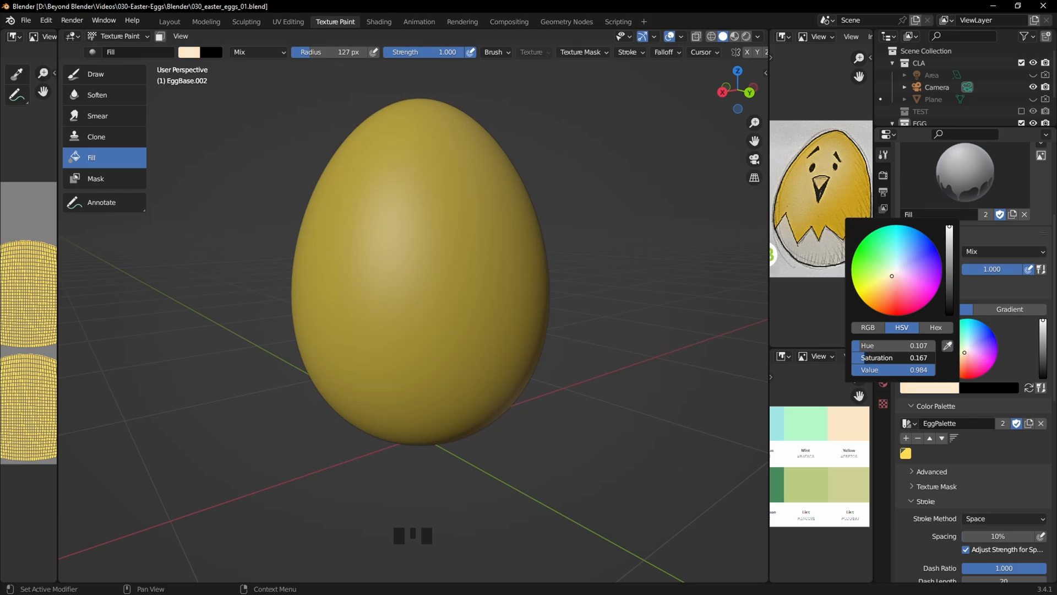
left_click_drag(865, 358, 884, 358)
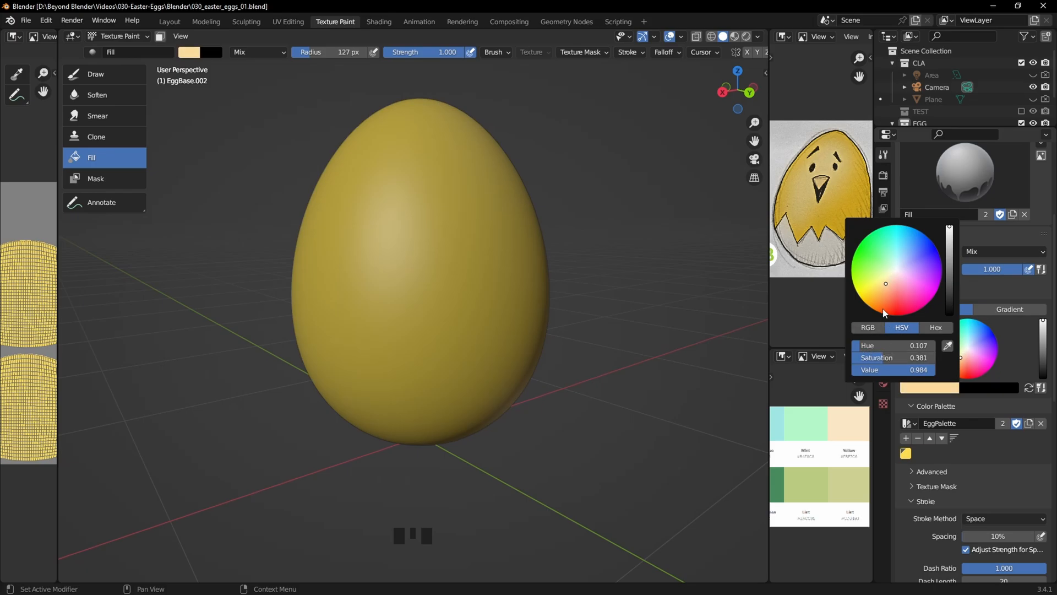
left_click_drag(886, 291, 886, 297)
left_click_drag(949, 245, 949, 256)
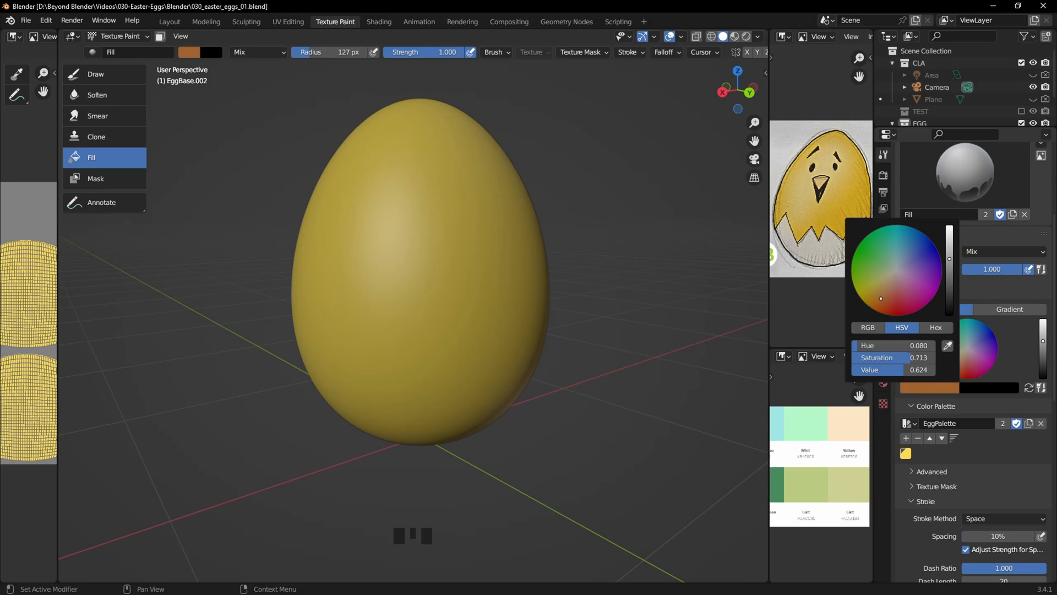
left_click_drag(911, 357, 877, 357)
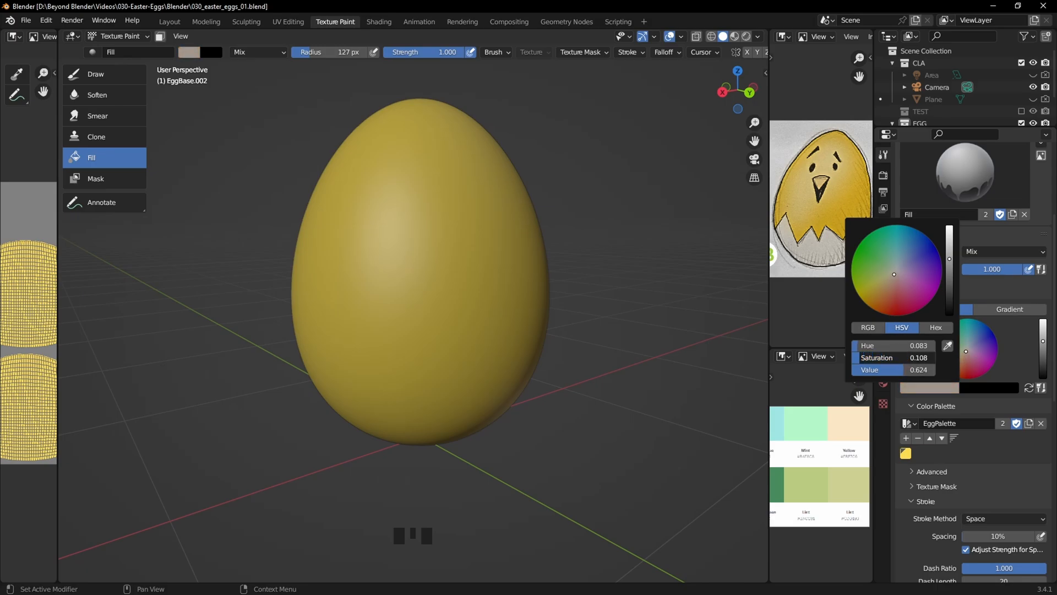
left_click_drag(894, 369, 918, 369)
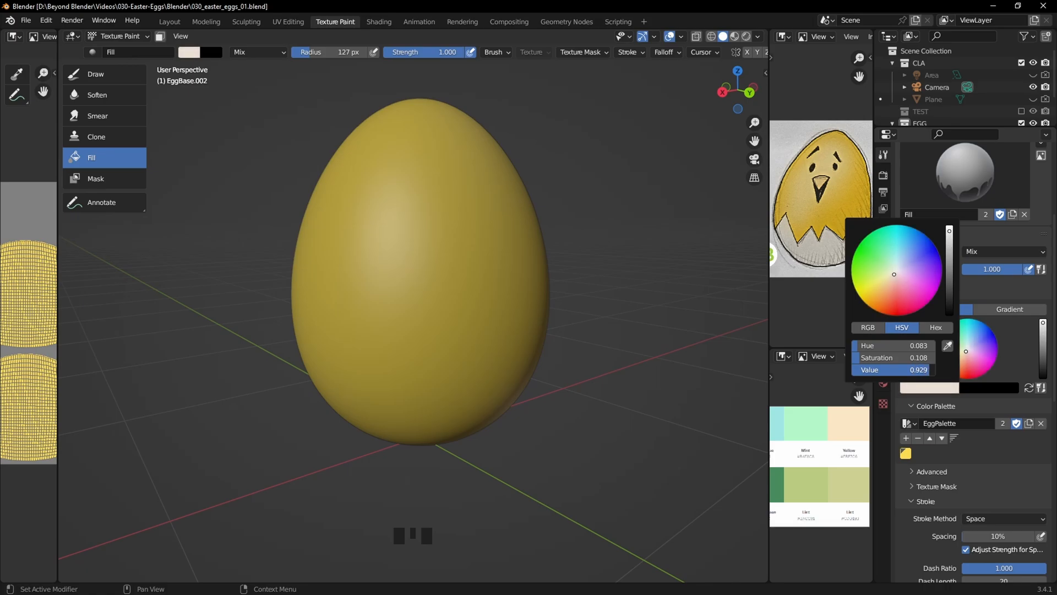
Step: Try filling the whole egg with the off-white
left_click(427, 289)
middle_click_drag(428, 290, 618, 270)
key("ctrl+z")
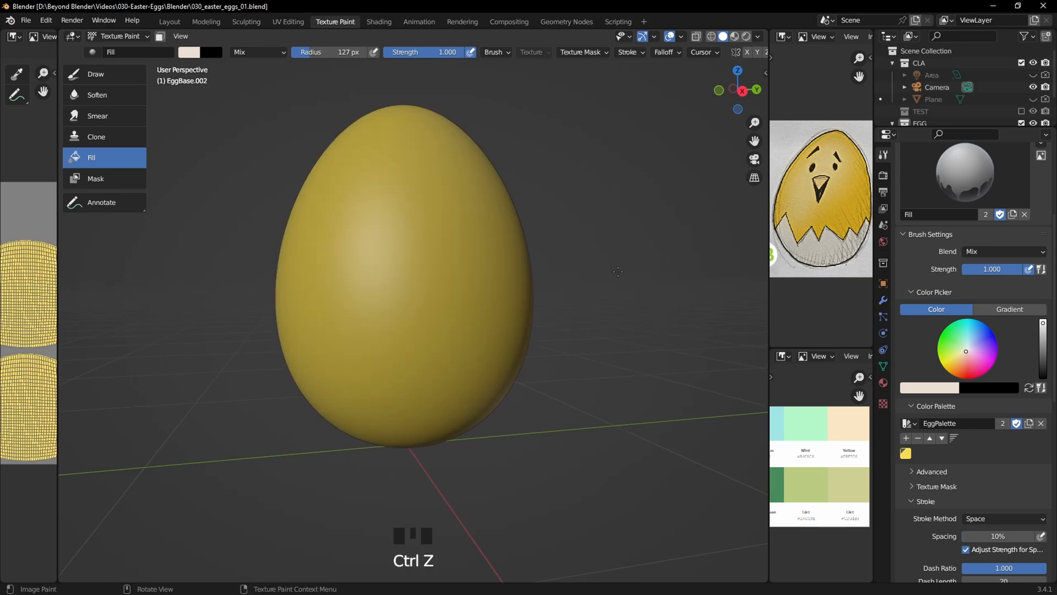
Step: Refine the off-white to saturation 0.088 and value 0.962, and fill the egg with it to judge the color
left_click(918, 390)
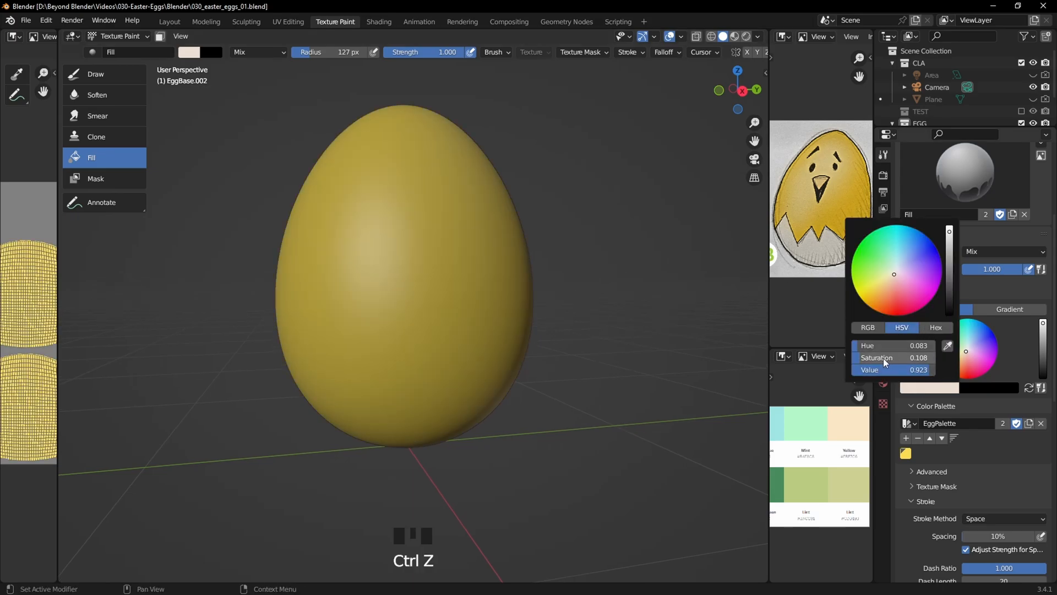
left_click_drag(904, 358, 871, 372)
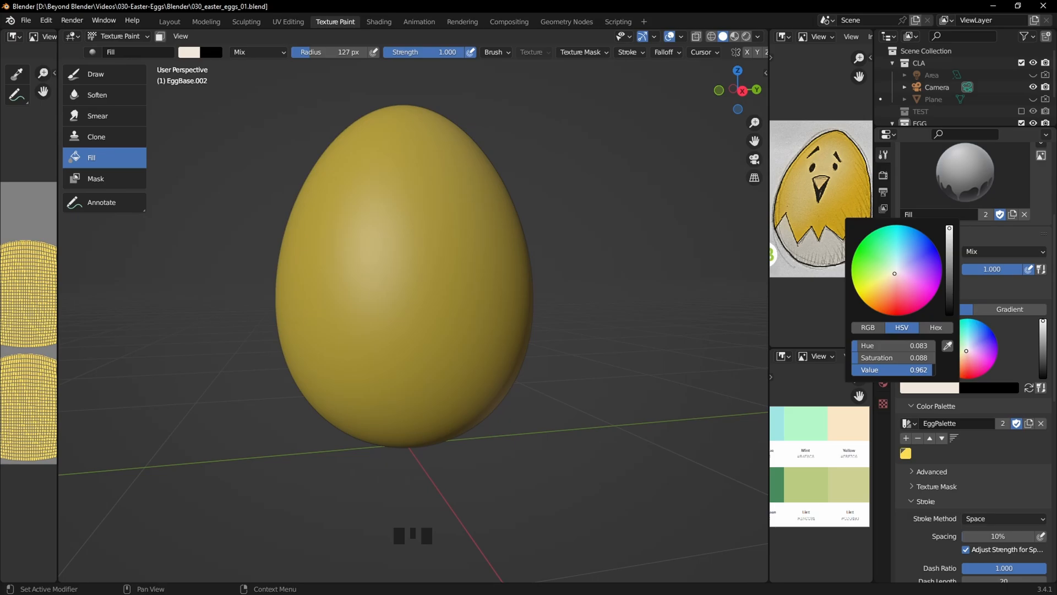
left_click(518, 317)
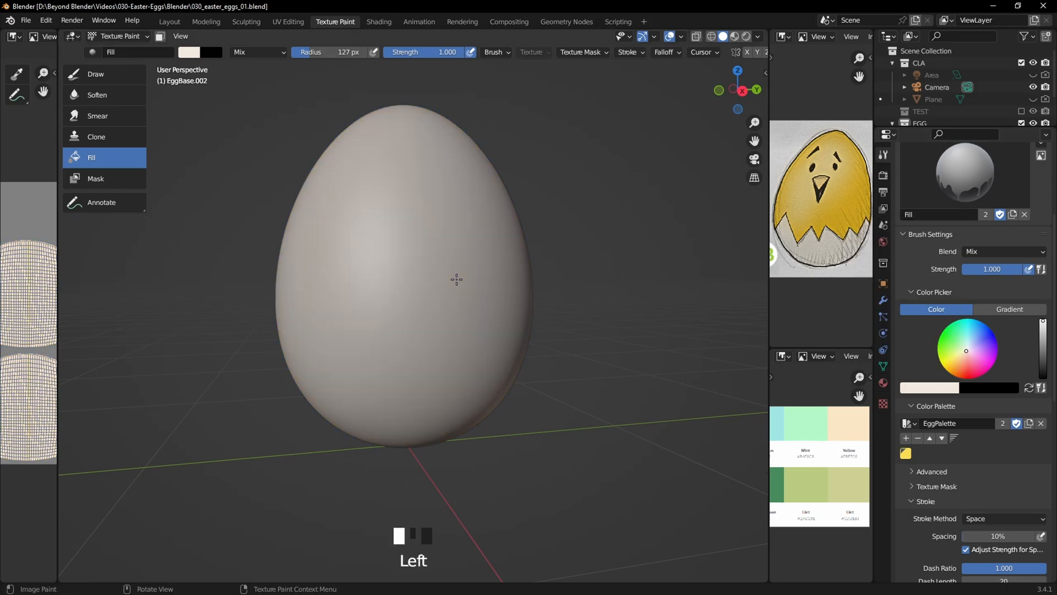
middle_click_drag(455, 279, 669, 275)
Step: Undo the off-white fill and add the off-white to EggPalette as a second swatch
key("ctrl+z")
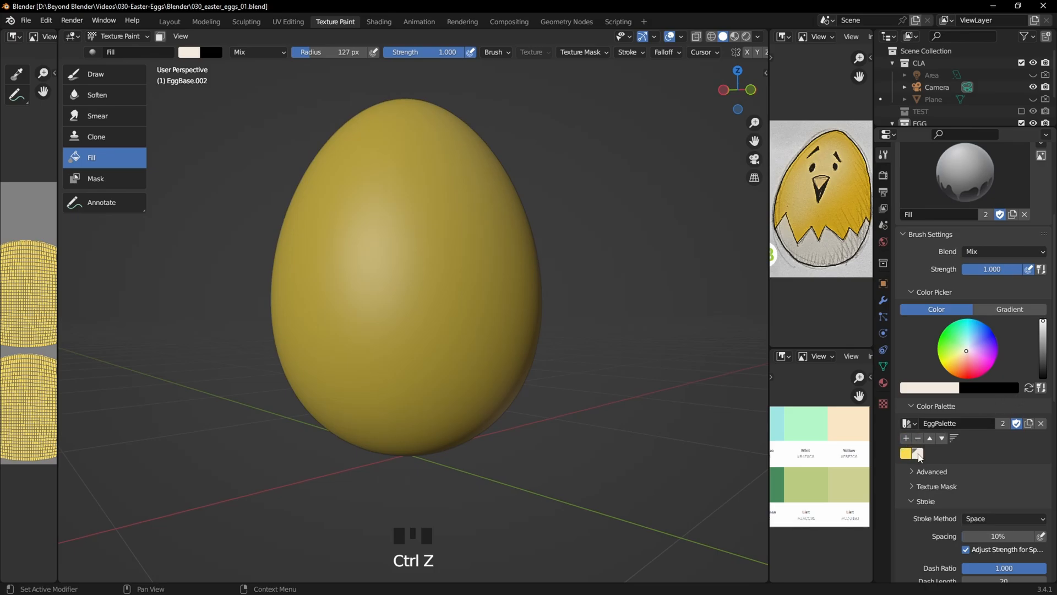
right_click(917, 455)
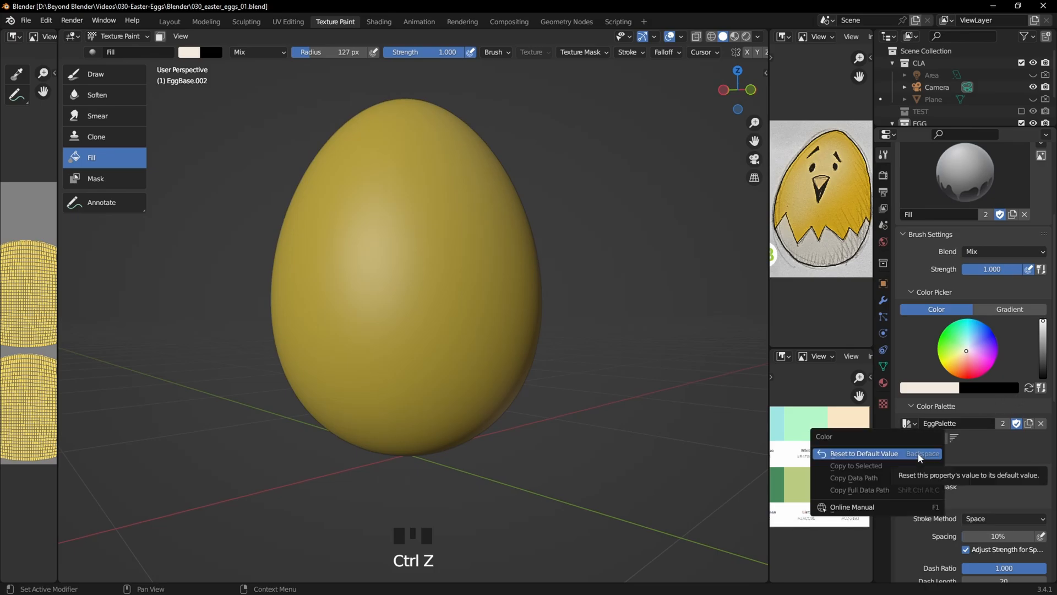
middle_click_drag(477, 279, 484, 286)
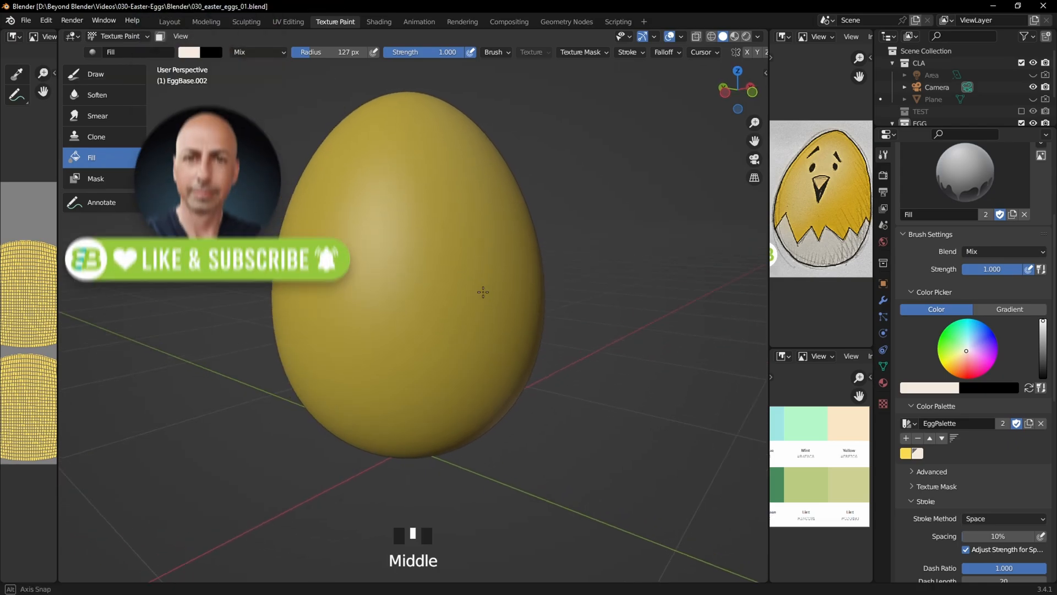
Step: Switch to the Draw brush and pick the off-white swatch from the EggPalette as its colour
left_click(110, 82)
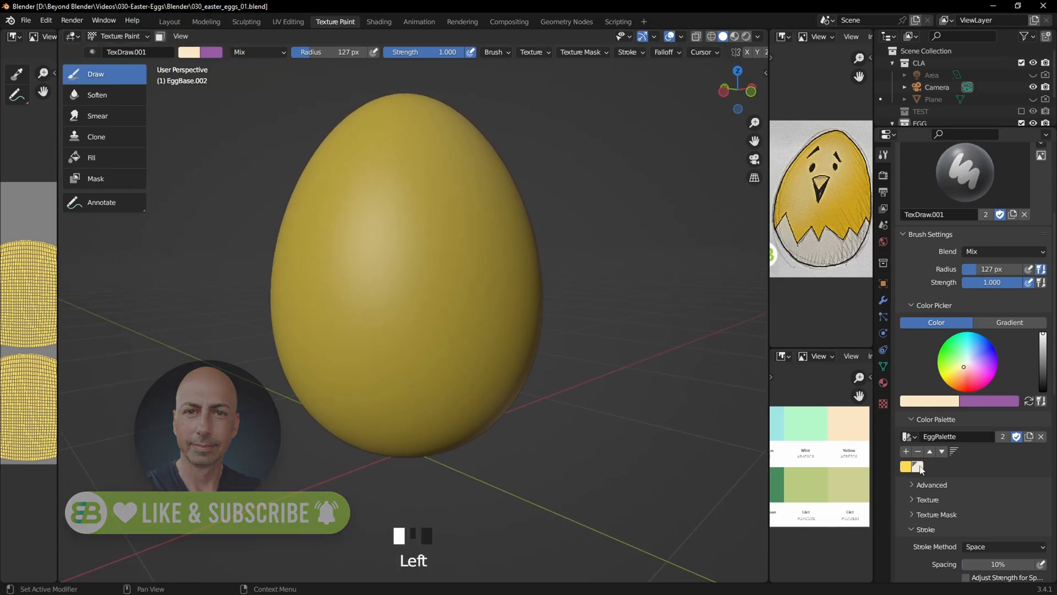
left_click(907, 468)
left_click(920, 470)
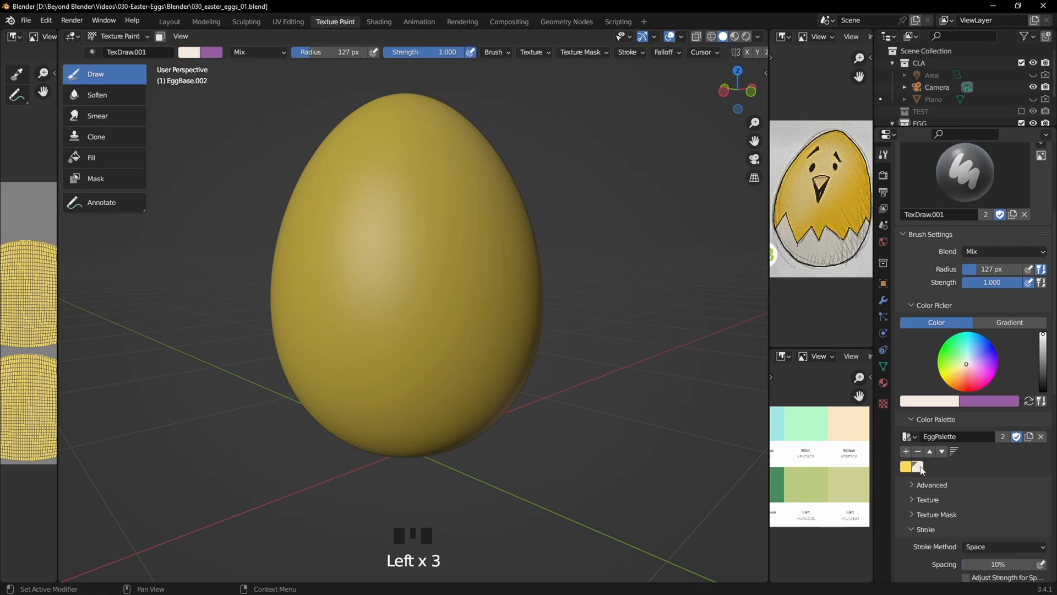
Step: Try a broad off-white stroke with the 127 px brush on the egg's upper front and undo it
mouse_move(370, 224)
left_mouse_down()
mouse_move(430, 259)
mouse_move(418, 184)
left_mouse_up()
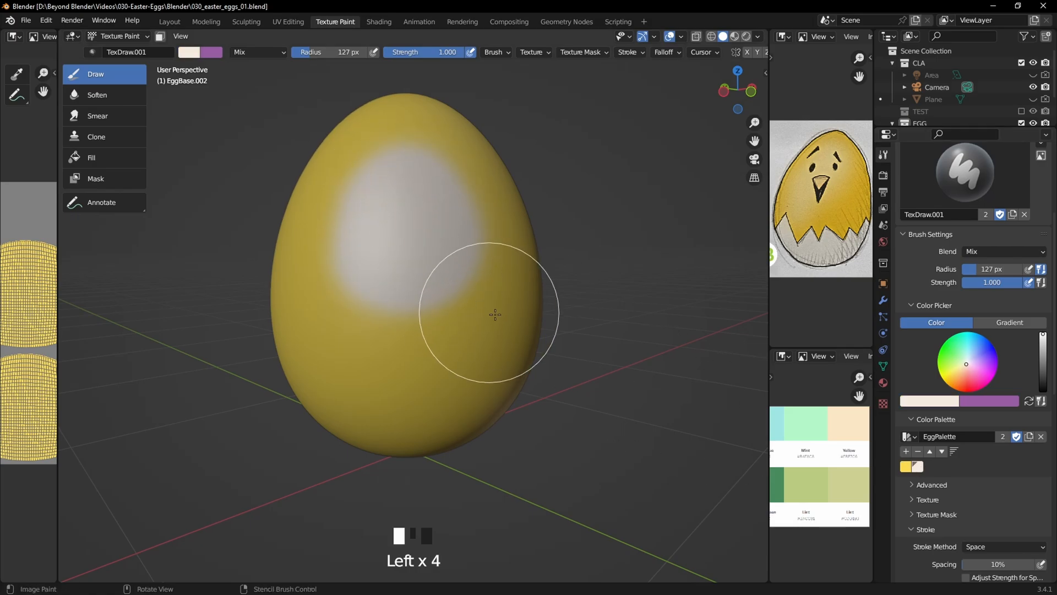
key("ctrl+z")
mouse_move(493, 314)
middle_mouse_down()
mouse_move(558, 290)
mouse_move(484, 280)
mouse_move(505, 283)
middle_mouse_up()
left_click(504, 53)
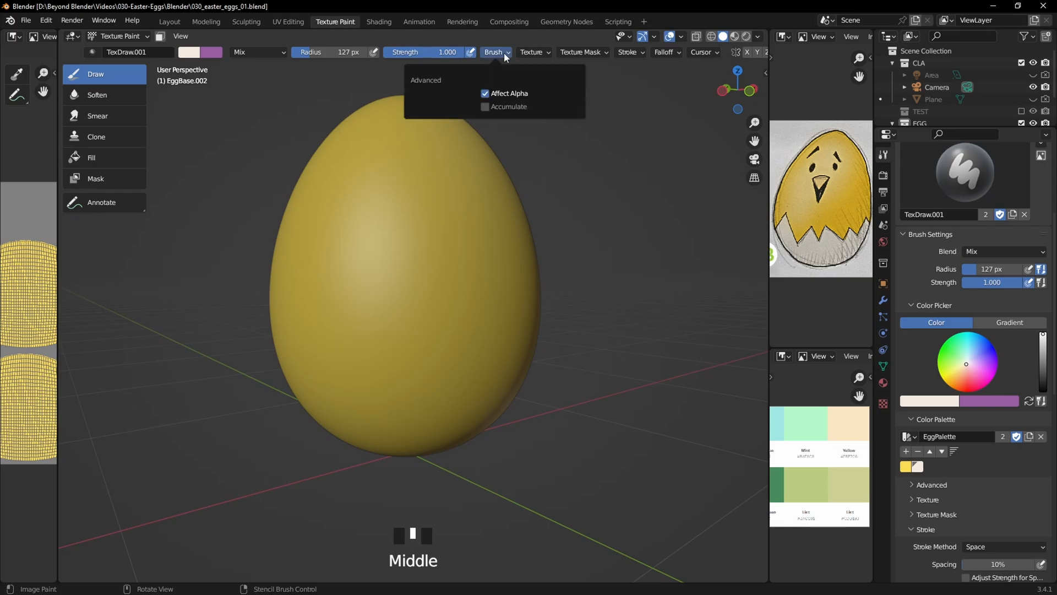
Step: Set the Draw brush's stroke method to Airbrush
left_click(974, 176)
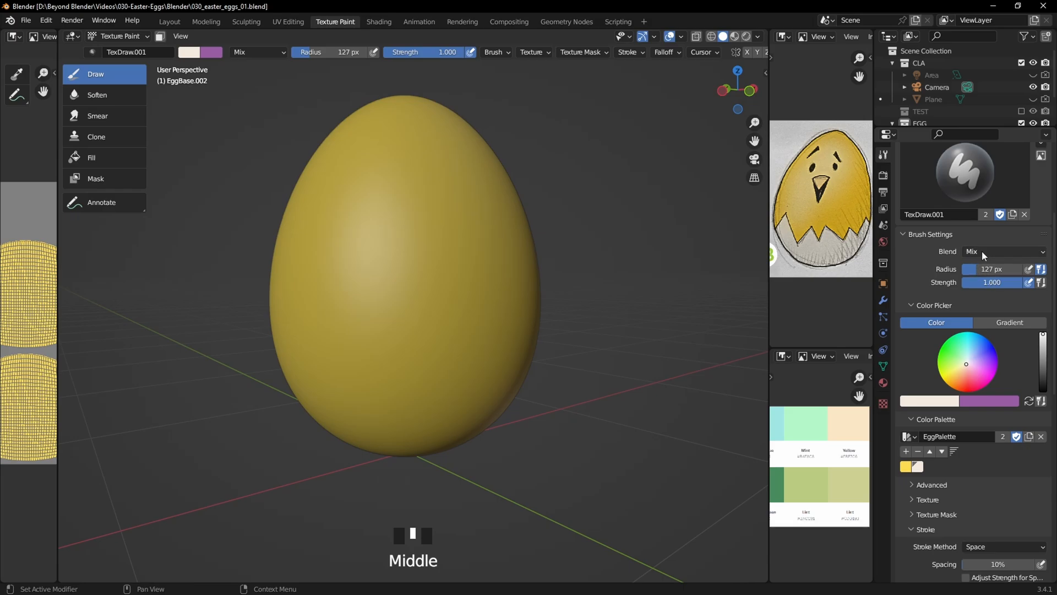
scroll(934, 327, "down", 8)
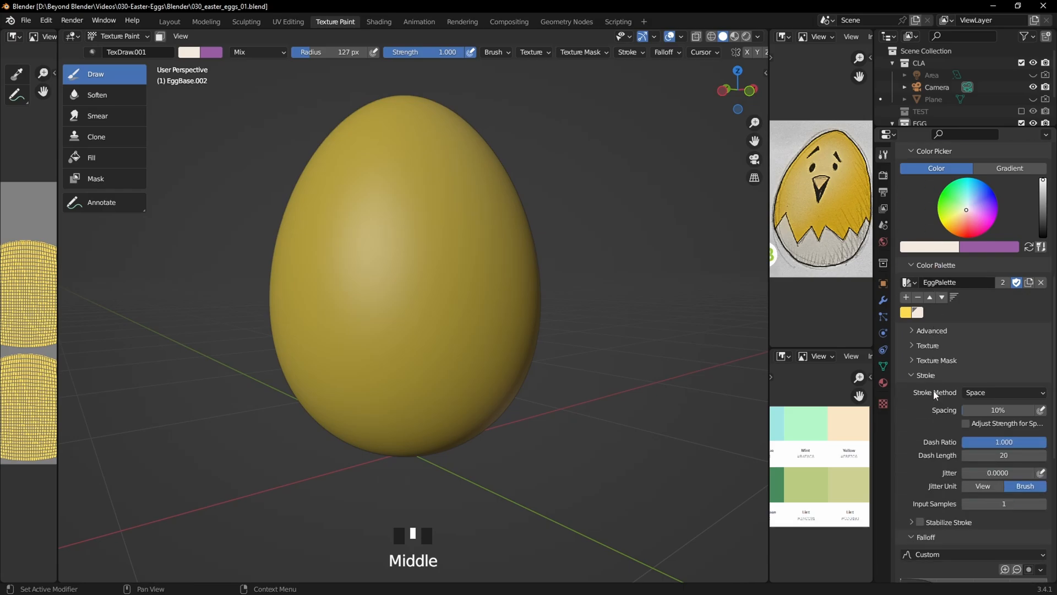
left_click(996, 329)
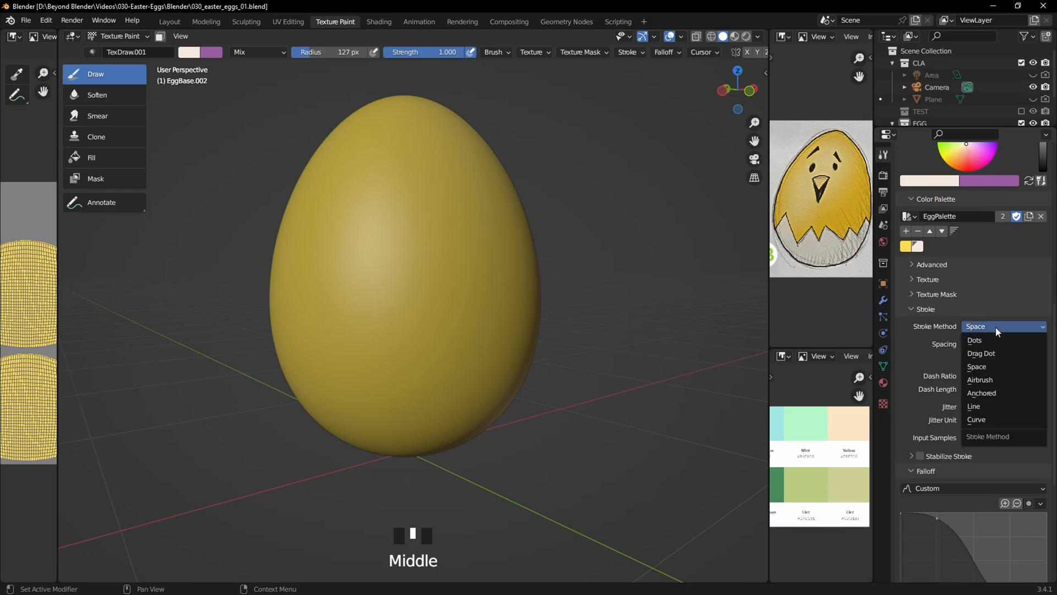
left_click(990, 380)
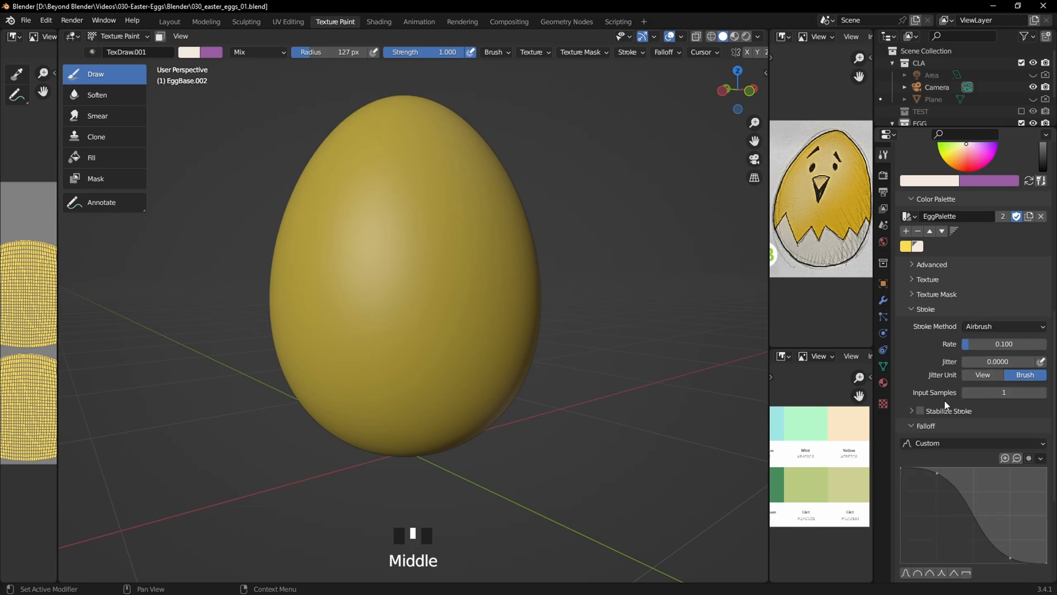
Step: Try off-white airbrush strokes at 0.195 strength across the egg's surface and undo them
mouse_move(382, 232)
left_mouse_down()
mouse_move(382, 213)
mouse_move(417, 226)
mouse_move(442, 250)
mouse_move(448, 290)
mouse_move(392, 250)
left_mouse_up()
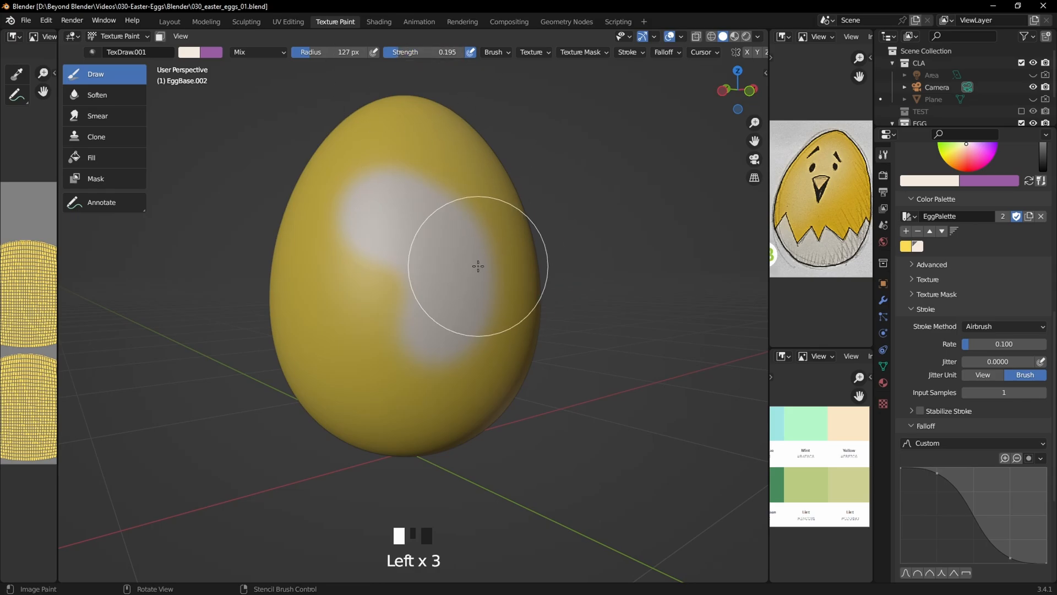
key("ctrl+z")
left_click(389, 181)
mouse_move(390, 180)
left_mouse_down()
mouse_move(369, 198)
mouse_move(345, 286)
left_mouse_up()
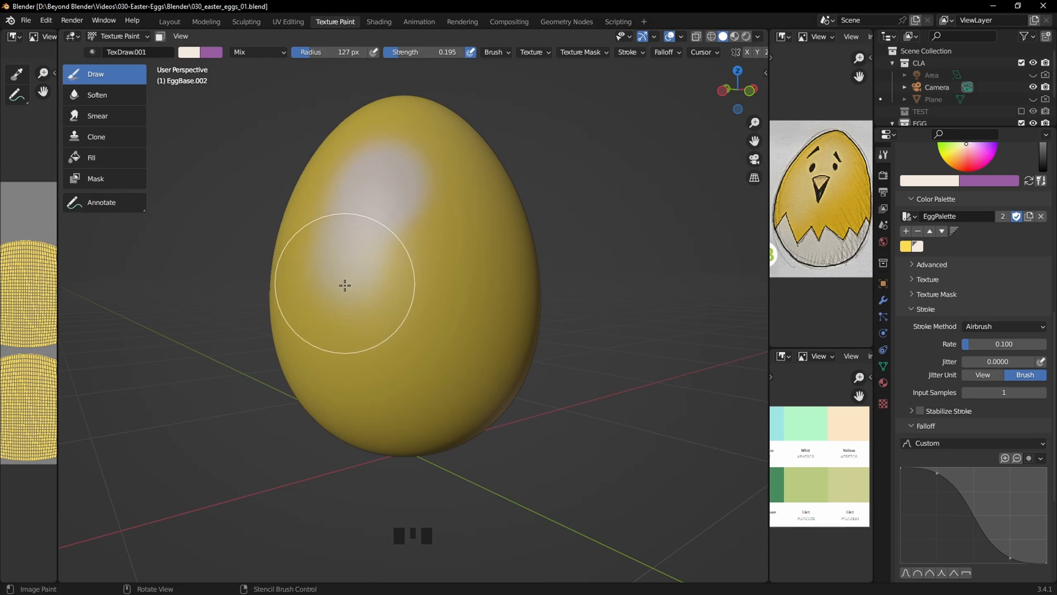
mouse_move(571, 376)
middle_mouse_down()
mouse_move(628, 363)
mouse_move(486, 323)
middle_mouse_up()
mouse_move(408, 226)
left_mouse_down()
mouse_move(415, 198)
mouse_move(441, 231)
mouse_move(449, 193)
left_mouse_up()
key("ctrl+z")
key("ctrl+z")
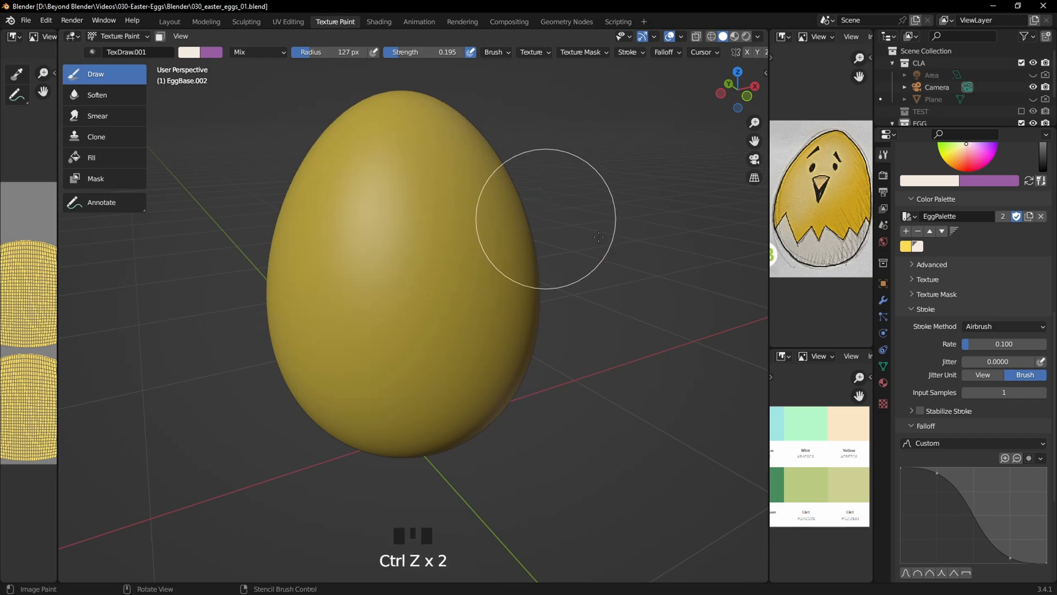
Step: Set the Draw brush's stroke method back to Space
left_click(998, 328)
left_click(979, 367)
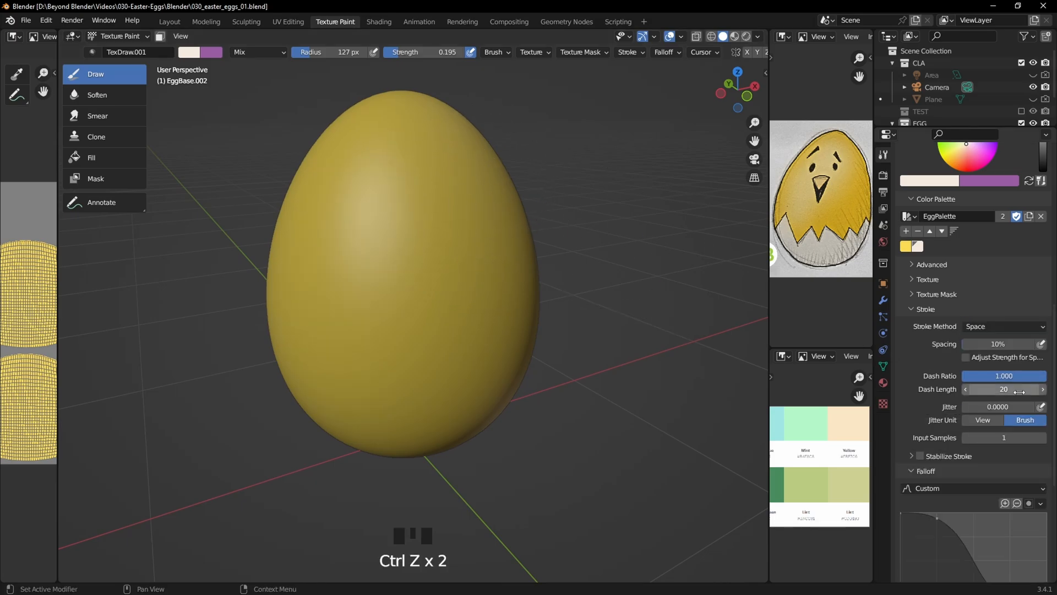
Step: Reshape the custom brush falloff with a peak near its outer end and a dip at 0.38060, 0.20705
scroll(927, 456, "down", 6)
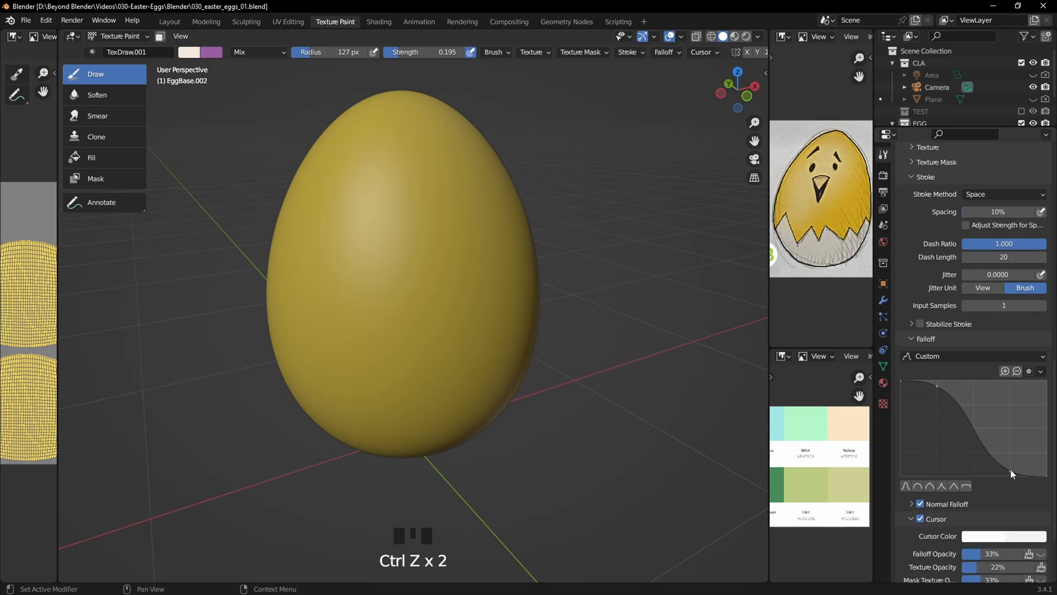
left_click_drag(1010, 469, 1028, 382)
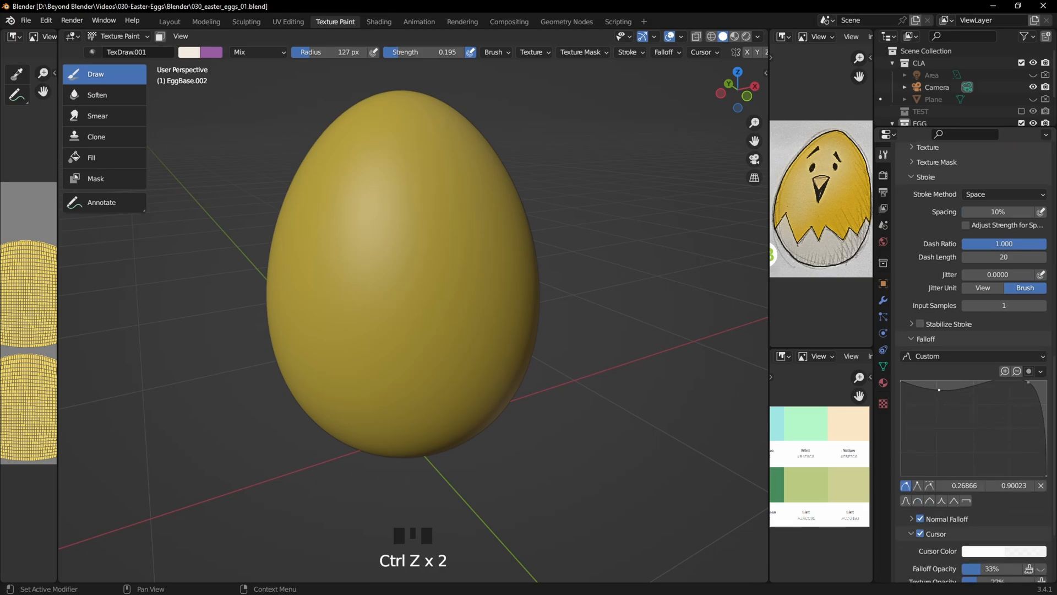
left_click_drag(938, 390, 956, 456)
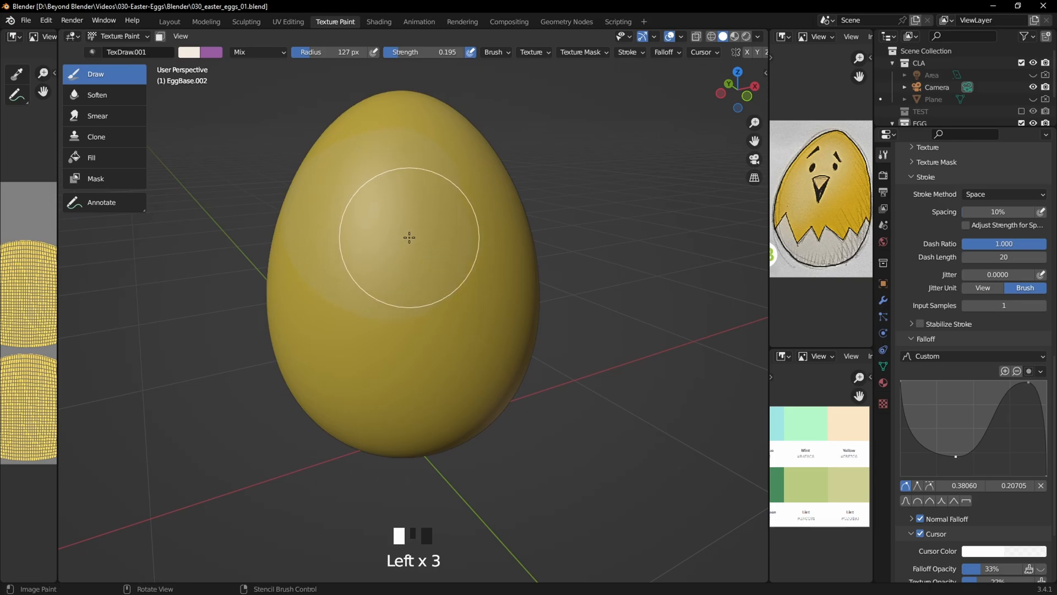
Step: Try several overlapping ring-shaped dabs on the front of the egg and undo them all
left_click(397, 206)
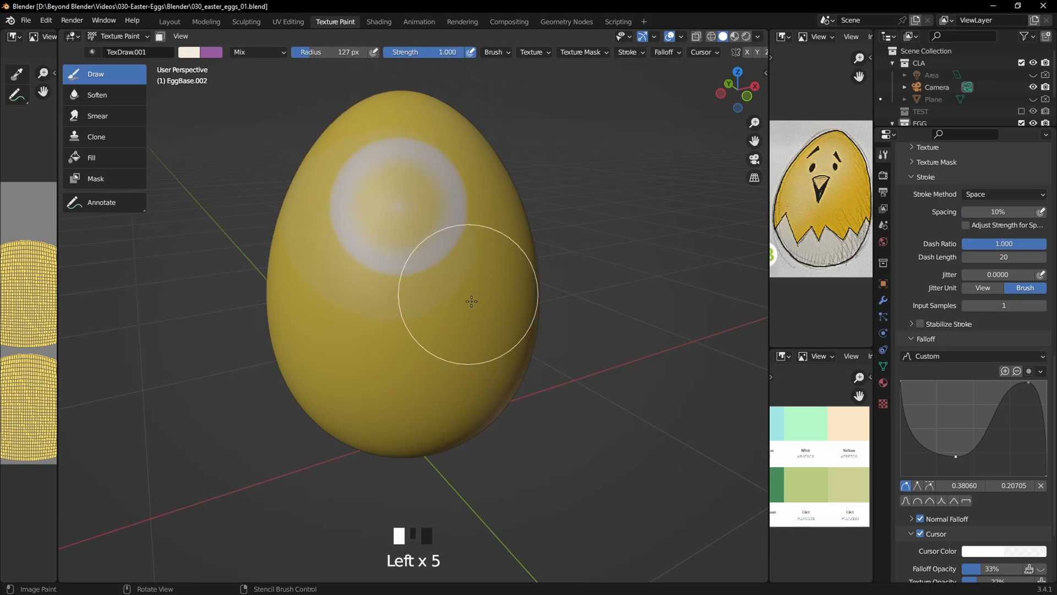
left_click(402, 343)
left_click(435, 288)
left_click(429, 275)
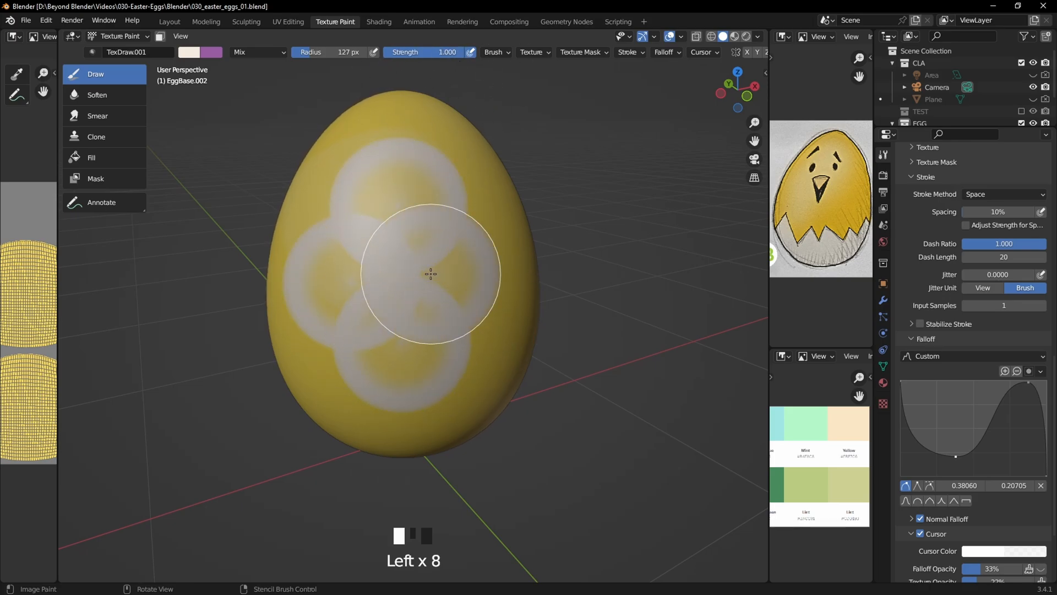
mouse_move(430, 275)
middle_mouse_down()
mouse_move(584, 307)
mouse_move(557, 287)
middle_mouse_up()
key("ctrl+z")
key("ctrl+z")
key("ctrl+z")
key("ctrl+z")
key("ctrl+z")
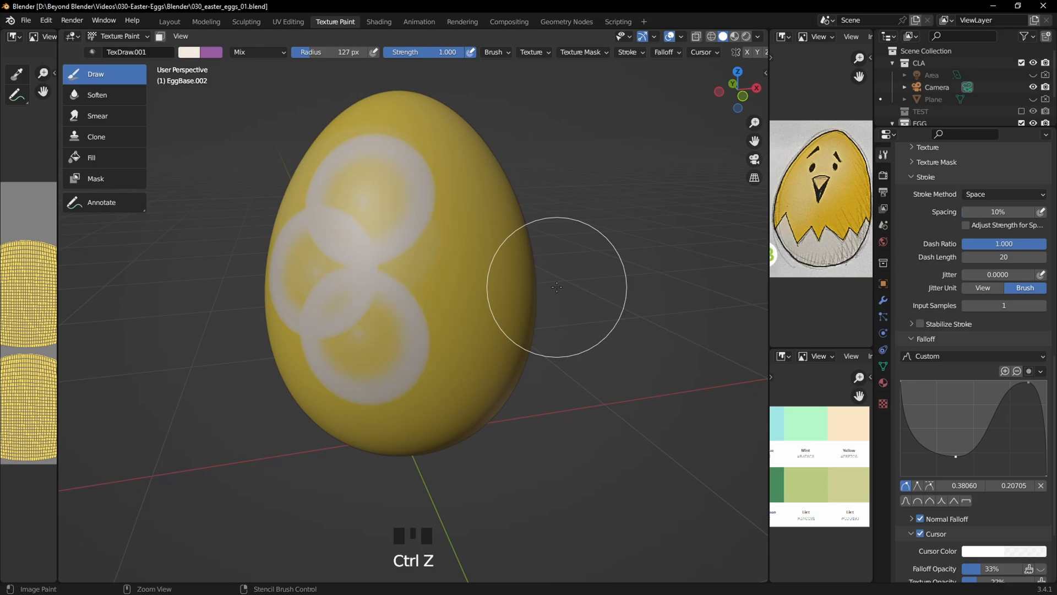
middle_click_drag(574, 248, 520, 259)
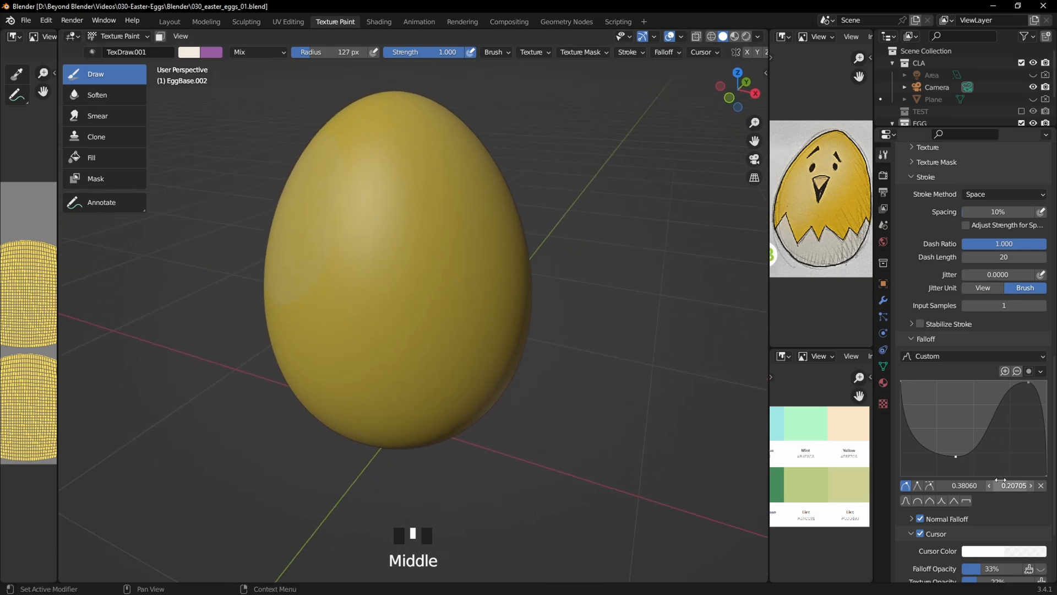
Step: Reshape the falloff into a sharp outer step with a point at 0.73881, 0.75818, and try a single dab on the egg
left_click_drag(956, 456, 923, 423)
left_click_drag(1030, 385, 1008, 452)
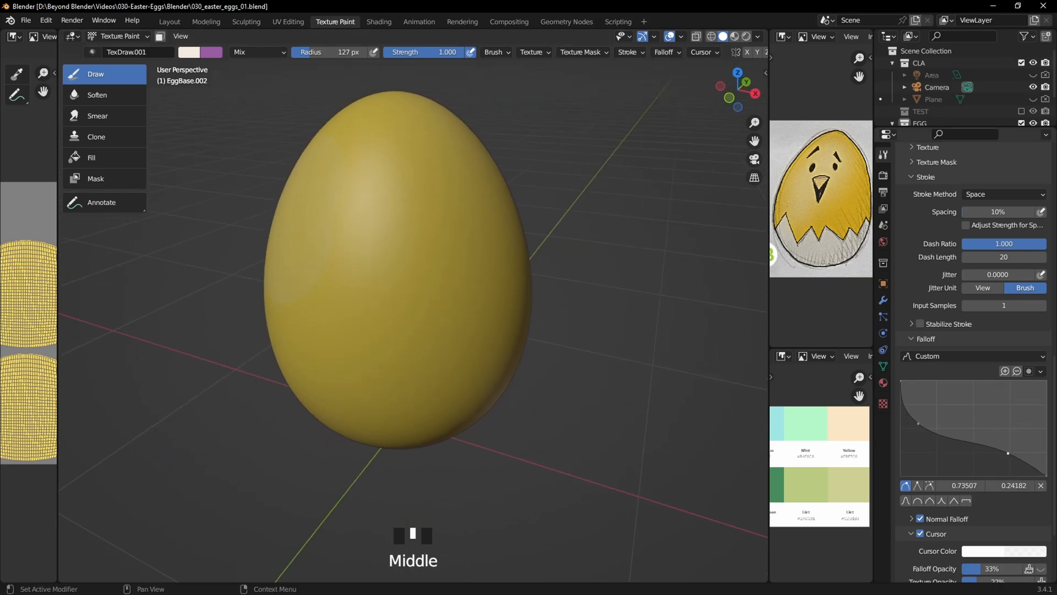
left_click_drag(920, 426, 1008, 404)
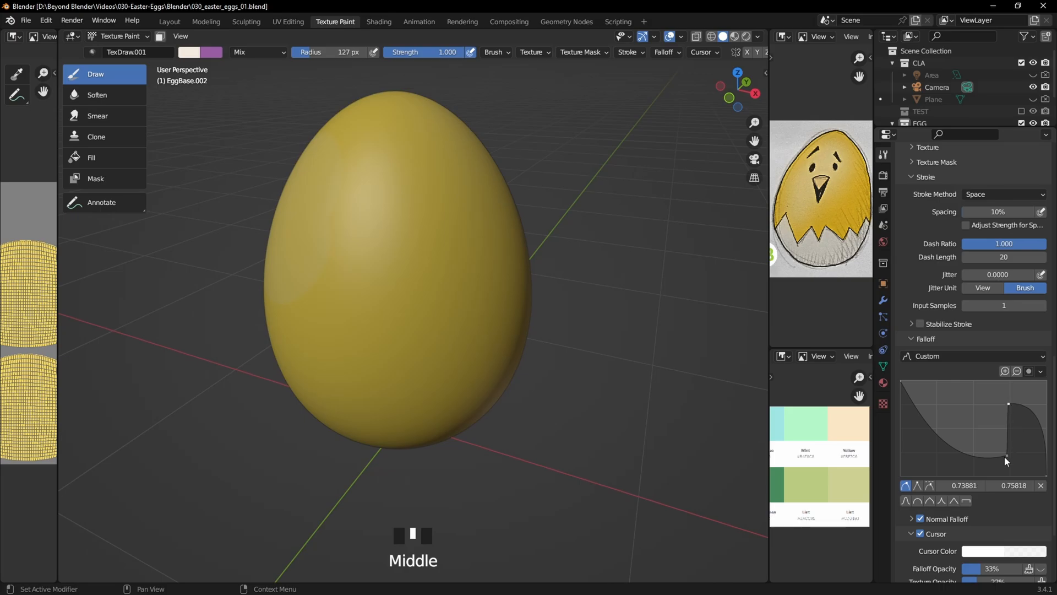
left_click(402, 268)
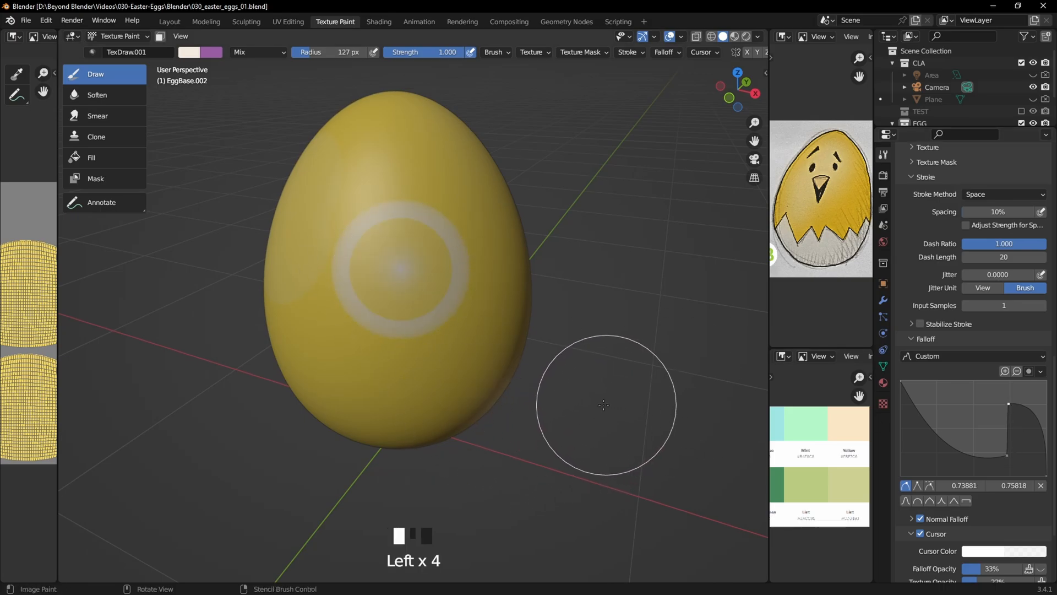
key("ctrl+z")
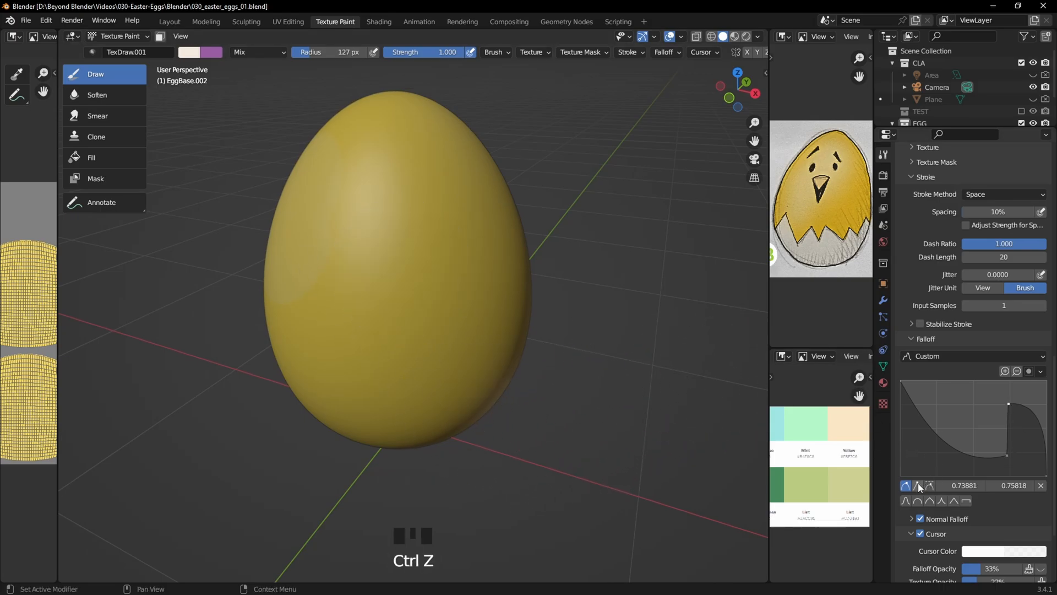
Step: Reset the brush falloff curve and apply the flat preset for a hard-edged brush
left_click(1041, 371)
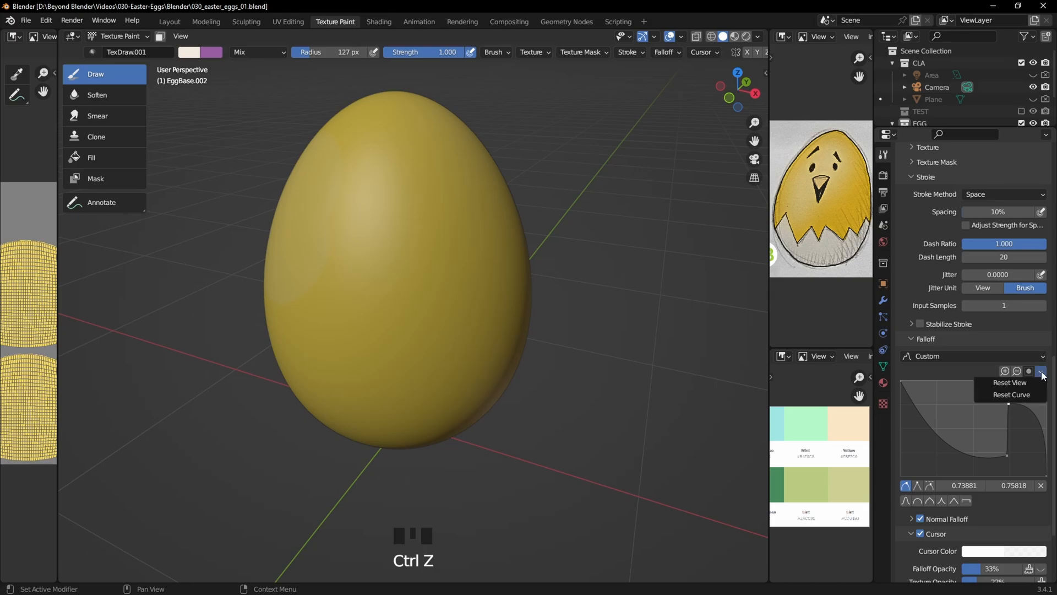
left_click(1041, 371)
left_click(1041, 371)
left_click(1012, 395)
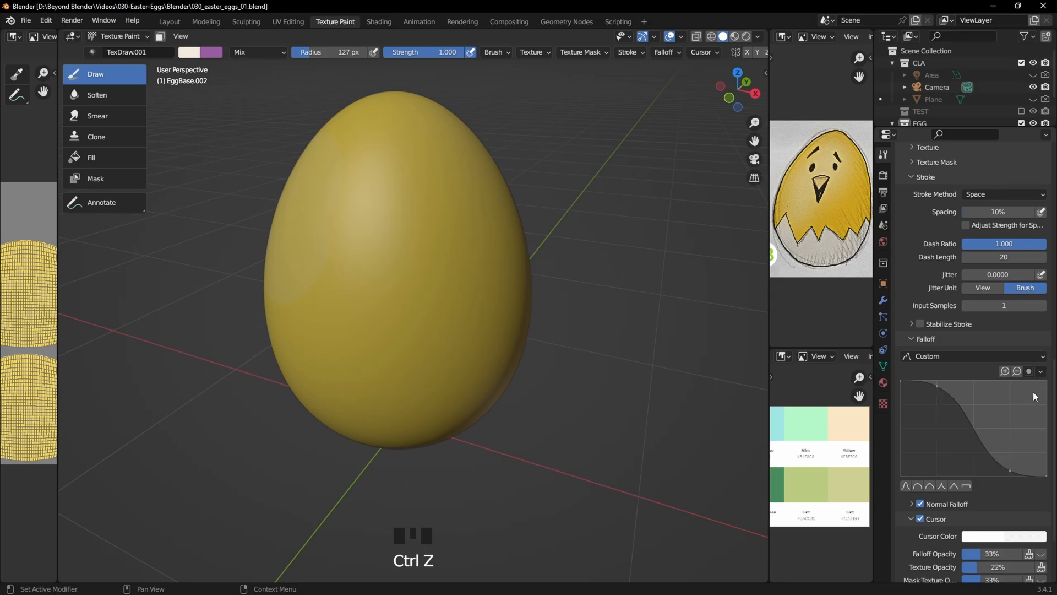
left_click(966, 485)
Step: Paint a hard-edged off-white dot at 127 px radius on the egg and a smaller one at 57 px beside it
left_click(381, 258)
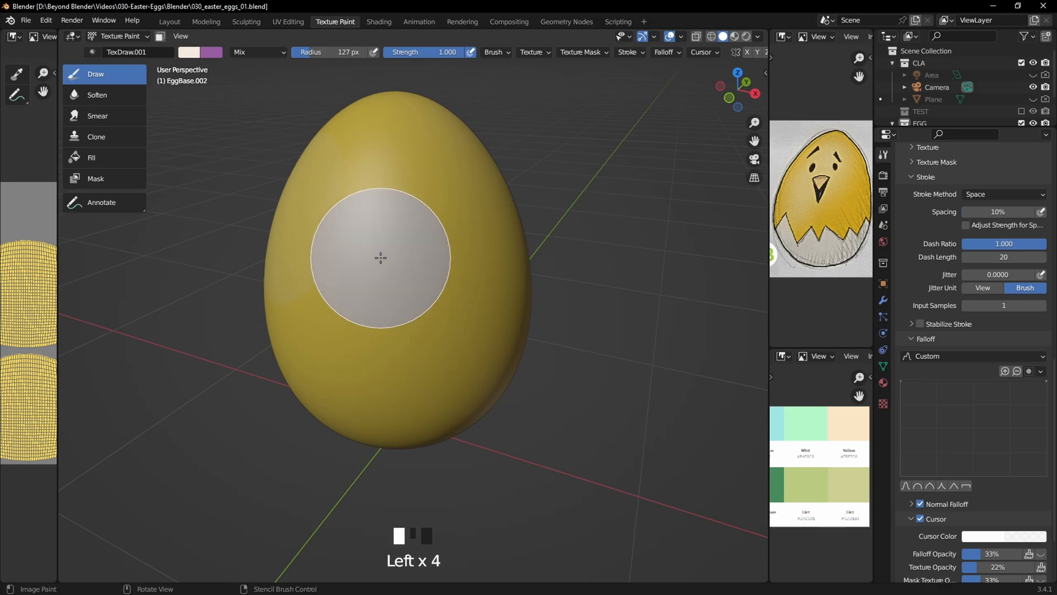
middle_click_drag(506, 428, 443, 343)
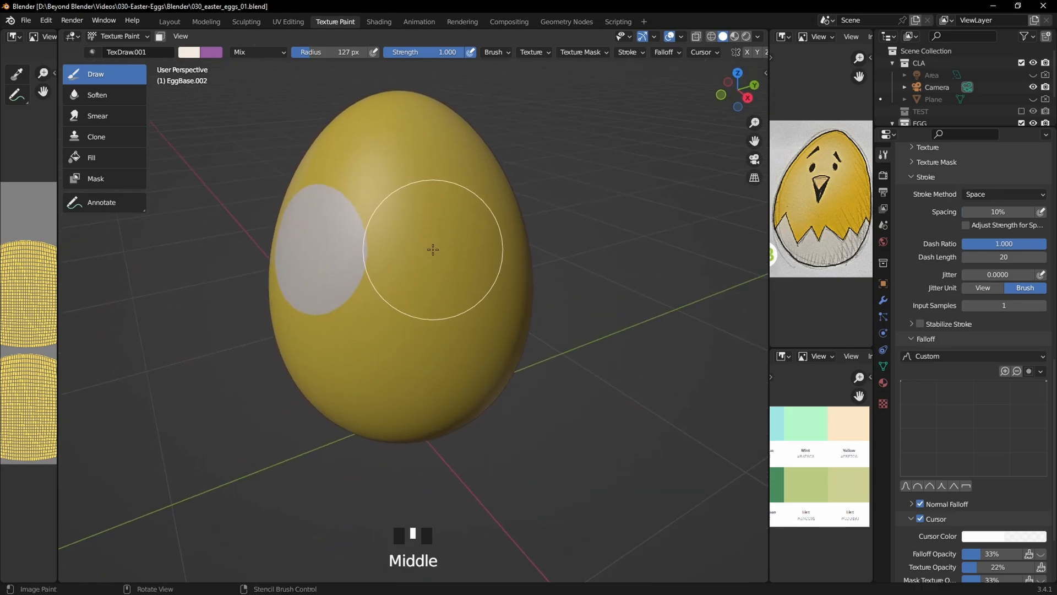
key("bracketleft")
key("bracketleft")
key("bracketleft")
key("bracketleft")
key("bracketleft")
key("bracketleft")
key("bracketleft")
key("bracketleft")
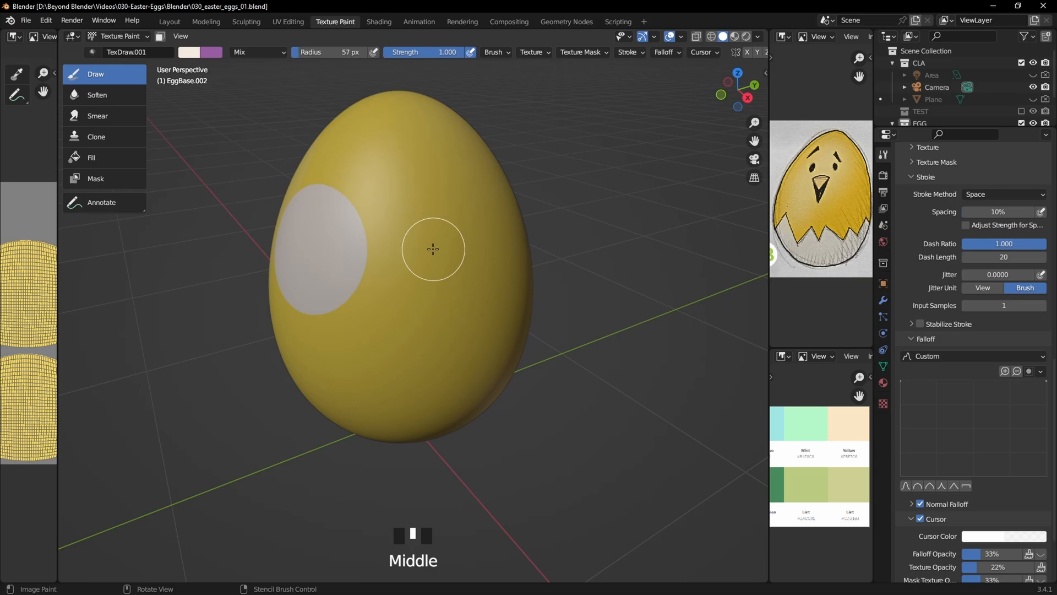
left_click(410, 243)
Step: Add three more off-white dots around the 57 px dot, varying the radius from 36 px to 53 px
key("bracketleft")
key("bracketleft")
key("bracketleft")
left_click(389, 305)
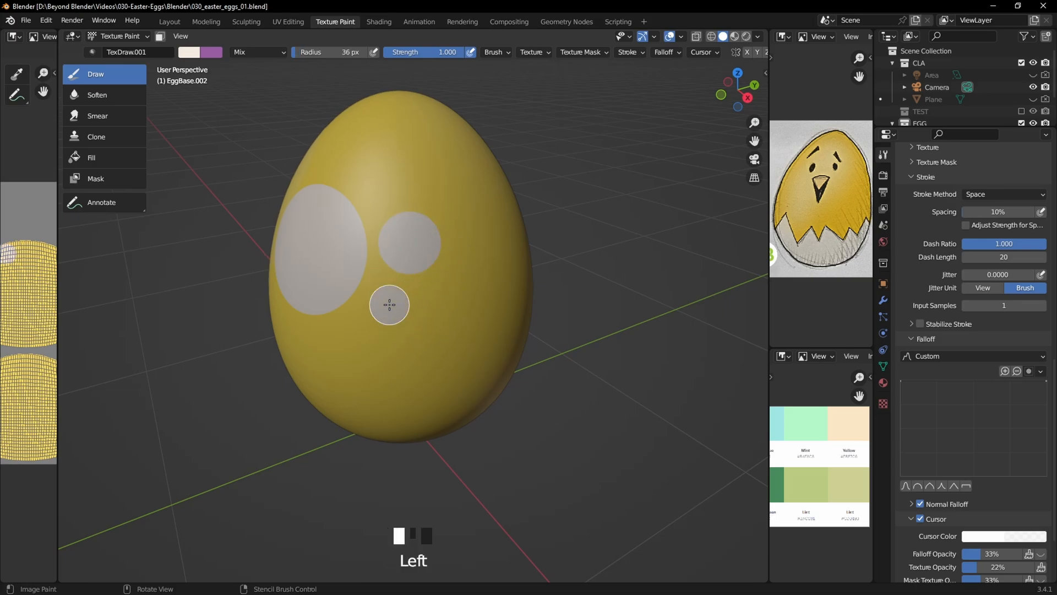
key("bracketright")
key("bracketright")
left_click(471, 209)
key("bracketright")
left_click(382, 177)
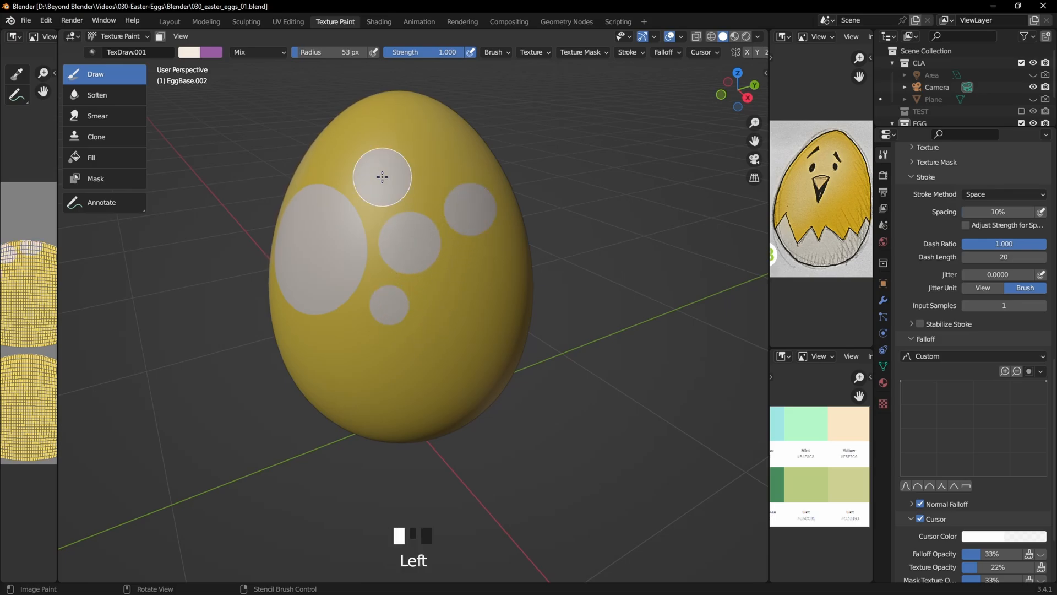
Step: Widen the image editor, hide the UV overlay on the eggbase2_diffuse texture and fit the whole image in view
mouse_move(472, 226)
middle_mouse_down()
mouse_move(415, 280)
mouse_move(394, 254)
mouse_move(35, 313)
middle_mouse_up()
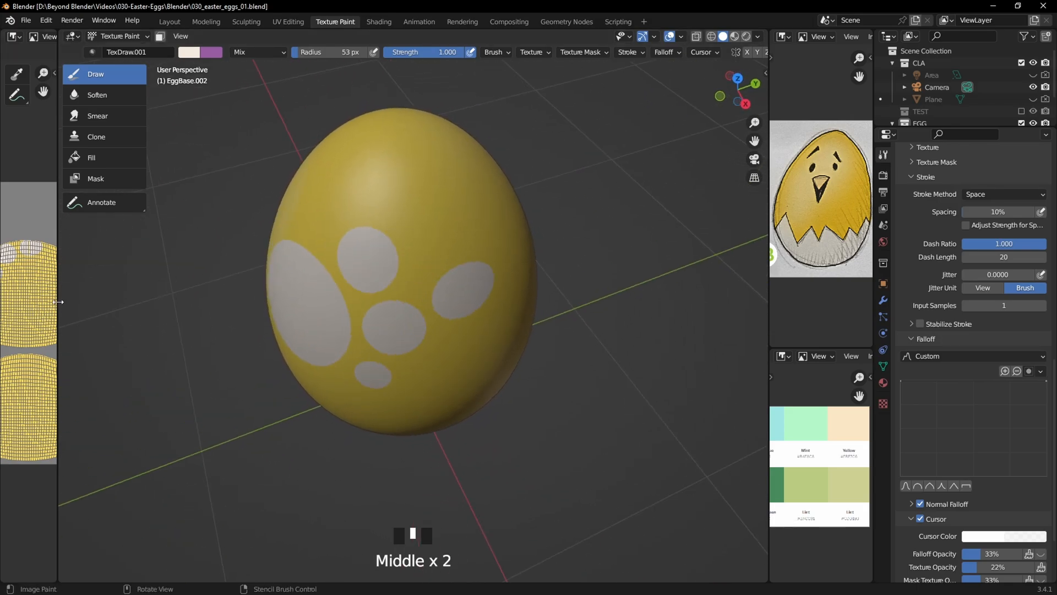
left_click_drag(58, 302, 417, 285)
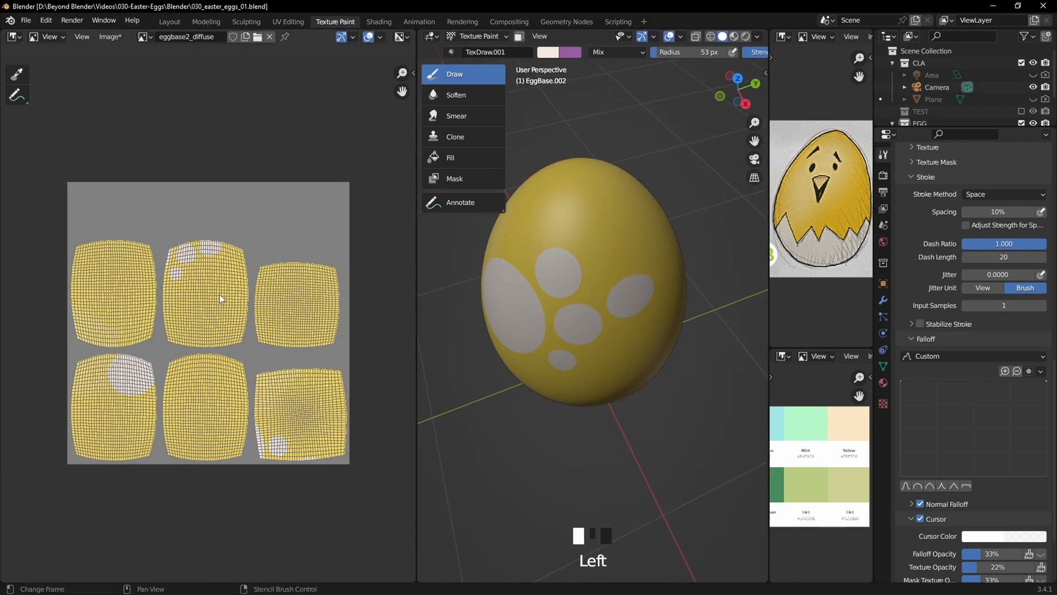
scroll(219, 294, "up", 2)
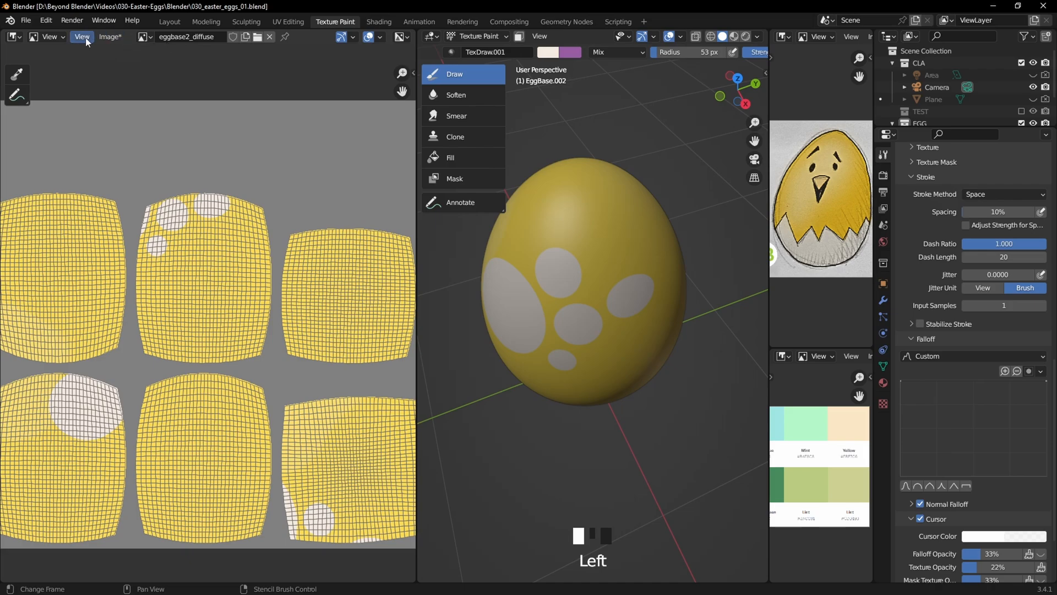
left_click(85, 38)
left_click(130, 127)
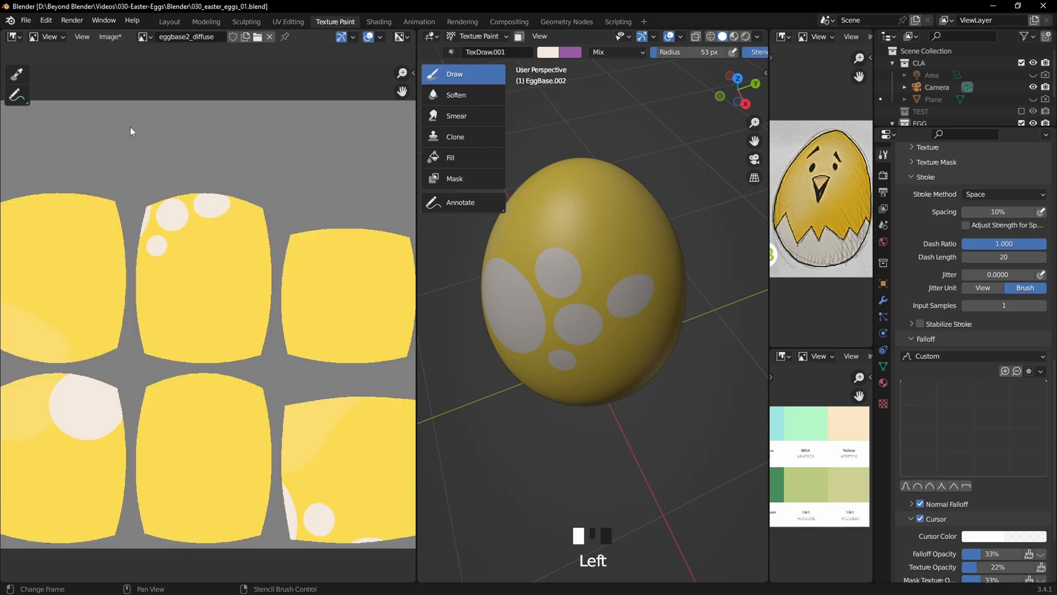
key("Home")
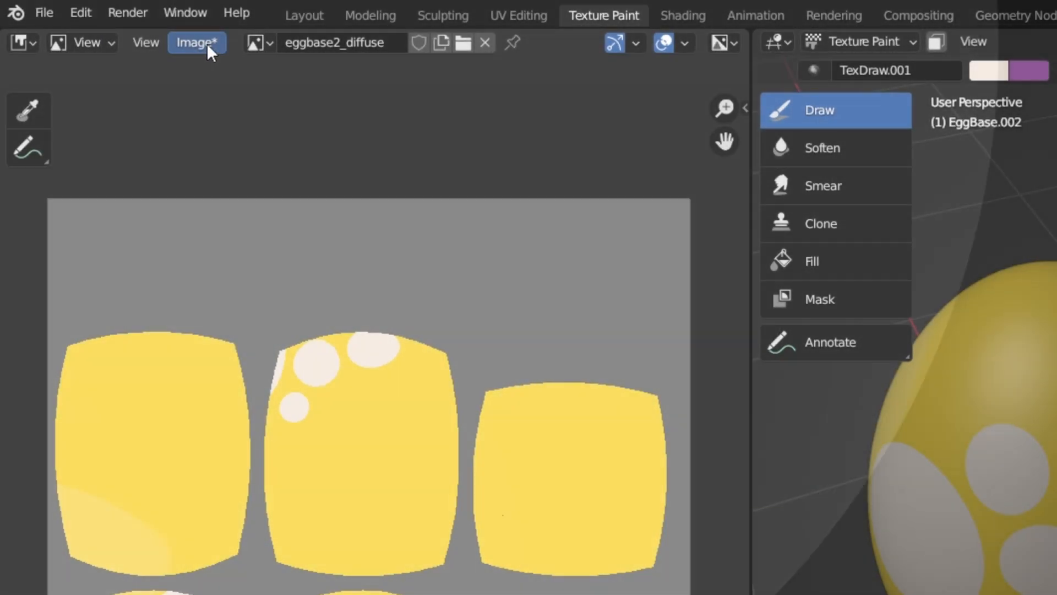
Step: Save the painted image as eggbase2_diffuse.png in the 030-Easter-Eggs Blender folder
left_click(207, 44)
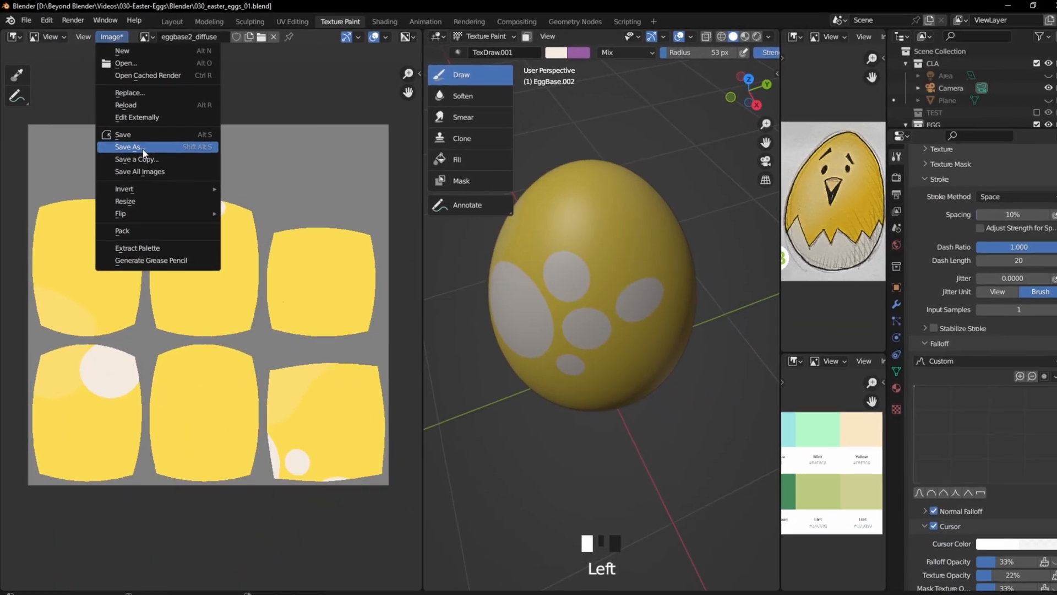
left_click(142, 148)
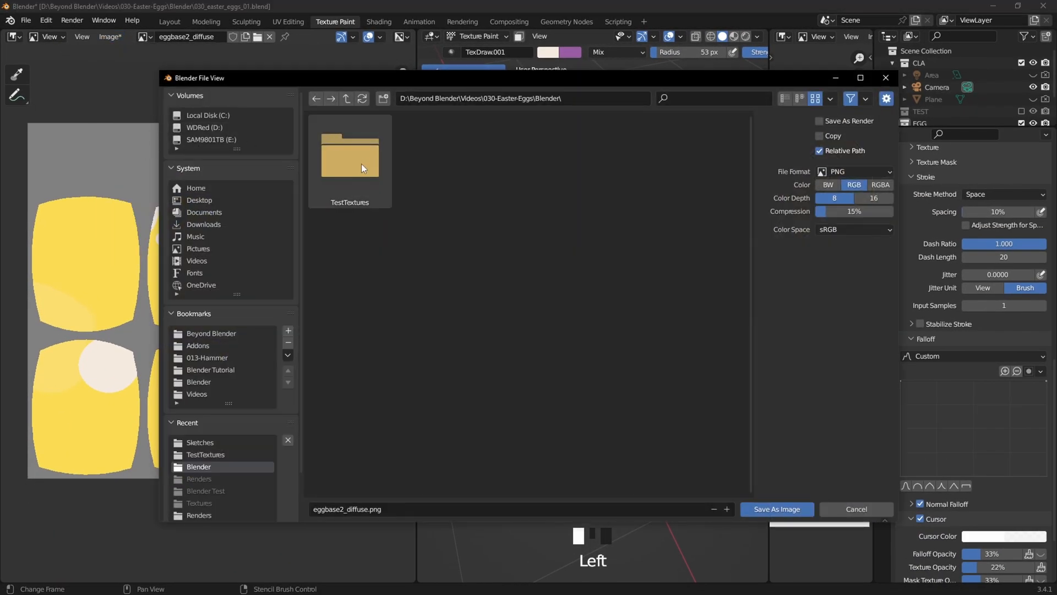
left_click(373, 507)
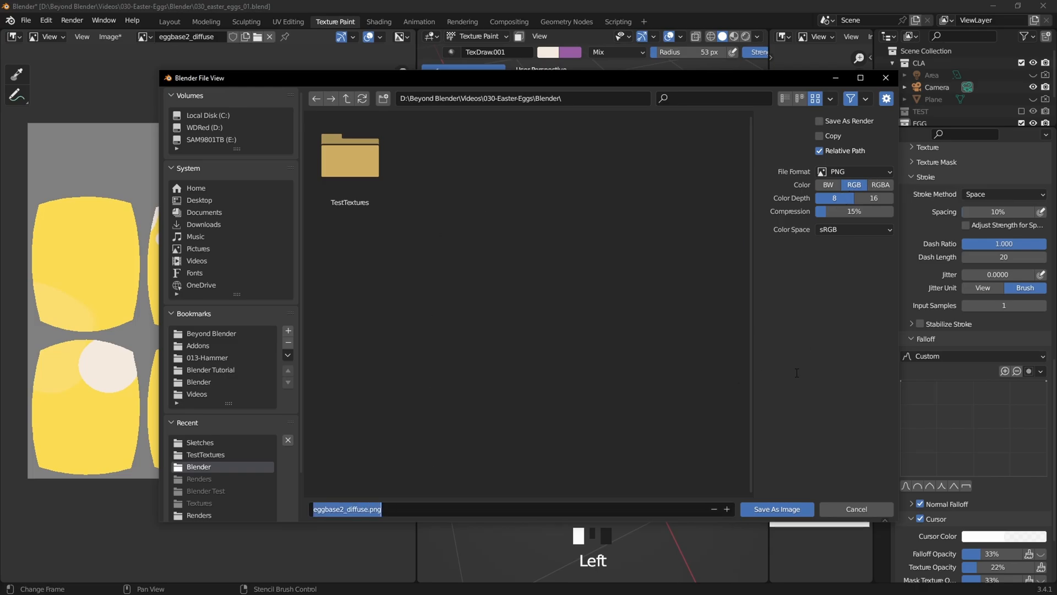
left_click(775, 508)
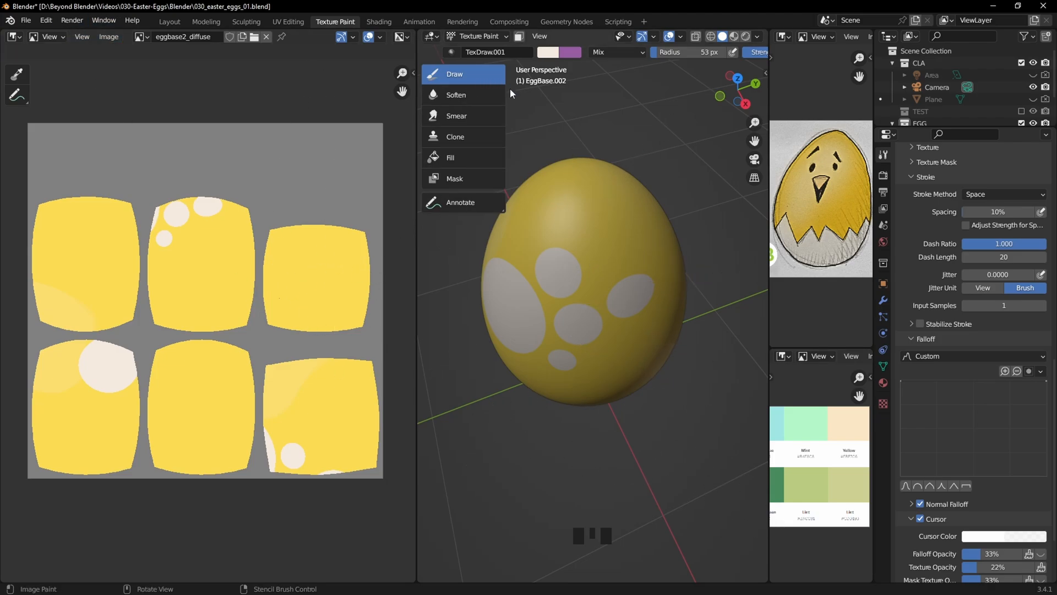
Step: Paint a trial off-white dot above the existing ones on the egg and undo it
middle_click_drag(667, 206, 662, 178)
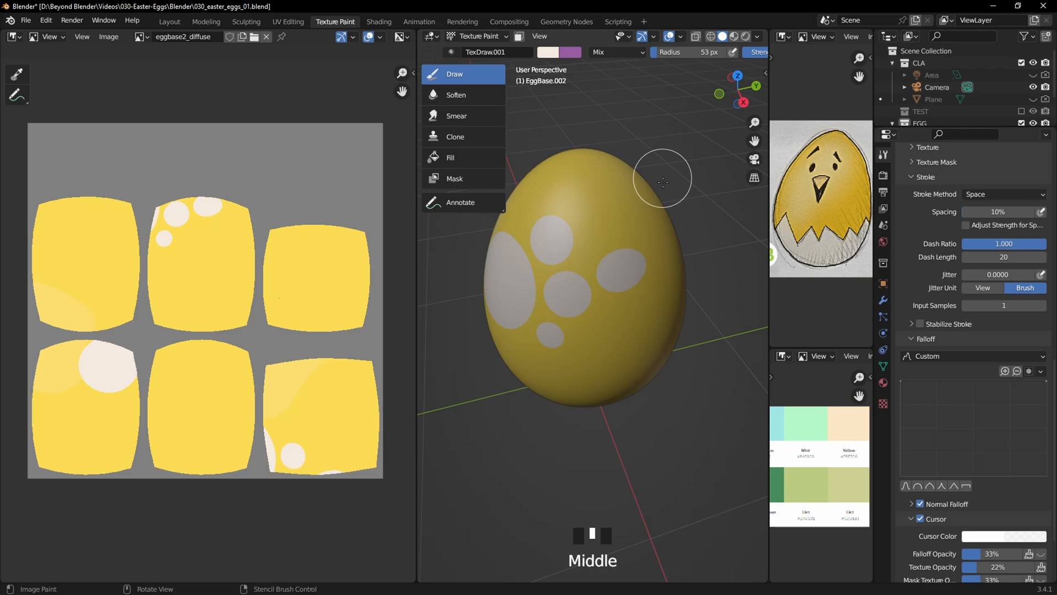
left_click(601, 219)
key("ctrl+z")
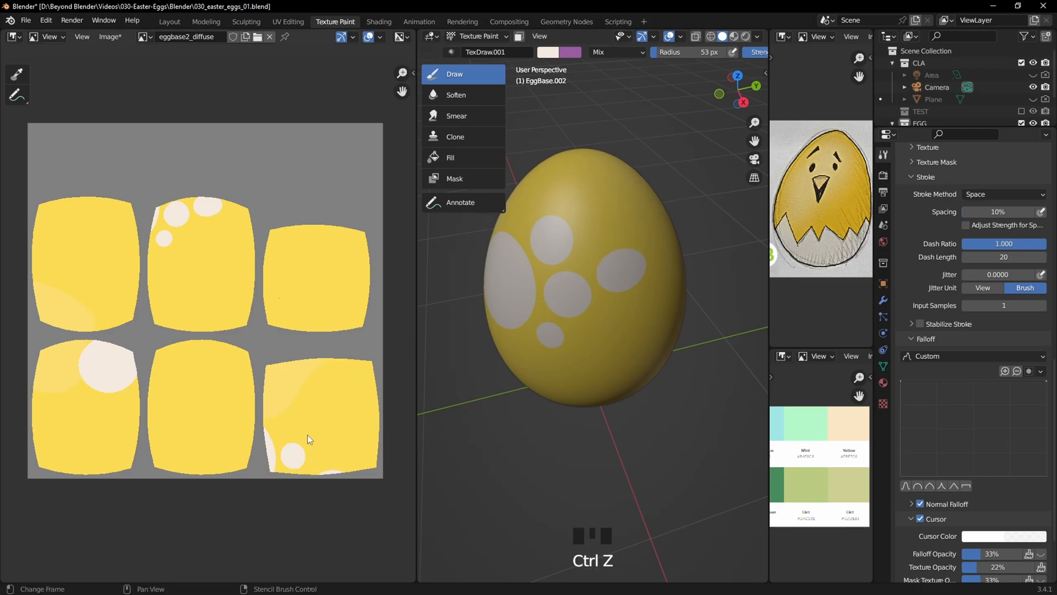
Step: Show the texture paint UVs over the eggbase2_diffuse image and widen the 3D viewport
left_click(82, 36)
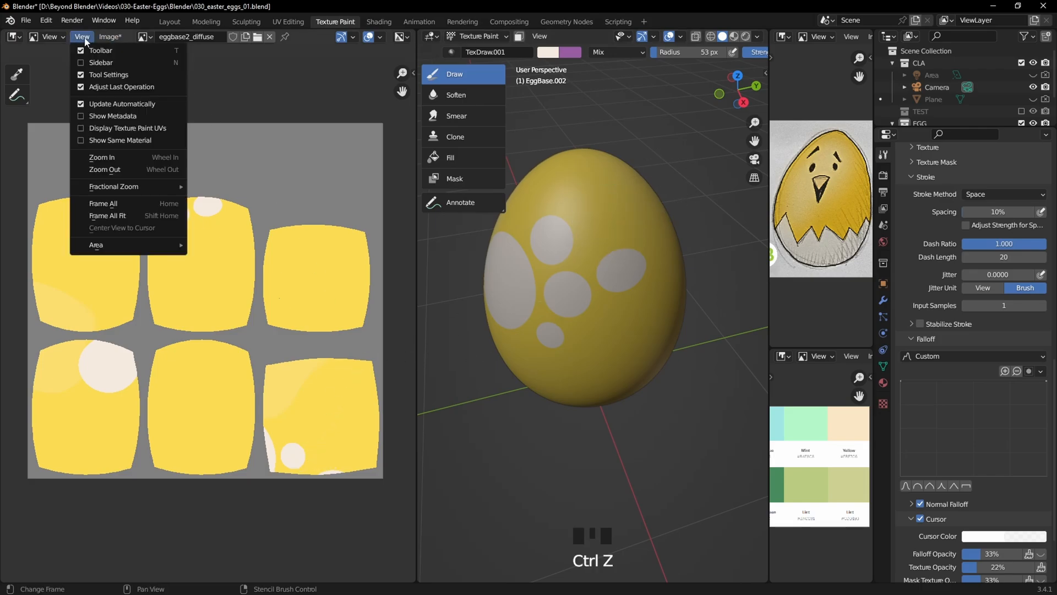
left_click(84, 128)
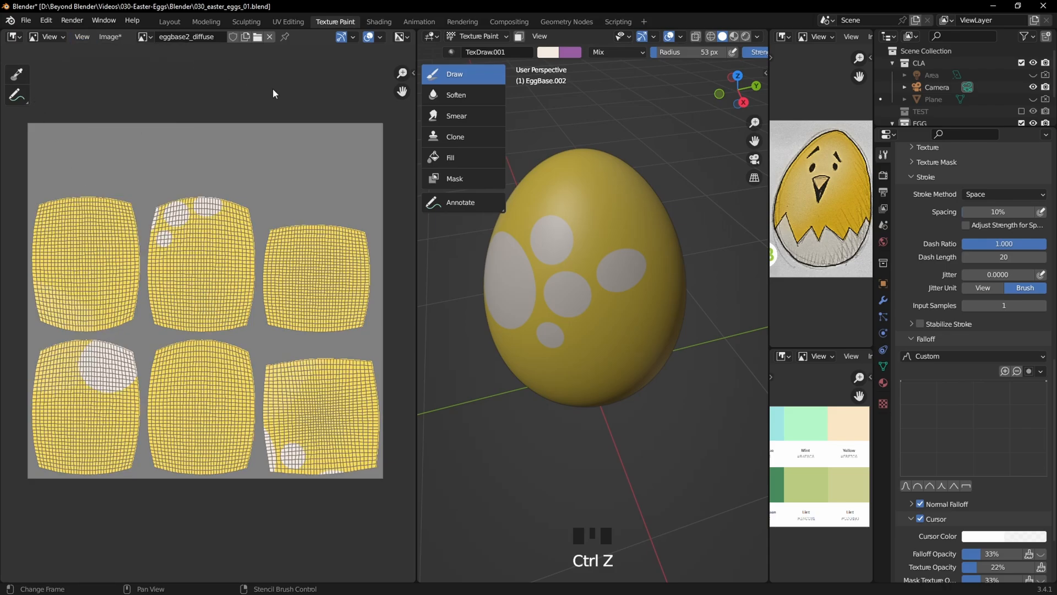
scroll(294, 248, "down", 1)
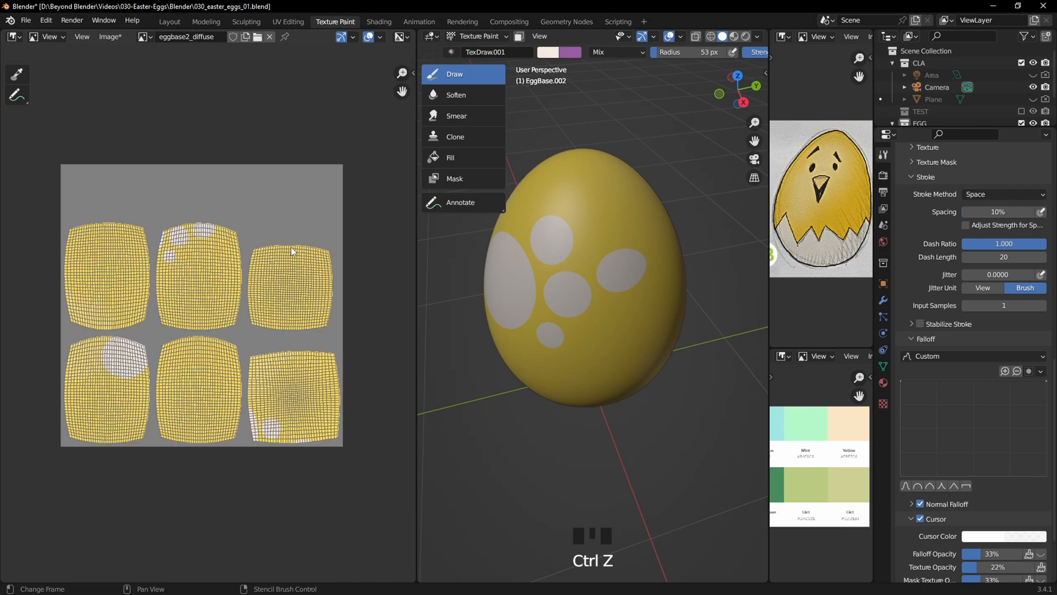
left_click_drag(415, 234, 110, 238)
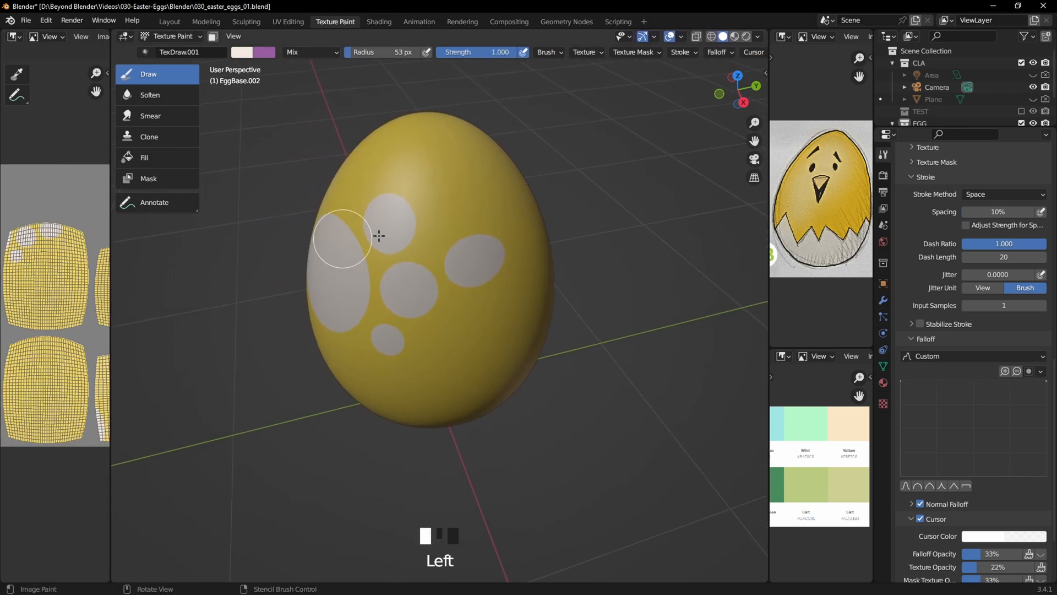
Step: Try 53 px off-white dots on the egg's upper side from different angles and undo them
middle_click_drag(342, 236, 439, 233)
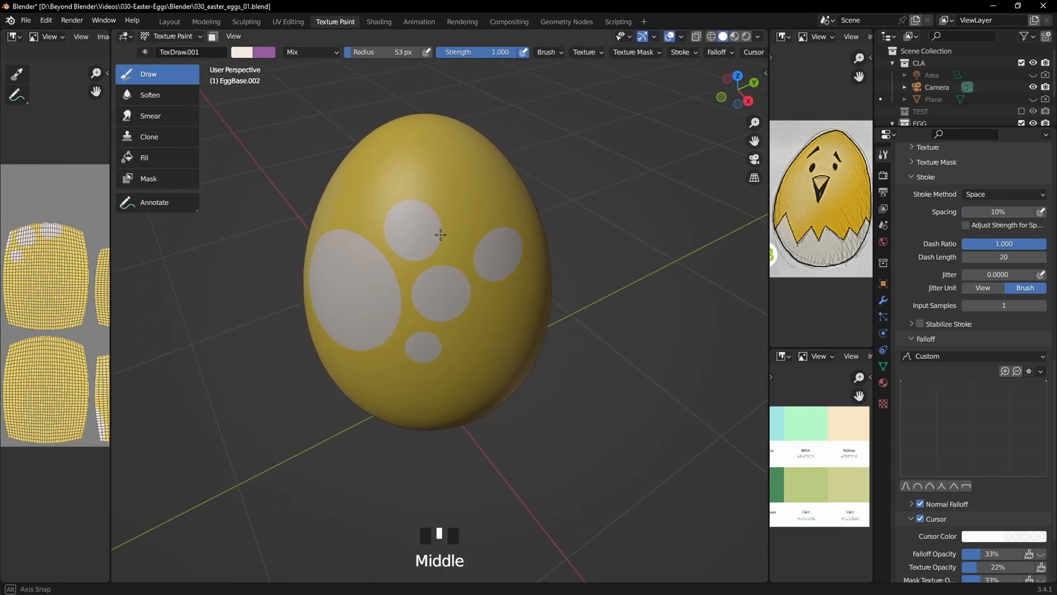
left_click(510, 169)
middle_click_drag(510, 169, 485, 187)
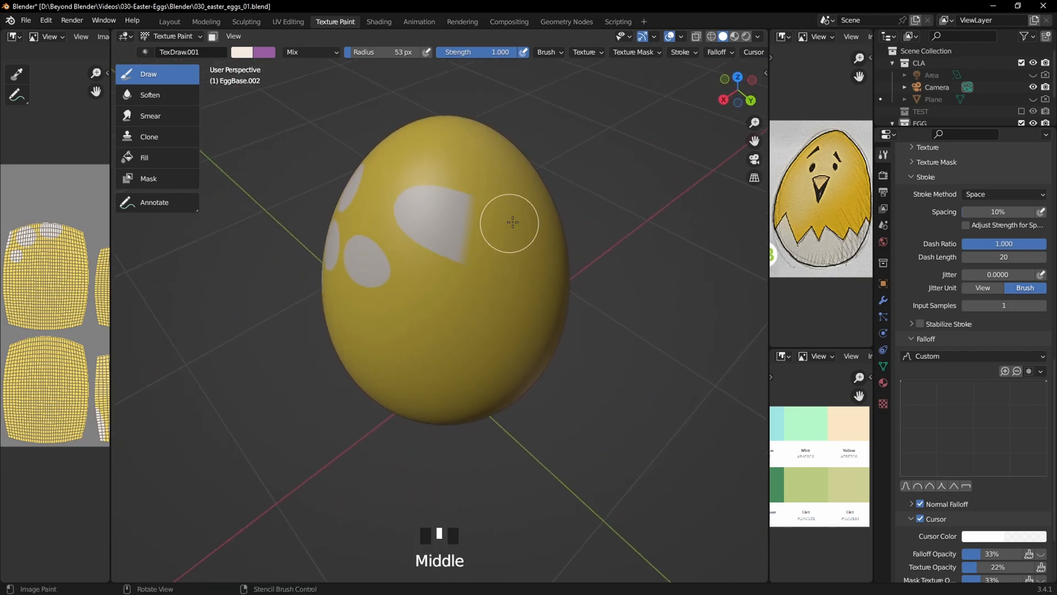
middle_click_drag(441, 209, 537, 238)
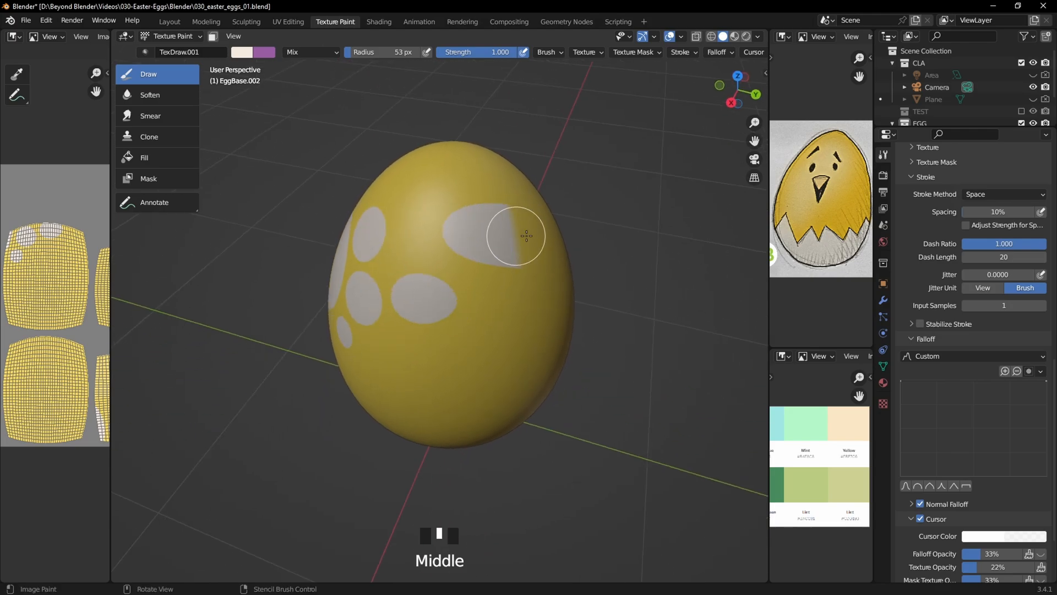
key("ctrl+z")
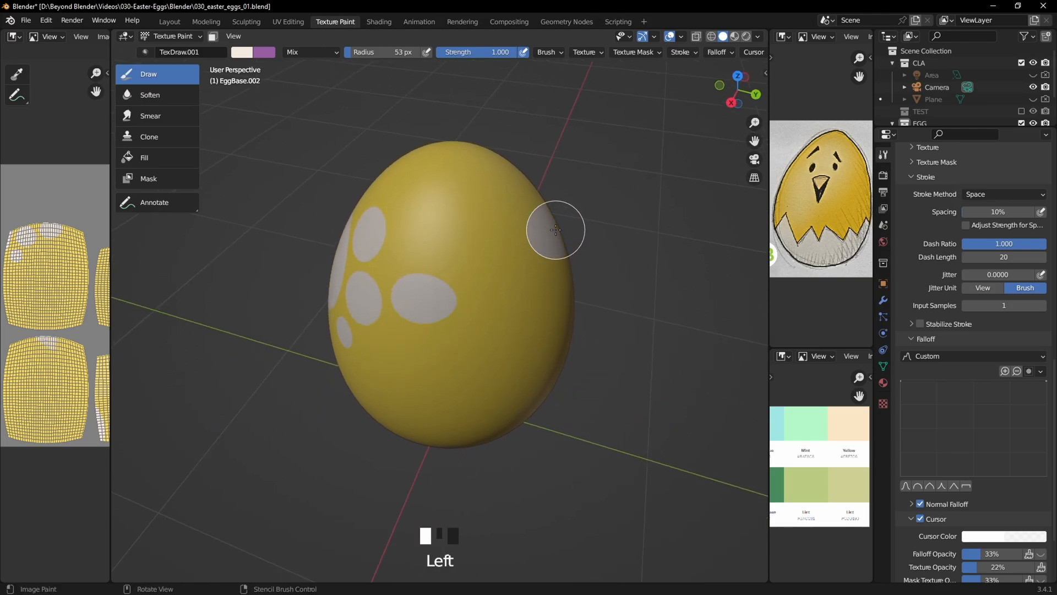
middle_click_drag(654, 243, 606, 229)
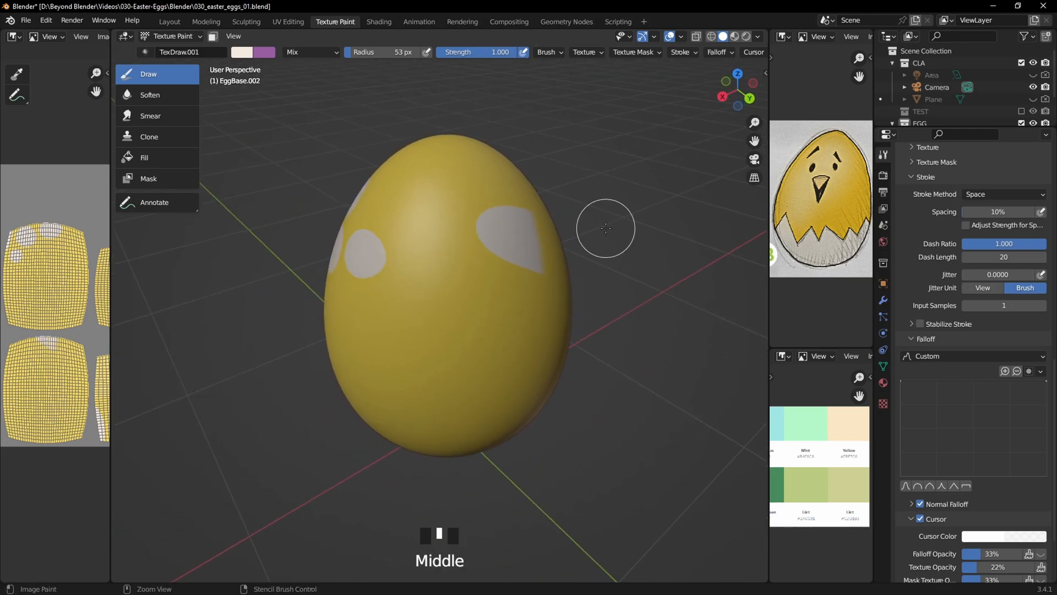
key("ctrl+z")
Step: Paint 53 px off-white dots on the egg's top and on its blank far side
middle_click_drag(538, 221, 502, 311)
left_click(442, 302)
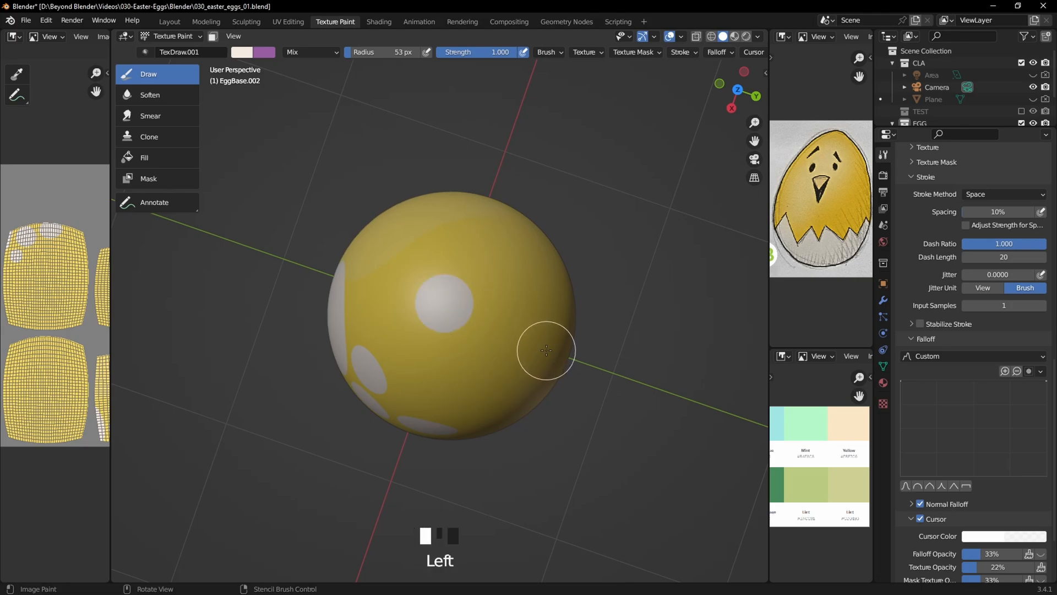
mouse_move(545, 349)
middle_mouse_down()
mouse_move(551, 175)
mouse_move(455, 347)
mouse_move(578, 305)
middle_mouse_up()
left_click(454, 327)
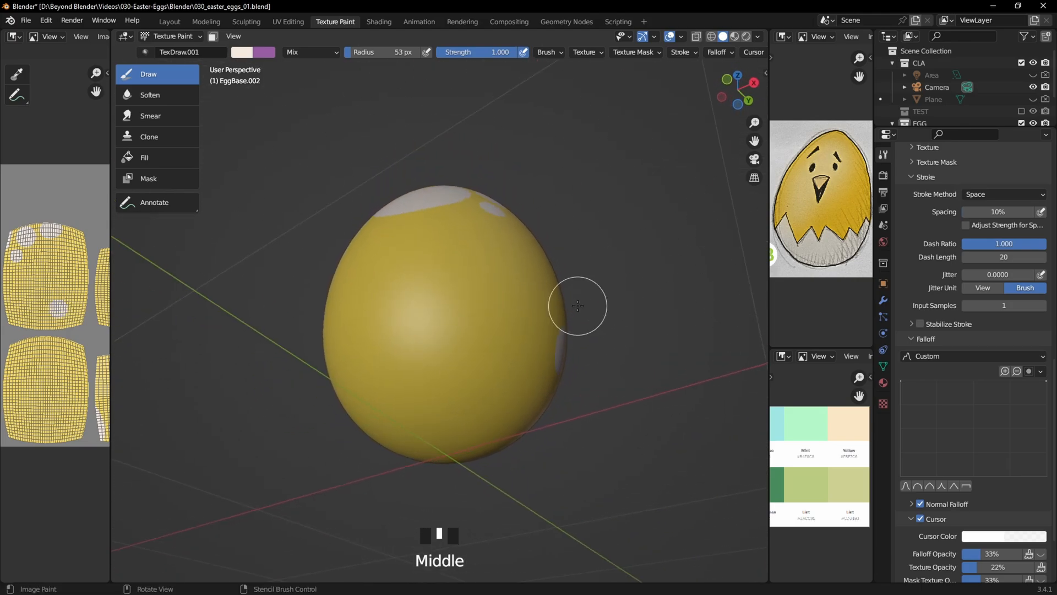
left_click(431, 331)
Step: Raise the brush radius to 71 px and paint larger off-white dots around the egg
key("bracketright")
key("bracketright")
key("bracketright")
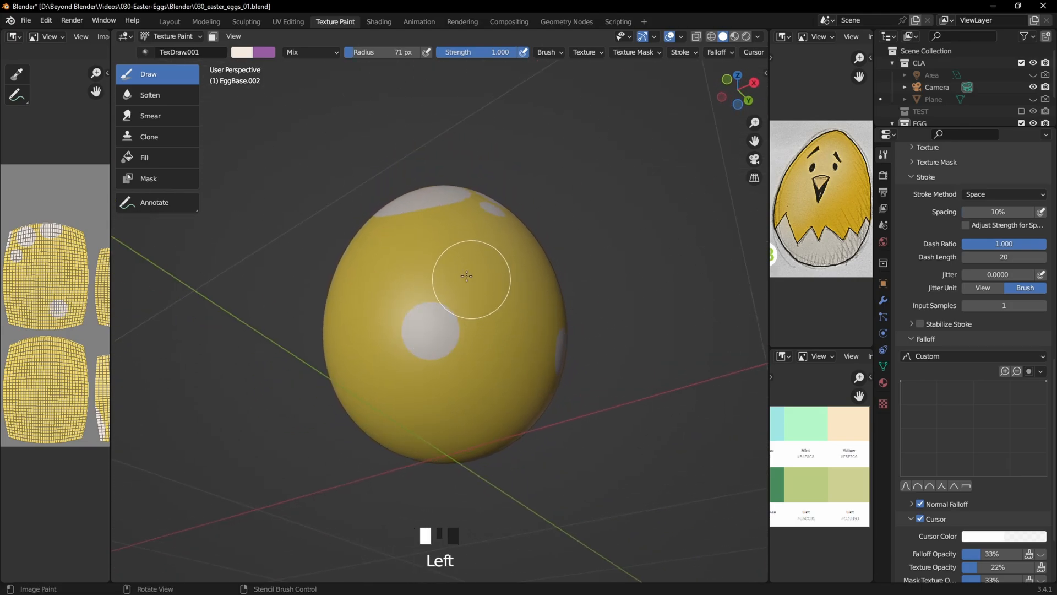
mouse_move(454, 280)
middle_mouse_down()
mouse_move(444, 314)
mouse_move(479, 323)
mouse_move(350, 331)
mouse_move(400, 331)
middle_mouse_up()
left_click(438, 312)
left_click(330, 306)
mouse_move(330, 307)
middle_mouse_down()
mouse_move(584, 314)
mouse_move(444, 316)
mouse_move(491, 319)
middle_mouse_up()
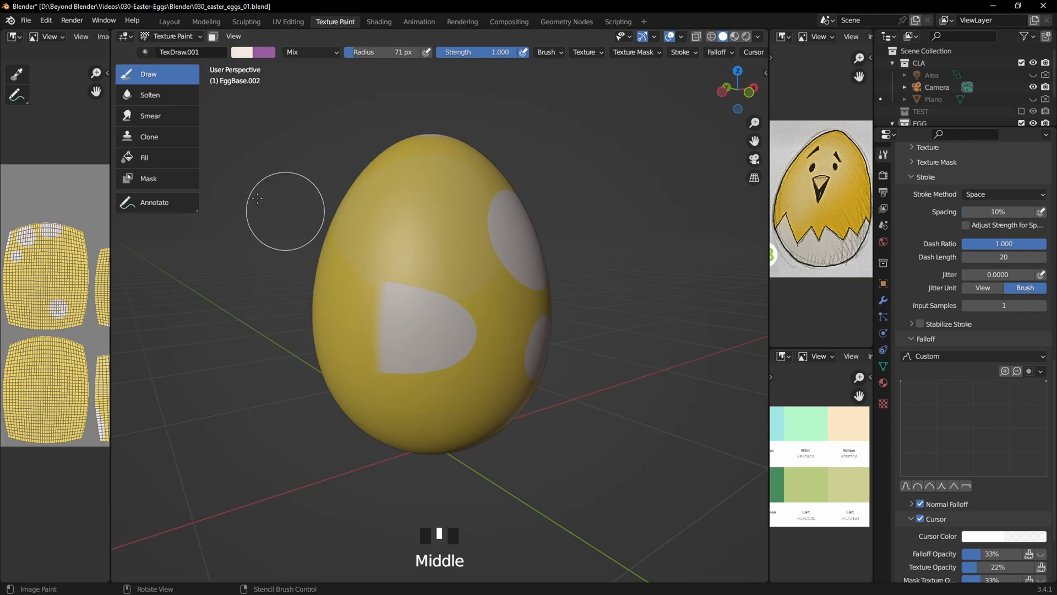
Step: Fill the whole egg with the yellow from EggPalette using the Fill tool
left_click(144, 157)
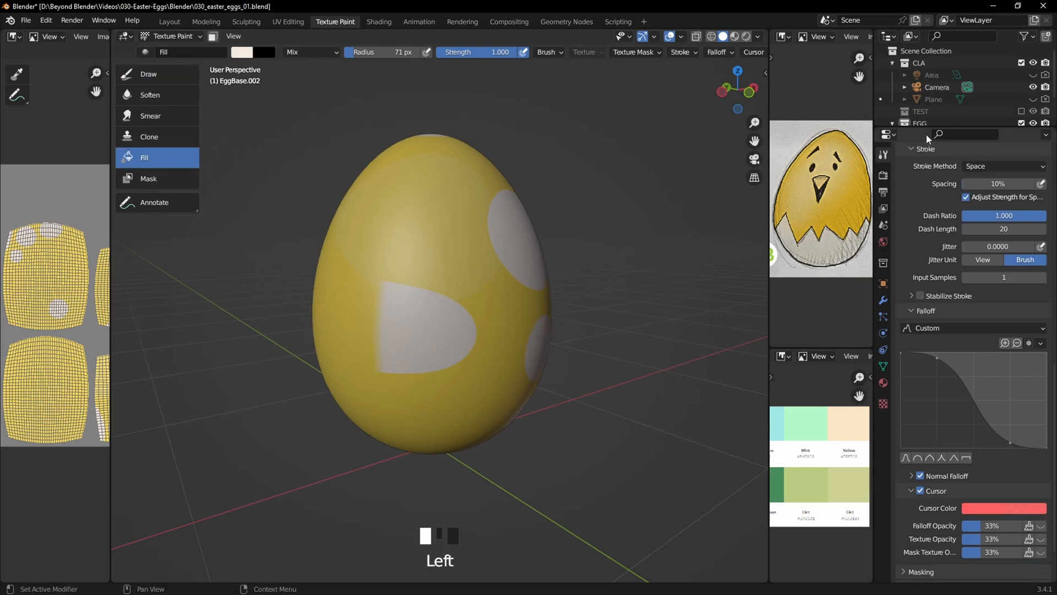
scroll(931, 239, "up", 5)
scroll(931, 234, "up", 4)
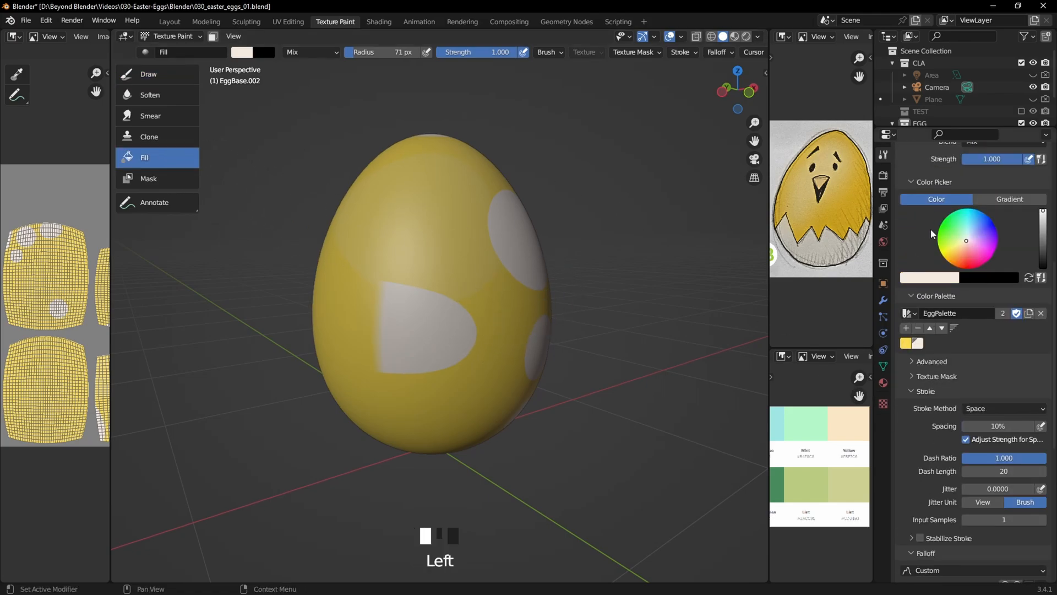
left_click(905, 343)
left_click(430, 239)
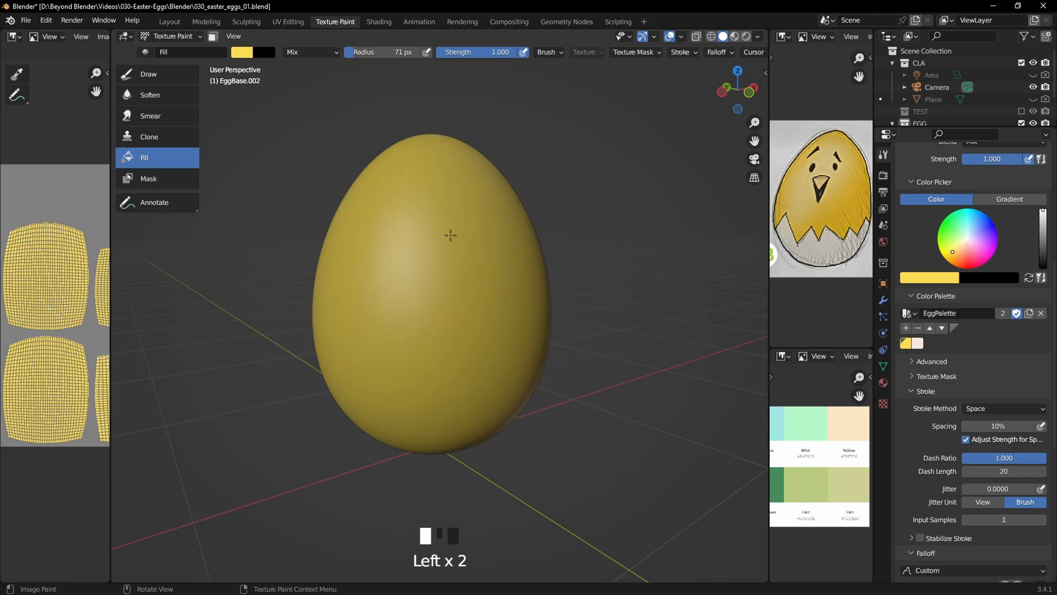
Step: Try a Mask stroke at 71 px and 0.500 strength on the egg's upper part and check the masking options
left_click(170, 76)
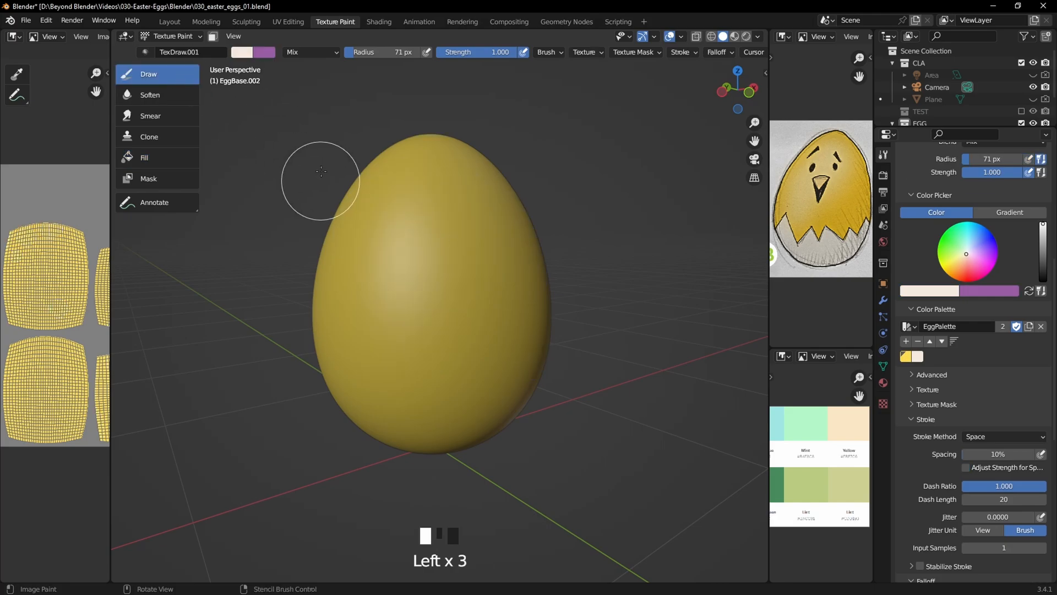
middle_click_drag(432, 242, 435, 245)
left_click(167, 183)
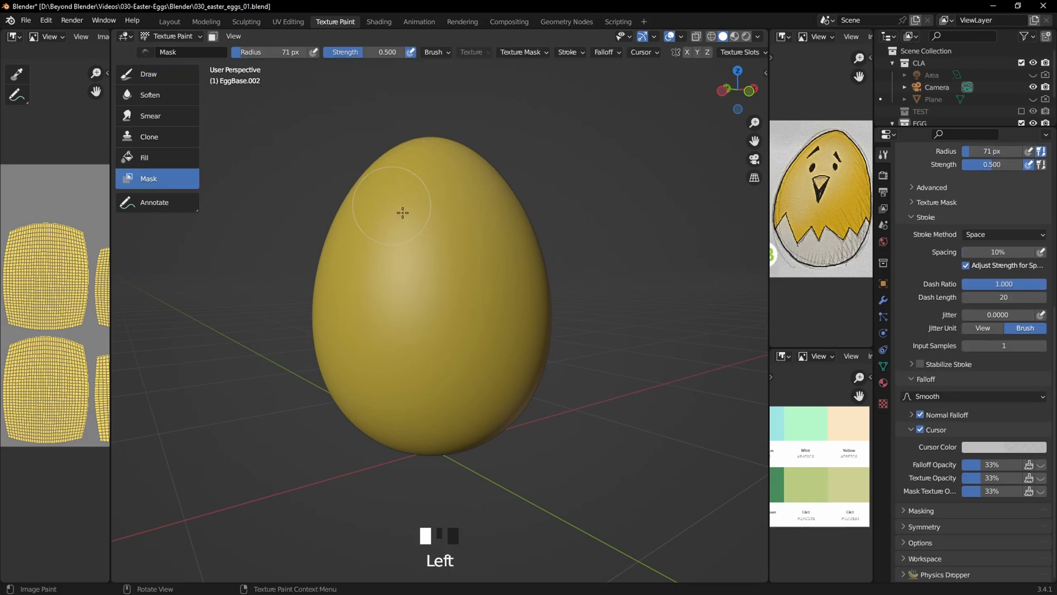
left_click_drag(436, 174, 465, 219)
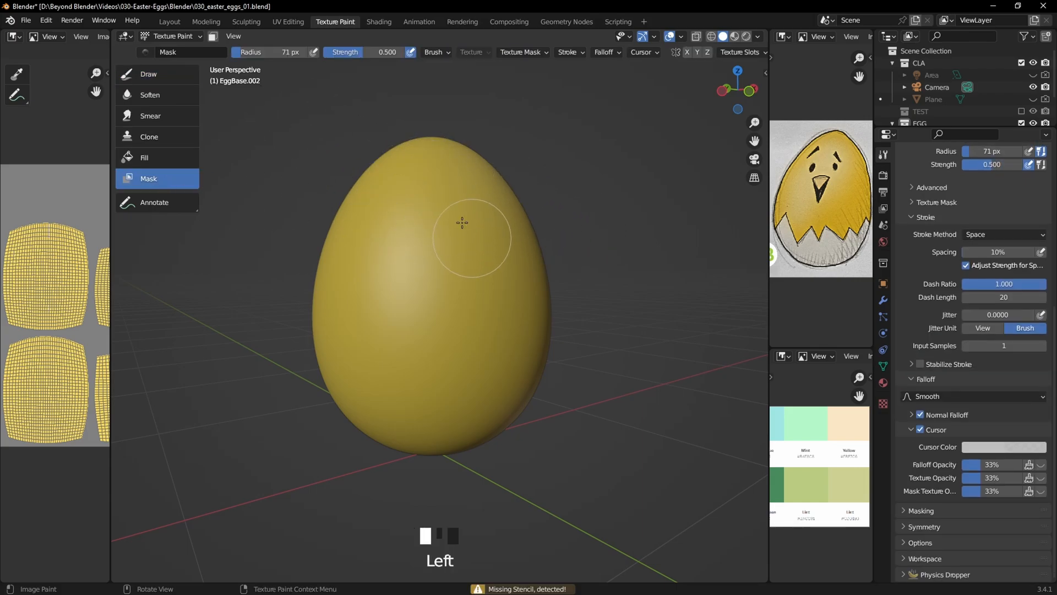
middle_click_drag(465, 220, 495, 240)
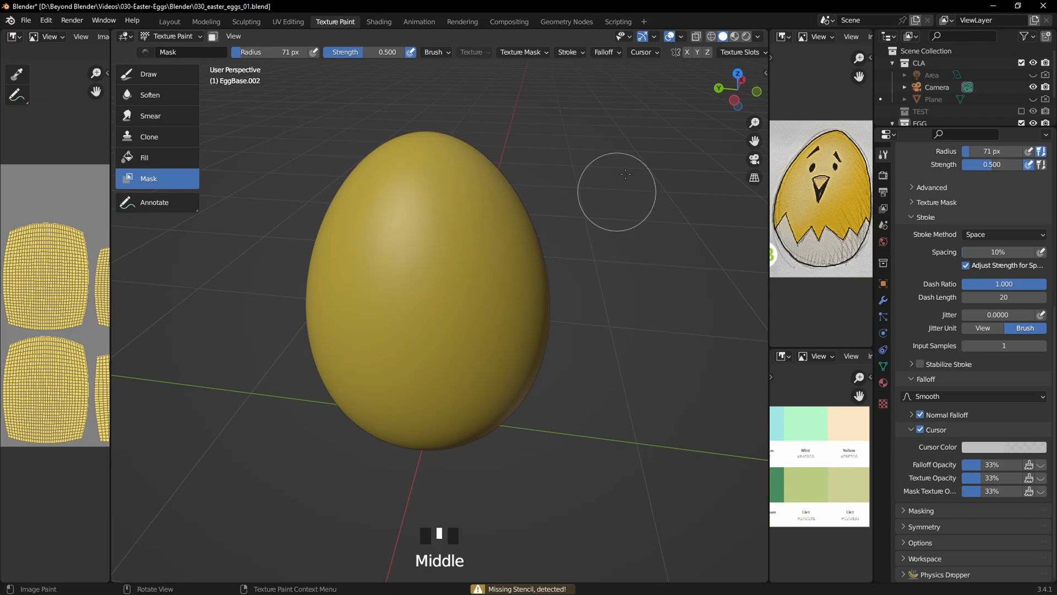
left_click(722, 87)
middle_click_drag(593, 55, 431, 70)
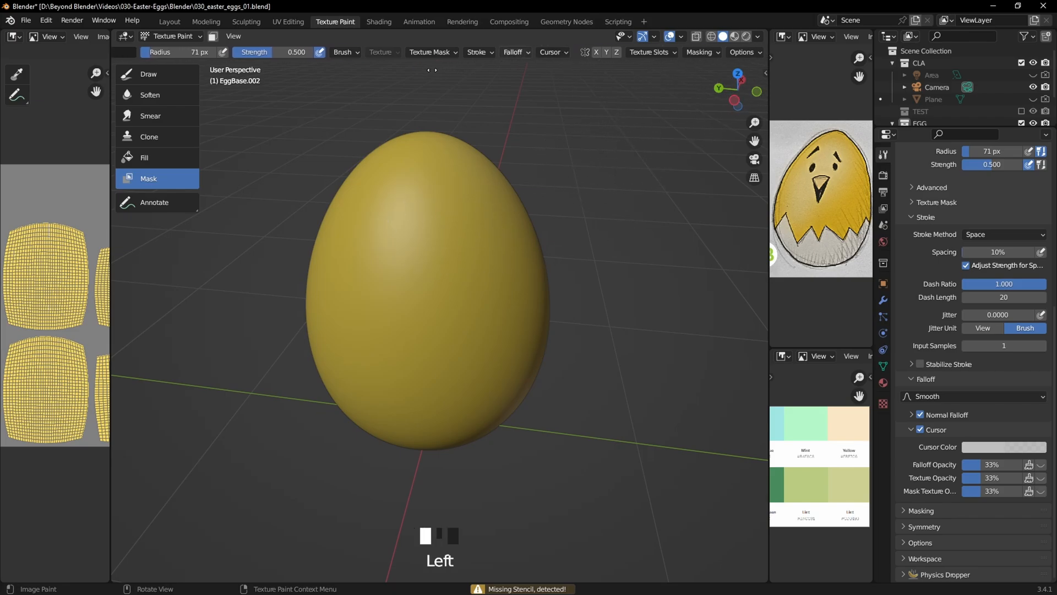
left_click(707, 53)
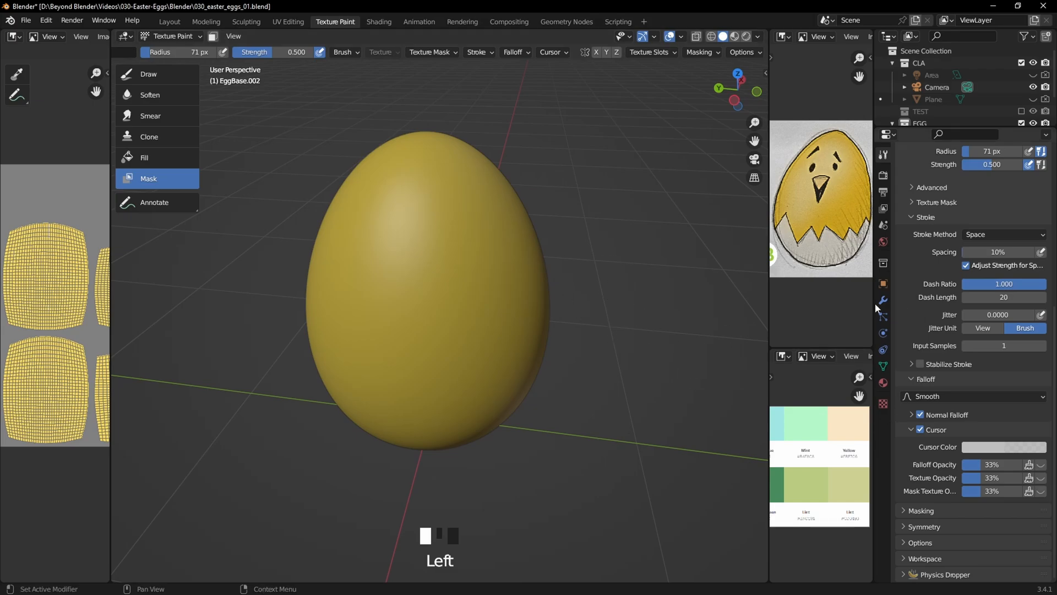
Step: Paint a trial off-white stroke down the egg with the Draw brush and undo it
left_click(147, 77)
mouse_move(429, 241)
left_mouse_down()
mouse_move(385, 316)
mouse_move(352, 187)
mouse_move(473, 168)
mouse_move(448, 337)
left_mouse_up()
key("ctrl+z")
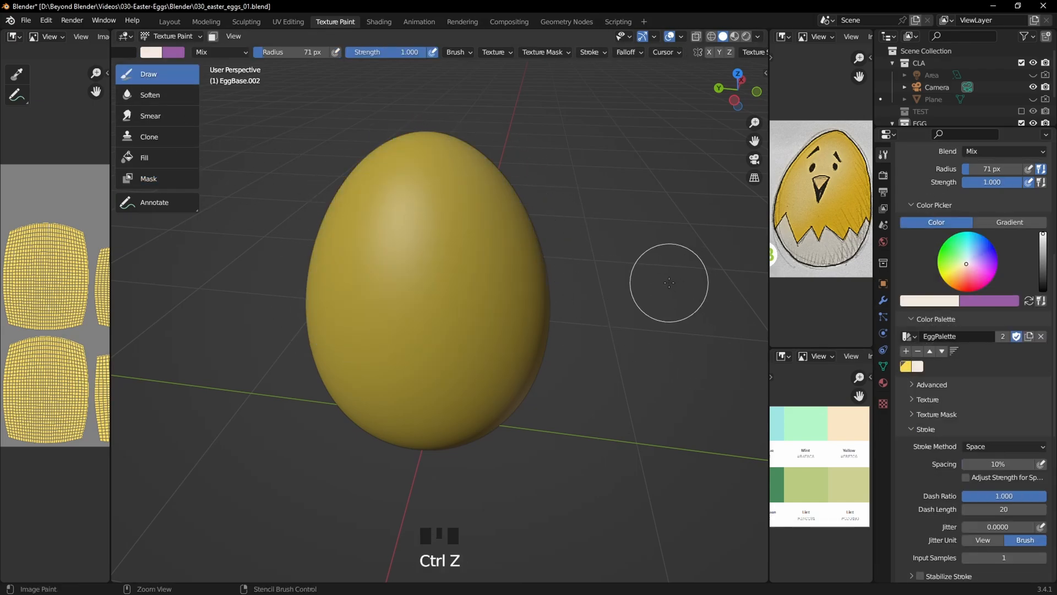
middle_click_drag(601, 253, 447, 223)
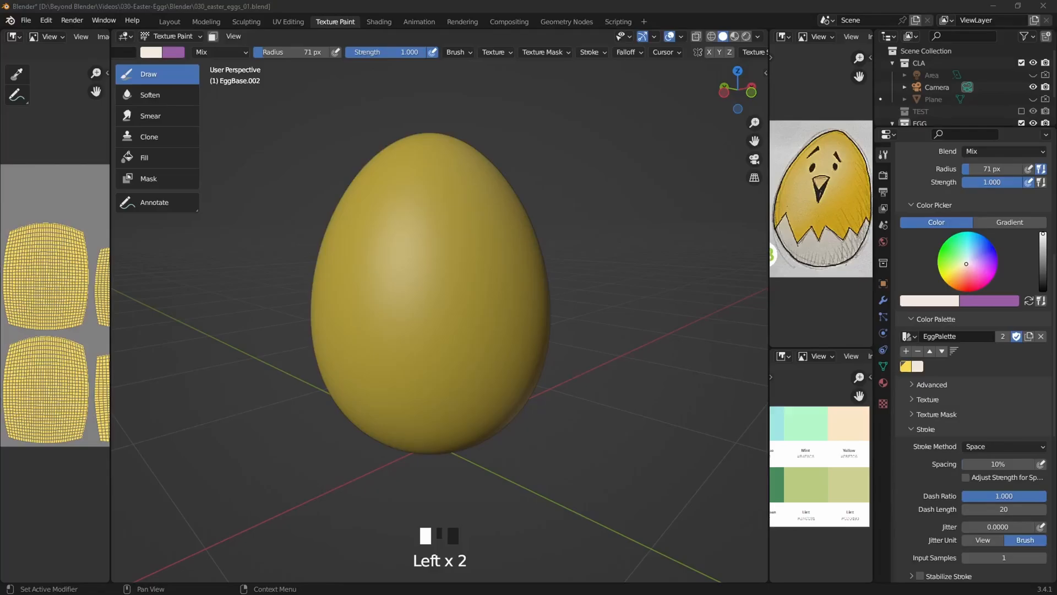
middle_click_drag(435, 256, 481, 262)
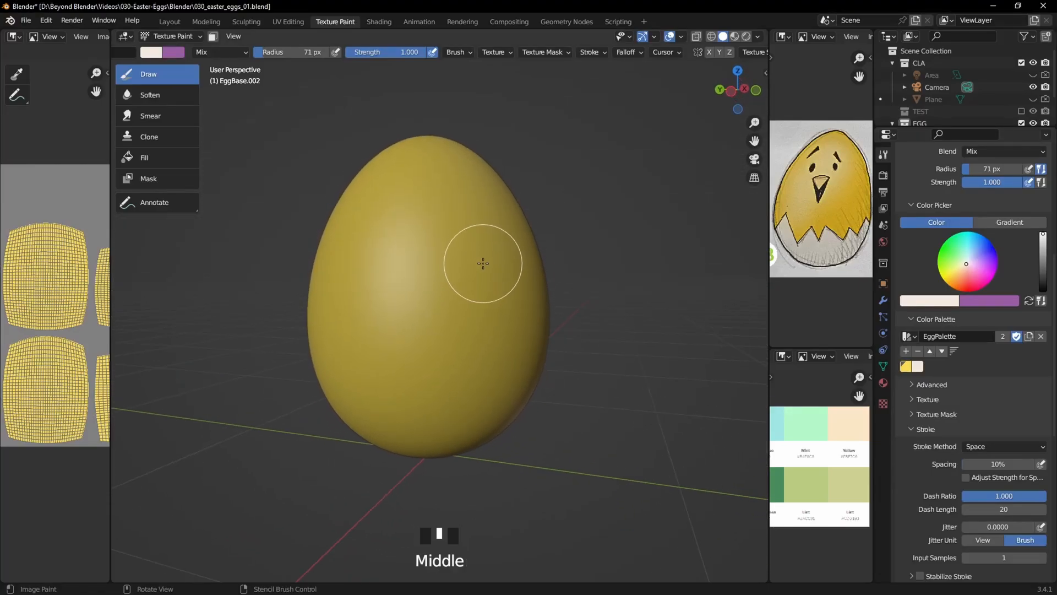
Step: Reduce the Draw brush radius to 22 px, then test and undo an off-white scribble on the egg
scroll(483, 263, "up", 2)
left_click(163, 73)
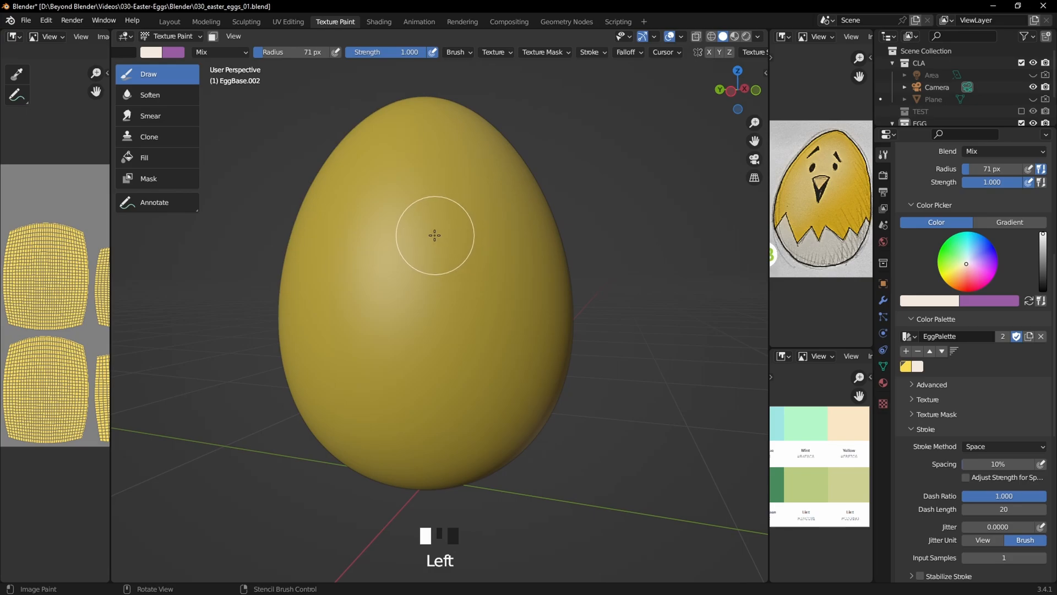
key("bracketleft")
key("bracketleft")
key("bracketleft")
mouse_move(419, 238)
left_mouse_down()
mouse_move(420, 307)
mouse_move(406, 339)
left_mouse_up()
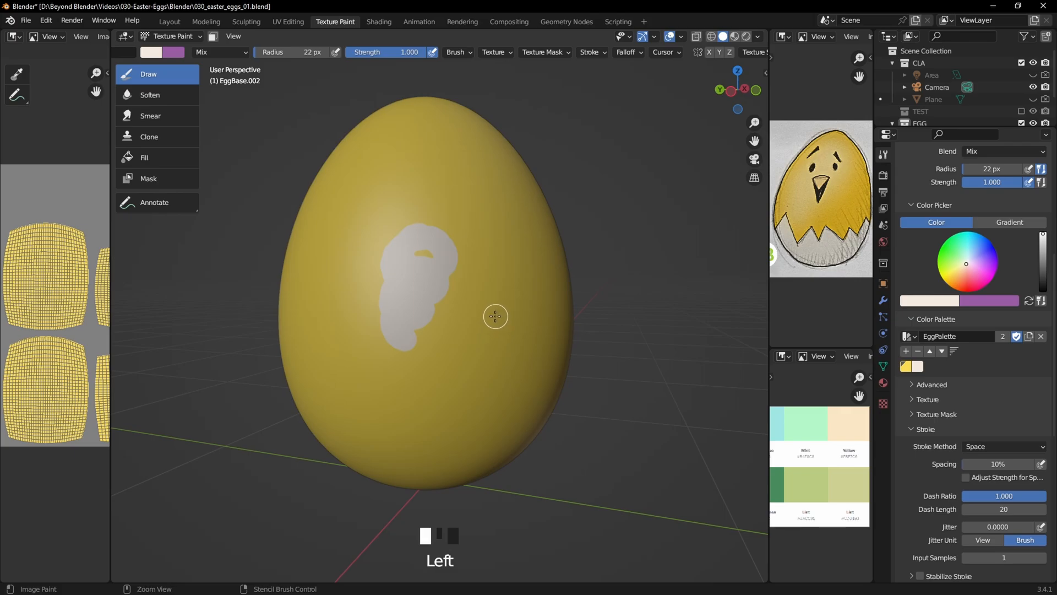
key("ctrl+z")
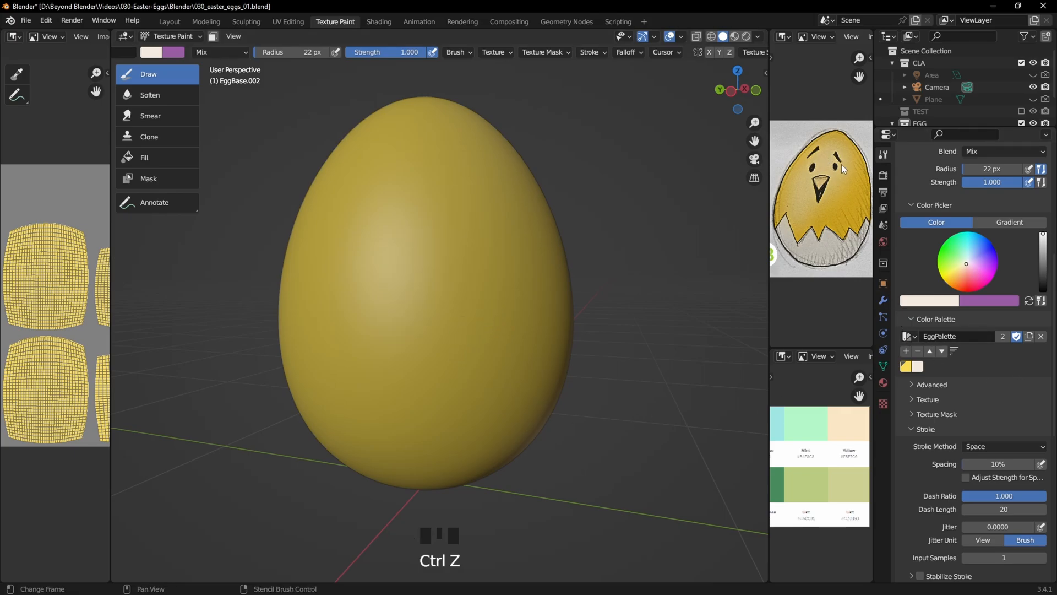
Step: Choose the off-white EggPalette swatch for the Draw brush and switch to the front orthographic view
left_click(918, 366)
left_click(437, 364)
key("ctrl+z")
middle_click_drag(580, 358, 549, 391)
key("KP_1")
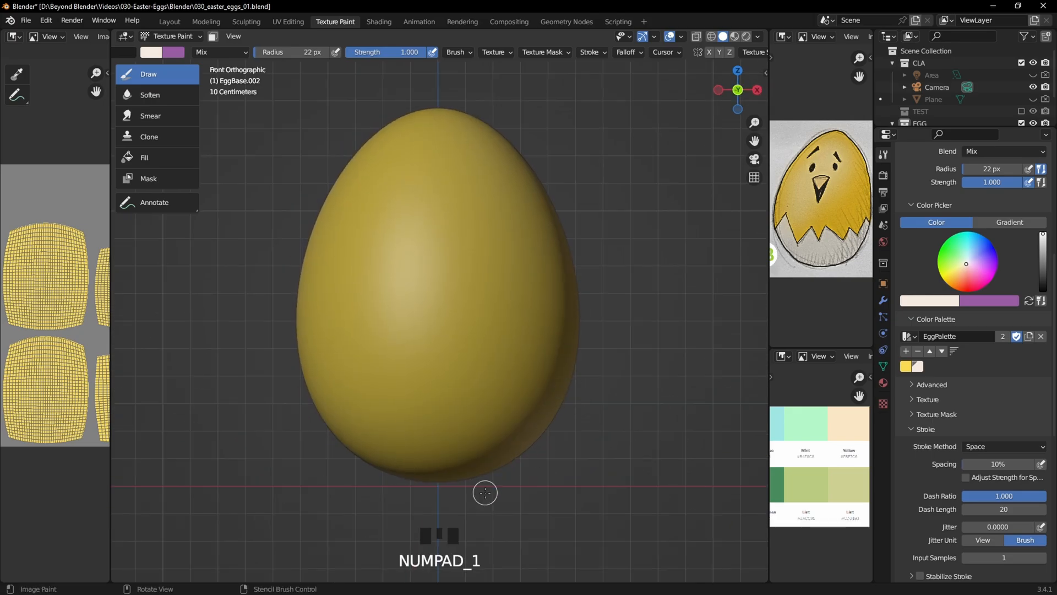
Step: Paint a filled off-white triangular spike on the egg's lower front, running down to the bottom edge, with the 22 px Draw brush
scroll(485, 492, "up", 2)
middle_click_drag(486, 488, 467, 378, "shift")
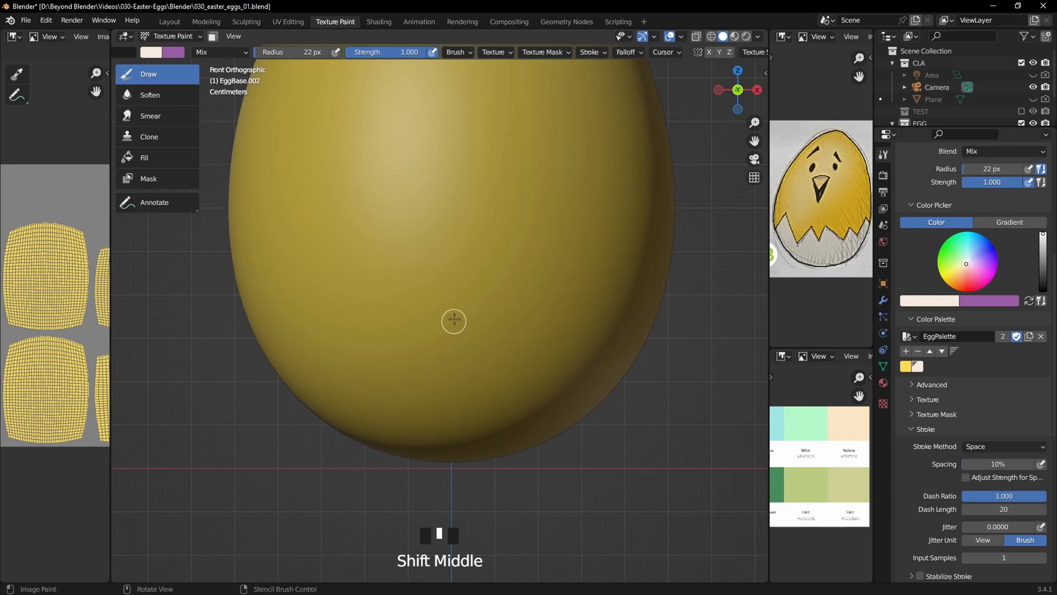
left_click_drag(463, 303, 377, 455)
left_click_drag(468, 305, 491, 380)
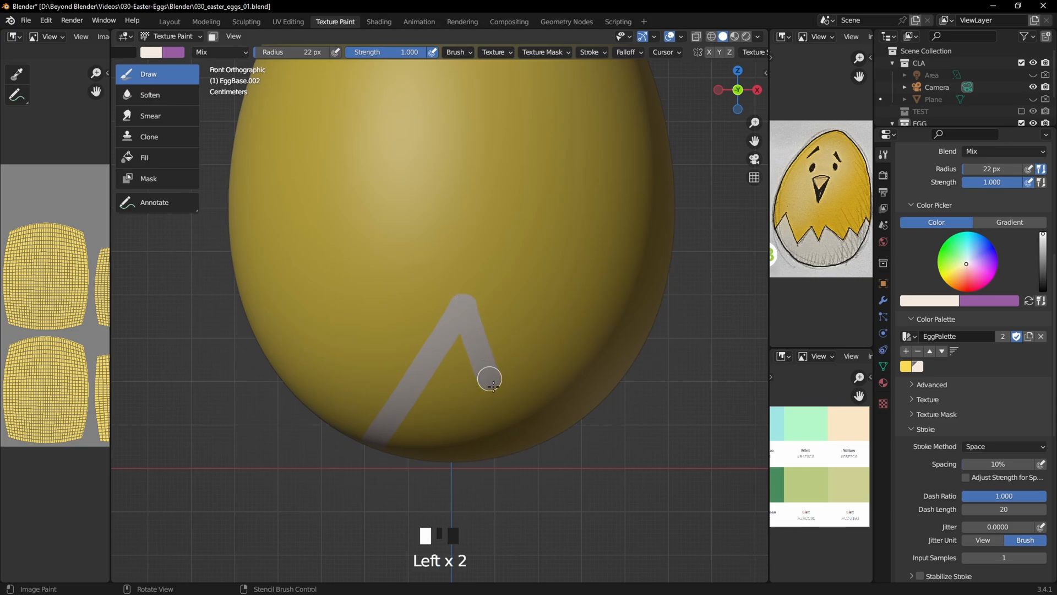
mouse_move(494, 420)
left_mouse_down()
mouse_move(456, 329)
mouse_move(370, 447)
mouse_move(429, 413)
mouse_move(444, 450)
left_mouse_up()
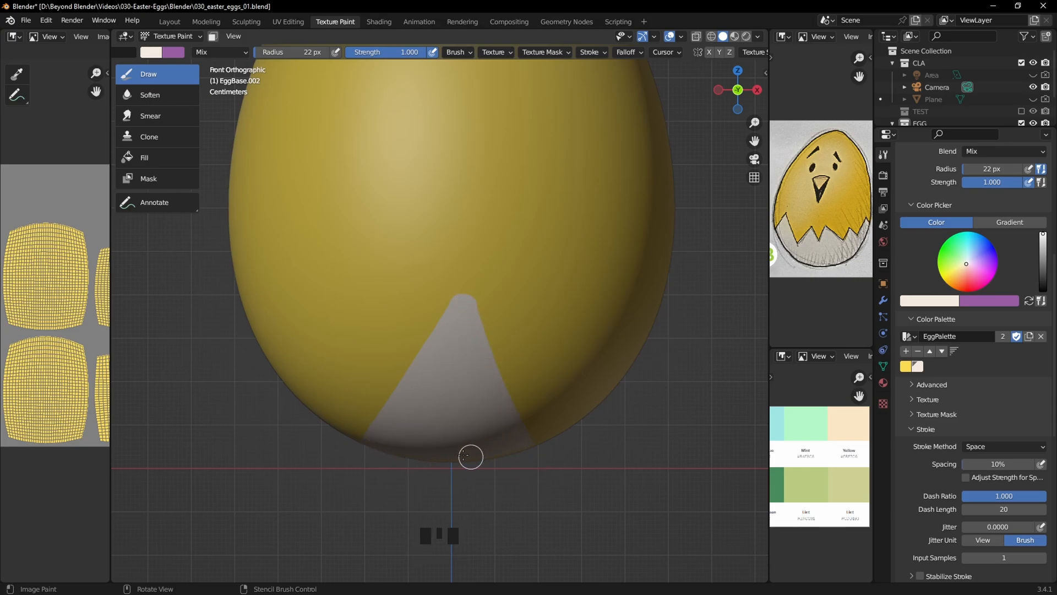
left_click_drag(464, 359, 489, 412)
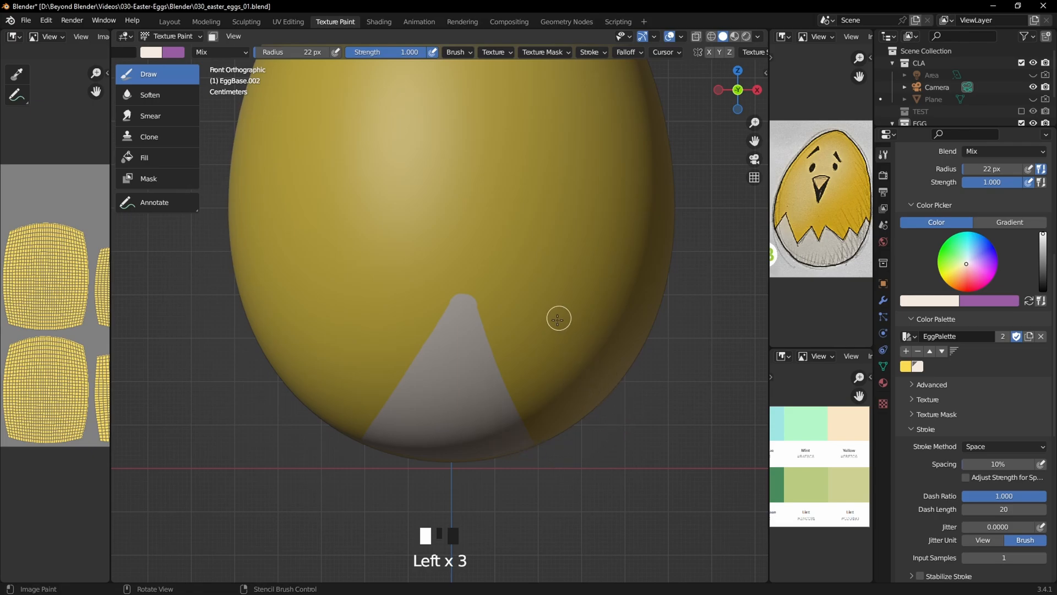
Step: Extend the front spike's rounded tip into a sharper off-white point and blend it into both sides
scroll(470, 290, "up", 5)
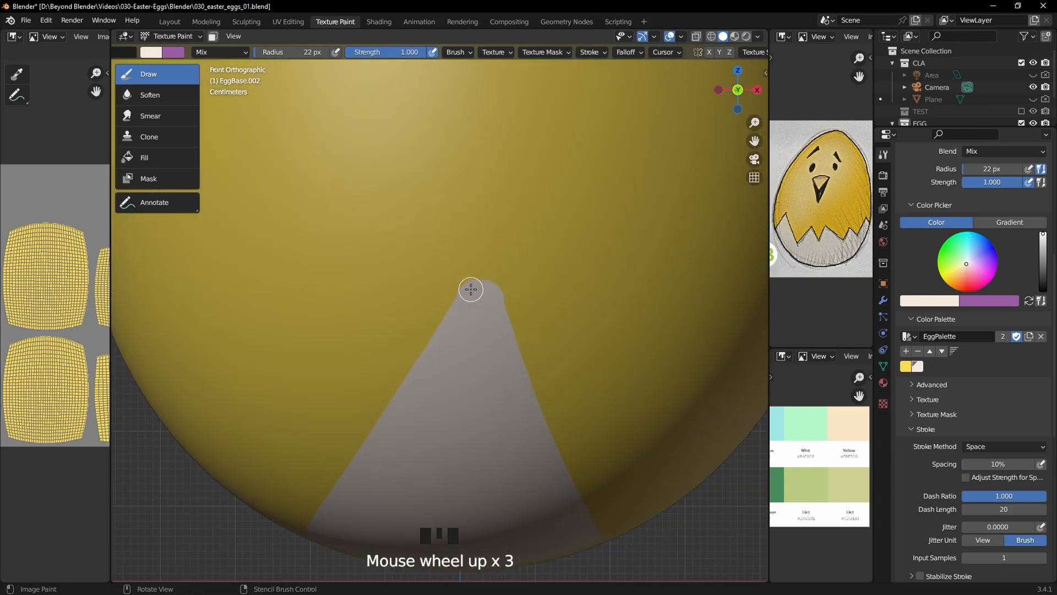
left_click_drag(508, 245, 483, 299)
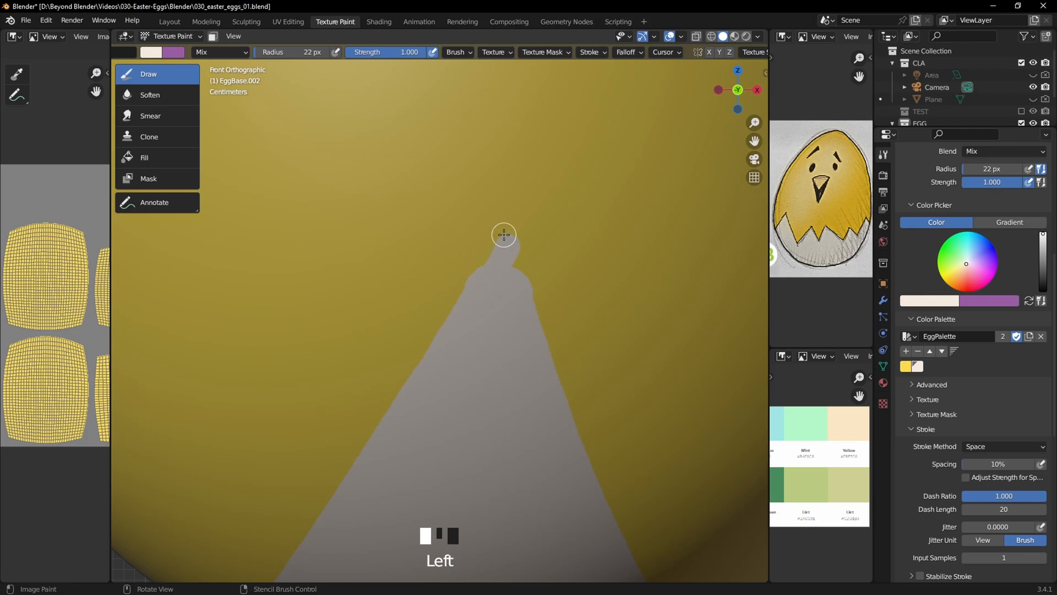
left_click_drag(504, 235, 483, 274)
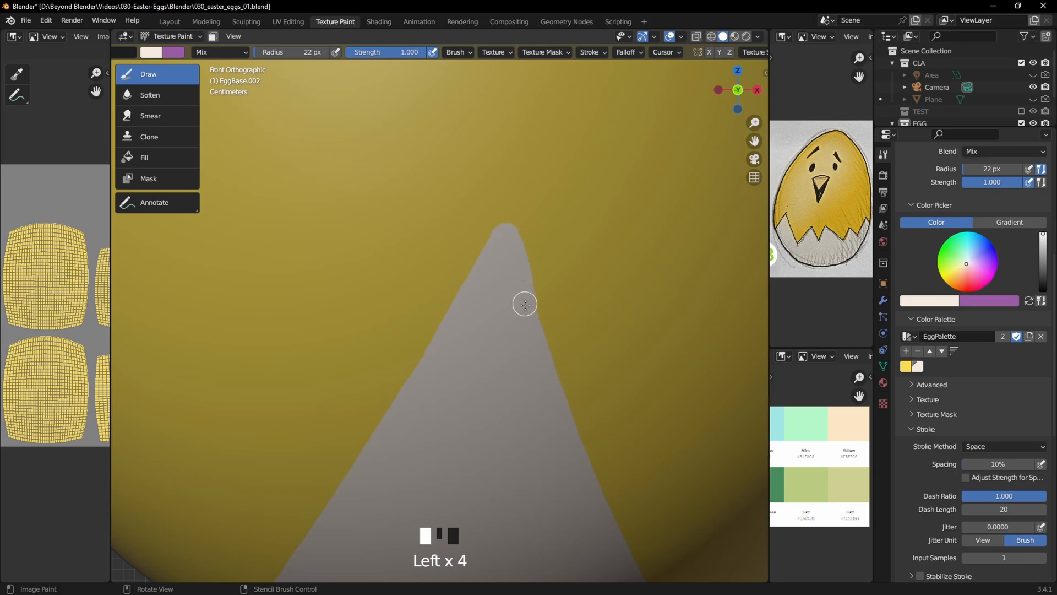
scroll(555, 401, "down", 6)
middle_click_drag(561, 428, 567, 388)
scroll(583, 400, "up", 2)
key("KP_1")
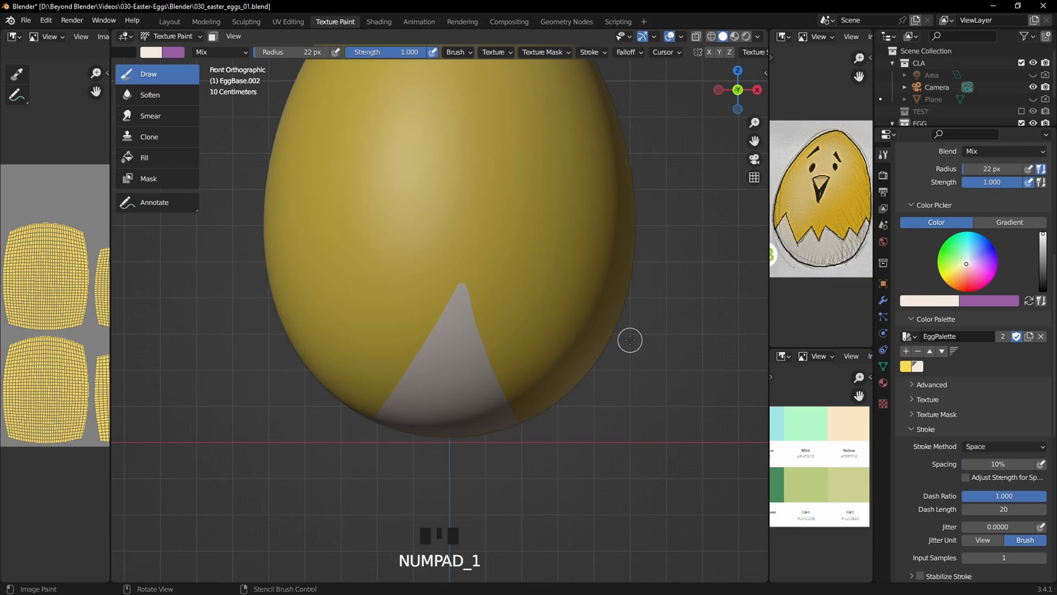
Step: Set the Draw brush radius to 182 px and paint an off-white disc centred on the egg's underside in the bottom orthographic view
middle_click_drag(630, 340, 576, 316)
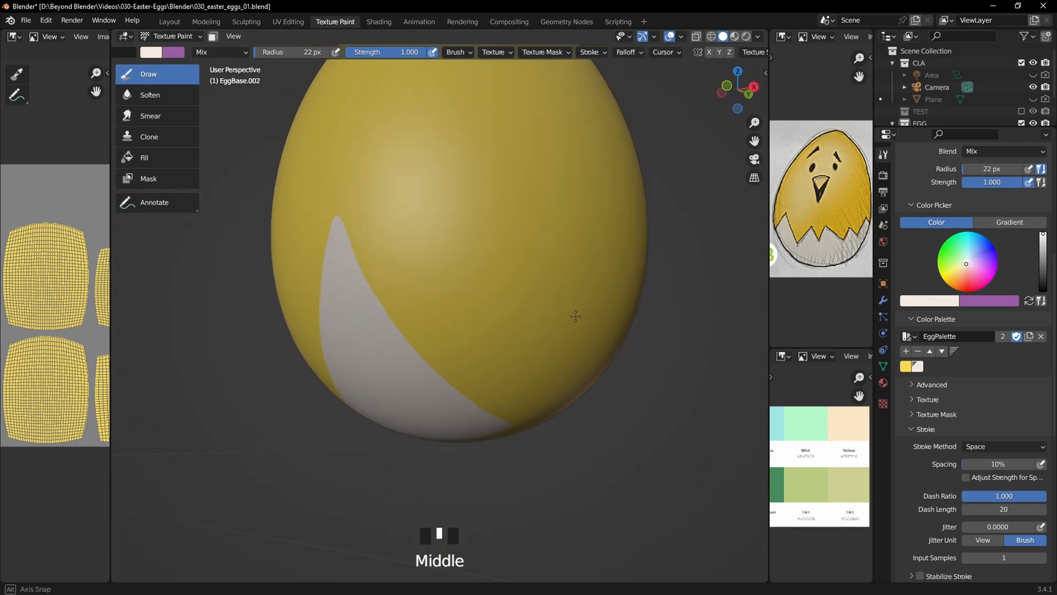
key("KP_7")
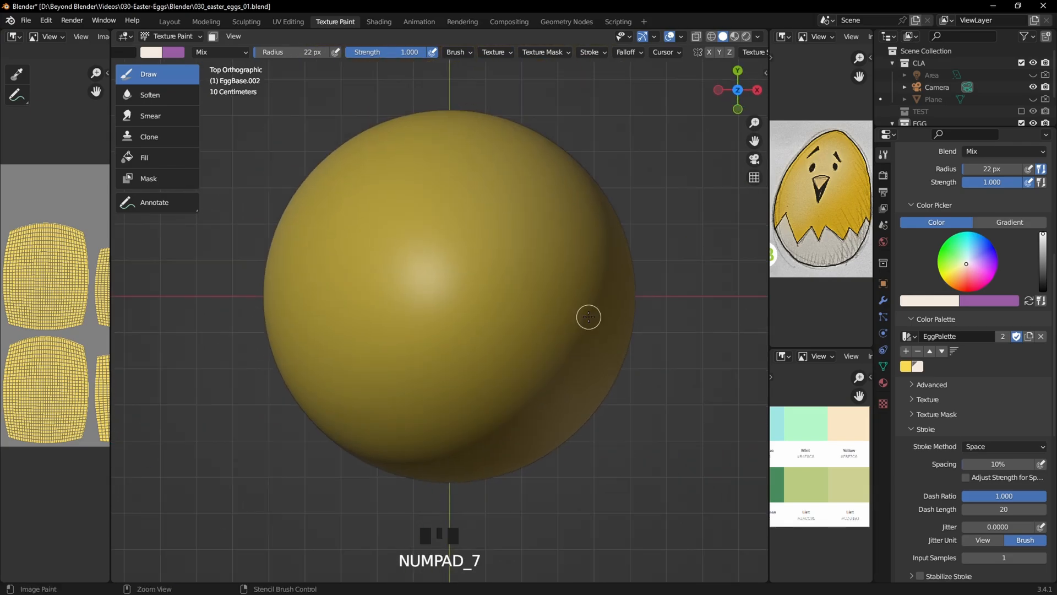
key("ctrl+KP_7")
scroll(564, 314, "down", 1)
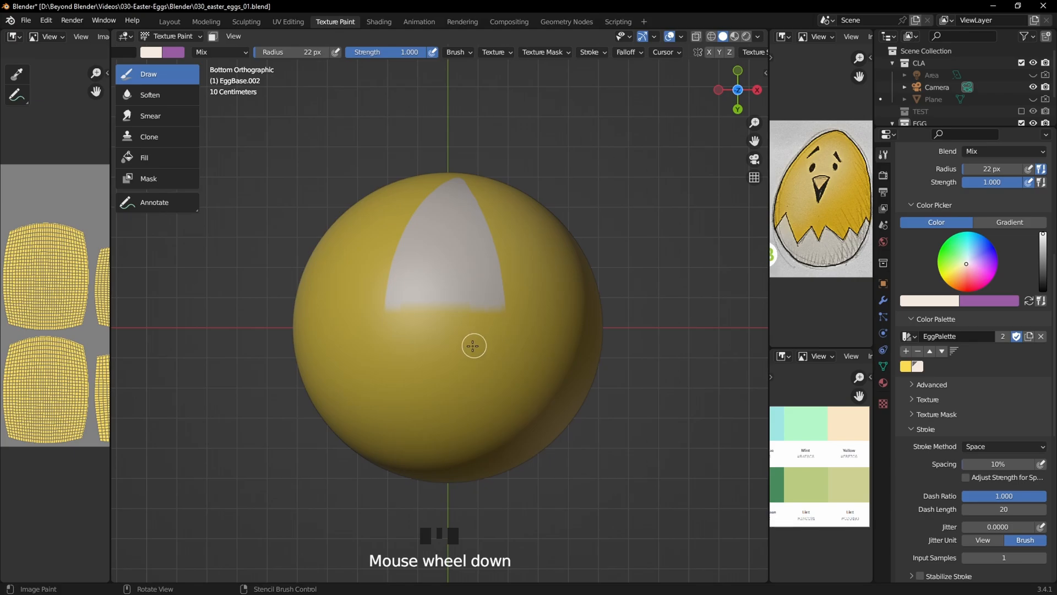
key("bracketright")
key("bracketright")
key("bracketright")
key("bracketright")
key("bracketright")
key("bracketright")
key("bracketright")
key("bracketright")
key("bracketright")
key("bracketright")
key("bracketright")
key("bracketright")
key("bracketright")
key("bracketright")
key("bracketright")
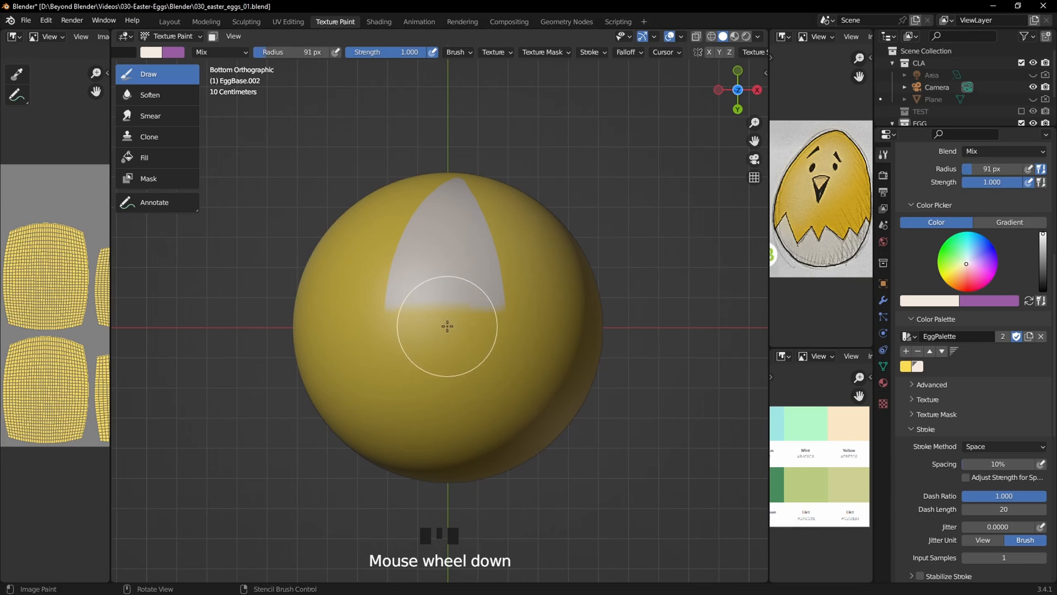
key("bracketright")
key("bracketright")
key("bracketright")
key("bracketright")
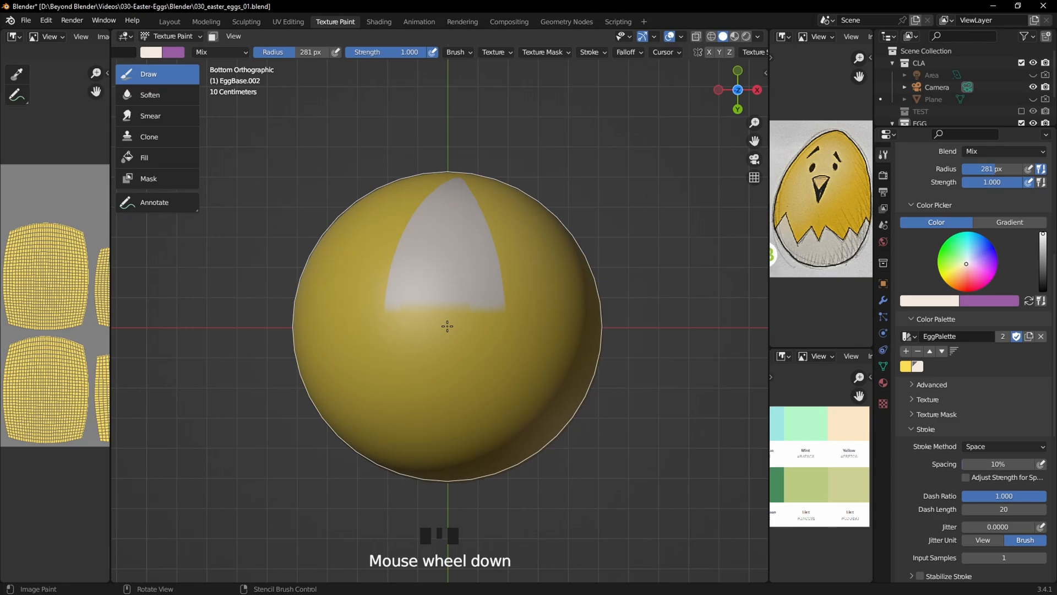
key("bracketleft")
key("bracketleft")
key("bracketleft")
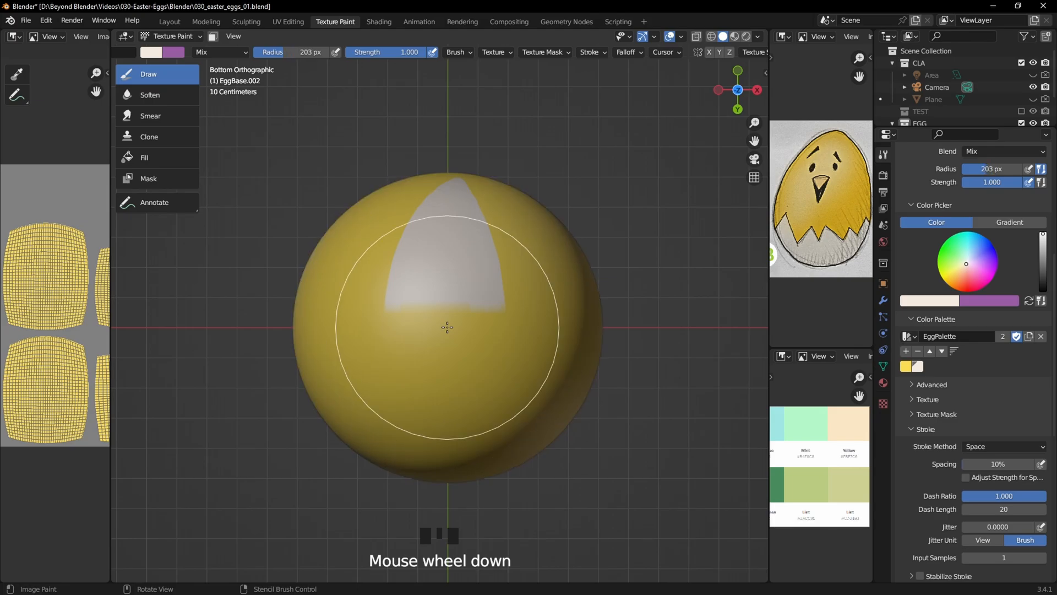
scroll(447, 327, "down", 1)
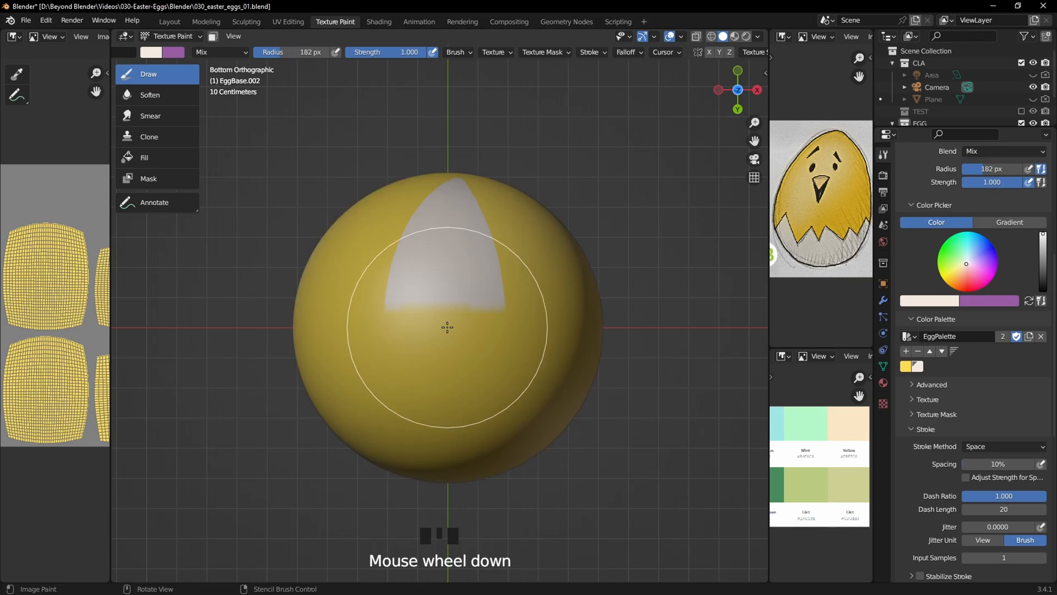
left_click_drag(447, 327, 465, 366)
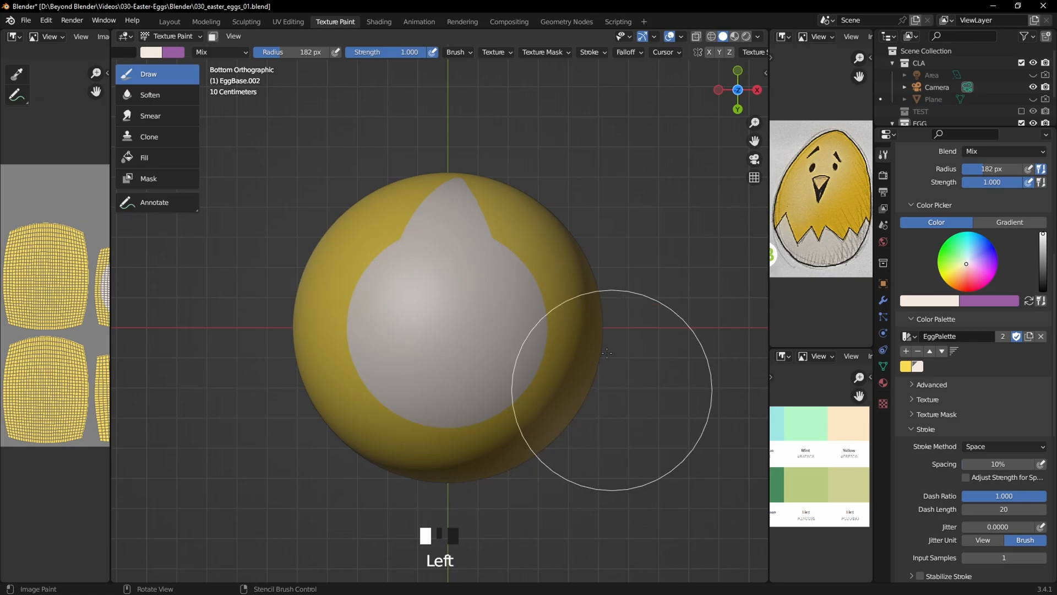
Step: Enlarge the off-white base with a centred 248 px dab in the bottom orthographic view
mouse_move(609, 402)
middle_mouse_down()
mouse_move(612, 428)
mouse_move(632, 413)
middle_mouse_up()
key("ctrl+KP_7")
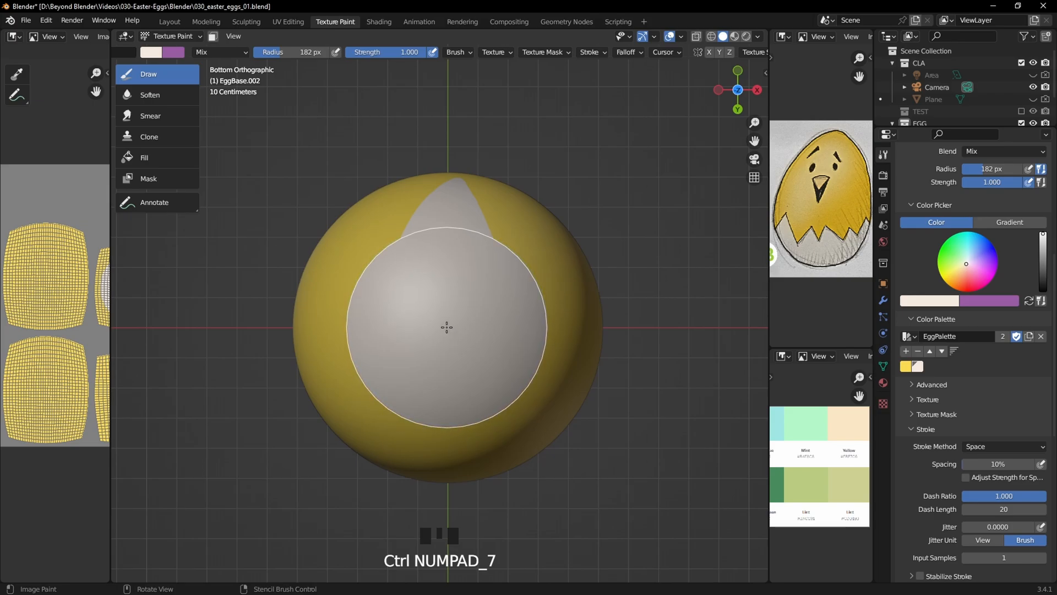
key("bracketright")
key("bracketright")
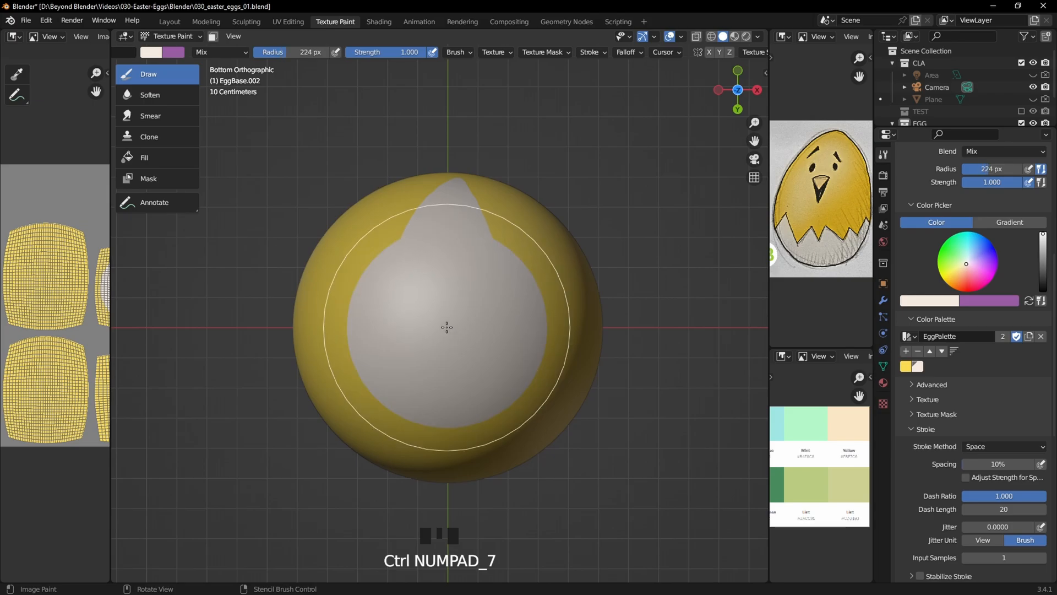
key("bracketright")
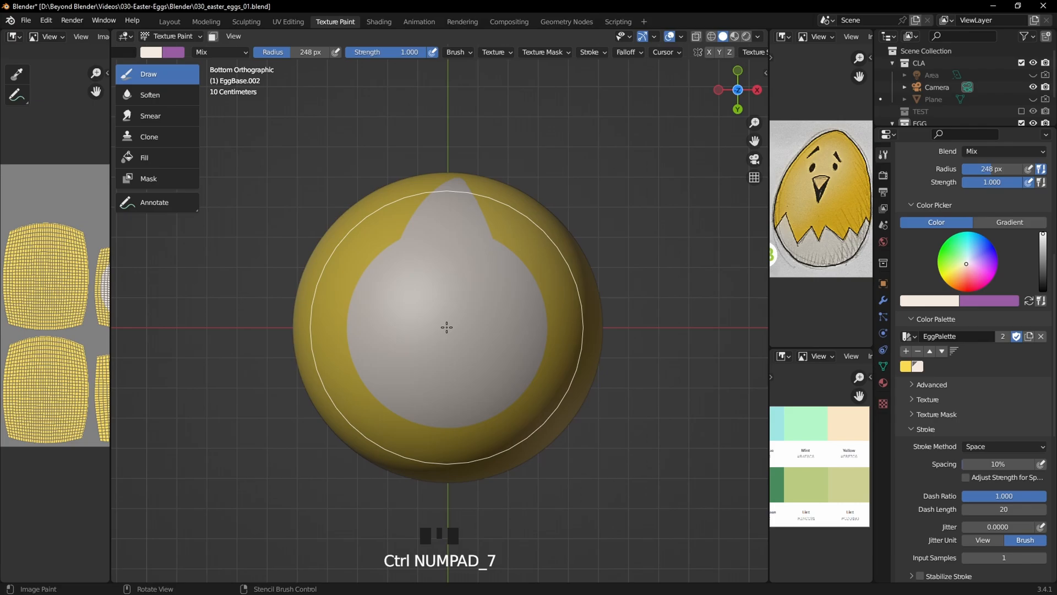
left_click(447, 327)
mouse_move(621, 323)
middle_mouse_down()
mouse_move(580, 405)
mouse_move(613, 448)
mouse_move(534, 374)
mouse_move(519, 389)
middle_mouse_up()
scroll(602, 448, "down", 2)
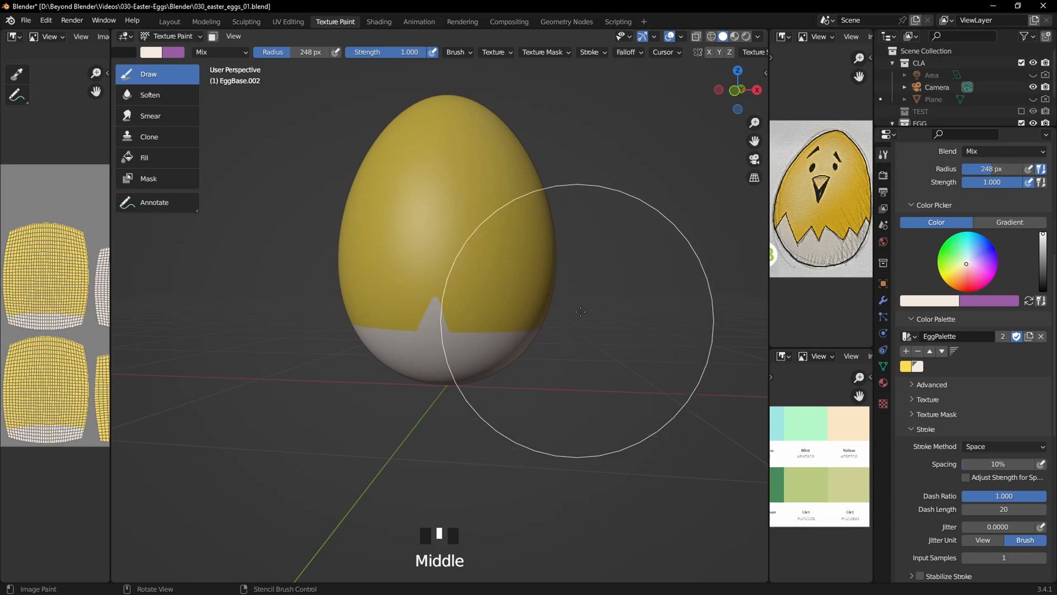
right_click(592, 295)
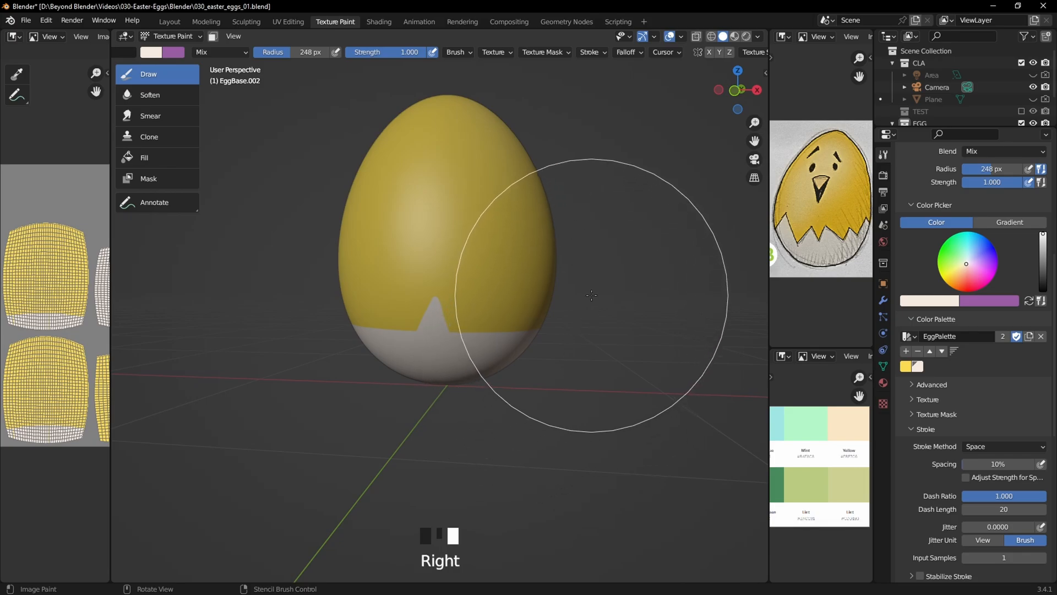
left_click(434, 54)
right_click(600, 202)
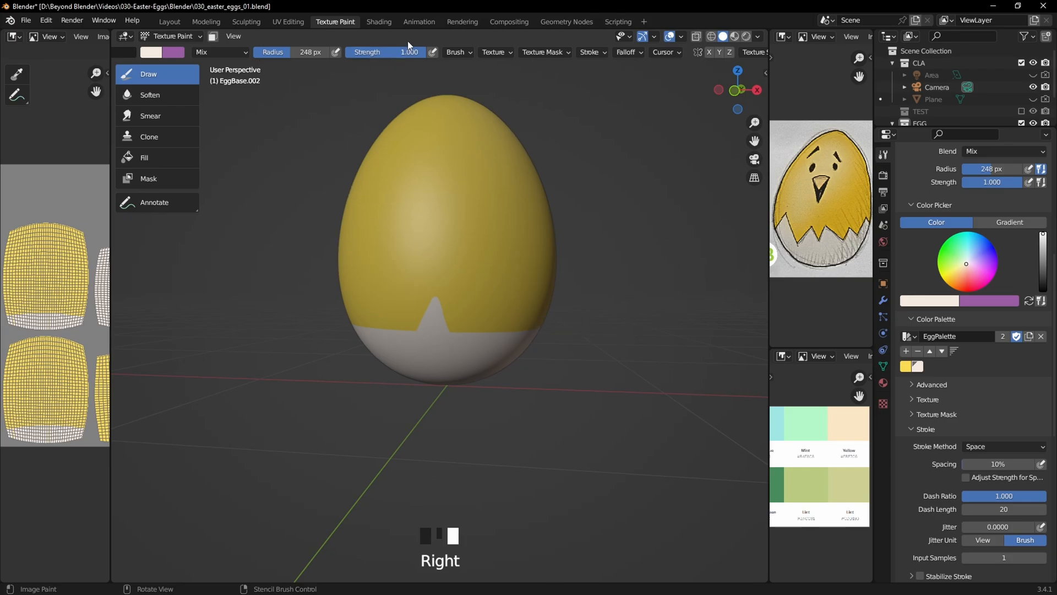
mouse_move(419, 55)
left_mouse_down()
mouse_move(404, 53)
mouse_move(426, 54)
left_mouse_up()
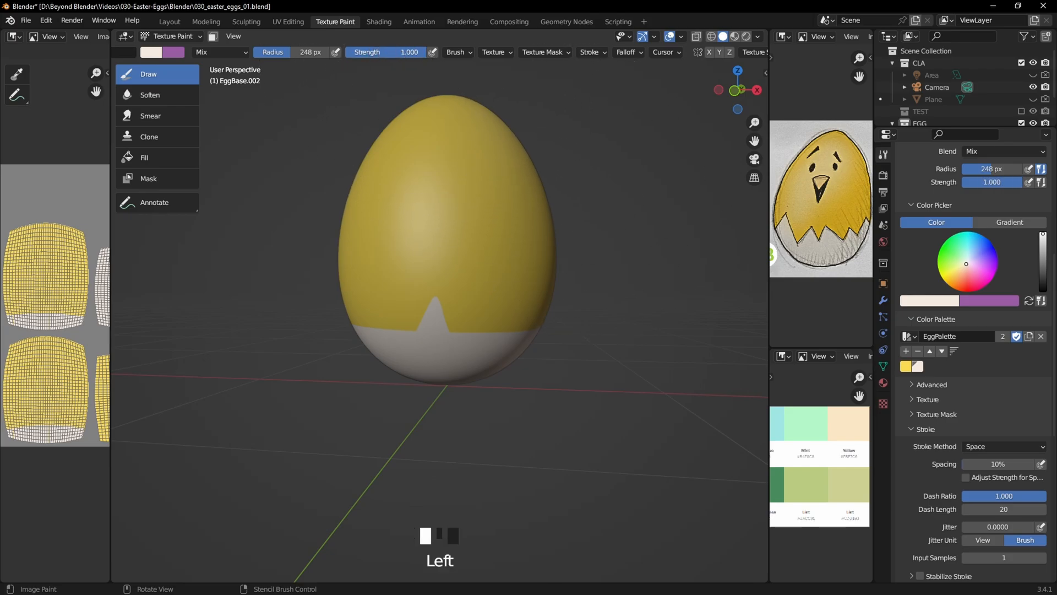
Step: Reduce the brush radius to 22 px and widen the front spike with a diagonal off-white stroke, filling the gap behind it
scroll(435, 330, "up", 3)
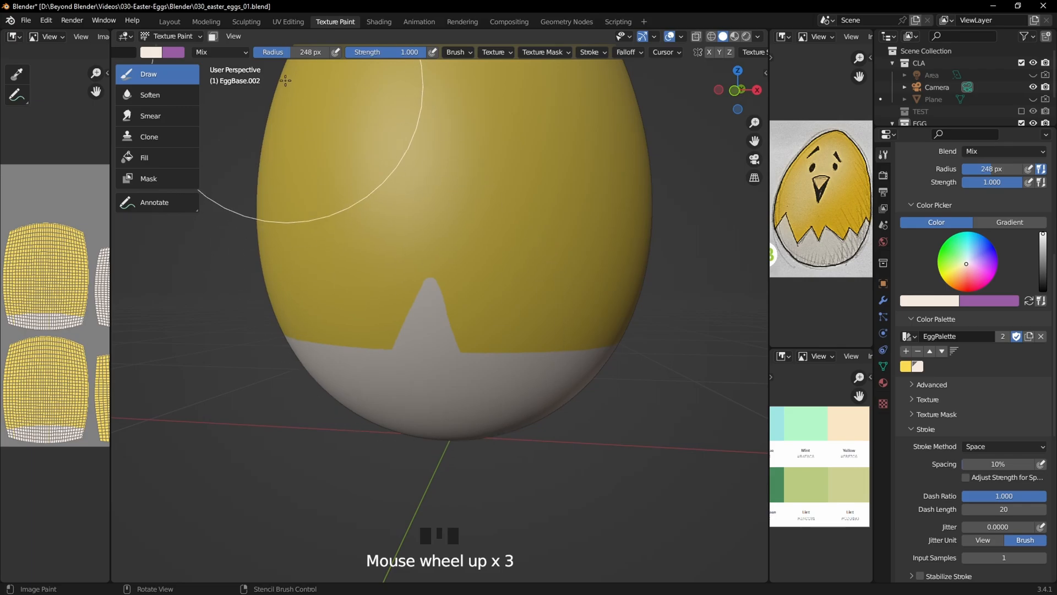
left_click_drag(310, 51, 300, 52)
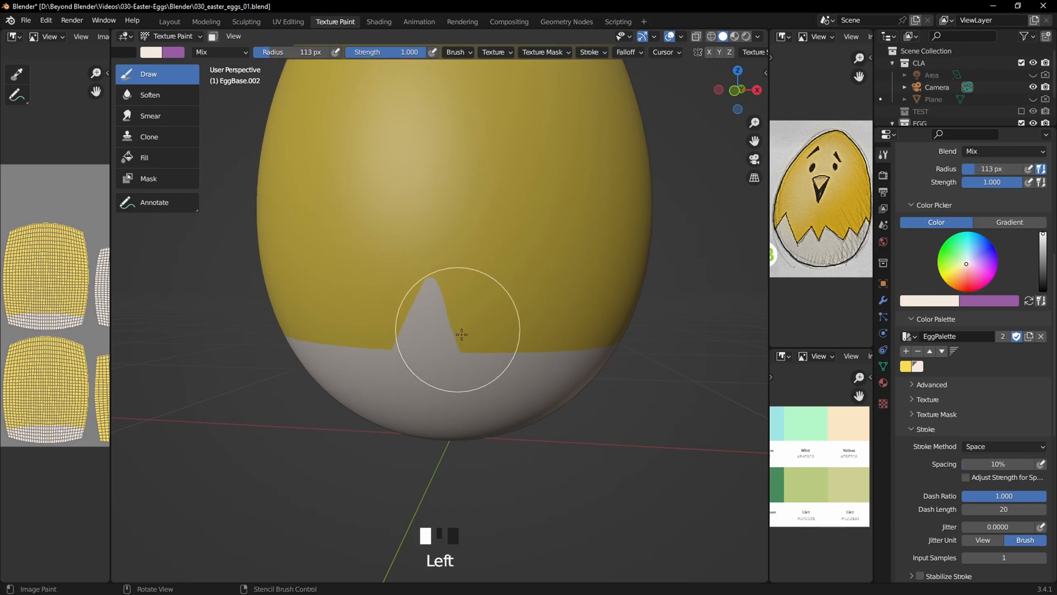
middle_click_drag(460, 330, 463, 306)
scroll(448, 272, "up", 2)
mouse_move(472, 231)
middle_mouse_down("shift")
mouse_move(450, 314)
mouse_move(448, 271)
mouse_move(454, 292)
middle_mouse_up("shift")
scroll(450, 323, "up", 2)
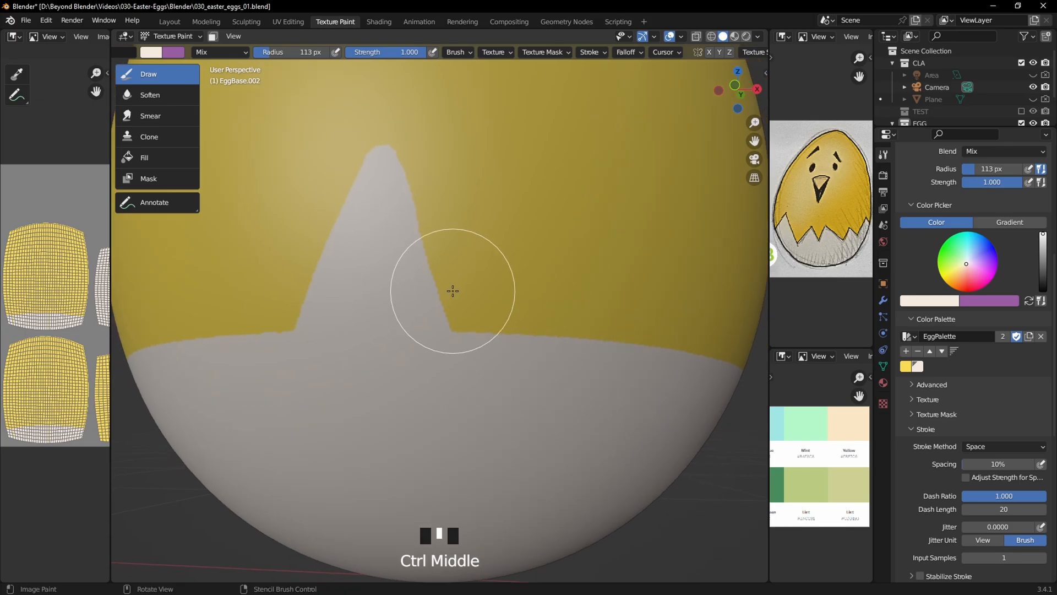
key("bracketleft")
key("bracketleft")
key("bracketleft")
key("bracketleft")
key("bracketleft")
key("bracketleft")
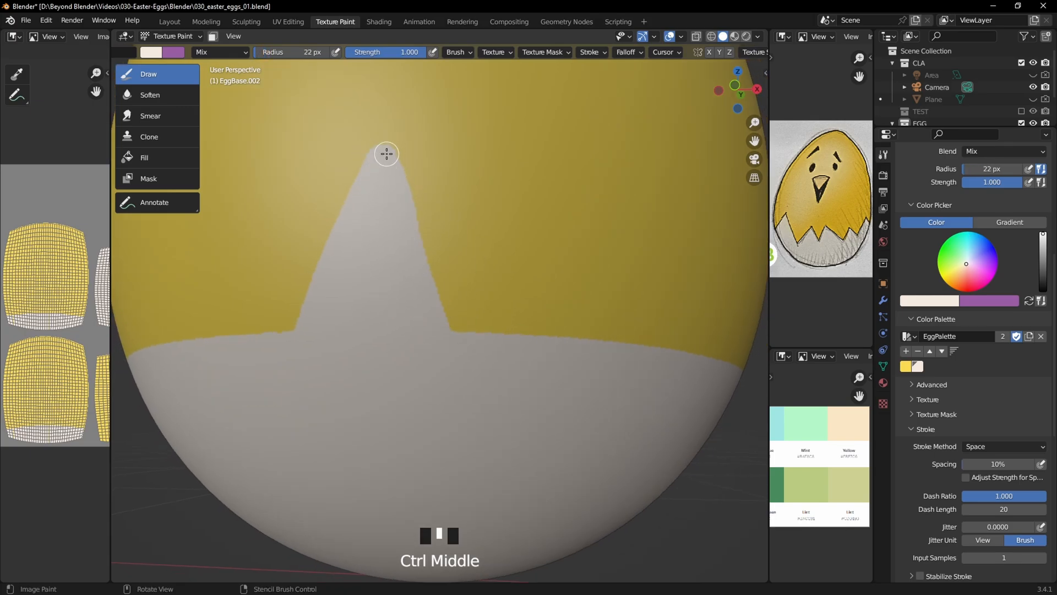
left_click_drag(387, 154, 523, 352)
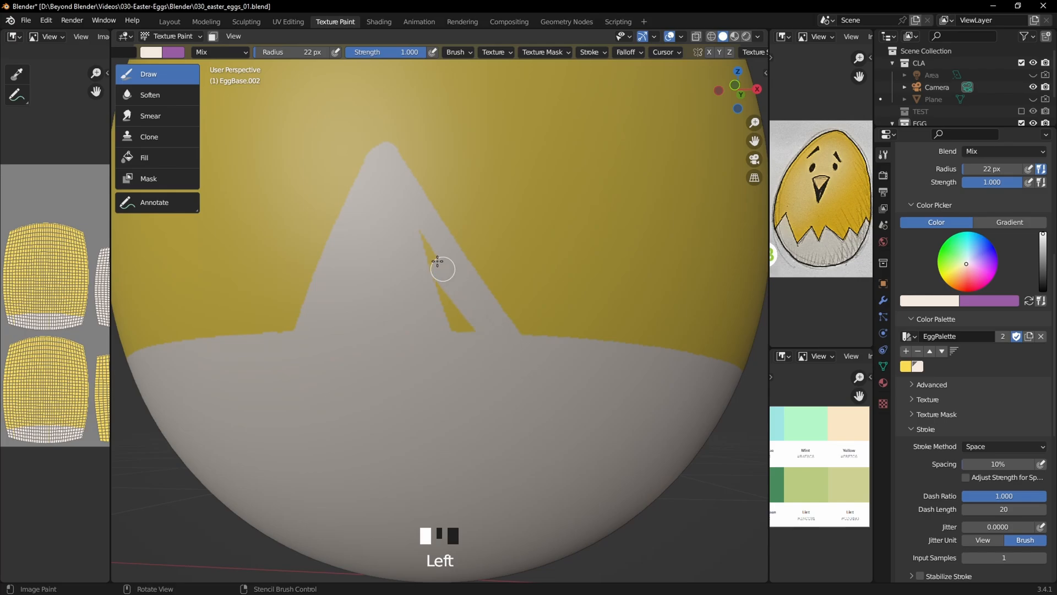
left_click_drag(437, 262, 489, 354)
Step: Paint additional off-white spikes on both sides of the front spike, rising from the off-white base
middle_click_drag(468, 267, 526, 311)
middle_click_drag(526, 312, 479, 279)
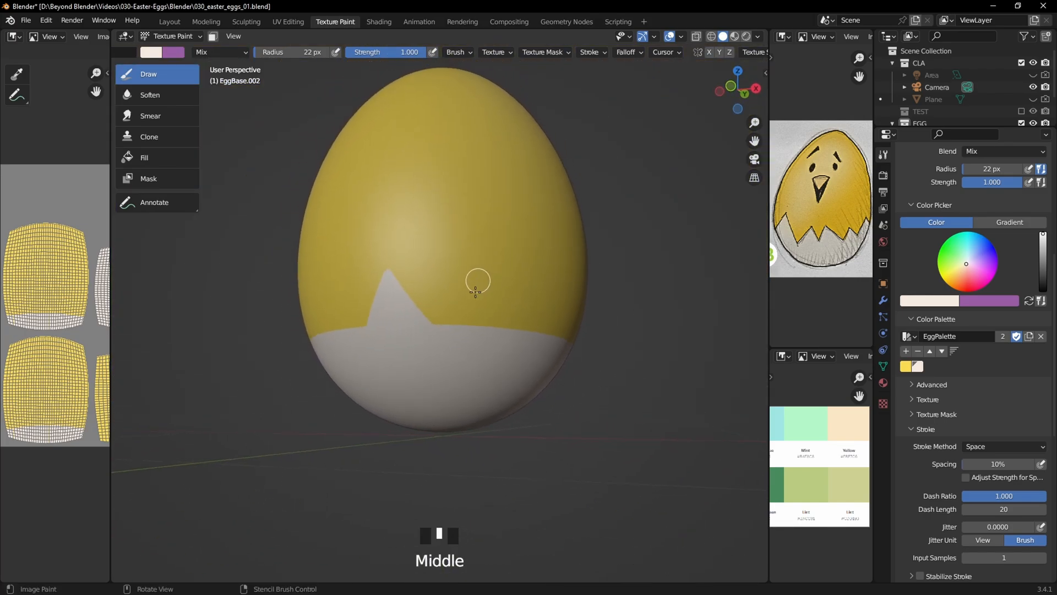
scroll(473, 312, "up", 2)
mouse_move(422, 345)
left_mouse_down()
mouse_move(496, 197)
mouse_move(586, 349)
mouse_move(472, 328)
mouse_move(480, 278)
mouse_move(505, 246)
mouse_move(529, 319)
mouse_move(496, 283)
left_mouse_up()
middle_click_drag(493, 314, 467, 286)
mouse_move(358, 351)
left_mouse_down()
mouse_move(399, 274)
mouse_move(415, 292)
mouse_move(417, 332)
mouse_move(397, 344)
mouse_move(362, 340)
left_mouse_up()
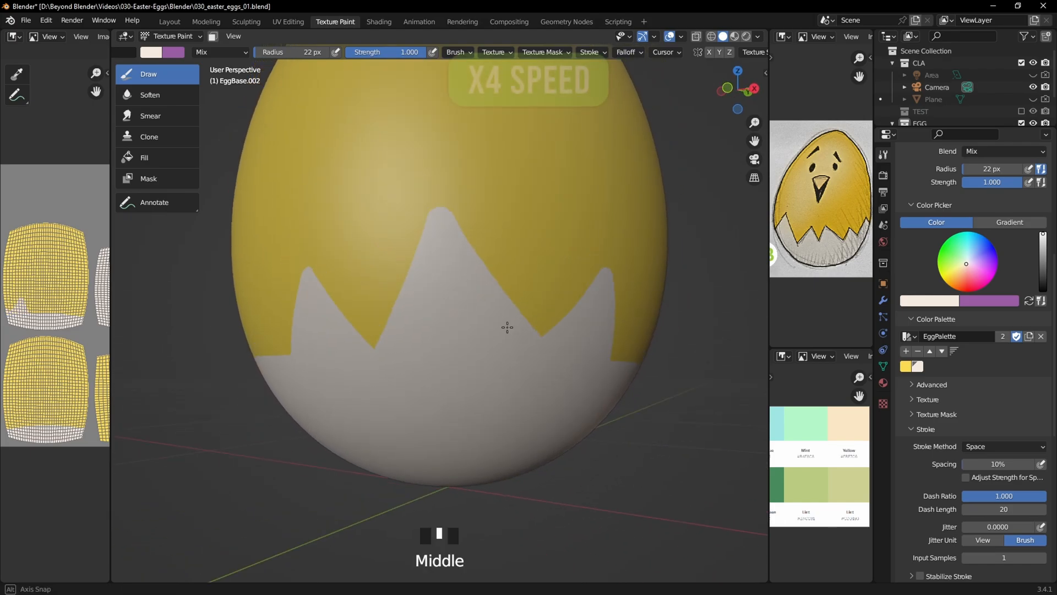
Step: Set the brush radius to 19 px and continue the jagged off-white shell edge with more spikes around the egg
middle_click_drag(503, 323, 551, 309)
mouse_move(452, 322)
middle_mouse_down()
mouse_move(472, 340)
mouse_move(450, 335)
middle_mouse_up()
key("f")
left_click(472, 340)
mouse_move(478, 322)
left_mouse_down()
mouse_move(456, 290)
mouse_move(372, 349)
mouse_move(424, 292)
mouse_move(443, 327)
left_mouse_up()
middle_click_drag(475, 325, 355, 333)
mouse_move(377, 345)
left_mouse_down()
mouse_move(441, 317)
mouse_move(406, 368)
mouse_move(467, 347)
left_mouse_up()
middle_click_drag(467, 347, 374, 337)
mouse_move(342, 324)
left_mouse_down()
mouse_move(372, 293)
mouse_move(470, 303)
mouse_move(488, 330)
mouse_move(441, 321)
left_mouse_up()
Step: Sharpen the rounded tips of the spikes around the egg's side with short off-white strokes and dabs
scroll(441, 321, "down", 3)
mouse_move(441, 321)
middle_mouse_down()
mouse_move(416, 312)
mouse_move(561, 318)
mouse_move(548, 317)
middle_mouse_up()
scroll(506, 310, "up", 8)
middle_click_drag(507, 310, 349, 365, "shift")
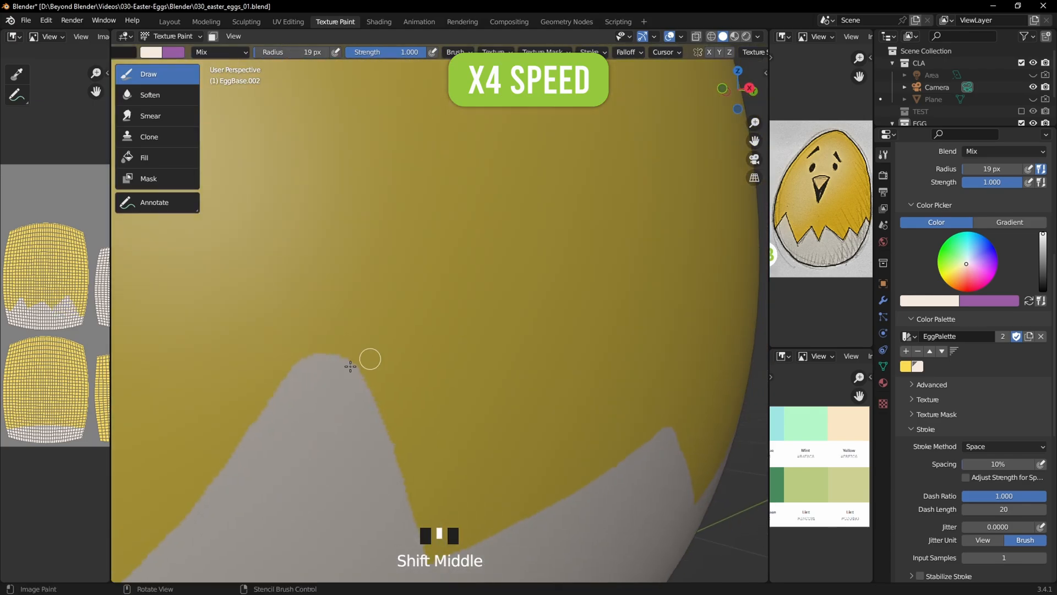
left_click(337, 327)
mouse_move(334, 319)
left_mouse_down()
mouse_move(322, 332)
mouse_move(358, 383)
left_mouse_up()
middle_click_drag(473, 396, 410, 355)
left_click_drag(410, 359, 408, 368)
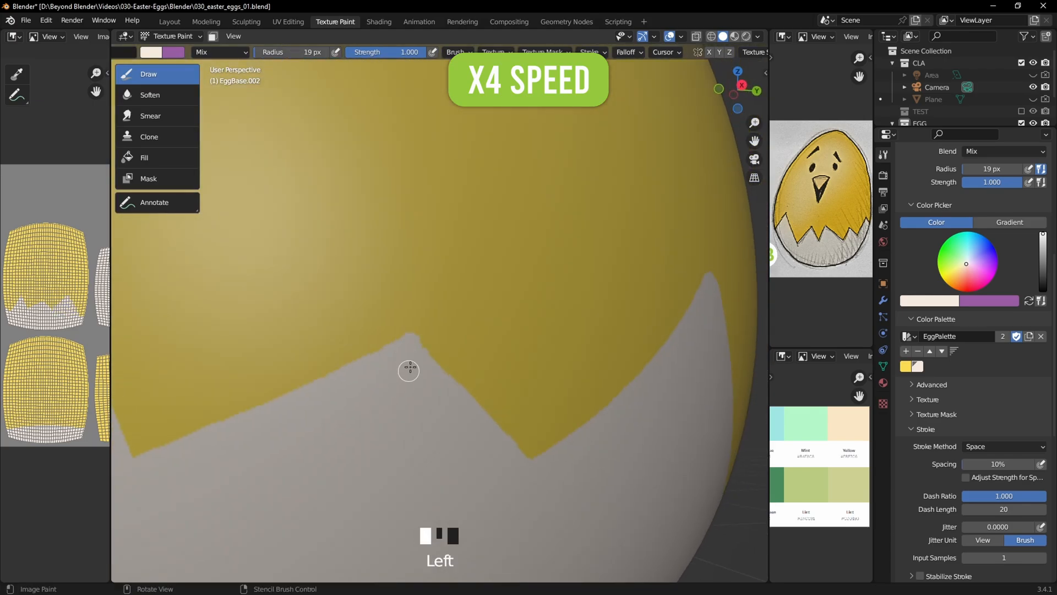
middle_click_drag(539, 292, 444, 237)
left_click(439, 235)
left_click_drag(435, 233, 444, 235)
Step: Touch up the tip of a front spike with small off-white dabs
scroll(442, 271, "down", 5)
middle_click_drag(443, 272, 502, 366)
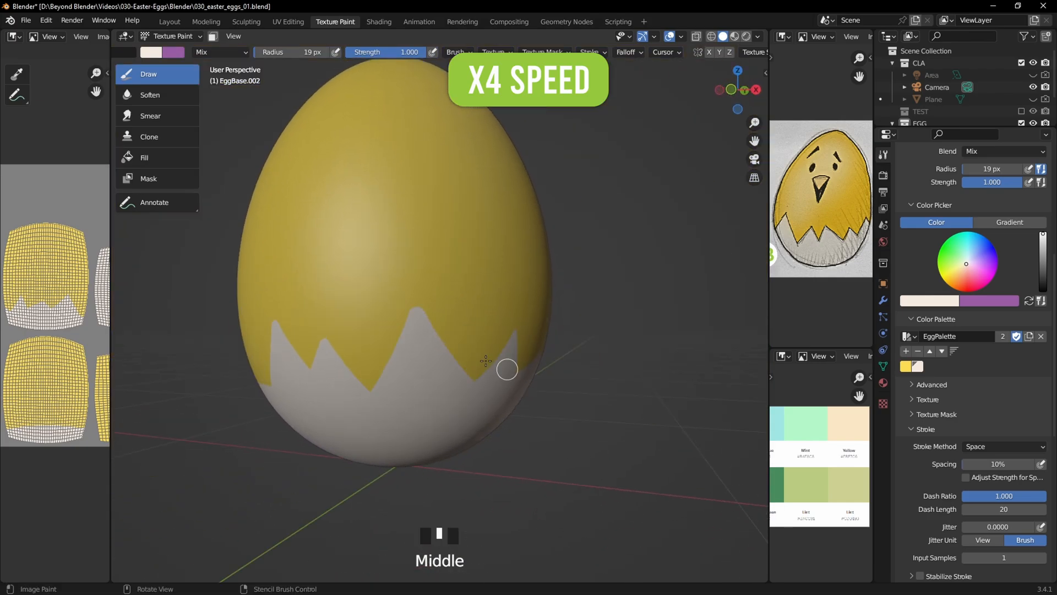
scroll(382, 295, "up", 5)
mouse_move(382, 295)
middle_mouse_down("ctrl")
mouse_move(453, 314)
mouse_move(422, 168)
mouse_move(439, 278)
mouse_move(489, 279)
middle_mouse_up("ctrl")
left_click(421, 168)
left_click(417, 168)
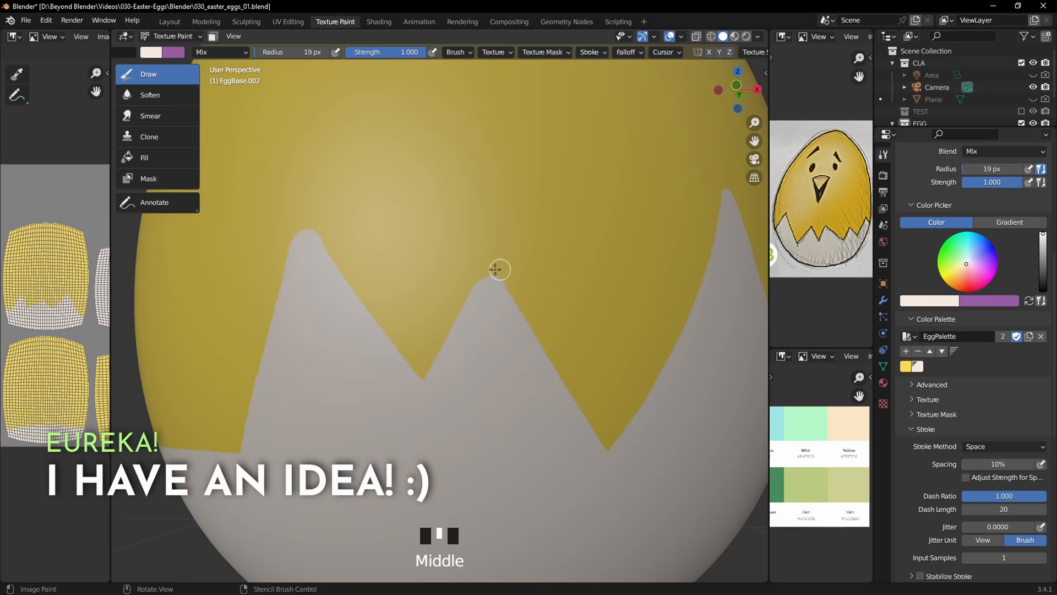
Step: Cover the front spike's rounded tip with an off-white blob and cut it to a sharp point with yellow strokes on both sides
mouse_move(500, 259)
left_mouse_down()
mouse_move(484, 255)
mouse_move(496, 245)
mouse_move(484, 252)
left_mouse_up()
left_click(906, 367)
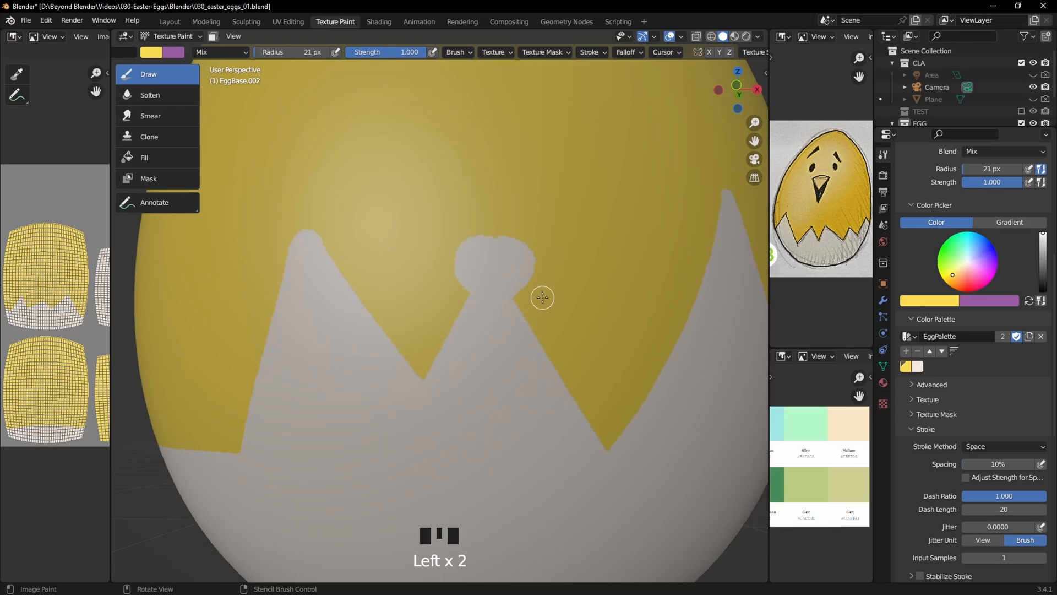
mouse_move(536, 296)
left_mouse_down()
mouse_move(512, 264)
mouse_move(519, 238)
mouse_move(471, 262)
mouse_move(448, 292)
mouse_move(472, 236)
mouse_move(447, 295)
left_mouse_up()
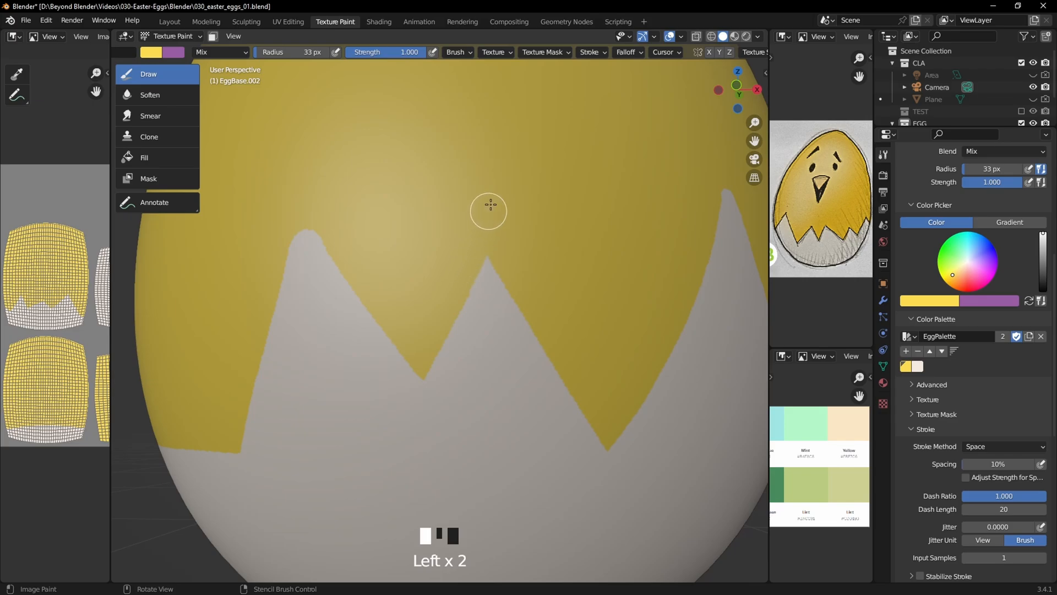
Step: Paint off-white blobs over the remaining rounded spike tips around the egg with the 33 px brush
mouse_move(597, 220)
middle_mouse_down()
mouse_move(553, 224)
mouse_move(559, 229)
middle_mouse_up()
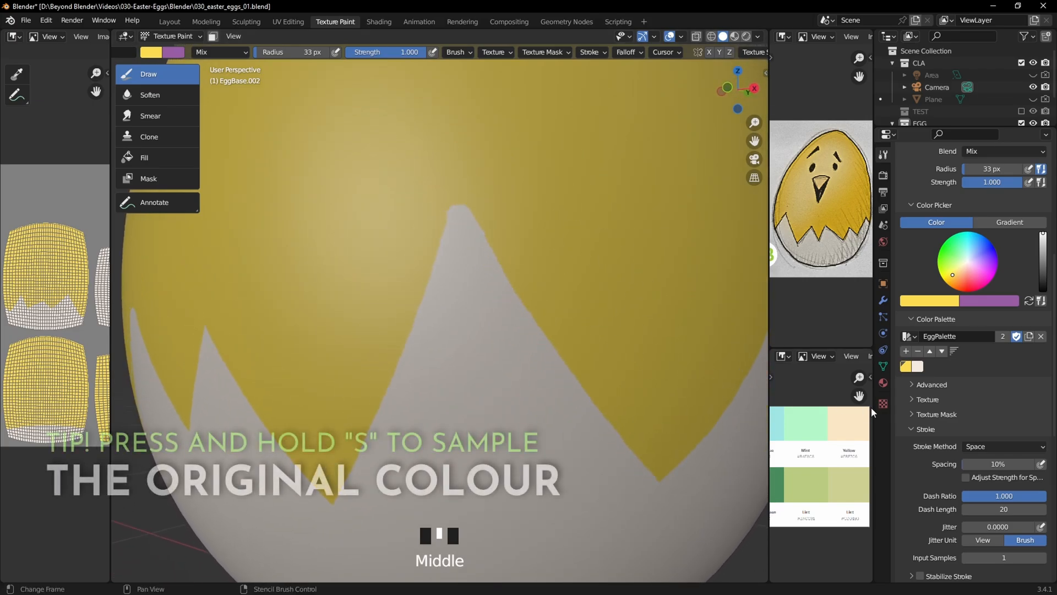
left_click(918, 367)
mouse_move(502, 215)
left_mouse_down()
mouse_move(456, 233)
mouse_move(448, 198)
mouse_move(485, 199)
left_mouse_up()
middle_click_drag(575, 261, 550, 272)
left_click_drag(347, 314, 338, 314)
mouse_move(338, 314)
middle_mouse_down()
mouse_move(520, 312)
mouse_move(396, 247)
middle_mouse_up()
mouse_move(340, 212)
left_mouse_down()
mouse_move(356, 247)
mouse_move(366, 220)
left_mouse_up()
left_click_drag(653, 143, 675, 158)
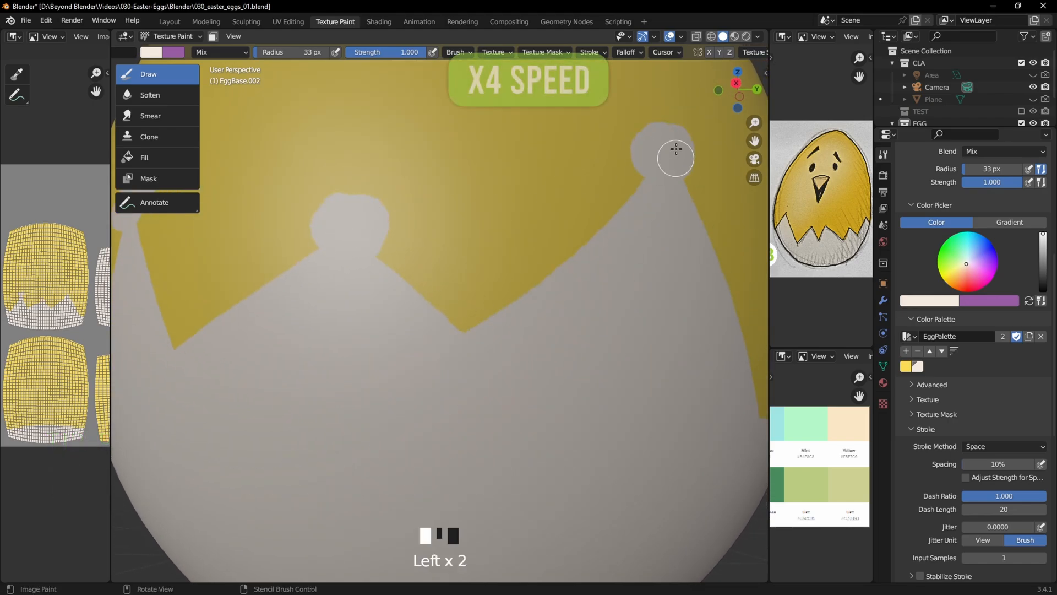
middle_click_drag(650, 231, 462, 237)
middle_click_drag(578, 254, 330, 250)
left_click_drag(460, 258, 440, 245)
Step: Trim the first off-white blobs to sharp spike points with yellow strokes along both edges
middle_click_drag(538, 286, 484, 301)
left_click(906, 366)
middle_click_drag(456, 338, 499, 327)
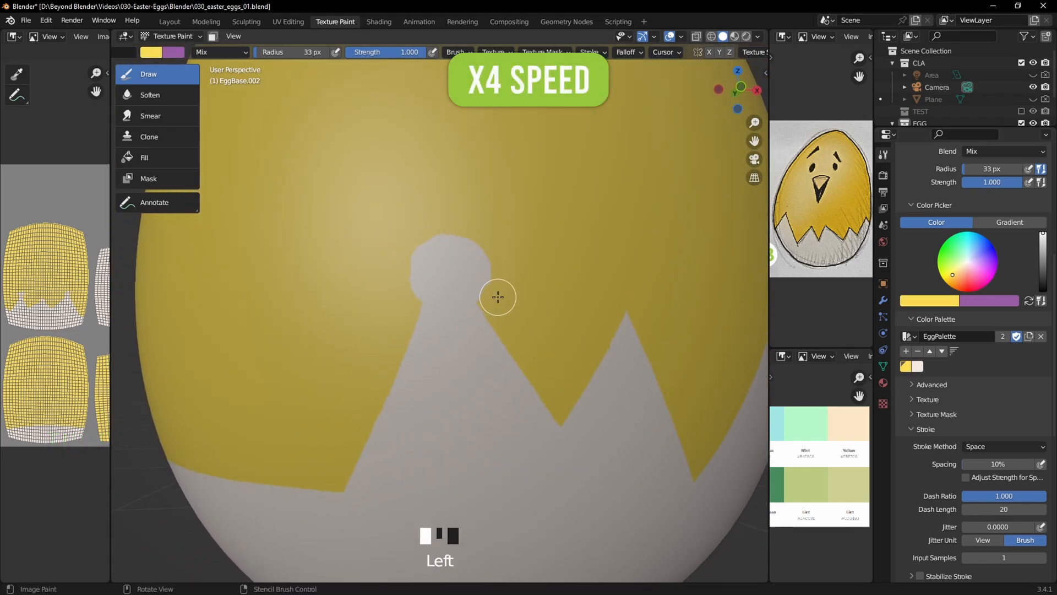
left_click_drag(495, 297, 472, 264)
left_click_drag(456, 248, 507, 313)
left_click_drag(407, 303, 428, 230)
middle_click_drag(543, 304, 413, 269)
mouse_move(405, 267)
left_mouse_down()
mouse_move(389, 255)
mouse_move(369, 184)
left_mouse_up()
middle_click_drag(411, 243, 461, 244)
left_click_drag(612, 206, 635, 246)
left_click_drag(544, 254, 570, 170)
Step: Cut the rest of the off-white blobs around the egg into pointed tips with yellow strokes and dabs
mouse_move(655, 267)
middle_mouse_down()
mouse_move(543, 276)
mouse_move(461, 297)
middle_mouse_up()
left_click_drag(461, 298, 477, 238)
mouse_move(552, 294)
left_mouse_down()
mouse_move(529, 225)
mouse_move(574, 353)
mouse_move(575, 254)
left_mouse_up()
middle_click_drag(570, 257, 448, 256)
mouse_move(417, 276)
left_mouse_down()
mouse_move(500, 238)
mouse_move(468, 234)
left_mouse_up()
mouse_move(540, 281)
left_mouse_down()
mouse_move(495, 251)
mouse_move(588, 342)
mouse_move(526, 288)
left_mouse_up()
mouse_move(526, 288)
middle_mouse_down()
mouse_move(557, 234)
mouse_move(425, 217)
middle_mouse_up()
mouse_move(424, 217)
left_mouse_down()
mouse_move(464, 175)
mouse_move(474, 141)
mouse_move(512, 158)
left_mouse_up()
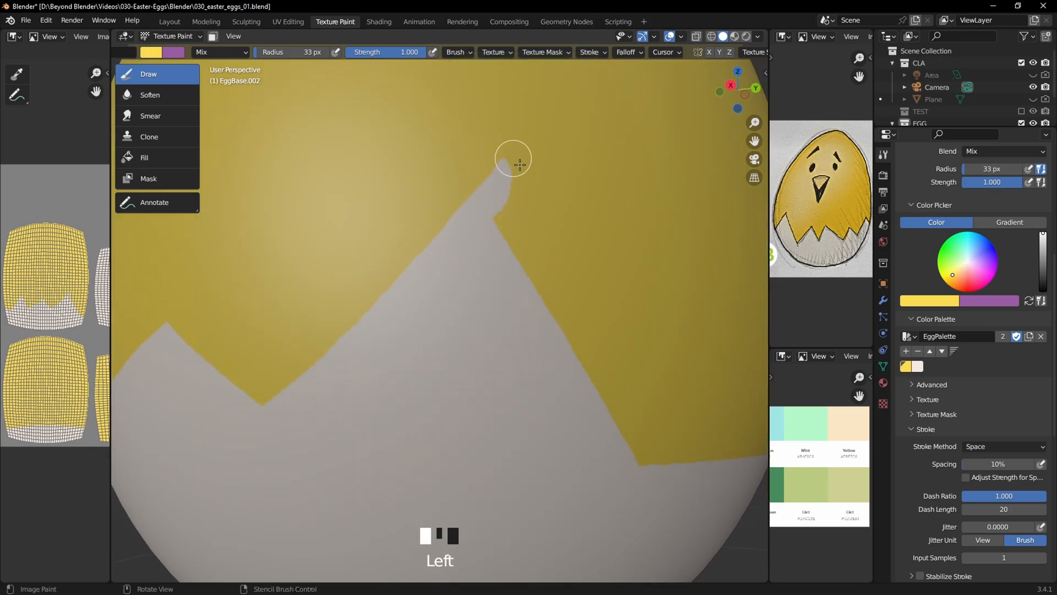
left_click(528, 240)
mouse_move(527, 239)
left_mouse_down()
mouse_move(486, 177)
mouse_move(514, 191)
left_mouse_up()
Step: Save the Blender file and the painted egg texture image
scroll(513, 191, "down", 3)
middle_click_drag(444, 283, 523, 302)
scroll(522, 302, "down", 1)
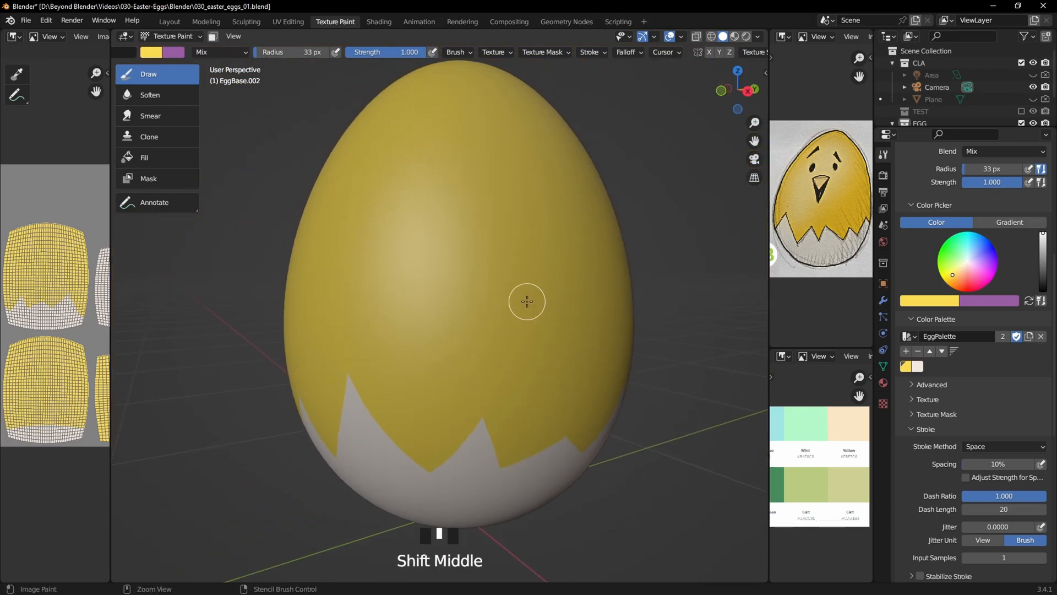
key("ctrl+s")
scroll(101, 37, "down", 2)
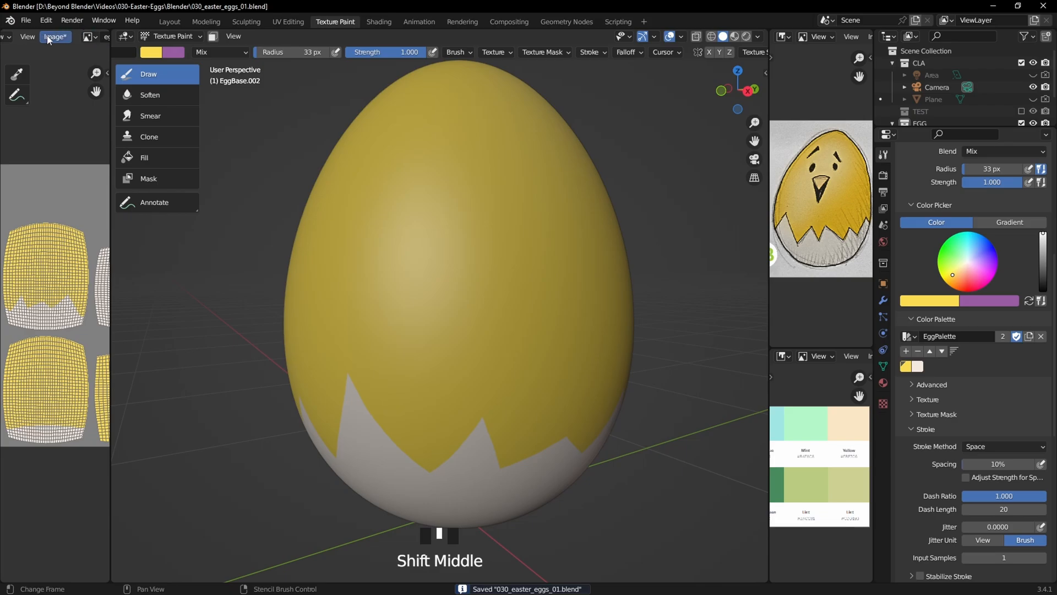
left_click(54, 37)
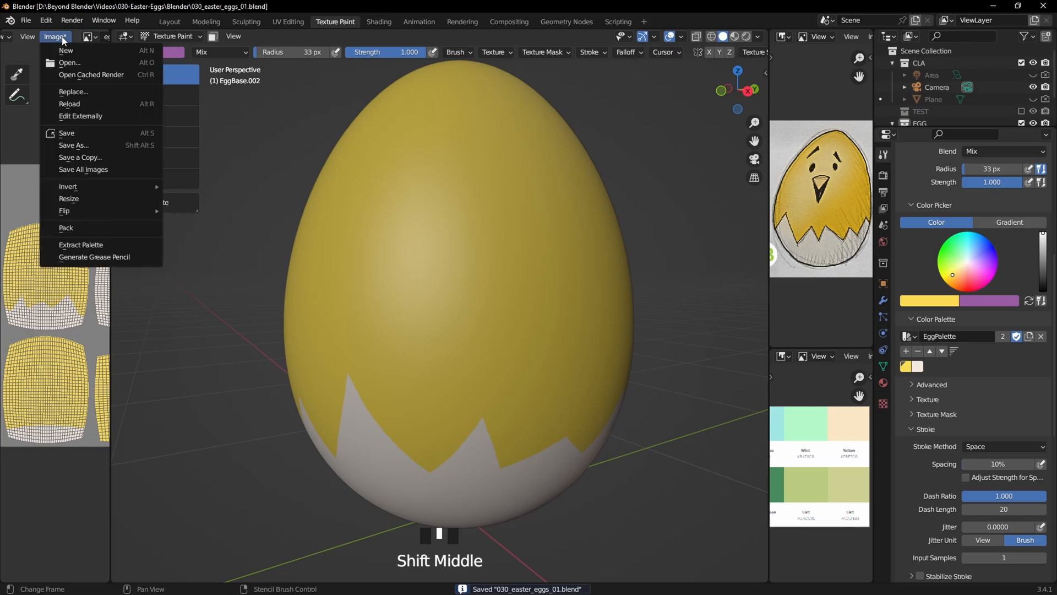
left_click(79, 133)
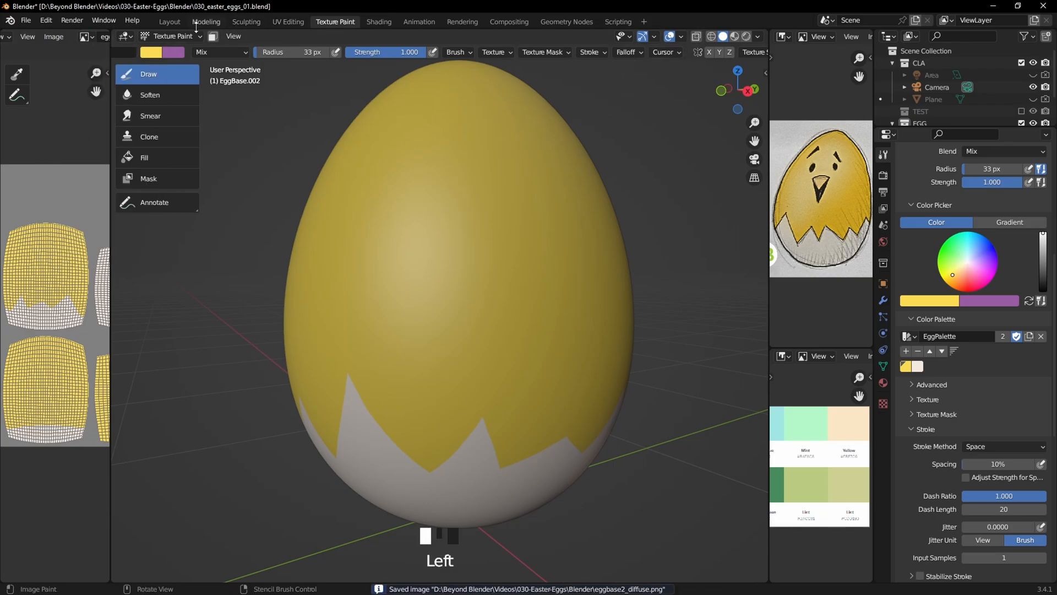
Step: Switch to the Layout workspace and preview the painted egg in rendered viewport shading
left_click(166, 25)
left_click(522, 137)
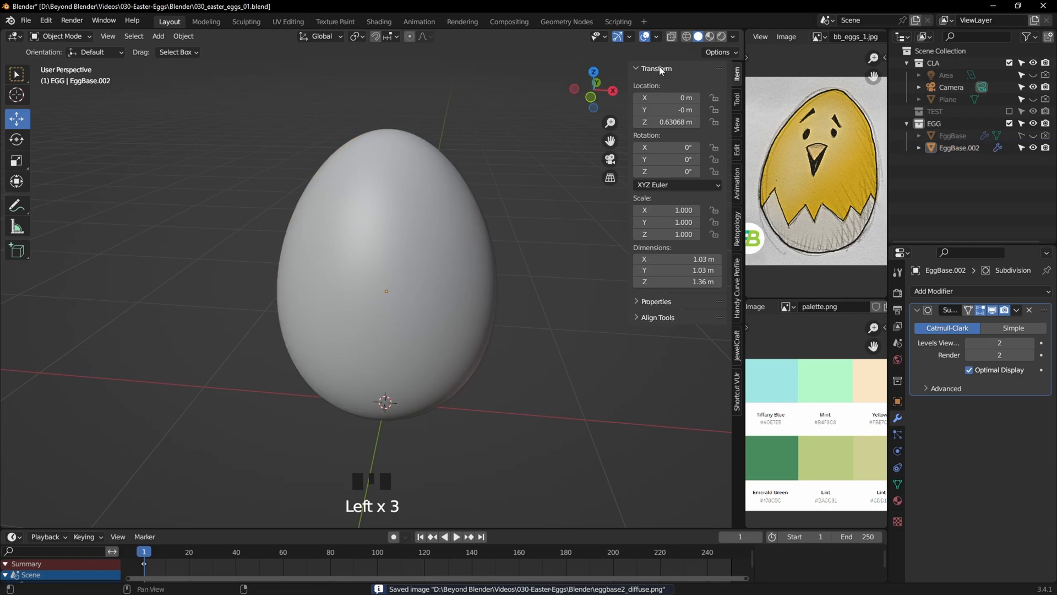
left_click(721, 36)
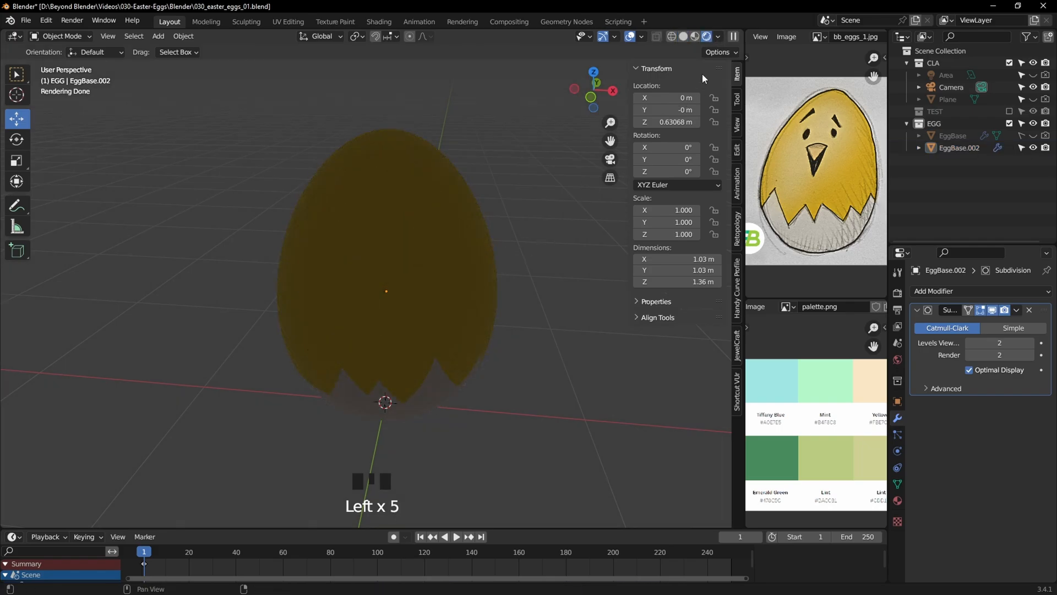
left_click(718, 37)
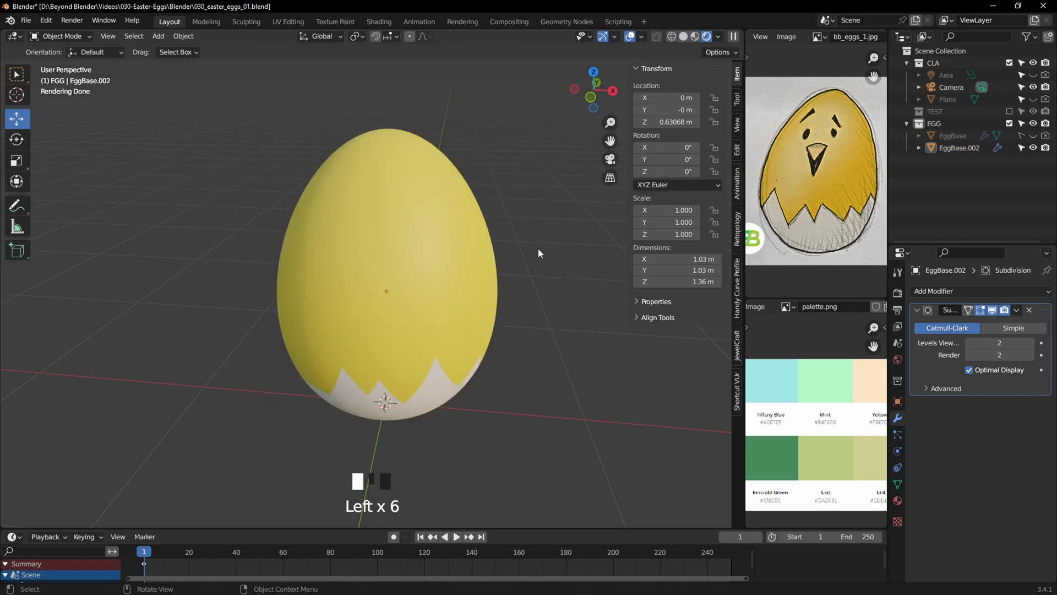
middle_click_drag(555, 269, 435, 283)
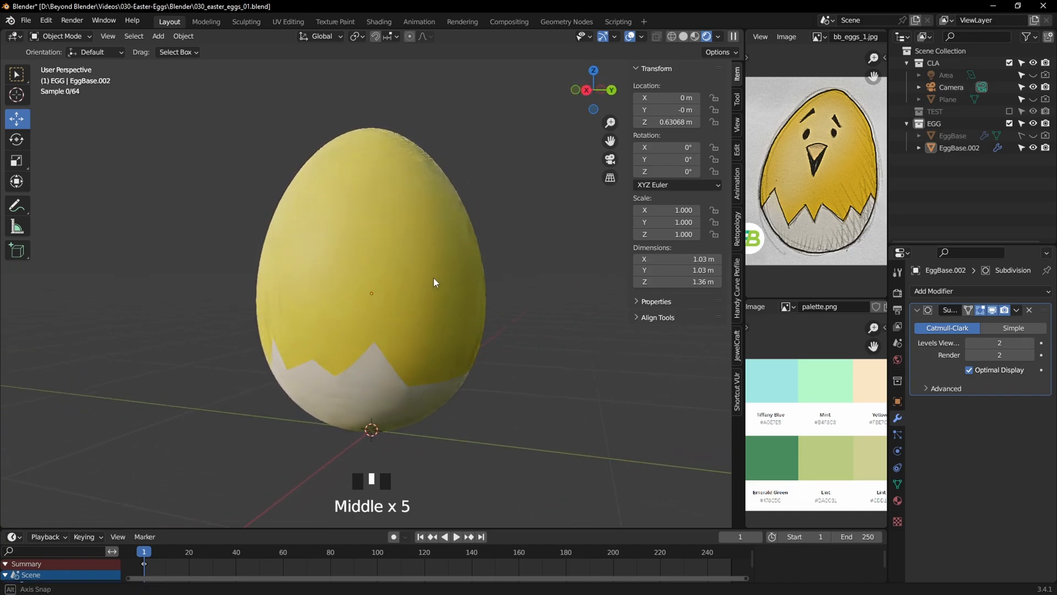
Step: Temporarily show the ground plane to inspect the rendered egg standing on it, and hide the plane again
left_click(1034, 99)
middle_click_drag(525, 290, 586, 288)
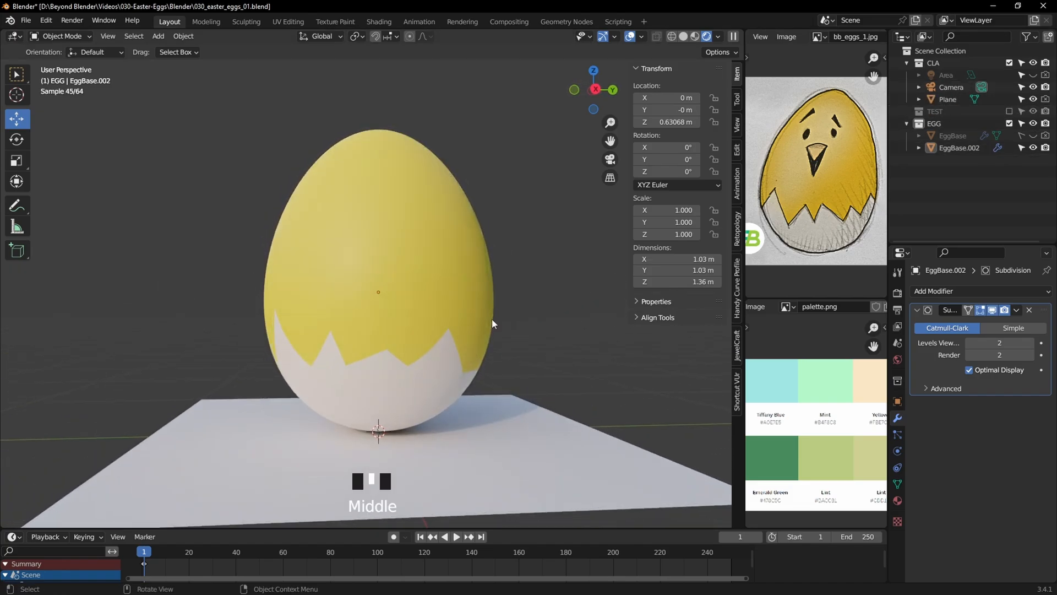
middle_click_drag(491, 319, 481, 215)
left_click(1033, 101)
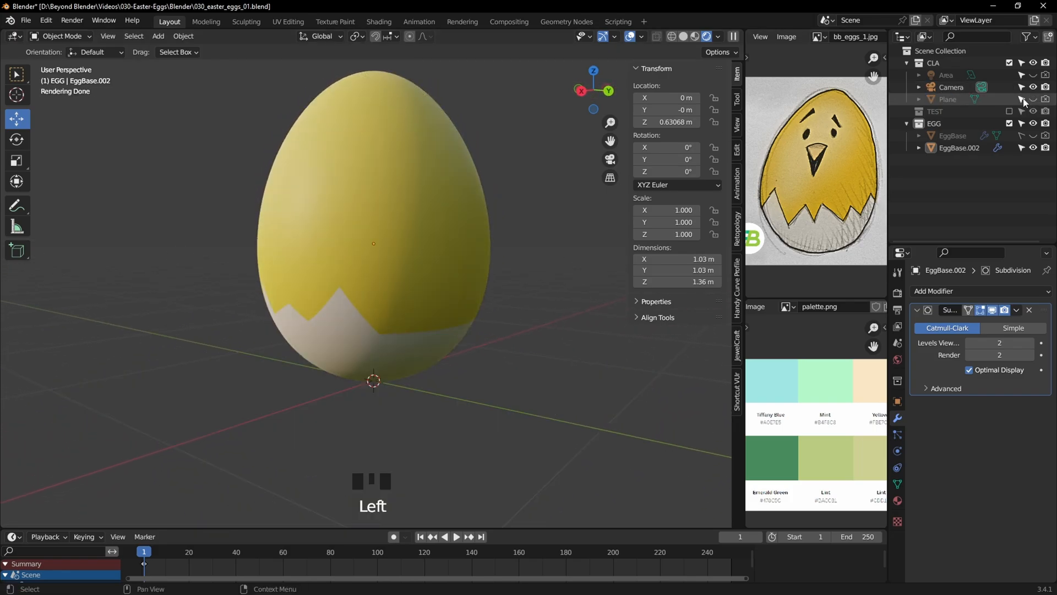
Step: Select the egg, save the file, and return to the Texture Paint workspace
left_click(388, 134)
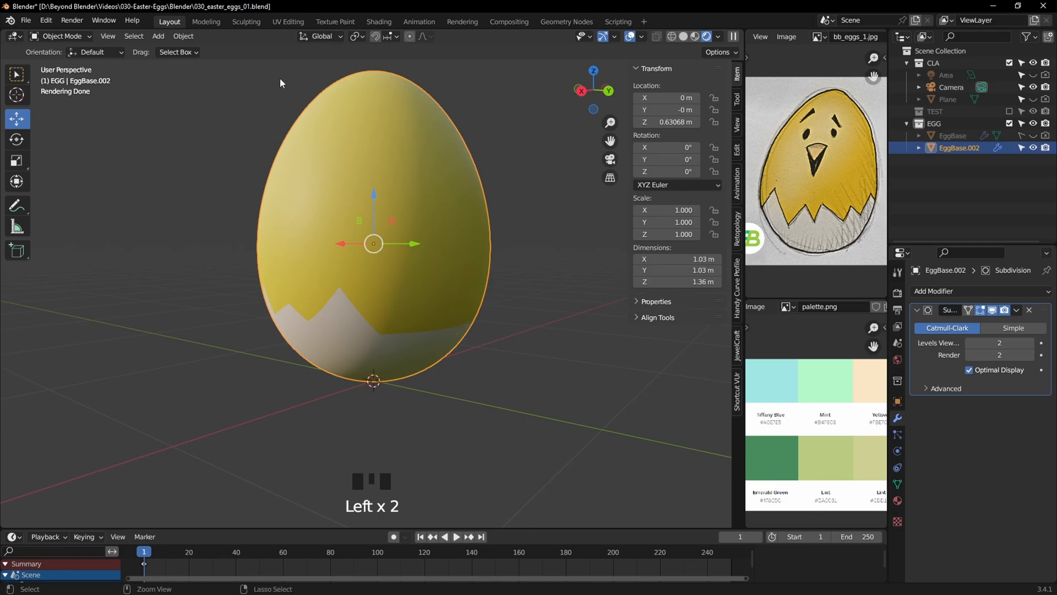
key("ctrl+s")
left_click(343, 21)
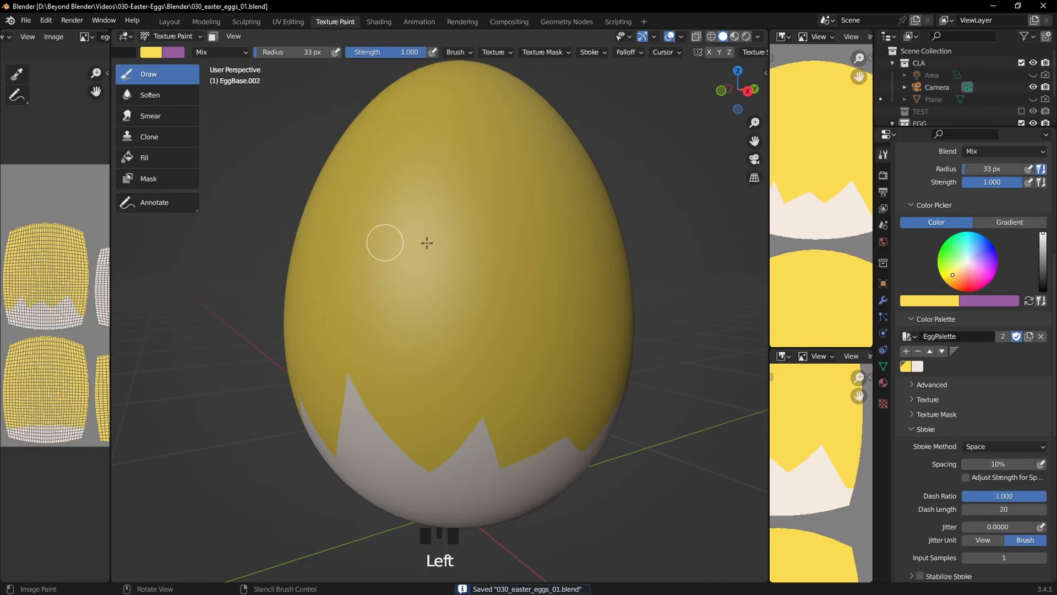
left_click(380, 292)
key("ctrl+z")
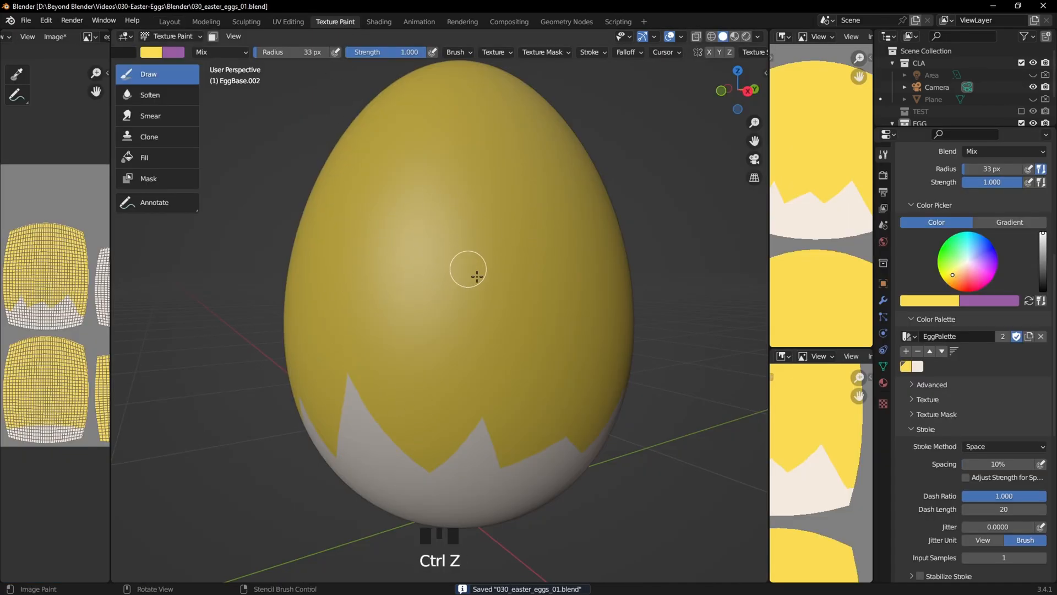
Step: Mix a near-black brush colour by lowering the yellow's value and removing its saturation
mouse_move(465, 266)
middle_mouse_down("shift")
mouse_move(463, 302)
mouse_move(411, 292)
middle_mouse_up("shift")
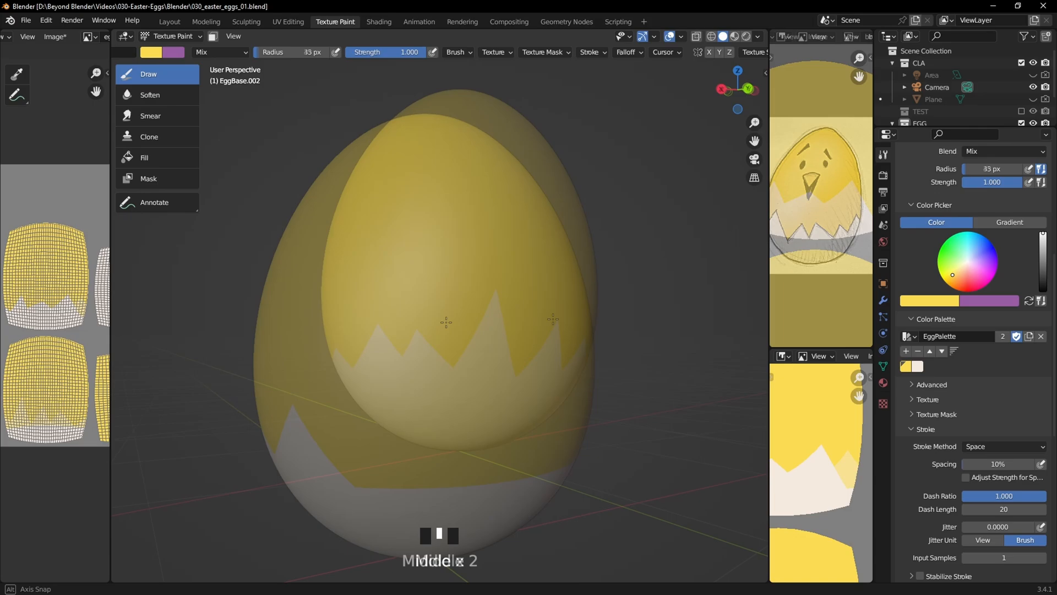
middle_click_drag(443, 319, 424, 205)
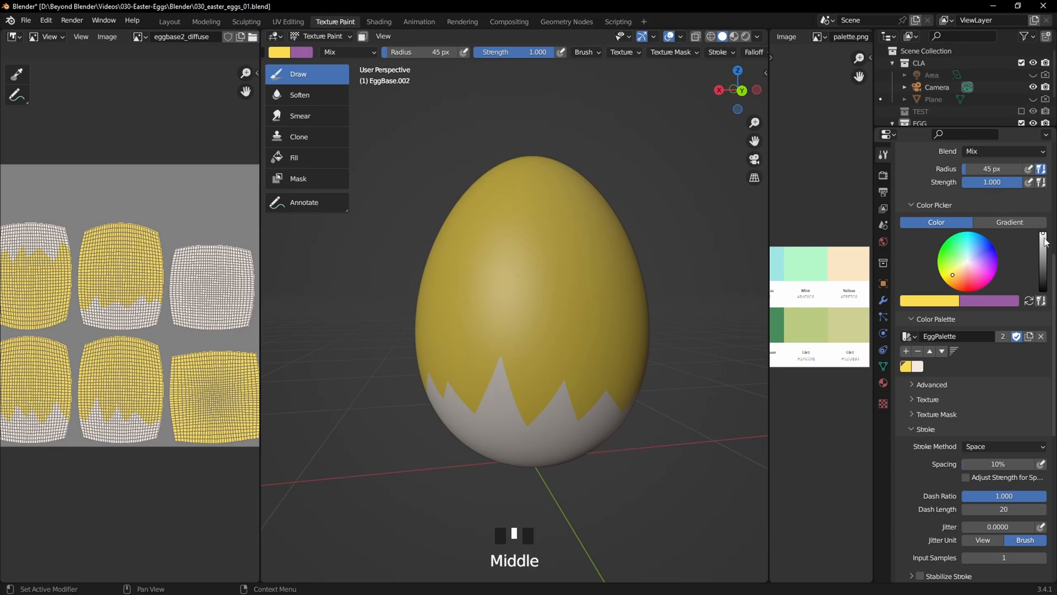
left_click_drag(1045, 241, 1043, 282)
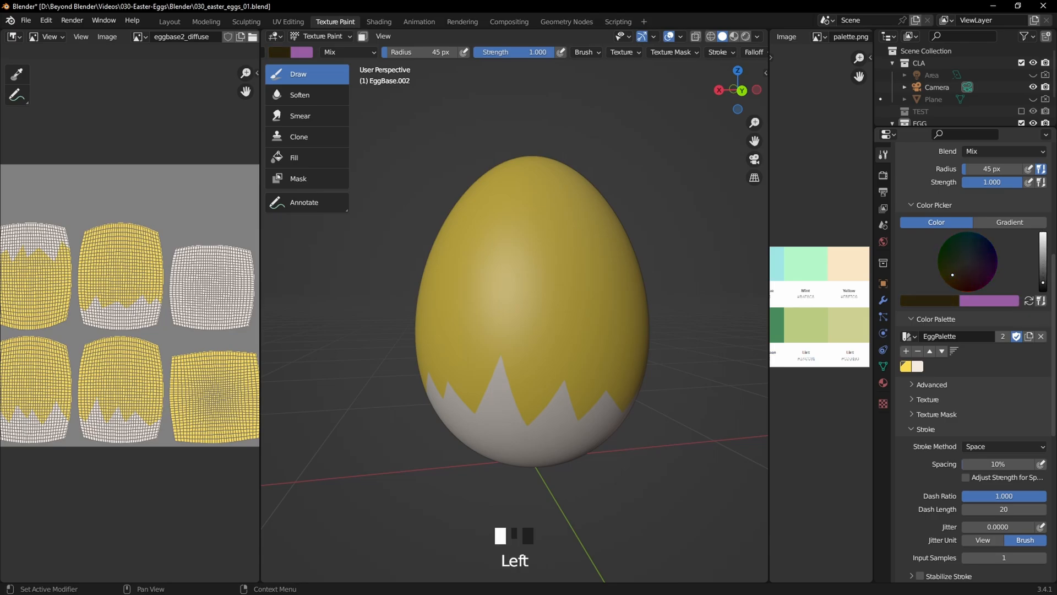
left_click(947, 300)
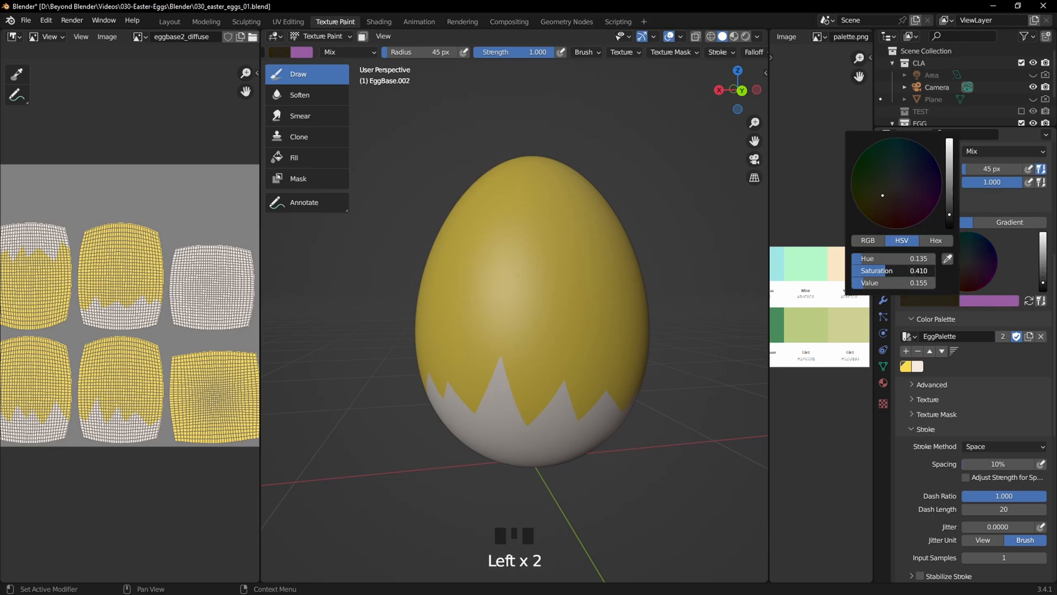
left_click_drag(907, 271, 883, 271)
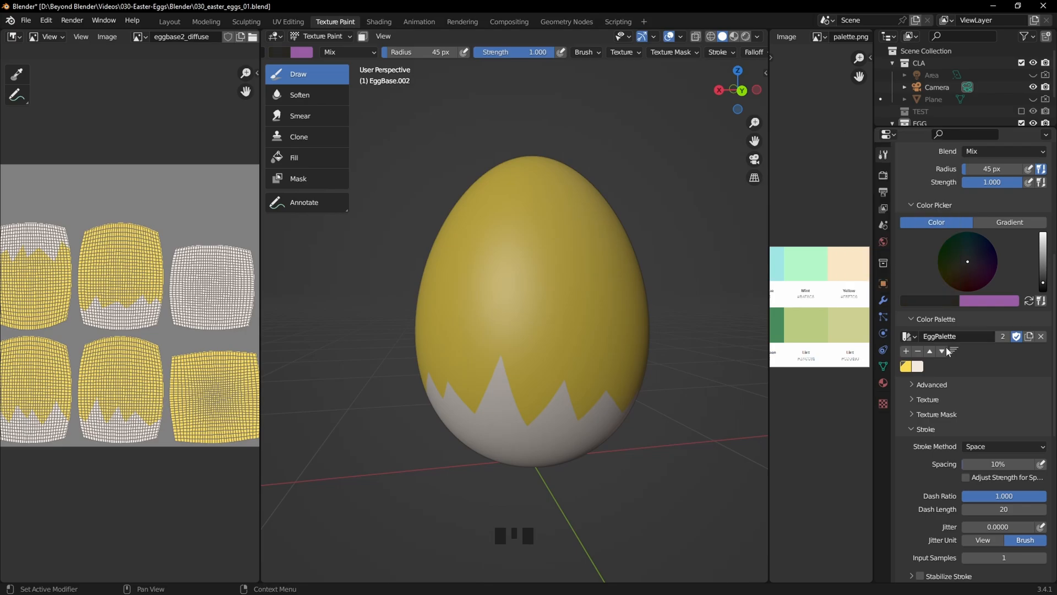
left_click(1045, 285)
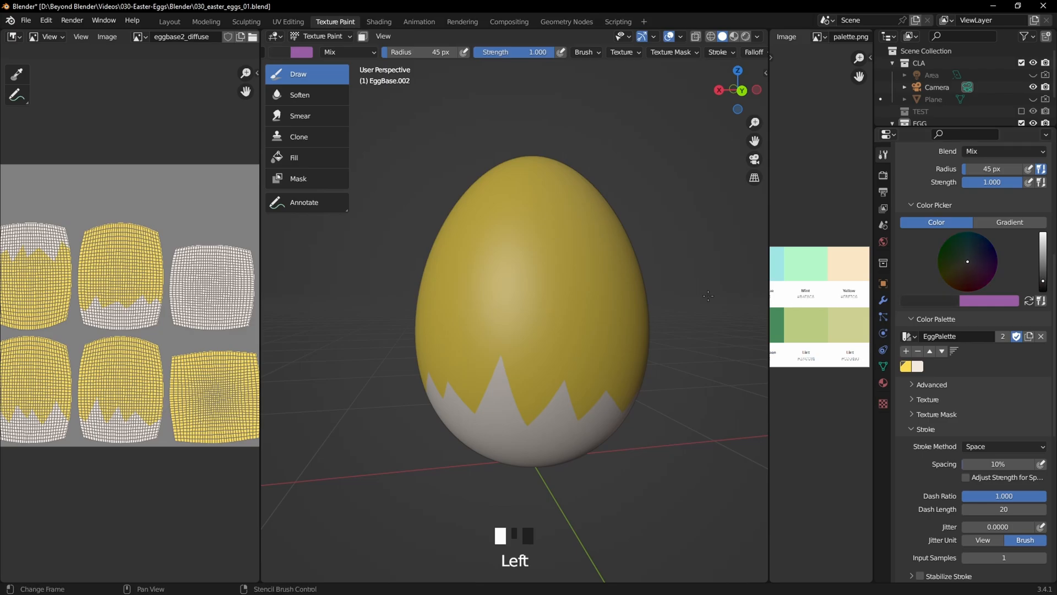
Step: Try dark dabs for the eyes on the yellow part of the egg and undo them
left_click(529, 269)
middle_click_drag(602, 291, 614, 299)
key("ctrl+z")
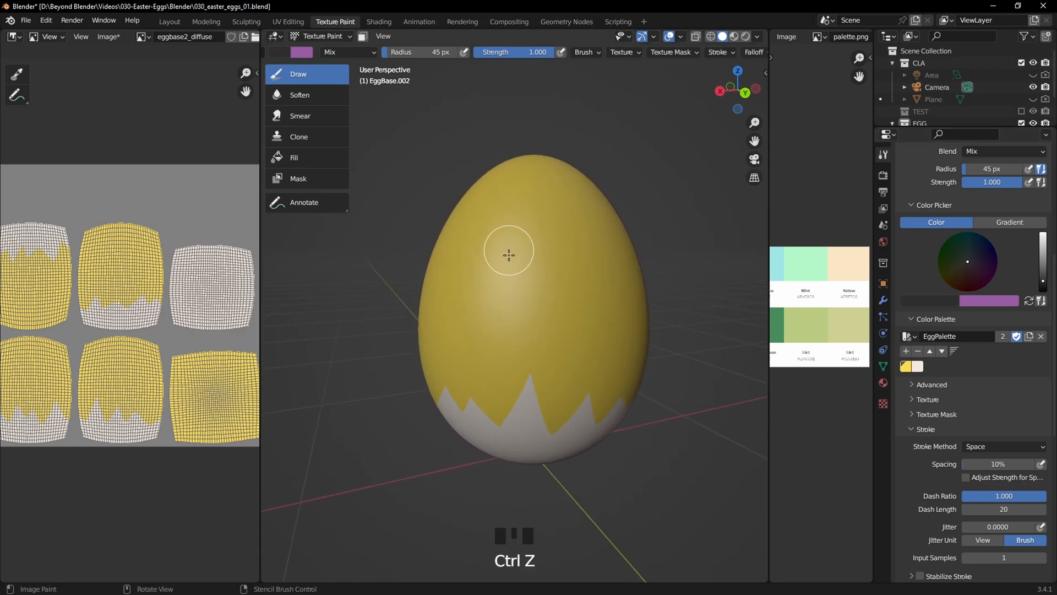
left_click(497, 254)
left_click(589, 253)
middle_click_drag(637, 342, 633, 330)
key("ctrl+z")
key("ctrl+z")
Step: Add the near-black brush colour to EggPalette and select its swatch
middle_click_drag(585, 271, 573, 278)
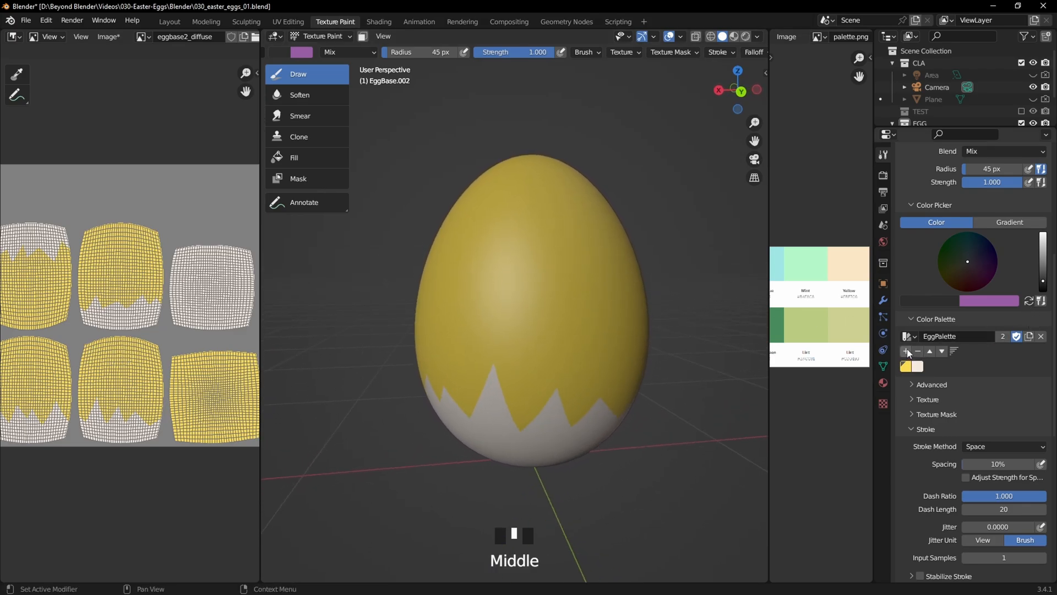
left_click(907, 351)
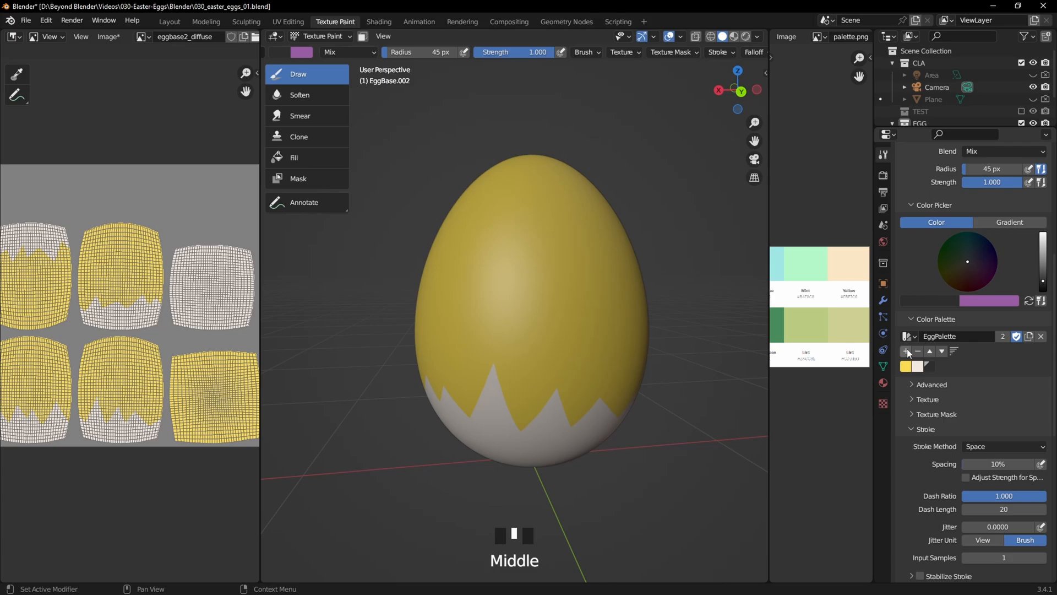
double_click(929, 367)
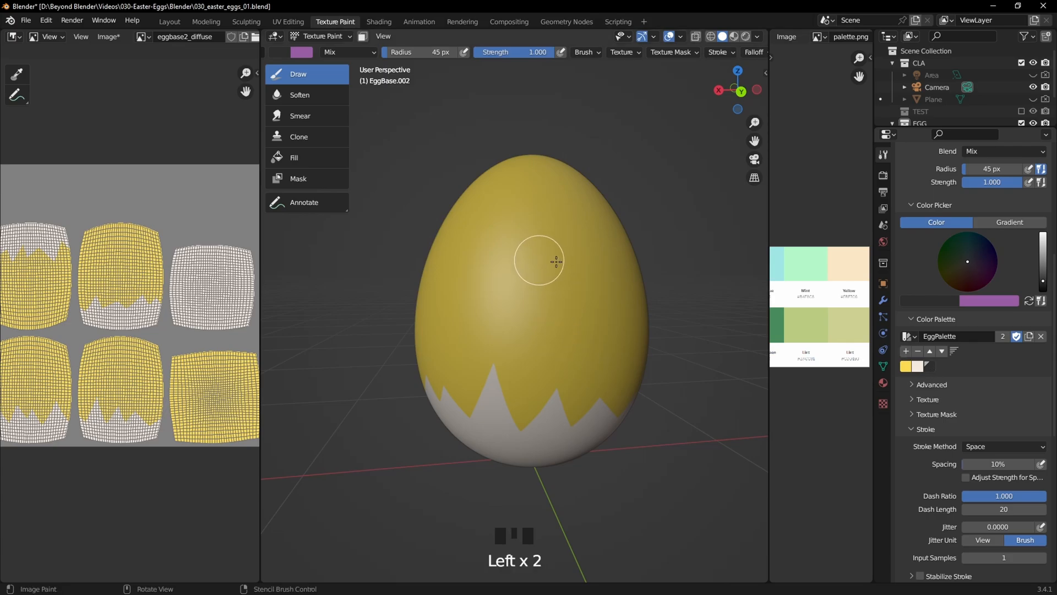
Step: View the egg from the front and replace the palette image with the bb_eggs_1.jpg sketch as reference
key("KP_1")
middle_click_drag(540, 226, 581, 249, "shift")
scroll(559, 266, "up", 2)
left_click(819, 36)
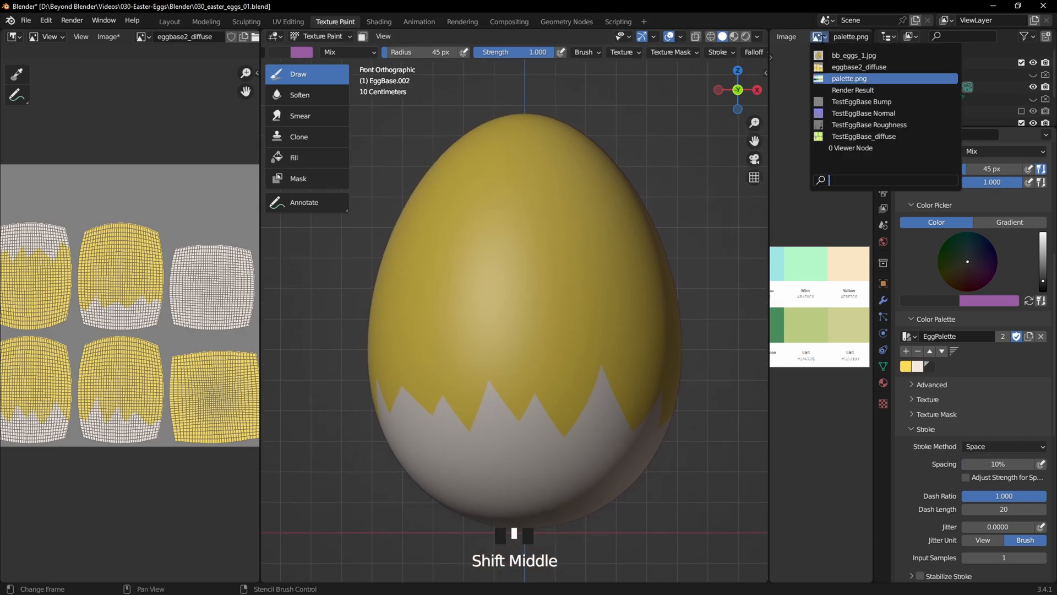
left_click(843, 57)
middle_click_drag(802, 301, 835, 261)
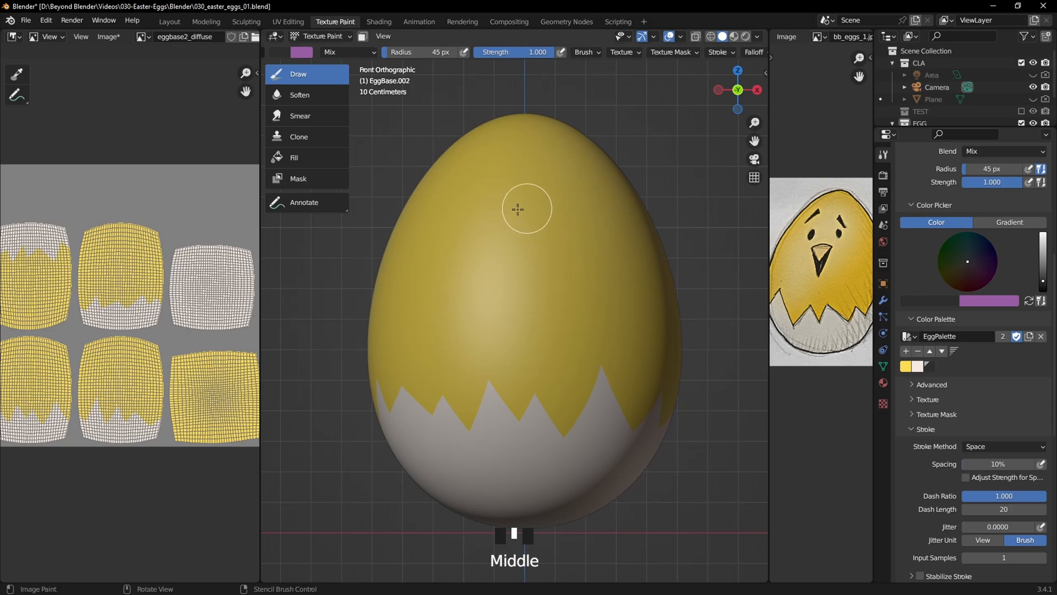
Step: Reduce the brush radius to 16 px and paint one near-black oval eye on the upper front of the egg
key("bracketleft")
key("bracketleft")
key("bracketleft")
key("bracketleft")
key("bracketleft")
middle_click_drag(566, 228, 555, 250)
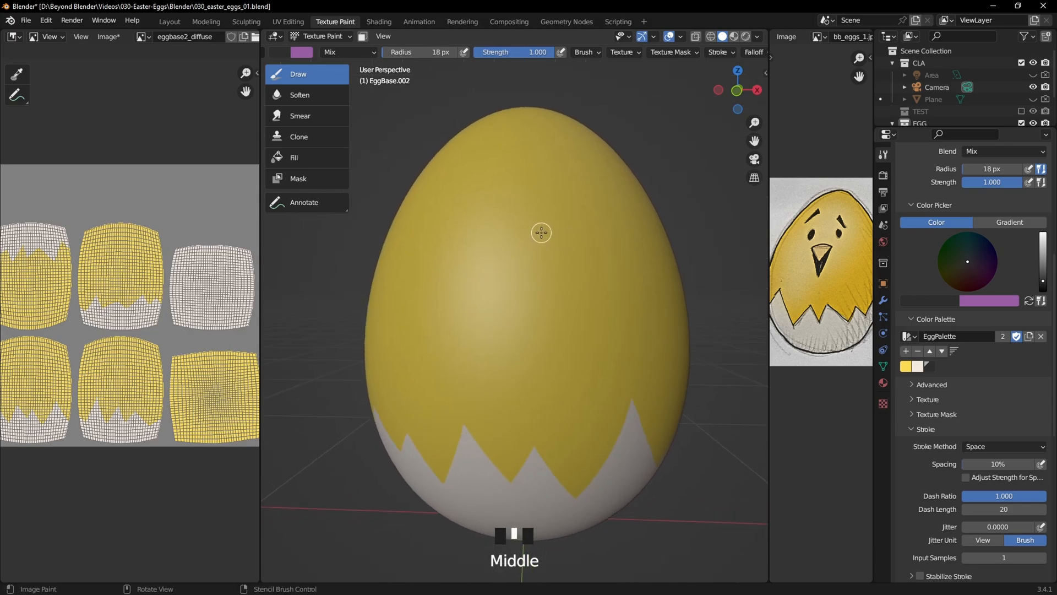
left_click_drag(541, 232, 542, 240)
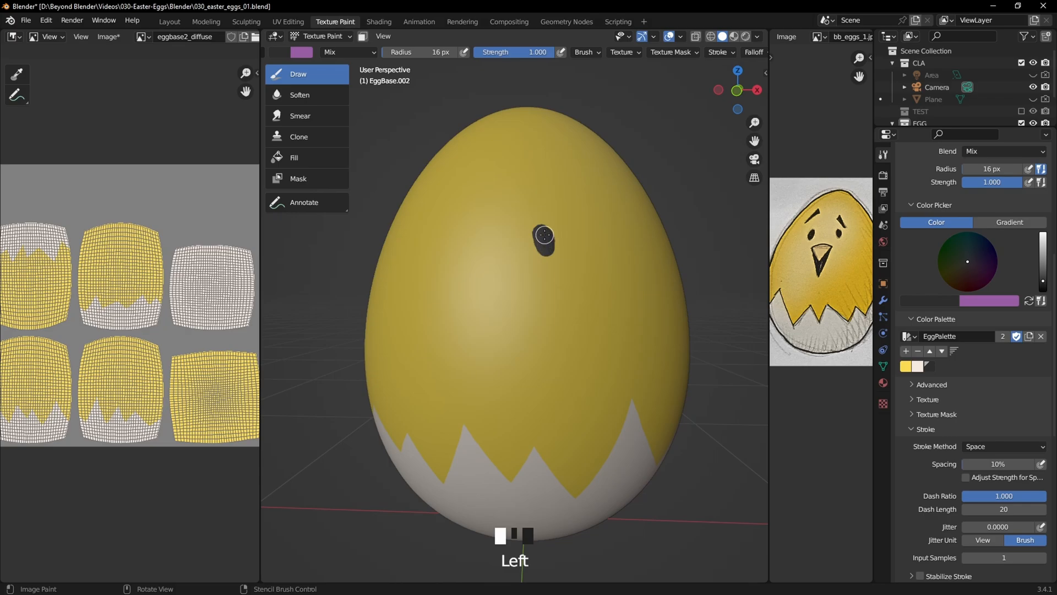
left_click_drag(544, 241, 543, 243)
middle_click_drag(575, 279, 584, 277)
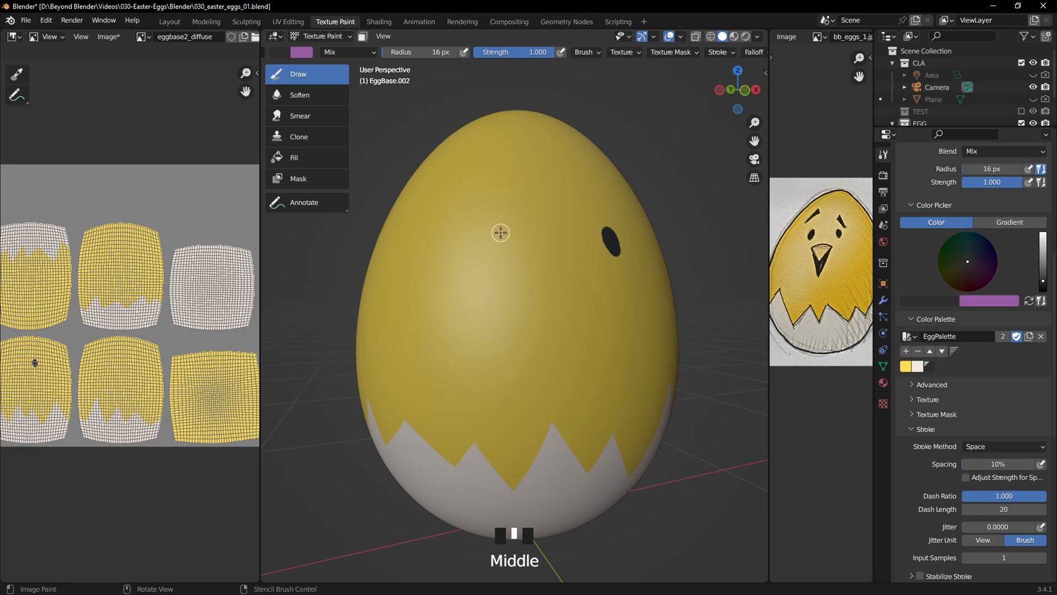
middle_click_drag(501, 233, 475, 232)
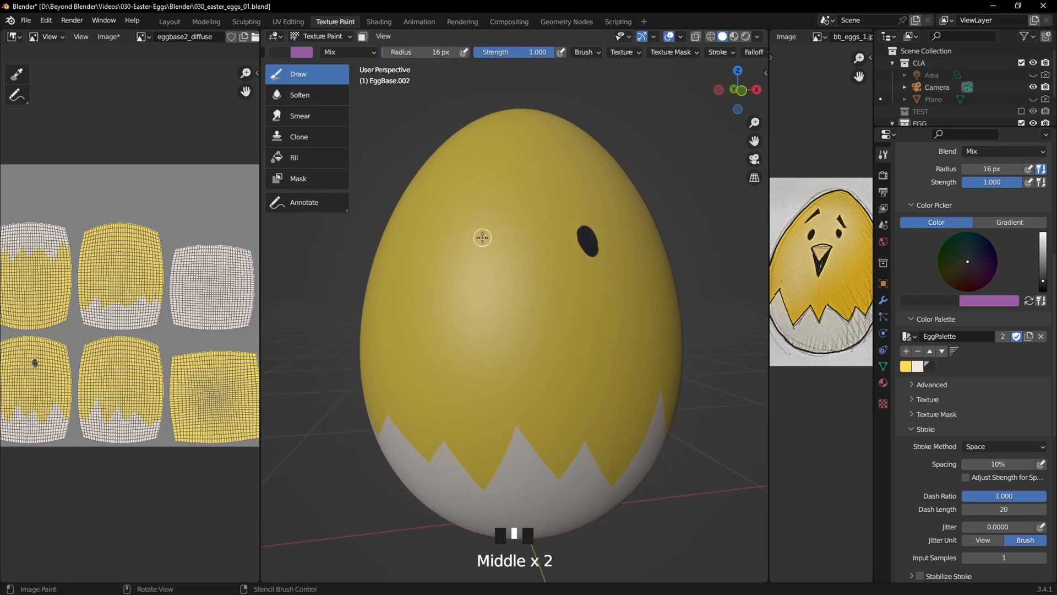
Step: Try a second near-black oval eye on the upper front of the egg, level with the existing one
left_click(480, 240)
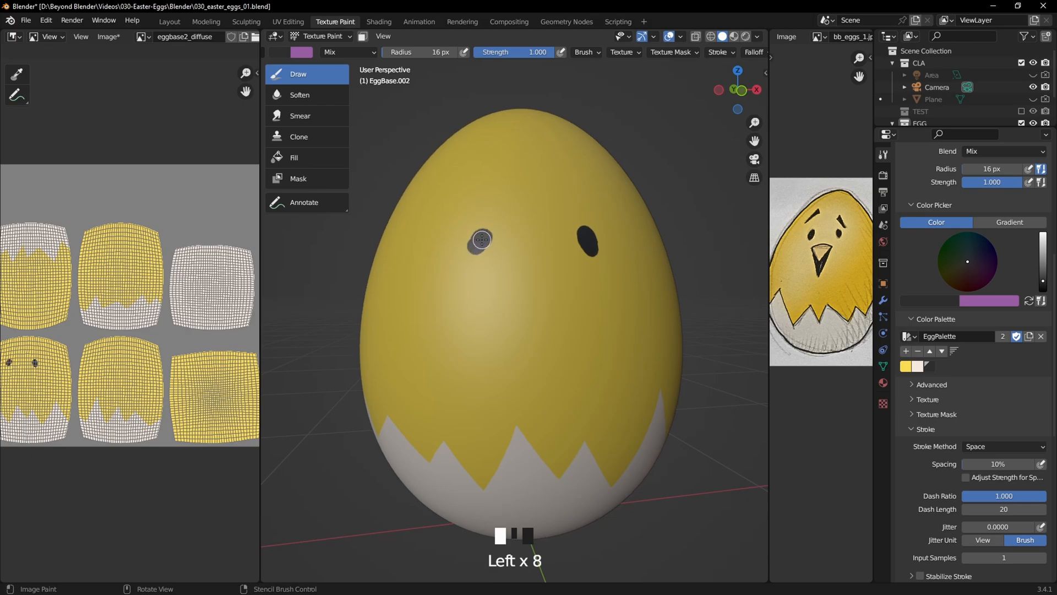
left_click(480, 241)
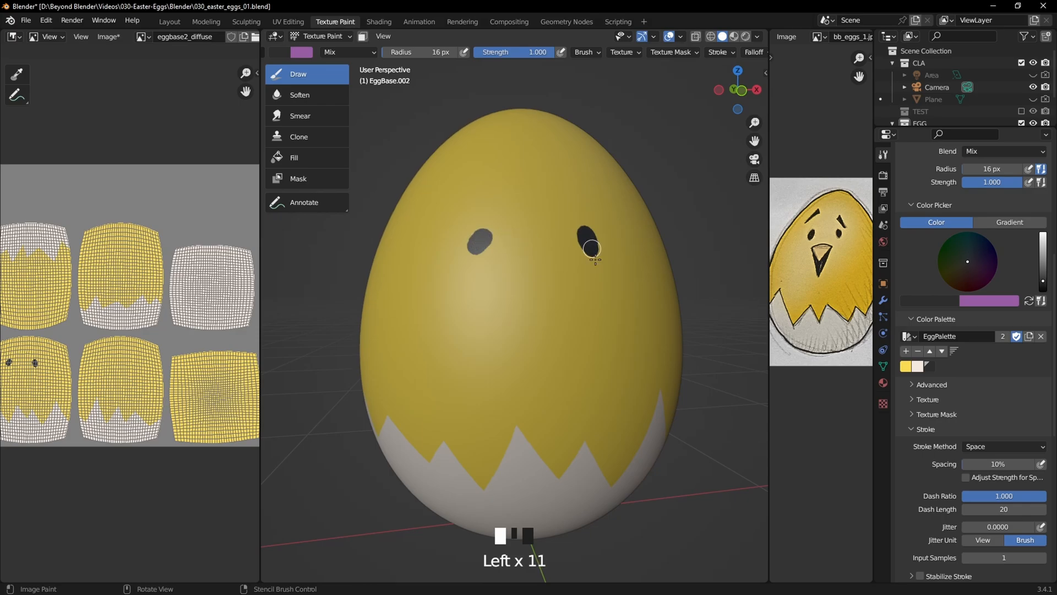
scroll(498, 241, "up", 3)
middle_click_drag(502, 241, 510, 246)
left_click(484, 211)
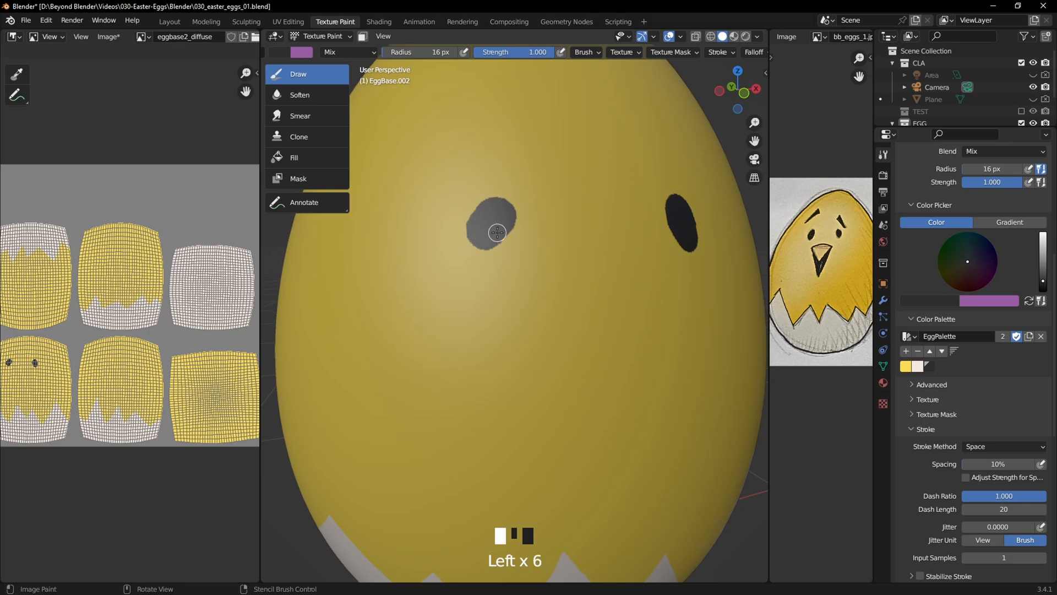
middle_click_drag(507, 223, 546, 236)
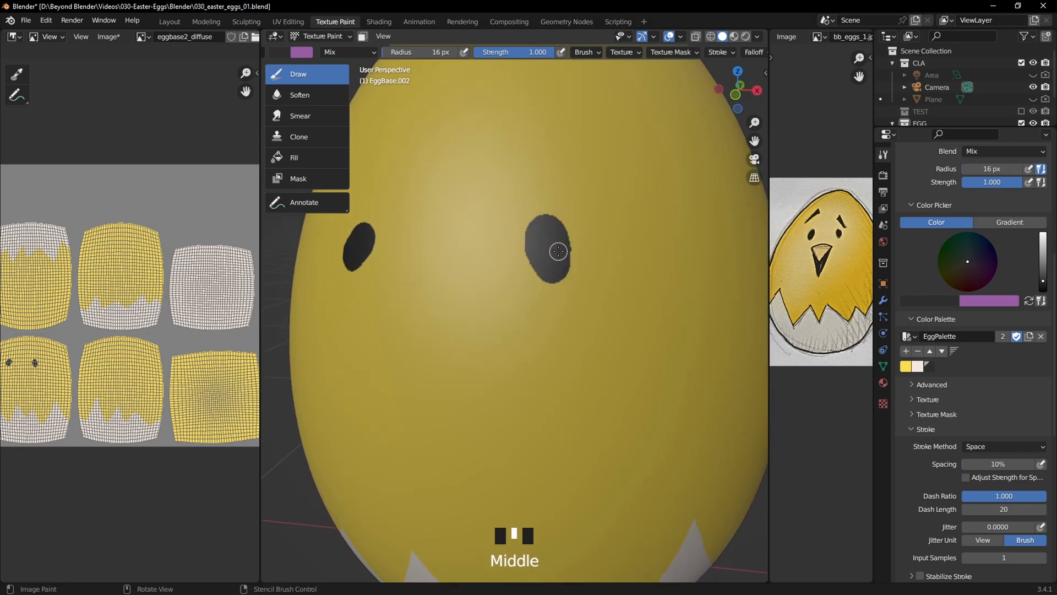
left_click(560, 253)
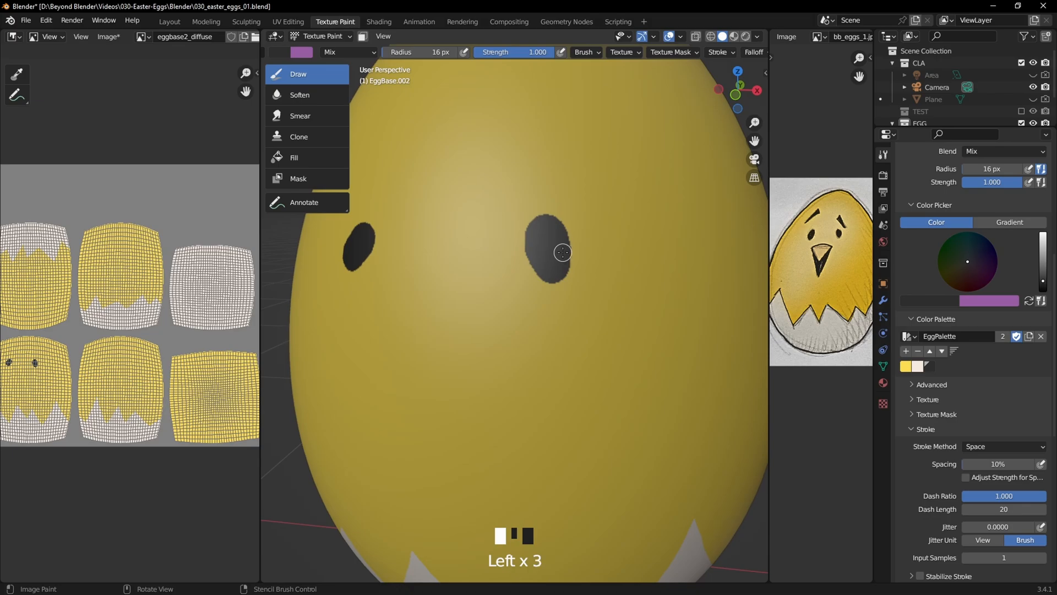
scroll(580, 253, "down", 5)
middle_click_drag(573, 281, 630, 279)
scroll(630, 287, "up", 3)
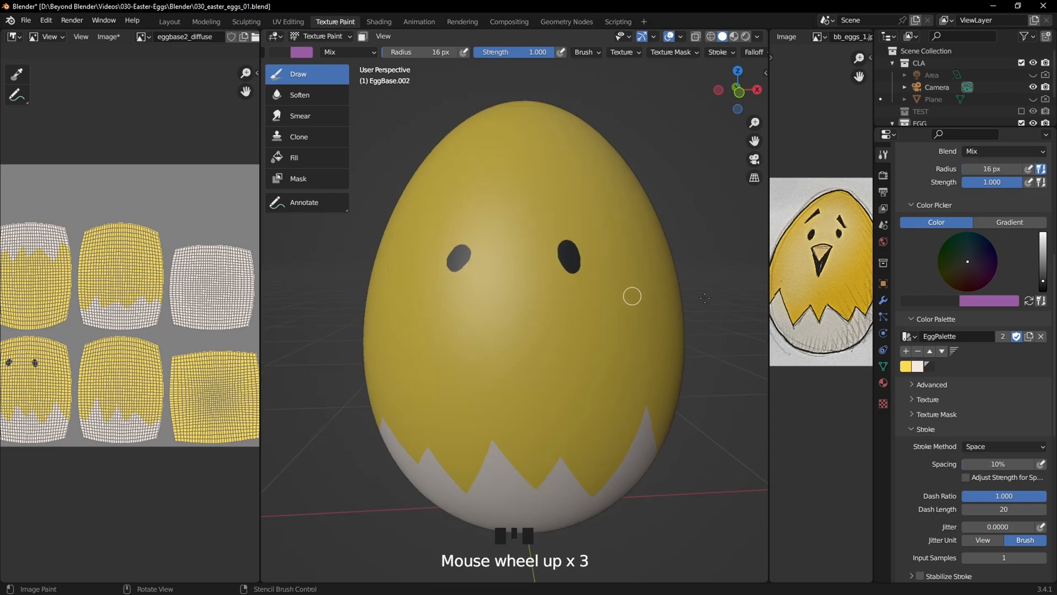
Step: Paint over the left-hand eye with the palette's yellow and undo the stray stroke on the other eye
left_click(906, 367)
left_click_drag(473, 245, 447, 255)
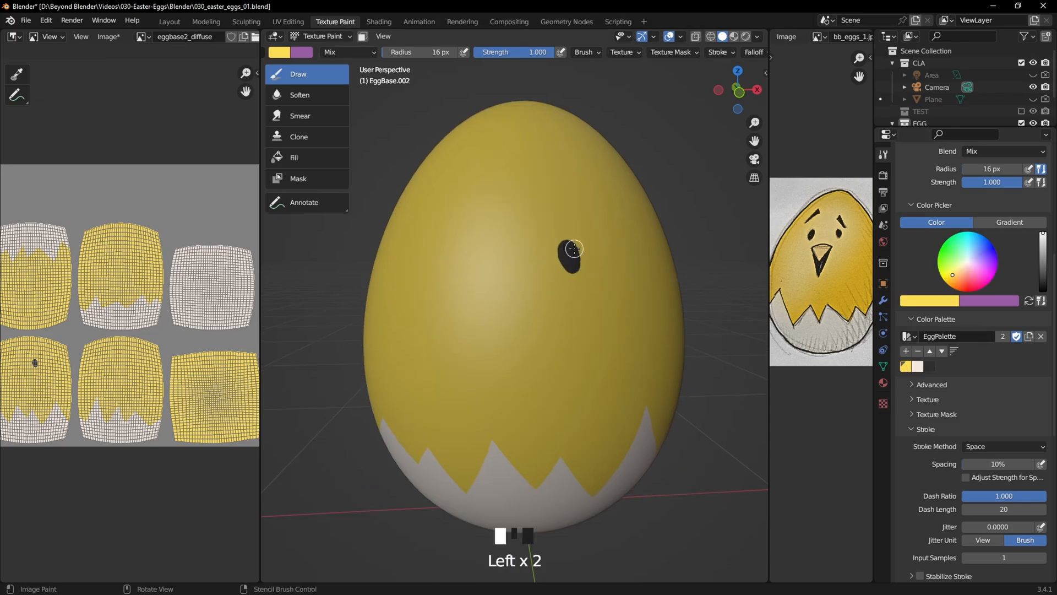
key("ctrl+z")
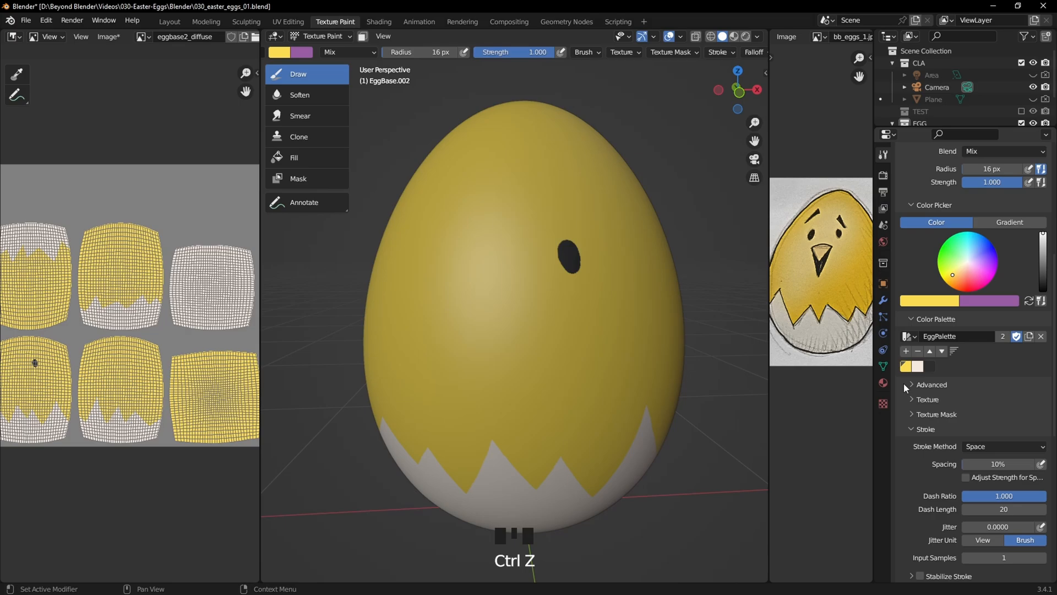
Step: Select the near-black swatch and paint the left-hand oval eye again, slanted to mirror the right-hand one
left_click(932, 368)
middle_click_drag(582, 250, 583, 250)
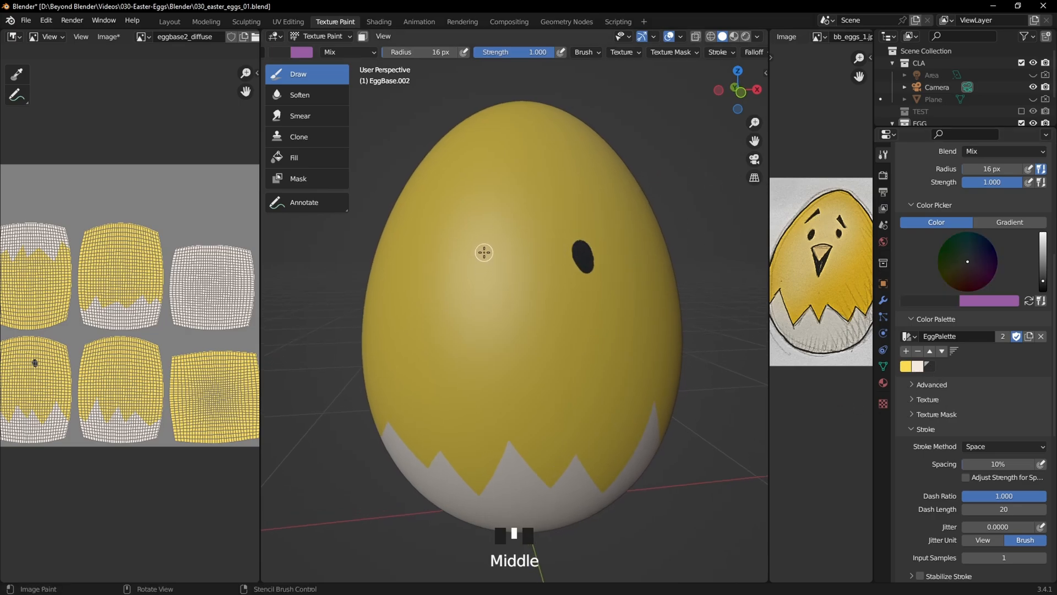
scroll(484, 252, "up", 1)
left_click_drag(488, 230, 475, 246)
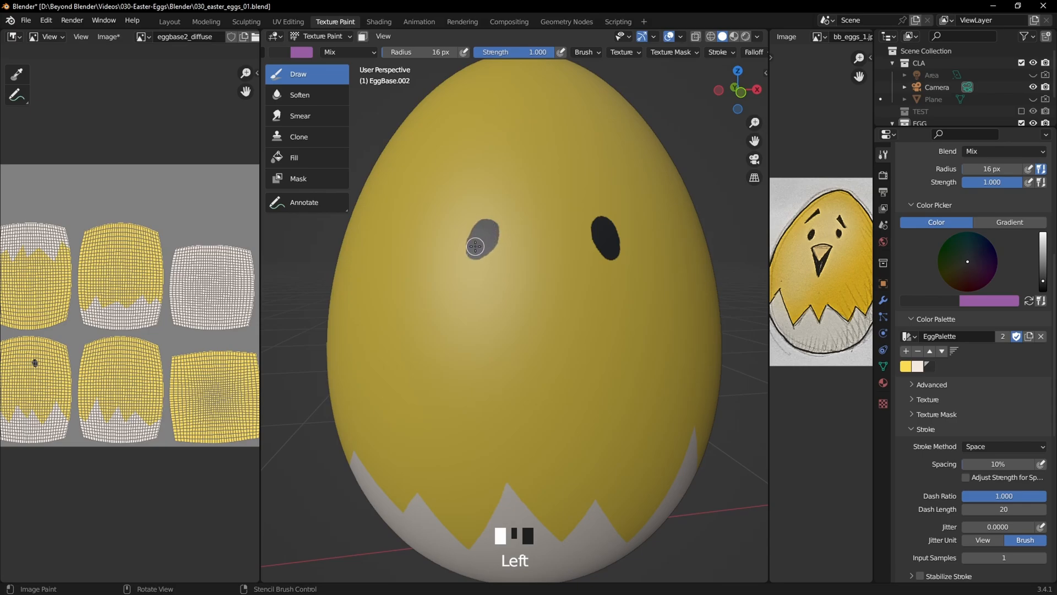
mouse_move(549, 272)
middle_mouse_down()
mouse_move(538, 279)
mouse_move(605, 339)
mouse_move(594, 339)
middle_mouse_up()
scroll(537, 279, "down", 3)
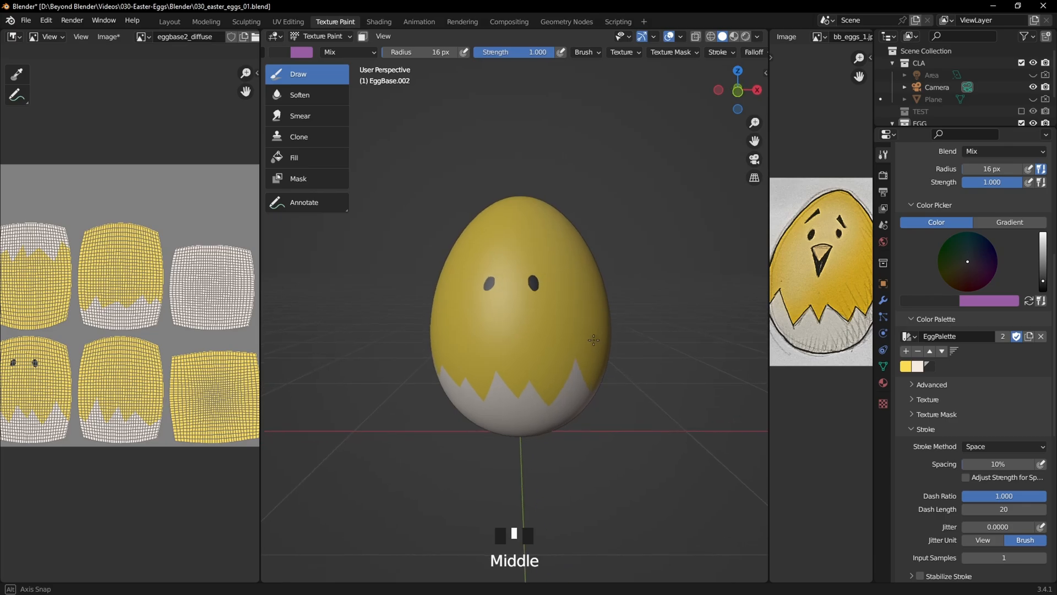
middle_click(600, 281)
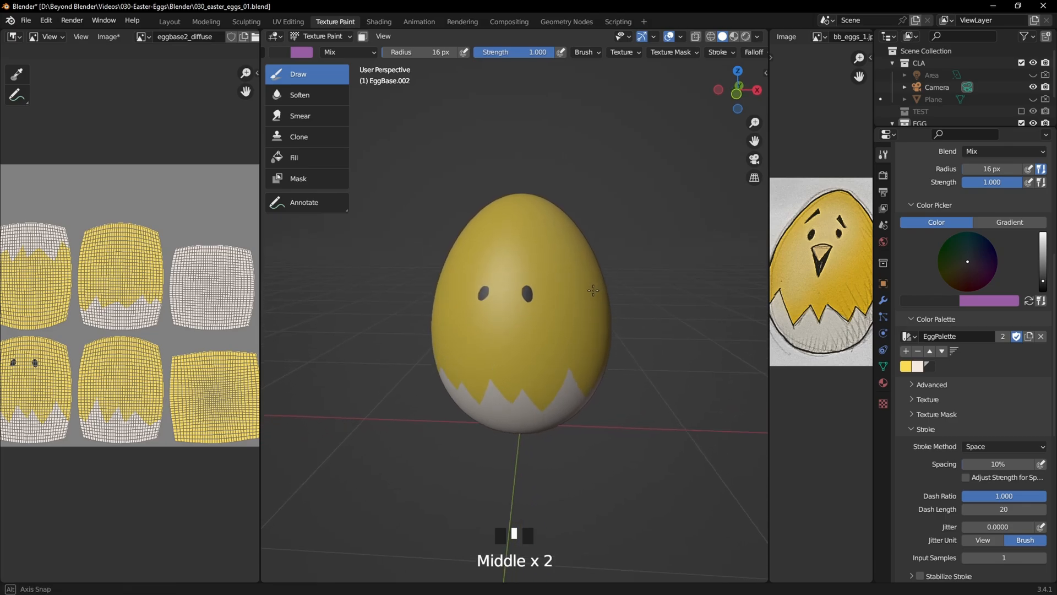
Step: Increase the brush radius to 26 px and paint a thick slanted near-black eyebrow above each eye
scroll(598, 275, "up", 5)
middle_click_drag(608, 246, 536, 268, "shift")
scroll(548, 277, "up", 1)
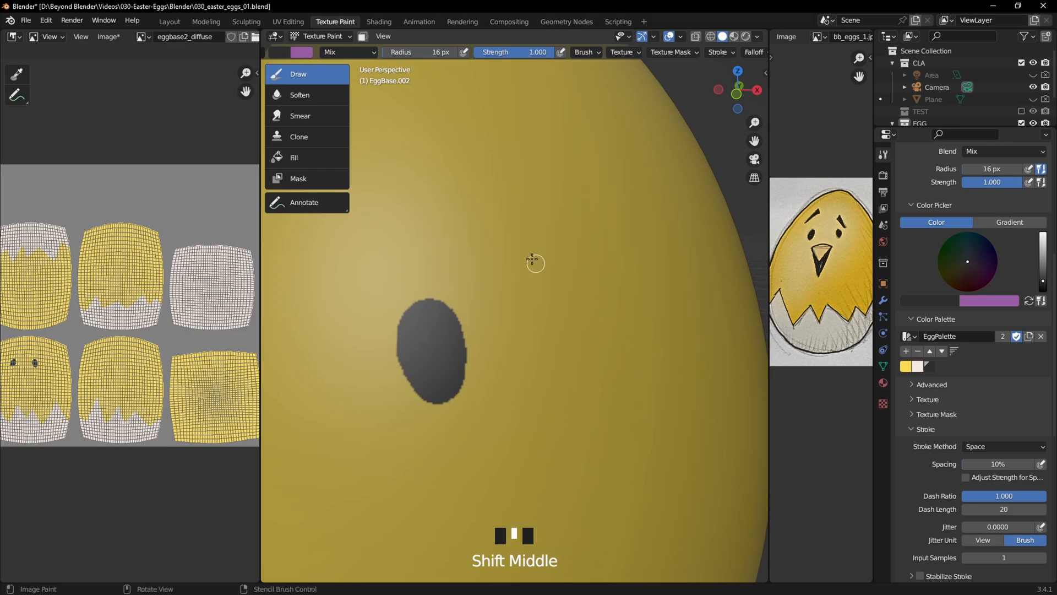
scroll(523, 254, "down", 4)
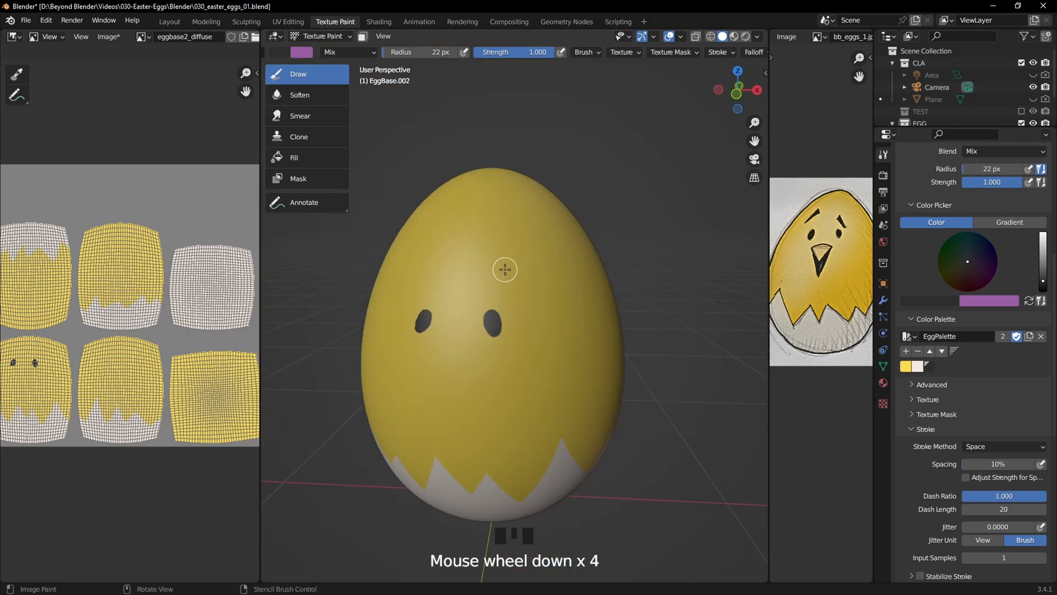
left_click_drag(493, 280, 522, 312)
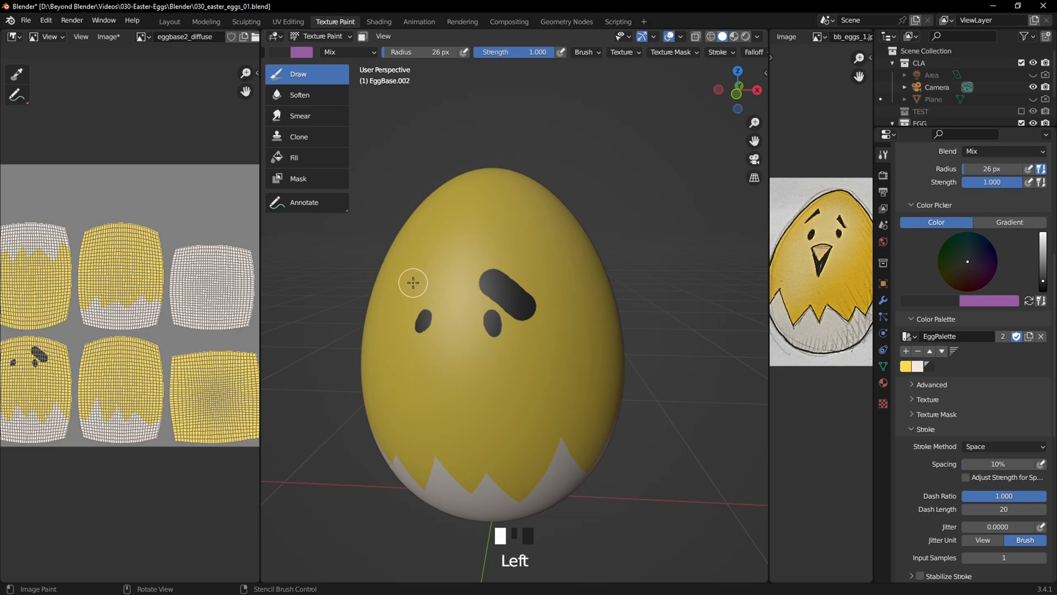
left_click_drag(413, 282, 459, 255)
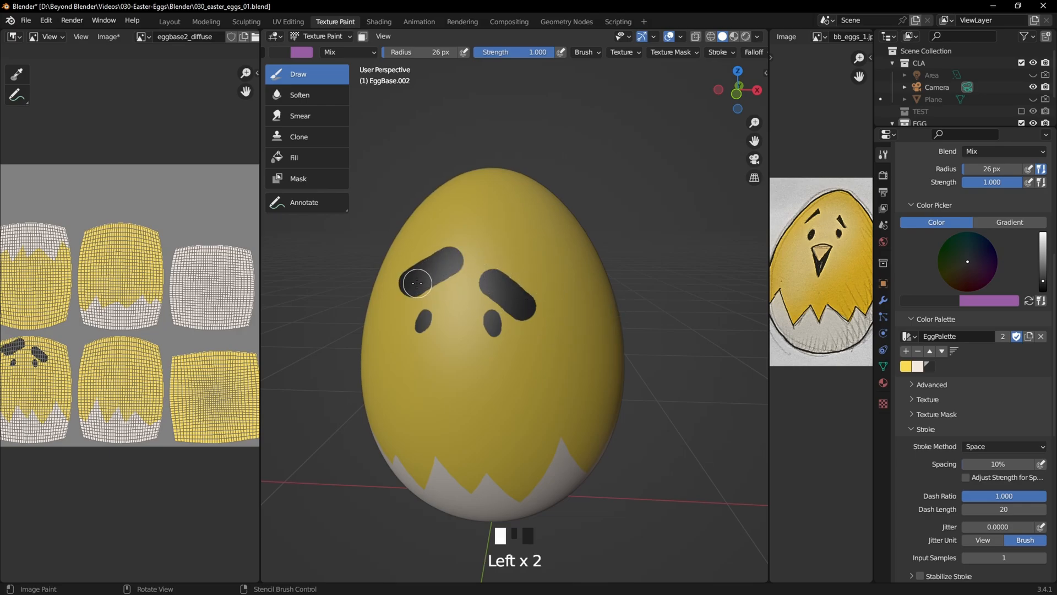
left_click_drag(413, 288, 461, 268)
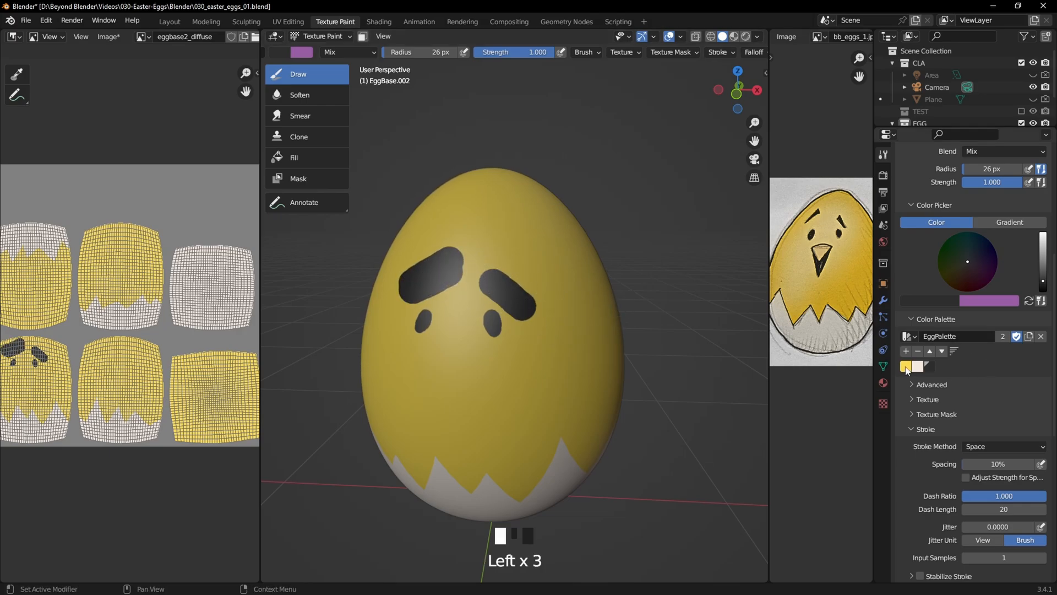
Step: Select the yellow swatch and trim the right-hand eyebrow into a thin arc that tapers toward its outer end
left_click(906, 367)
middle_click_drag(625, 323, 632, 320)
scroll(634, 318, "up", 2)
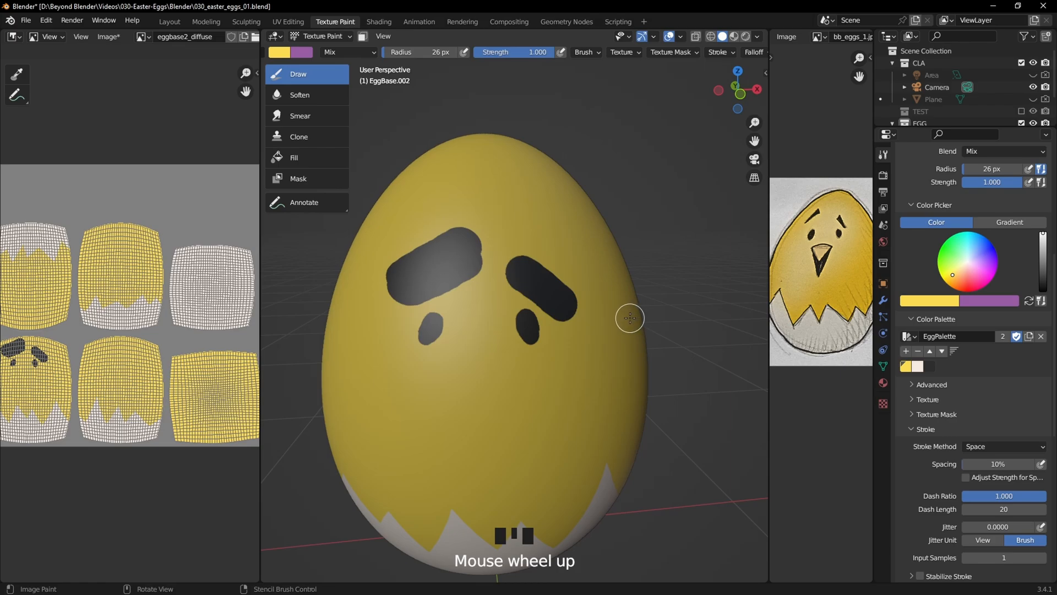
scroll(630, 318, "up", 2)
mouse_move(497, 266)
left_mouse_down()
mouse_move(575, 308)
mouse_move(618, 370)
mouse_move(617, 323)
mouse_move(597, 316)
mouse_move(632, 251)
mouse_move(630, 293)
left_mouse_up()
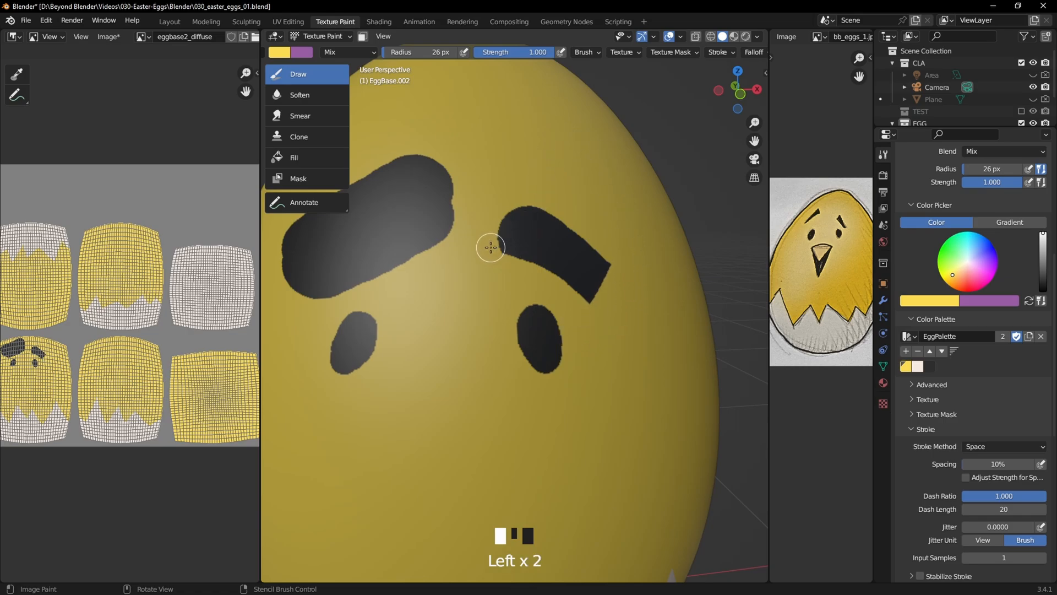
mouse_move(493, 250)
left_mouse_down()
mouse_move(521, 167)
mouse_move(517, 215)
mouse_move(584, 263)
mouse_move(606, 295)
left_mouse_up()
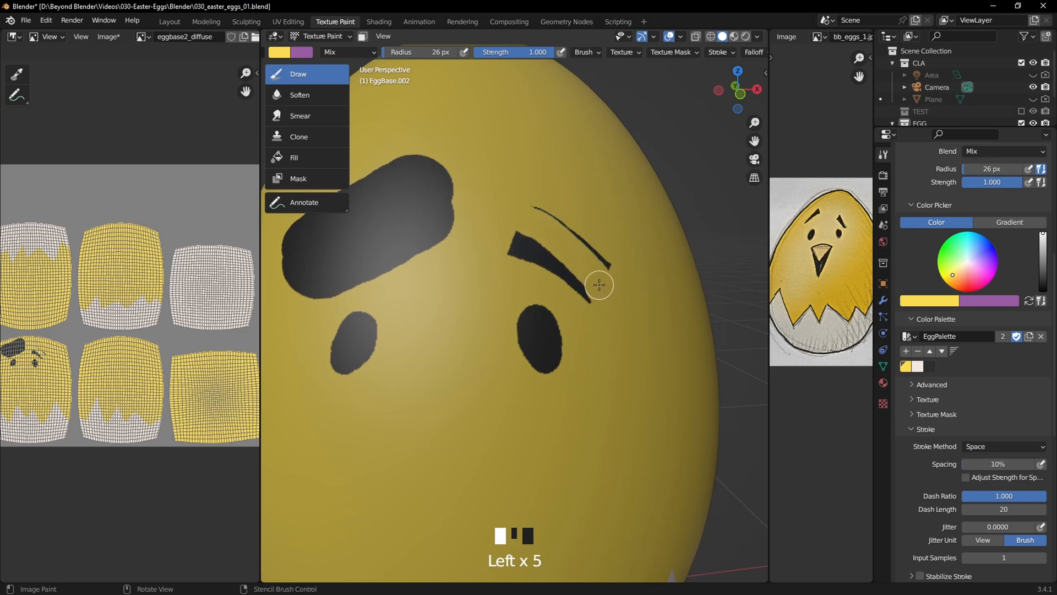
left_click(578, 258)
left_click_drag(602, 273, 561, 220)
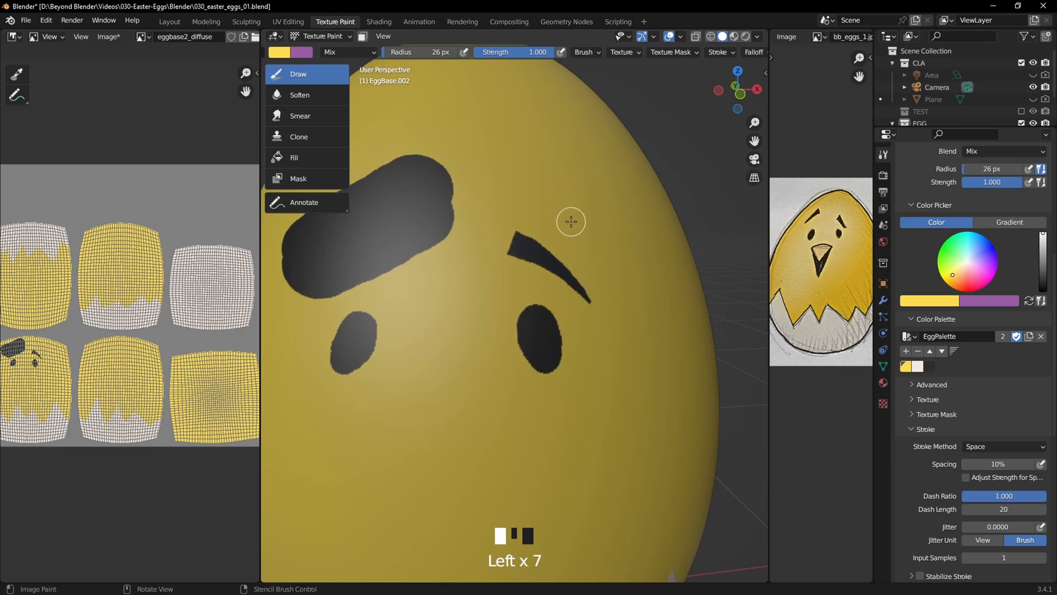
Step: Trim the left-hand eyebrow with yellow into a matching thin tapered arc, undoing the stroke that splits it
scroll(569, 223, "down", 5)
mouse_move(575, 304)
middle_mouse_down()
mouse_move(539, 312)
mouse_move(505, 237)
middle_mouse_up()
scroll(537, 311, "up", 3)
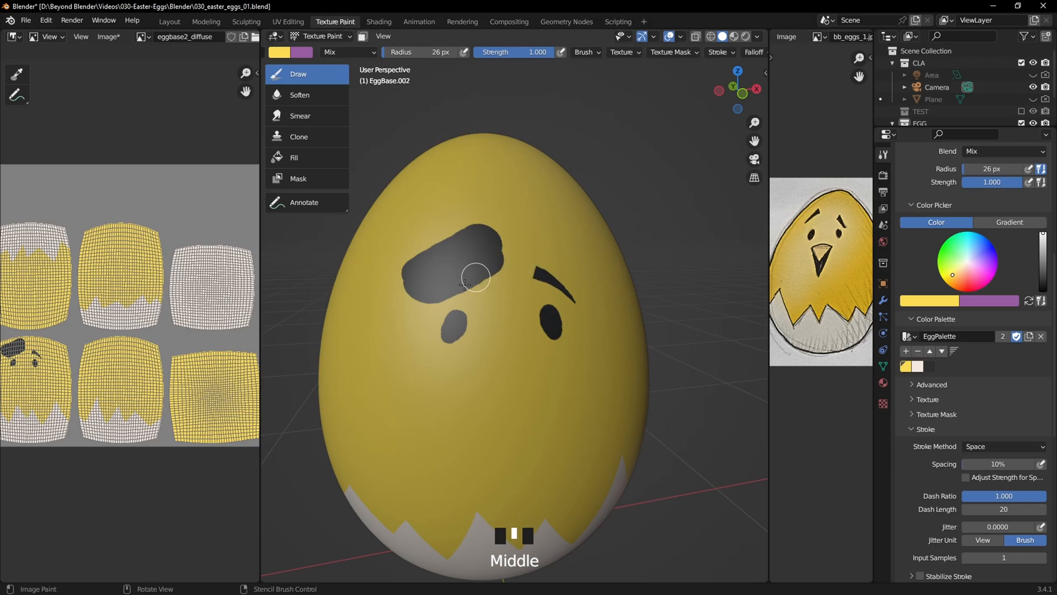
scroll(430, 311, "up", 1)
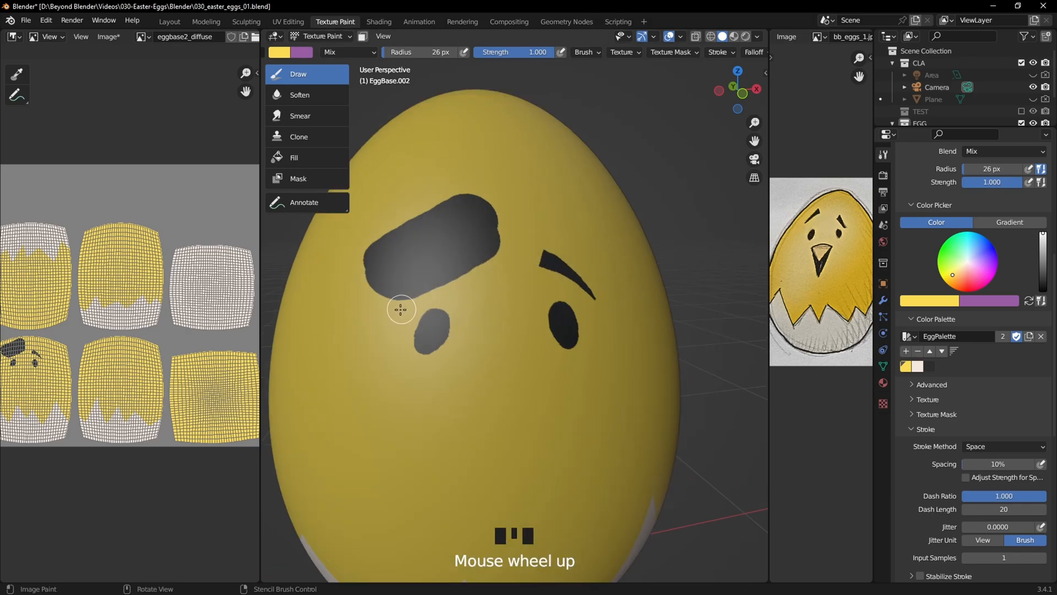
mouse_move(400, 314)
left_mouse_down()
mouse_move(448, 270)
mouse_move(515, 236)
left_mouse_up()
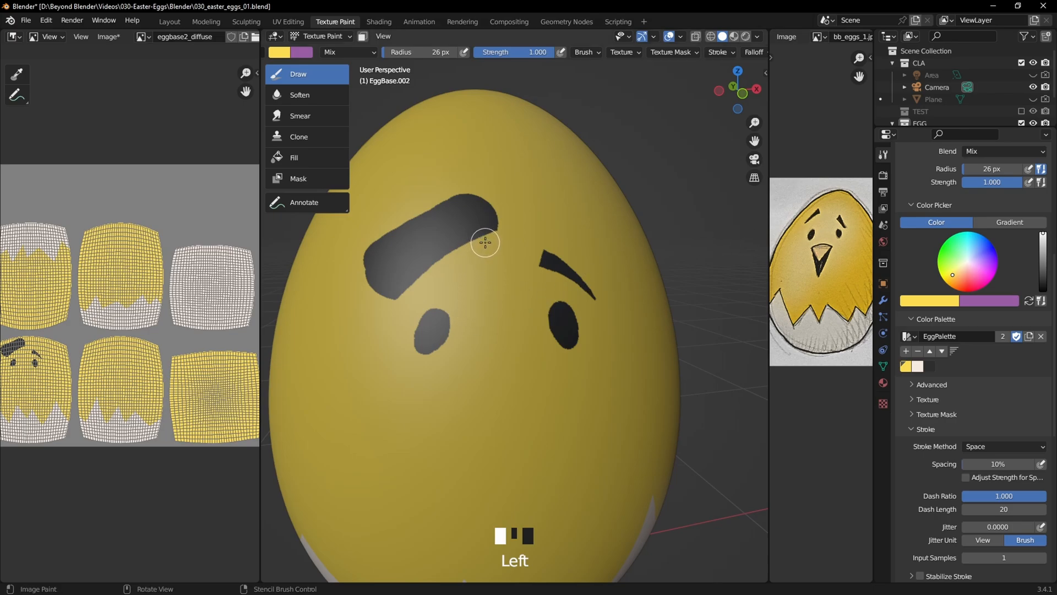
mouse_move(485, 242)
left_mouse_down()
mouse_move(472, 217)
mouse_move(481, 204)
mouse_move(490, 215)
mouse_move(446, 186)
mouse_move(469, 214)
left_mouse_up()
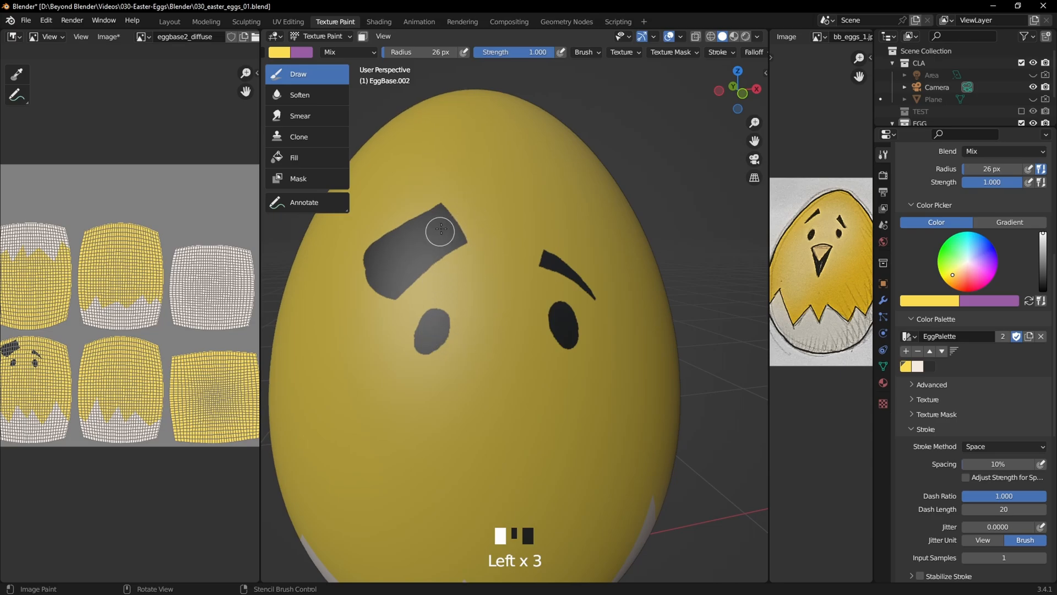
left_click_drag(378, 298, 425, 243)
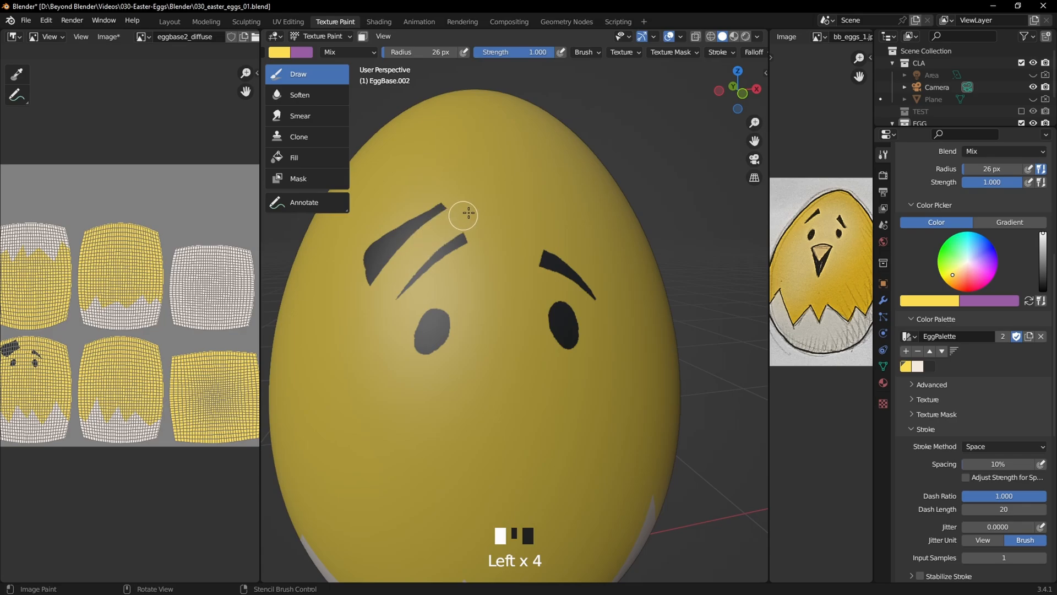
key("ctrl+z")
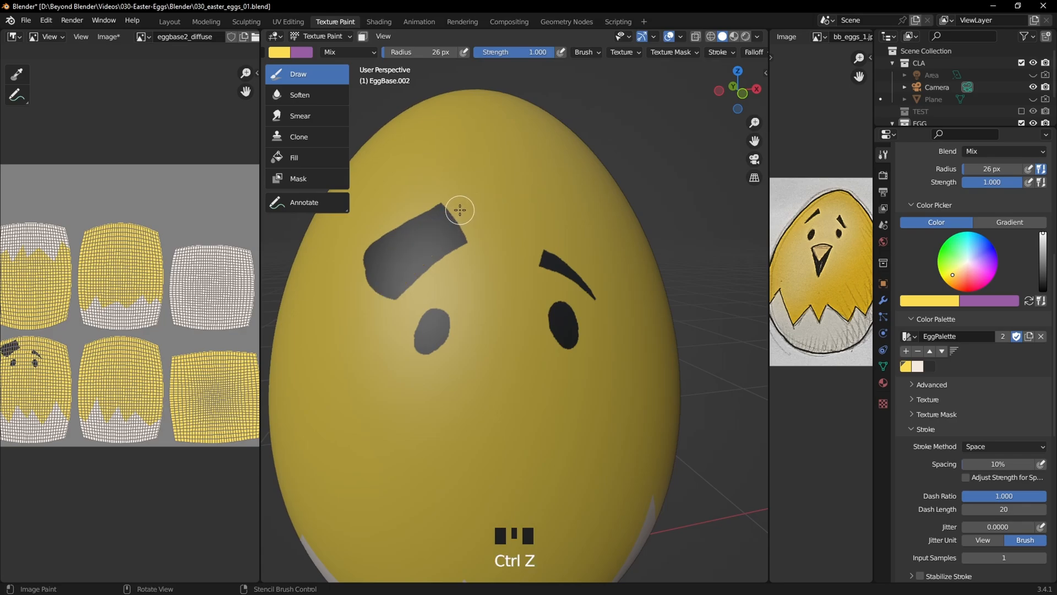
mouse_move(460, 210)
left_mouse_down()
mouse_move(429, 226)
mouse_move(381, 285)
mouse_move(377, 238)
mouse_move(446, 196)
mouse_move(376, 308)
mouse_move(429, 229)
left_mouse_up()
Step: Examine the shape and symmetry of the painted eyes and eyebrows from the front of the egg
scroll(515, 201, "down", 3)
mouse_move(571, 290)
middle_mouse_down()
mouse_move(540, 255)
mouse_move(559, 291)
middle_mouse_up()
scroll(556, 265, "down", 1)
scroll(556, 265, "down", 1)
scroll(580, 330, "up", 1)
scroll(580, 331, "up", 1)
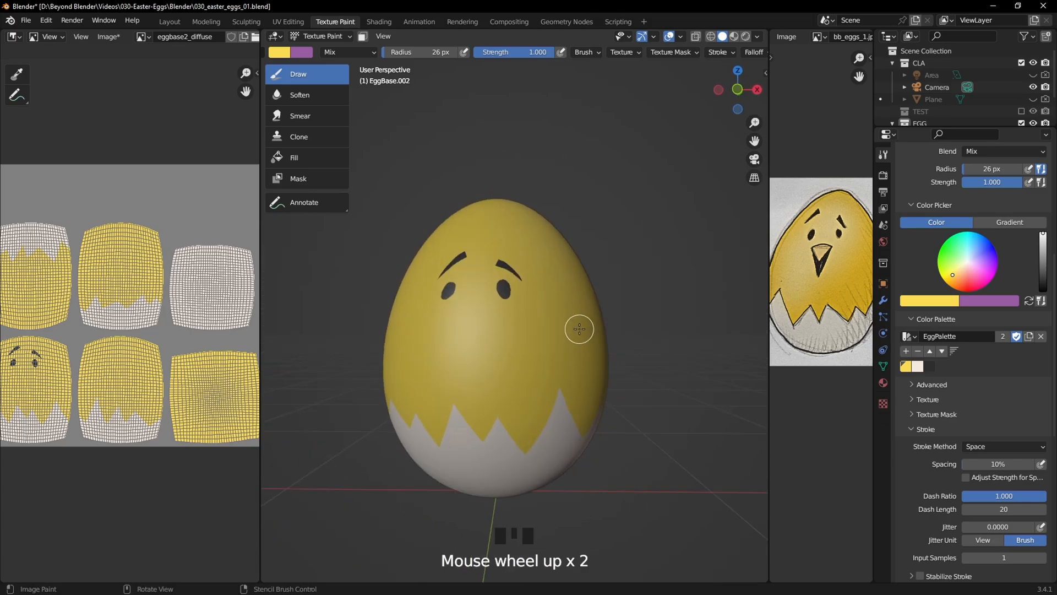
scroll(579, 329, "up", 1)
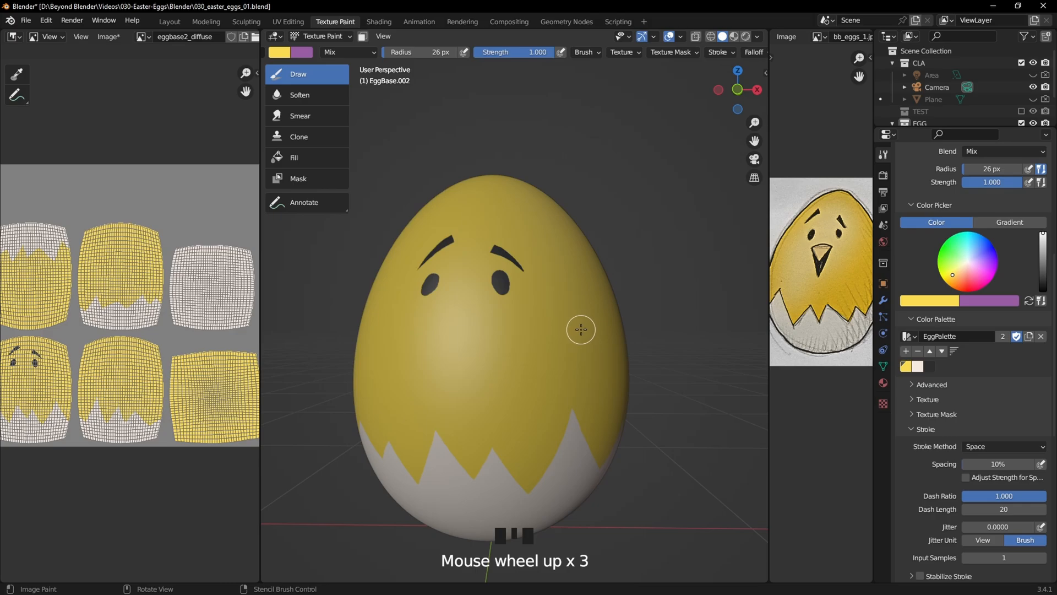
middle_click_drag(501, 277, 495, 299, "shift")
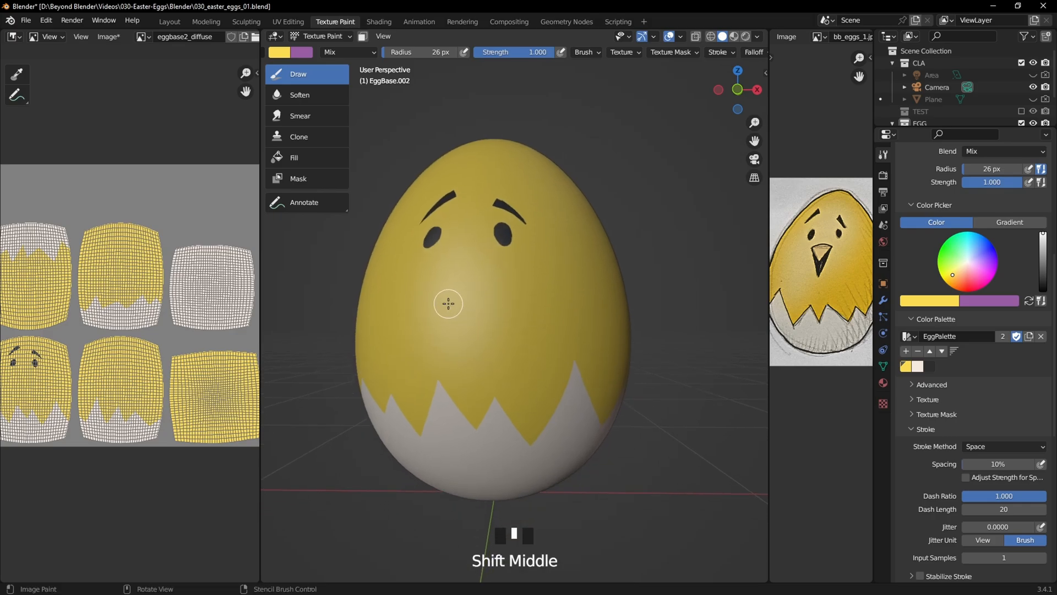
Step: Select the near-black palette swatch, magnify the chick sketch, and widen the reference and 3D view areas
left_click(930, 365)
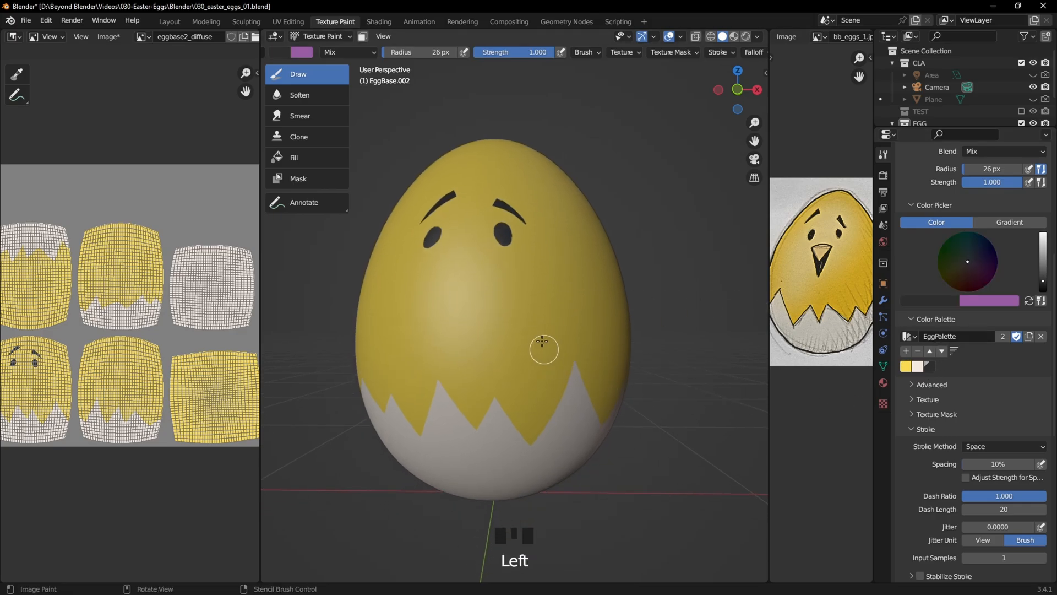
middle_click_drag(532, 305, 608, 303)
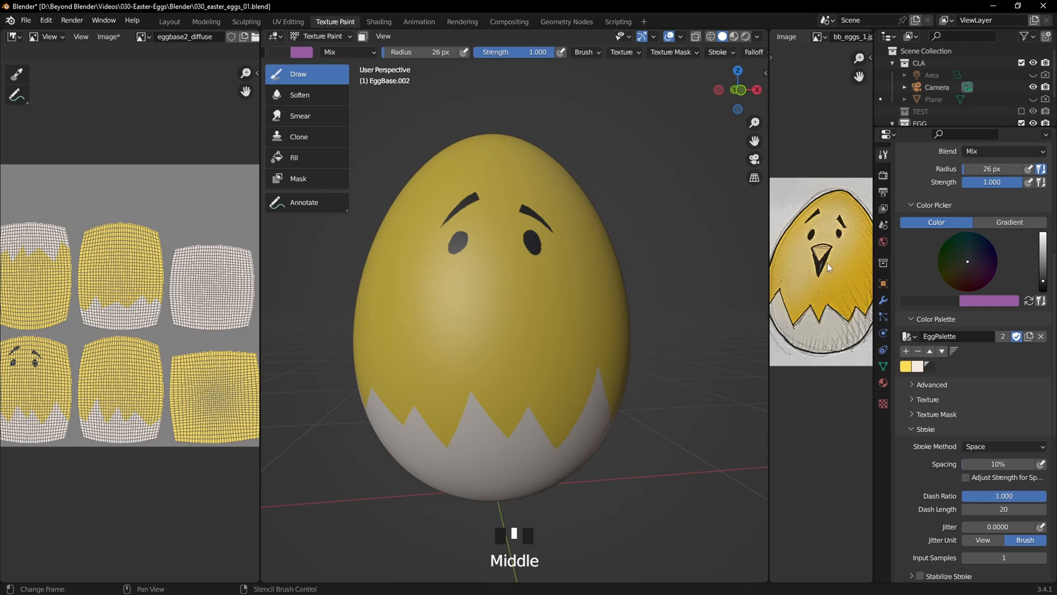
scroll(829, 269, "up", 3)
left_click_drag(769, 248, 685, 256)
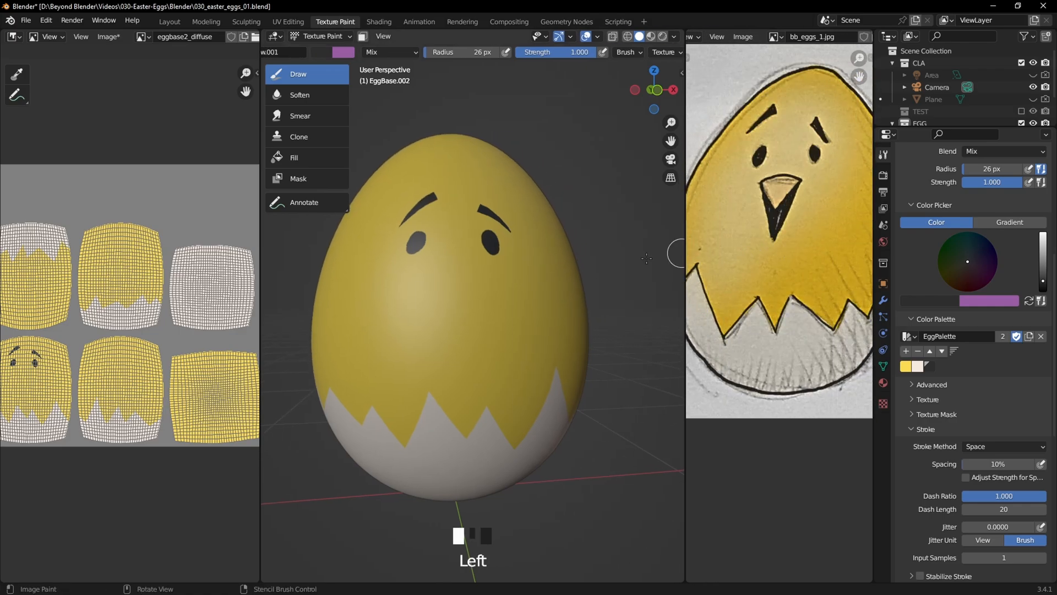
left_click_drag(259, 294, 88, 295)
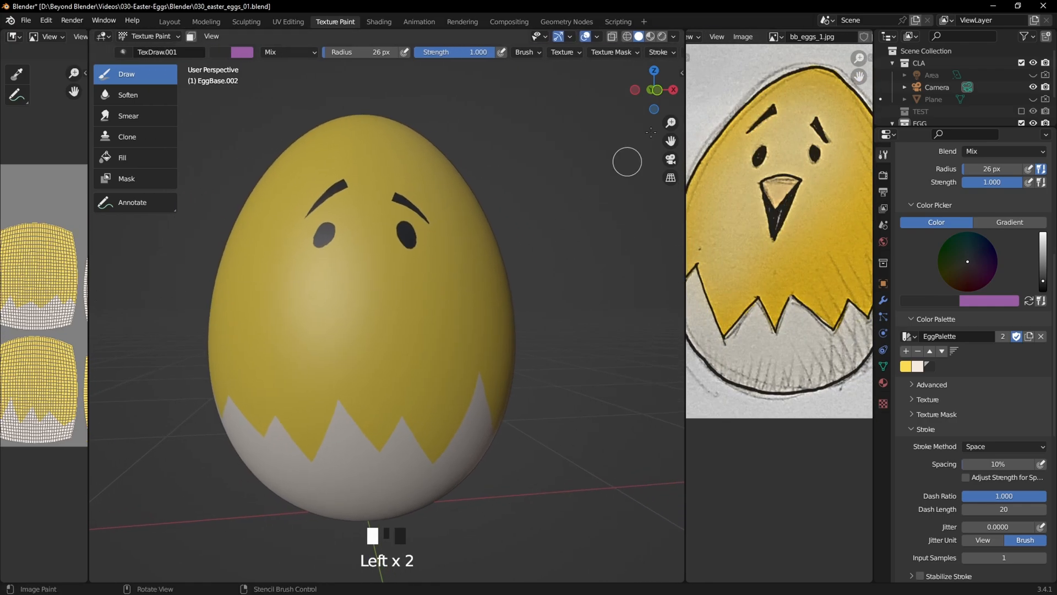
scroll(631, 54, "down", 3)
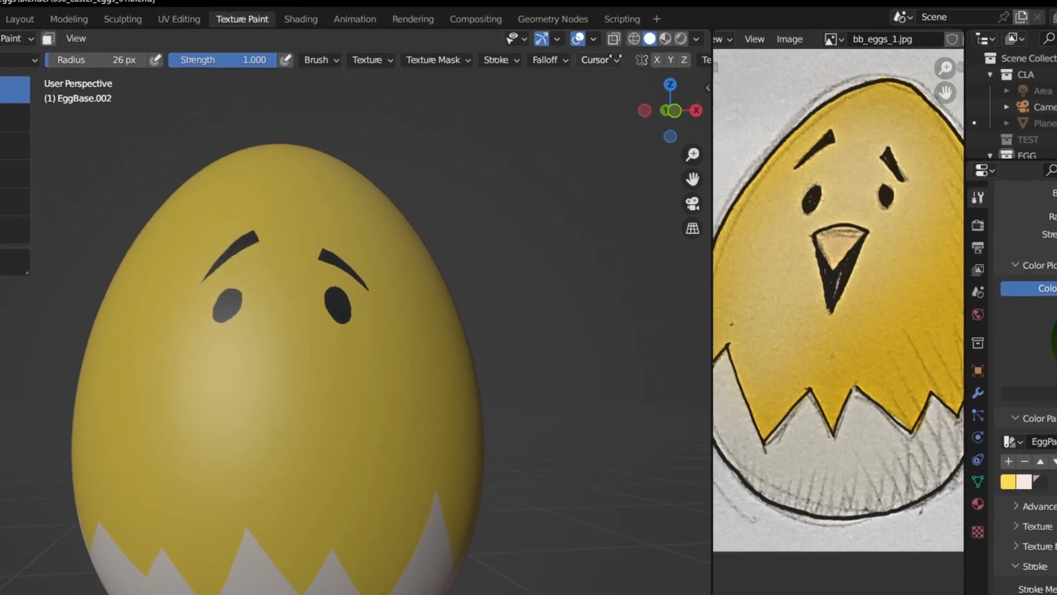
Step: Save all painted texture images of the egg
scroll(478, 61, "down", 2)
left_click(598, 58)
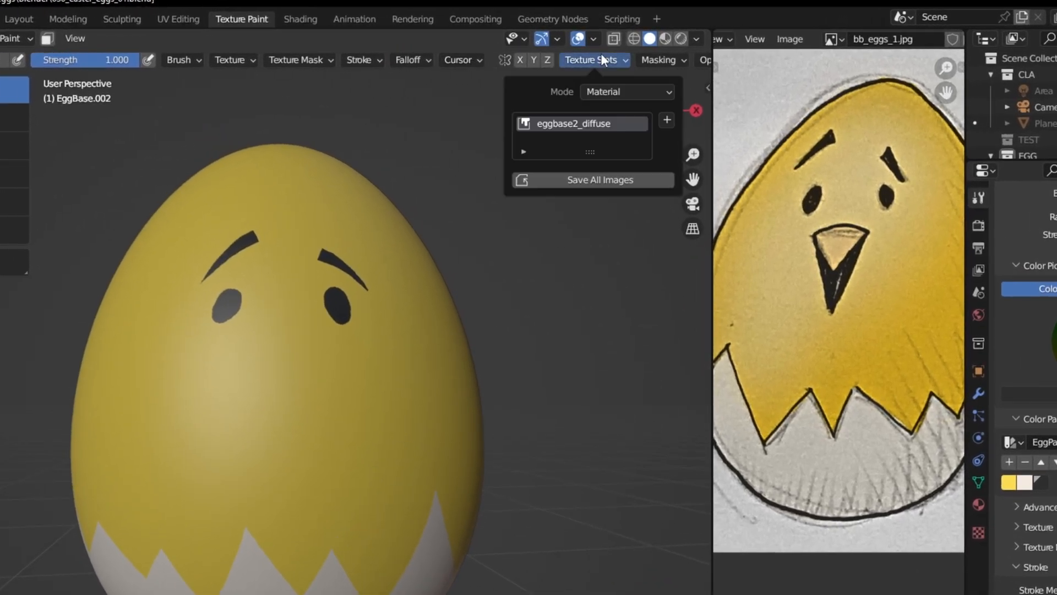
left_click(594, 178)
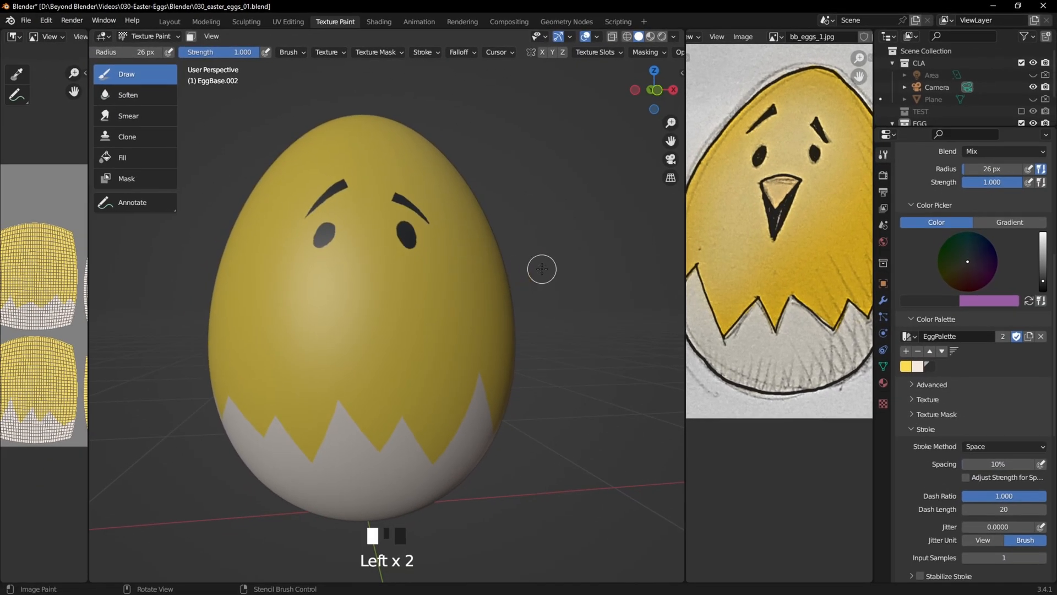
Step: Paint a near-black beak below the eyes as a downward-pointing triangle with a straight upper edge
mouse_move(541, 269)
middle_mouse_down("shift")
mouse_move(564, 270)
mouse_move(550, 266)
middle_mouse_up("shift")
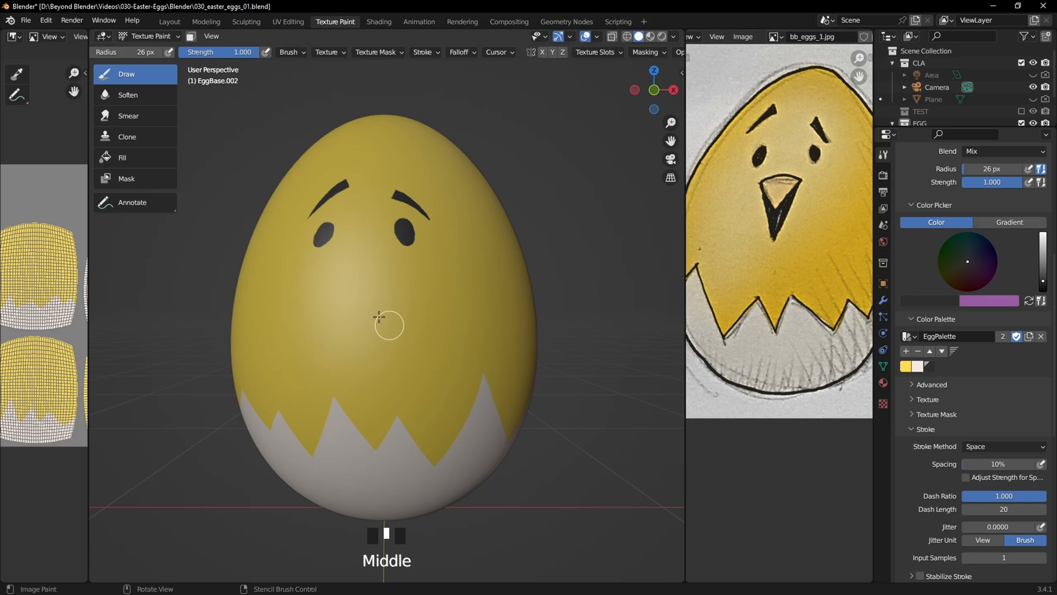
mouse_move(339, 281)
left_mouse_down()
mouse_move(386, 281)
mouse_move(341, 300)
mouse_move(378, 322)
mouse_move(351, 333)
left_mouse_up()
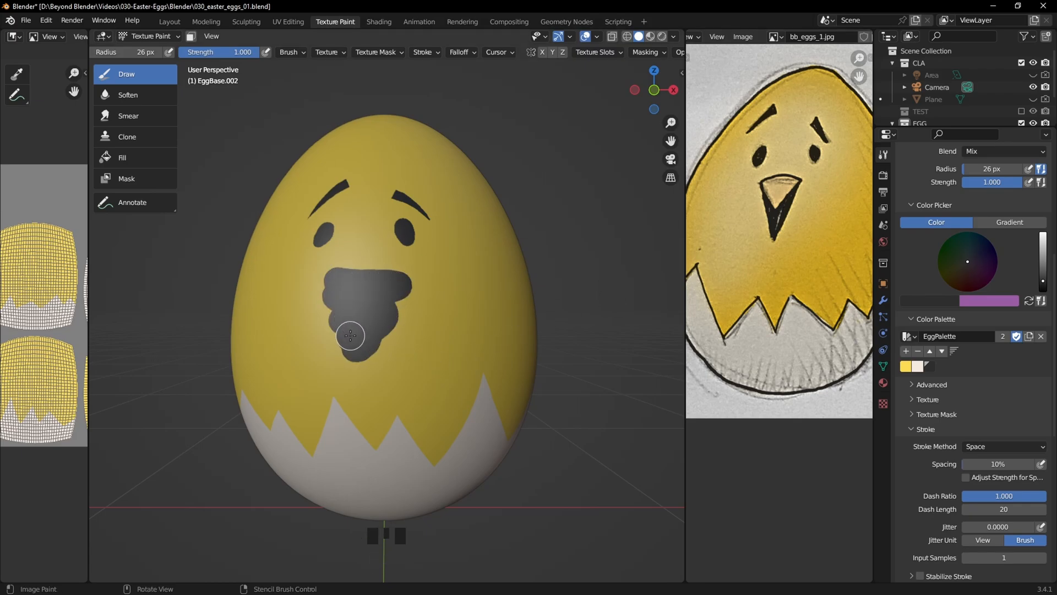
left_click(906, 366)
middle_click_drag(414, 316, 416, 299)
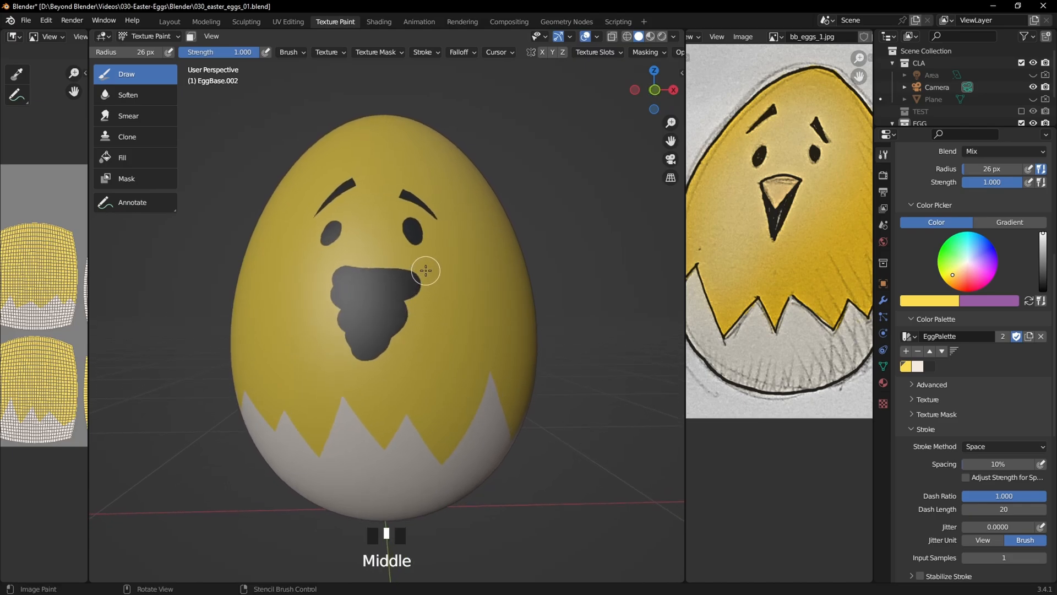
left_click(927, 365)
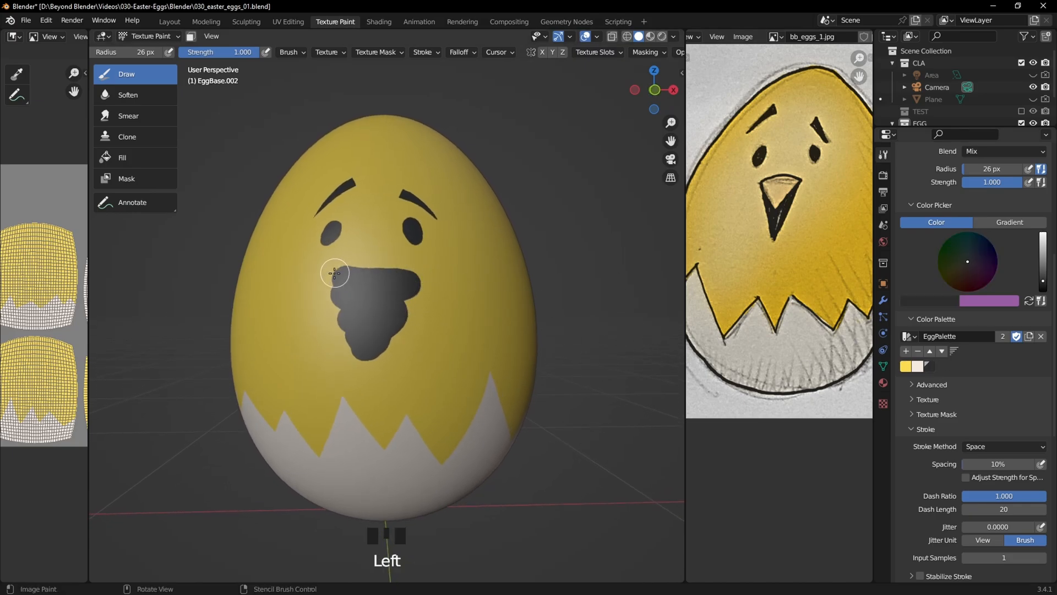
left_click_drag(333, 272, 430, 274)
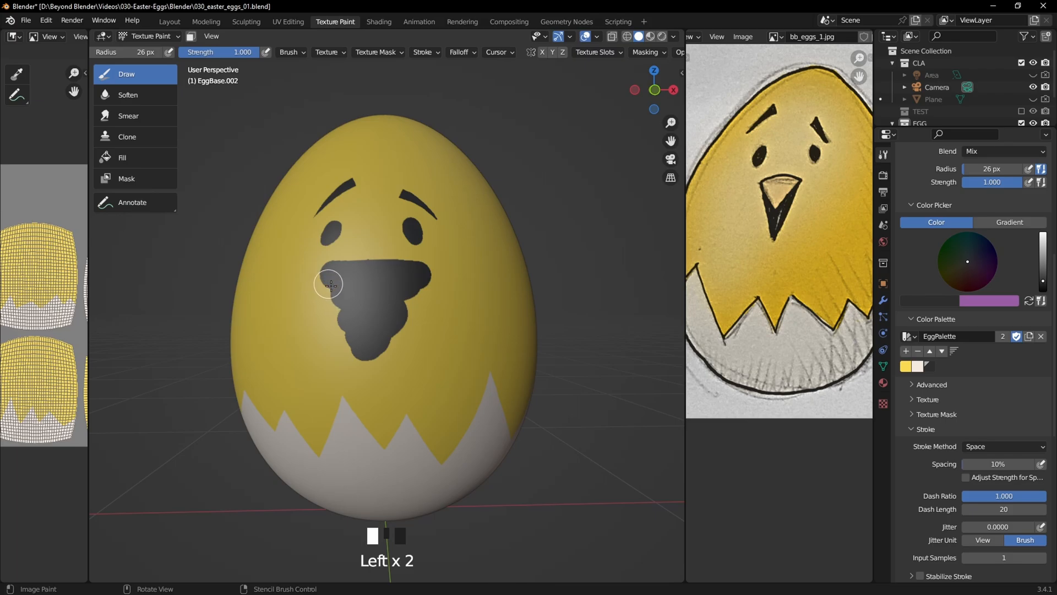
left_click_drag(324, 278, 368, 356)
left_click_drag(421, 275, 370, 359)
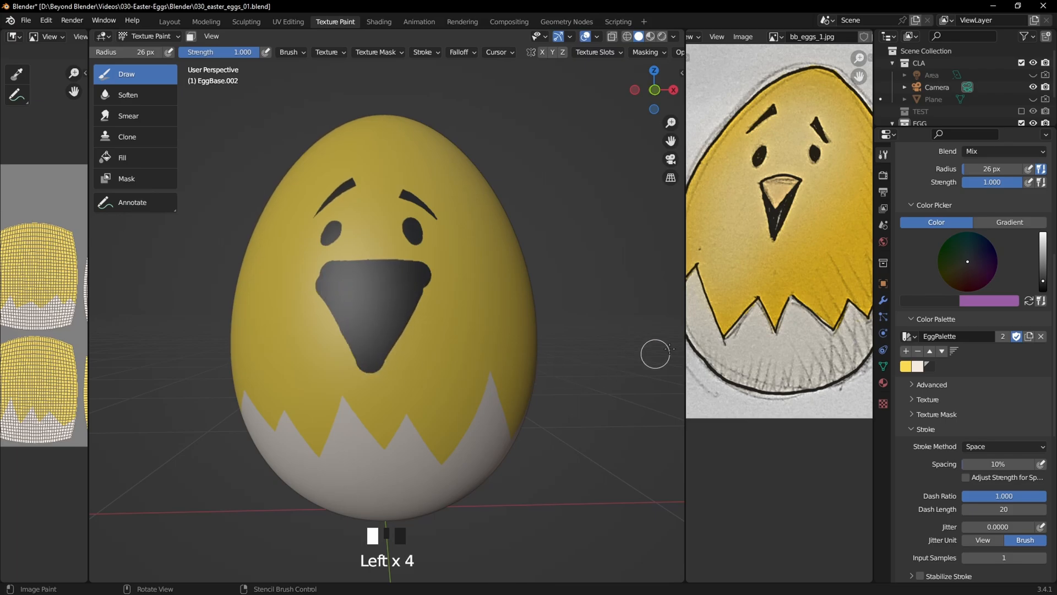
Step: Trim the beak with the yellow swatch into a sharp-cornered triangle with straight sides and a gently arched upper edge
left_click(905, 368)
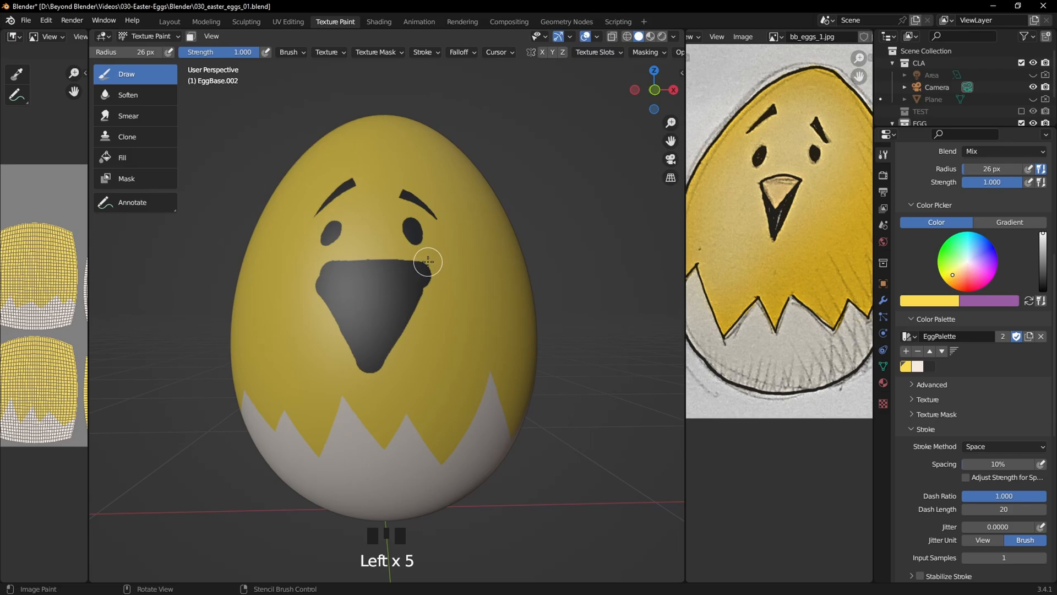
mouse_move(428, 262)
left_mouse_down()
mouse_move(367, 391)
mouse_move(311, 284)
mouse_move(319, 270)
mouse_move(361, 374)
left_mouse_up()
middle_click_drag(452, 339, 302, 264)
scroll(451, 339, "down", 3)
scroll(396, 348, "up", 5)
scroll(396, 348, "up", 2)
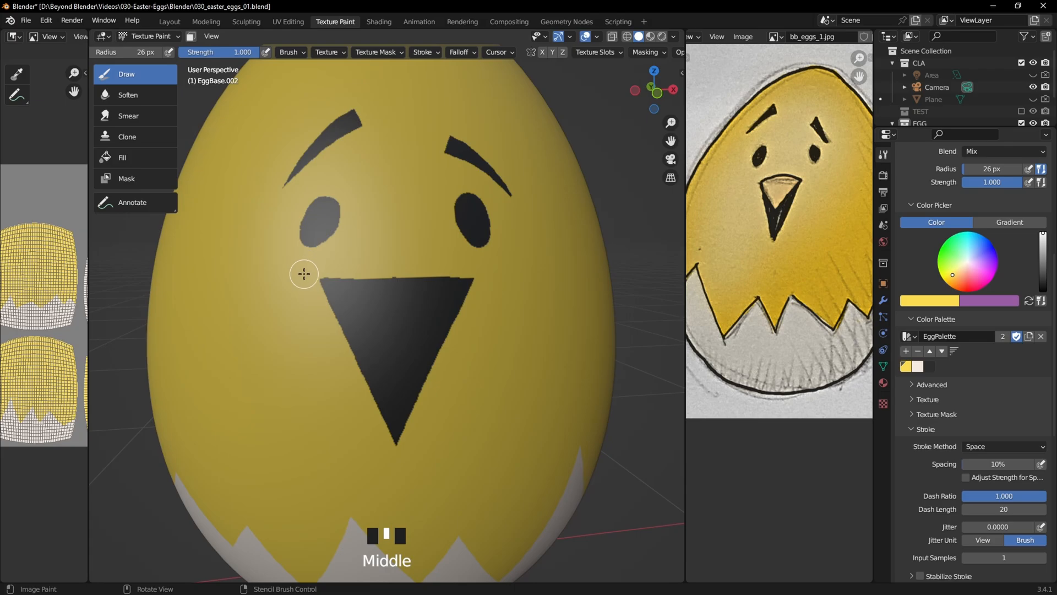
mouse_move(304, 274)
left_mouse_down()
mouse_move(396, 260)
mouse_move(470, 274)
mouse_move(406, 267)
left_mouse_up()
left_click(406, 265)
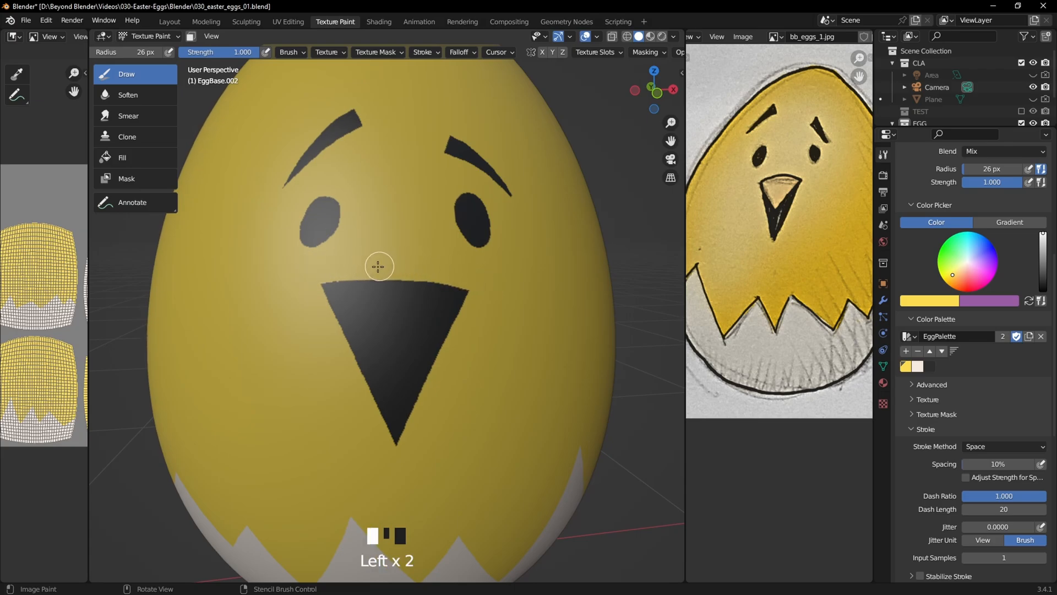
Step: Mix an orange brush colour with hue 0.102, saturation 0.719 and value 0.984, and add it to the EggPalette
middle_click_drag(286, 321, 388, 331)
scroll(374, 322, "down", 3)
scroll(388, 330, "up", 1)
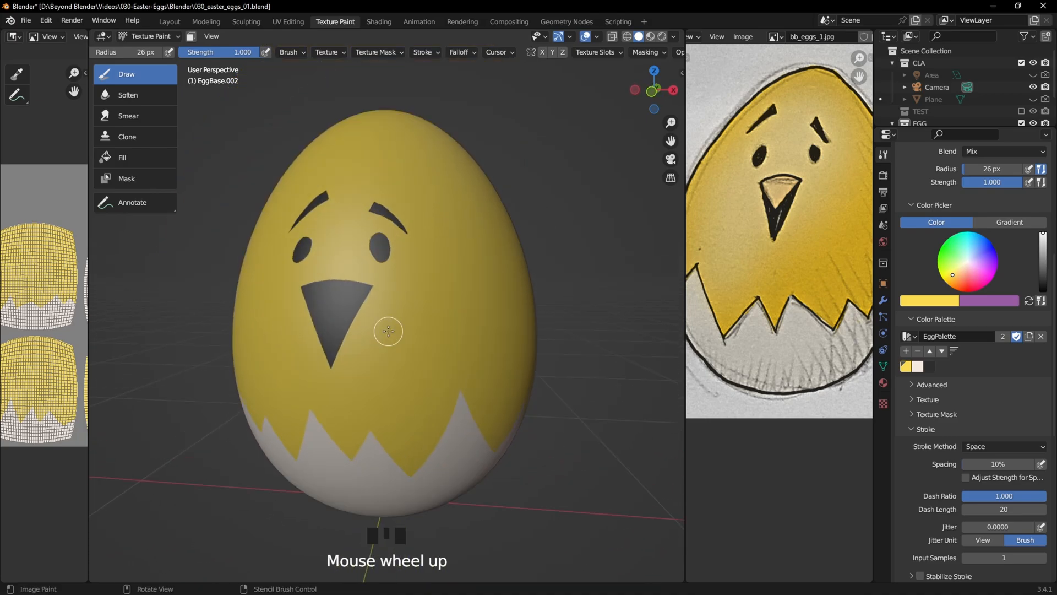
scroll(388, 331, "up", 2)
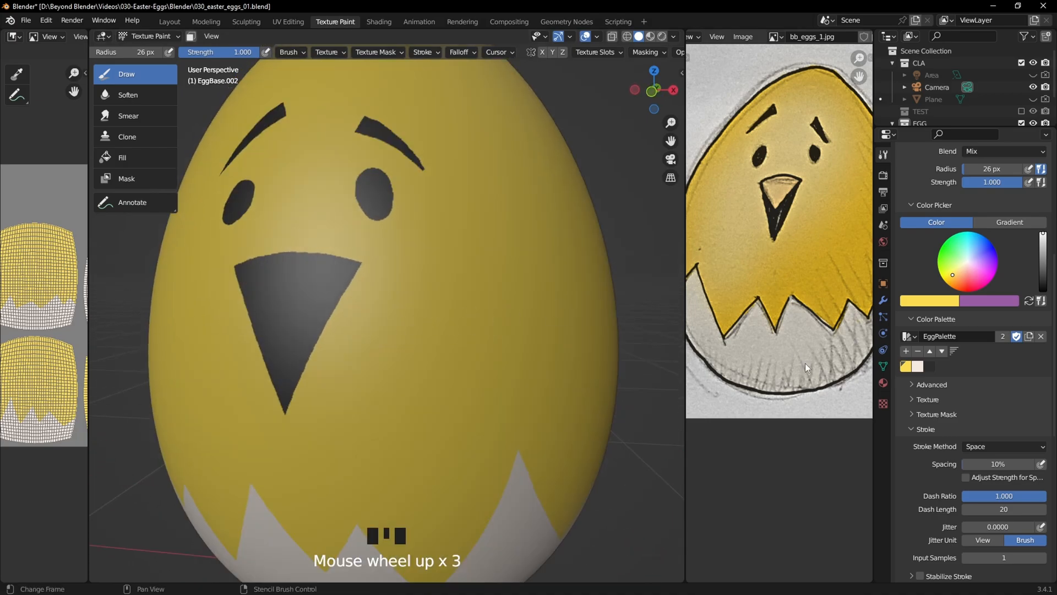
left_click(938, 306)
left_click_drag(883, 203, 879, 210)
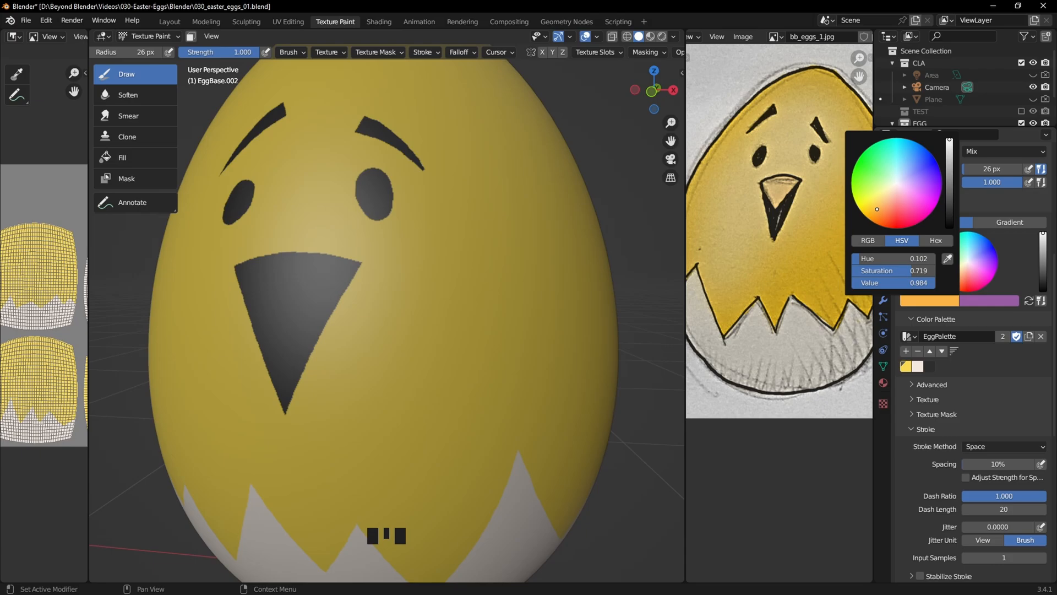
left_click_drag(432, 330, 421, 337)
key("ctrl+z")
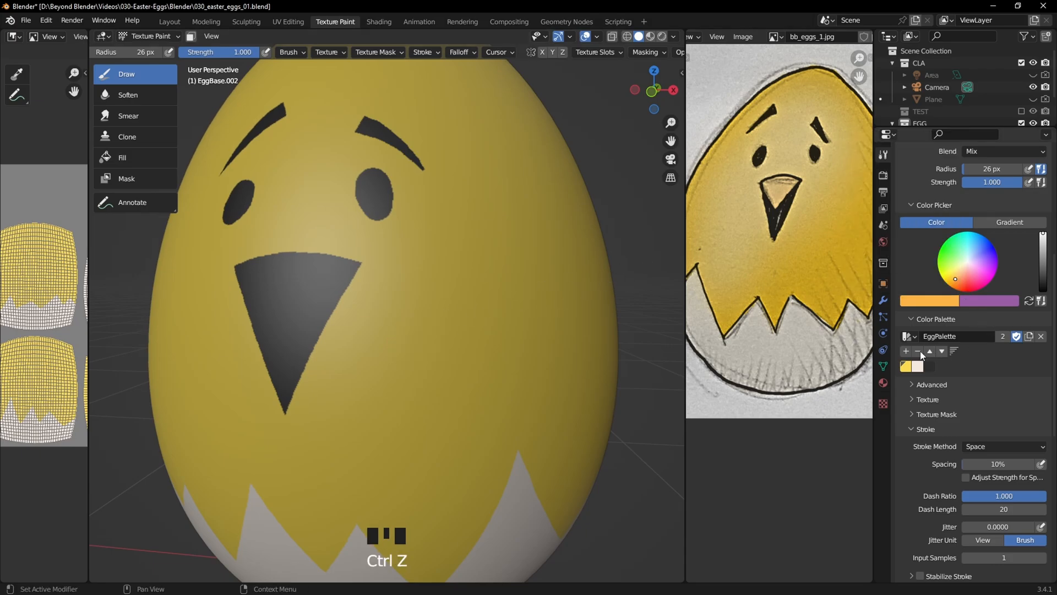
middle_click_drag(569, 352, 391, 278, "shift")
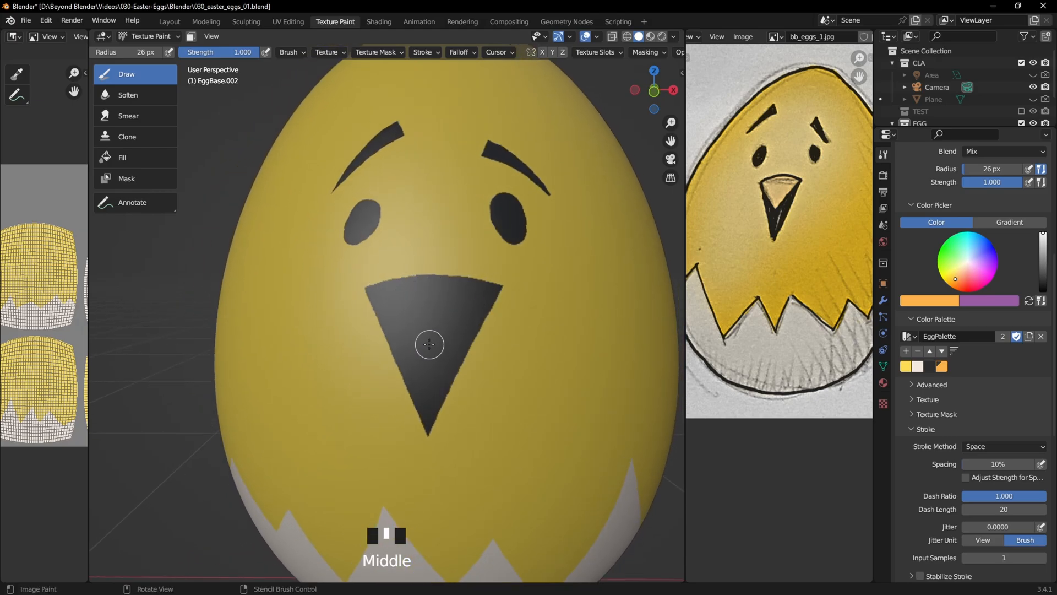
mouse_move(367, 273)
left_mouse_down()
mouse_move(429, 328)
mouse_move(472, 295)
left_mouse_up()
key("ctrl+z")
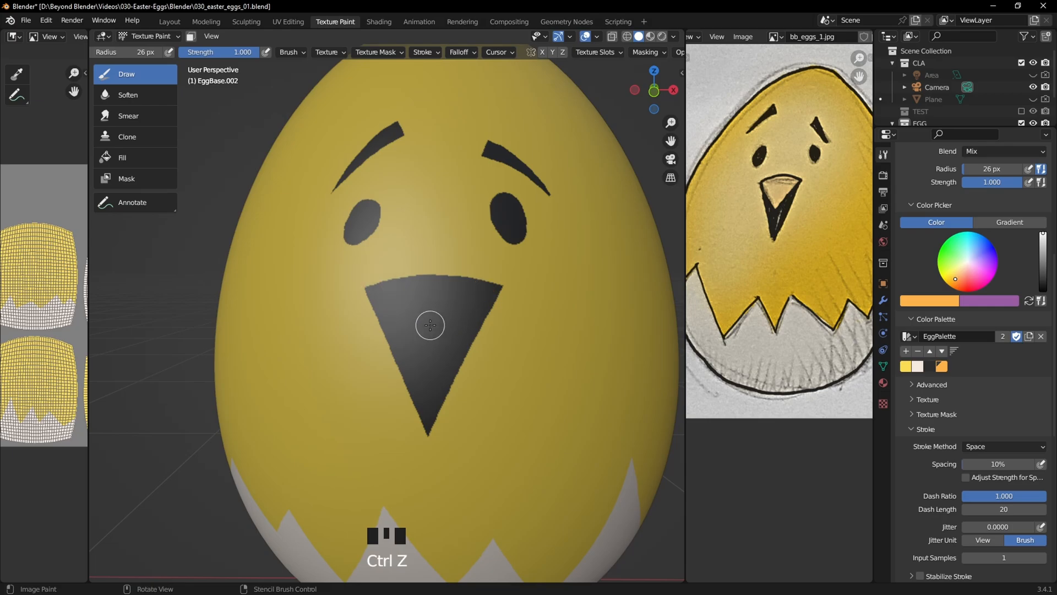
mouse_move(430, 325)
left_mouse_down()
mouse_move(501, 270)
mouse_move(434, 328)
mouse_move(385, 289)
mouse_move(432, 313)
left_mouse_up()
key("ctrl+z")
key("ctrl+z")
Step: Paint an orange V across the upper part of the beak and fill the gap between its arms
left_click(368, 273)
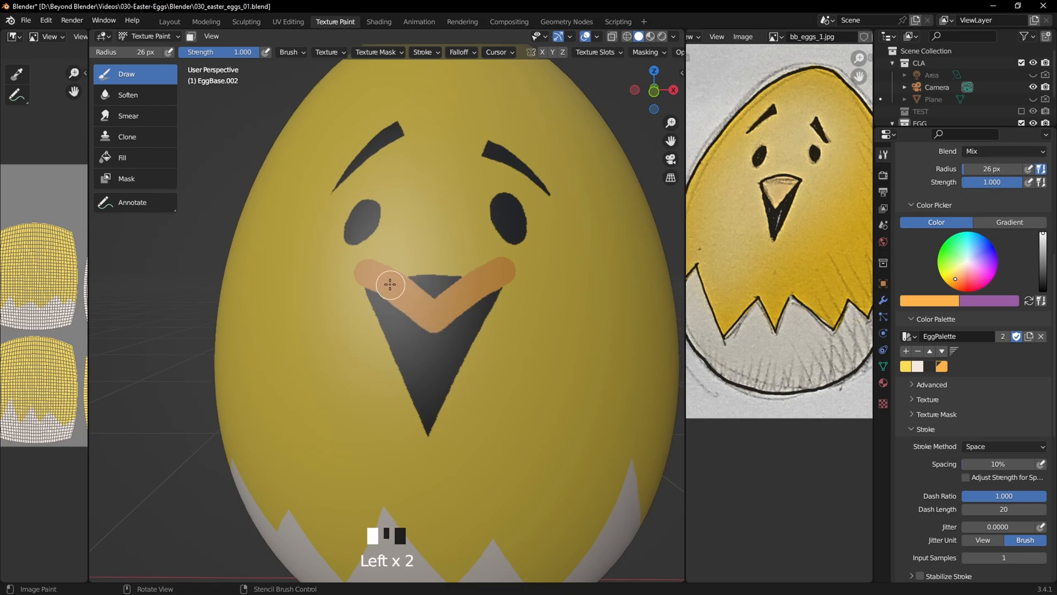
mouse_move(372, 276)
left_mouse_down()
mouse_move(427, 292)
mouse_move(413, 283)
mouse_move(465, 282)
left_mouse_up()
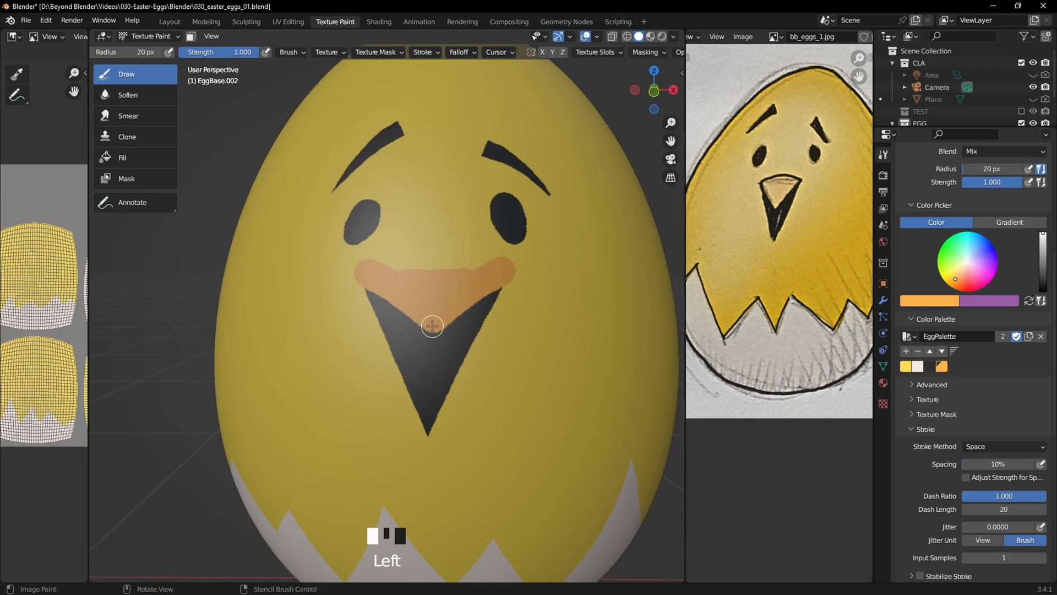
scroll(437, 328, "up", 3)
scroll(491, 345, "down", 2)
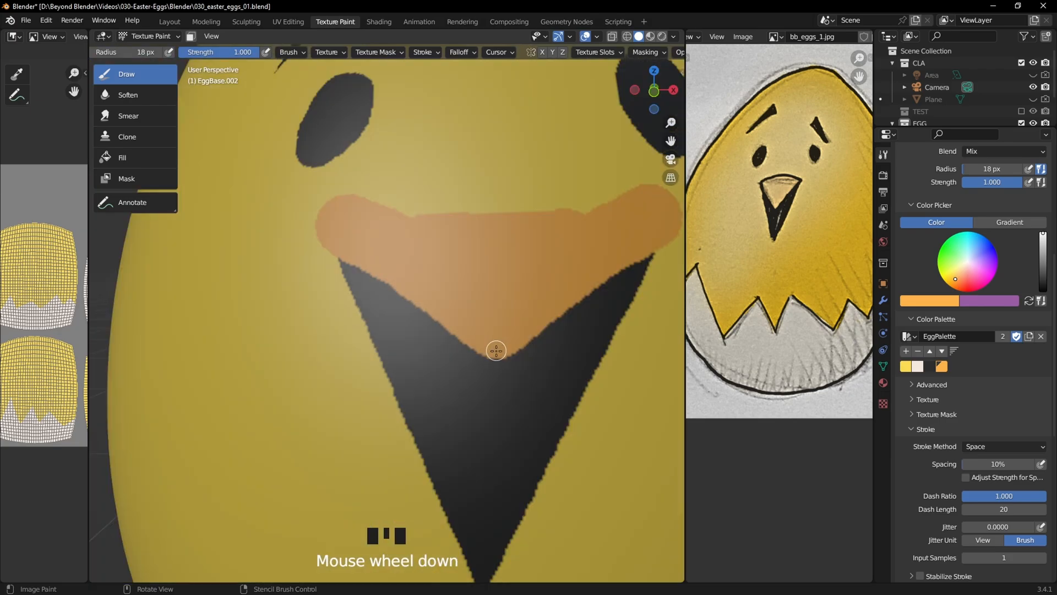
Step: Sharpen the V-shaped lower edge of the orange beak area with near-black at an 18 px brush radius
left_click(928, 365)
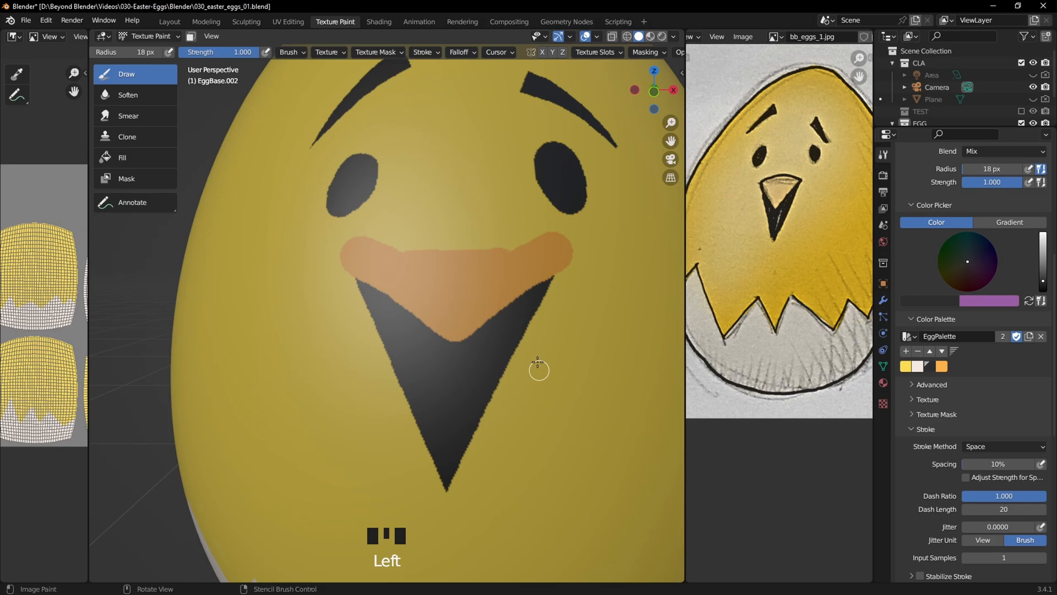
left_click(516, 311)
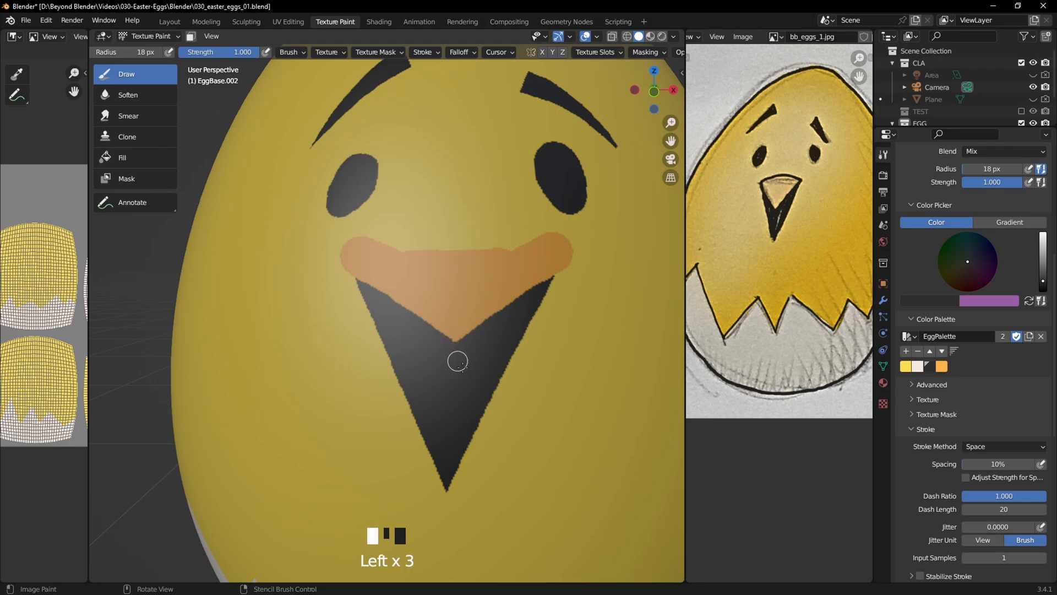
left_click(928, 366)
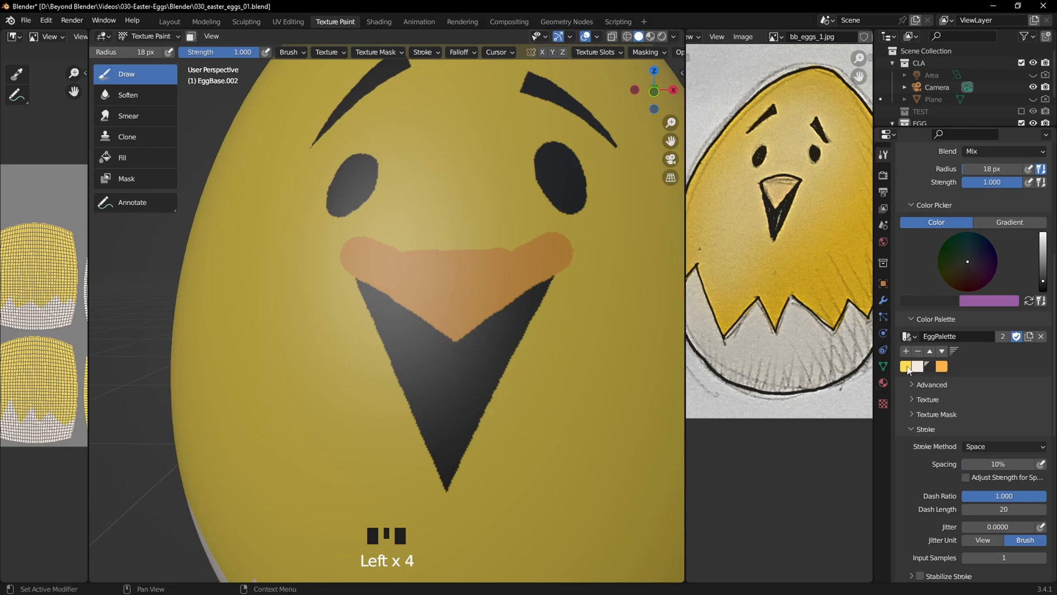
Step: Trim the orange overspill above the beak with yellow into a shallow arc ending at the beak's corners
left_click(907, 367)
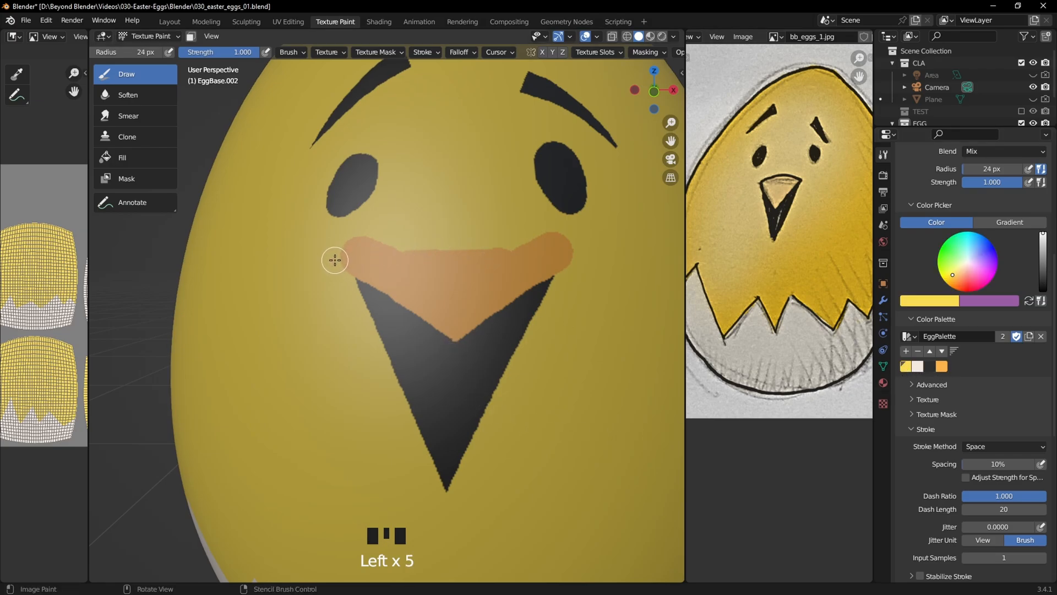
mouse_move(335, 267)
left_mouse_down()
mouse_move(414, 248)
mouse_move(562, 265)
mouse_move(546, 241)
left_mouse_up()
left_click_drag(391, 240, 397, 237)
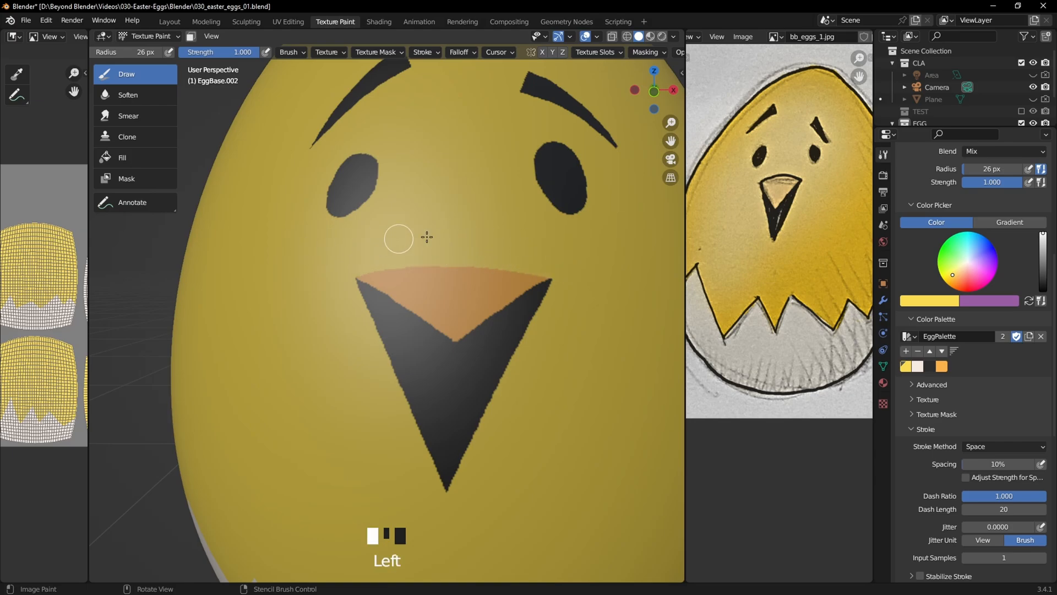
Step: Examine the painted face and beak from several distances and angles against the whole chick sketch
scroll(463, 250, "down", 5)
mouse_move(463, 250)
middle_mouse_down()
mouse_move(484, 297)
mouse_move(500, 302)
mouse_move(452, 302)
middle_mouse_up()
scroll(501, 302, "down", 4)
middle_click_drag(365, 324, 470, 313)
scroll(462, 313, "up", 5)
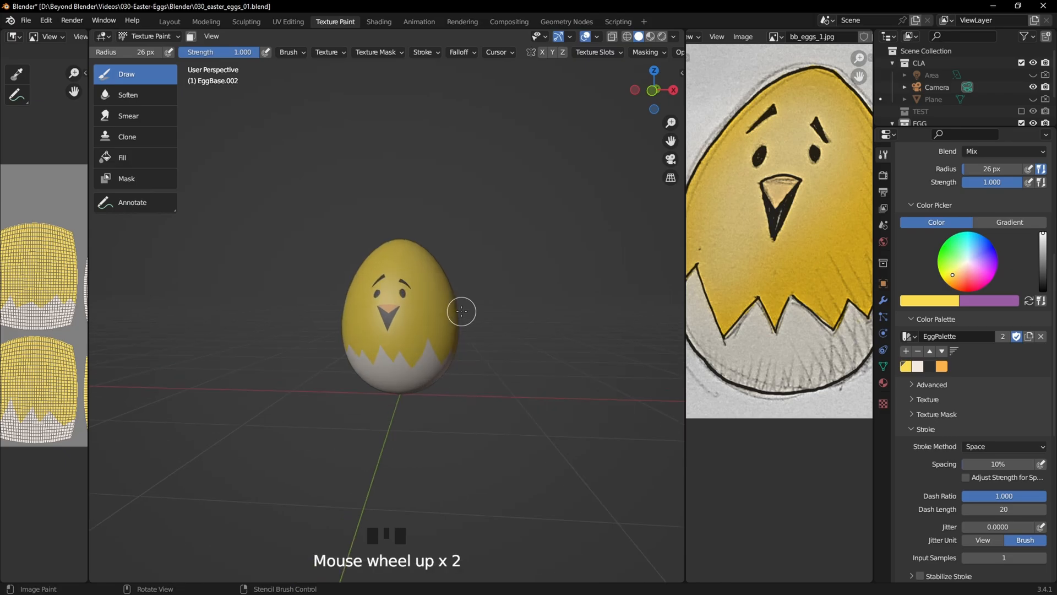
scroll(745, 249, "down", 4)
middle_click_drag(507, 337, 443, 193)
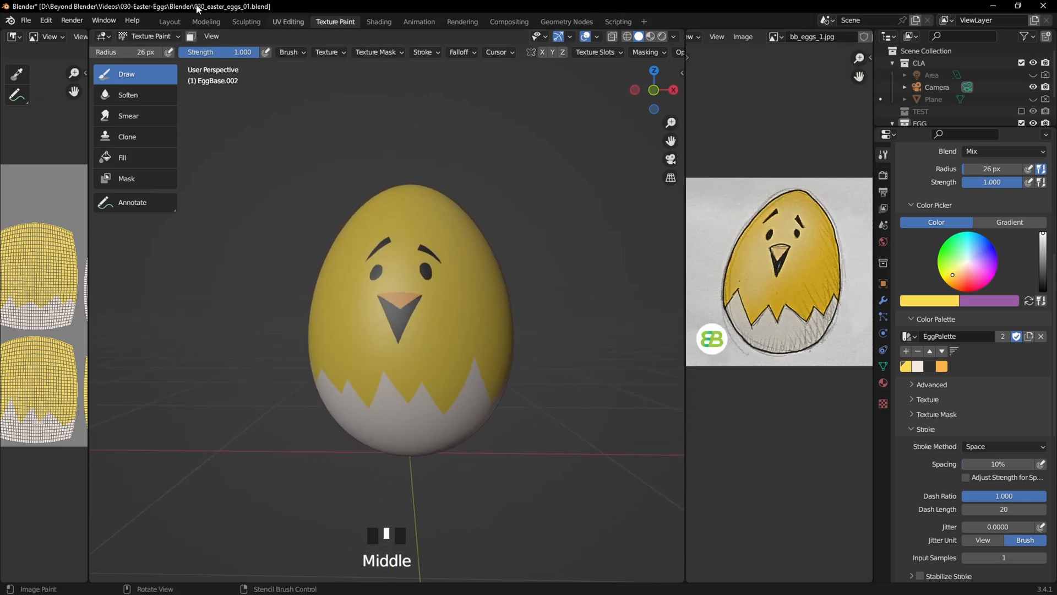
Step: Widen the image editor area and save the eggbase2_diffuse image
left_click(597, 52)
left_click_drag(88, 71, 209, 70)
left_click(106, 37)
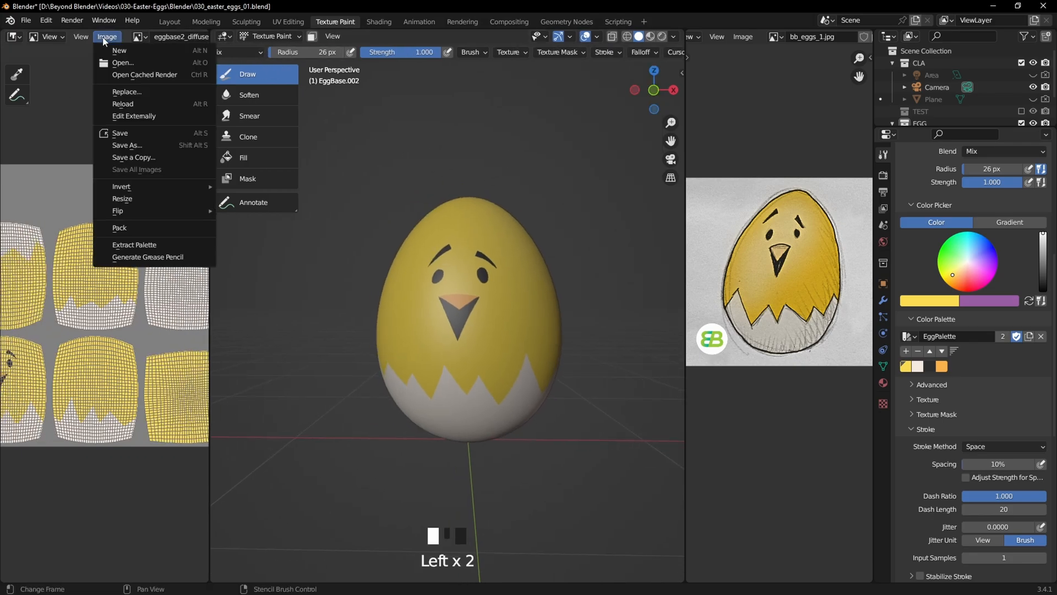
left_click(121, 133)
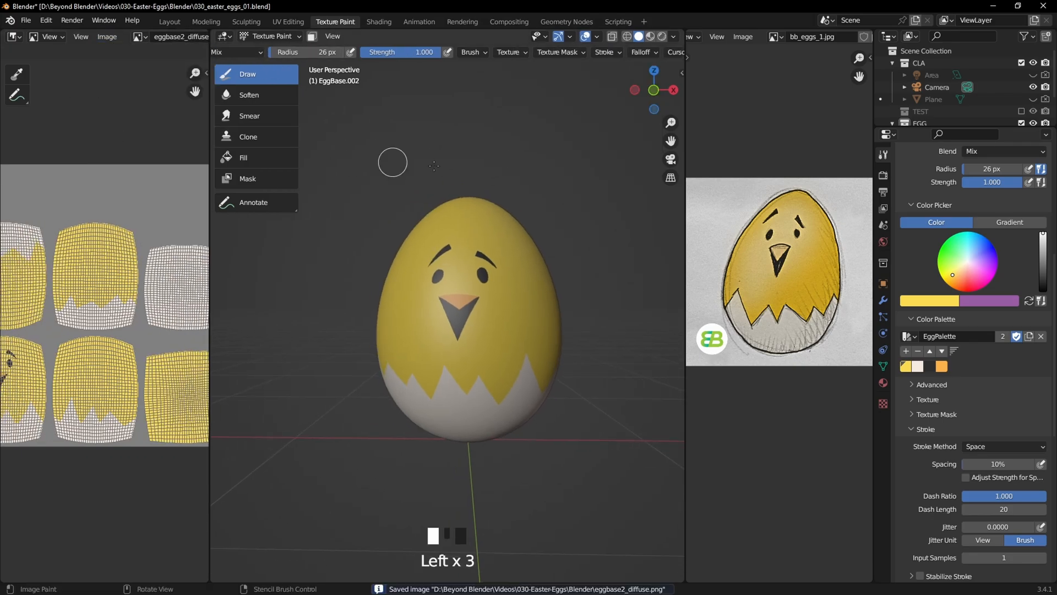
Step: Return to the Layout workspace and show the ground plane beneath the painted egg
left_click(170, 21)
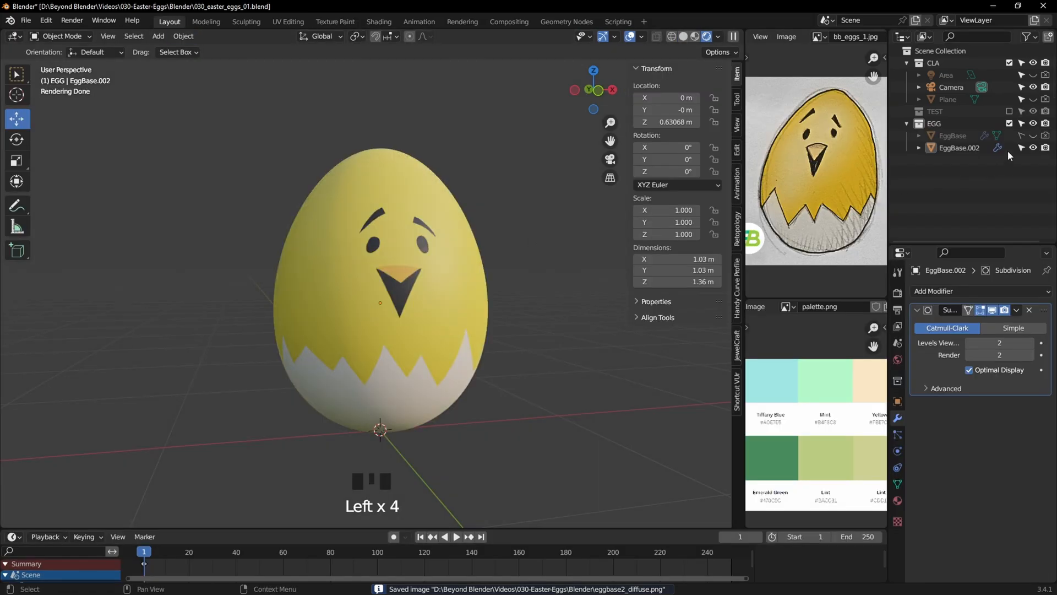
left_click(1033, 99)
middle_click_drag(565, 311, 496, 308)
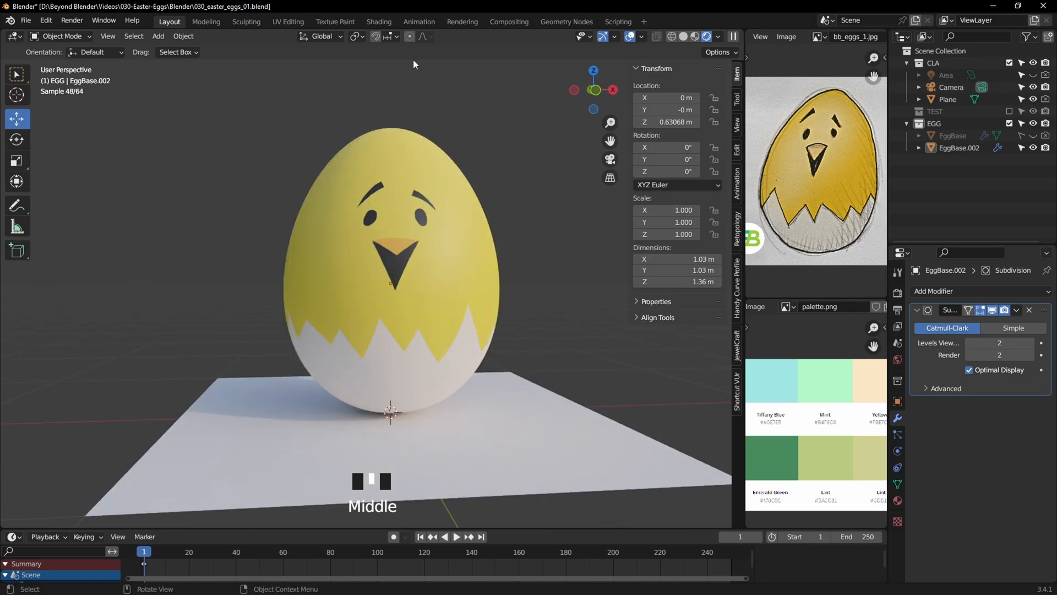
Step: In the Shading workspace, move the egg's image texture node up and the Mapping and Texture Coordinate nodes down to its lower left
left_click(379, 21)
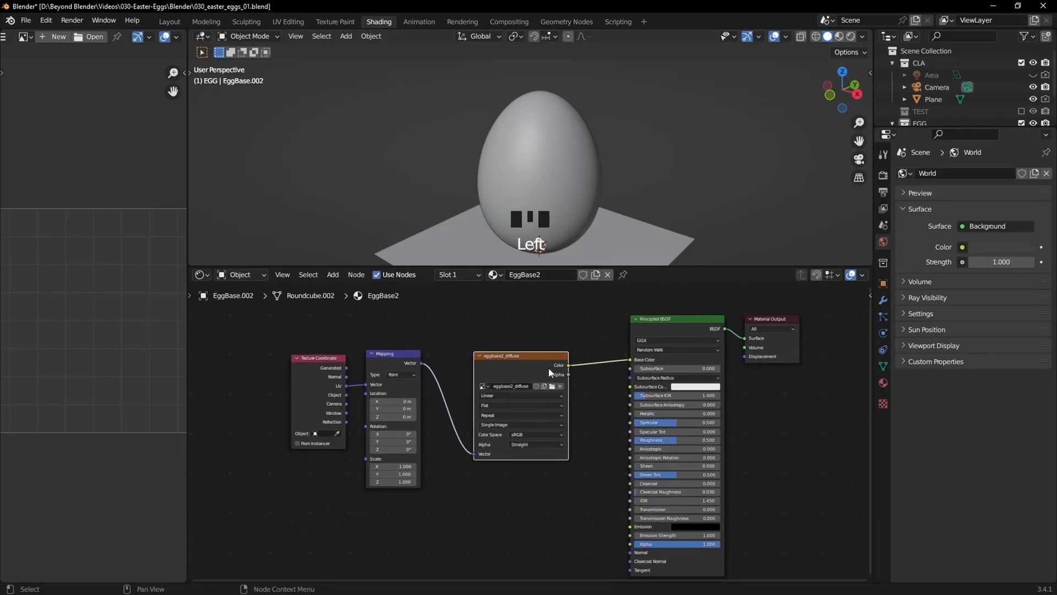
mouse_move(534, 353)
left_mouse_down()
mouse_move(567, 367)
mouse_move(552, 343)
left_mouse_up()
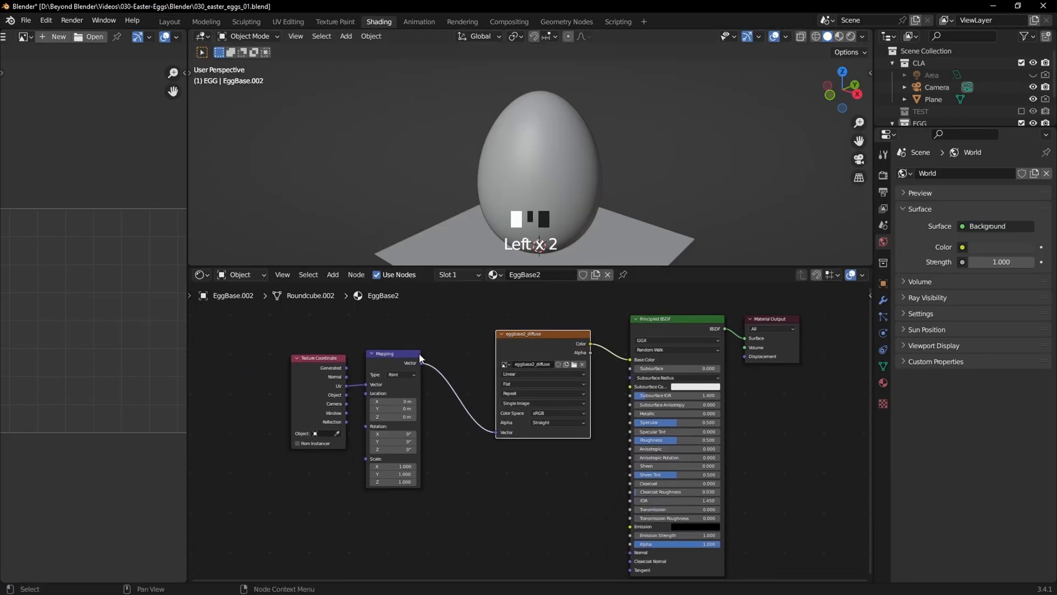
left_click_drag(380, 358, 365, 439)
left_click_drag(333, 365, 313, 455)
middle_click_drag(474, 445, 396, 428)
middle_click_drag(689, 379, 685, 390)
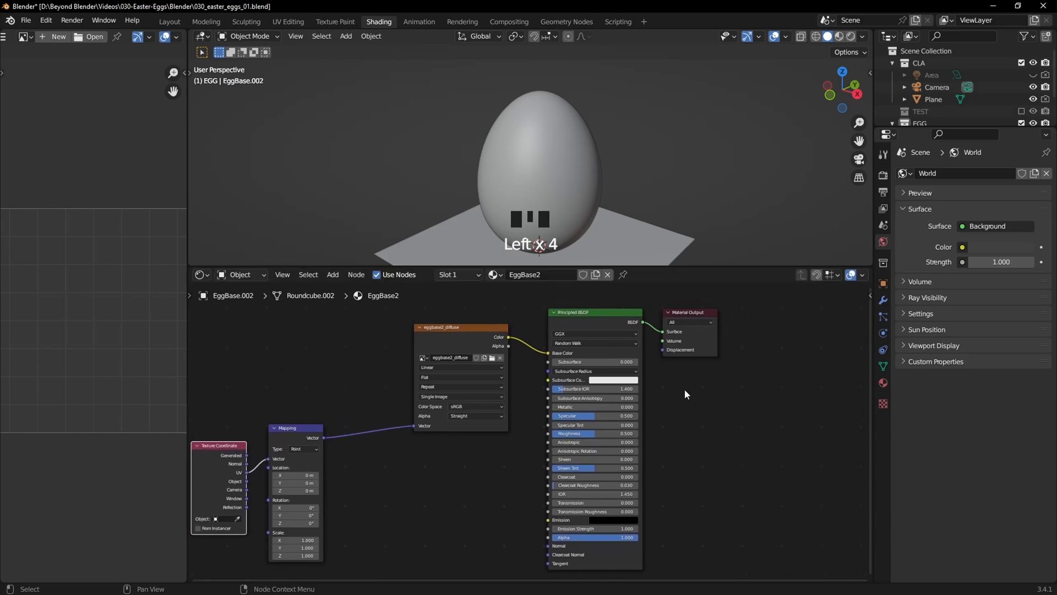
Step: Check in the add-on preferences whether Node Wrangler is enabled, filtering the list by "node"
left_click(46, 20)
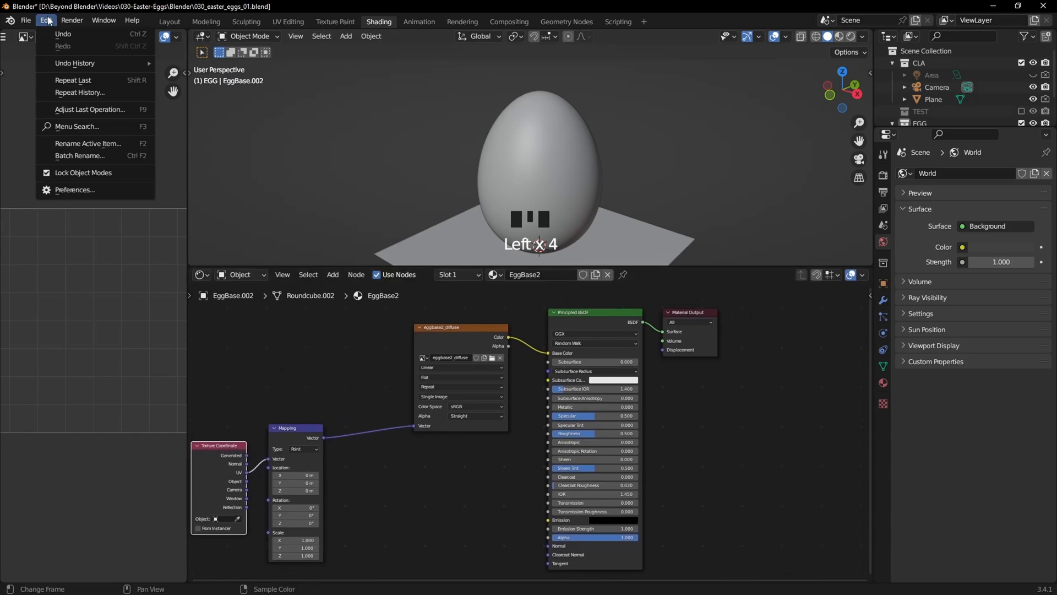
left_click(83, 188)
left_click(40, 143)
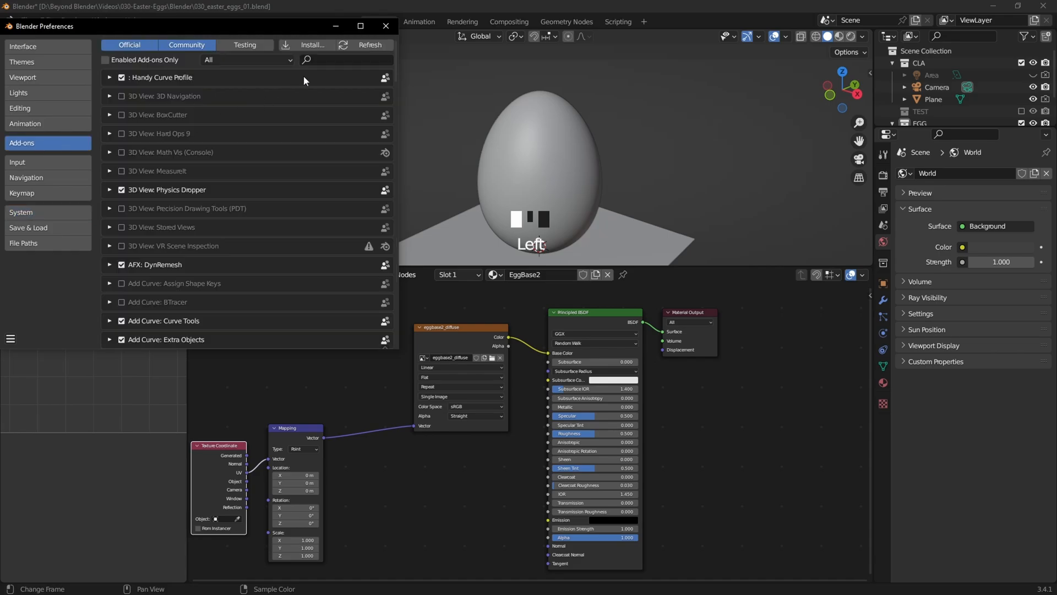
type("node")
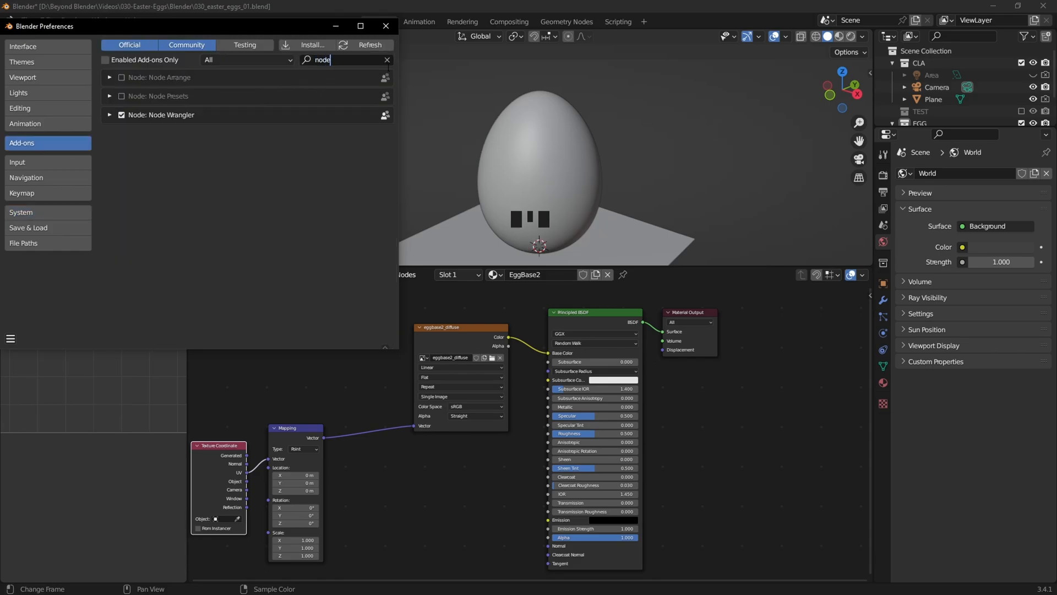
left_click(382, 29)
Step: Preview the eggbase2_diffuse texture node directly through the Material Output and show the egg's face in Rendered shading
left_click(478, 328)
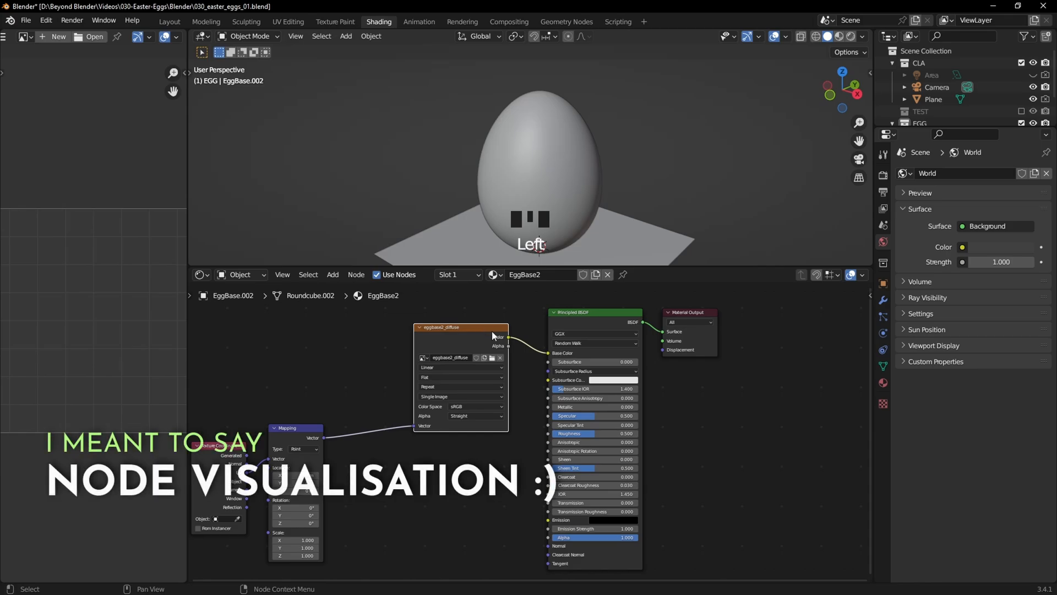
left_click(480, 325, "ctrl+shift")
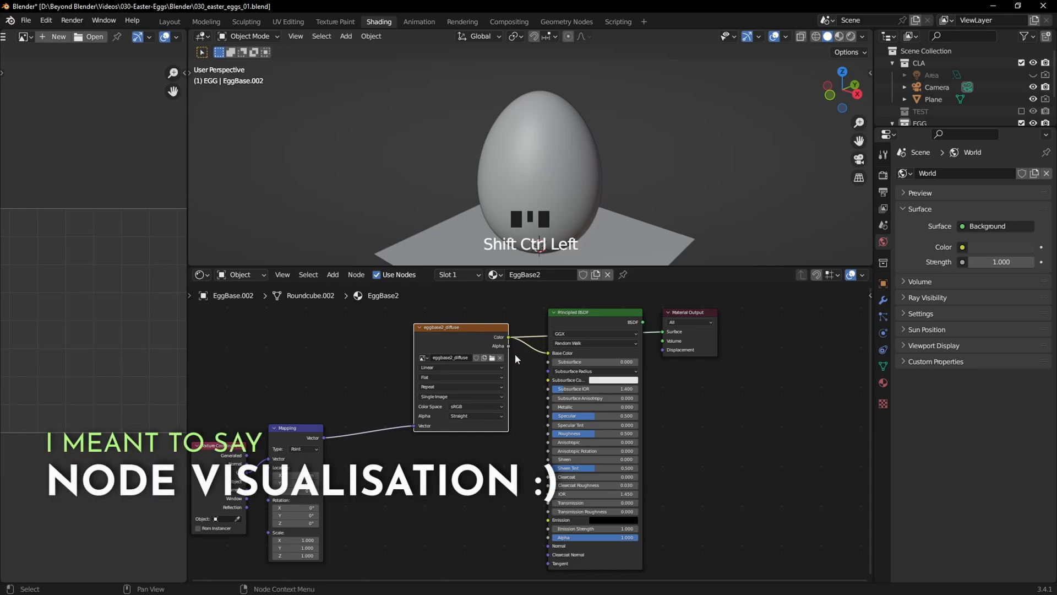
left_click(850, 35)
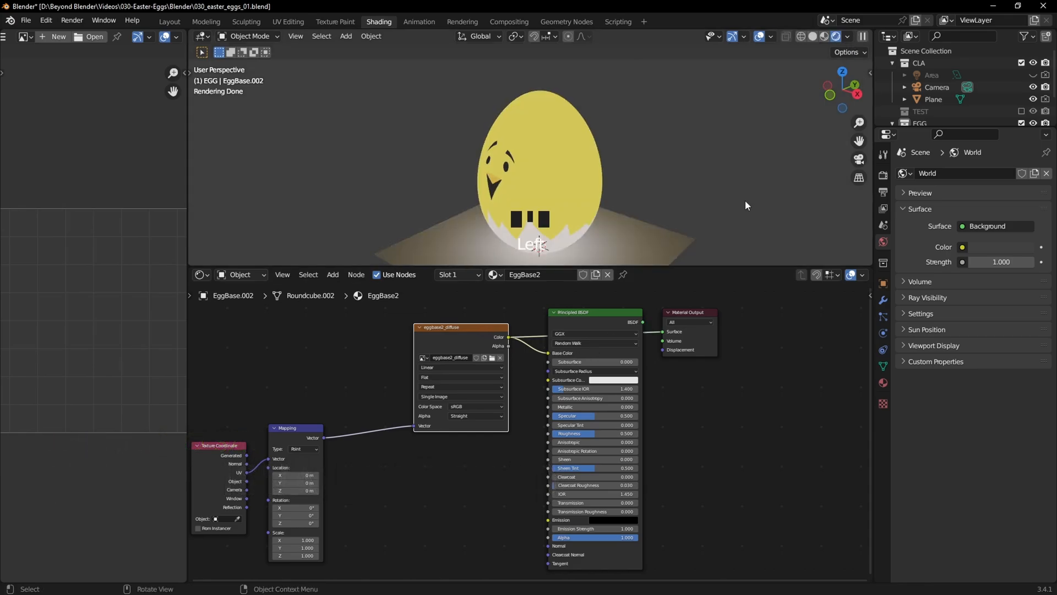
middle_click_drag(595, 165, 633, 141)
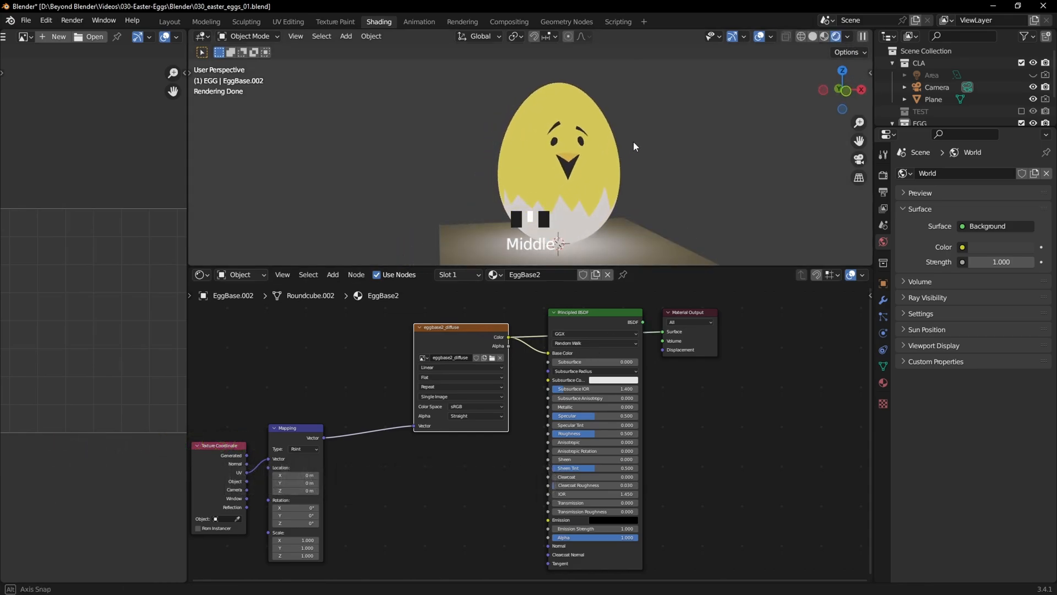
Step: Return to the Texture Paint workspace and display the egg in Material Preview shading, turned to show its side
left_click(321, 22)
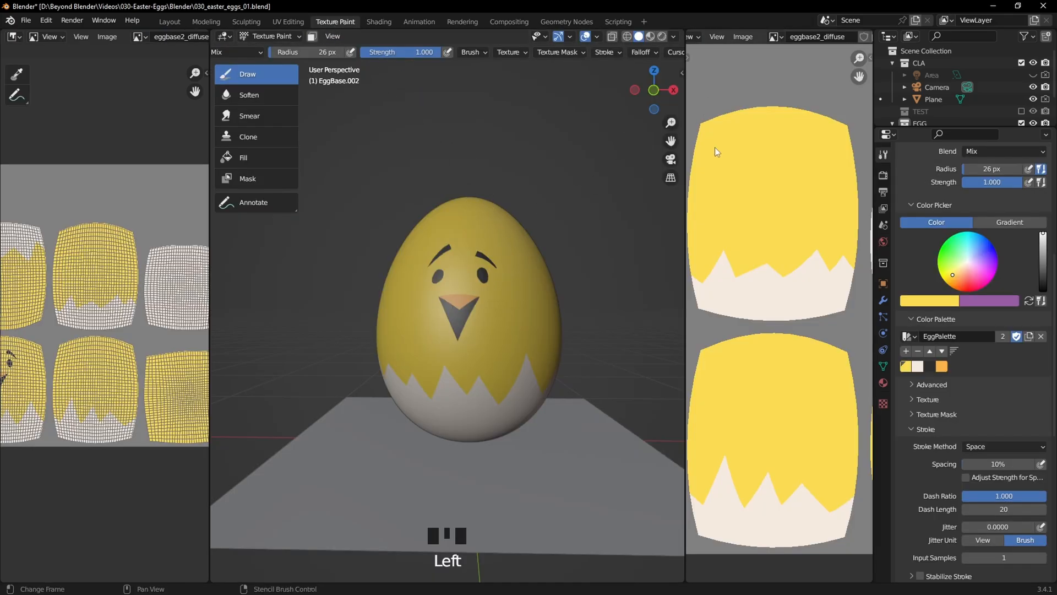
left_click(651, 38)
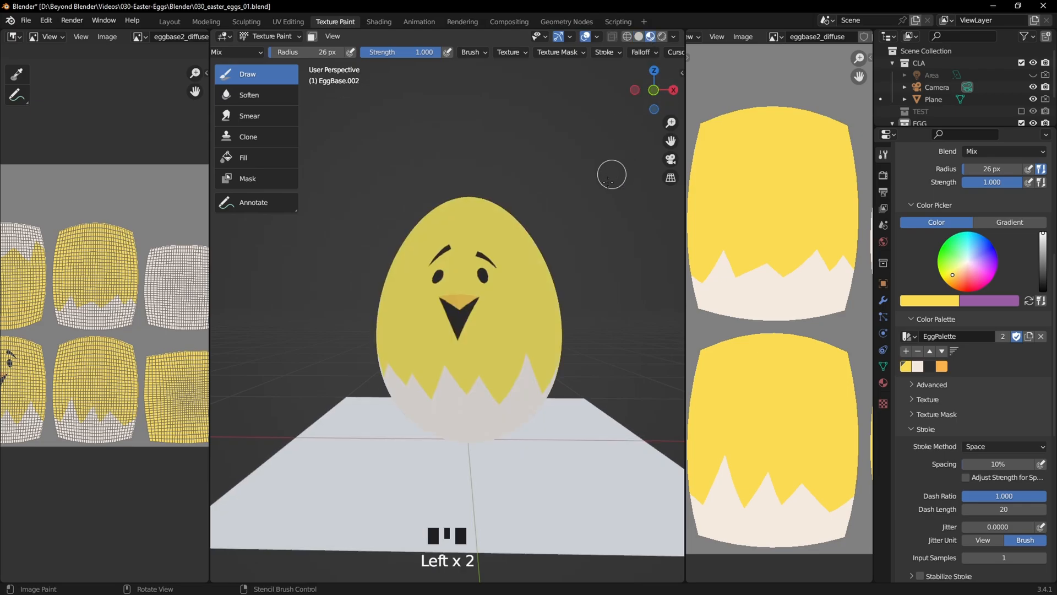
mouse_move(609, 179)
middle_mouse_down()
mouse_move(503, 231)
mouse_move(565, 244)
mouse_move(545, 248)
middle_mouse_up()
Step: Try painting a stroke in the palette's orange on the egg's side beside the face
left_click(941, 367)
mouse_move(413, 327)
left_mouse_down()
mouse_move(424, 312)
mouse_move(419, 279)
left_mouse_up()
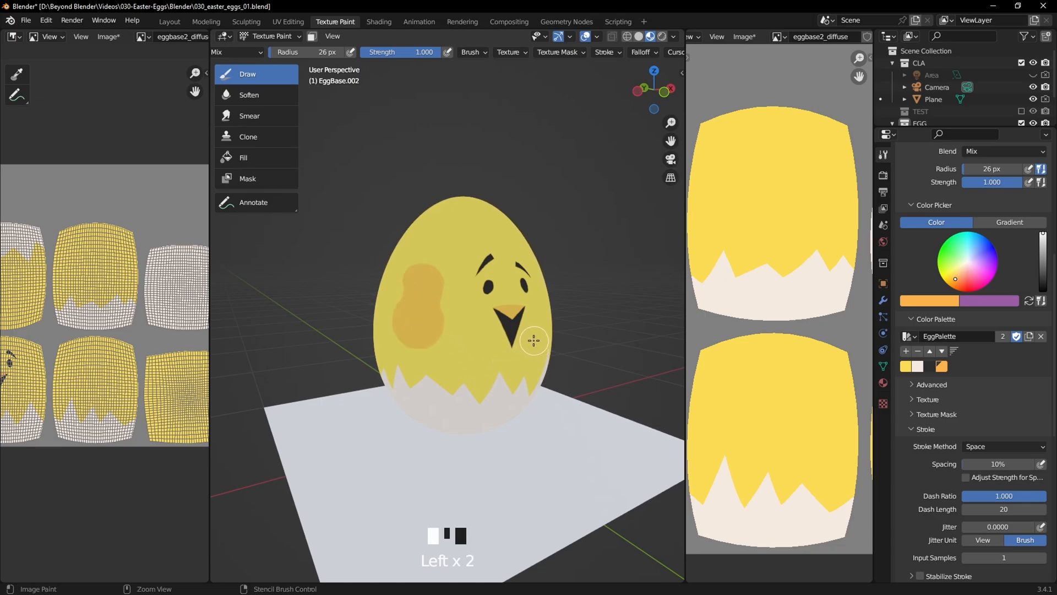
key("ctrl+z")
Step: Try orange test strokes on the egg's side in Rendered and Material Preview shading, and undo them
left_click(641, 39)
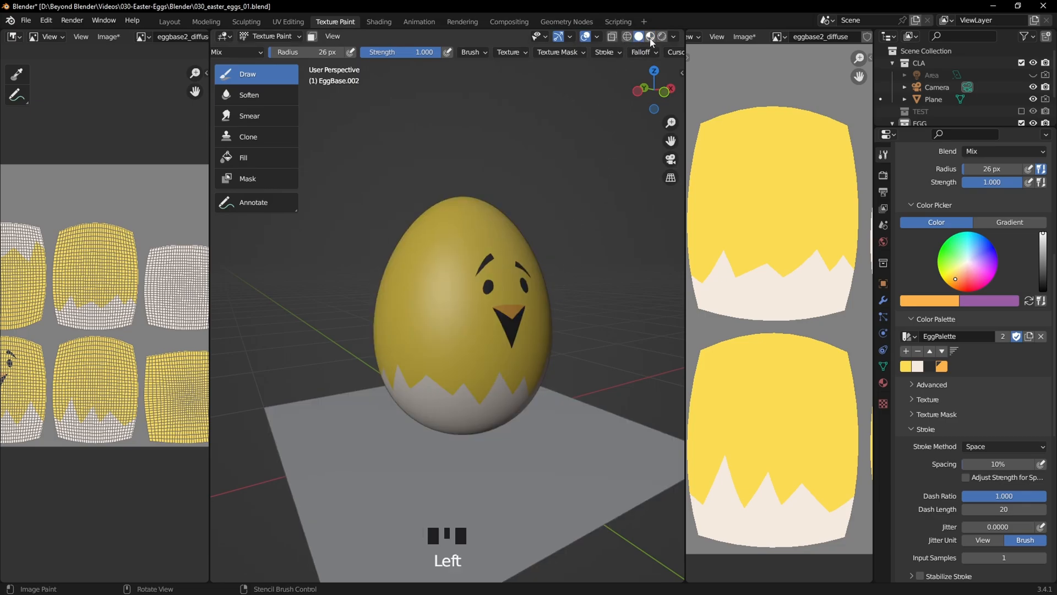
left_click(651, 39)
left_click(663, 39)
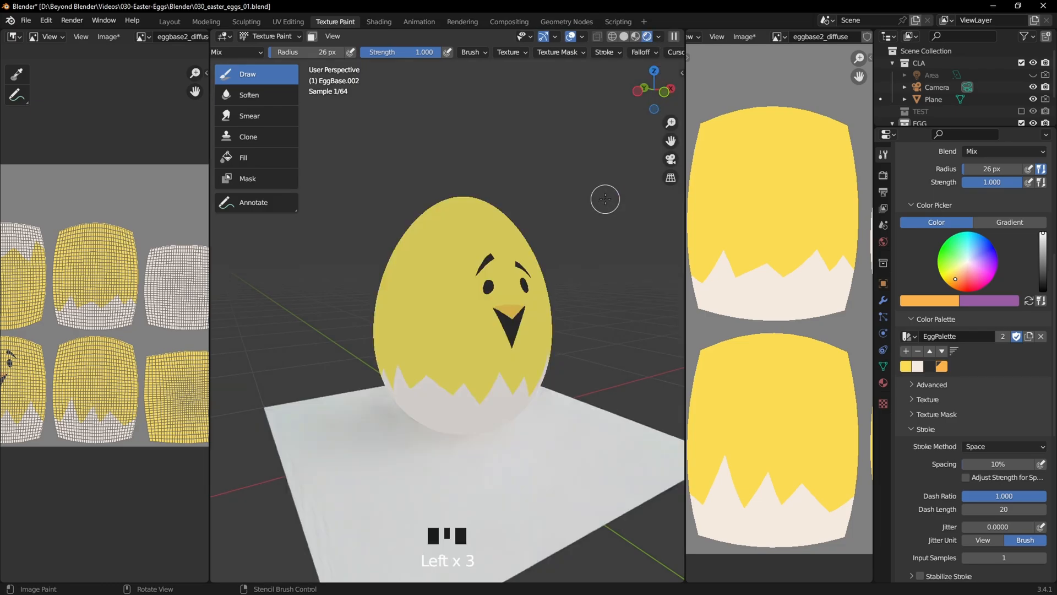
left_click(408, 310)
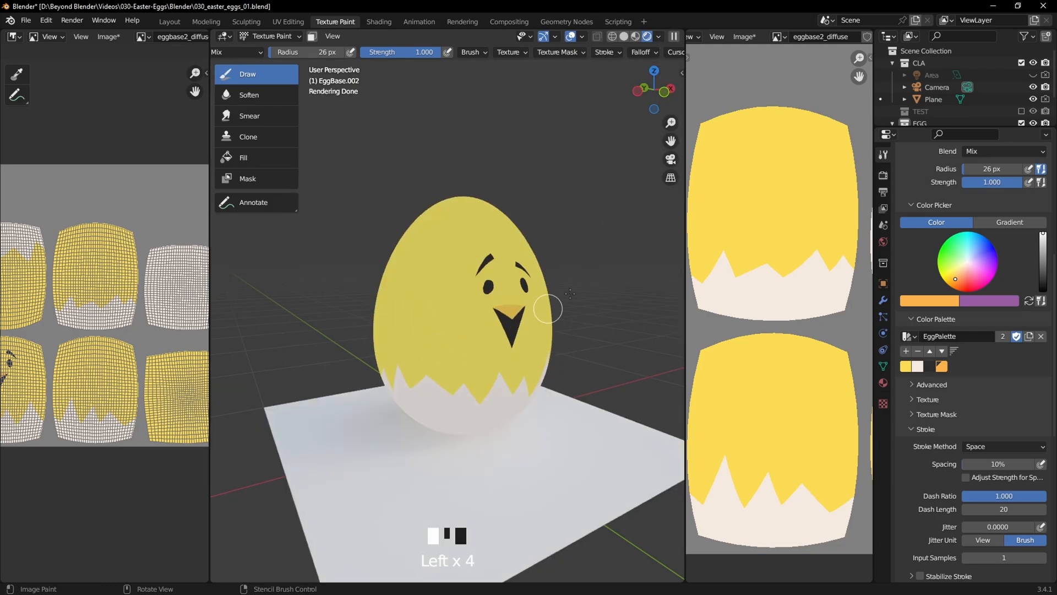
key("ctrl+z")
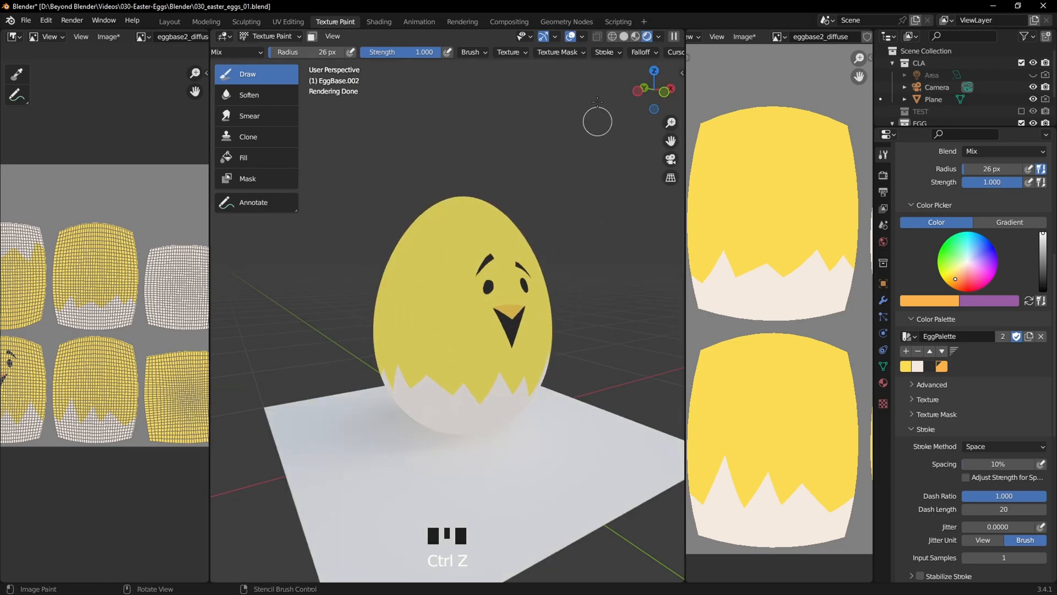
left_click(624, 37)
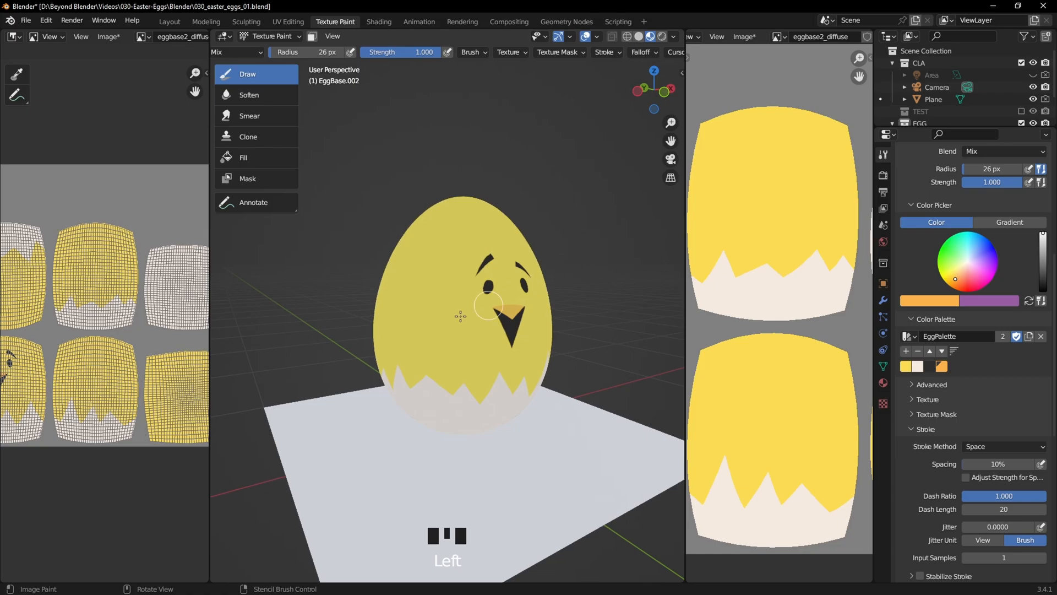
left_click_drag(412, 313, 437, 308)
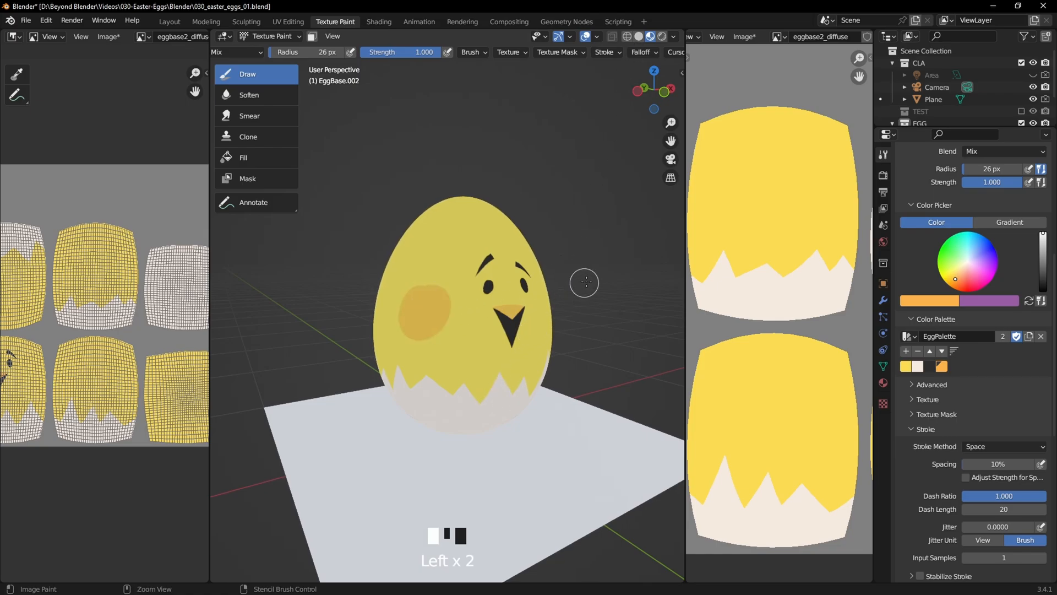
key("ctrl+z")
Step: Show bb_eggs_1.jpg in the image editor, enlarged on the chick sketch, and frame the painted egg's face and side
middle_click_drag(558, 253, 564, 275)
scroll(471, 287, "up", 2)
scroll(473, 287, "up", 2)
scroll(793, 264, "down", 6)
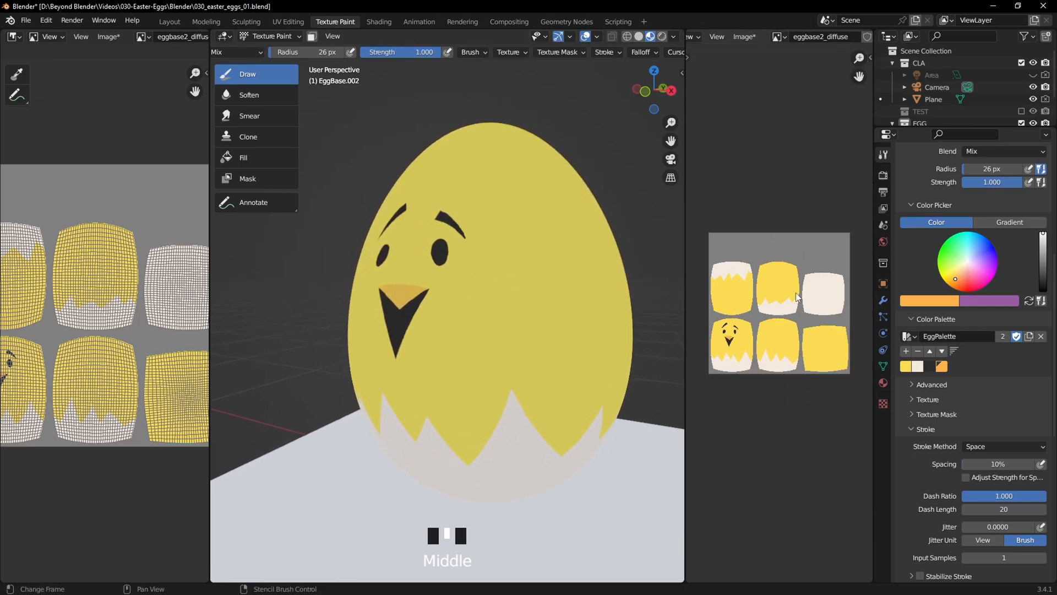
left_click(777, 36)
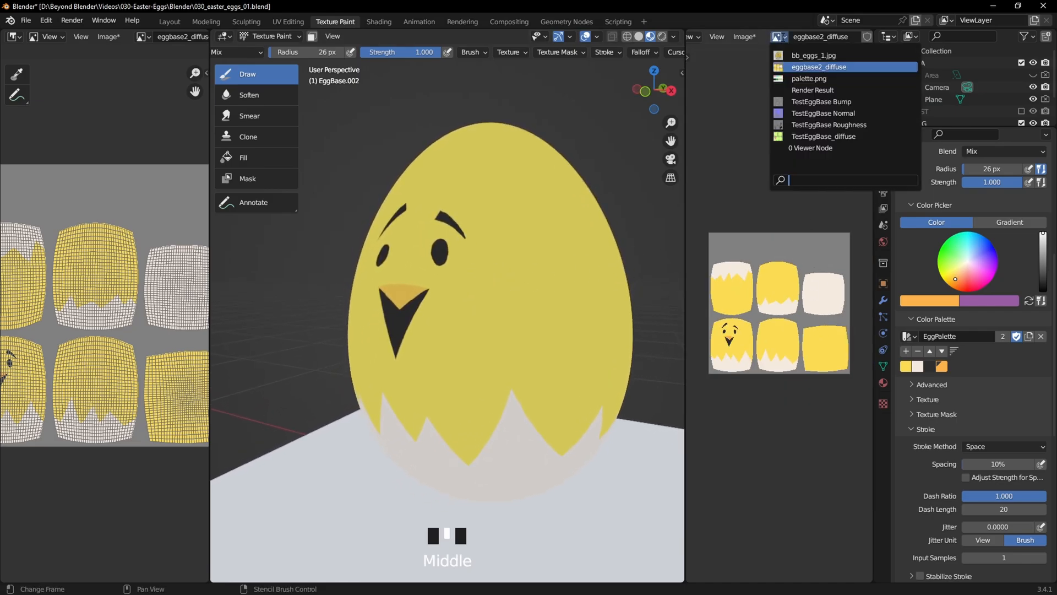
left_click(804, 64)
scroll(782, 299, "up", 7)
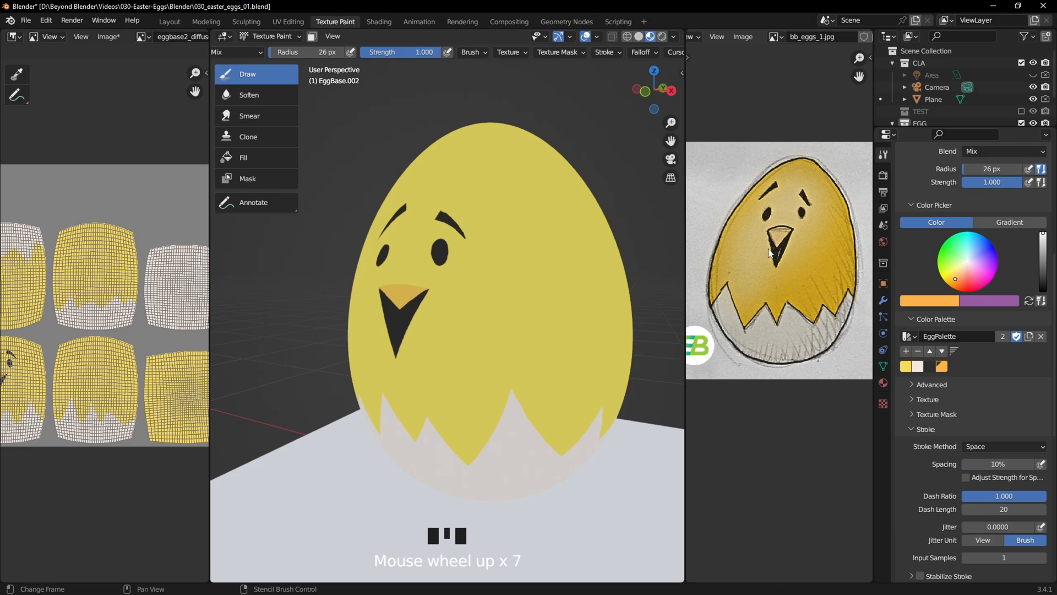
middle_click_drag(474, 293, 479, 239)
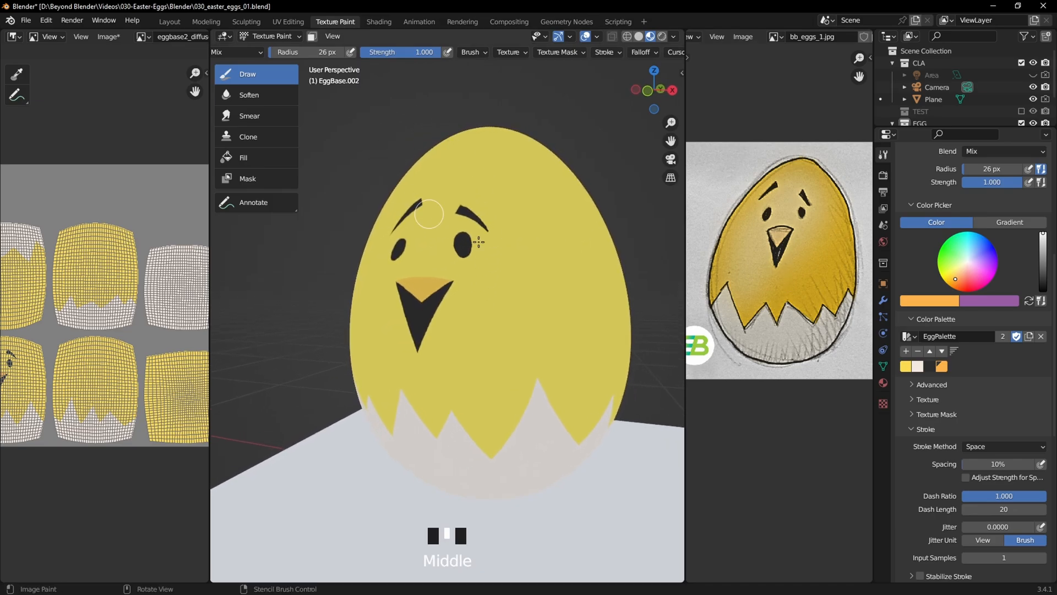
Step: Choose the palette's orange and set the brush radius to 61 px and the strength to 0.150
left_click(942, 367)
key("bracketright")
key("bracketright")
key("bracketright")
key("bracketright")
key("bracketright")
key("bracketright")
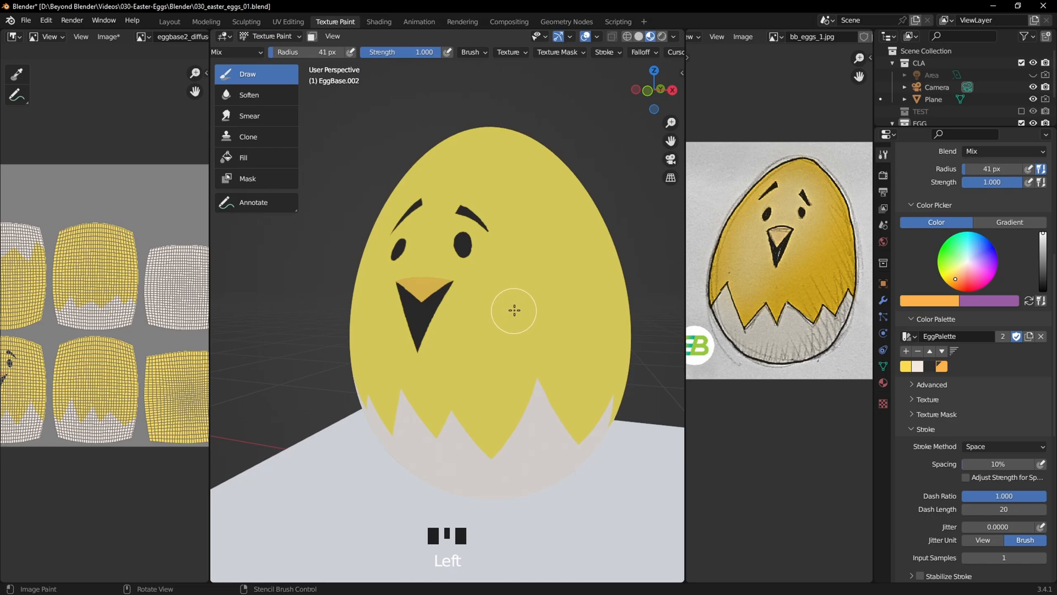
left_click(425, 53)
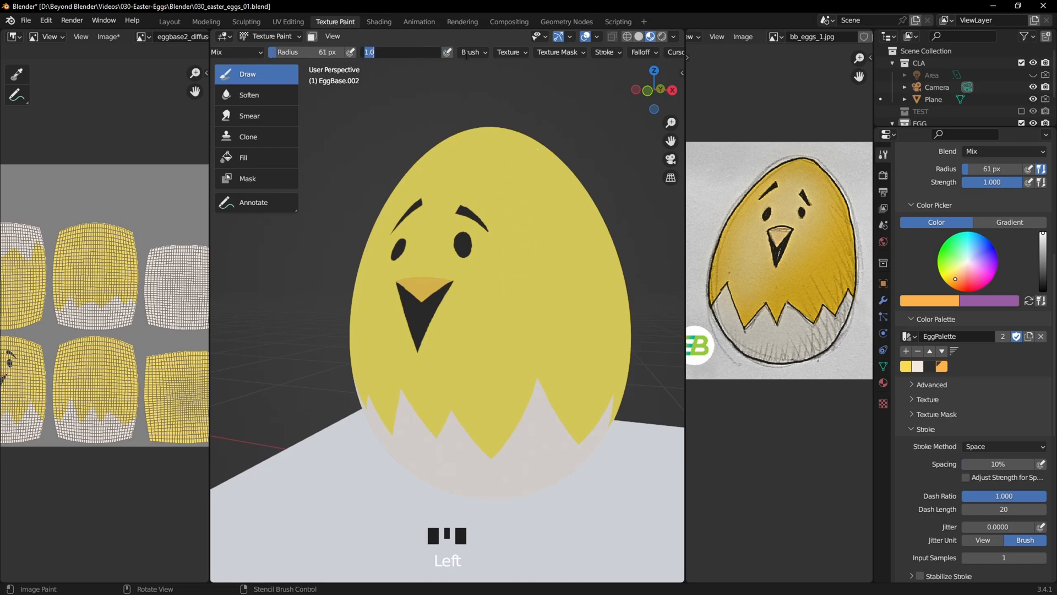
key("Return")
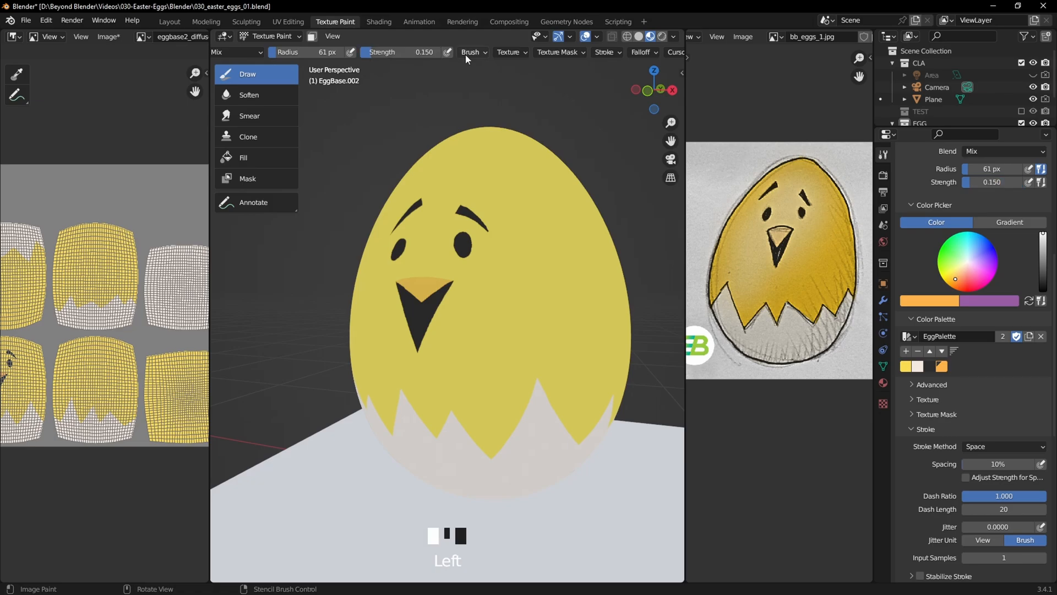
Step: Set the brush's stroke method to Airbrush, test it with an orange dab beside the beak, and undo the dab
scroll(956, 452, "down", 5)
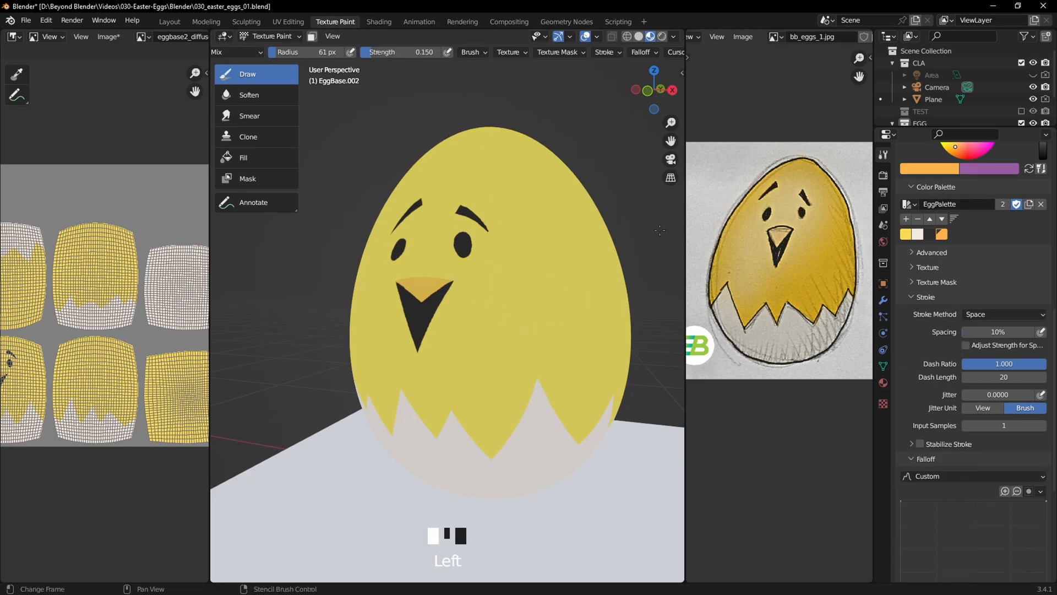
left_click(606, 52)
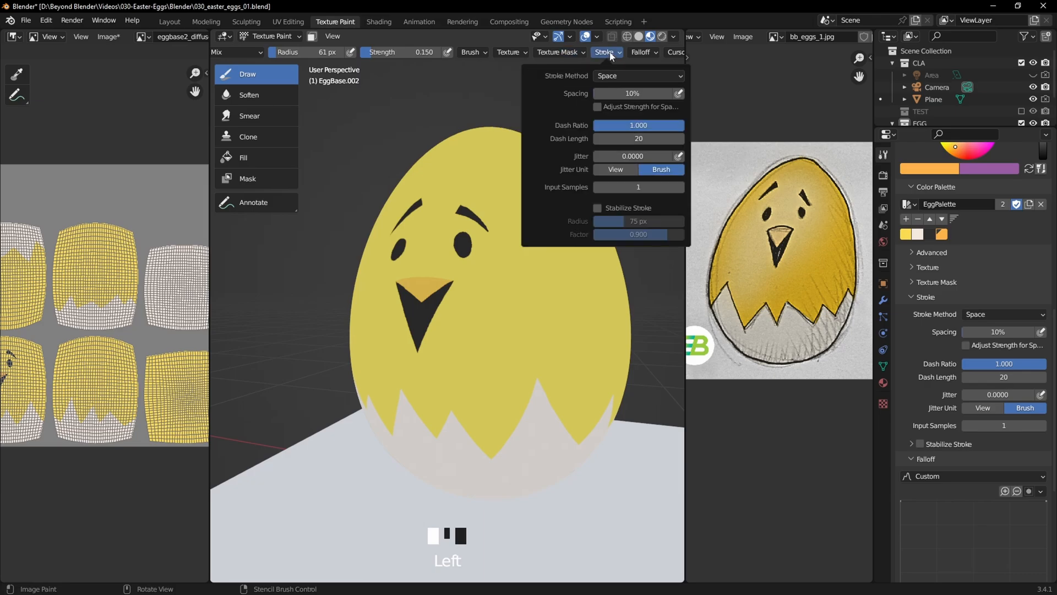
left_click(610, 56)
left_click(610, 55)
left_click(618, 77)
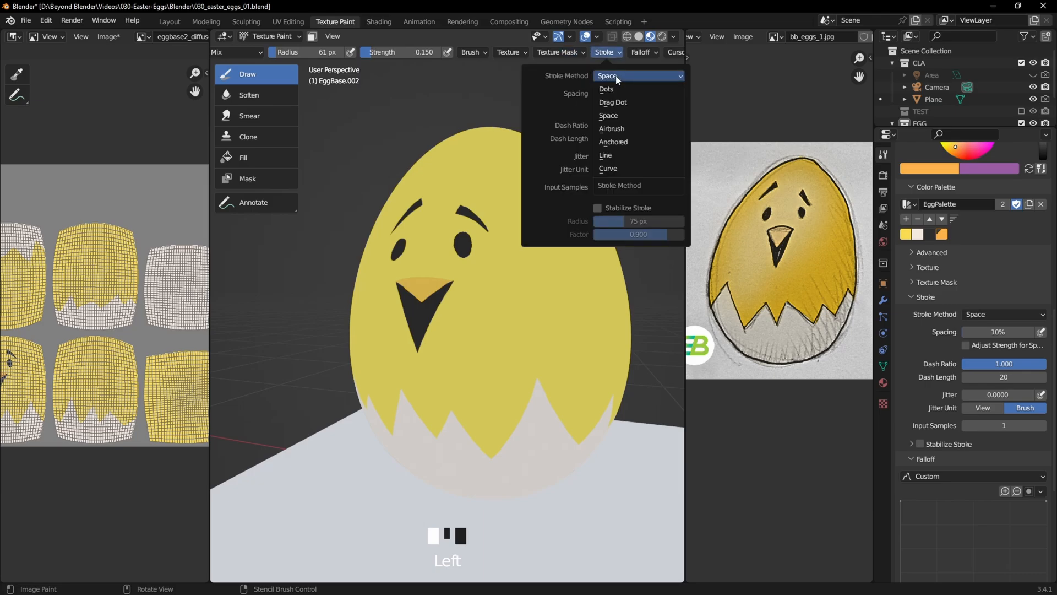
left_click(624, 130)
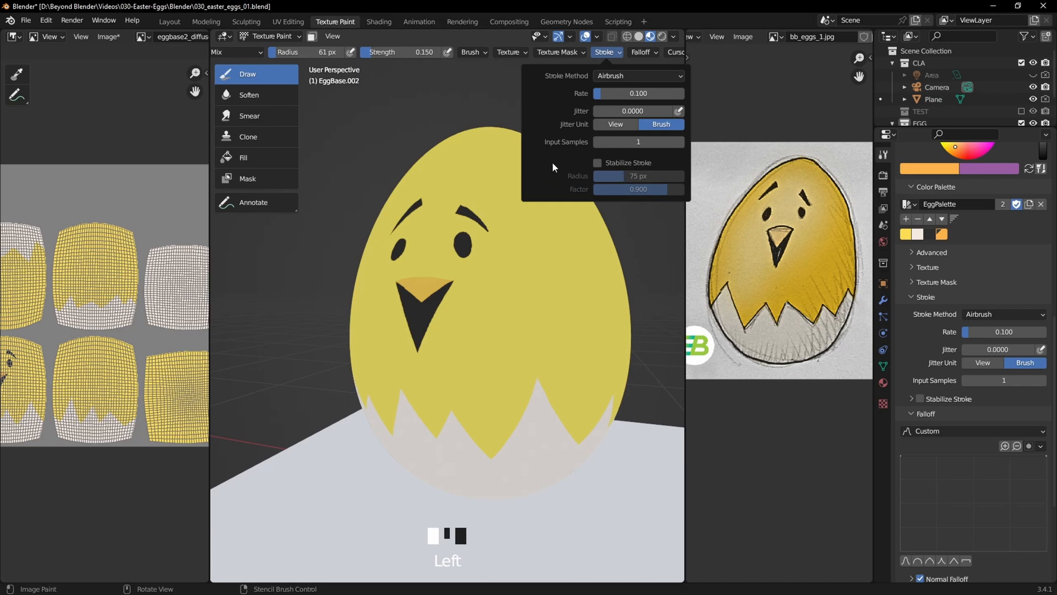
left_click_drag(523, 301, 521, 301)
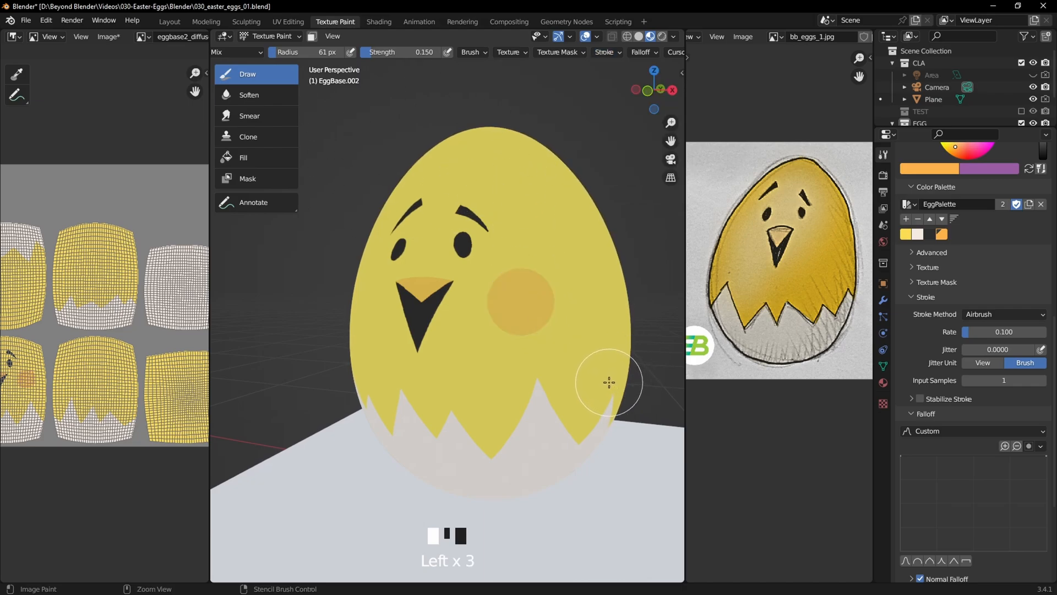
key("ctrl+z")
Step: Set the brush's falloff curve to Smooth
left_click(485, 52)
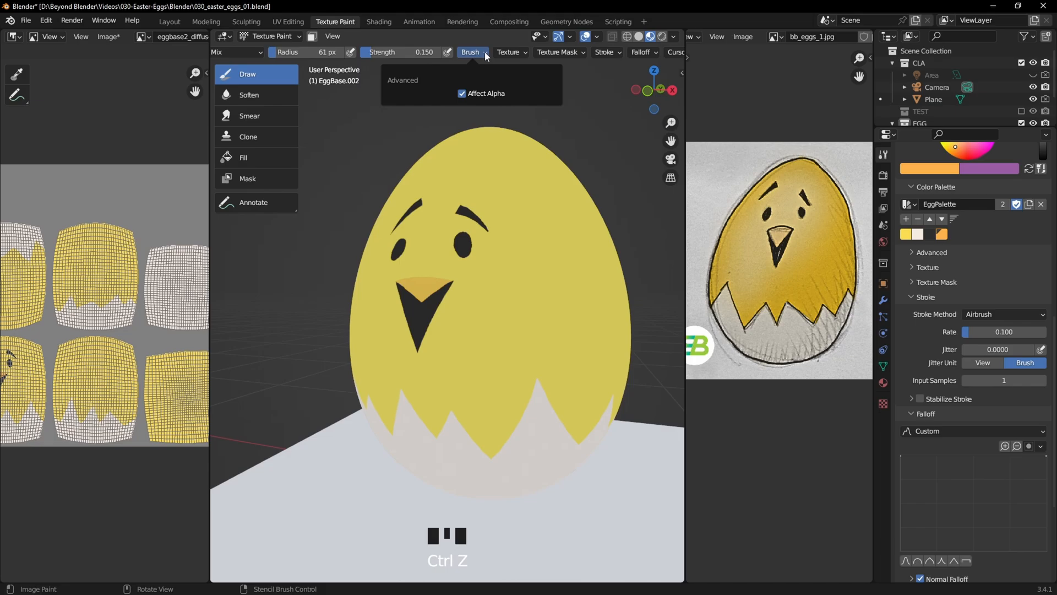
mouse_move(637, 55)
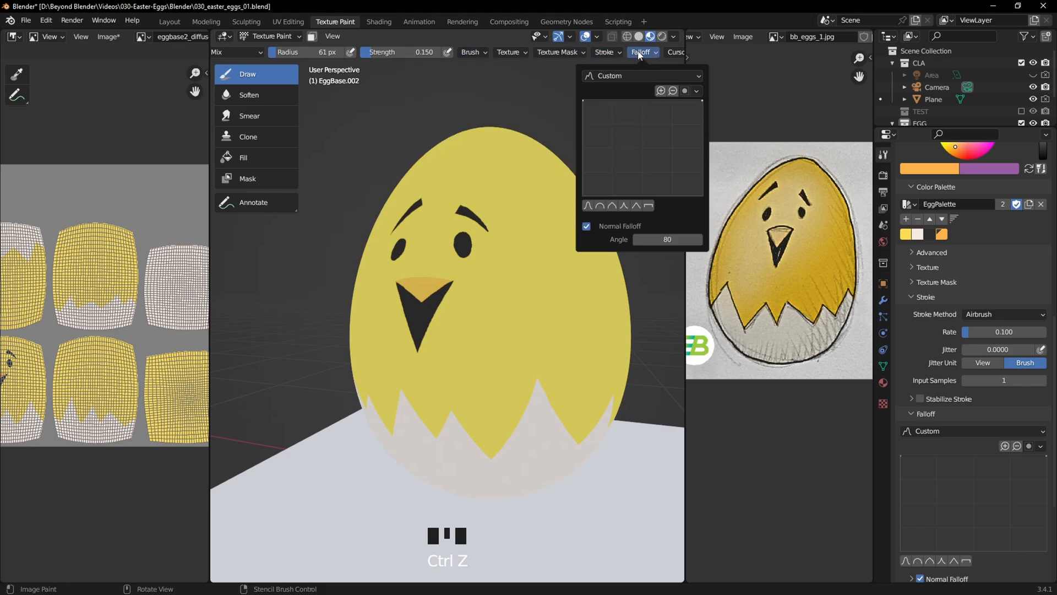
left_click(658, 77)
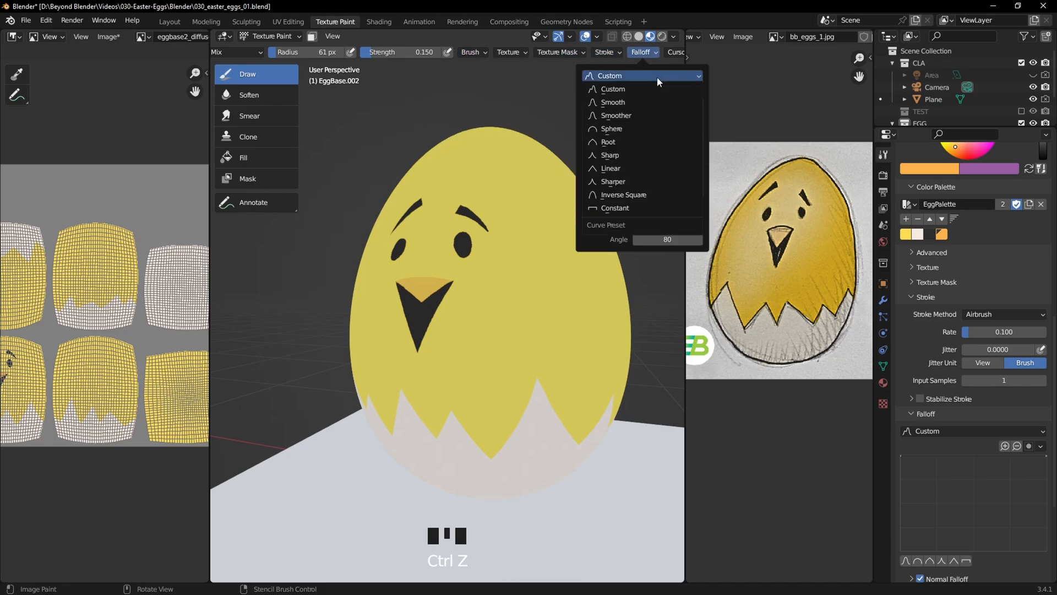
left_click(611, 103)
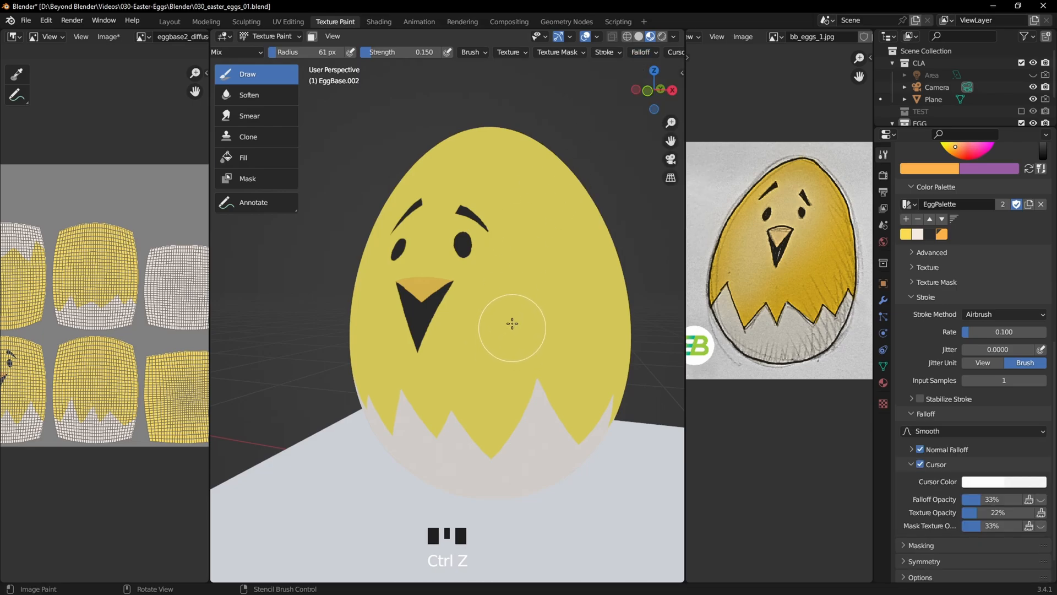
Step: Enlarge the brush radius to 74 px and airbrush a soft orange patch on the cheek beside the beak
double_click(513, 294)
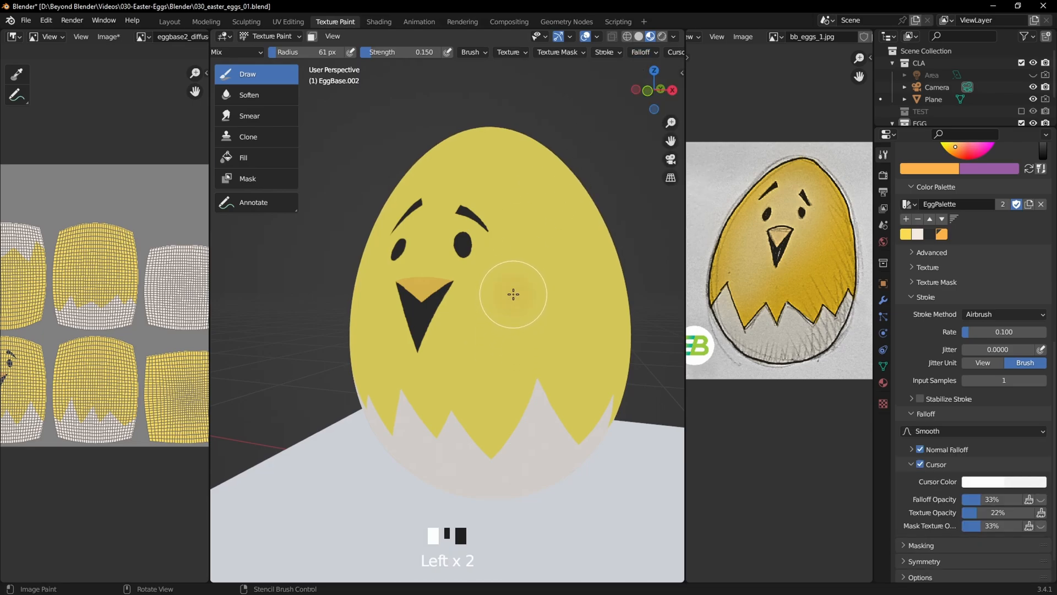
middle_click_drag(510, 354, 513, 324)
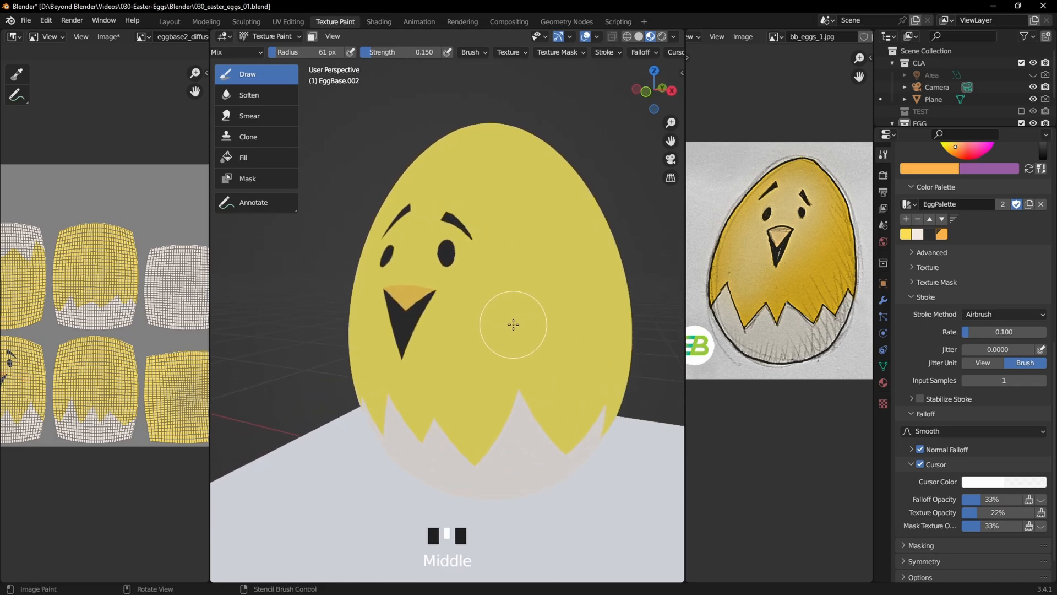
key("bracketright")
key("bracketright")
left_click_drag(493, 299, 490, 303)
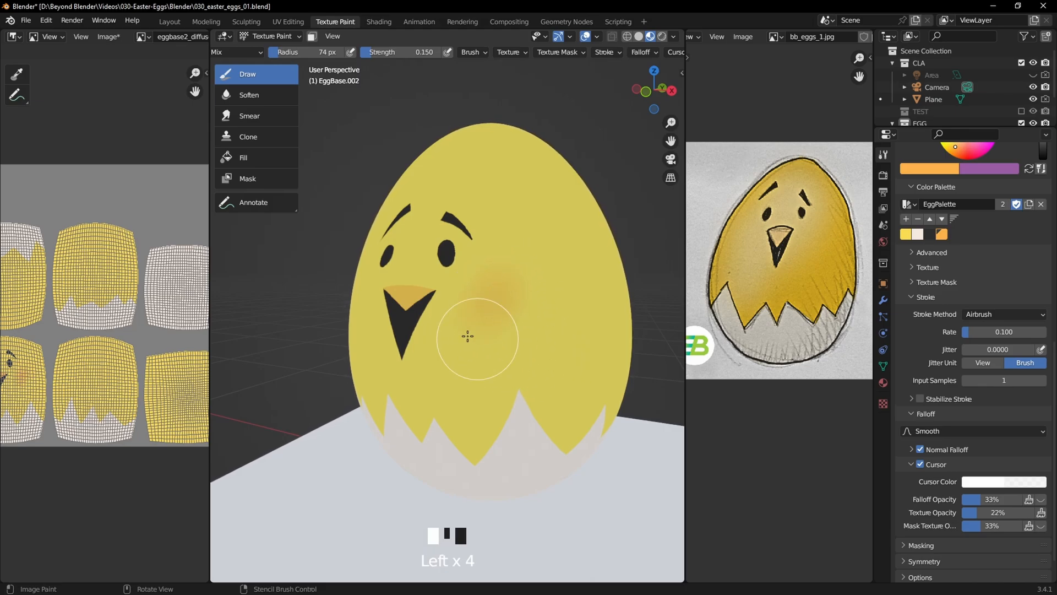
Step: Airbrush a matching soft orange patch on the chick's other cheek, then view both cheeks from the front
middle_click_drag(468, 336, 469, 312)
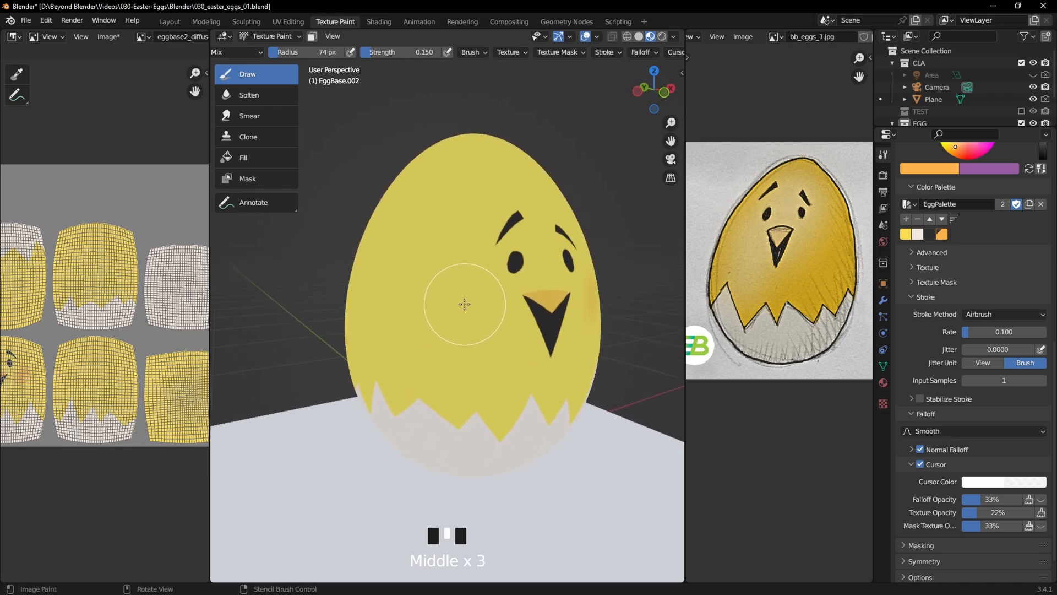
left_click_drag(465, 304, 452, 280)
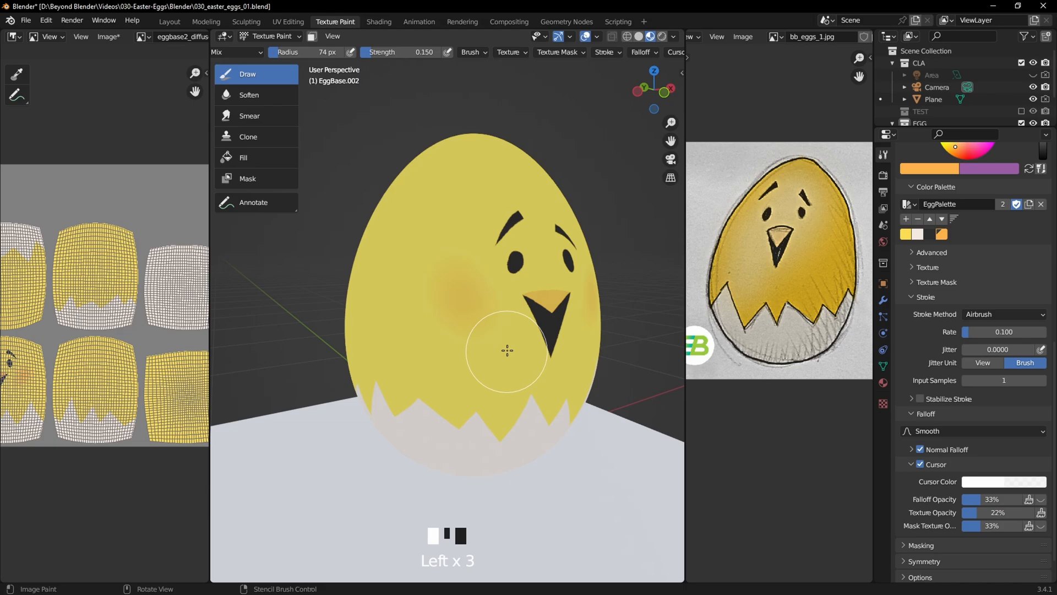
left_click(485, 315)
mouse_move(552, 351)
middle_mouse_down()
mouse_move(496, 367)
mouse_move(459, 358)
mouse_move(485, 375)
middle_mouse_up()
scroll(500, 348, "down", 3)
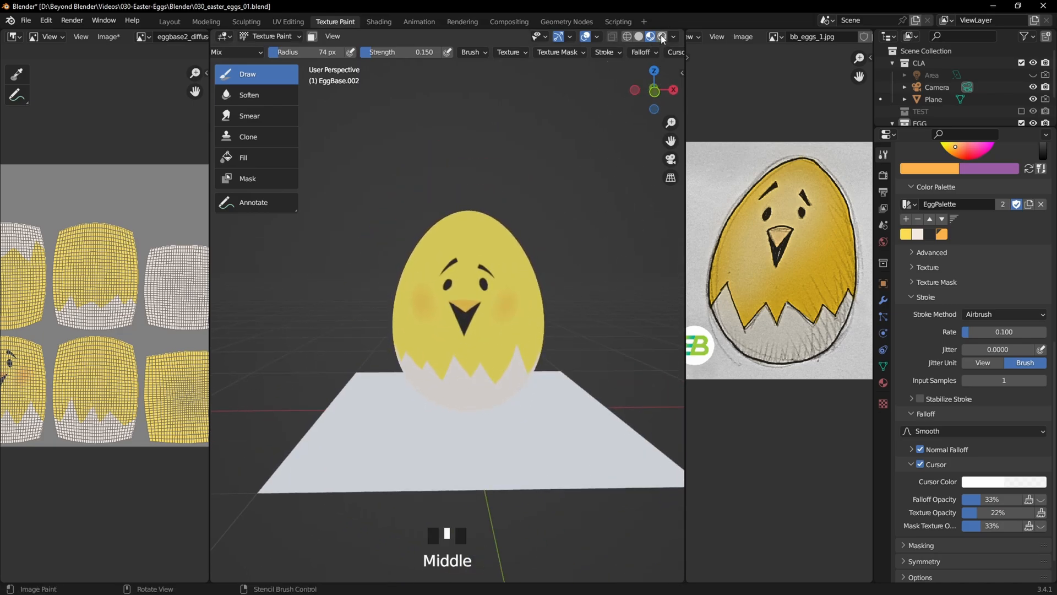
Step: Set the viewport to Solid shading and inspect the painted egg from the front
left_click(663, 37)
mouse_move(590, 331)
middle_mouse_down()
mouse_move(602, 273)
mouse_move(590, 236)
middle_mouse_up()
left_click(624, 36)
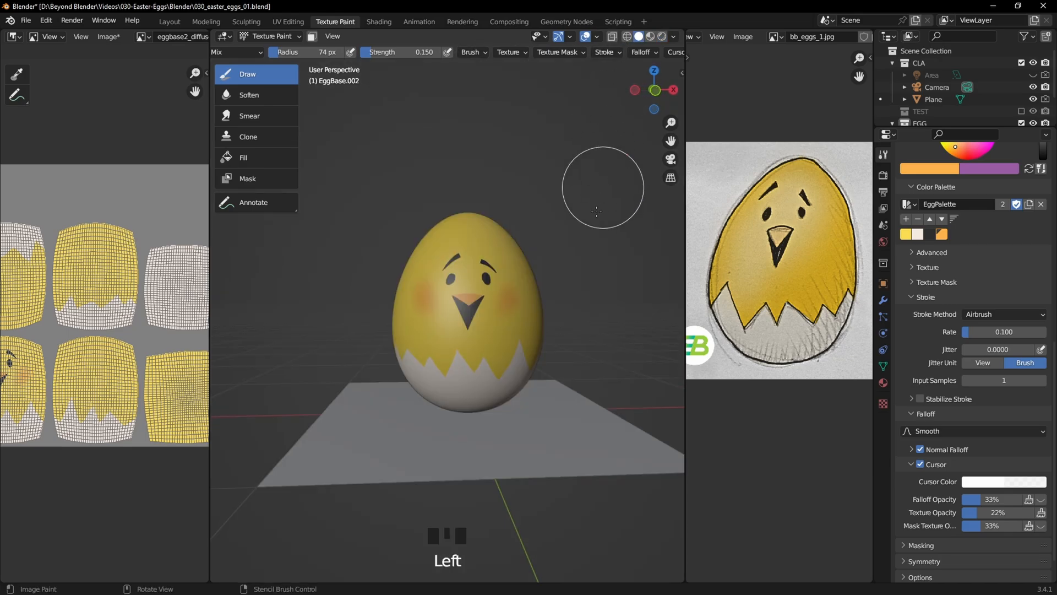
middle_click_drag(604, 184, 622, 253)
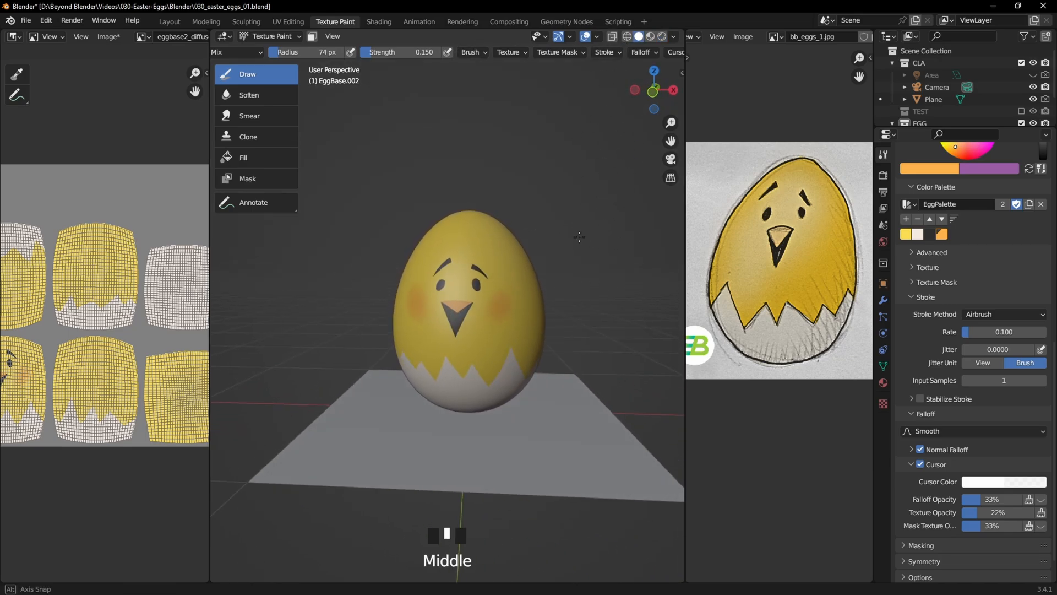
Step: Save the painted diffuse texture image and check the egg in the Layout workspace
left_click(108, 37)
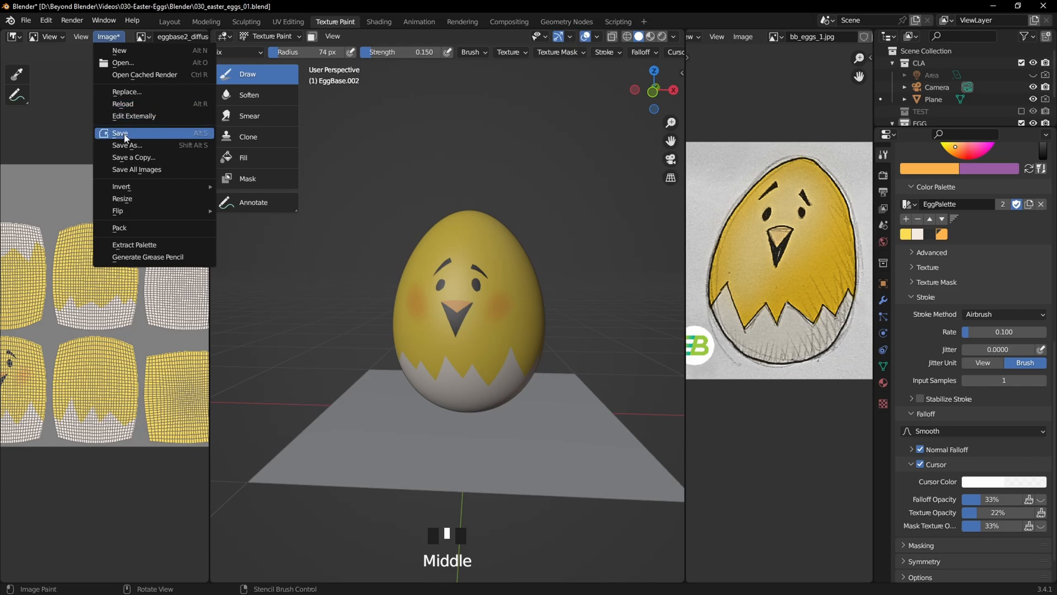
left_click(128, 134)
left_click(170, 22)
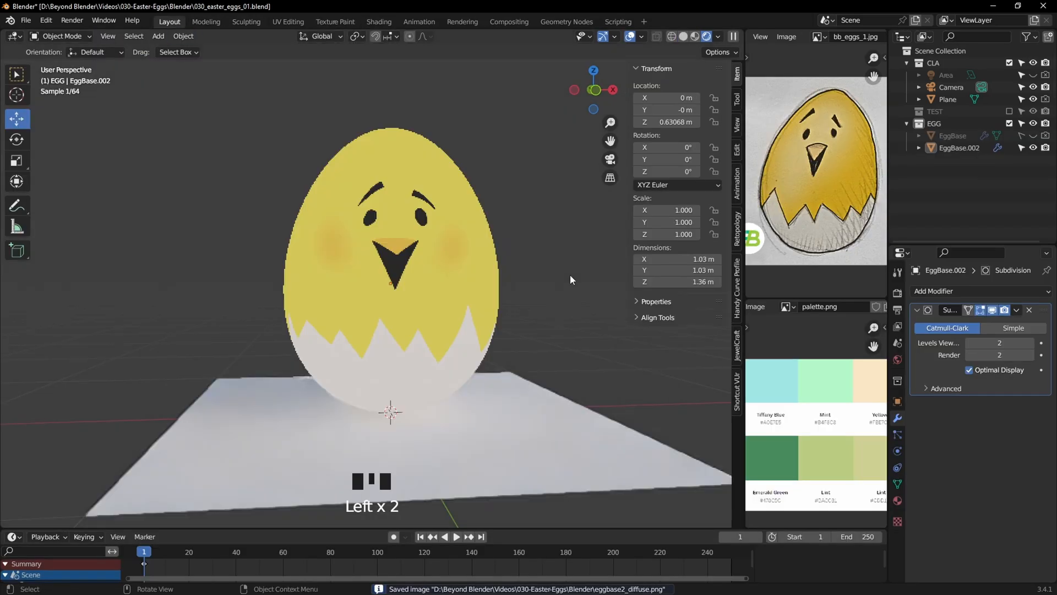
middle_click_drag(570, 274, 539, 281)
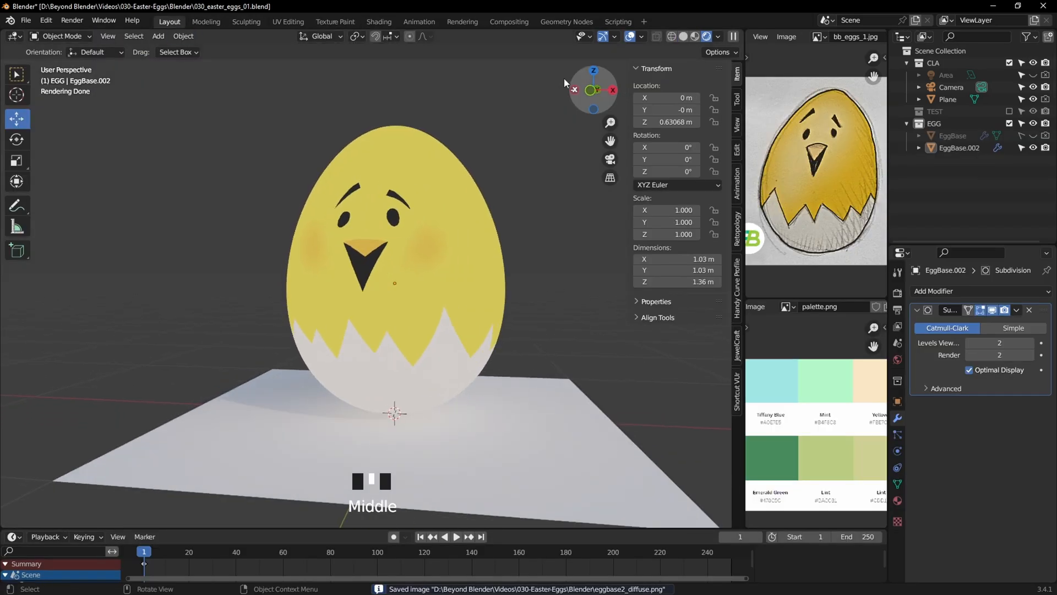
Step: In the Shading workspace, route the Principled BSDF to the Material Output and disable Scene Lights and Scene World in the rendered viewport
left_click(389, 22)
left_click(586, 312, "ctrl+shift")
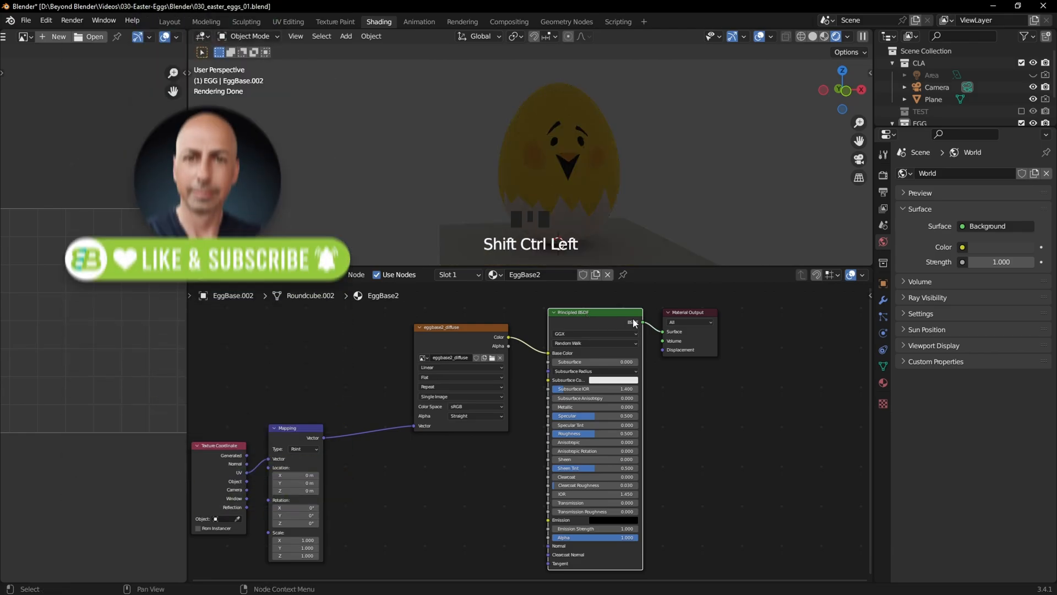
left_click(848, 39)
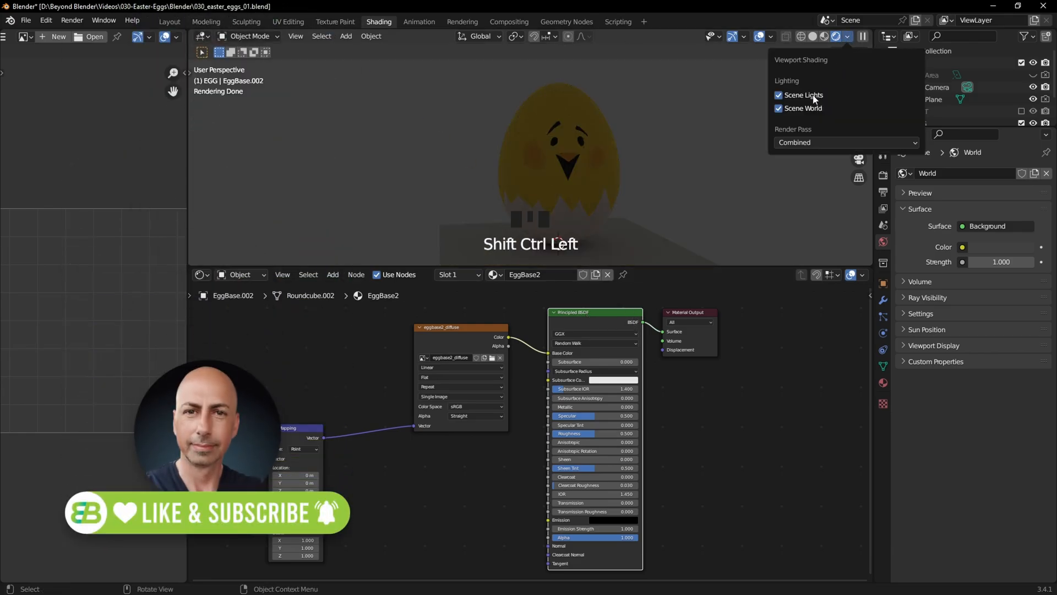
left_click(805, 107)
middle_click_drag(722, 173, 666, 161)
scroll(666, 161, "up", 2)
Step: Change the viewport's environment lighting to the indoor HDRI and view the egg from the front
left_click(847, 38)
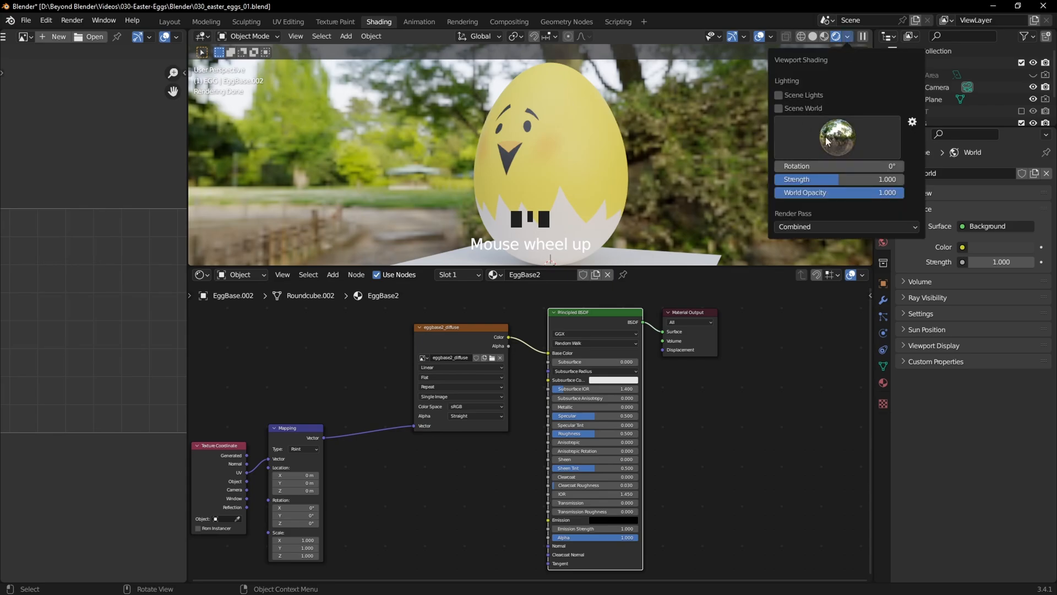
left_click(837, 137)
left_click(805, 179)
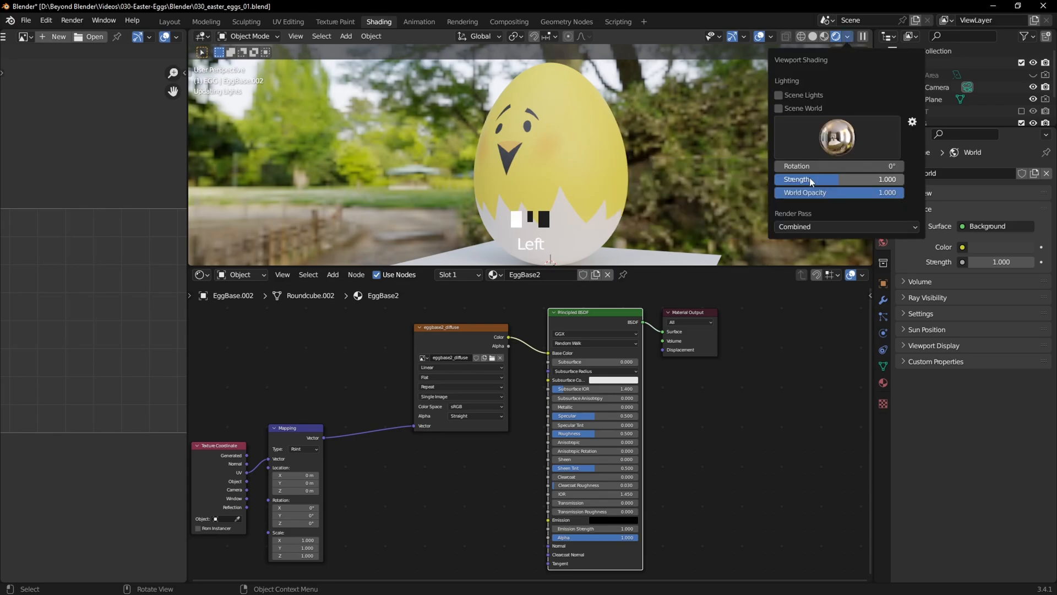
middle_click_drag(636, 160, 533, 150)
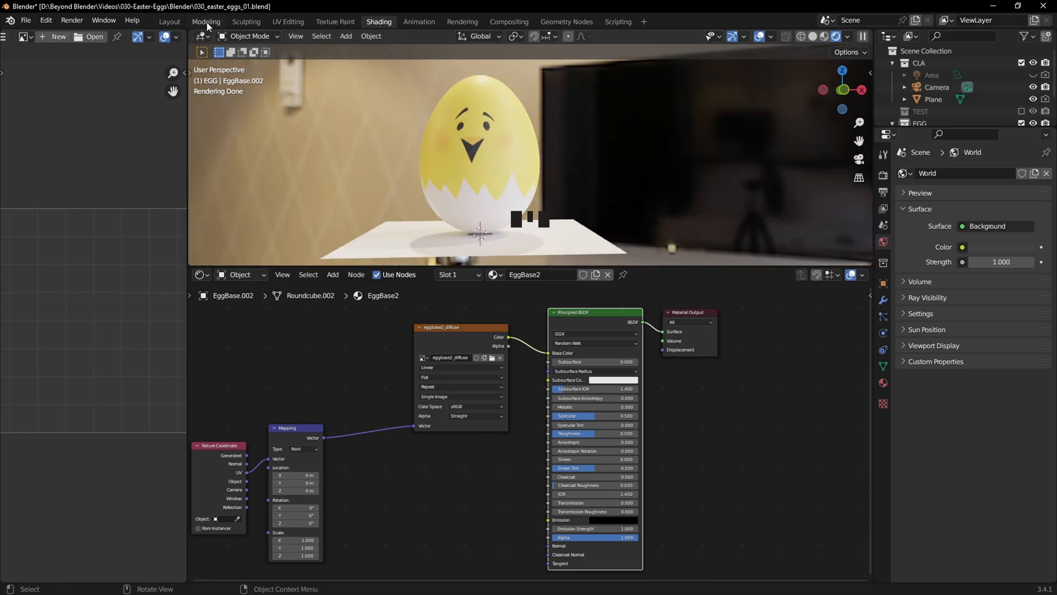
Step: In the Texture Paint workspace, merge the second image editor into the 3D viewport and shrink the UV image editor to enlarge the viewport
left_click(168, 23)
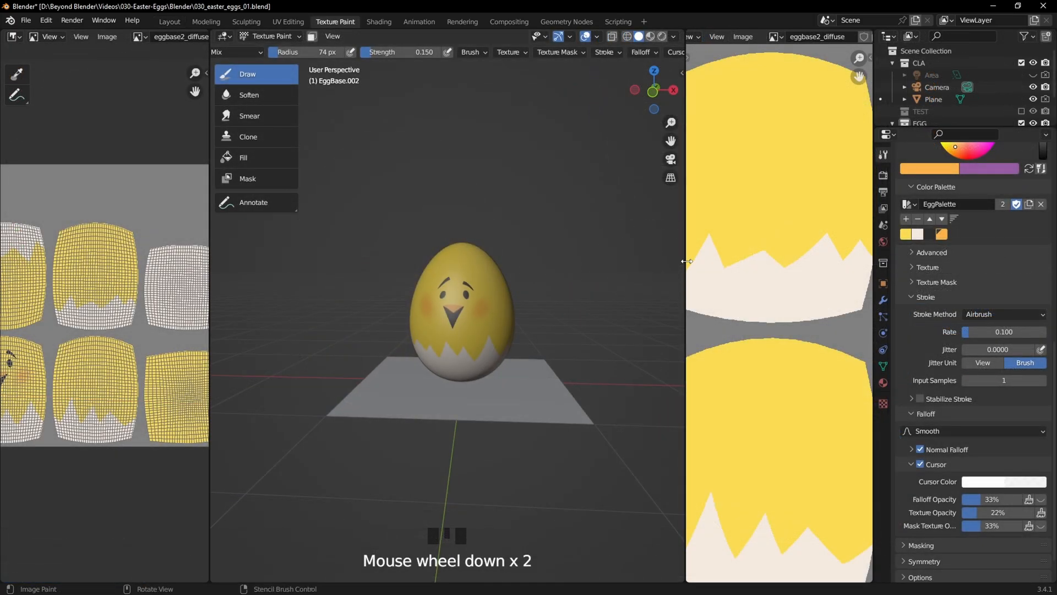
right_click(686, 261)
left_click(676, 264)
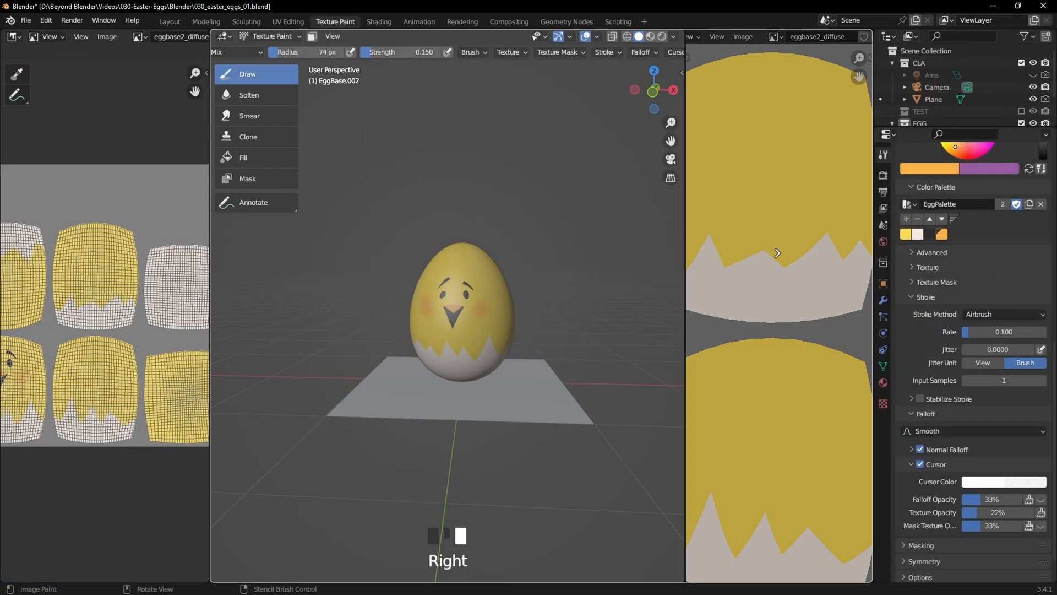
left_click(776, 253)
scroll(675, 272, "down", 1)
scroll(318, 349, "up", 3)
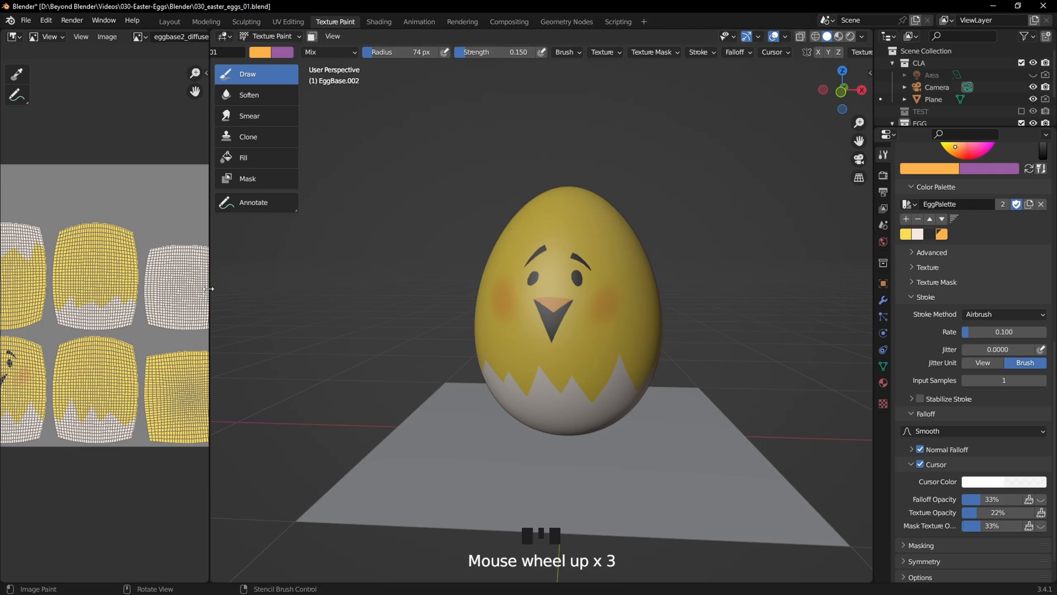
left_click_drag(209, 288, 44, 288)
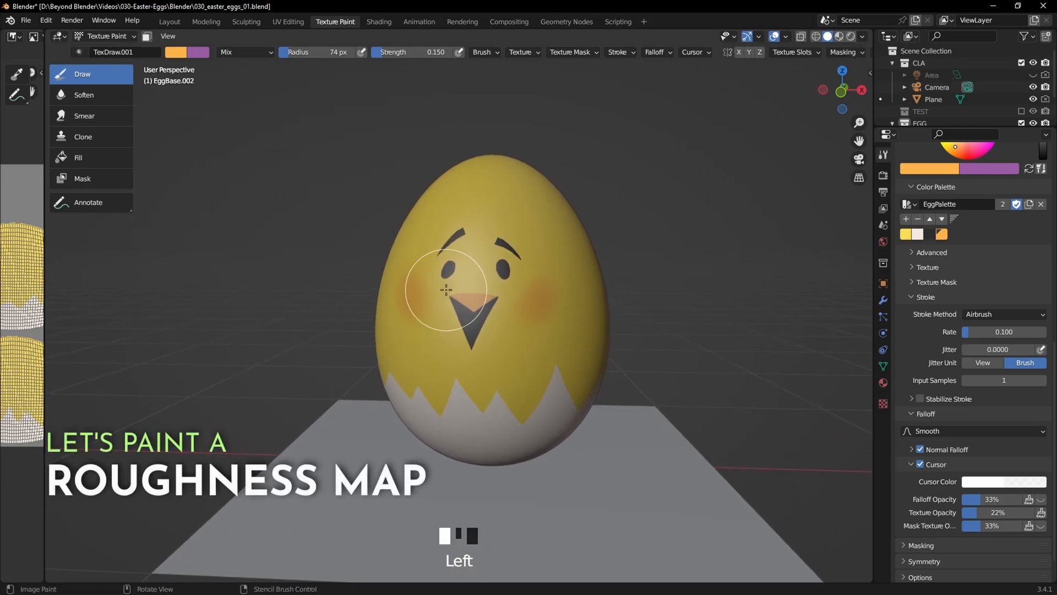
Step: Add a Roughness paint slot for the egg material and name its image EggBase2_Roughness
left_click(808, 51)
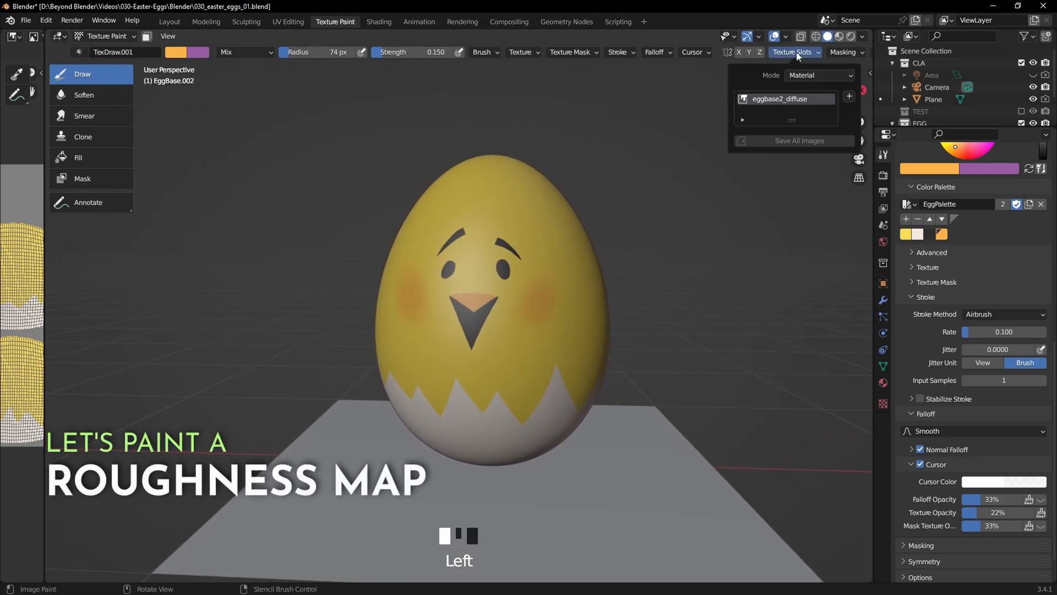
left_click(849, 96)
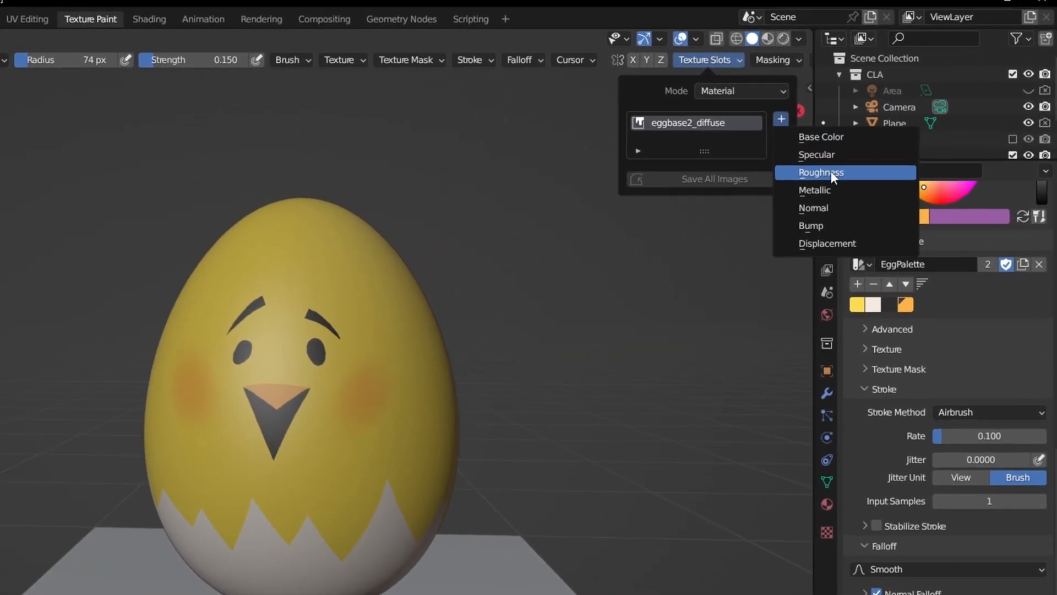
left_click(858, 147)
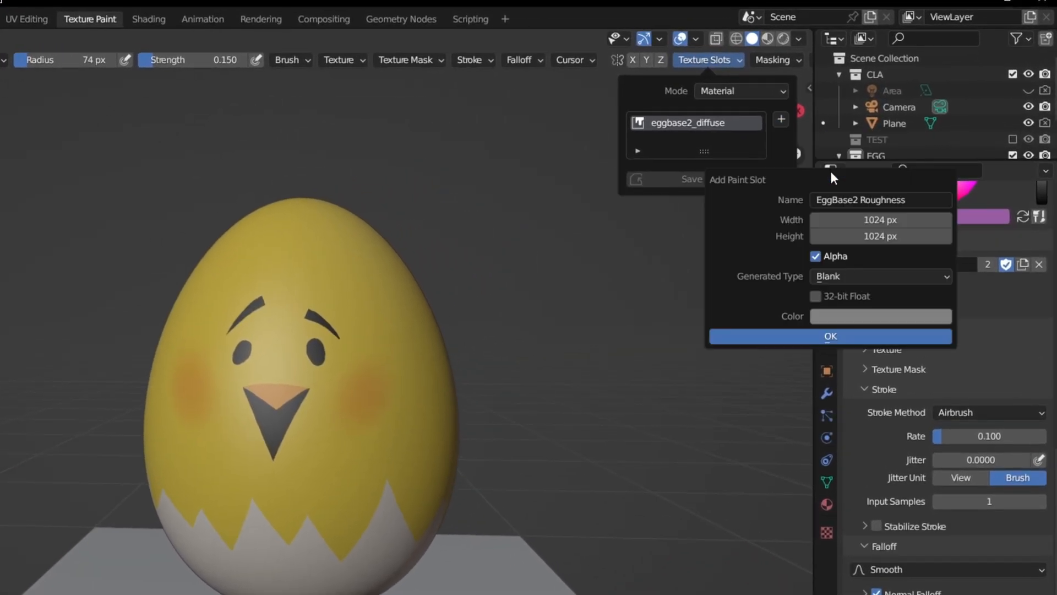
left_click(847, 198)
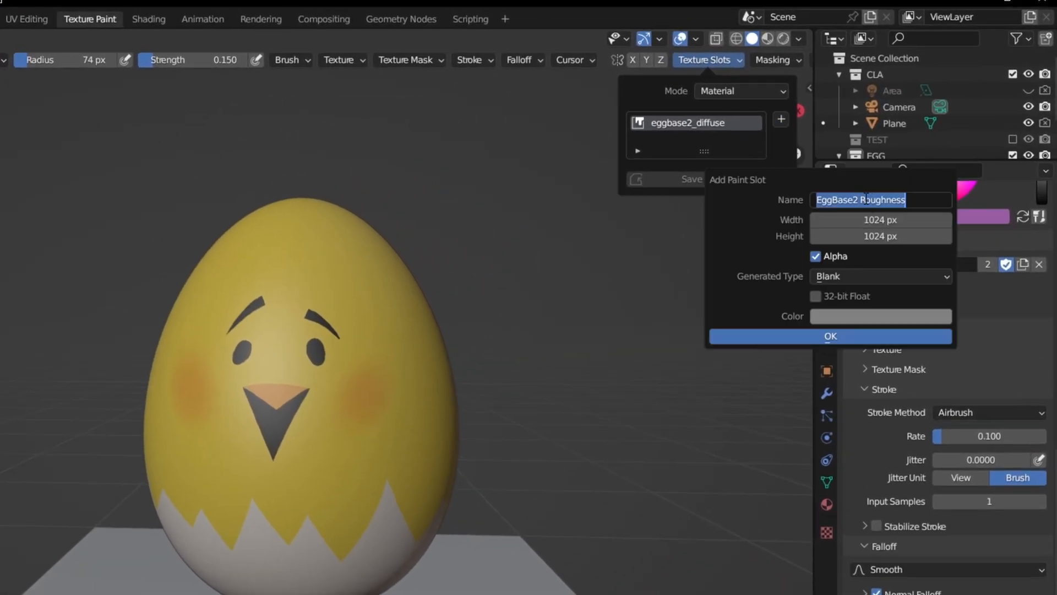
left_click(860, 199)
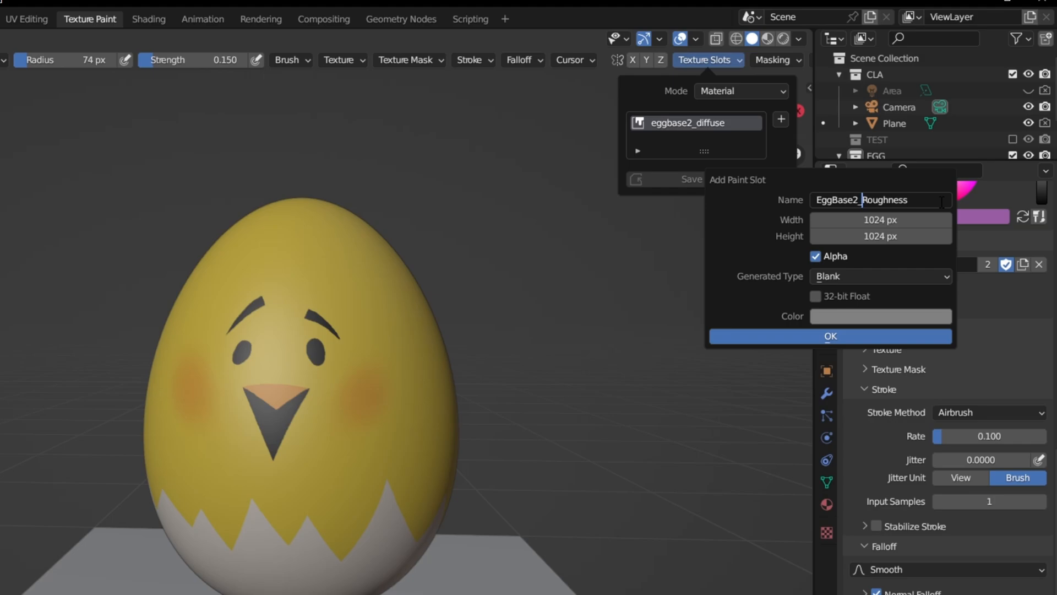
type("_")
key("Return")
Step: Set the roughness image to 2048 × 2048 px without Alpha and create the paint slot
left_click(887, 219)
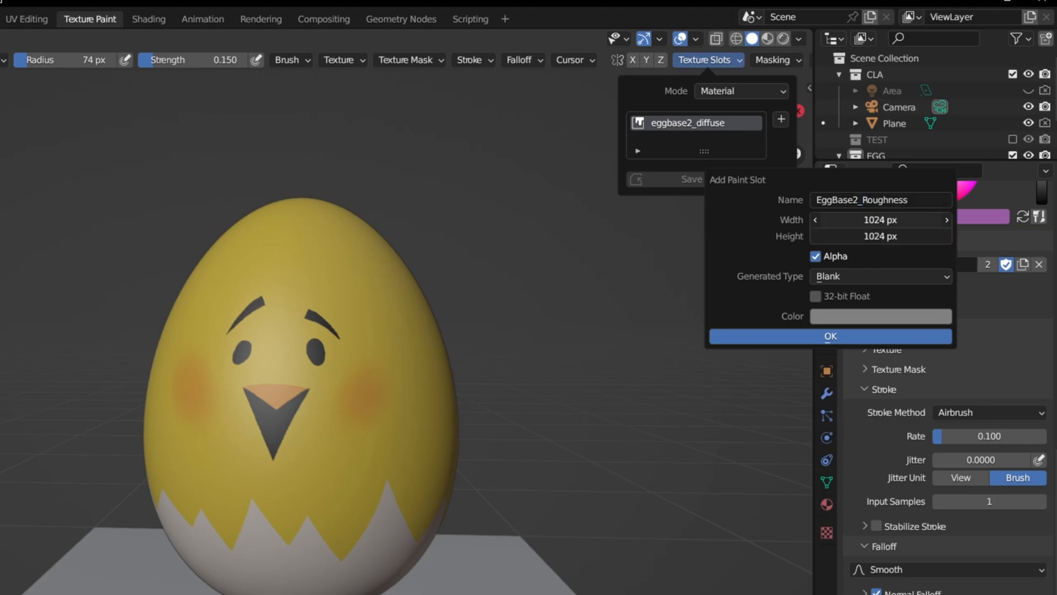
type("2048")
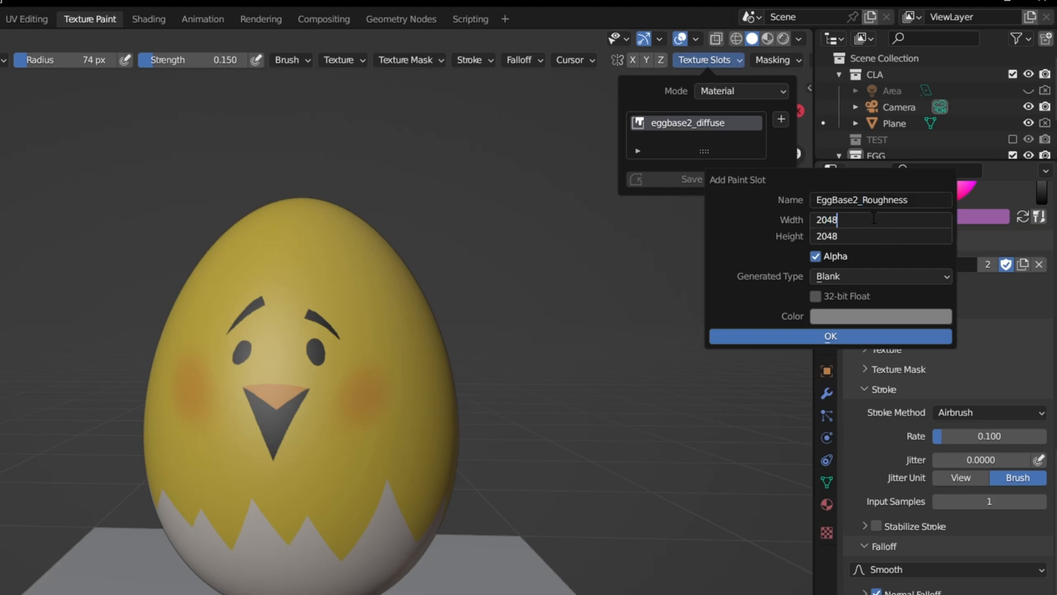
key("Return")
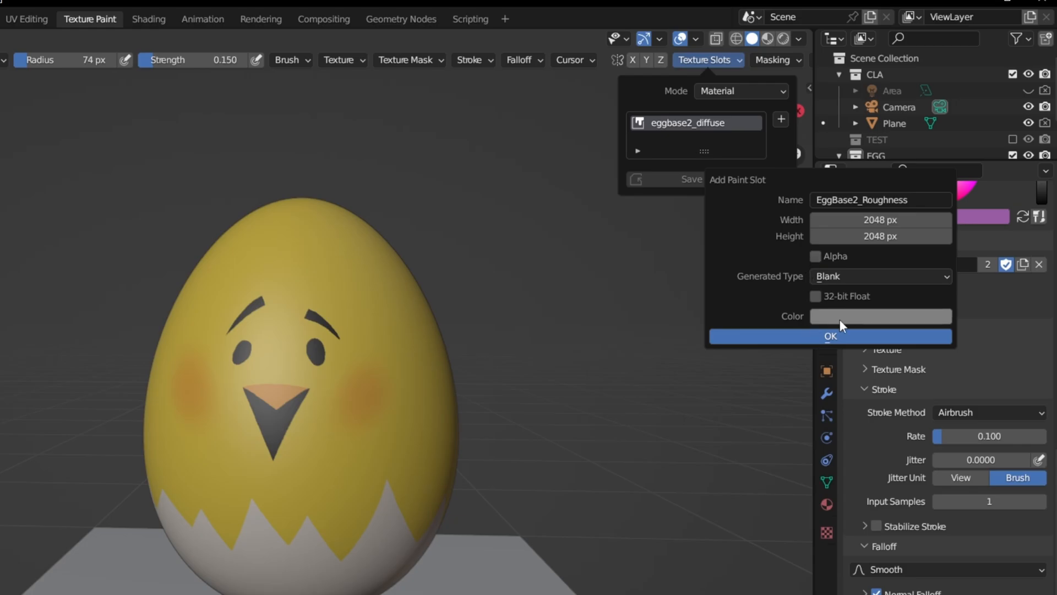
left_click(858, 316)
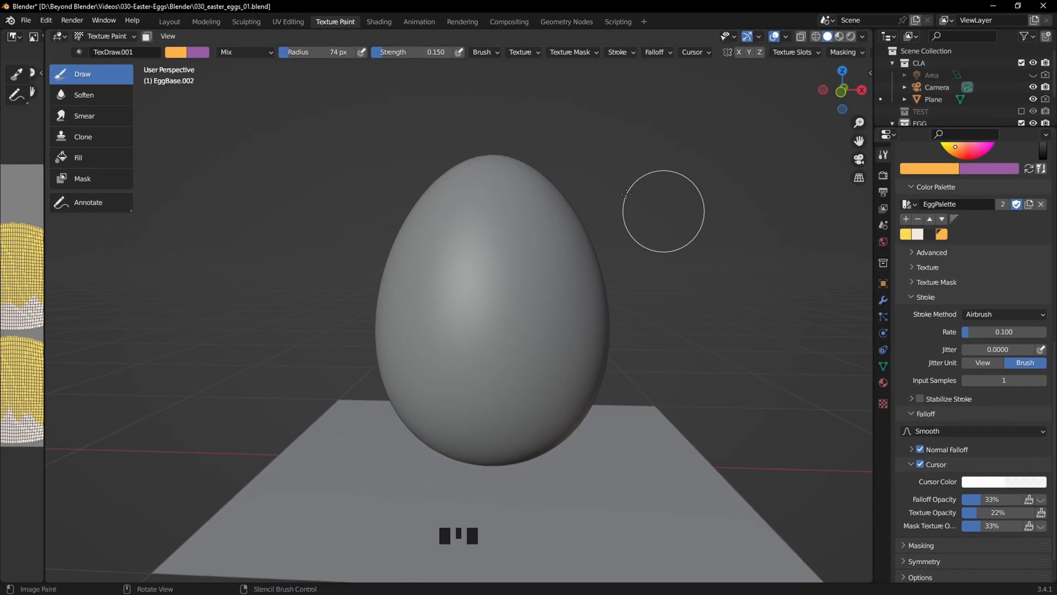
Step: In the Shading workspace, place the EggBase2_Roughness node below the diffuse texture and connect the Mapping node's Vector output to its Vector input
left_click(379, 22)
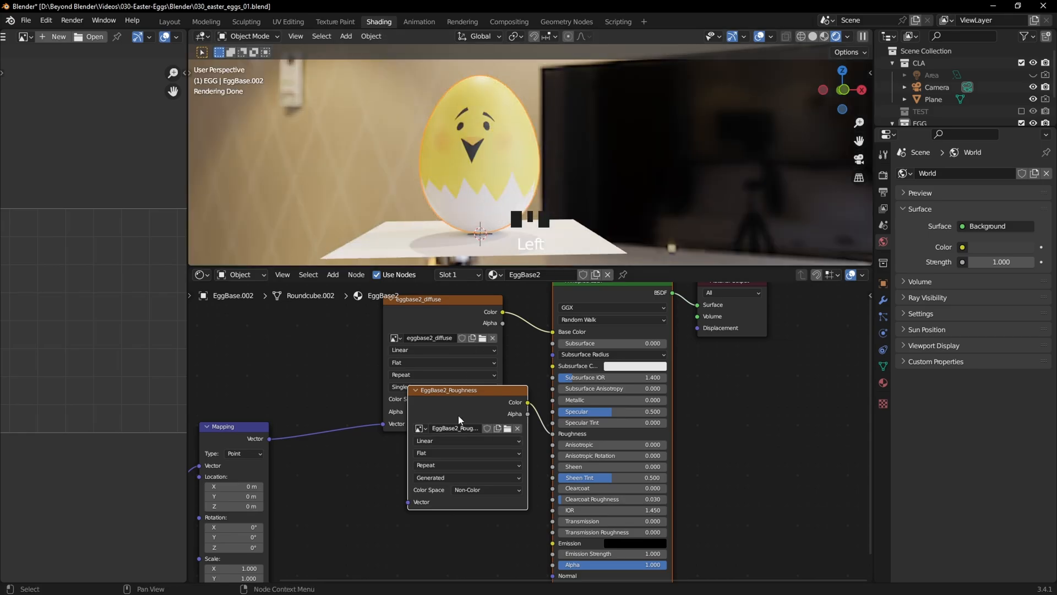
left_click(458, 388)
left_click_drag(461, 391, 435, 455)
middle_click_drag(283, 446, 340, 351)
left_click_drag(326, 343, 439, 471)
middle_click_drag(556, 394, 516, 445)
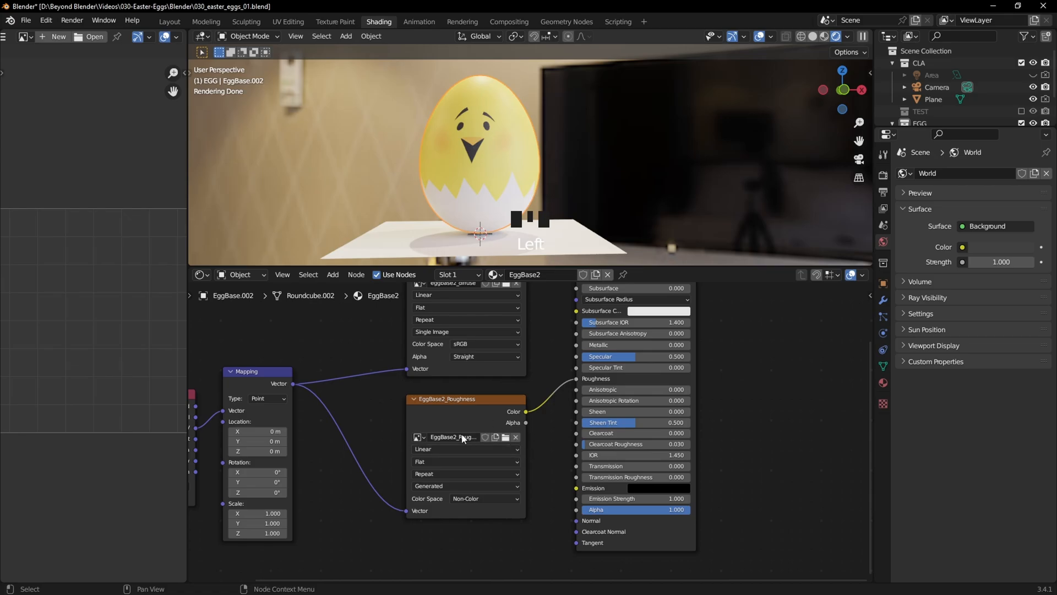
left_click(464, 400)
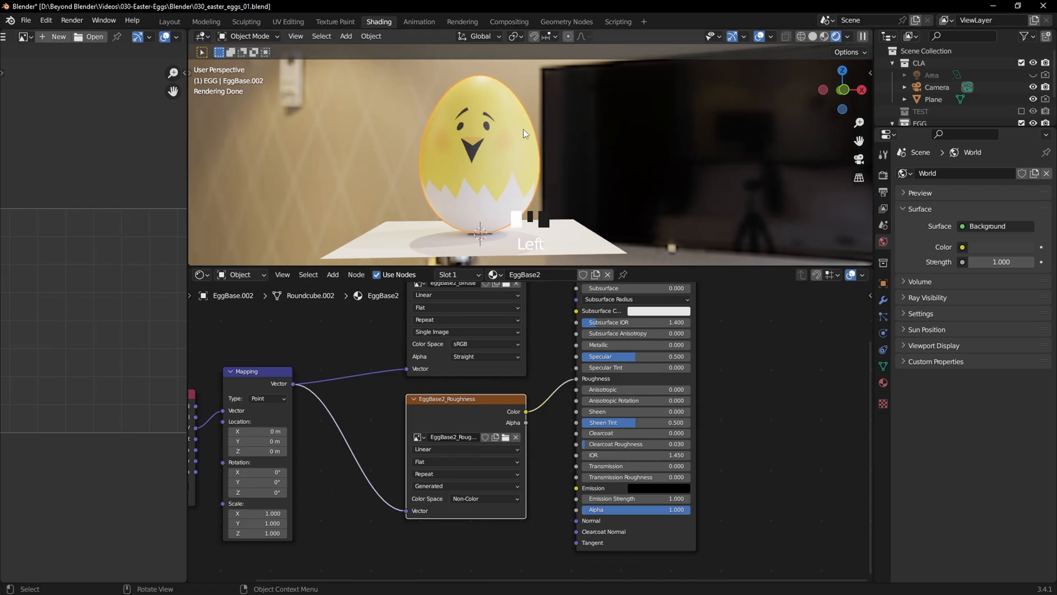
Step: Back in the Texture Paint workspace, set the brush color to white and airbrush a soft patch on the front of the egg's roughness map
left_click(342, 22)
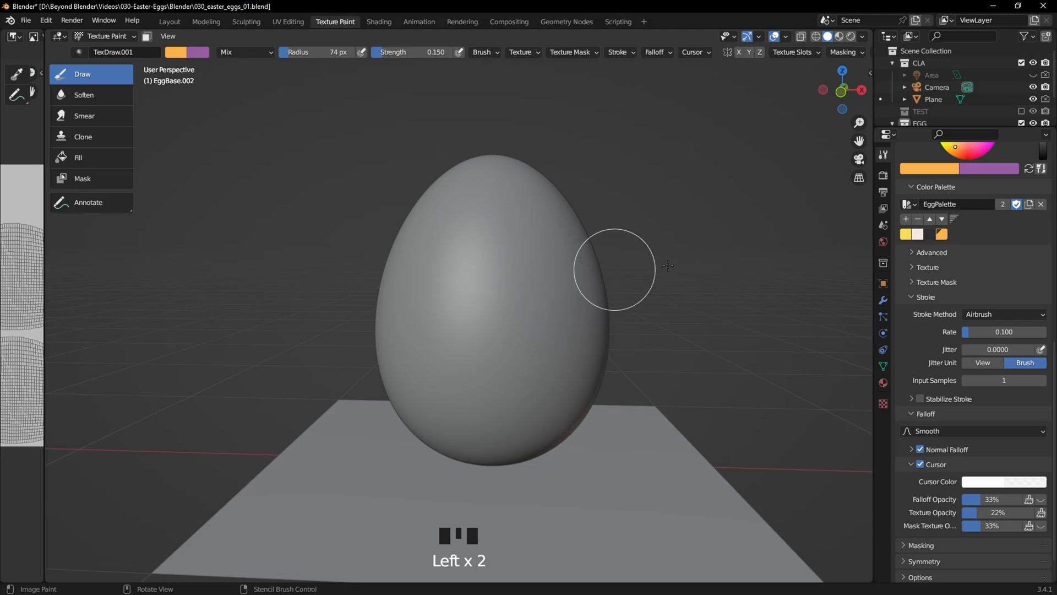
scroll(961, 278, "up", 5)
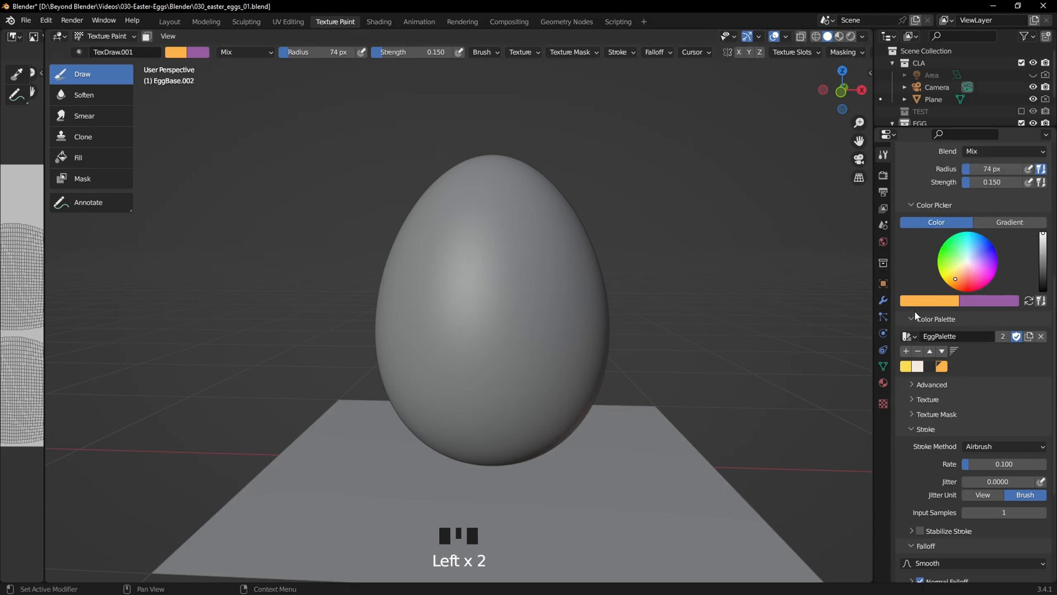
left_click(920, 302)
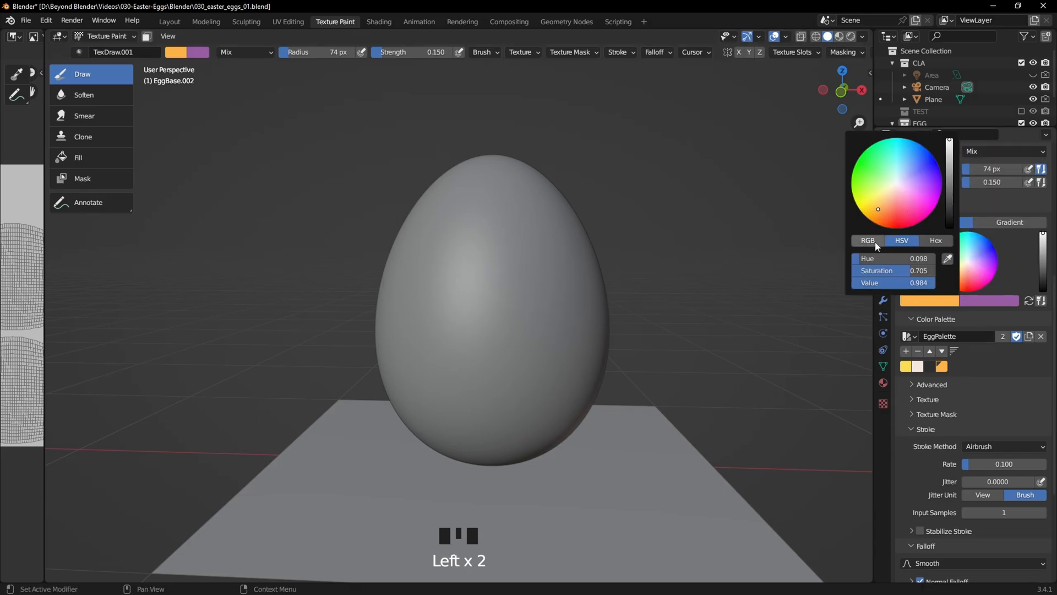
left_click_drag(913, 276, 974, 283)
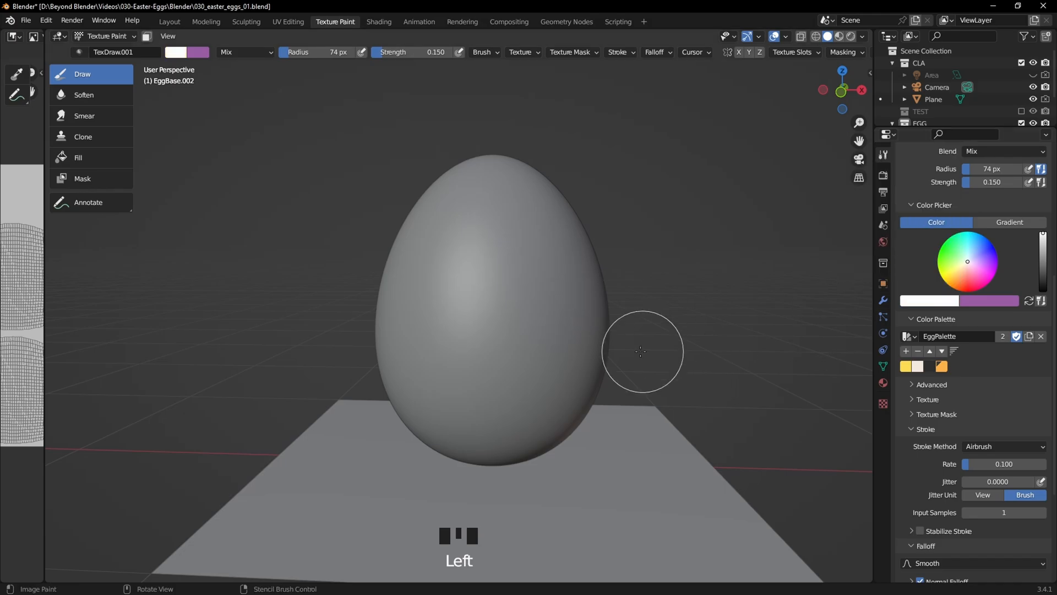
mouse_move(515, 287)
left_mouse_down()
mouse_move(514, 298)
mouse_move(484, 284)
mouse_move(457, 336)
mouse_move(498, 380)
mouse_move(465, 345)
mouse_move(499, 289)
left_mouse_up()
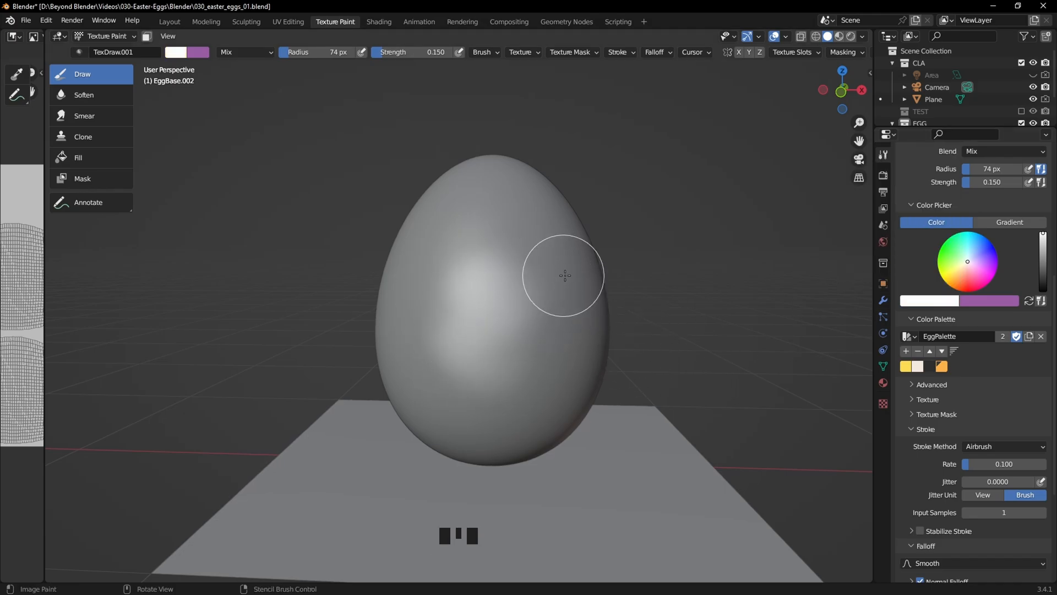
Step: Undo the last stroke on the egg and set the brush strength to 1.000
middle_click_drag(562, 271, 561, 221)
key("ctrl+z")
left_click_drag(385, 58, 456, 53)
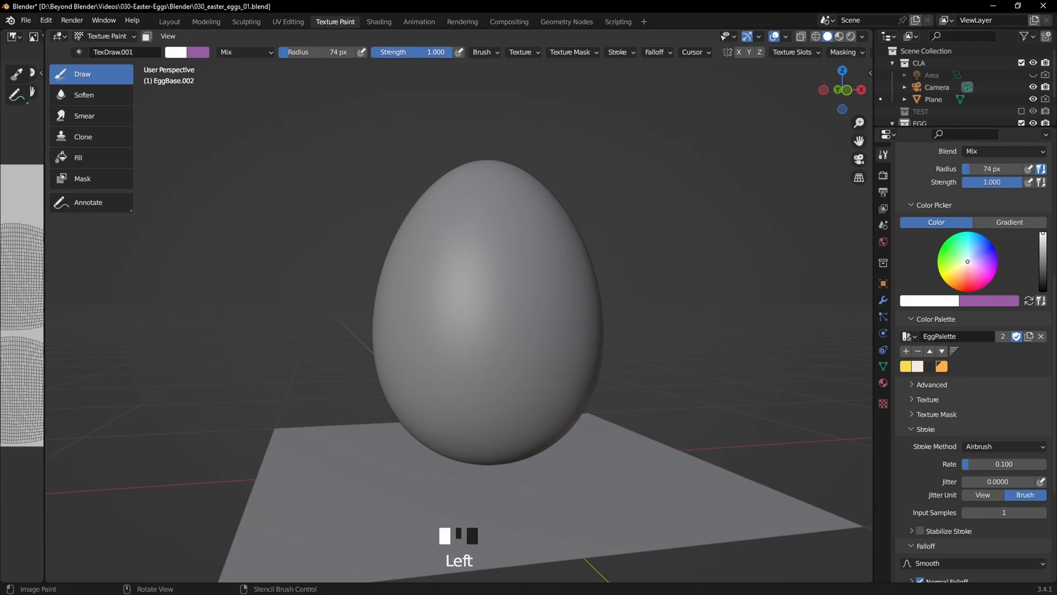
Step: Try a white brush stroke across the egg at full strength
mouse_move(462, 259)
left_mouse_down()
mouse_move(449, 330)
mouse_move(472, 229)
mouse_move(510, 372)
mouse_move(425, 306)
mouse_move(613, 288)
left_mouse_up()
mouse_move(613, 288)
middle_mouse_down()
mouse_move(538, 302)
mouse_move(594, 284)
mouse_move(496, 232)
middle_mouse_up()
key("ctrl+z")
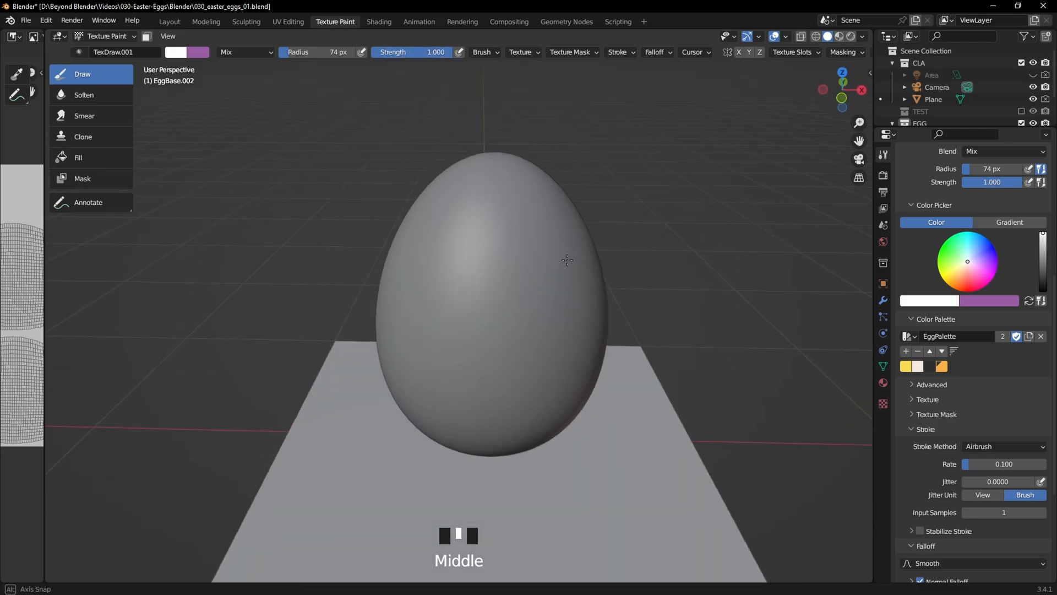
Step: Change the purple secondary brush colour to black and swap it with white so black becomes the primary colour
left_click(1000, 302)
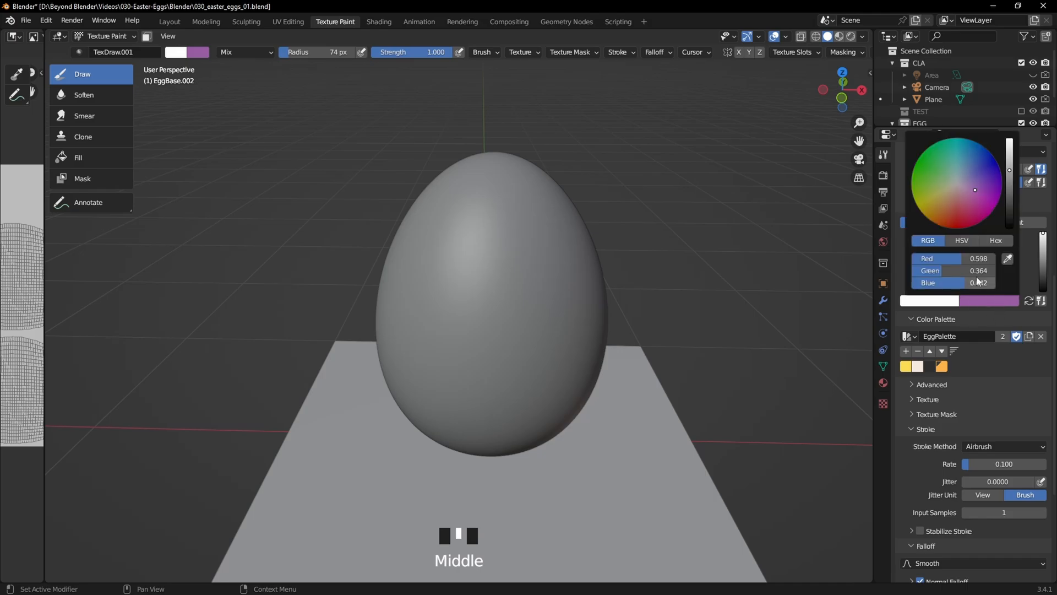
left_click_drag(1006, 215, 1007, 237)
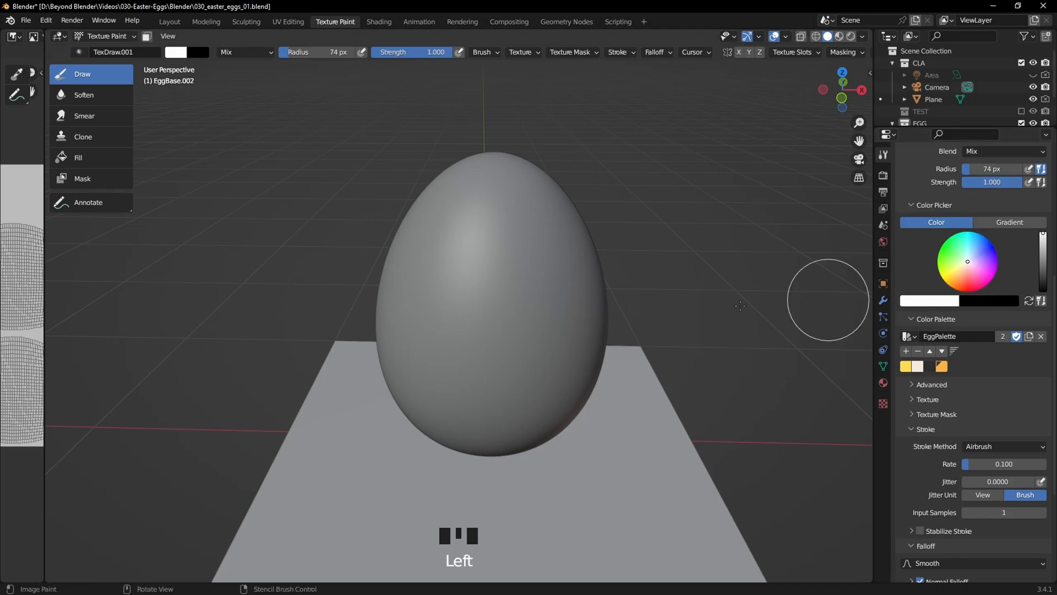
left_click(1029, 301)
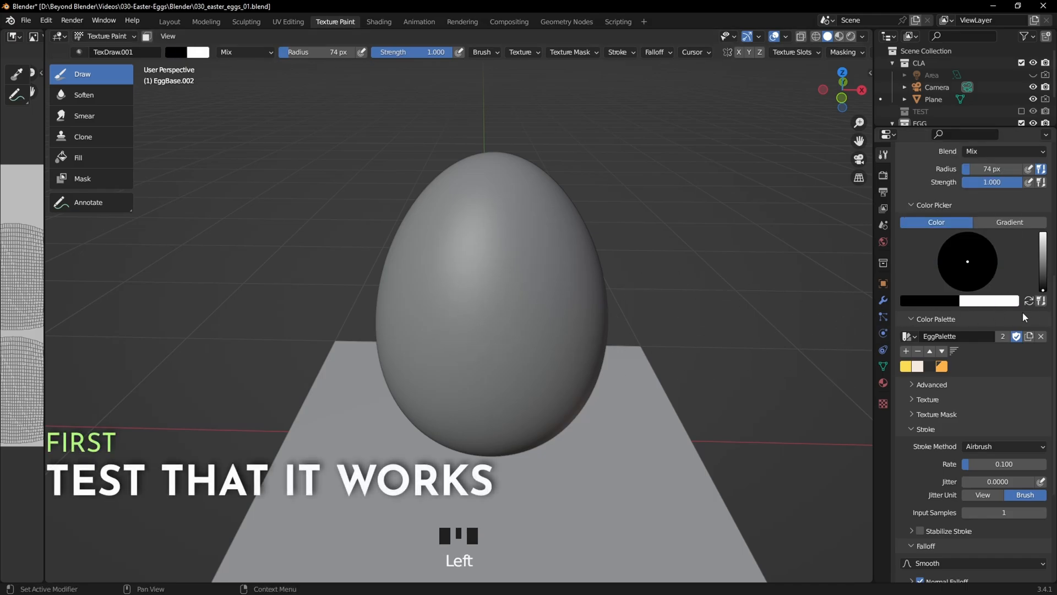
Step: Paint black test strokes on the egg's front and side, checking the gloss change in Material Preview shading
middle_click_drag(521, 277, 484, 354)
mouse_move(484, 354)
left_mouse_down()
mouse_move(503, 302)
mouse_move(504, 324)
mouse_move(463, 281)
mouse_move(503, 269)
mouse_move(484, 255)
mouse_move(511, 243)
mouse_move(463, 248)
mouse_move(439, 330)
mouse_move(482, 373)
left_mouse_up()
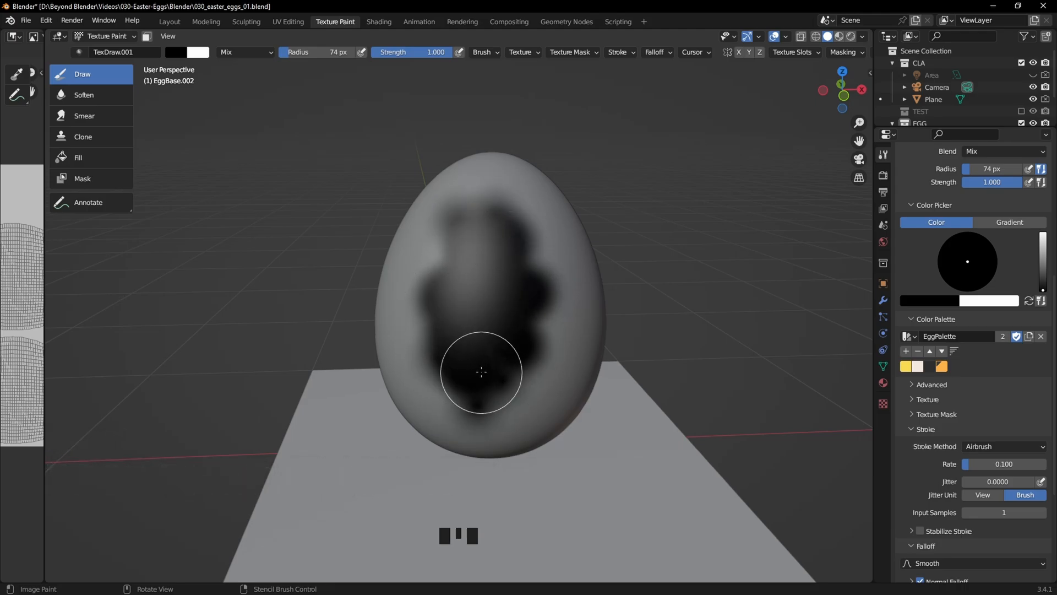
left_click(839, 37)
mouse_move(498, 352)
middle_mouse_down()
mouse_move(545, 314)
mouse_move(512, 303)
mouse_move(444, 314)
mouse_move(551, 342)
mouse_move(655, 323)
mouse_move(633, 323)
middle_mouse_up()
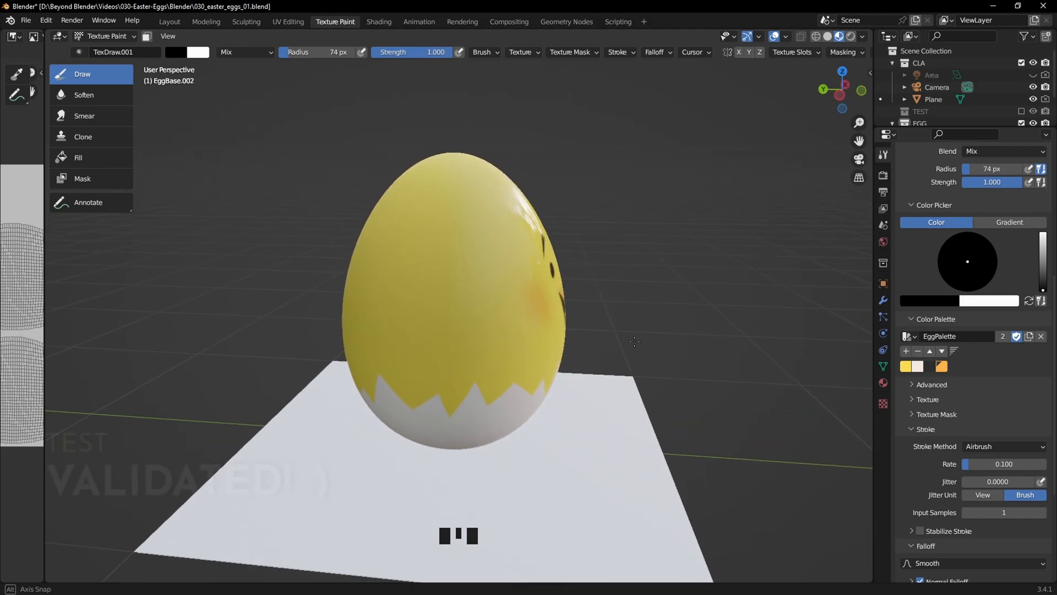
mouse_move(452, 259)
left_mouse_down()
mouse_move(411, 297)
mouse_move(479, 250)
left_mouse_up()
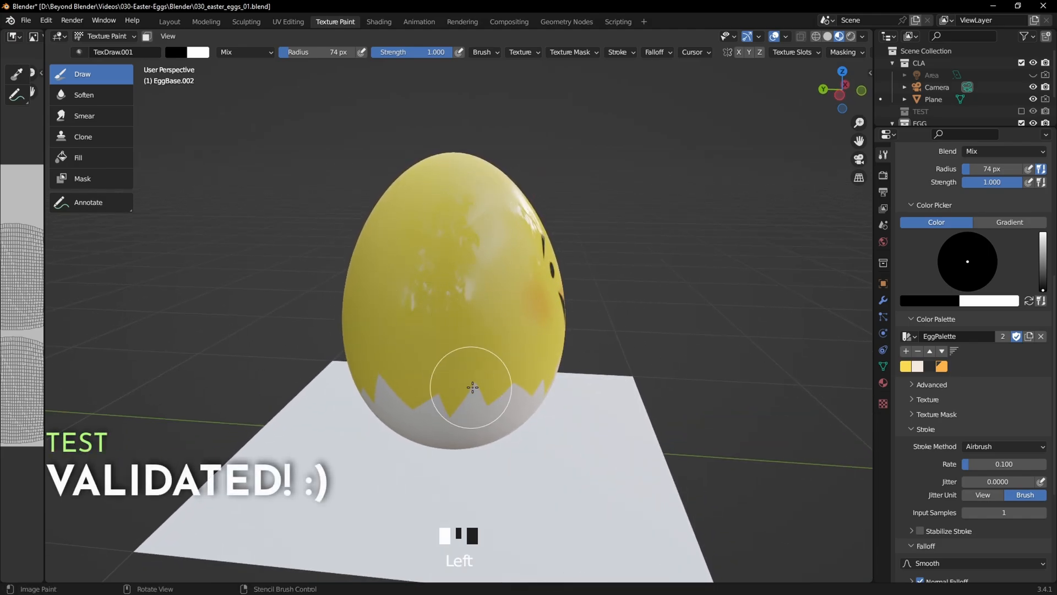
mouse_move(453, 379)
middle_mouse_down()
mouse_move(538, 319)
mouse_move(453, 361)
mouse_move(367, 323)
mouse_move(439, 338)
mouse_move(493, 395)
middle_mouse_up()
key("ctrl+z")
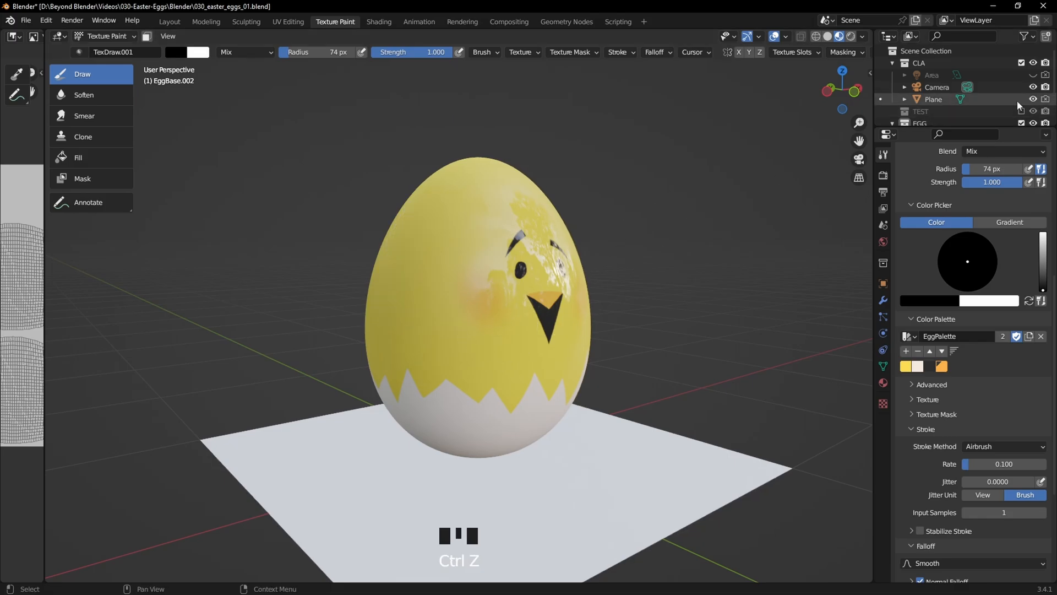
Step: Hide the Plane, return the viewport to solid shading and undo the remaining black test strokes
left_click(1033, 99)
mouse_move(613, 297)
middle_mouse_down()
mouse_move(545, 307)
mouse_move(488, 278)
mouse_move(444, 278)
mouse_move(567, 309)
mouse_move(411, 370)
middle_mouse_up()
left_click(828, 36)
key("ctrl+z")
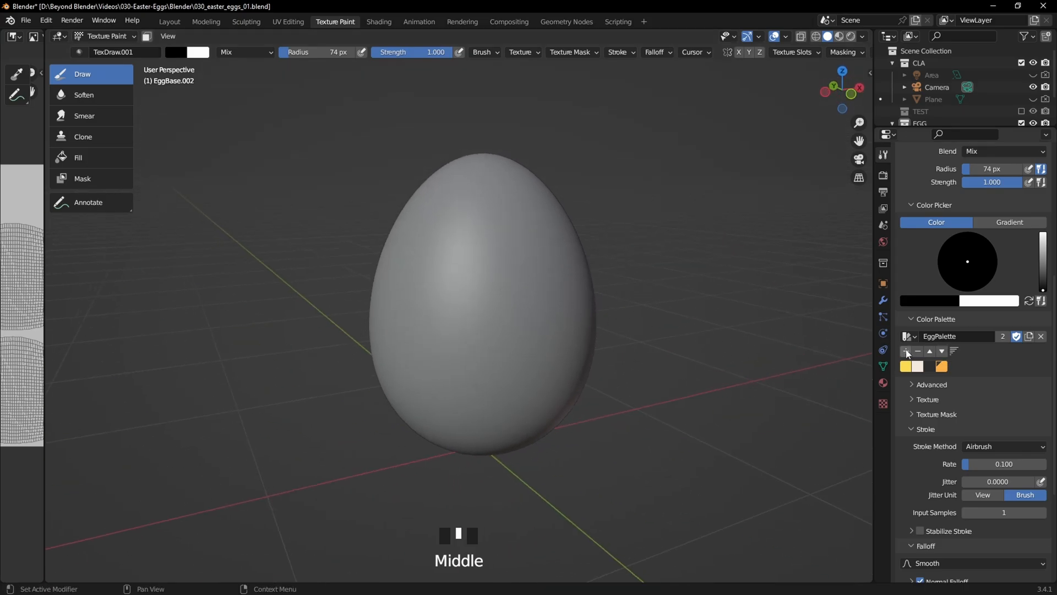
Step: Give the brush a Voronoi texture with Stencil mapping and show that texture's own settings
left_click(521, 53)
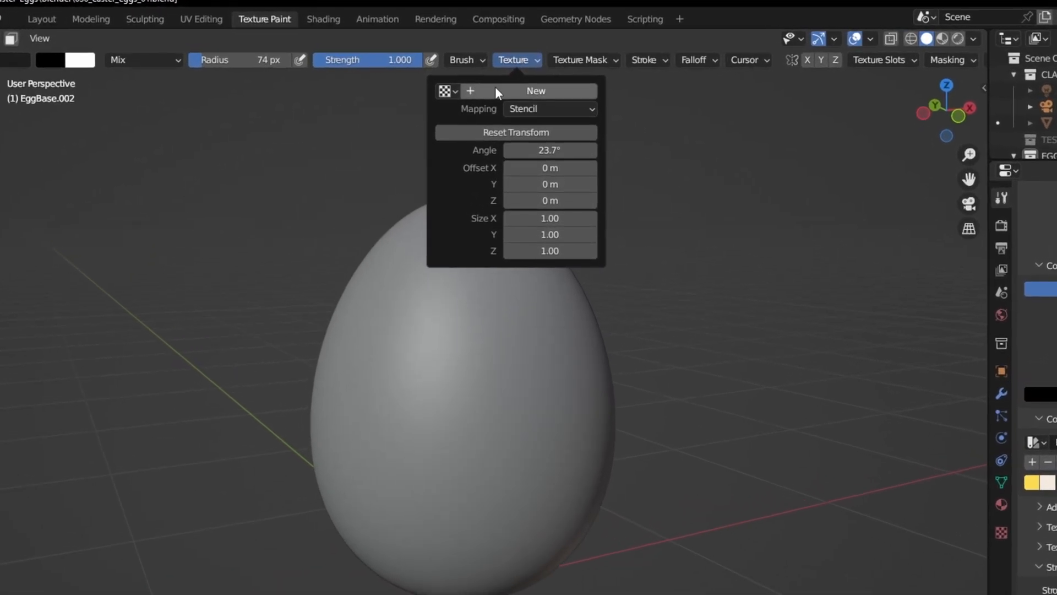
left_click(520, 109)
left_click(546, 107)
left_click(448, 90)
left_click(448, 89)
left_click(536, 91)
left_click(533, 90)
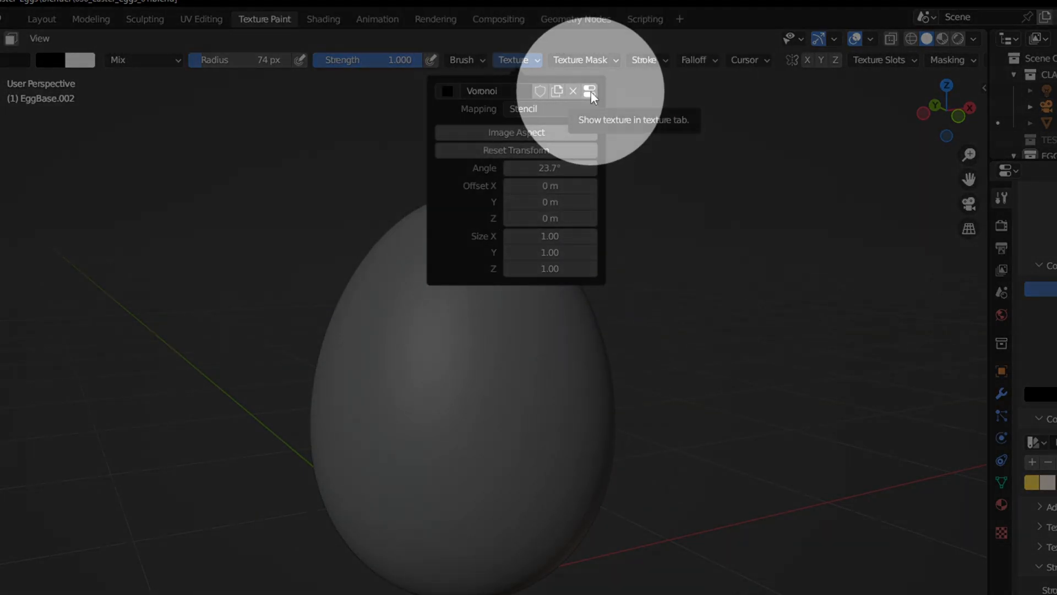
left_click(590, 91)
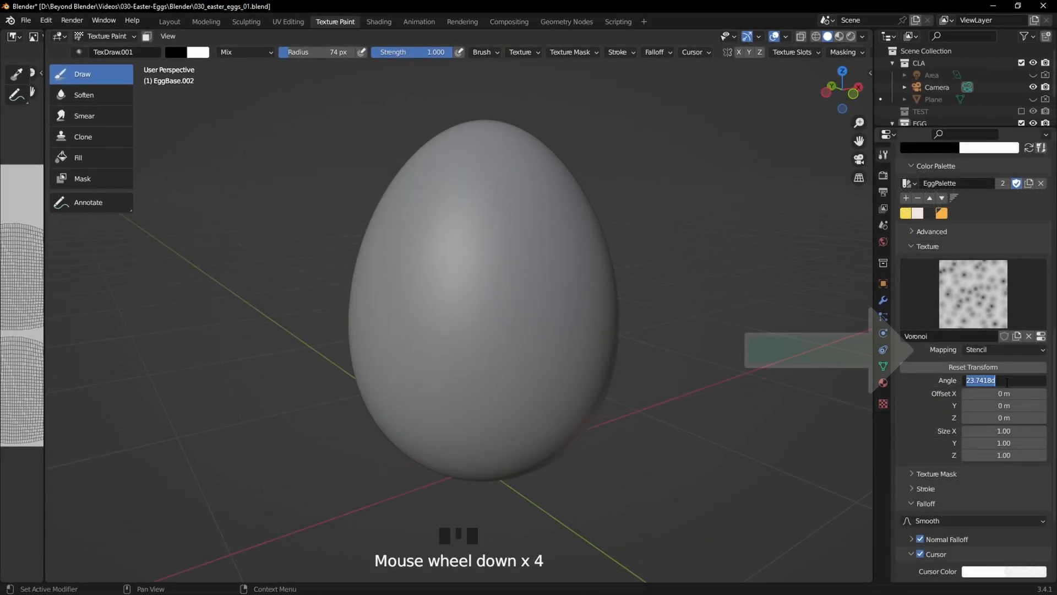
Step: Set the Voronoi stencil's angle to 0°, reposition it over the egg and rotate it freehand to about 342°
type("0")
key("Return")
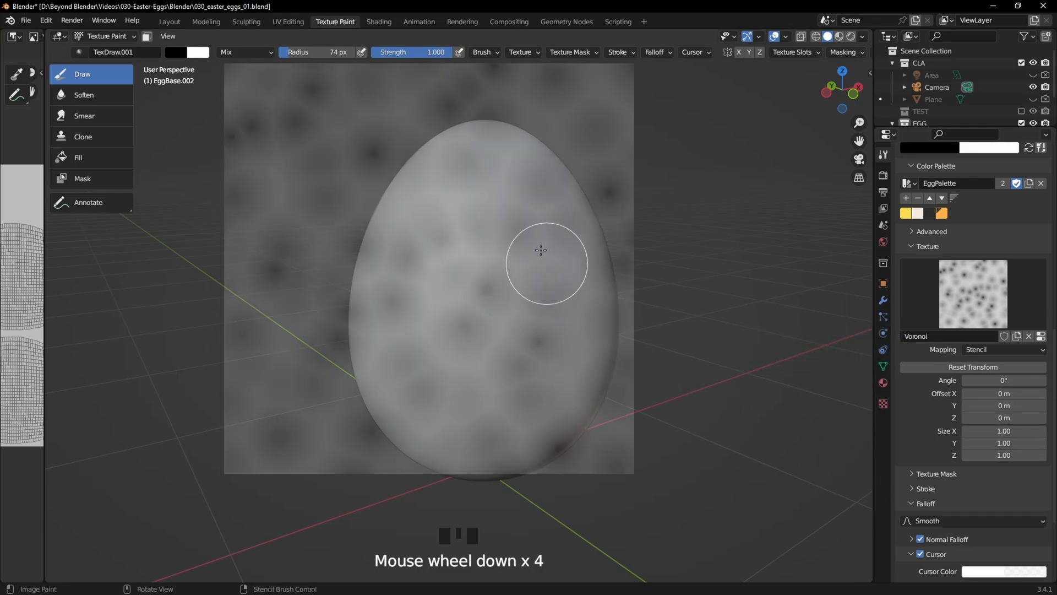
mouse_move(538, 255)
right_mouse_down()
mouse_move(597, 319)
mouse_move(531, 276)
mouse_move(537, 258)
right_mouse_up()
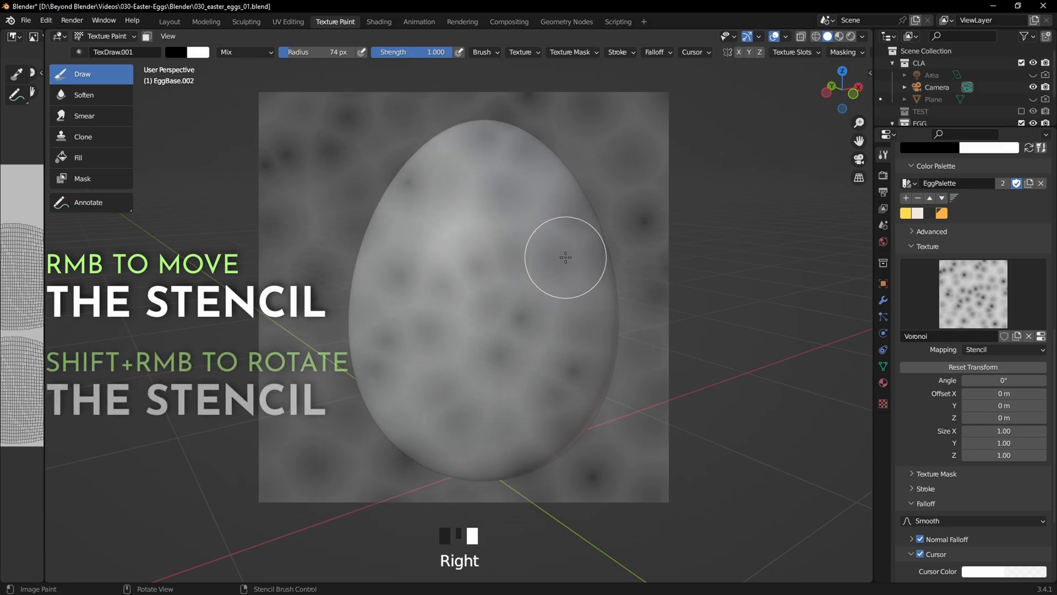
mouse_move(637, 288)
right_mouse_down("shift")
mouse_move(682, 283)
mouse_move(656, 288)
right_mouse_up("shift")
right_click_drag(767, 331, 717, 429, "ctrl")
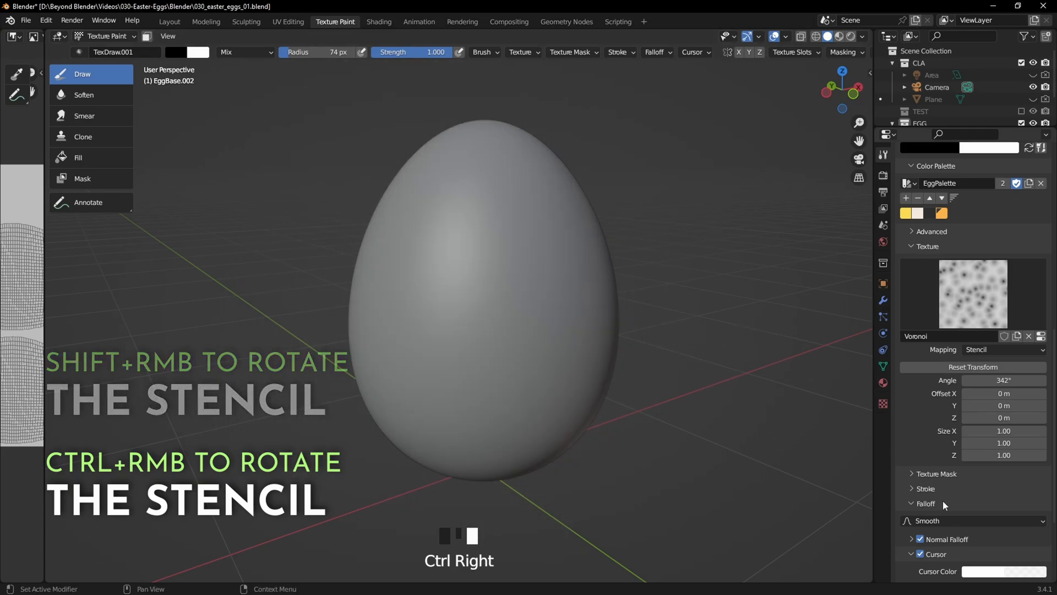
Step: Set the brush texture's stencil angle to 360°
left_click(1027, 380)
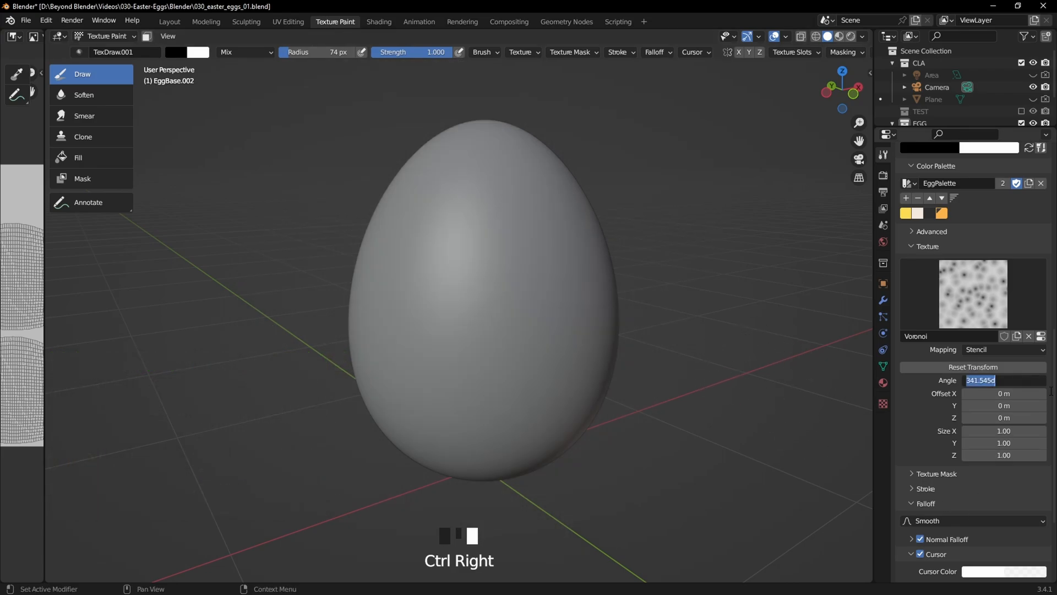
type("360")
key("Return")
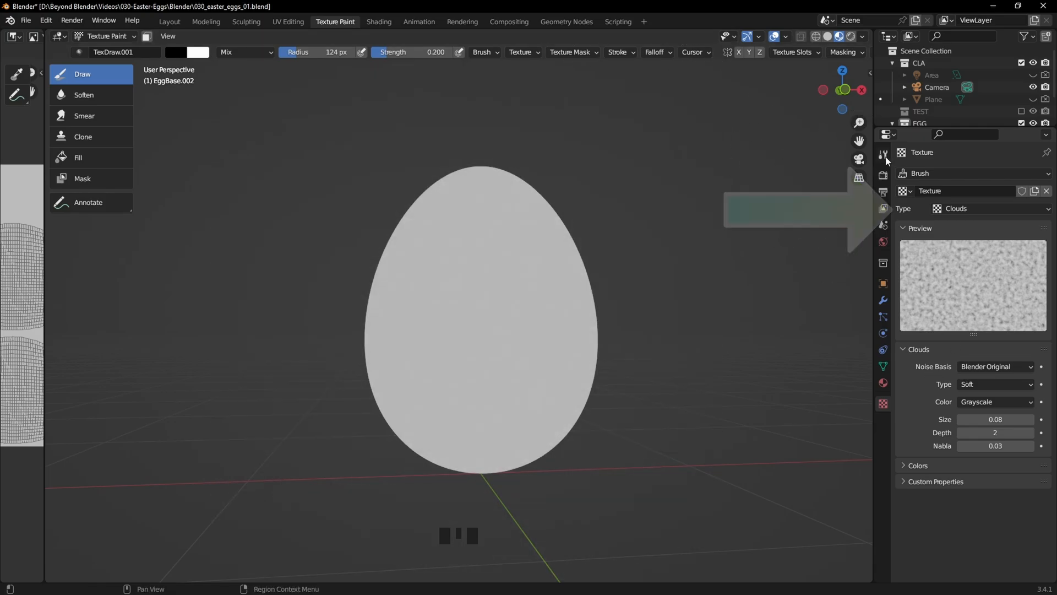
Step: Return to the brush settings and swap the black primary and white secondary colours
left_click(885, 156)
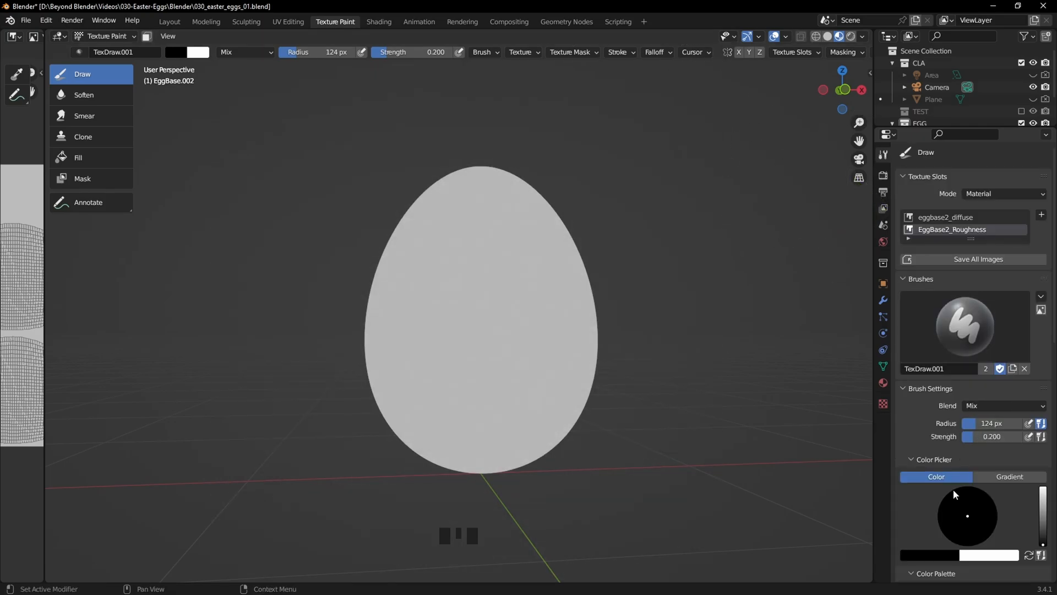
scroll(926, 482, "down", 4)
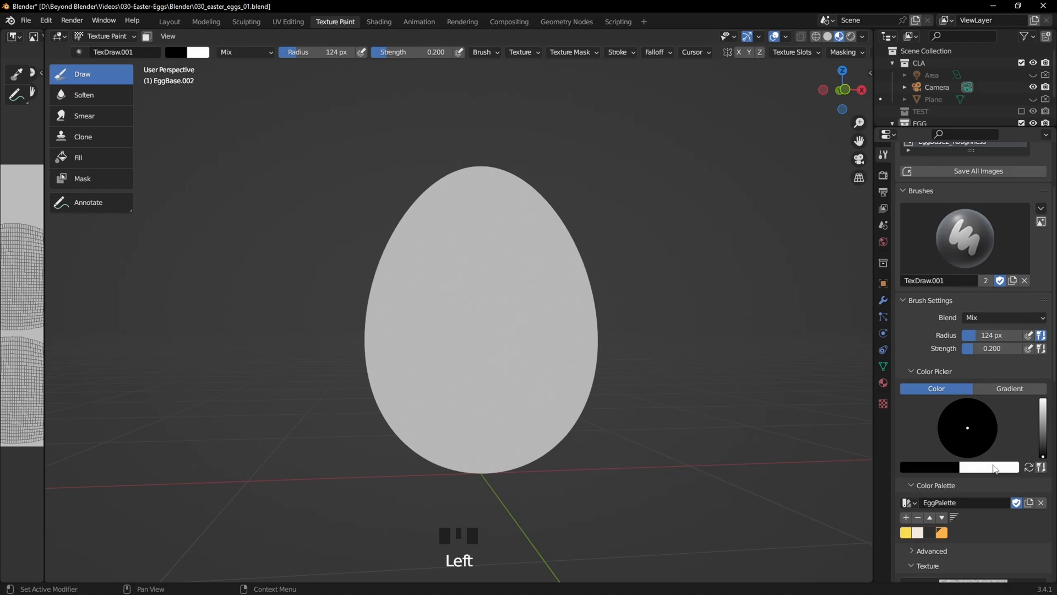
left_click(991, 467)
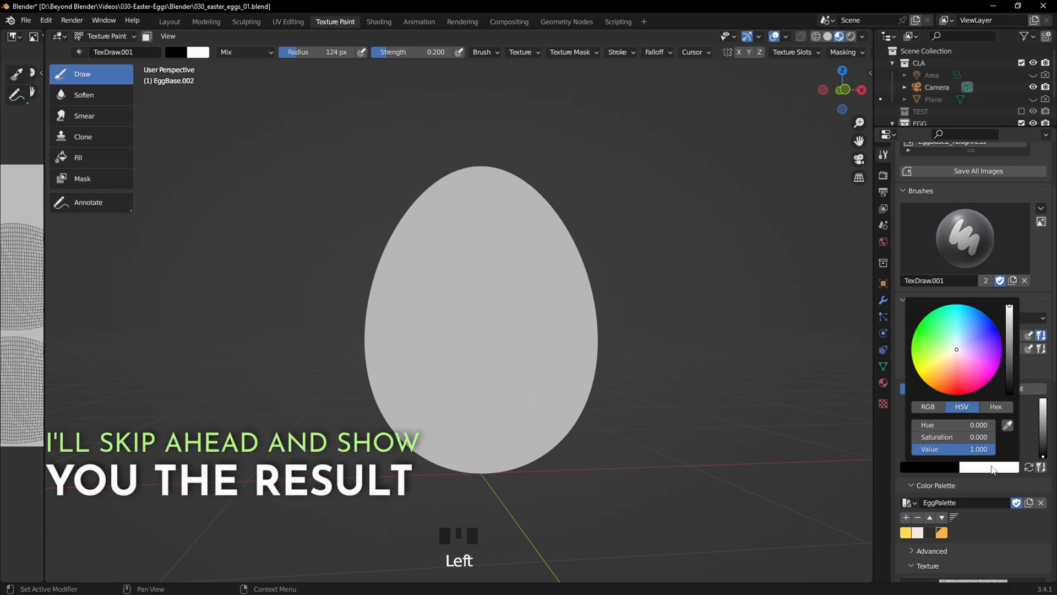
left_click(1029, 468)
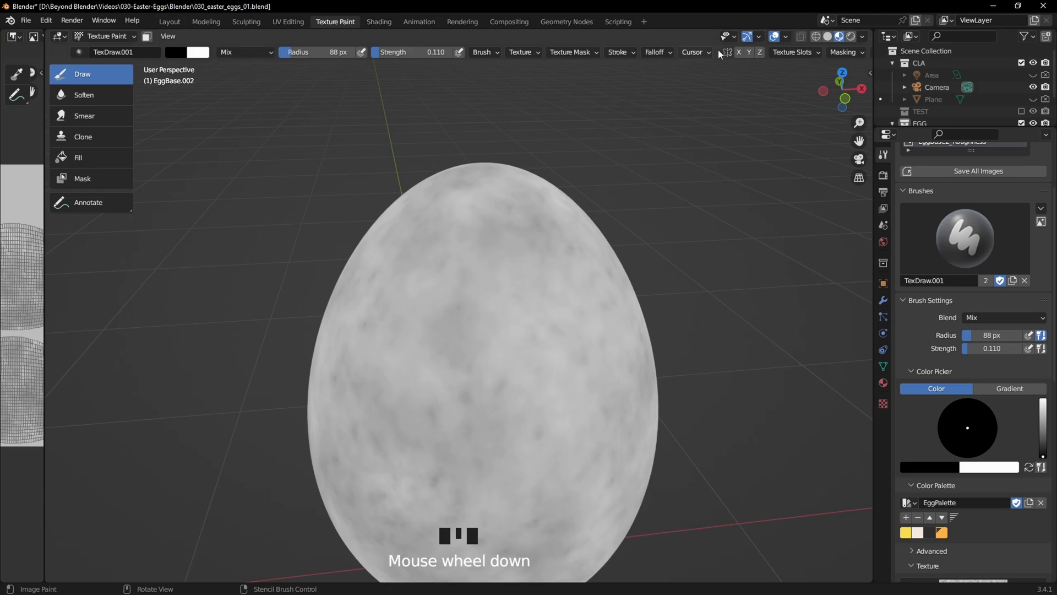
Step: Save all painted texture images and switch to the Layout workspace
left_click(807, 53)
left_click(787, 144)
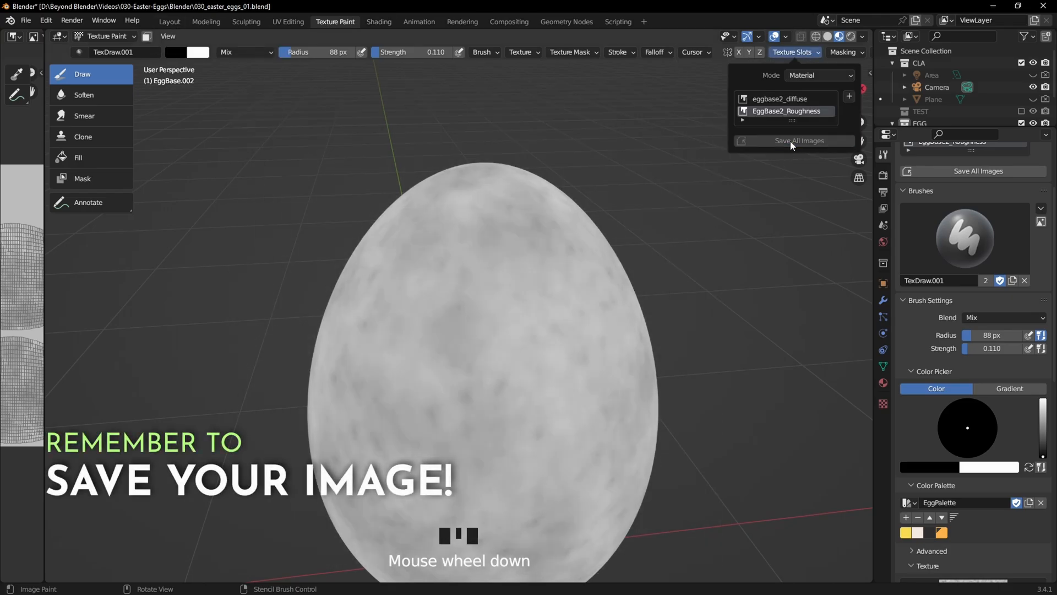
left_click(169, 23)
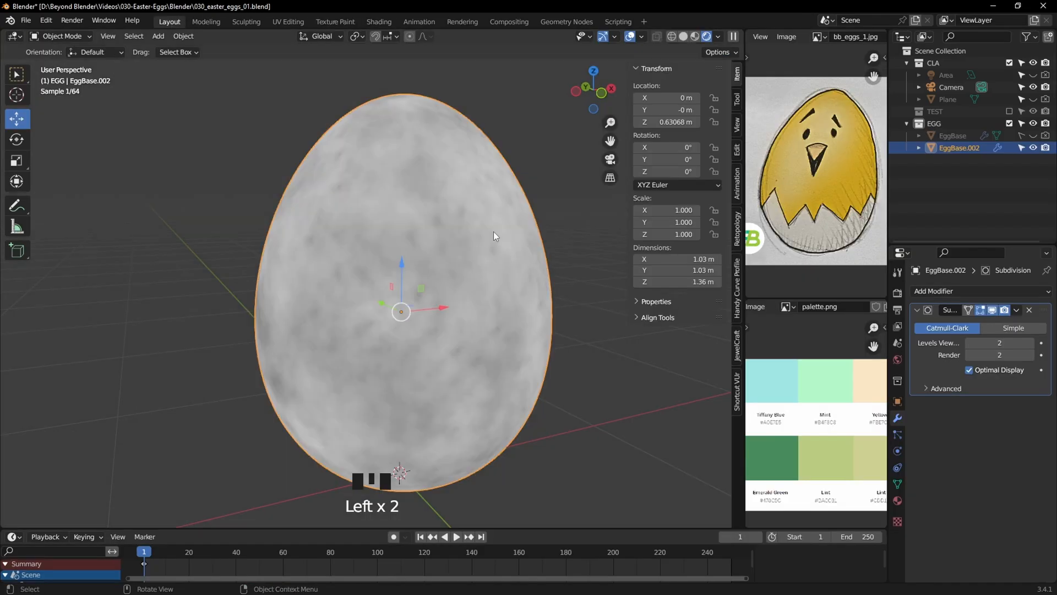
Step: In the Shading workspace, insert a ColorRamp node between the EggBase2_Roughness texture and the Principled BSDF's Roughness input
left_click(378, 22)
left_click(594, 310, "ctrl+shift")
key("shift+a")
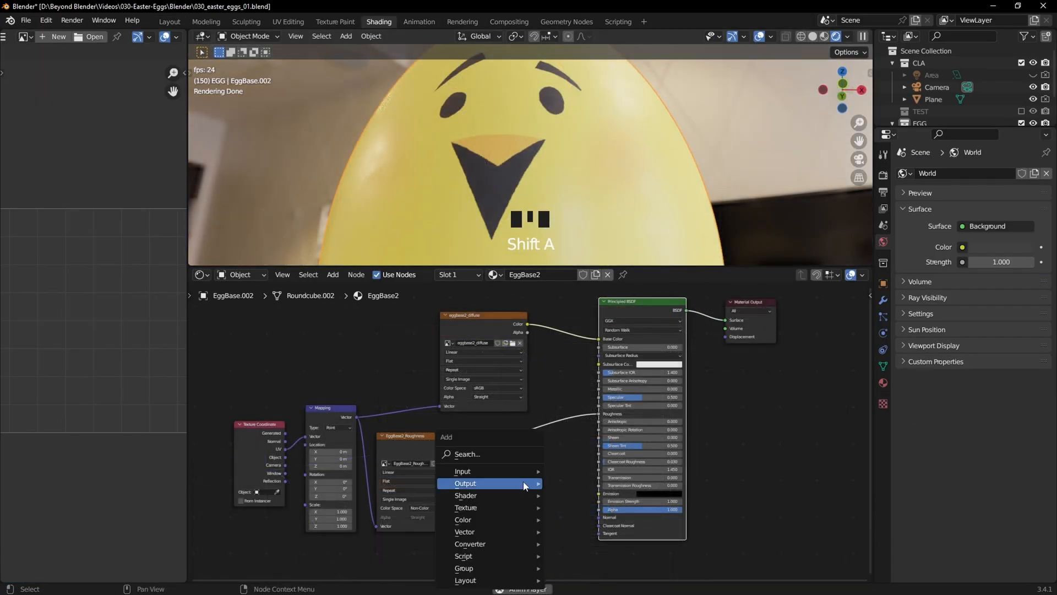
mouse_move(558, 543)
left_click(584, 412)
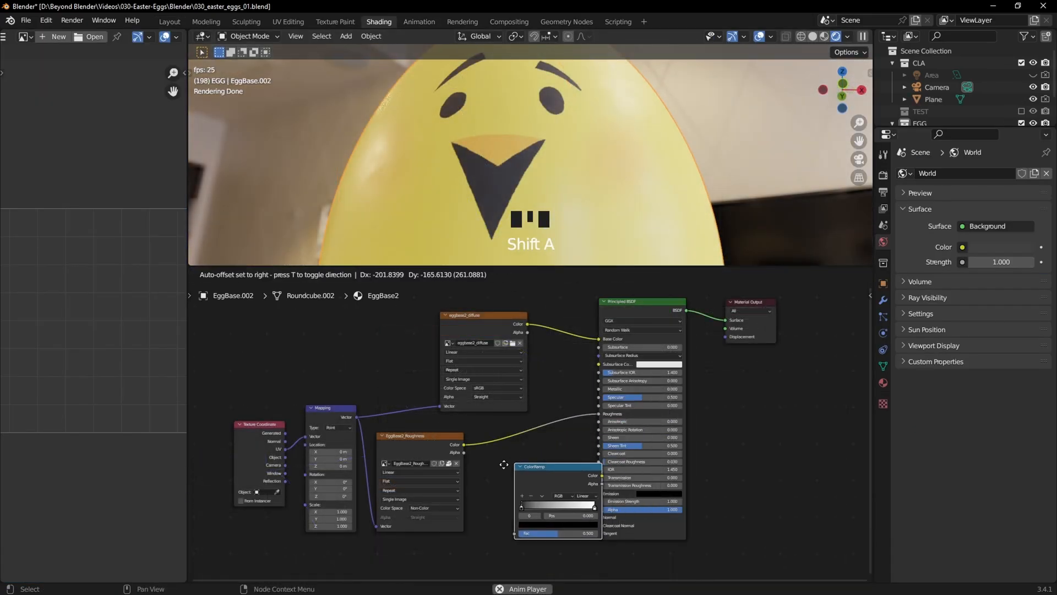
left_click(483, 422)
Step: Preview the ColorRamp on the egg, move its black stop to about 0.274, and restore the Principled BSDF output
left_click(534, 425, "ctrl+shift")
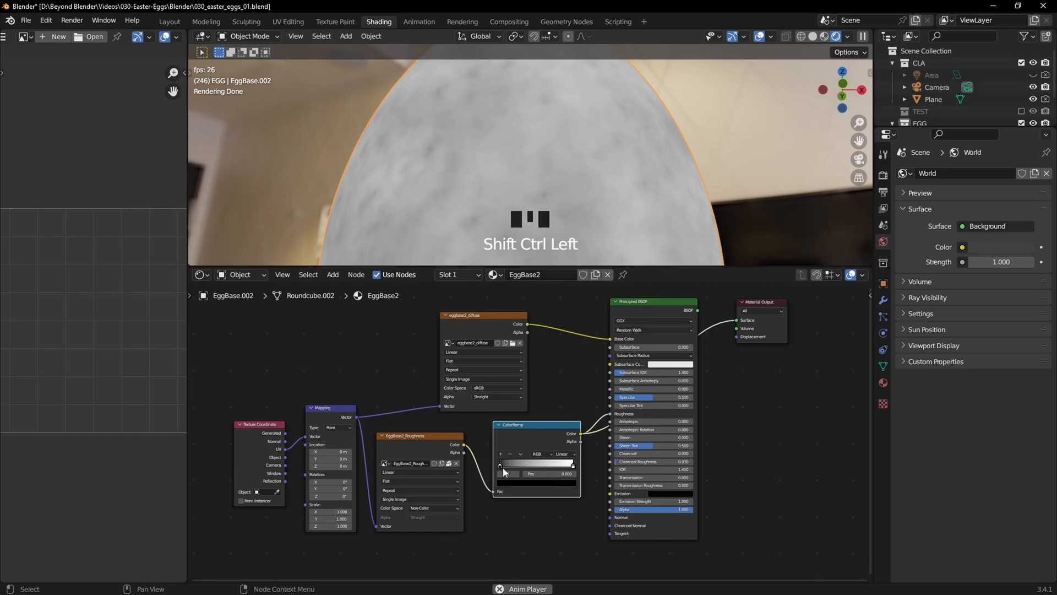
left_click_drag(503, 468, 520, 465)
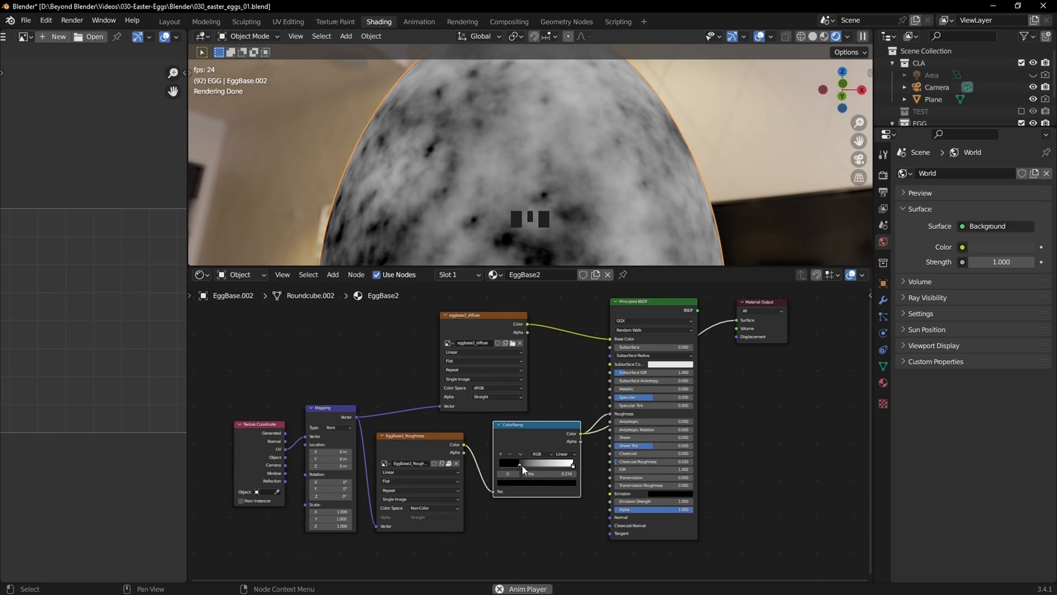
left_click(676, 303, "ctrl+shift")
middle_click_drag(612, 215, 545, 210)
scroll(545, 193, "down", 3)
Step: Lighten the ColorRamp's black stop to a dark grey with a value of about 0.045
scroll(531, 435, "up", 6)
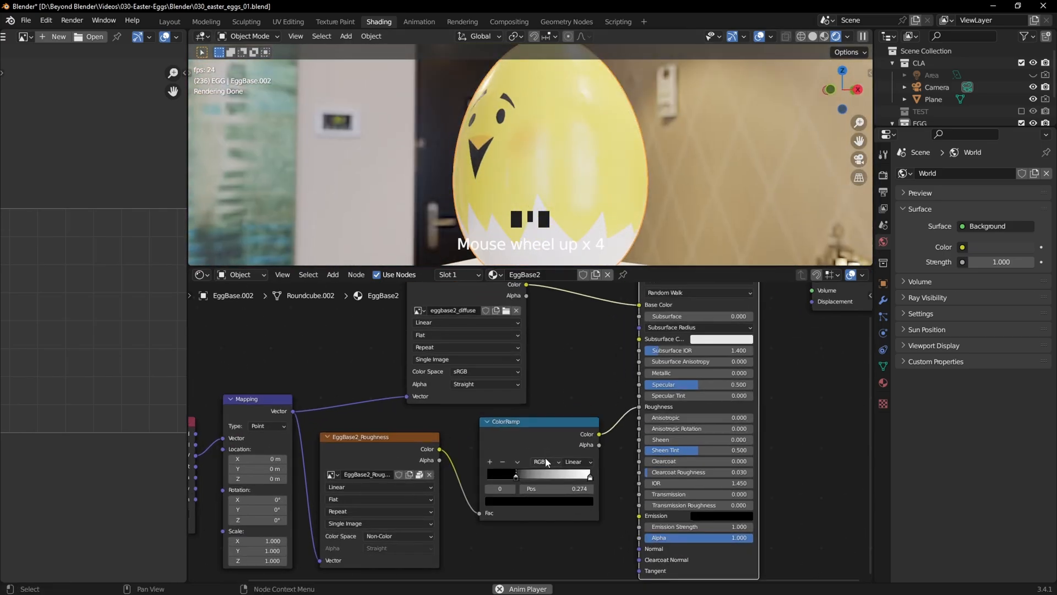
left_click(523, 513)
left_click(527, 514)
left_click_drag(576, 428, 578, 410)
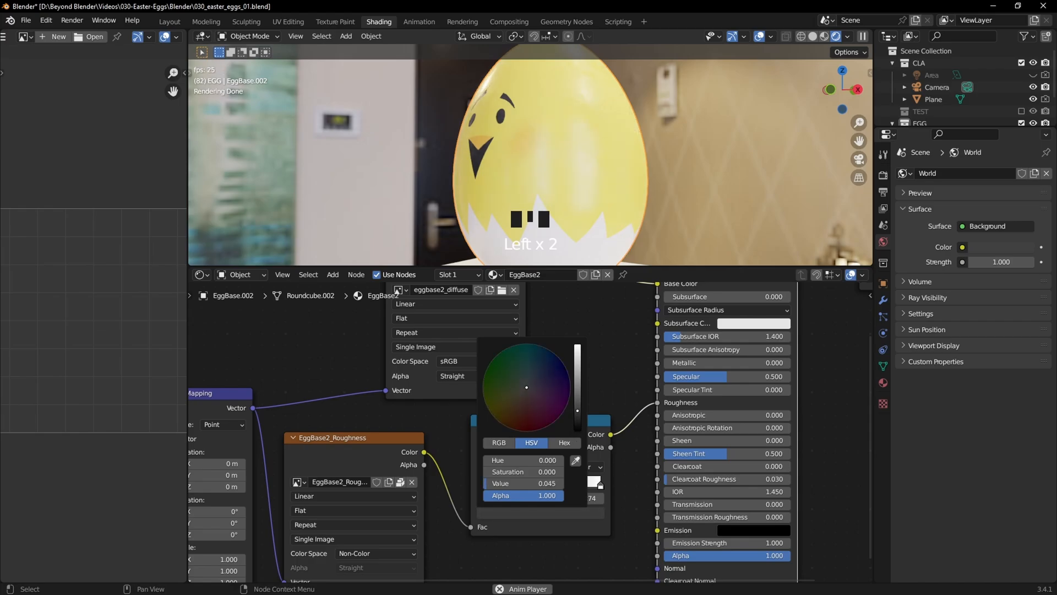
Step: Preview the ColorRamp on the egg, move its white stop to about 0.946 and darken it to light grey
left_click(599, 455, "ctrl+shift")
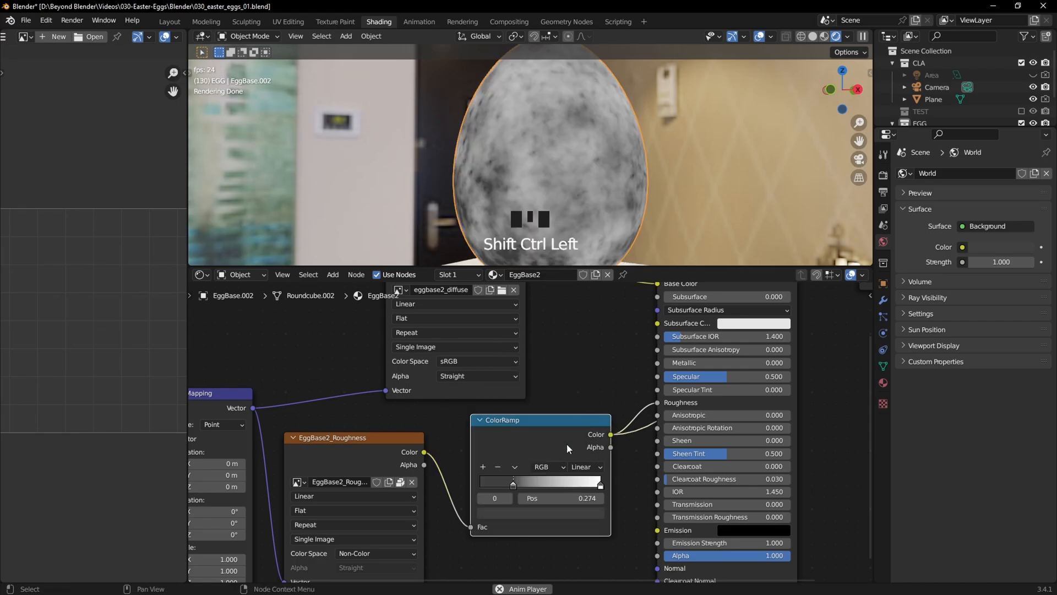
left_click_drag(600, 486, 593, 487)
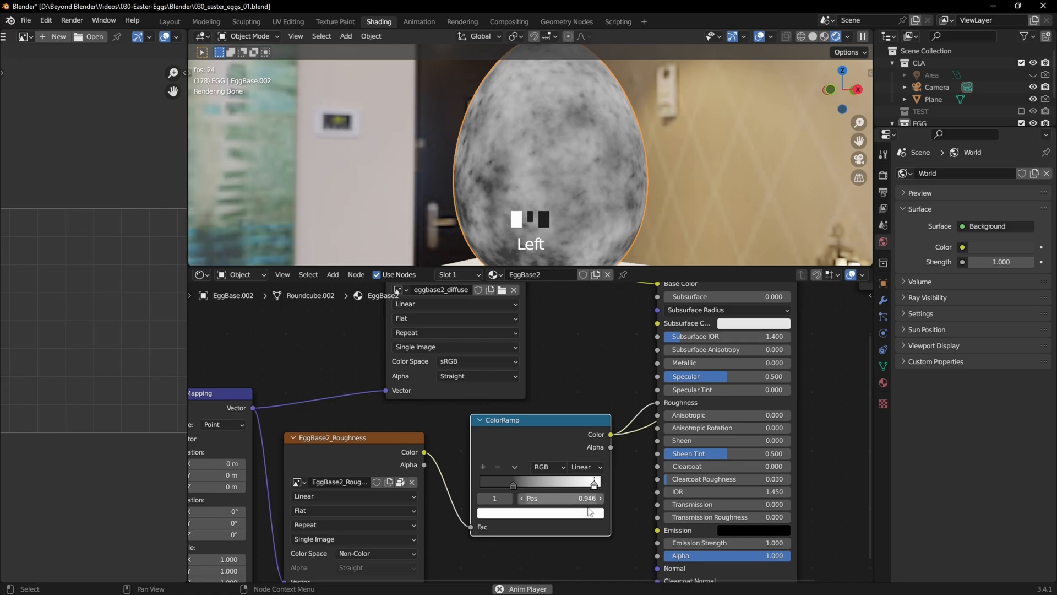
left_click(586, 511)
left_click_drag(578, 349, 578, 353)
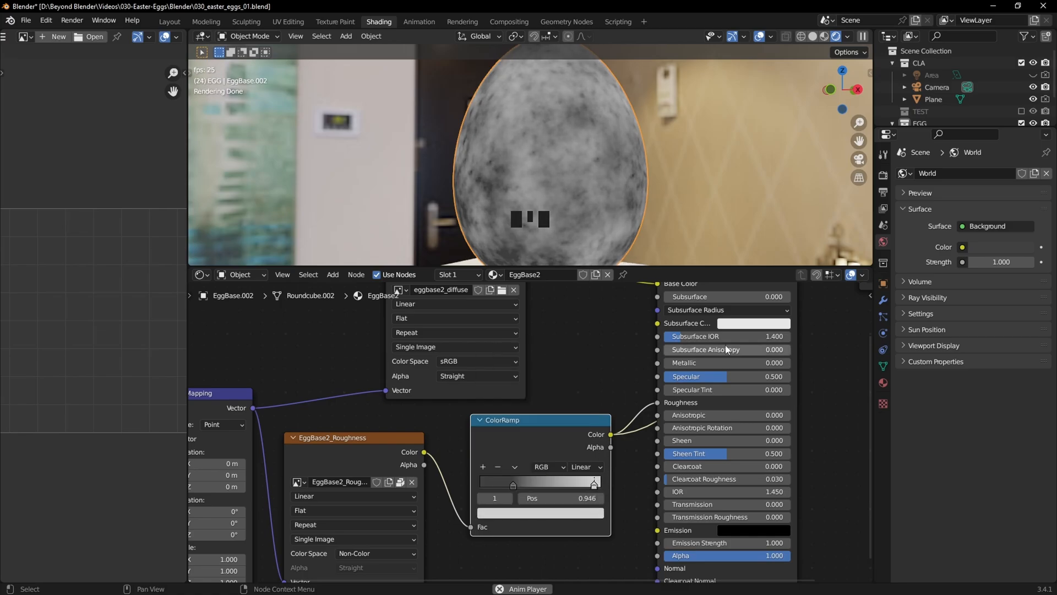
Step: Restore the Principled BSDF output and inspect the egg's glossiness from other sides
middle_click_drag(675, 175, 686, 189)
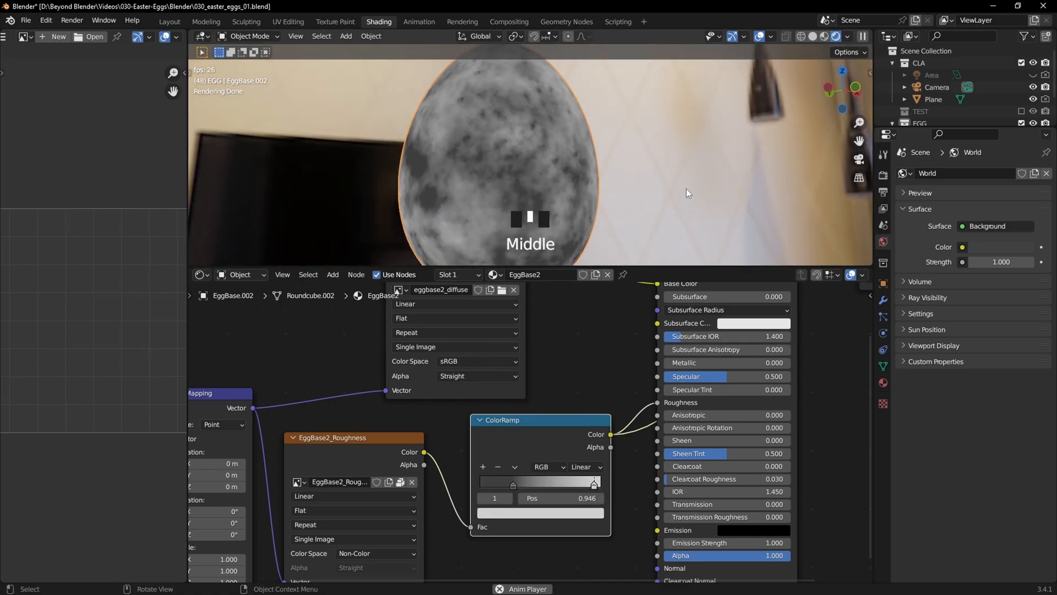
left_click(771, 567, "ctrl+shift")
middle_click_drag(529, 159, 650, 210)
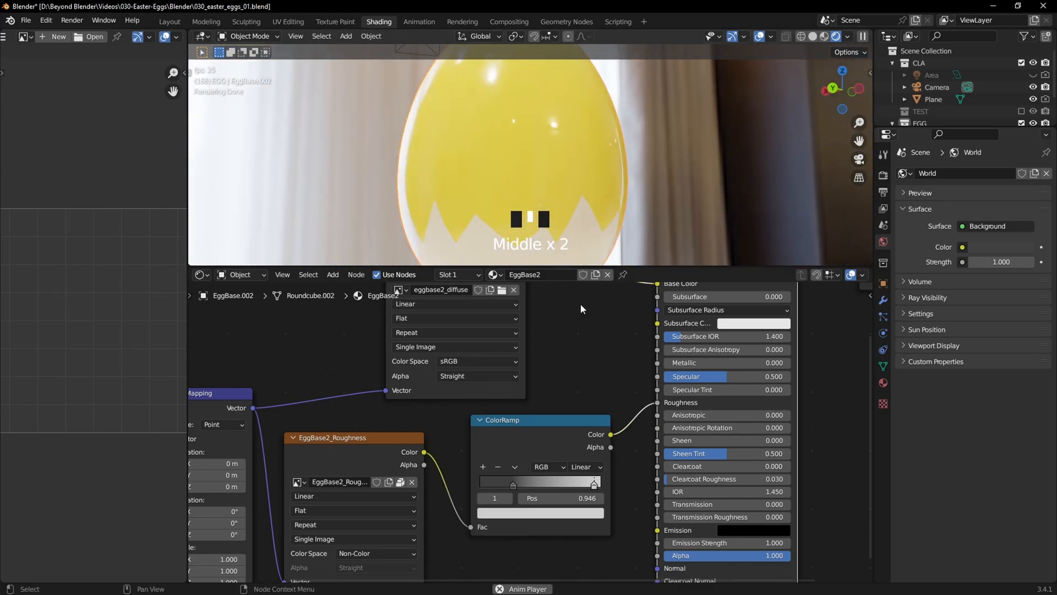
Step: Lighten the ColorRamp's dark stop to a brighter grey and check the egg's gloss from another side
left_click(513, 485)
left_click(533, 514)
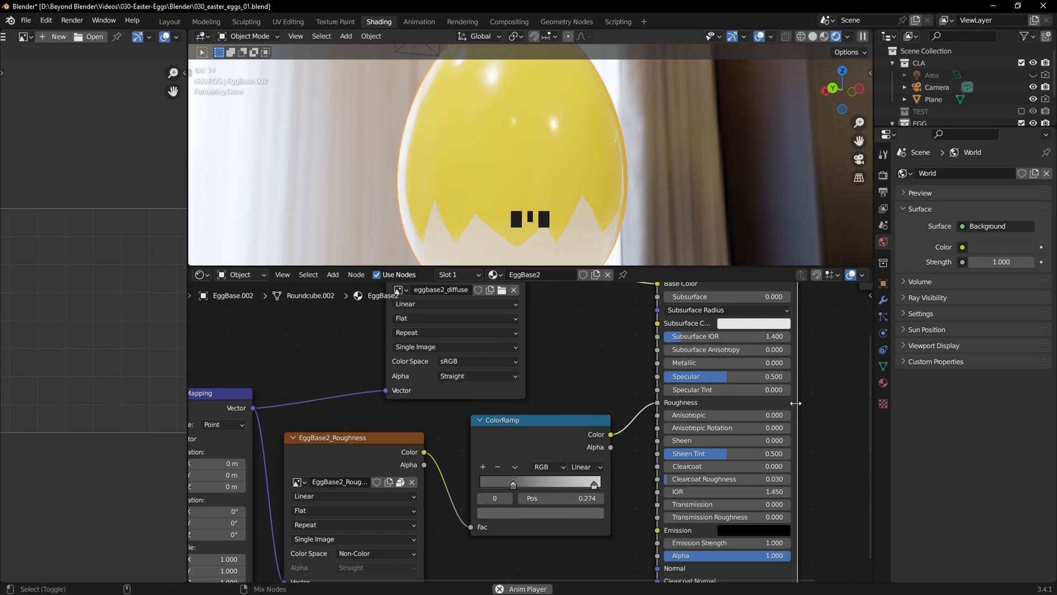
middle_click_drag(603, 152, 583, 186)
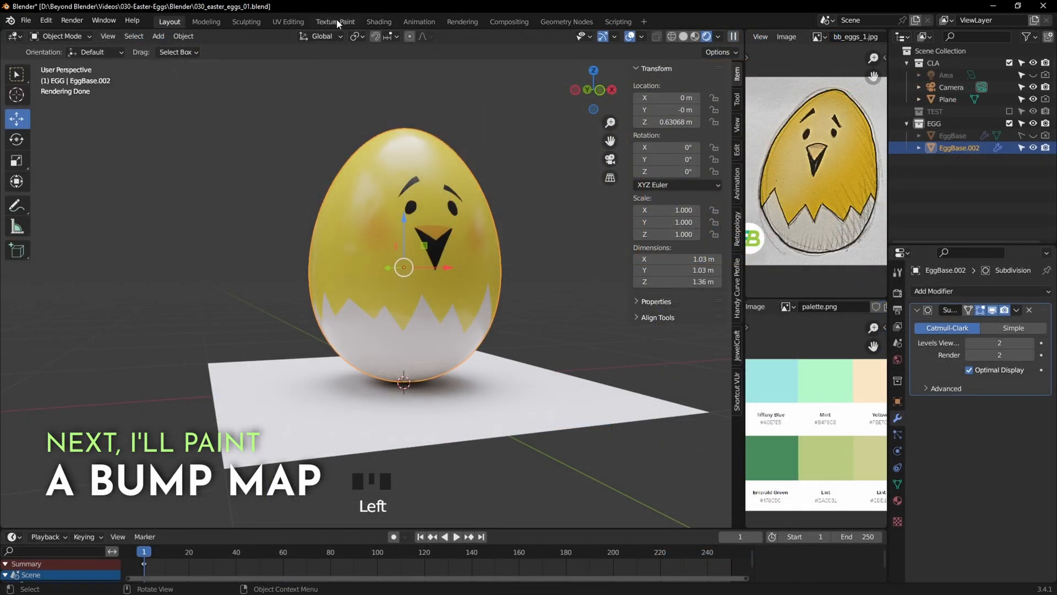
Step: In the Texture Paint workspace, add a Bump paint slot named EggBase2_Bump to the egg's material
left_click(337, 24)
scroll(503, 303, "down", 2)
middle_click_drag(498, 317, 475, 273, "shift")
left_click(796, 52)
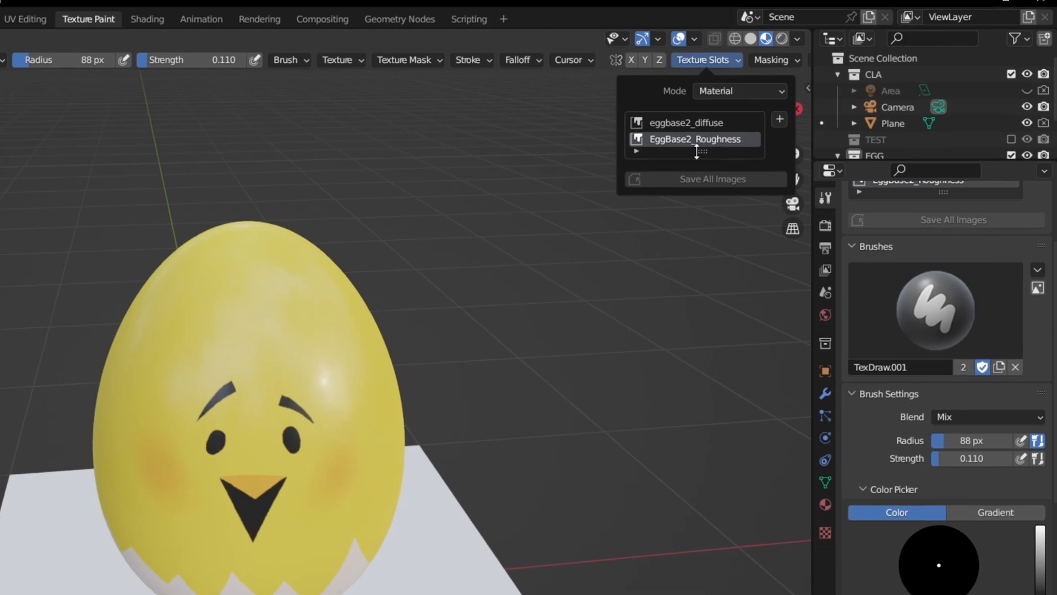
left_click(780, 119)
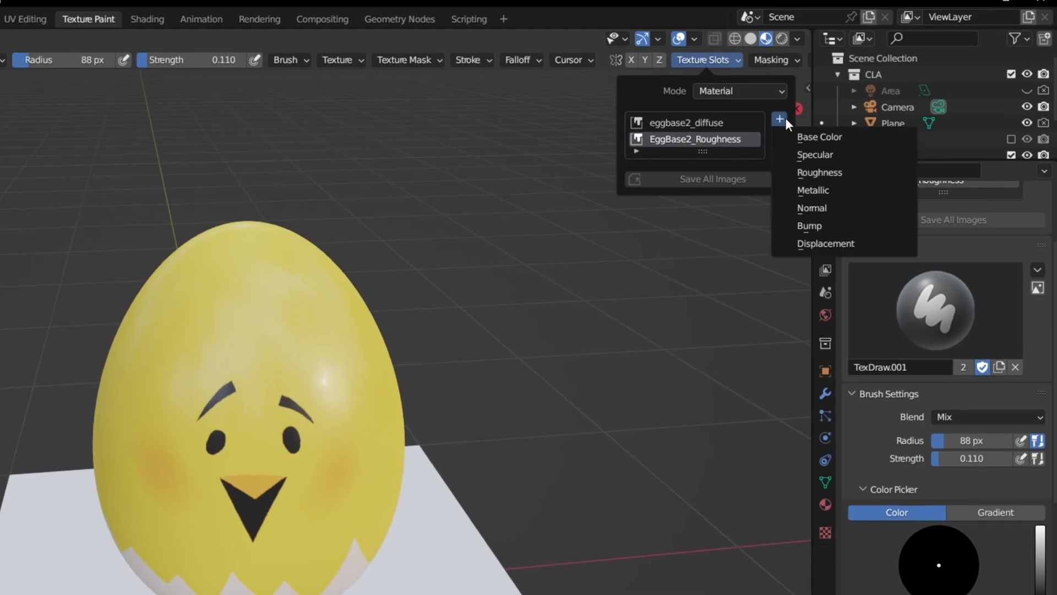
left_click(818, 227)
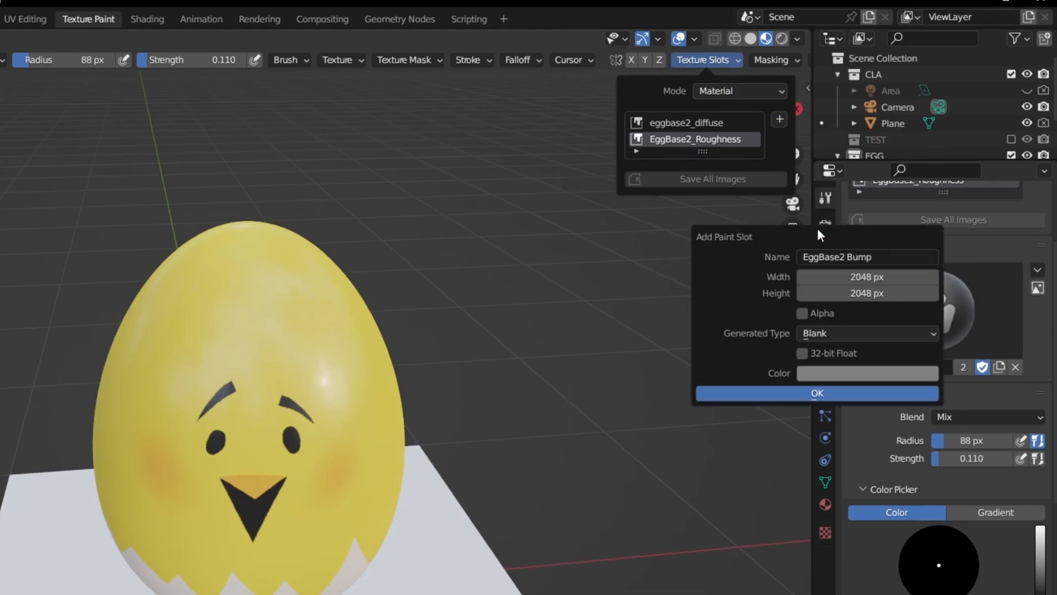
left_click(847, 258)
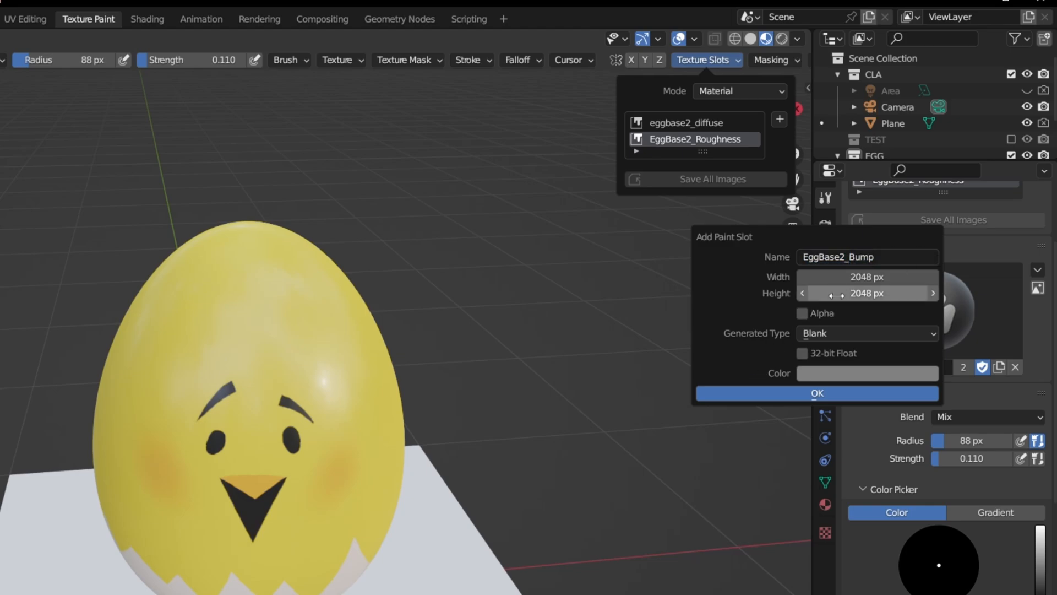
left_click(834, 372)
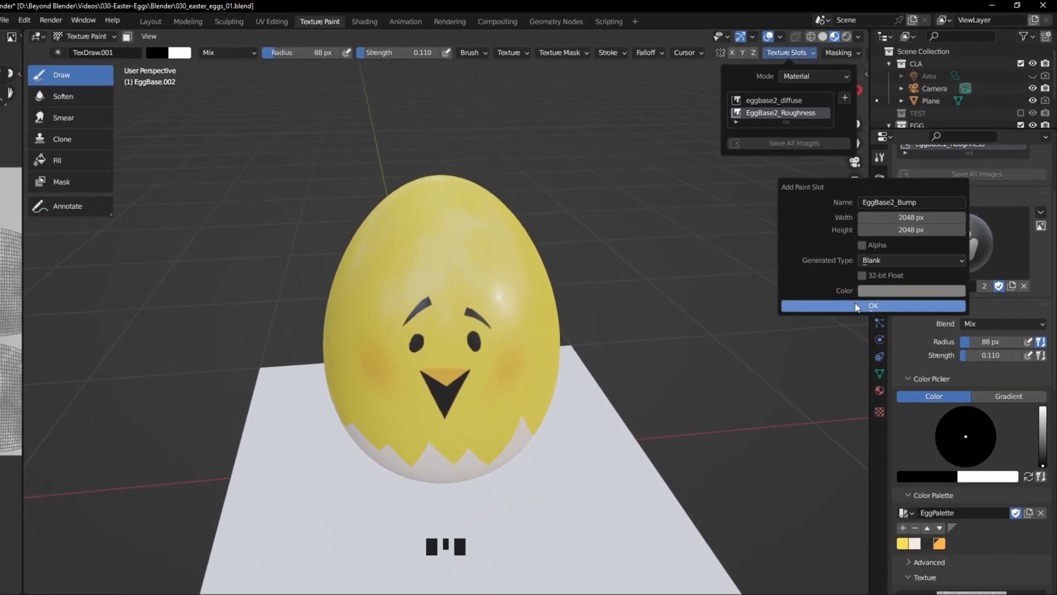
left_click(794, 392)
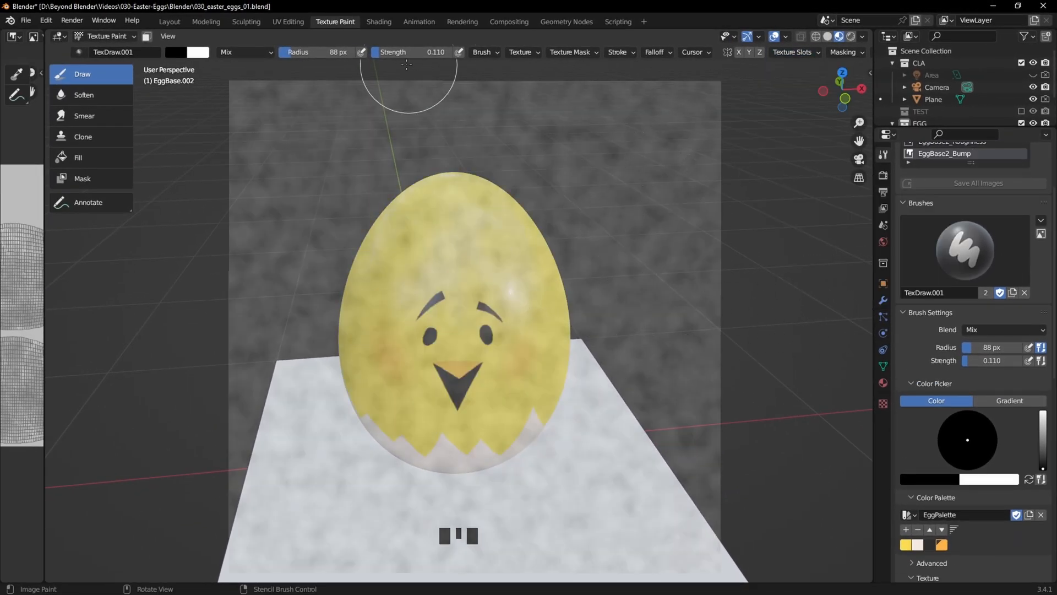
Step: In the Shading workspace, move the Bump node and the EggBase2_Bump image texture node clear of the roughness nodes
left_click(386, 22)
scroll(546, 407, "down", 2)
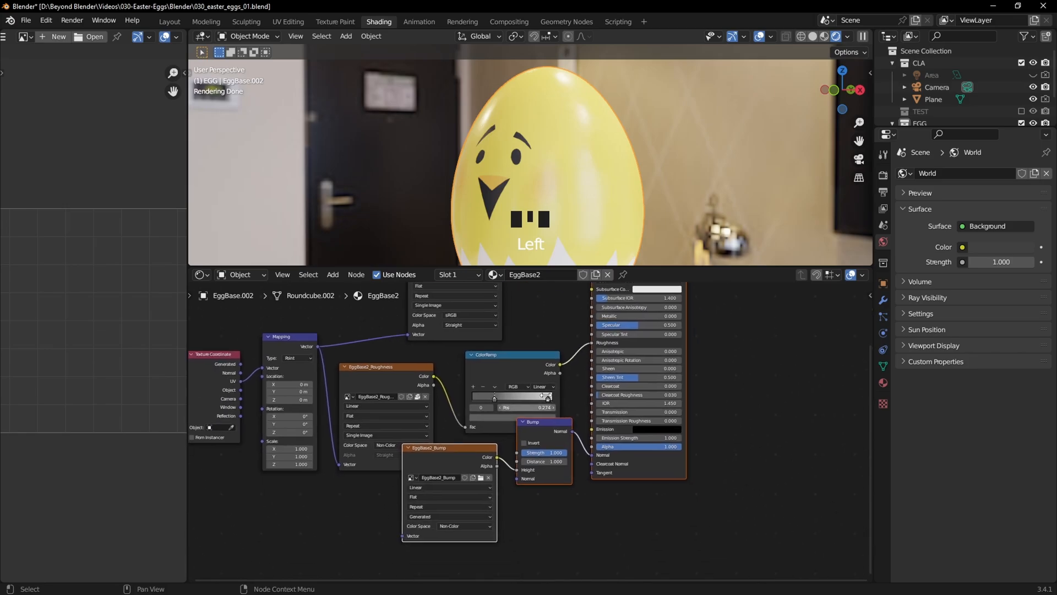
scroll(510, 315, "up", 5)
left_click_drag(511, 316, 518, 375)
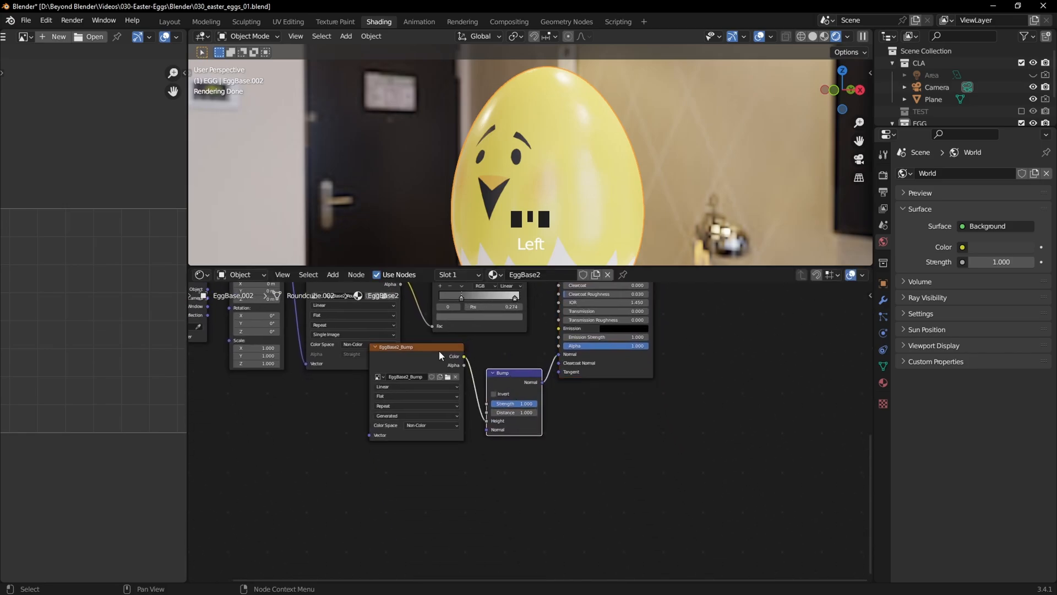
left_click_drag(442, 354, 440, 401)
middle_click_drag(385, 387, 434, 448)
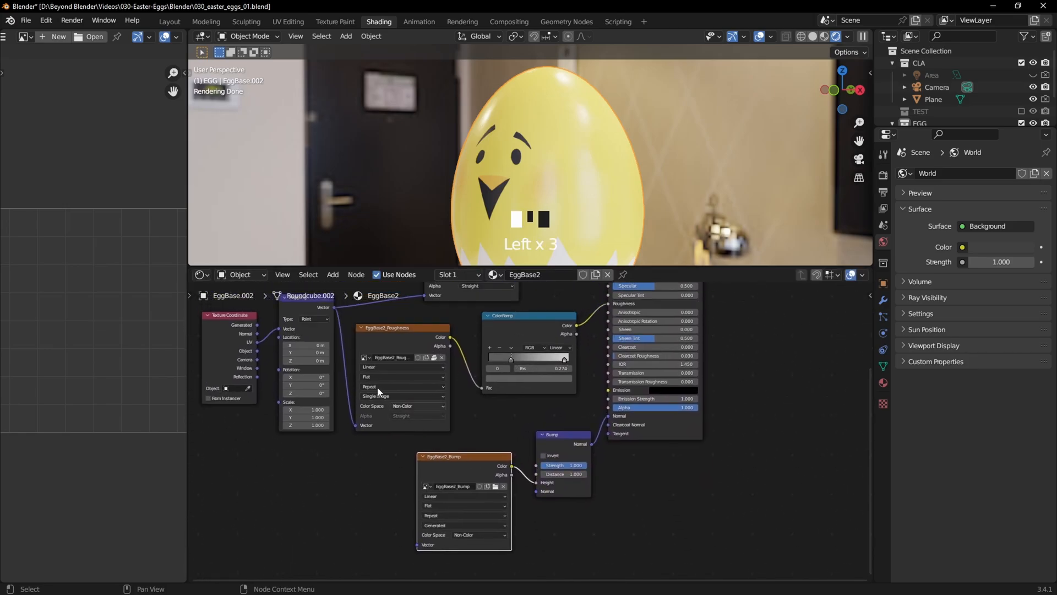
Step: Connect the Mapping node's Vector output to the EggBase2_Bump texture, tidy the bump nodes, and return to the Texture Paint workspace
left_click_drag(335, 308, 418, 544)
left_click_drag(460, 457, 456, 456)
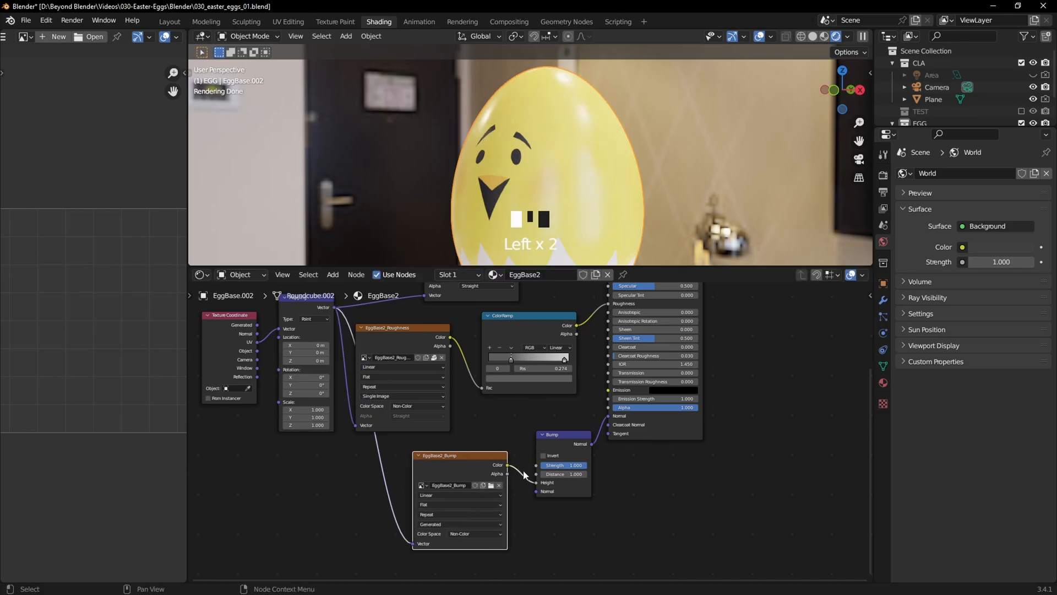
scroll(567, 435, "up", 2)
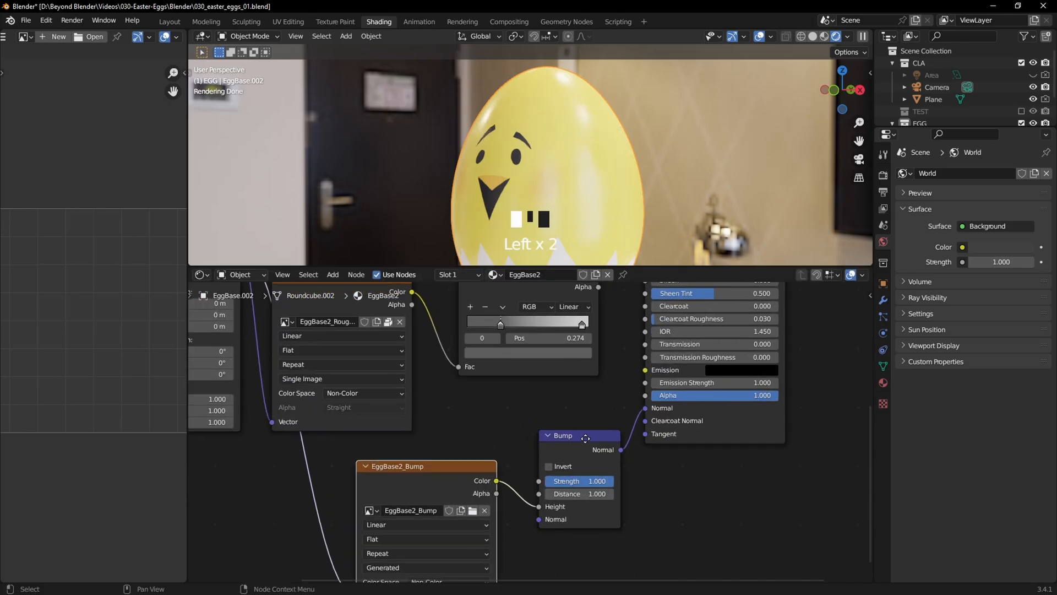
left_click_drag(585, 438, 570, 430)
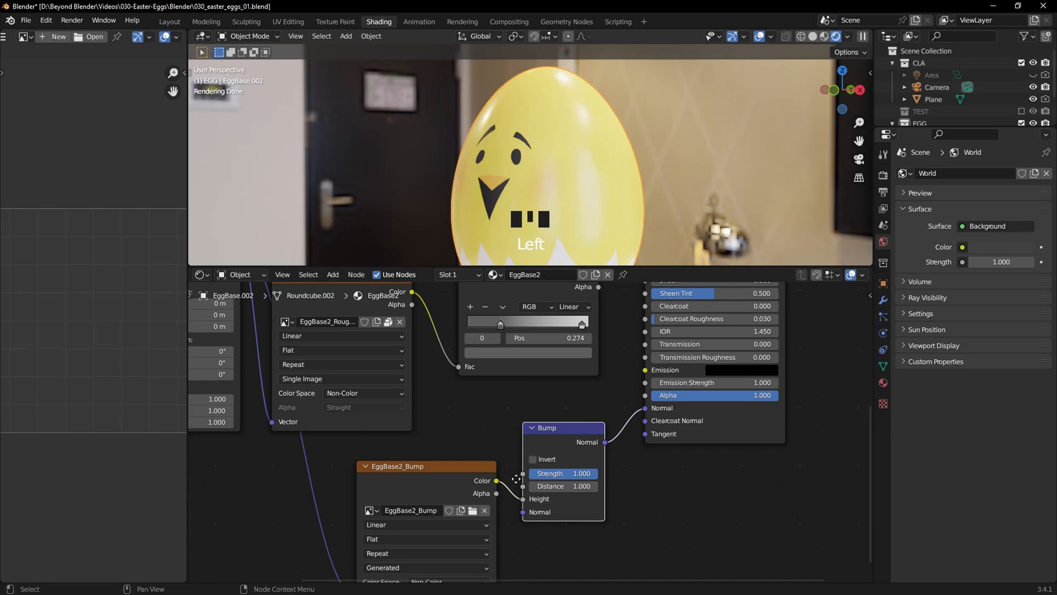
middle_click_drag(516, 479, 557, 433)
mouse_move(498, 419)
left_mouse_down()
mouse_move(495, 443)
mouse_move(484, 417)
left_mouse_up()
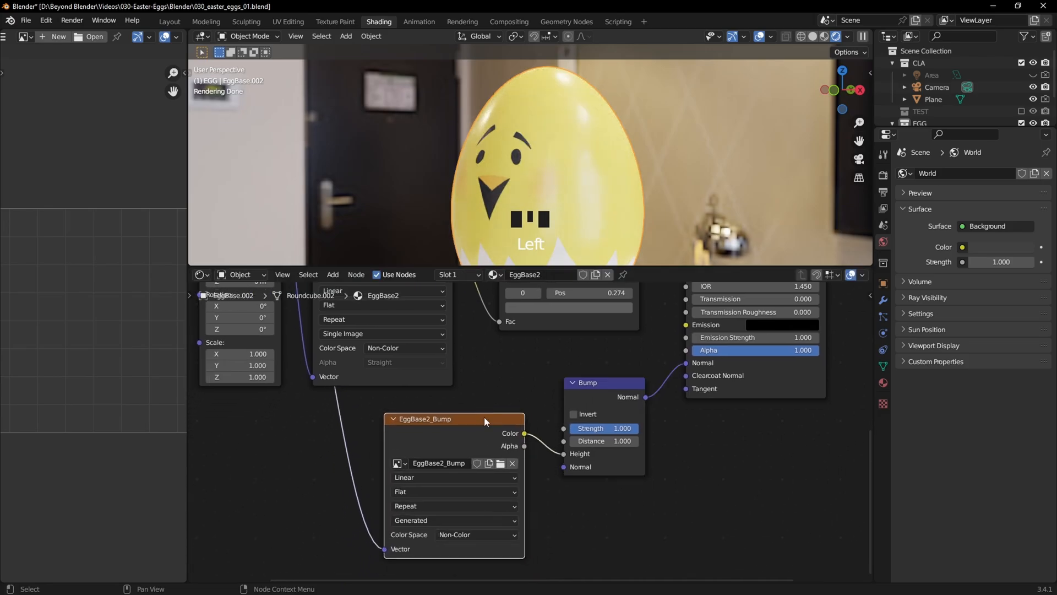
left_click(335, 22)
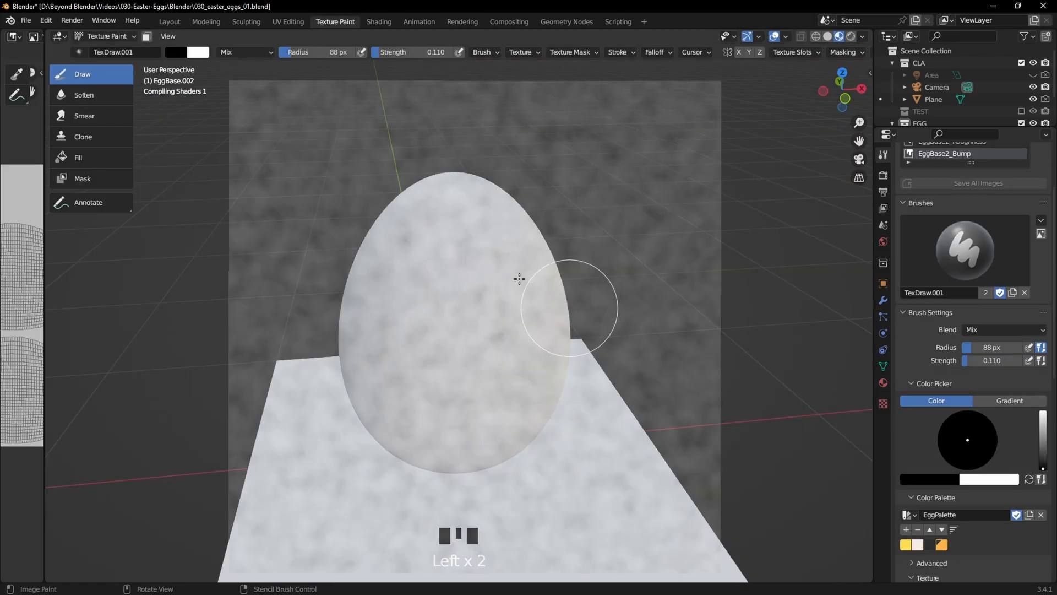
Step: Try a bump stroke across the egg with the current stencil brush, and undo it
mouse_move(517, 278)
middle_mouse_down()
mouse_move(513, 260)
mouse_move(538, 276)
middle_mouse_up()
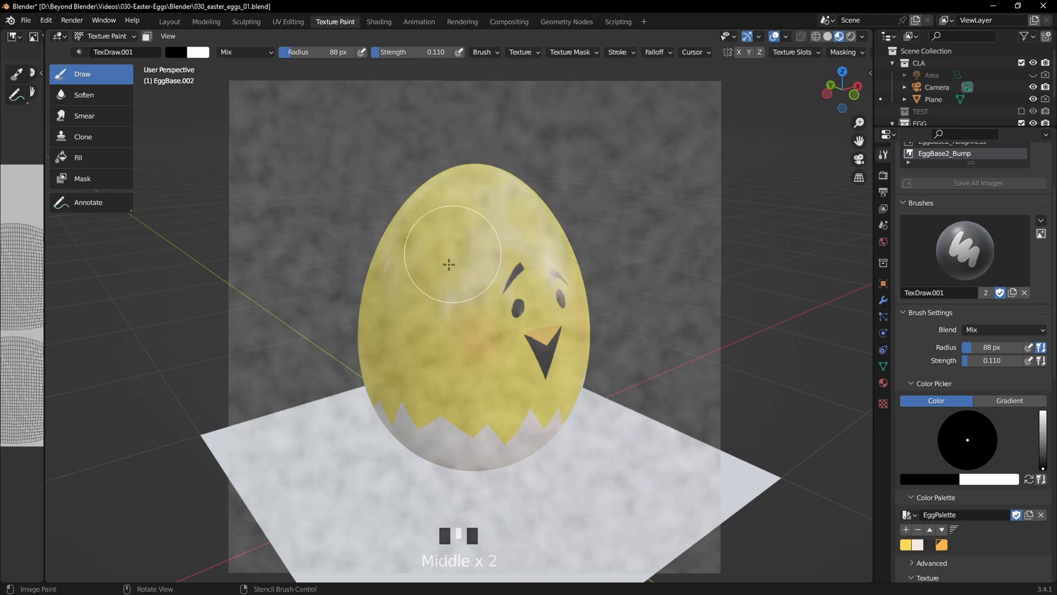
mouse_move(486, 237)
left_mouse_down()
mouse_move(441, 347)
mouse_move(531, 300)
mouse_move(660, 349)
left_mouse_up()
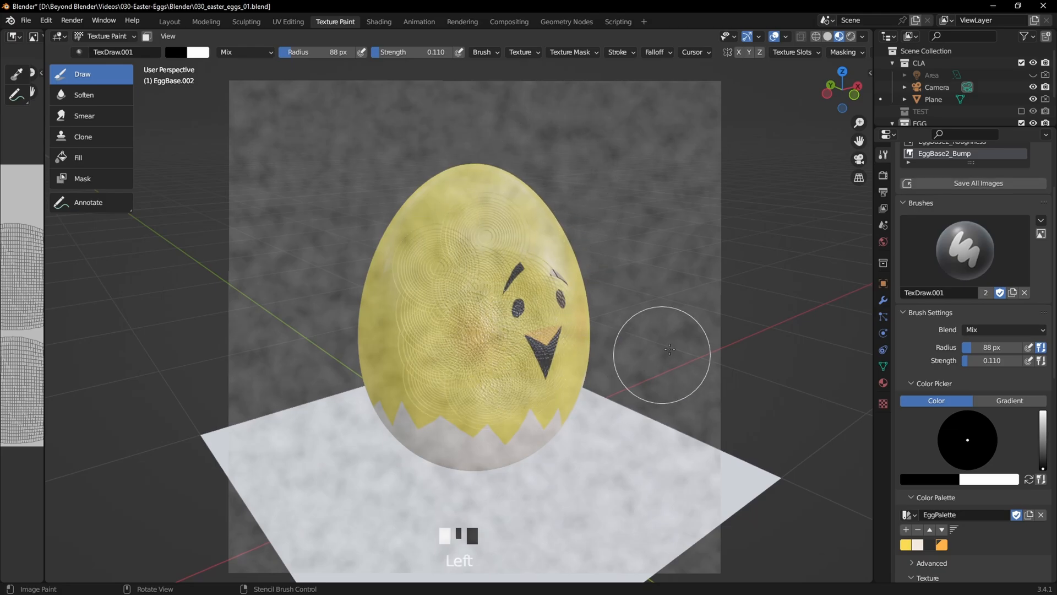
mouse_move(661, 350)
middle_mouse_down()
mouse_move(607, 348)
mouse_move(630, 334)
mouse_move(658, 353)
mouse_move(654, 327)
middle_mouse_up()
scroll(665, 337, "up", 2)
key("ctrl+z")
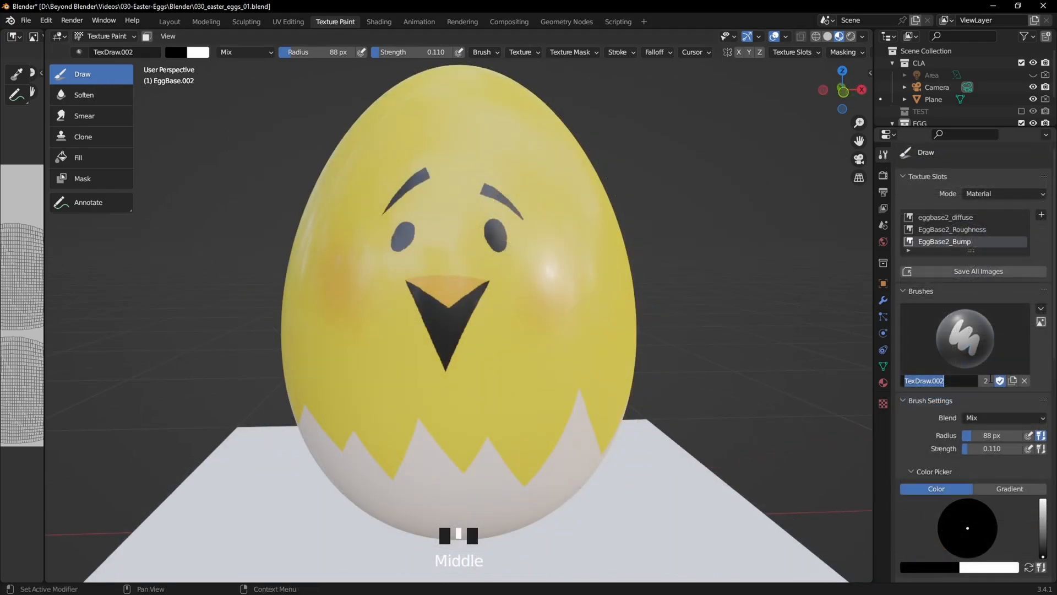
Step: Name the duplicated brush Bump and clear its existing texture
type("Bump")
scroll(940, 449, "down", 10)
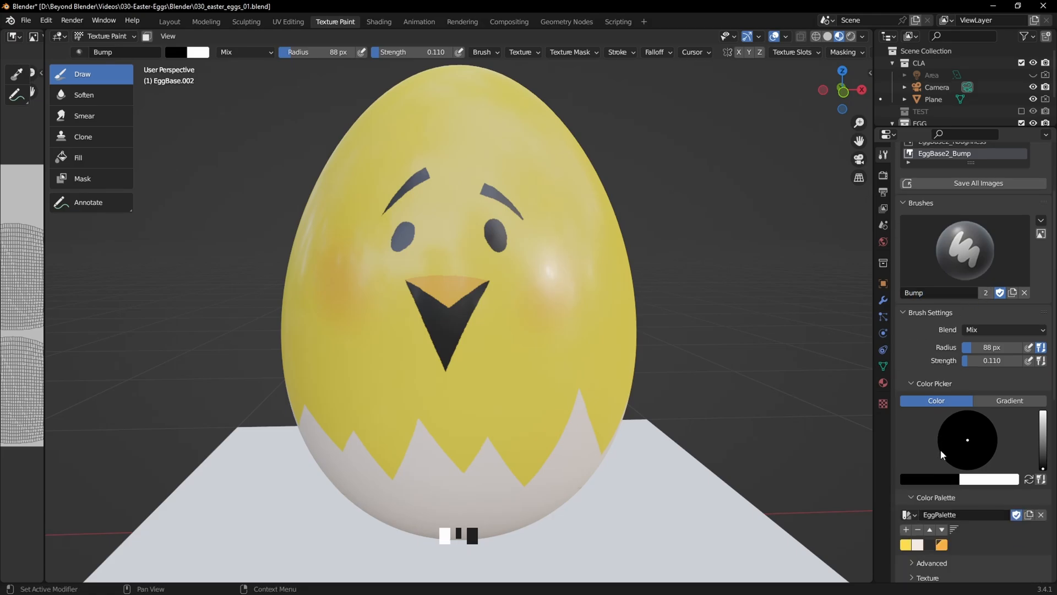
left_click(928, 424)
scroll(936, 430, "down", 6)
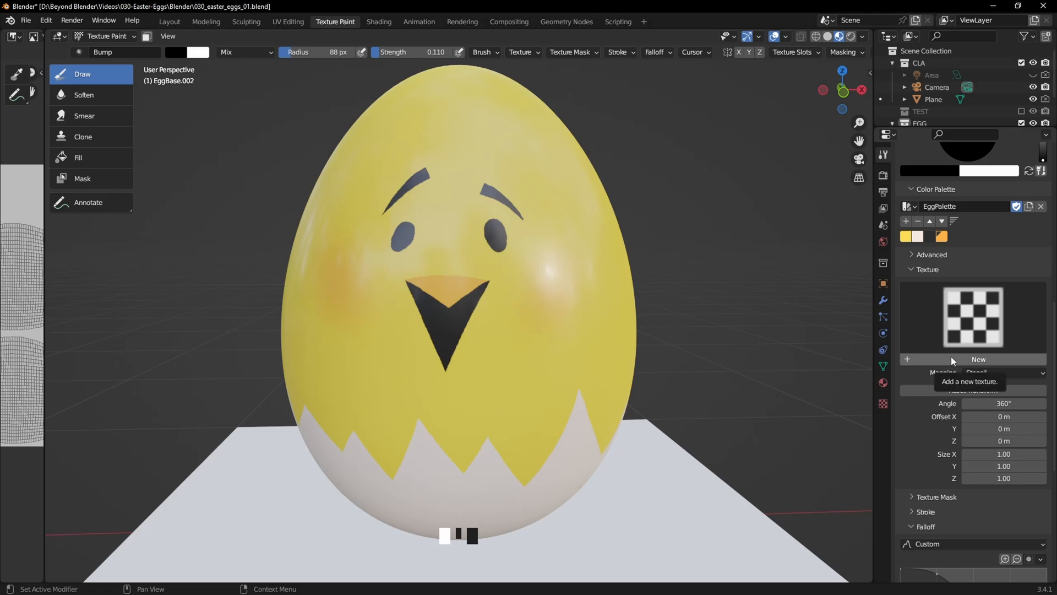
Step: Add a new texture to the Bump brush with Stencil mapping and open the texture's settings
left_click(978, 373)
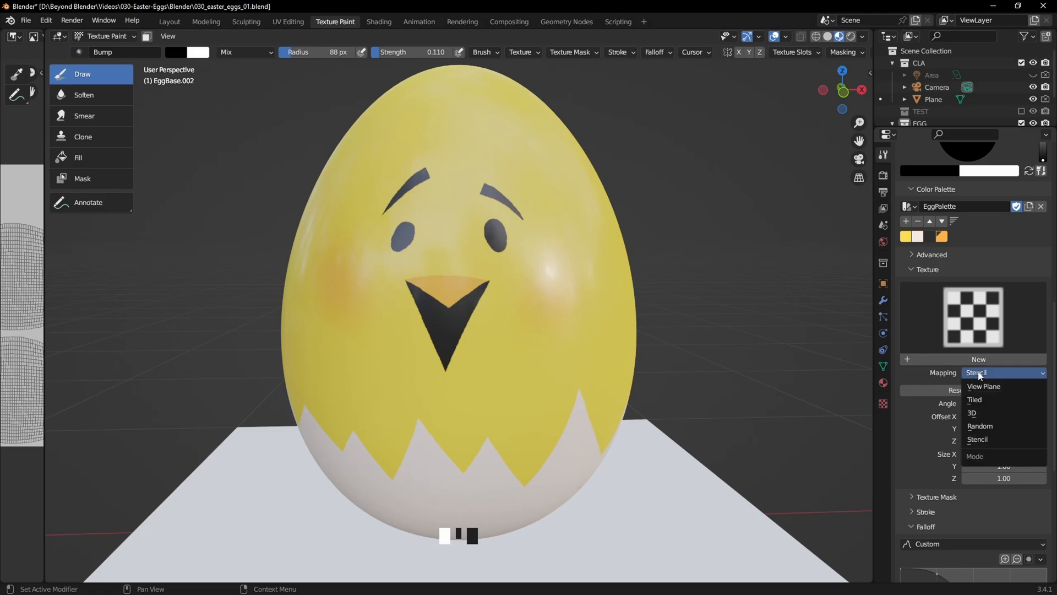
left_click(979, 375)
left_click(977, 376)
left_click(978, 376)
left_click(976, 359)
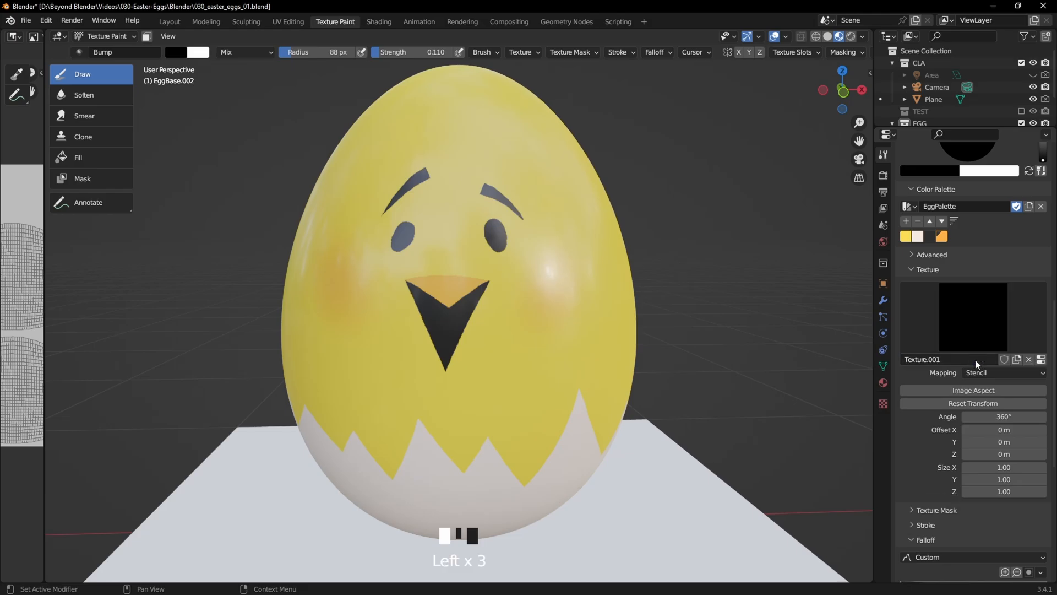
left_click(1040, 359)
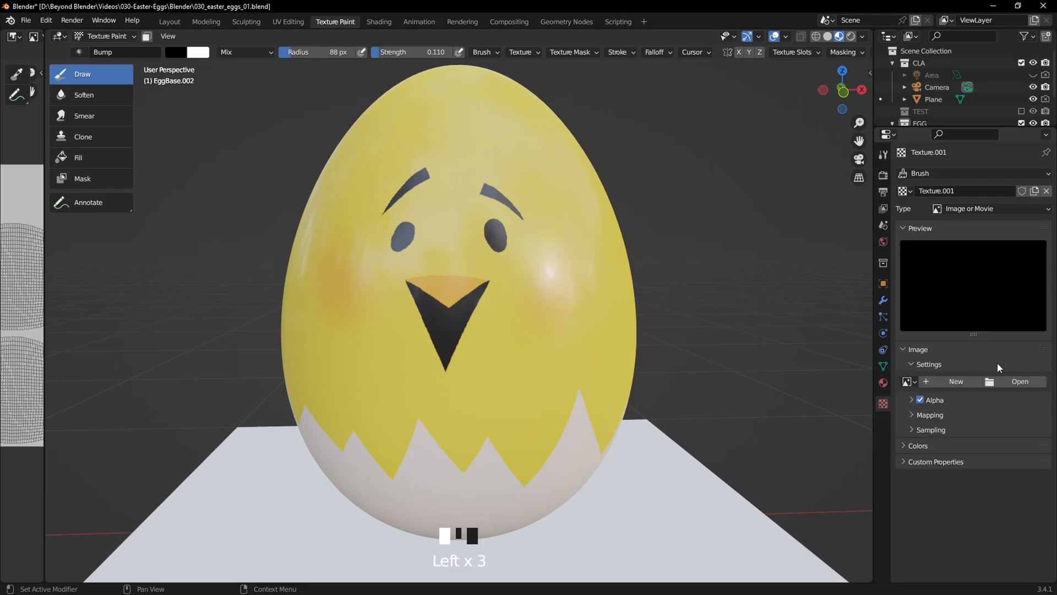
Step: Set the brush texture's type to Clouds with the Improved Perlin noise basis
left_click(972, 210)
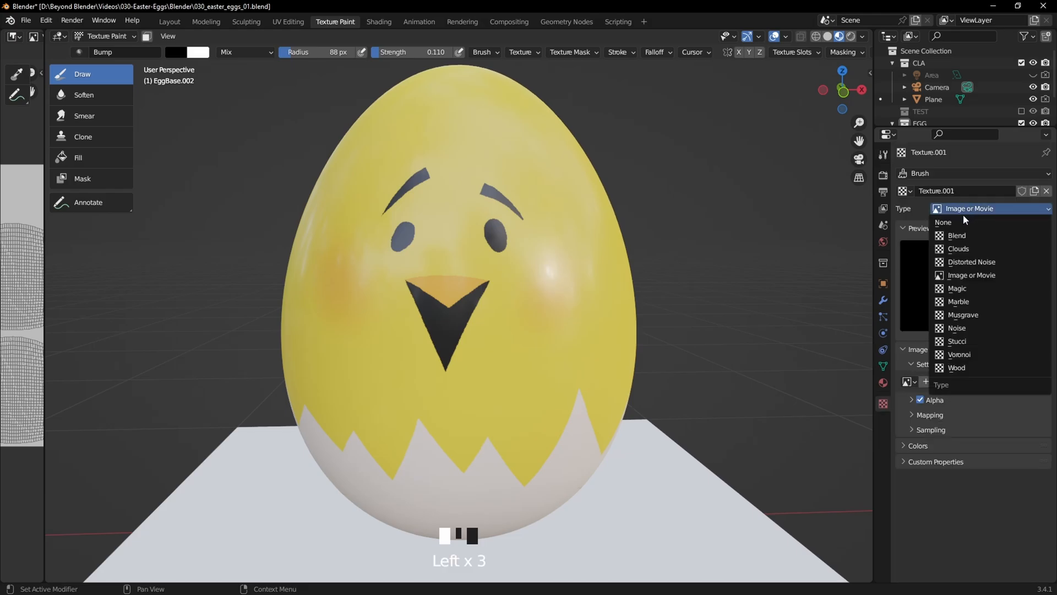
left_click(959, 252)
left_click(994, 365)
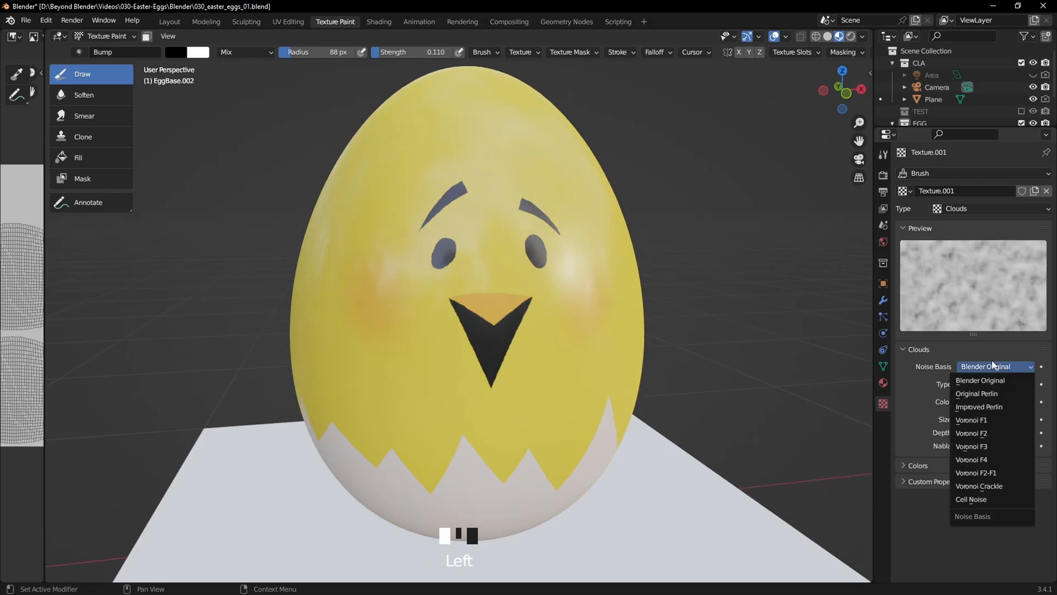
left_click(987, 407)
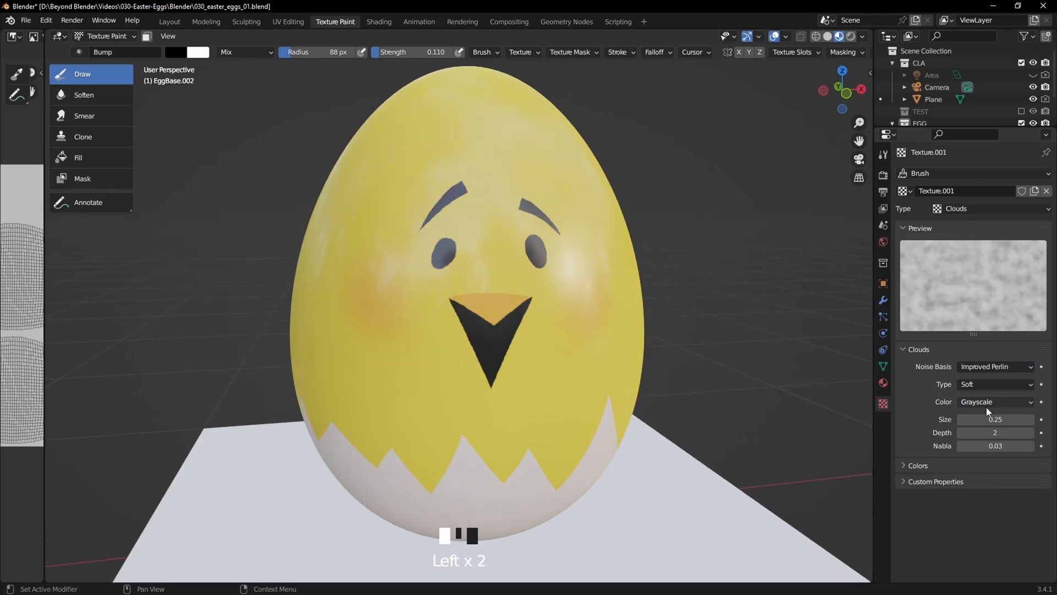
Step: Switch the Clouds texture to the Hard type with a Voronoi F1 noise basis and a size of 0.26
left_click(990, 386)
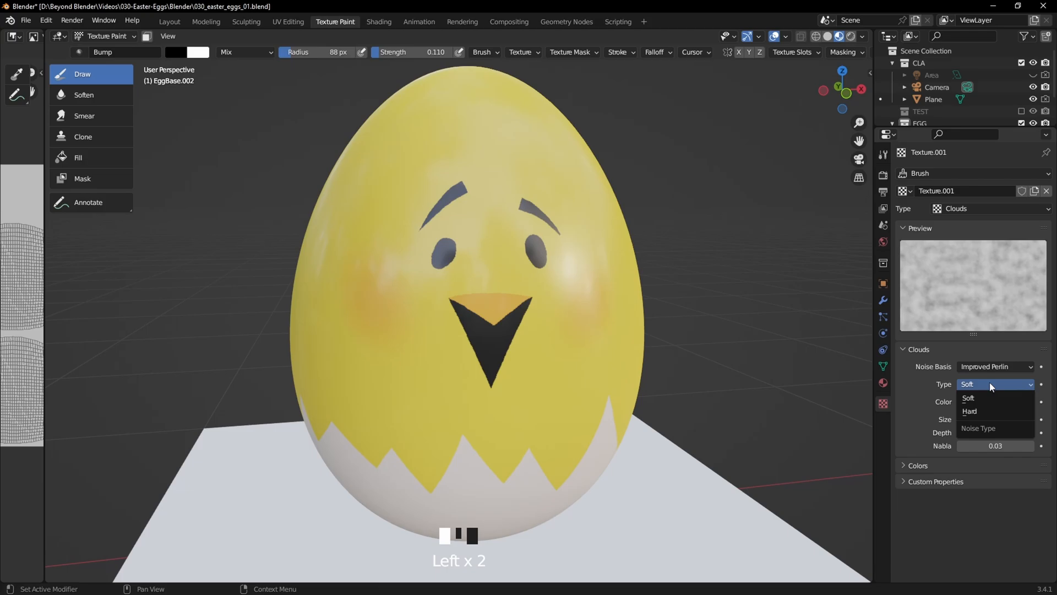
left_click(981, 414)
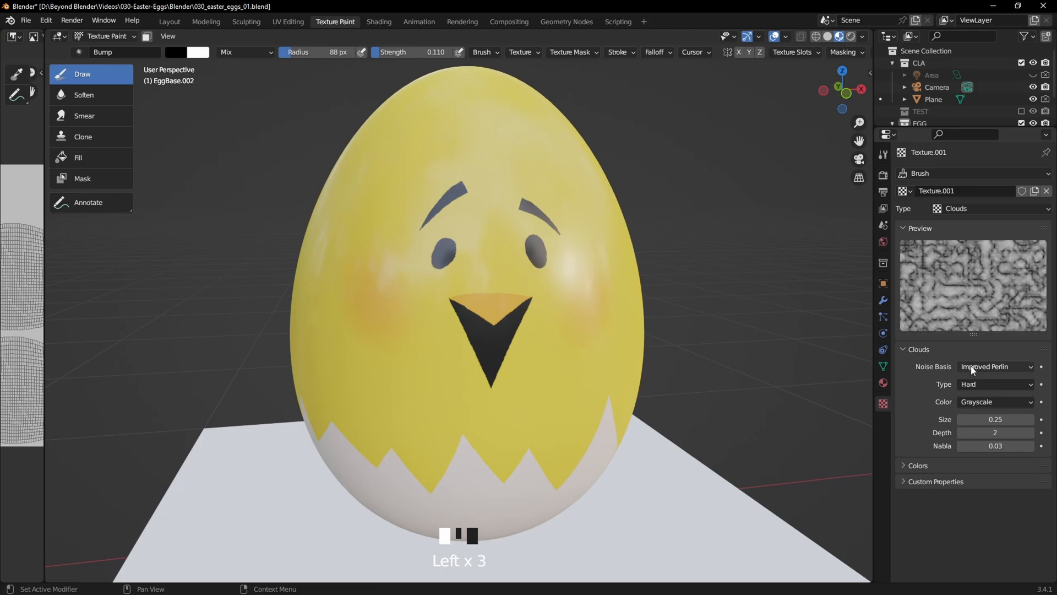
left_click(970, 367)
left_click(975, 420)
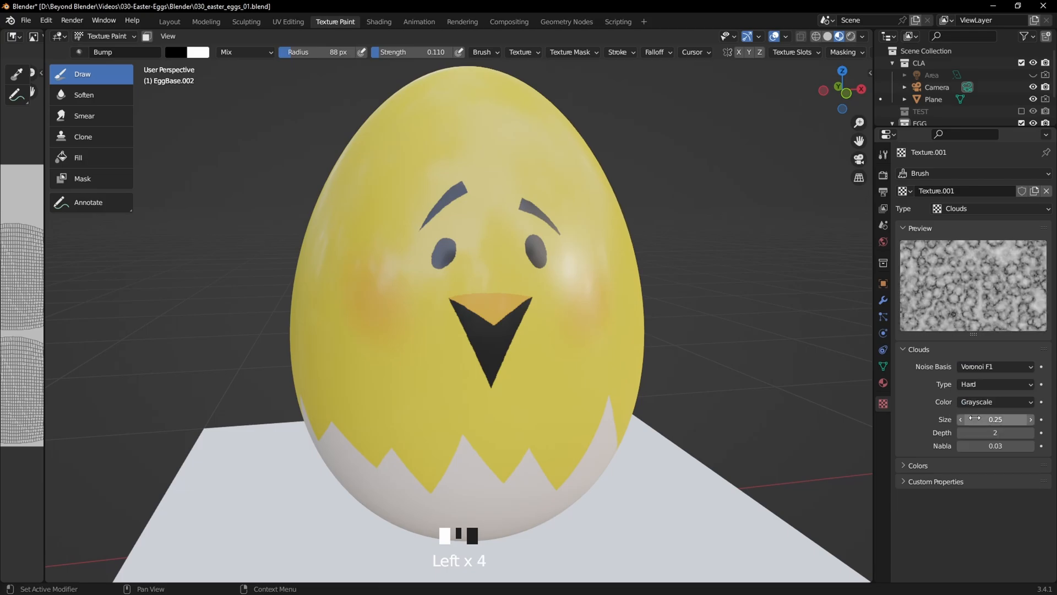
mouse_move(995, 419)
left_mouse_down()
mouse_move(1028, 419)
mouse_move(983, 419)
mouse_move(993, 419)
left_mouse_up()
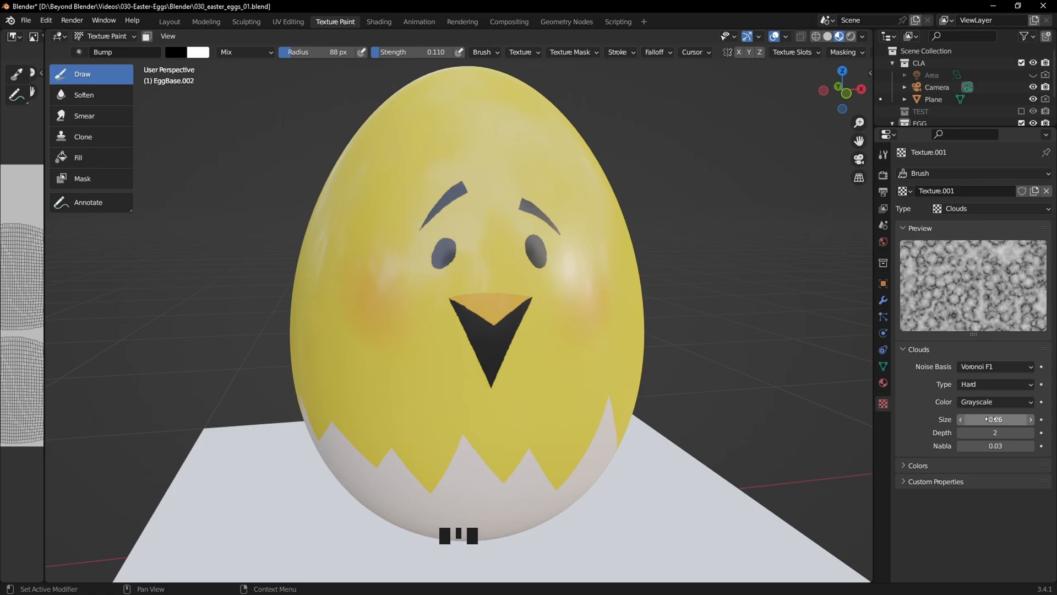
Step: Try a Color Ramp on the Clouds texture's colors, and disable it again
left_click(930, 465)
scroll(928, 473, "down", 1)
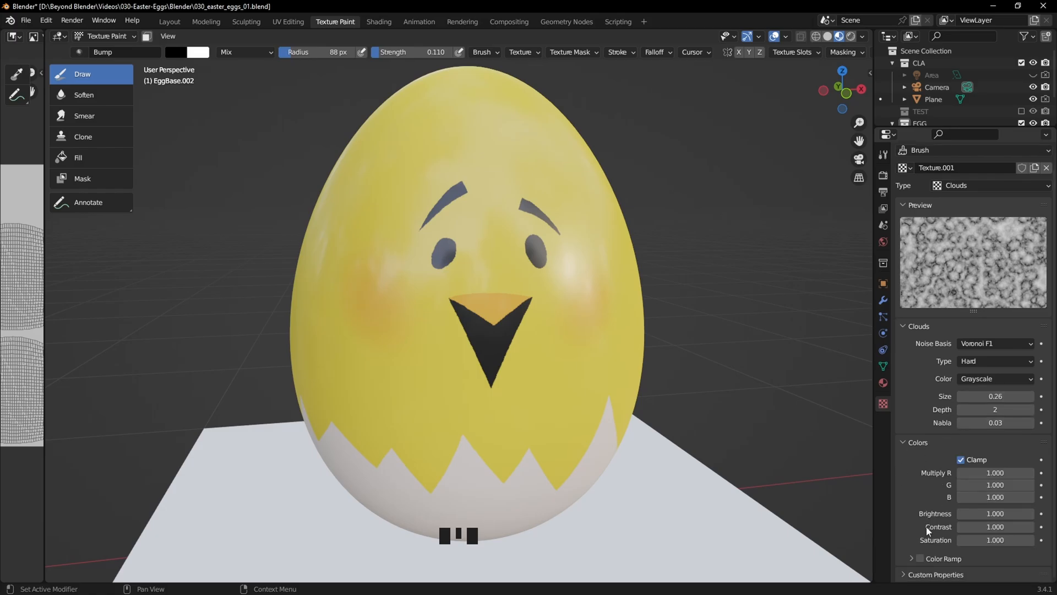
left_click(920, 558)
left_click(911, 558)
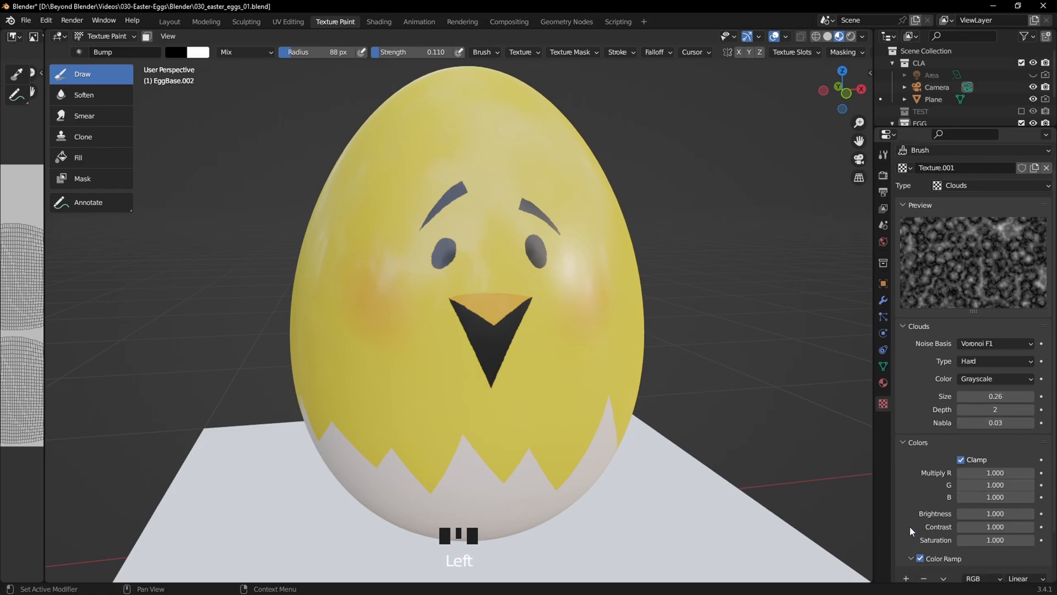
scroll(911, 528, "down", 3)
scroll(961, 245, "up", 2)
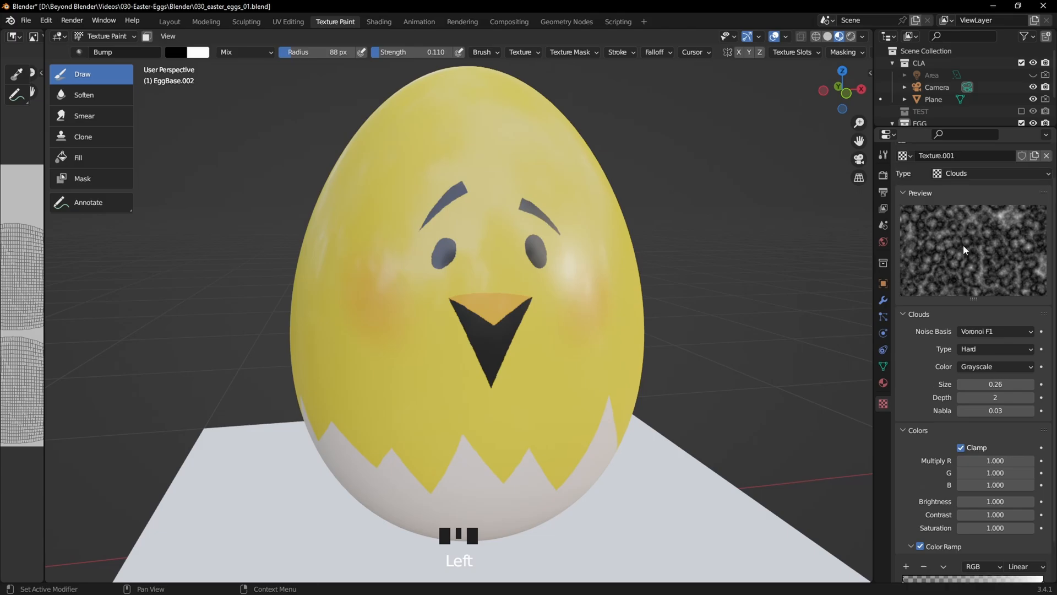
scroll(930, 441, "down", 2)
left_click(920, 502)
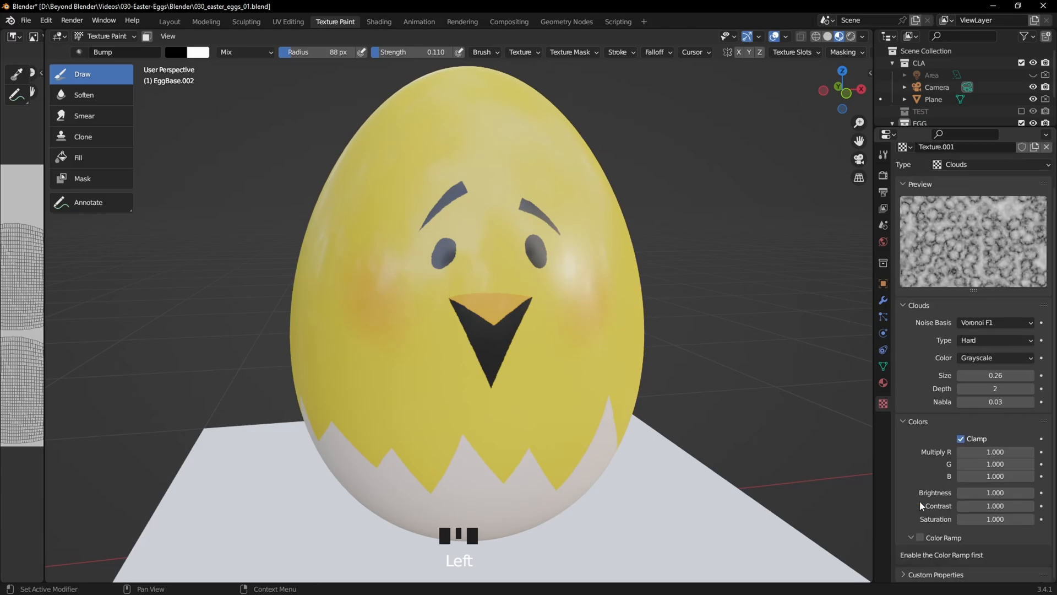
Step: Enable the Color Ramp on the Clouds texture, test bump strokes over the chick's face, and undo them
left_click(920, 537)
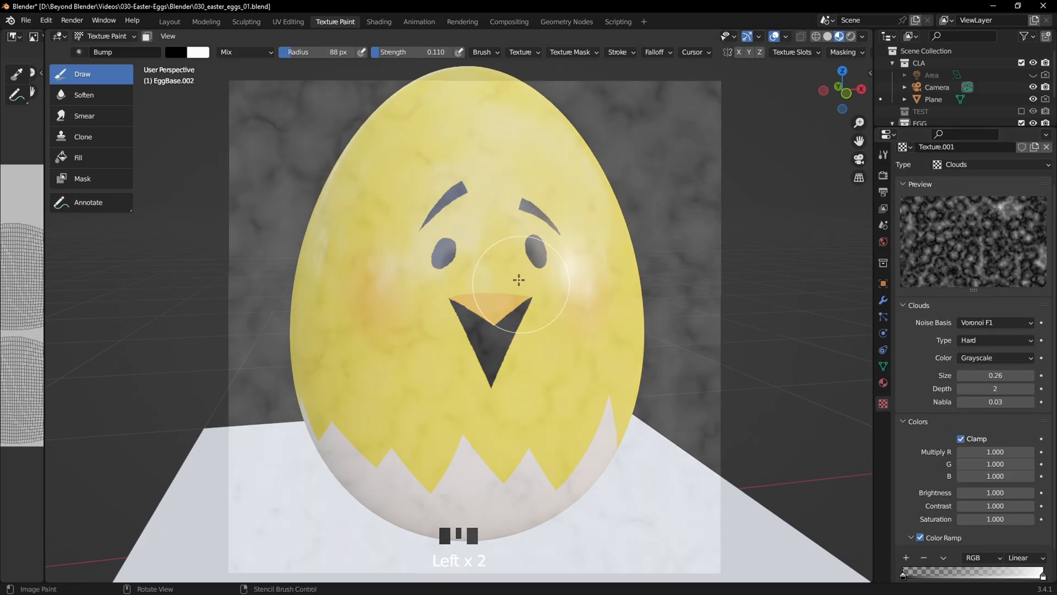
left_click(542, 289)
mouse_move(542, 289)
left_mouse_down()
mouse_move(502, 338)
mouse_move(540, 395)
mouse_move(404, 324)
mouse_move(423, 194)
mouse_move(378, 342)
mouse_move(419, 435)
mouse_move(572, 203)
left_mouse_up()
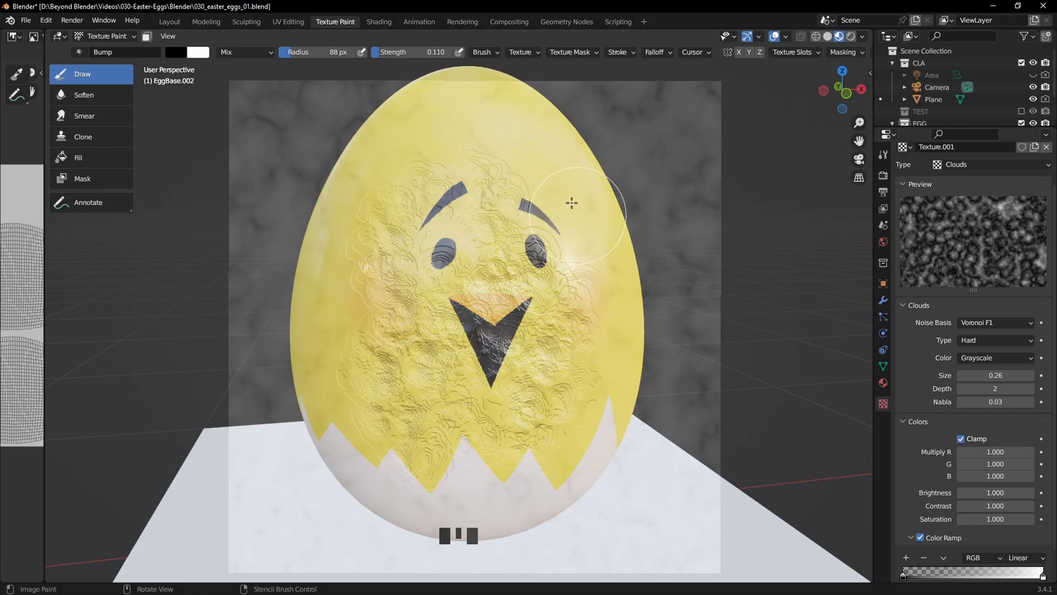
mouse_move(540, 276)
middle_mouse_down()
mouse_move(498, 290)
mouse_move(557, 262)
mouse_move(626, 308)
mouse_move(611, 297)
middle_mouse_up()
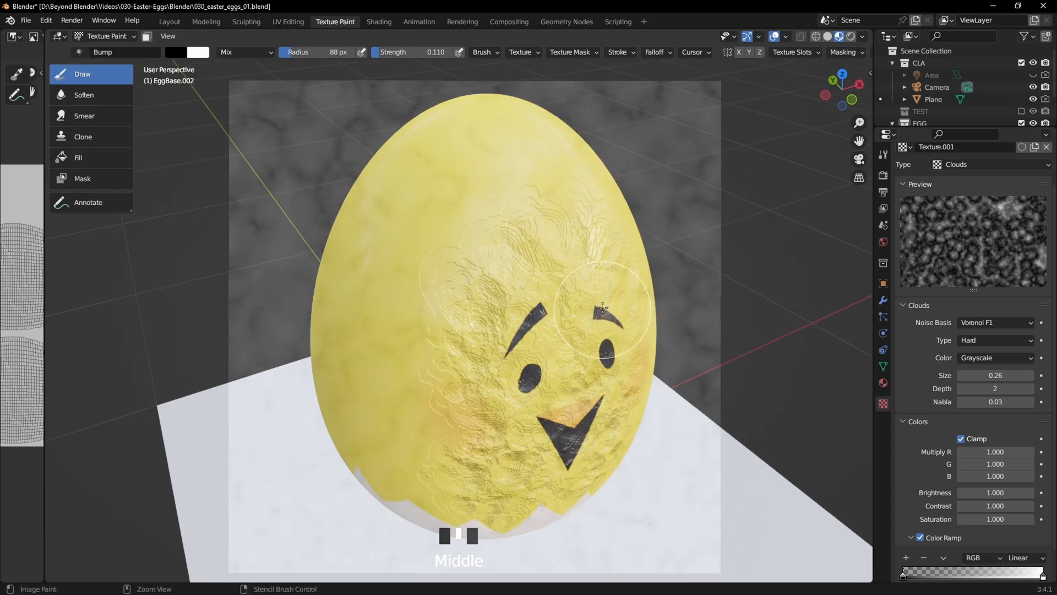
key("ctrl+z")
Step: Set the strength of the Bump node in the EggBase2 material to 0.1
left_click(388, 24)
scroll(589, 448, "down", 5)
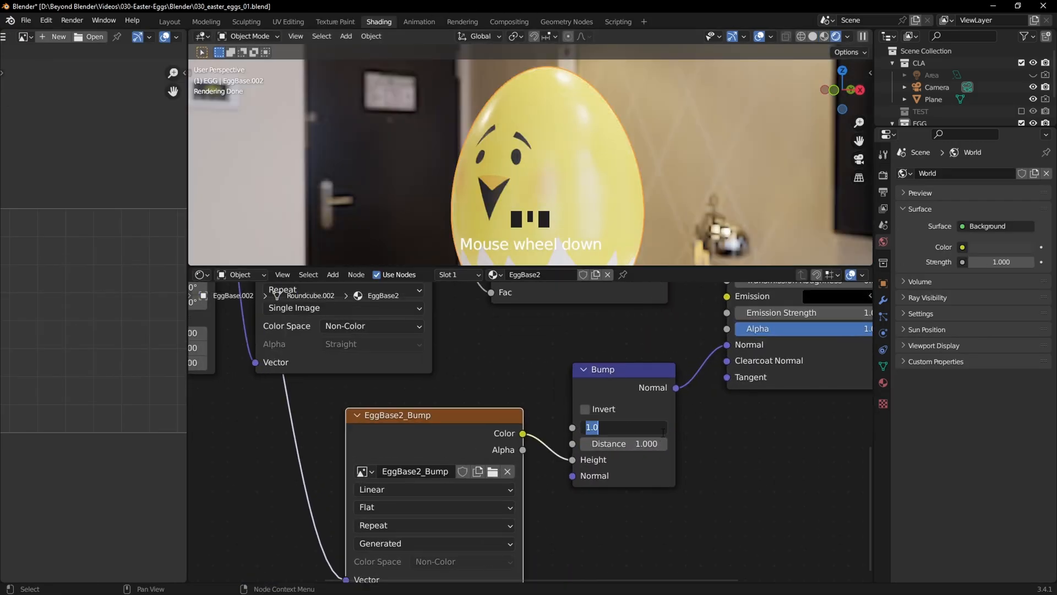
left_click(663, 431)
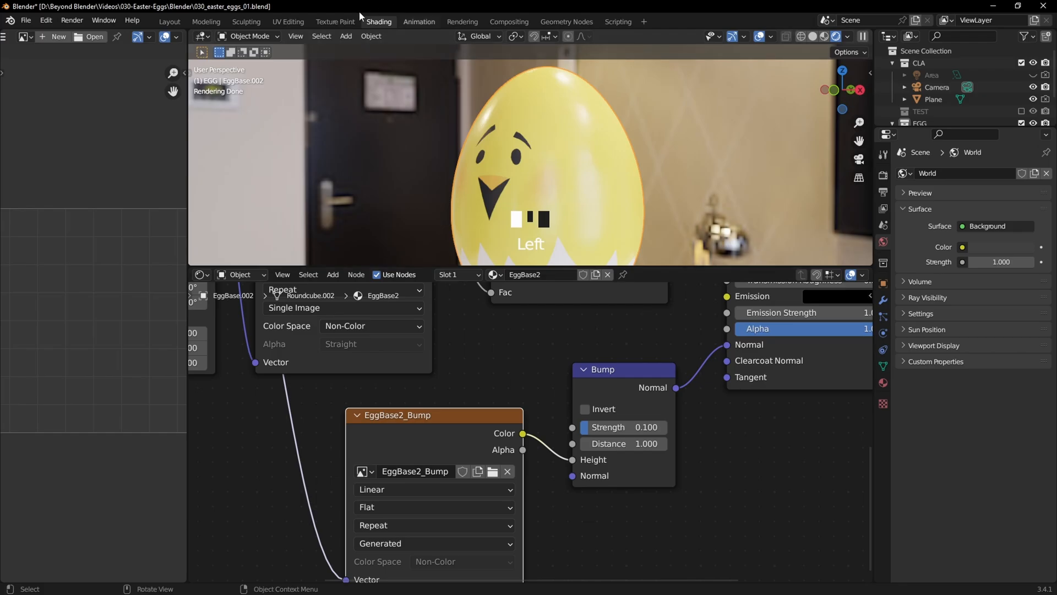
Step: Make the EggBase2_Bump image node the active paint target and return to texture painting
left_click(337, 21)
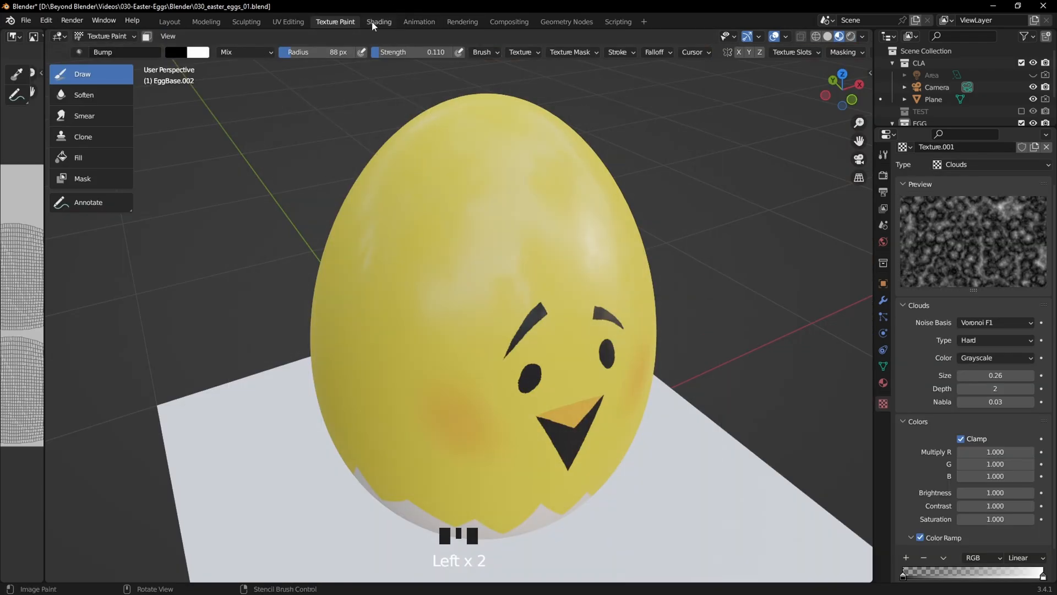
left_click(374, 22)
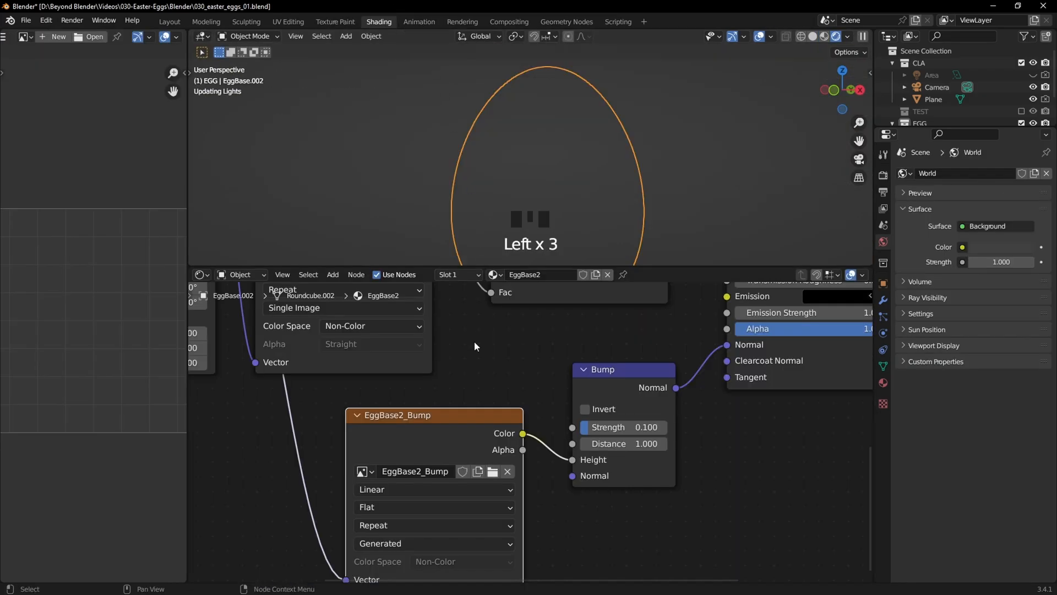
left_click(430, 413)
left_click(336, 21)
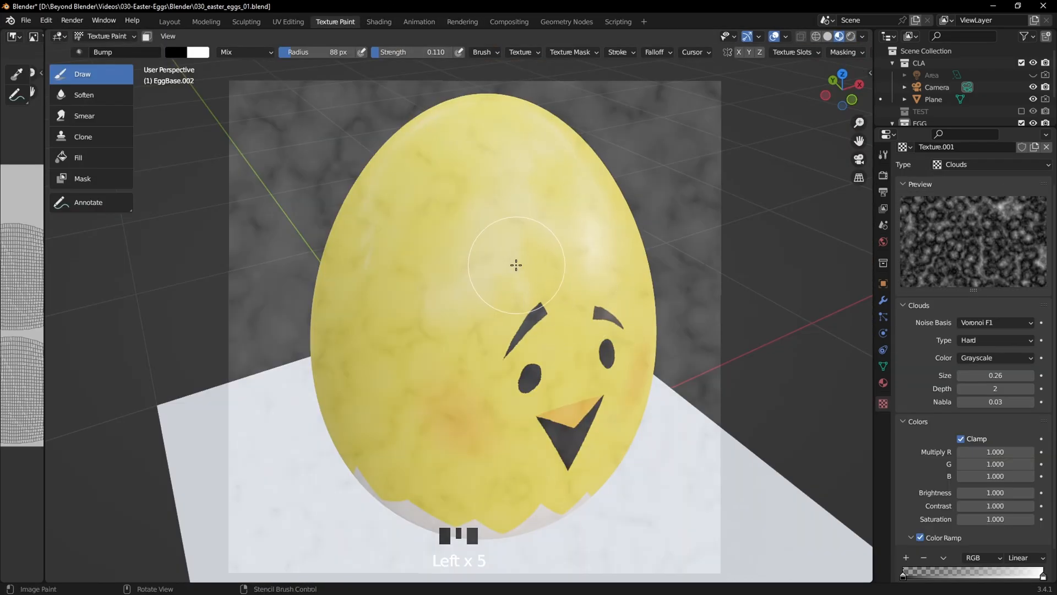
Step: Try softened bump strokes on the egg around the eyebrow, and undo them
mouse_move(438, 336)
left_mouse_down()
mouse_move(503, 330)
mouse_move(420, 417)
mouse_move(445, 226)
left_mouse_up()
middle_click_drag(465, 446, 479, 321)
scroll(554, 337, "up", 2)
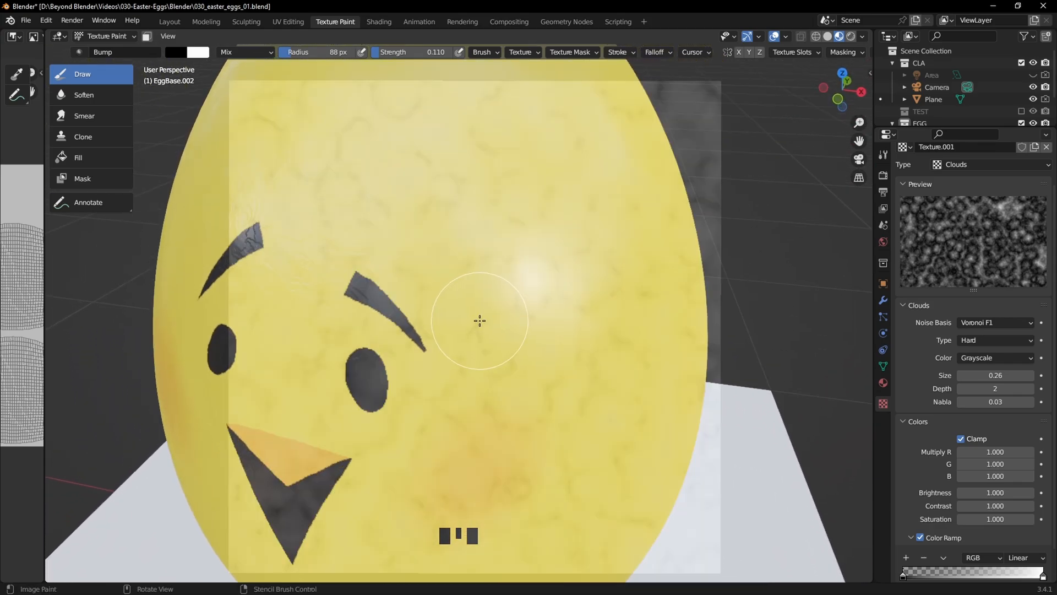
scroll(498, 309, "down", 3)
key("ctrl+z")
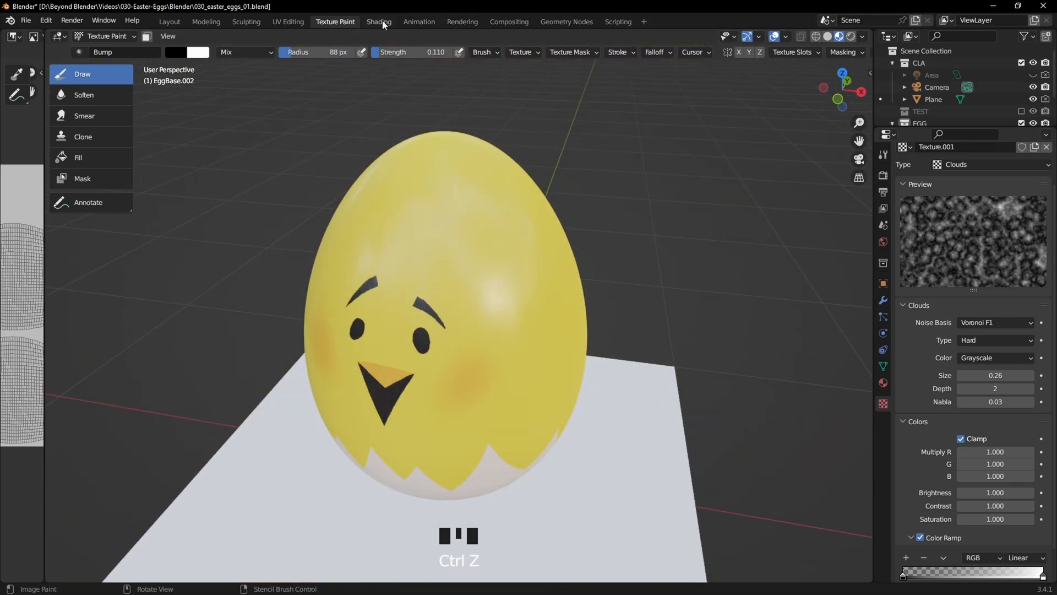
Step: Preview the EggBase2_Bump image directly on the egg in the texture painting view with Material Preview shading
left_click(379, 22)
left_click(470, 414, "ctrl+shift")
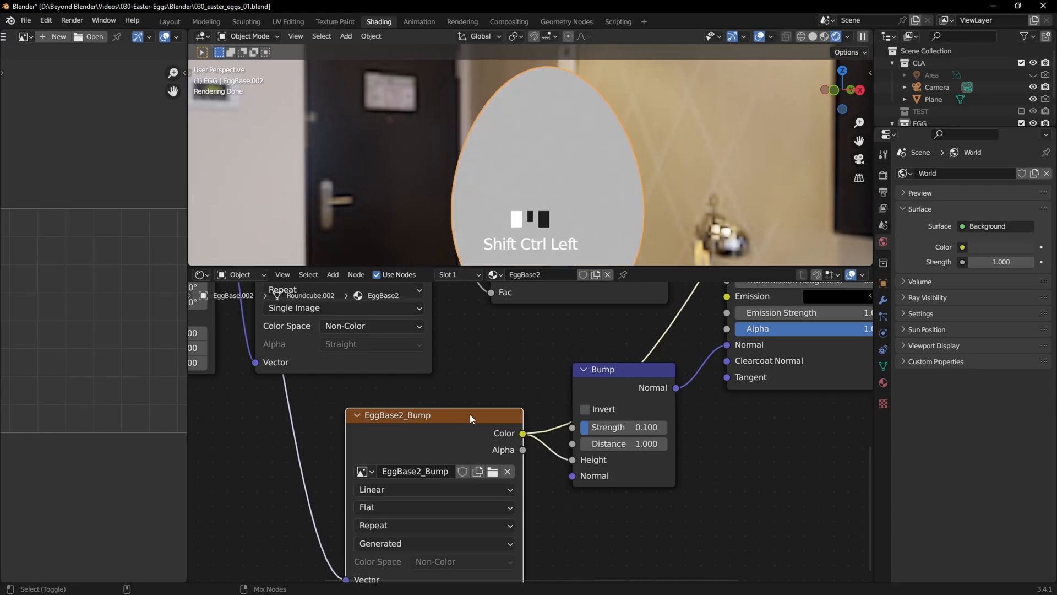
left_click(332, 22)
mouse_move(465, 243)
middle_mouse_down()
mouse_move(465, 288)
mouse_move(488, 280)
middle_mouse_up()
left_click(827, 38)
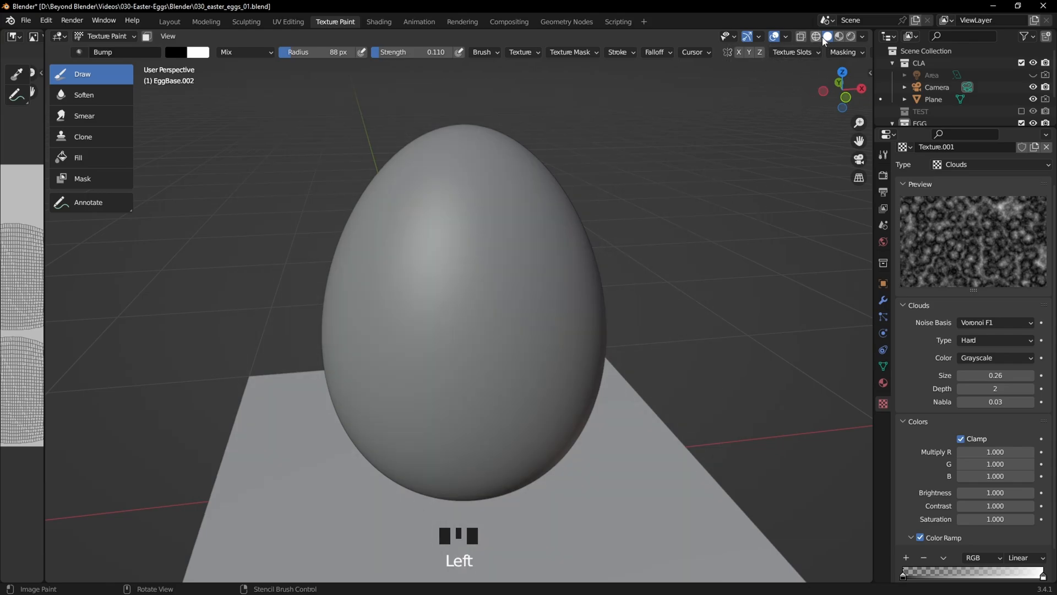
left_click(839, 37)
Step: Test the stencil brush on the previewed bump image, inspect the egg's surface, and undo the strokes
left_click(468, 320)
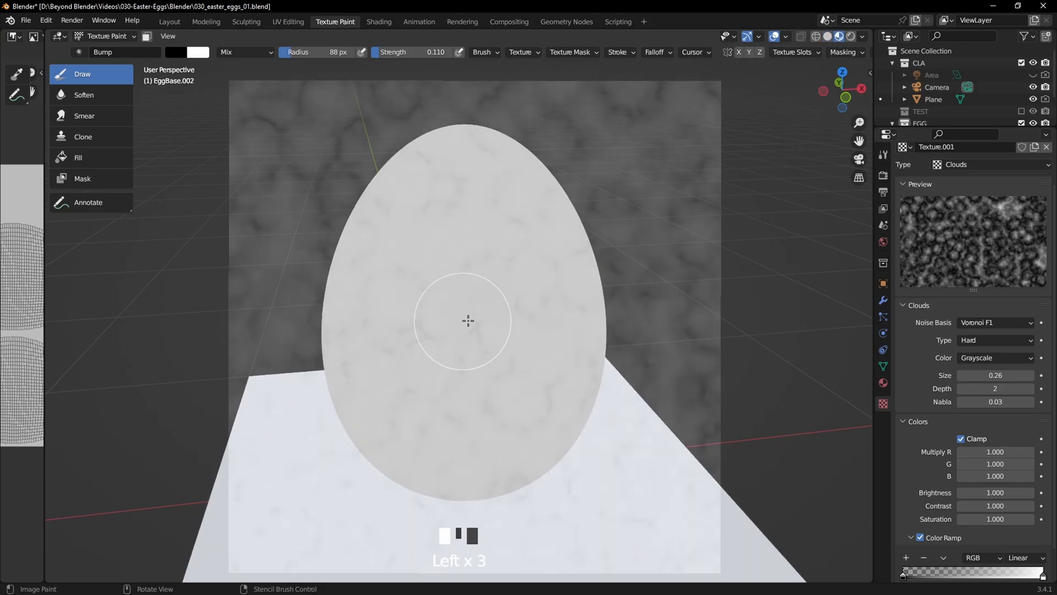
mouse_move(421, 401)
middle_mouse_down()
mouse_move(538, 349)
mouse_move(451, 359)
mouse_move(531, 361)
mouse_move(520, 367)
mouse_move(488, 352)
mouse_move(536, 340)
middle_mouse_up()
scroll(506, 360, "up", 3)
key("ctrl+z")
scroll(537, 342, "down", 2)
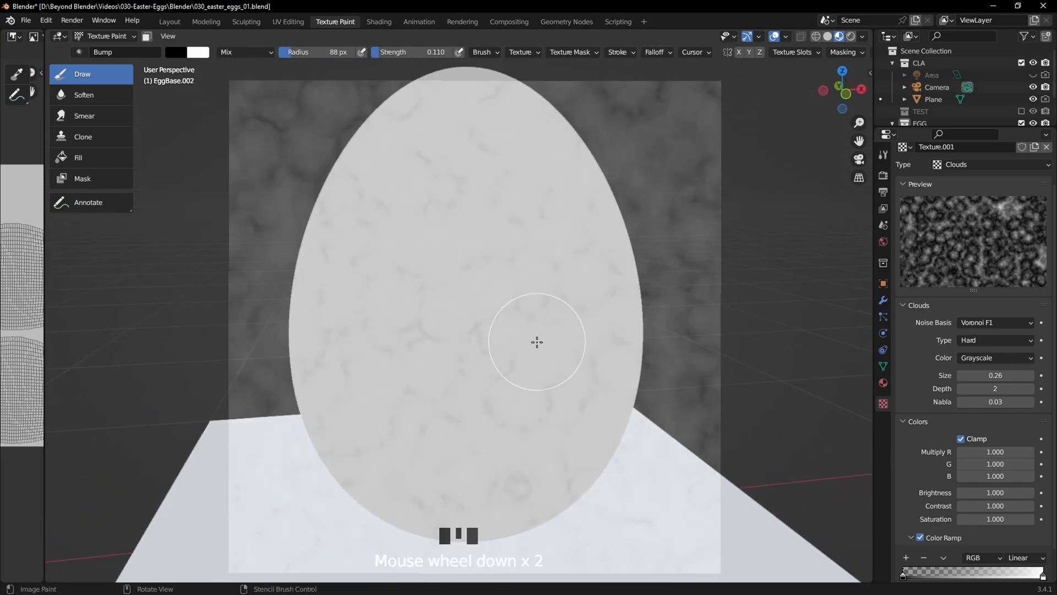
scroll(537, 342, "down", 1)
middle_click_drag(559, 321, 564, 286)
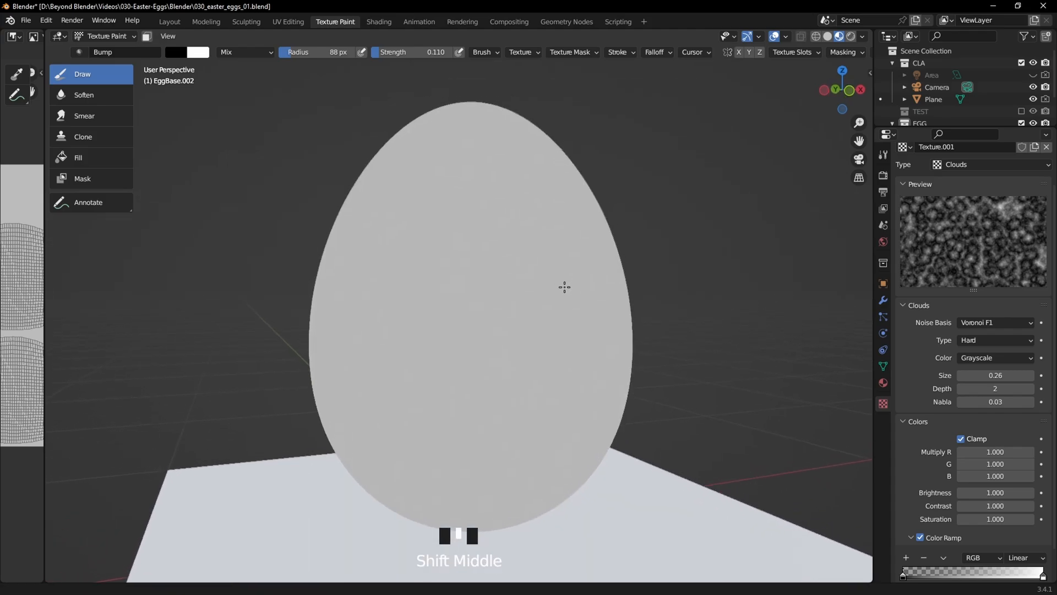
Step: Restore the full shader preview on the egg, reselect the EggBase2_Bump image node, and return to texture painting
left_click(379, 26)
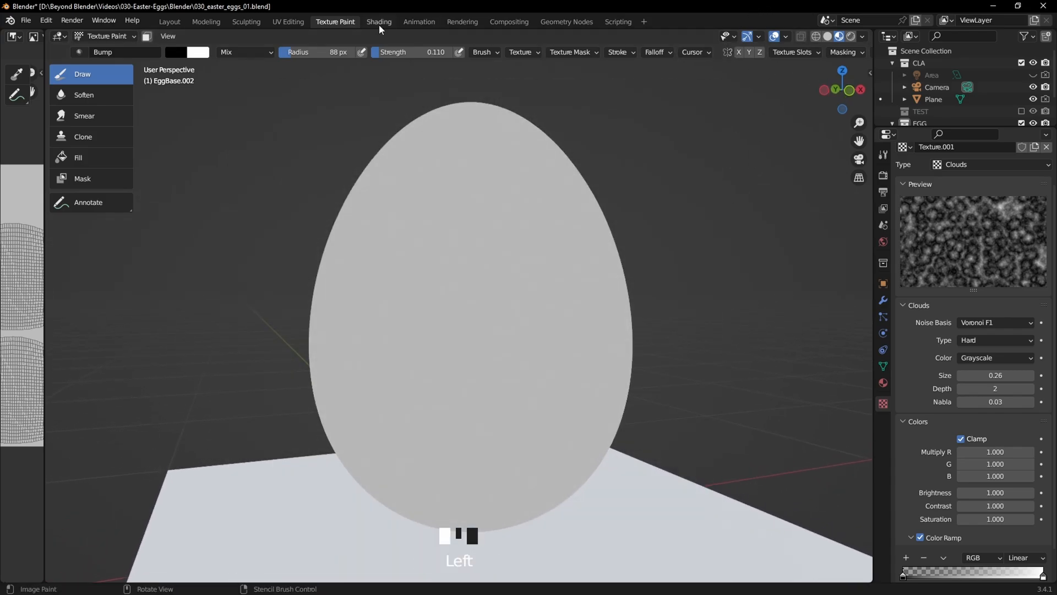
left_click(379, 24)
left_click(797, 375, "ctrl+shift")
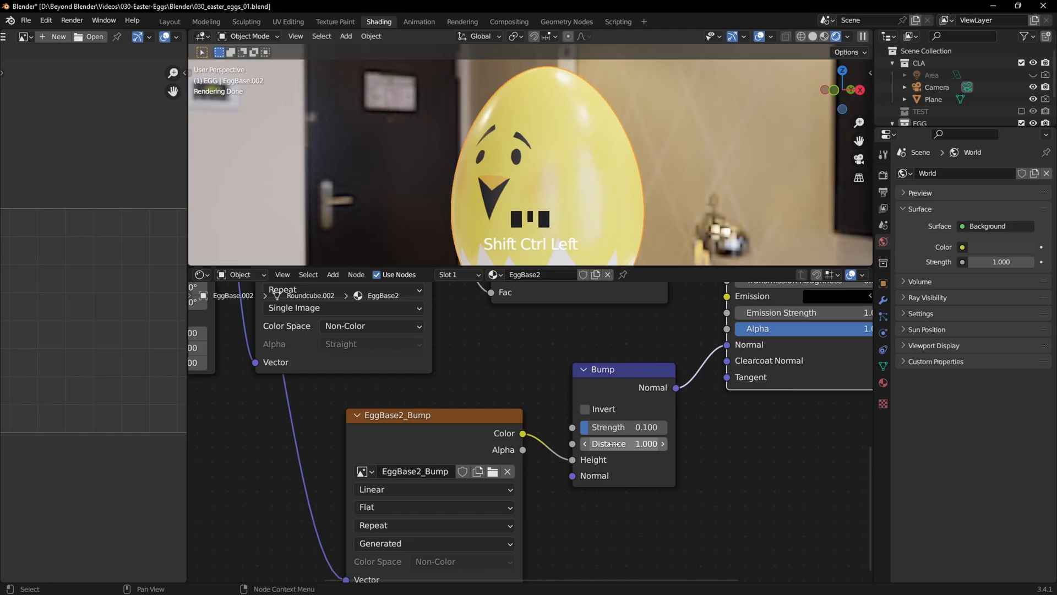
left_click(479, 417)
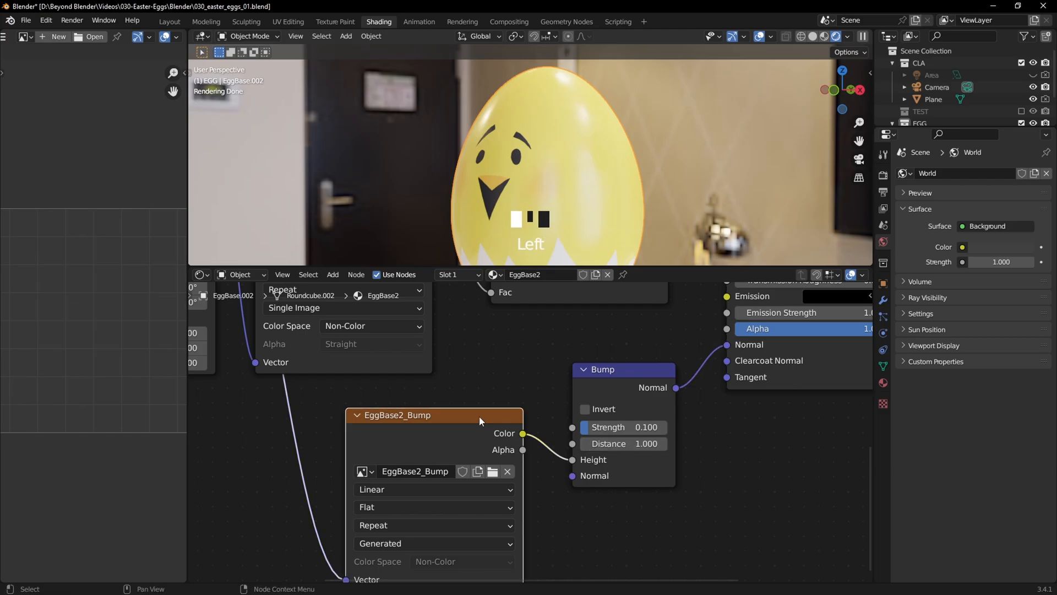
left_click(333, 22)
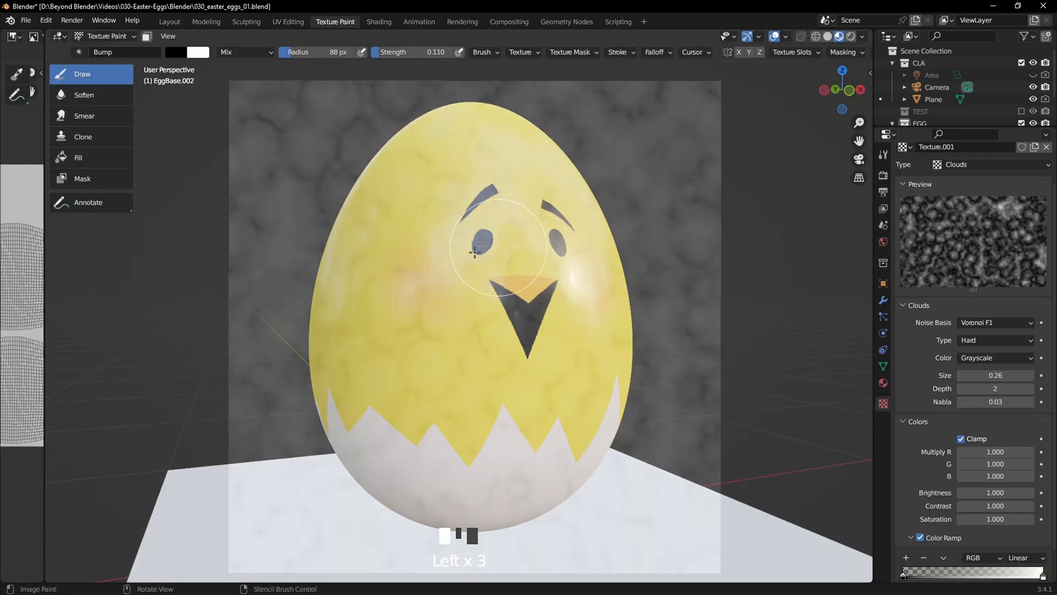
Step: Set the Clouds texture's type to Soft, test it on the egg, and undo the test stroke
mouse_move(463, 422)
middle_mouse_down()
mouse_move(540, 351)
mouse_move(548, 360)
middle_mouse_up()
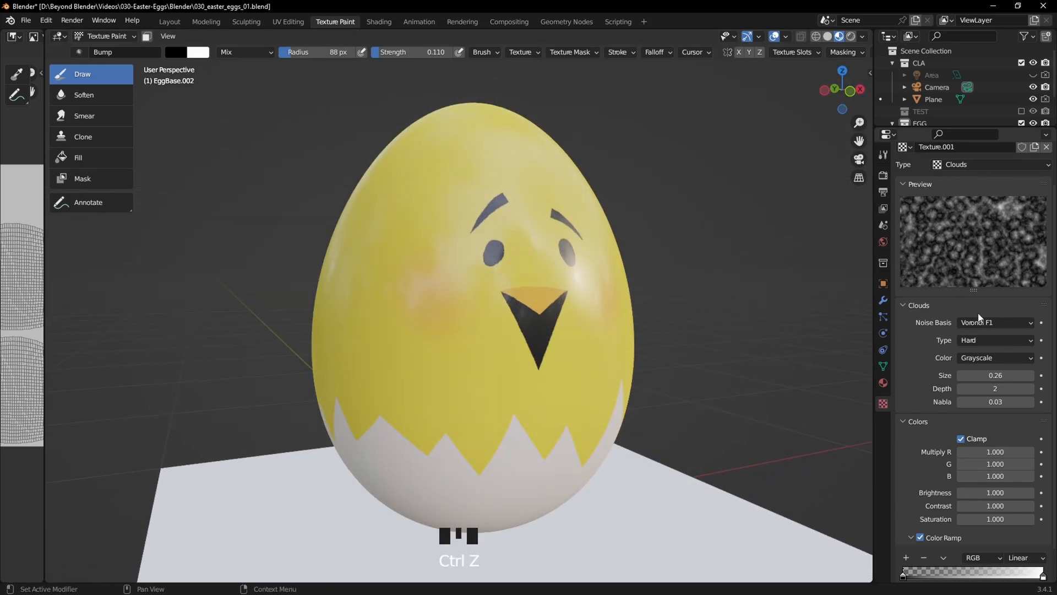
left_click(987, 339)
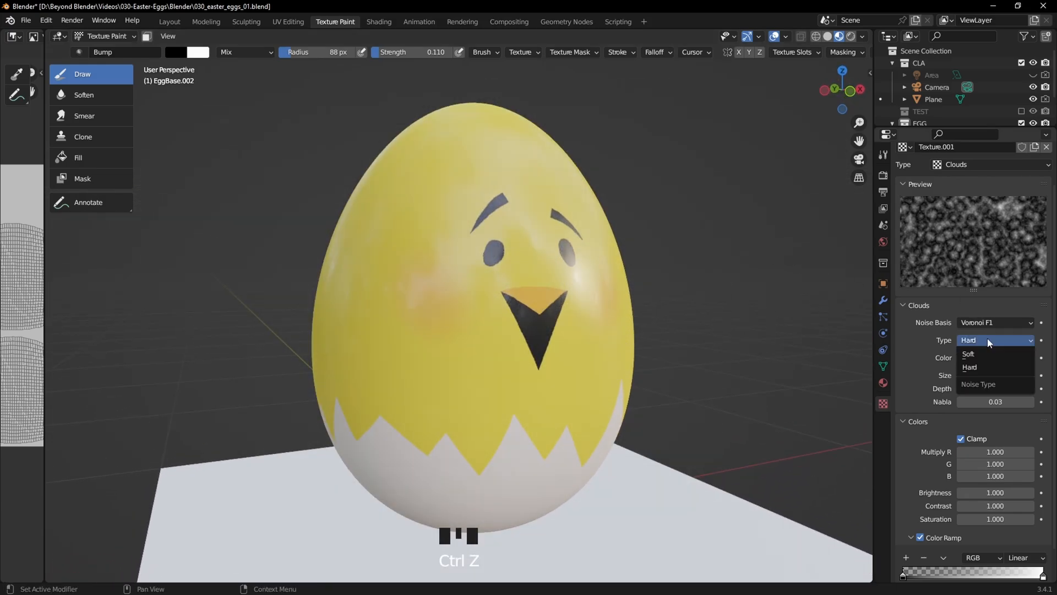
left_click(975, 358)
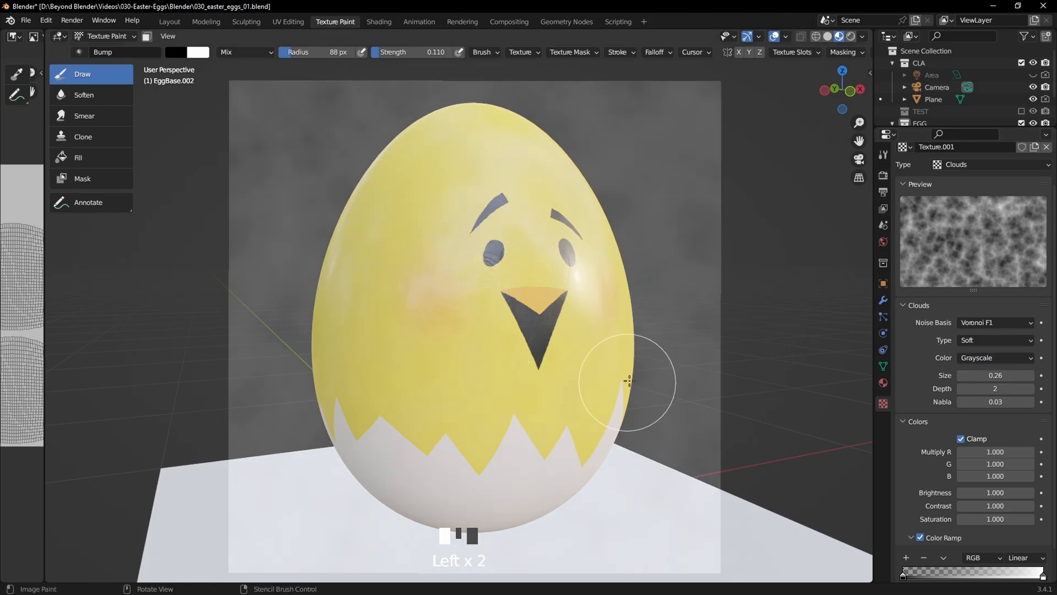
key("ctrl+z")
Step: Try the Space stroke method with bump strokes around the beak and cheek, and undo the strokes
left_click(487, 52)
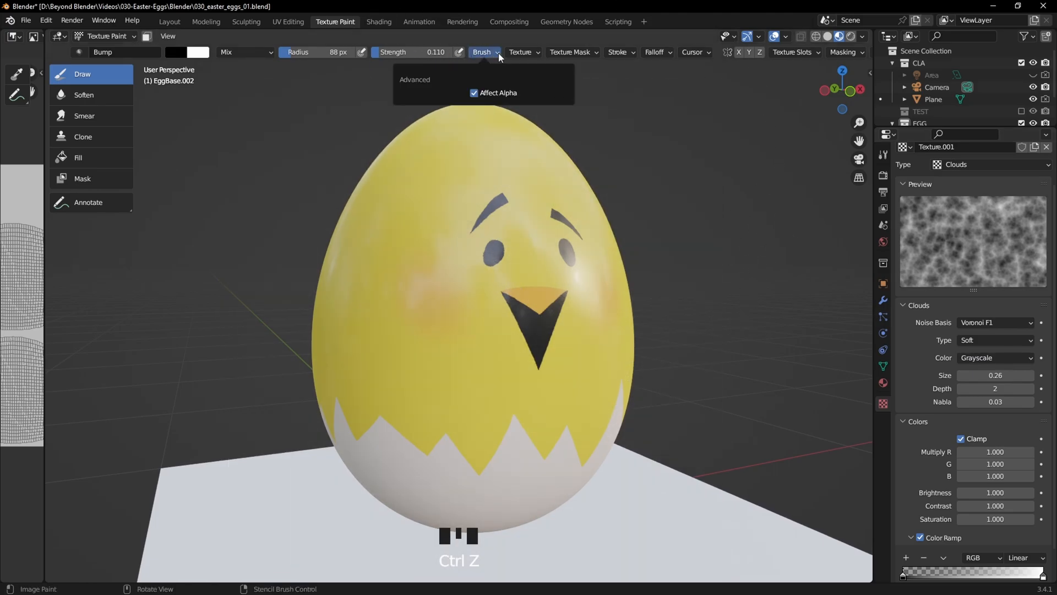
left_click(617, 52)
left_click(617, 52)
left_click(629, 75)
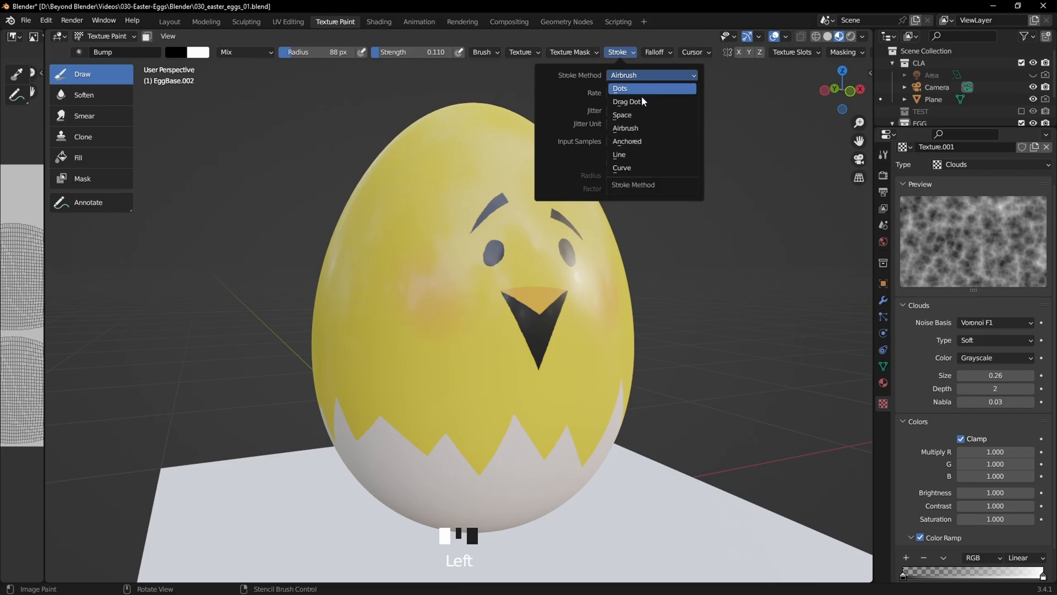
left_click(628, 116)
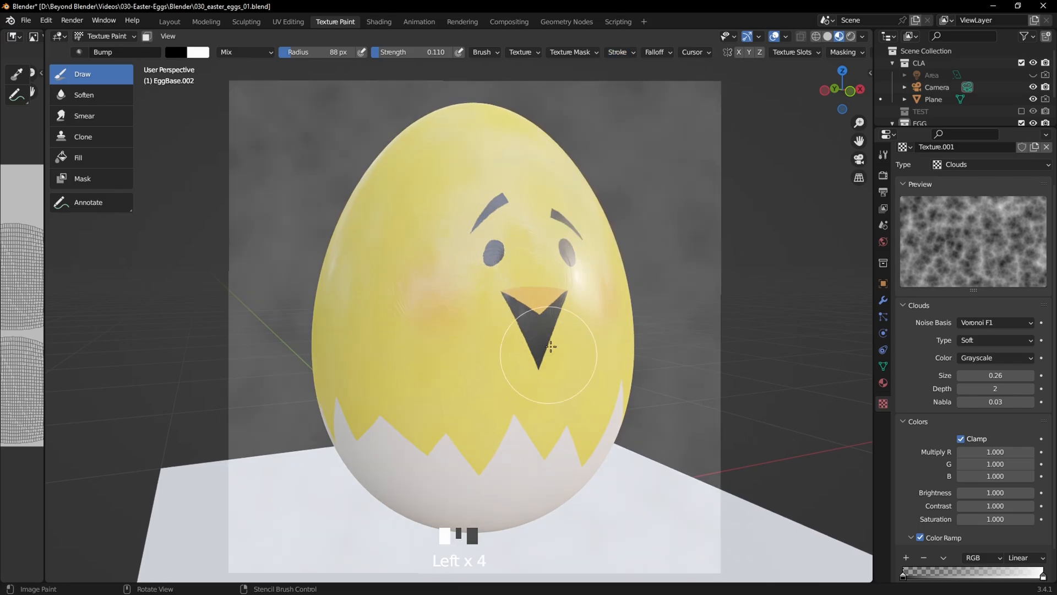
middle_click_drag(527, 348, 557, 316)
scroll(595, 291, "up", 3)
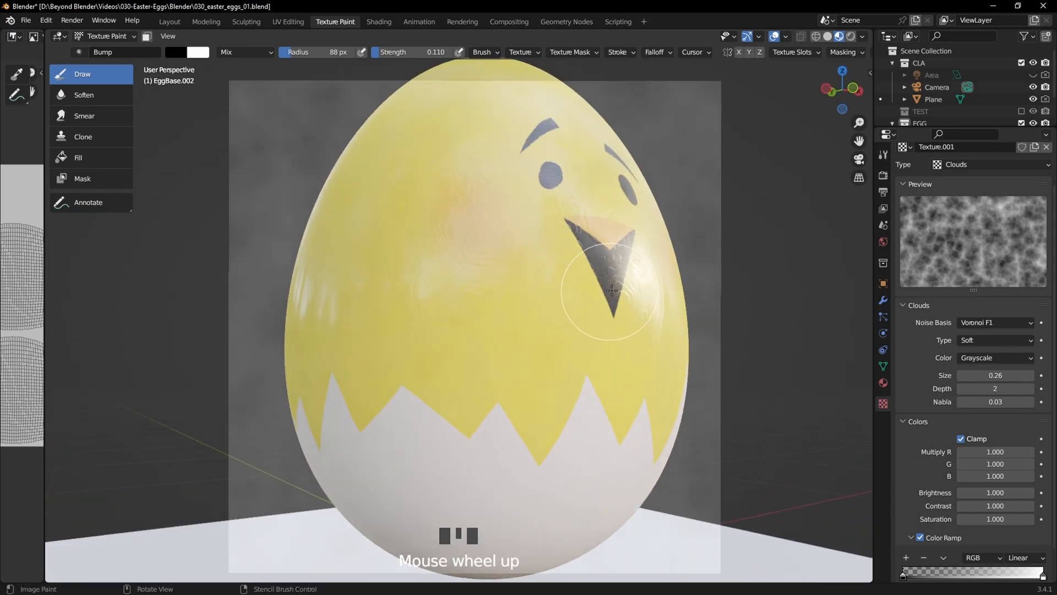
key("ctrl+z")
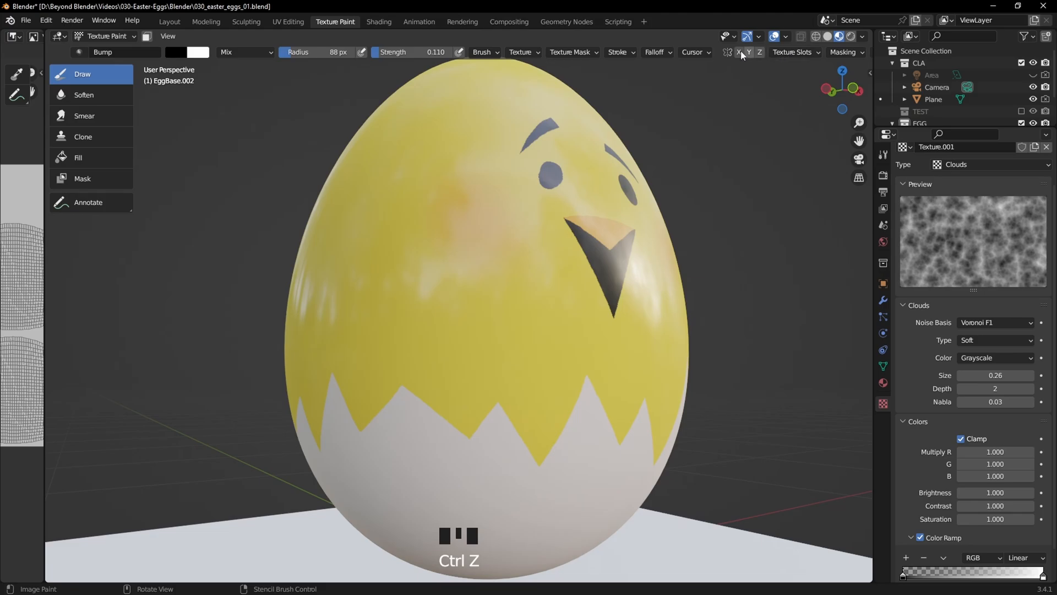
Step: Set the brush's stroke method to Anchored, test a stroke below the cheek, and undo it
left_click(629, 53)
left_click(626, 76)
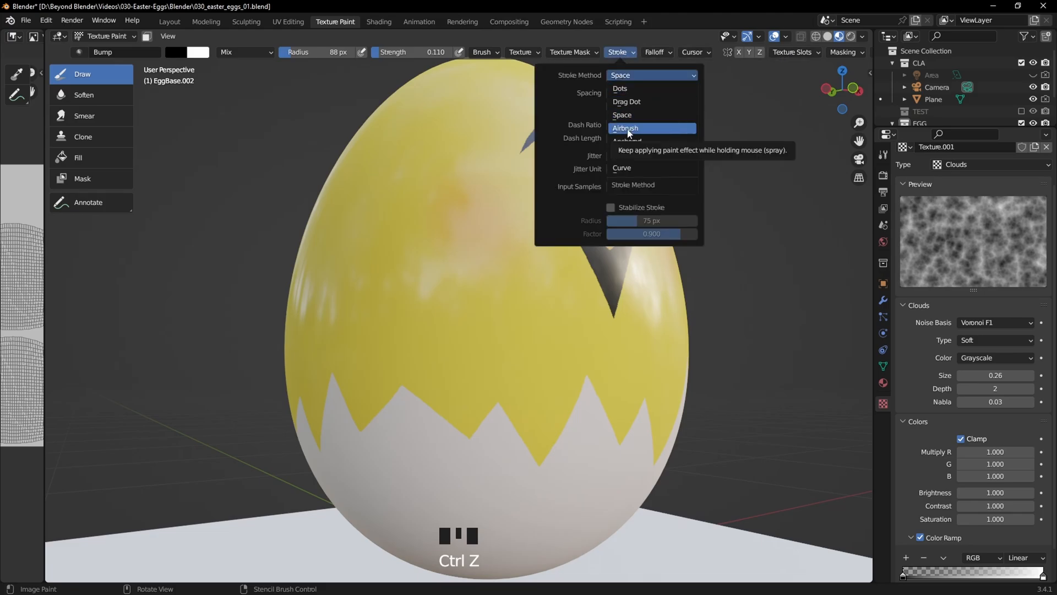
left_click(631, 147)
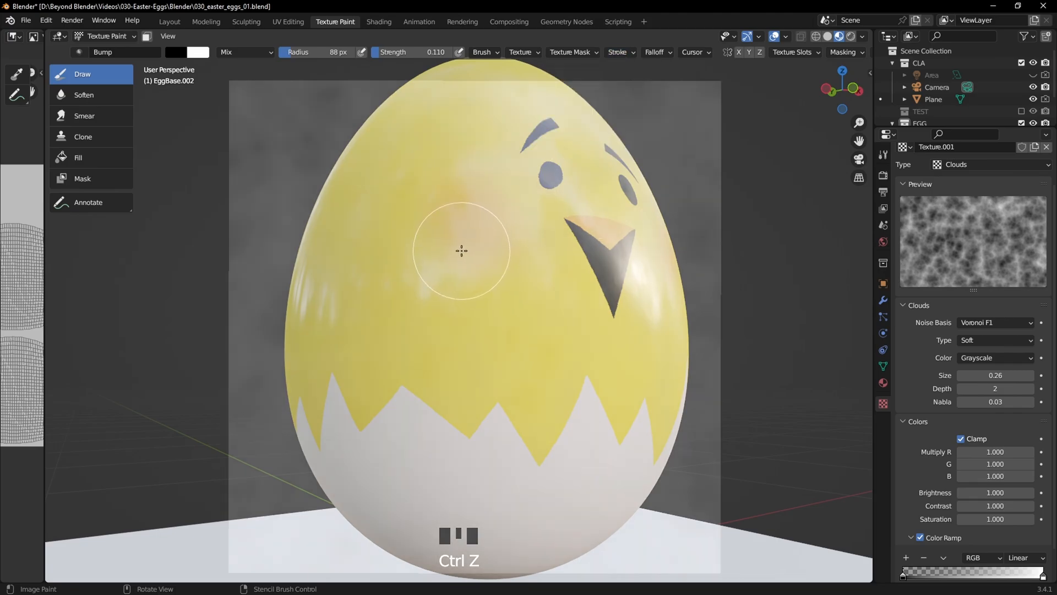
mouse_move(455, 242)
left_mouse_down()
mouse_move(500, 287)
mouse_move(668, 314)
mouse_move(501, 239)
mouse_move(570, 264)
left_mouse_up()
mouse_move(570, 264)
middle_mouse_down()
mouse_move(621, 305)
mouse_move(568, 295)
middle_mouse_up()
key("ctrl+z")
scroll(568, 295, "down", 2)
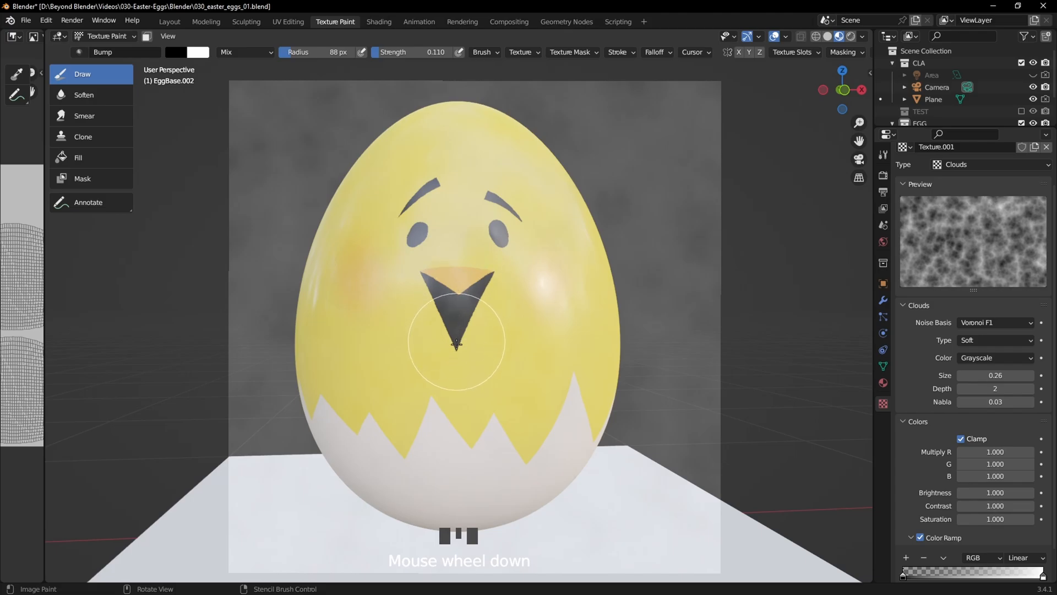
Step: Set the Clouds texture's size to 0.10 and test the finer pattern on the egg
middle_click_drag(411, 368, 469, 360)
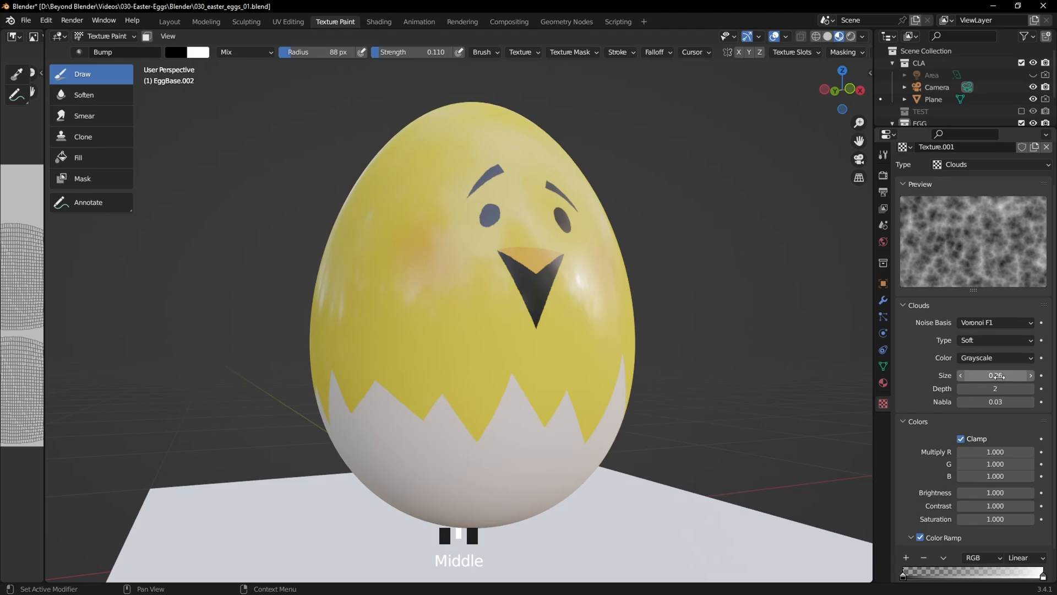
left_click_drag(996, 375, 939, 375)
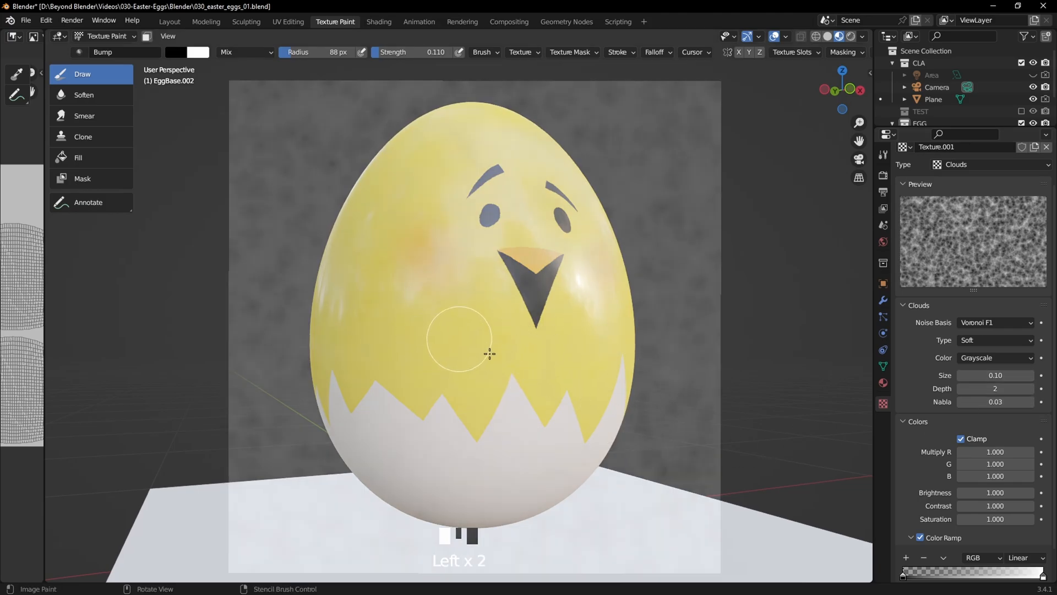
middle_click_drag(584, 413, 496, 405)
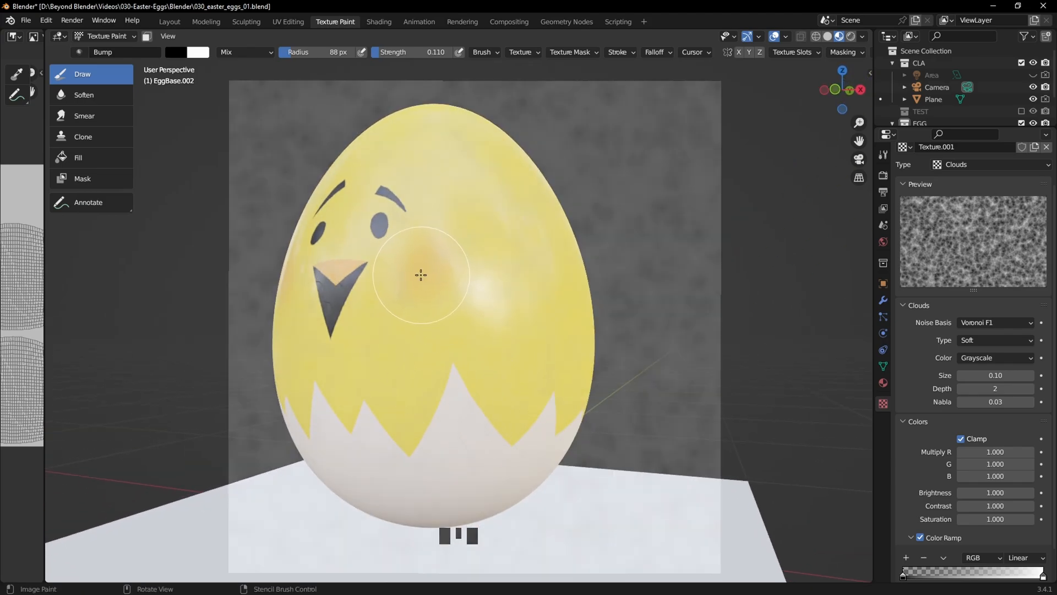
Step: Shift the stencil slightly and enlarge it a little over the egg
middle_click_drag(421, 274, 446, 291)
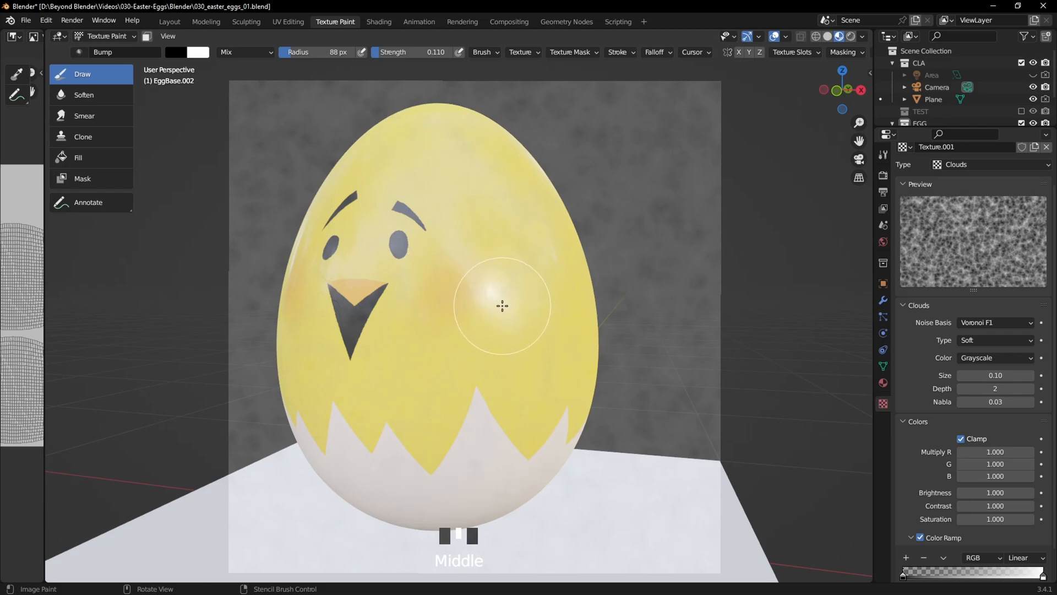
right_click_drag(502, 306, 494, 299)
right_click_drag(591, 289, 606, 287, "shift")
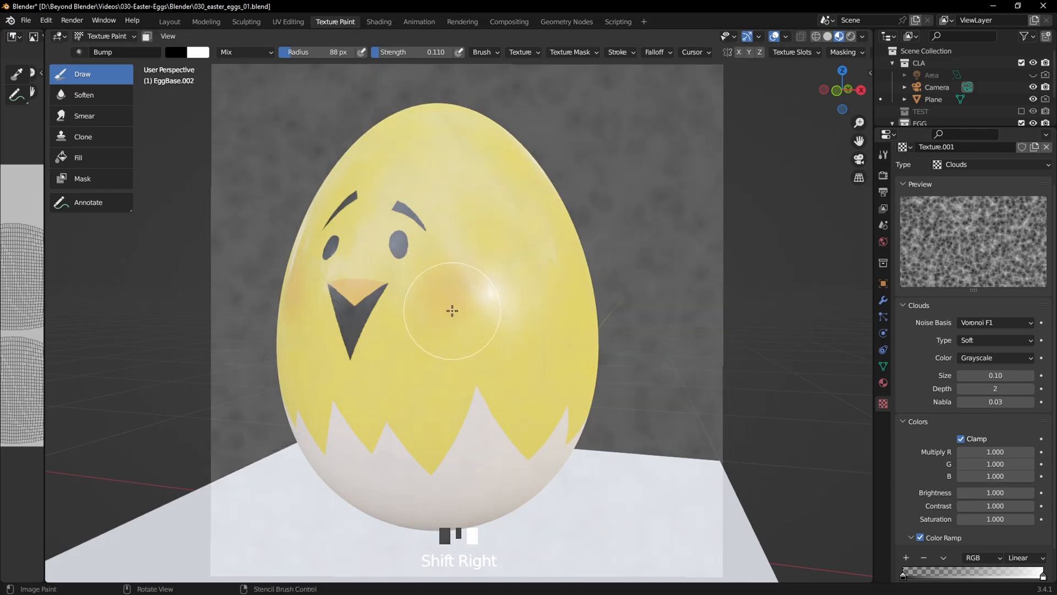
Step: Paint Clouds bump over the cheek beside the beak, then shift the stencil over the lower front and texture the shell edge
left_click_drag(446, 292, 460, 301)
left_click_drag(513, 324, 552, 336)
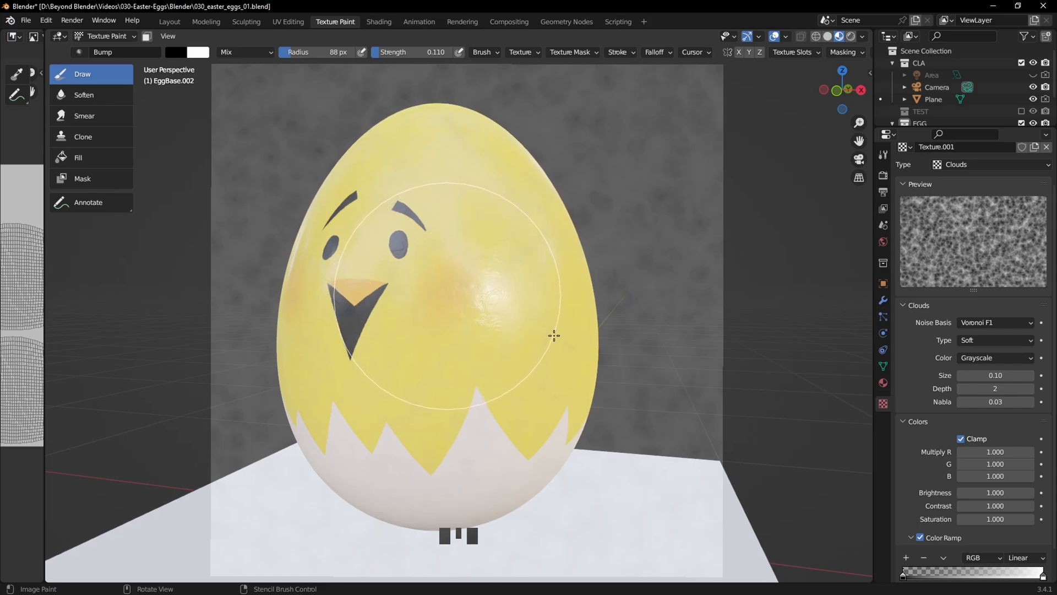
mouse_move(552, 337)
middle_mouse_down()
mouse_move(723, 375)
mouse_move(616, 339)
middle_mouse_up()
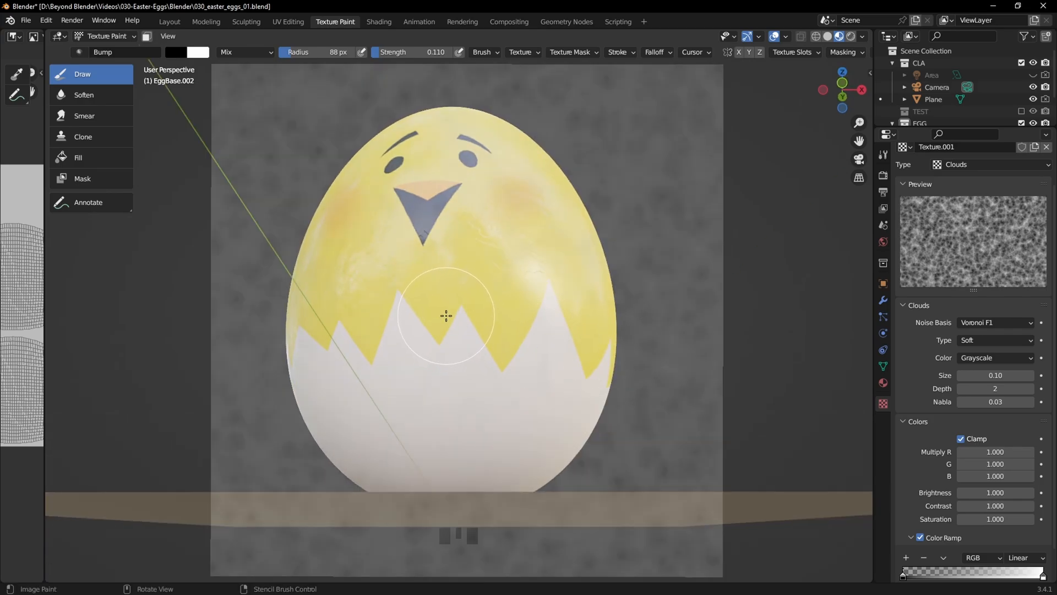
mouse_move(563, 413)
right_mouse_down()
mouse_move(517, 354)
mouse_move(438, 309)
right_mouse_up()
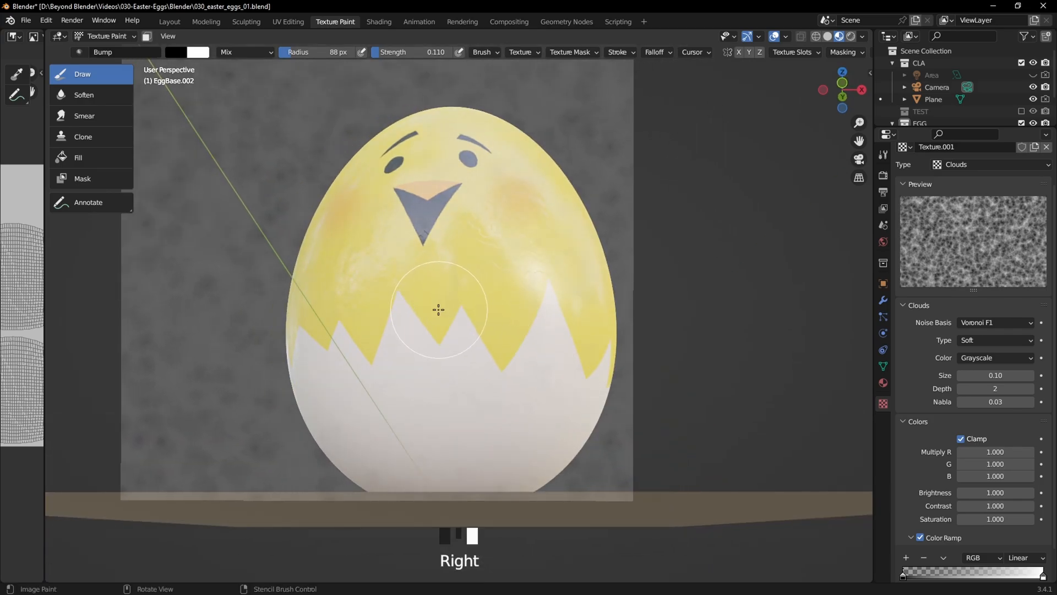
mouse_move(533, 367)
left_mouse_down()
mouse_move(550, 377)
mouse_move(538, 389)
left_mouse_up()
mouse_move(538, 389)
middle_mouse_down()
mouse_move(538, 354)
mouse_move(531, 380)
mouse_move(609, 401)
mouse_move(574, 425)
mouse_move(589, 427)
mouse_move(469, 319)
middle_mouse_up()
Step: Reposition the stencil over the face and paint bump texture around the eyes and beak
right_click_drag(440, 245, 585, 343)
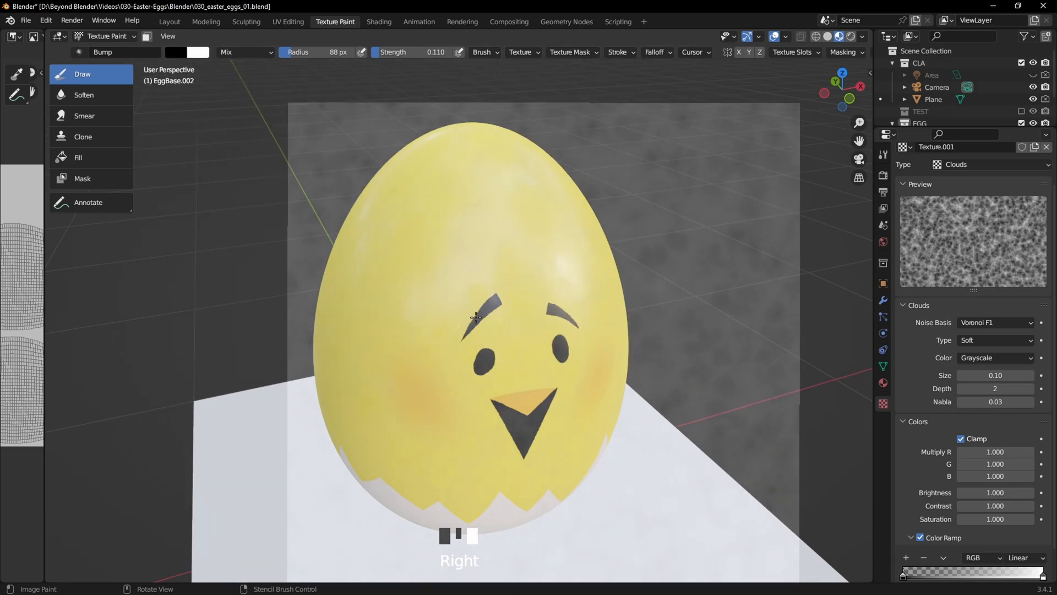
left_click_drag(552, 366, 587, 377)
mouse_move(587, 378)
middle_mouse_down()
mouse_move(563, 386)
mouse_move(475, 372)
middle_mouse_up()
right_click_drag(554, 344, 441, 331)
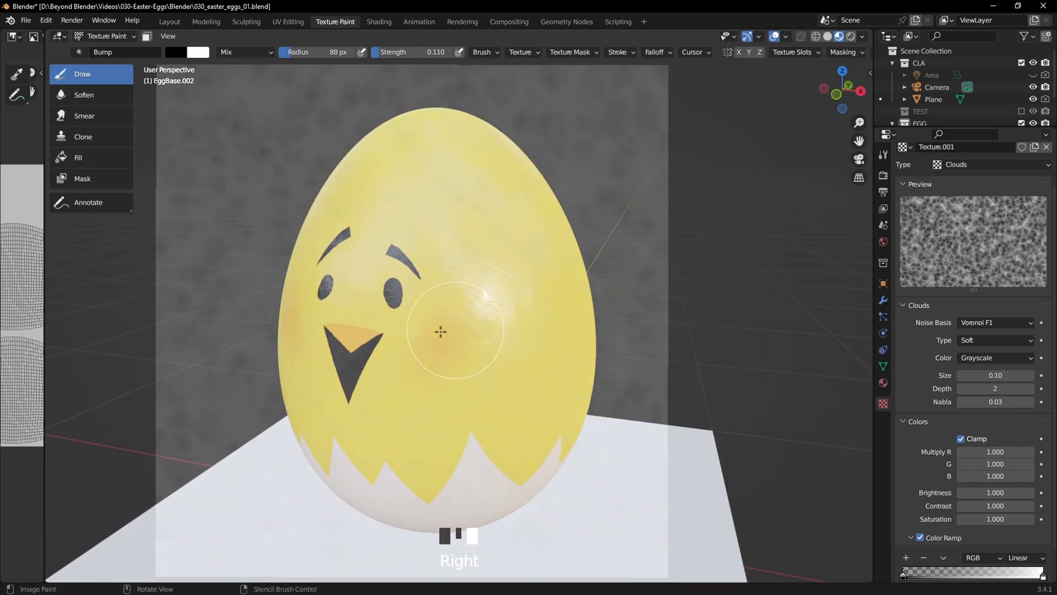
left_click_drag(380, 326, 394, 331)
Step: Paint bump texture around the egg's plain side and back, moving the stencil to cover the back
mouse_move(460, 337)
middle_mouse_down()
mouse_move(493, 332)
mouse_move(444, 330)
middle_mouse_up()
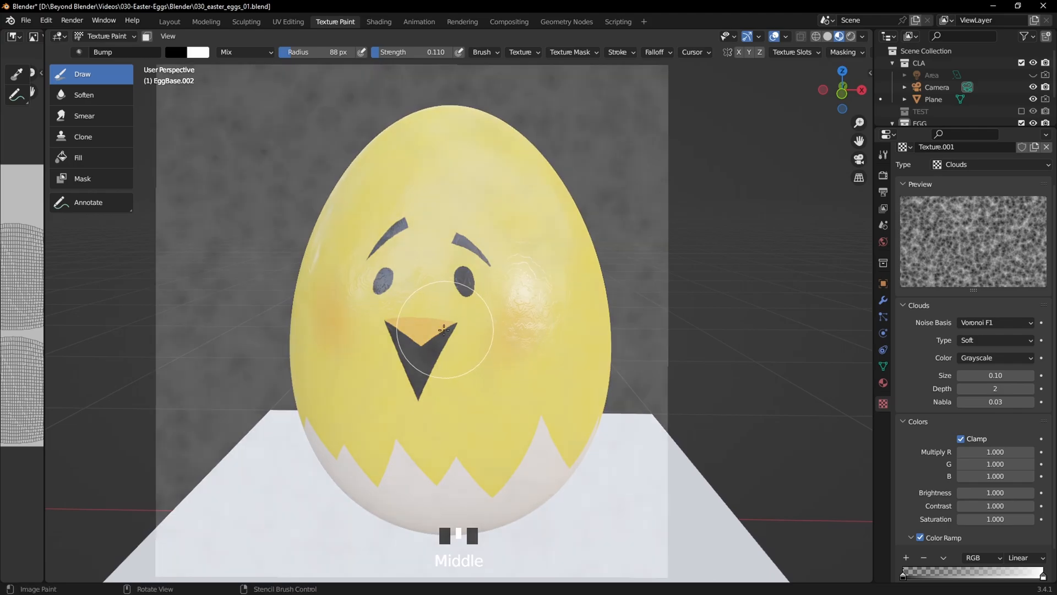
middle_click_drag(533, 360, 568, 363)
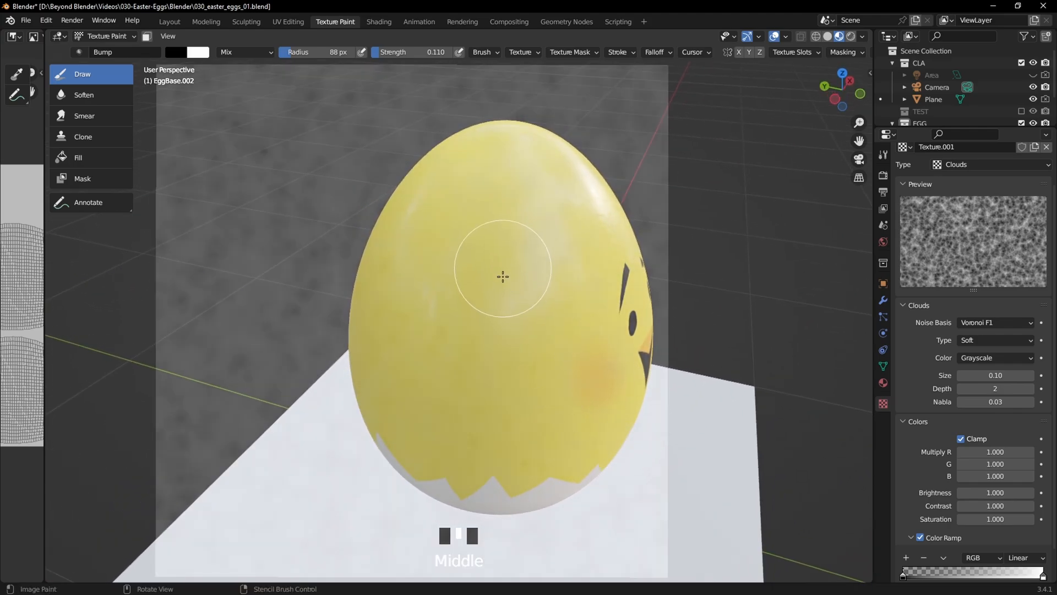
middle_click_drag(501, 400, 509, 339)
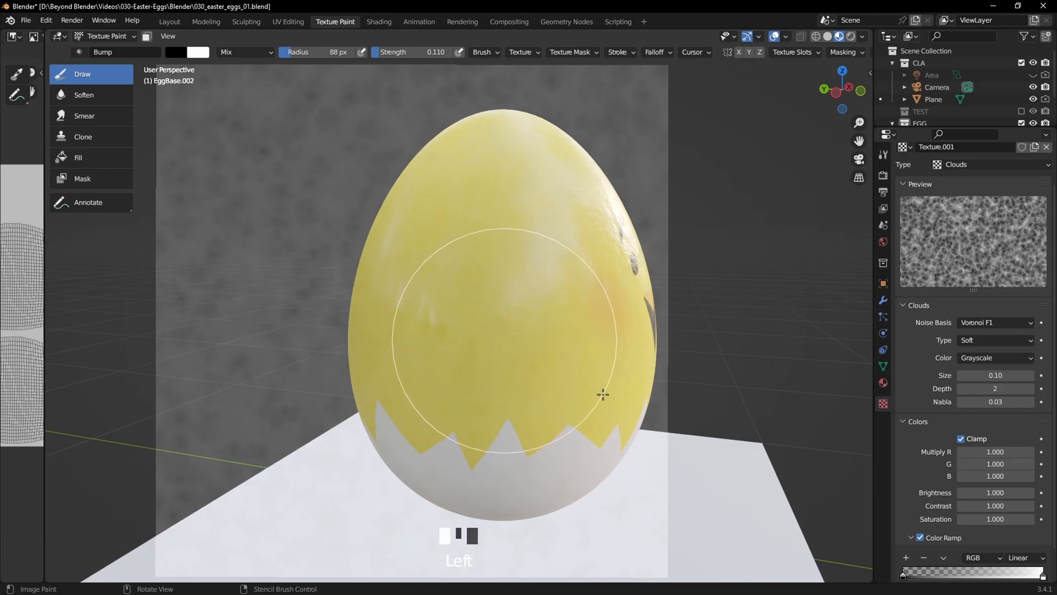
middle_click_drag(604, 395, 562, 368)
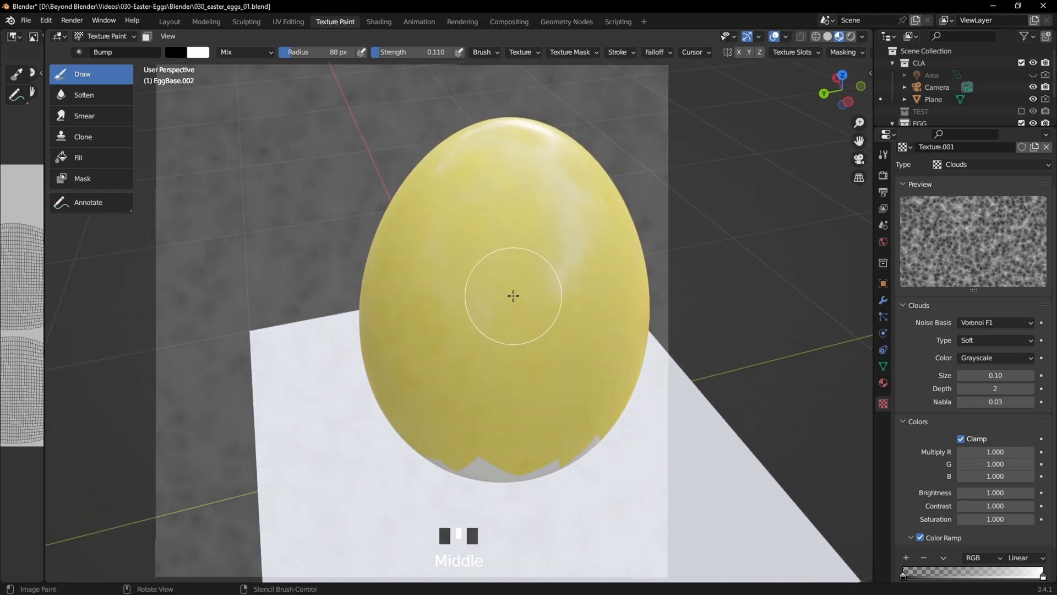
right_click_drag(539, 355, 573, 344)
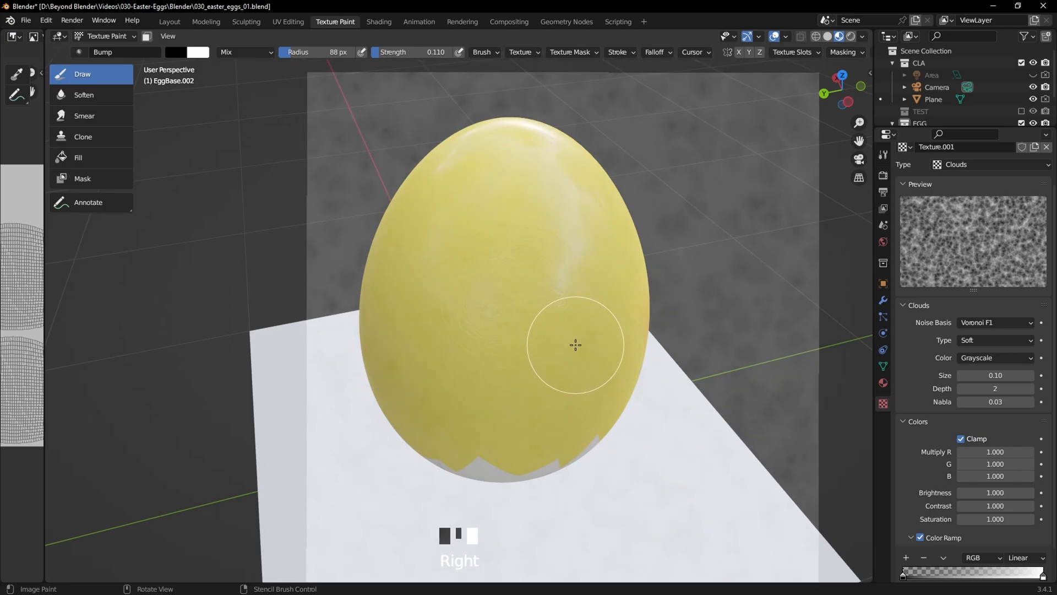
middle_click_drag(574, 345, 550, 318)
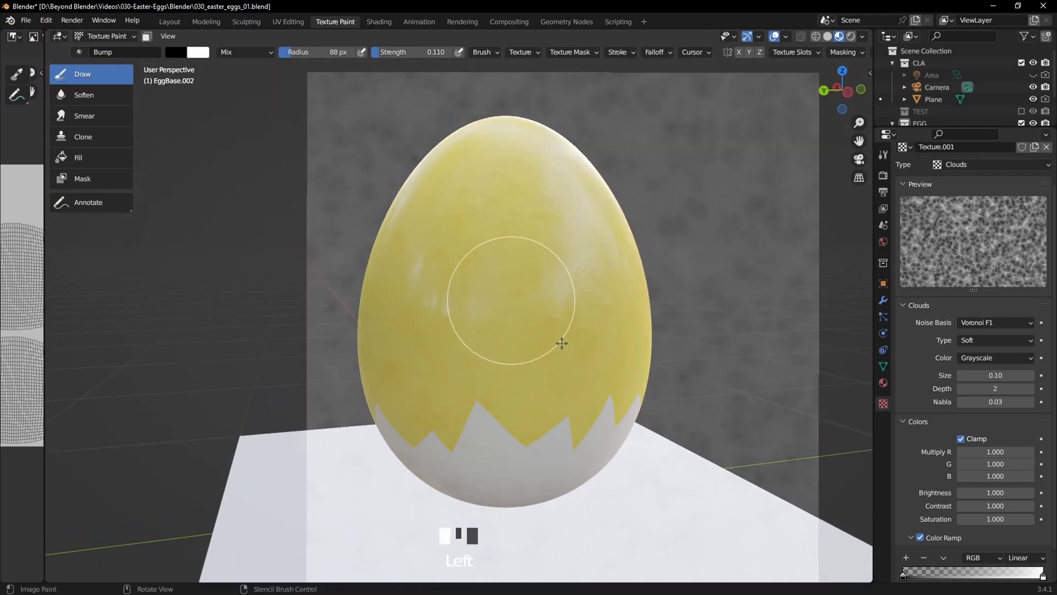
left_click_drag(584, 355, 583, 354)
Step: Extend the bump texture across the egg's side behind the cheek and up beside the forehead
middle_click_drag(582, 354, 538, 373)
left_click_drag(520, 285, 519, 283)
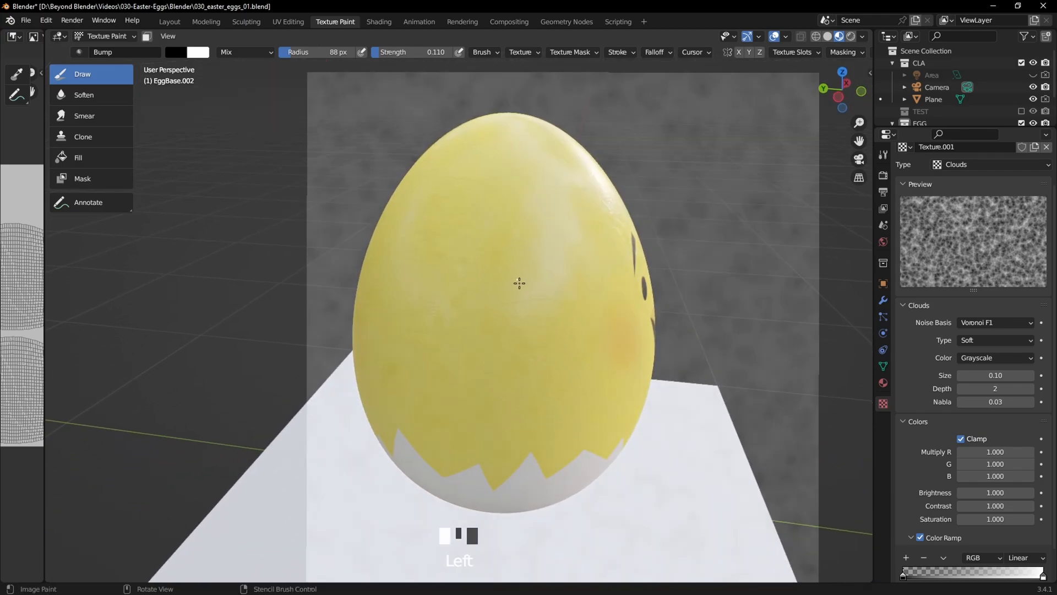
middle_click_drag(560, 324, 545, 372)
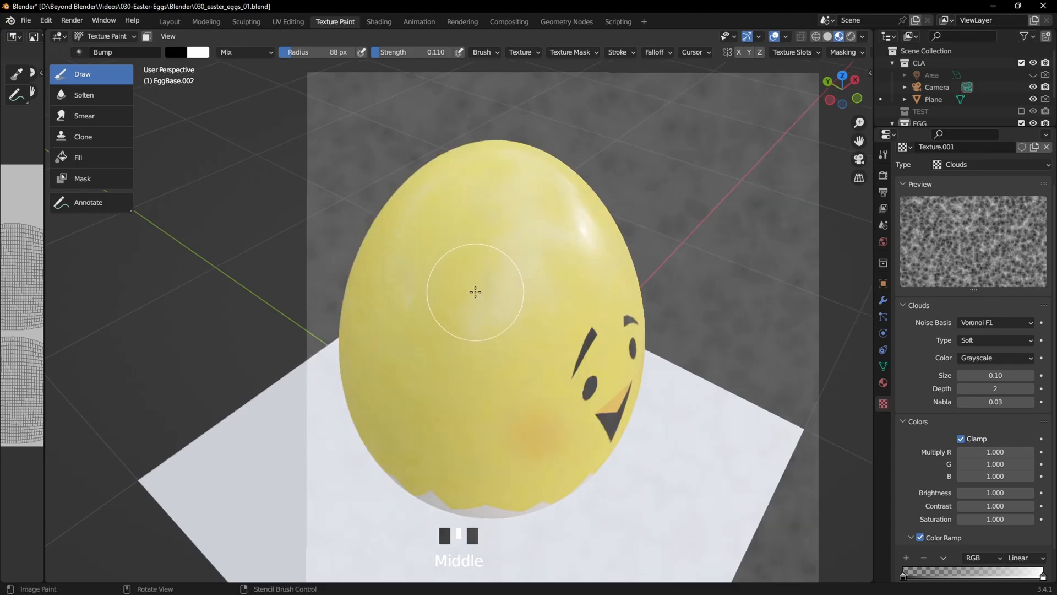
mouse_move(474, 292)
left_mouse_down()
mouse_move(512, 331)
mouse_move(559, 349)
left_mouse_up()
Step: Shift the stencil over the egg's crown and paint inverted bump strokes above the eyebrows at strength 0.100
right_click_drag(560, 349, 415, 319)
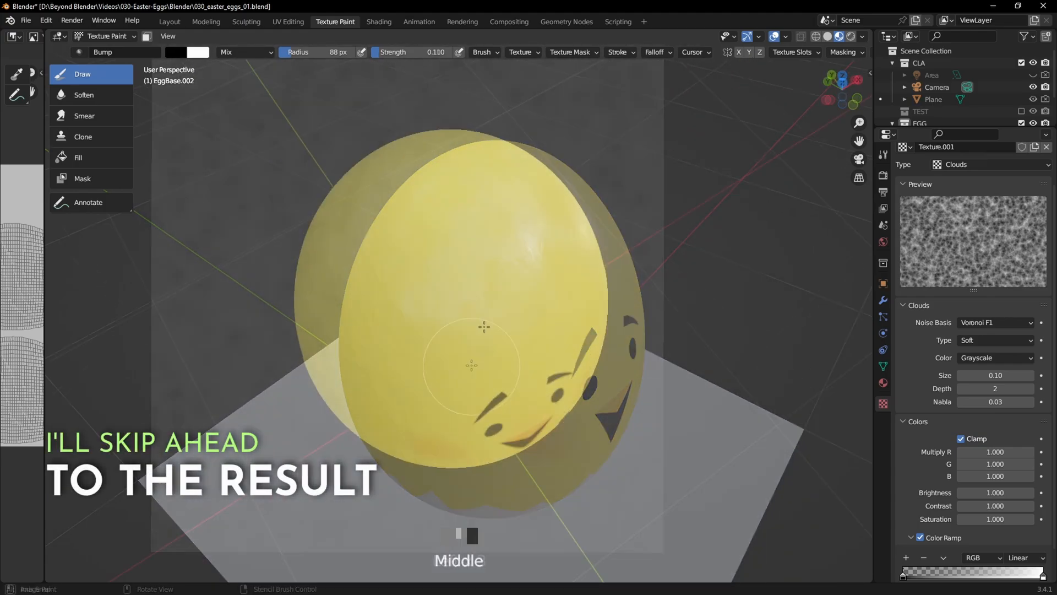
left_click(479, 315, "ctrl")
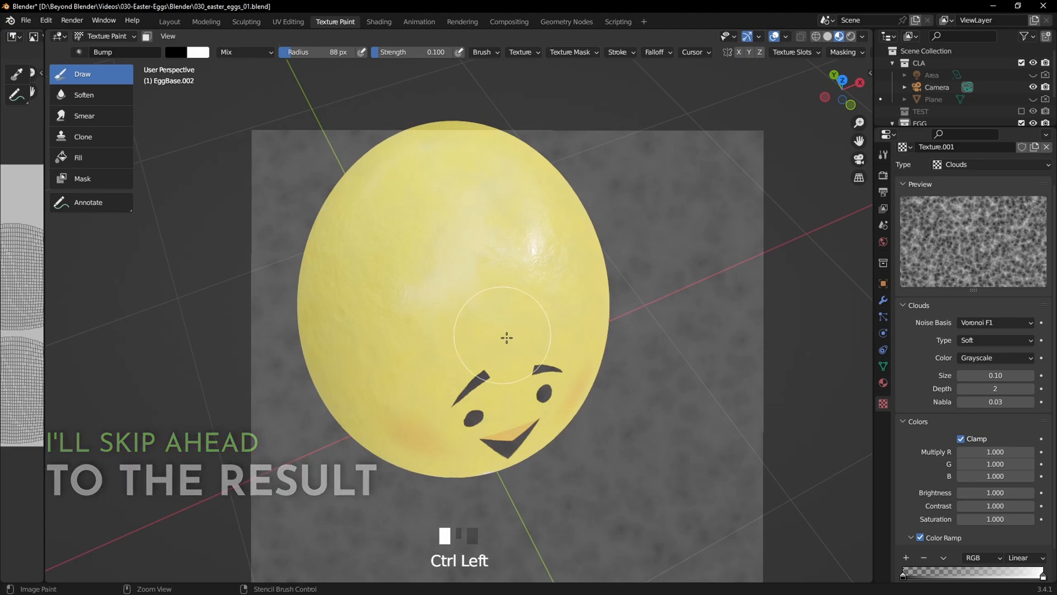
middle_click_drag(507, 338, 476, 297)
mouse_move(477, 297)
left_mouse_down("ctrl")
mouse_move(525, 309)
mouse_move(527, 341)
left_mouse_up("ctrl")
middle_click_drag(527, 340, 525, 289)
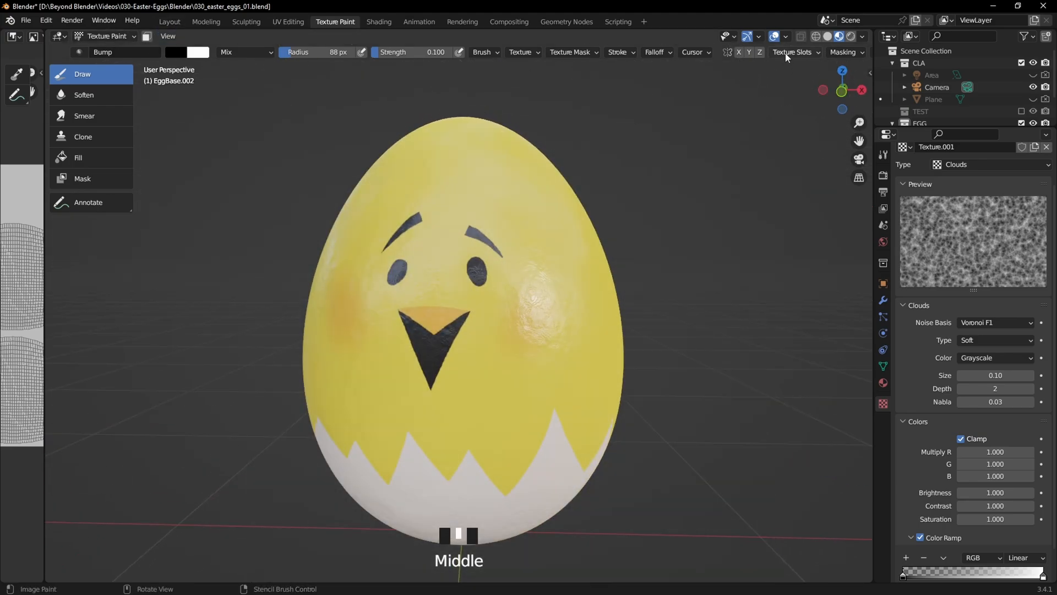
Step: Save all the painted texture images and check the rendered egg in the Layout workspace with overlays hidden
left_click(792, 52)
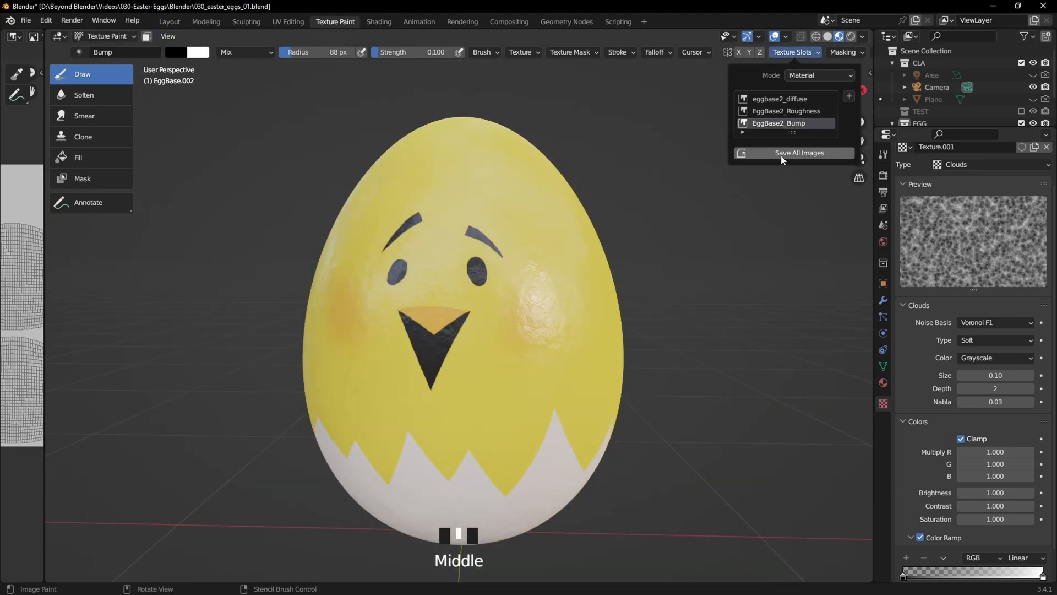
left_click(169, 21)
middle_click_drag(558, 266, 544, 293)
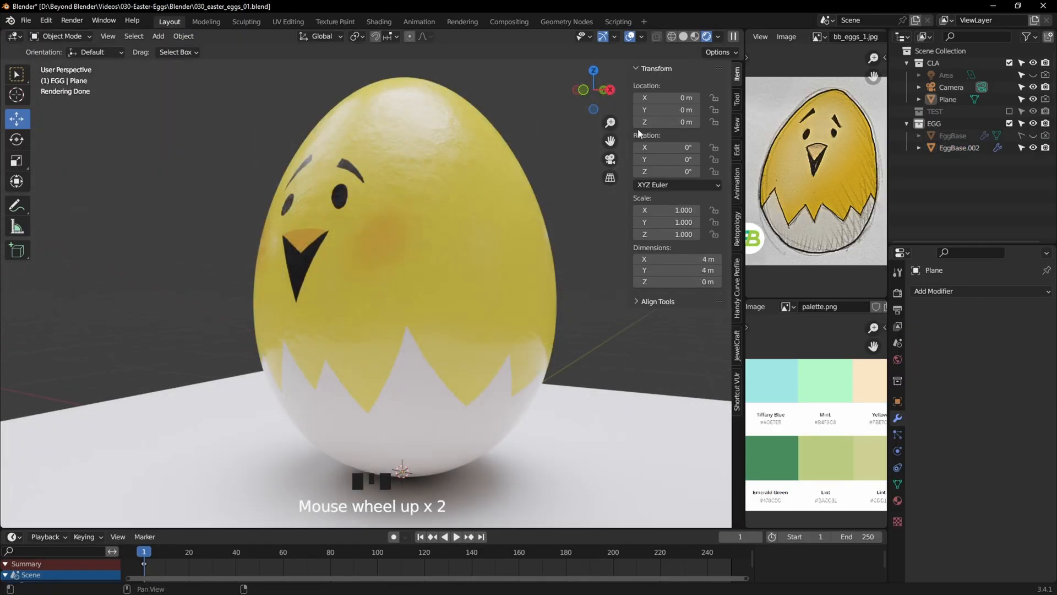
left_click(630, 37)
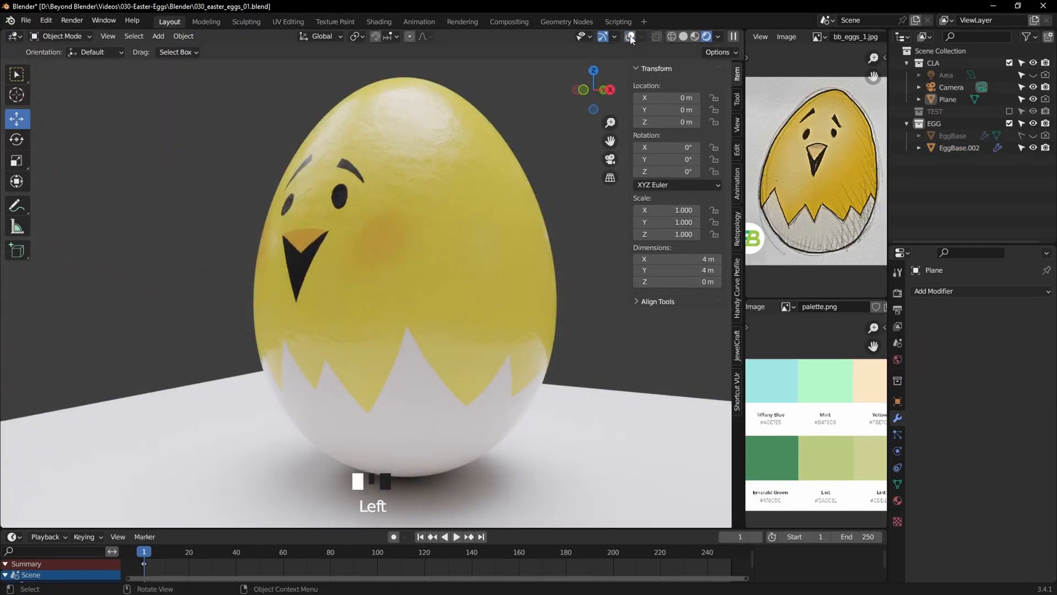
middle_click_drag(453, 249, 510, 249)
scroll(509, 247, "up", 2)
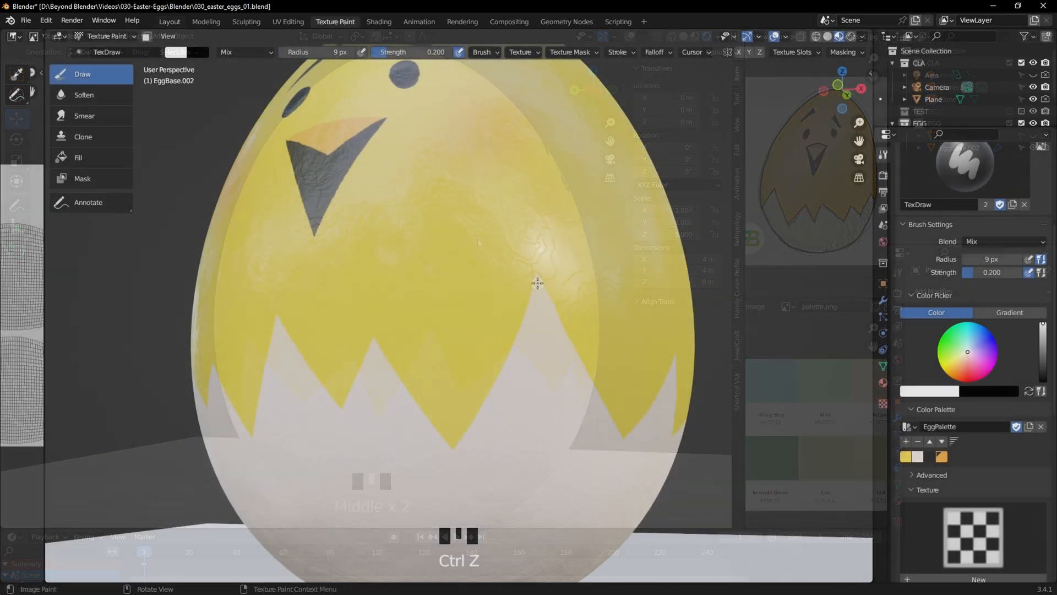
Step: Trace white bump strokes down one slope of the tall shell peak using TexDraw at 9 px radius and 0.200 strength
scroll(548, 300, "up", 2)
middle_click_drag(547, 303, 531, 244, "shift")
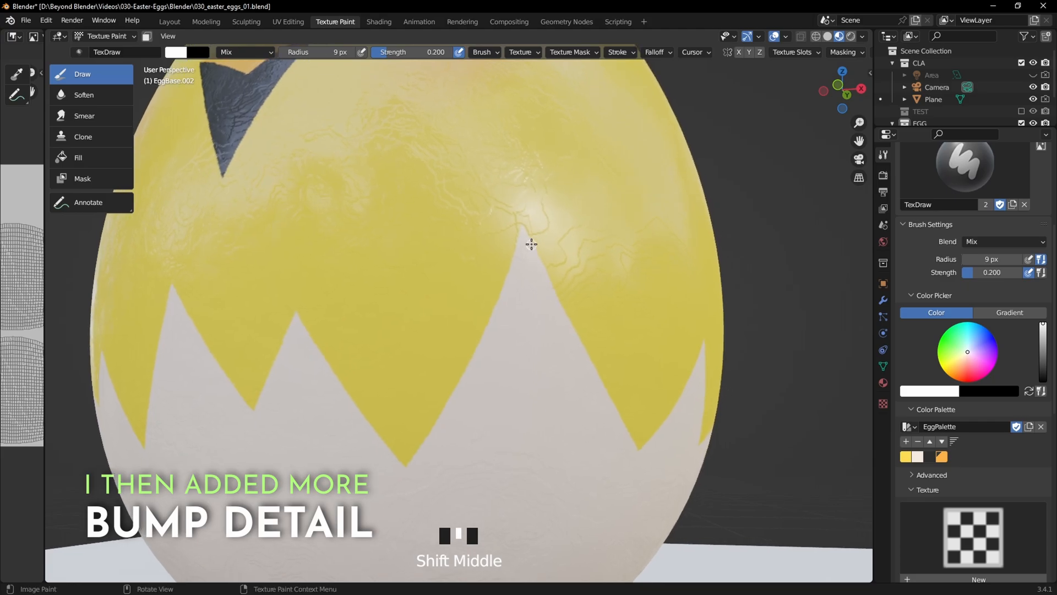
left_click_drag(522, 231, 515, 268)
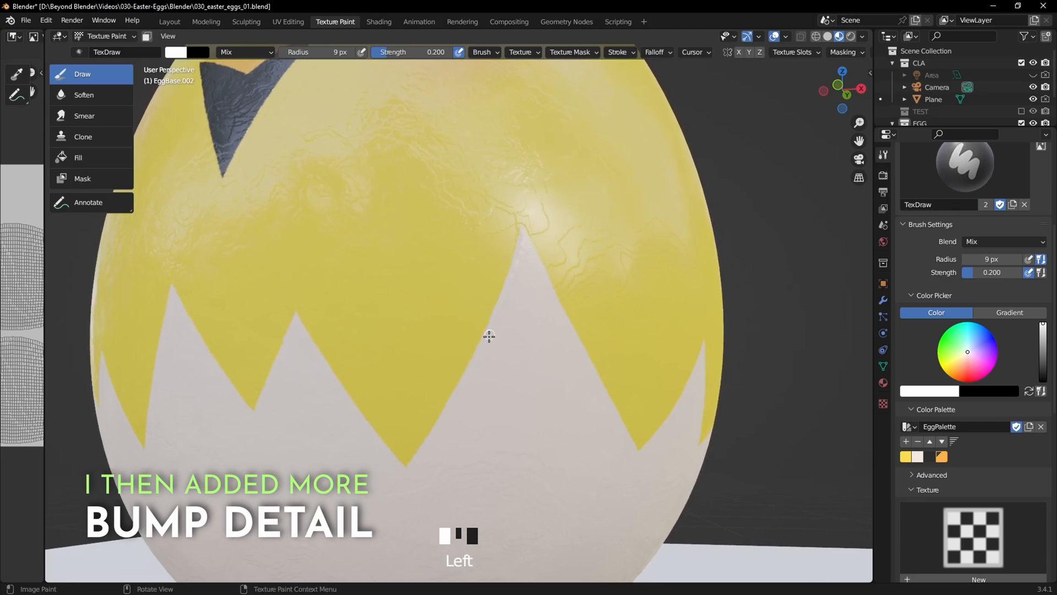
left_click_drag(489, 336, 408, 465)
mouse_move(408, 464)
middle_mouse_down()
mouse_move(546, 347)
mouse_move(500, 332)
mouse_move(484, 361)
mouse_move(533, 359)
mouse_move(467, 281)
middle_mouse_up()
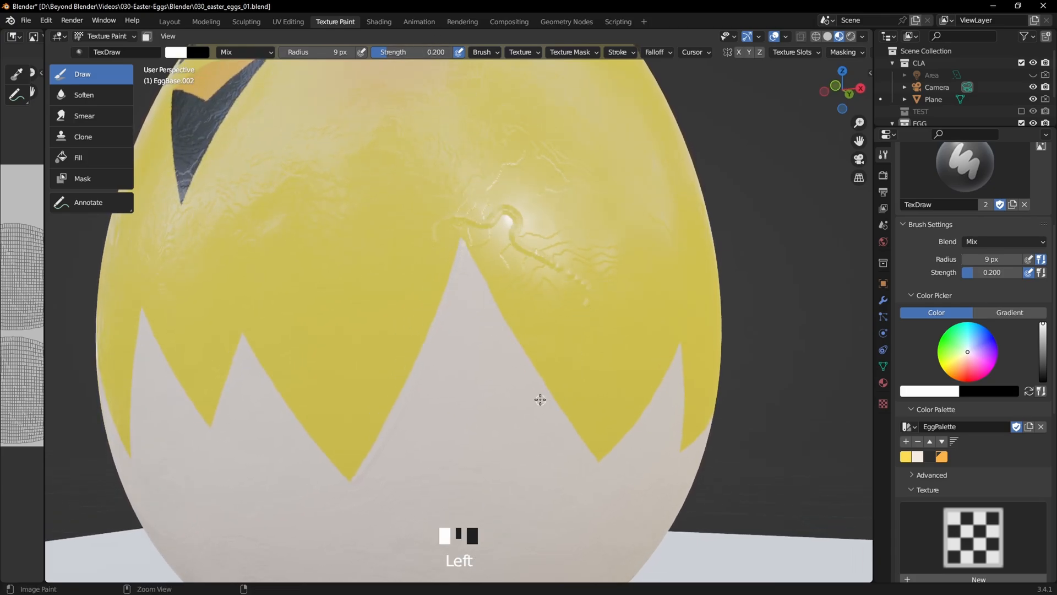
Step: Undo the stray bump stroke above the peak and continue the raised edge along the neighbouring shell points
key("ctrl+z")
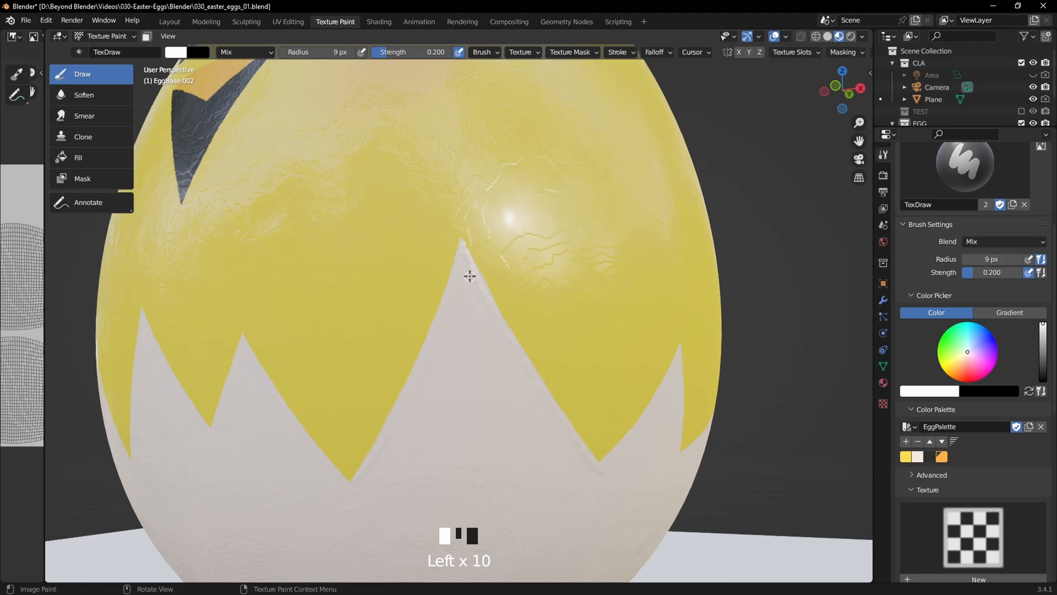
middle_click_drag(469, 276, 567, 379)
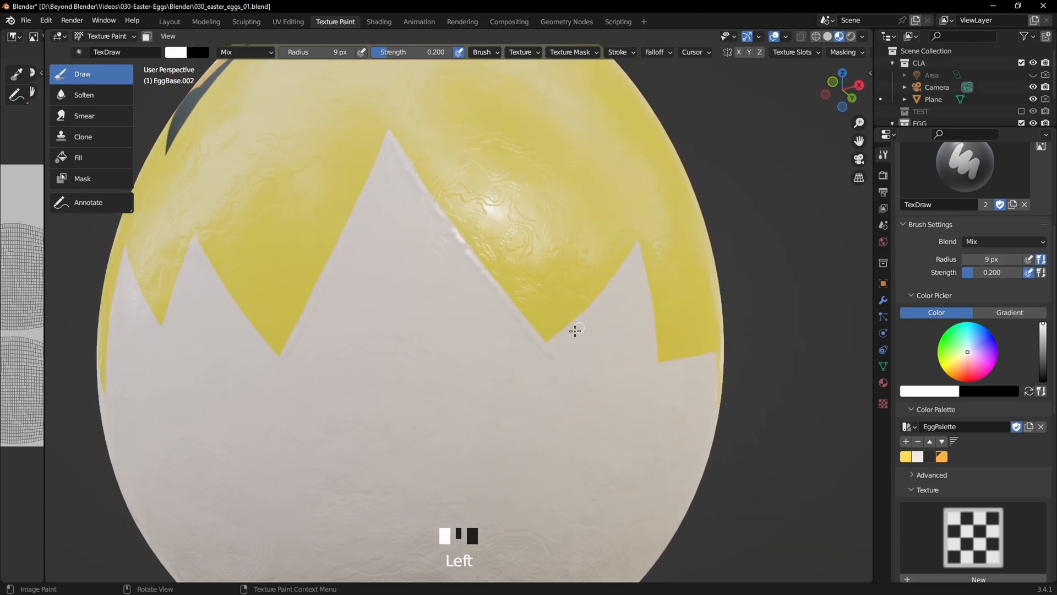
middle_click_drag(606, 302, 580, 314)
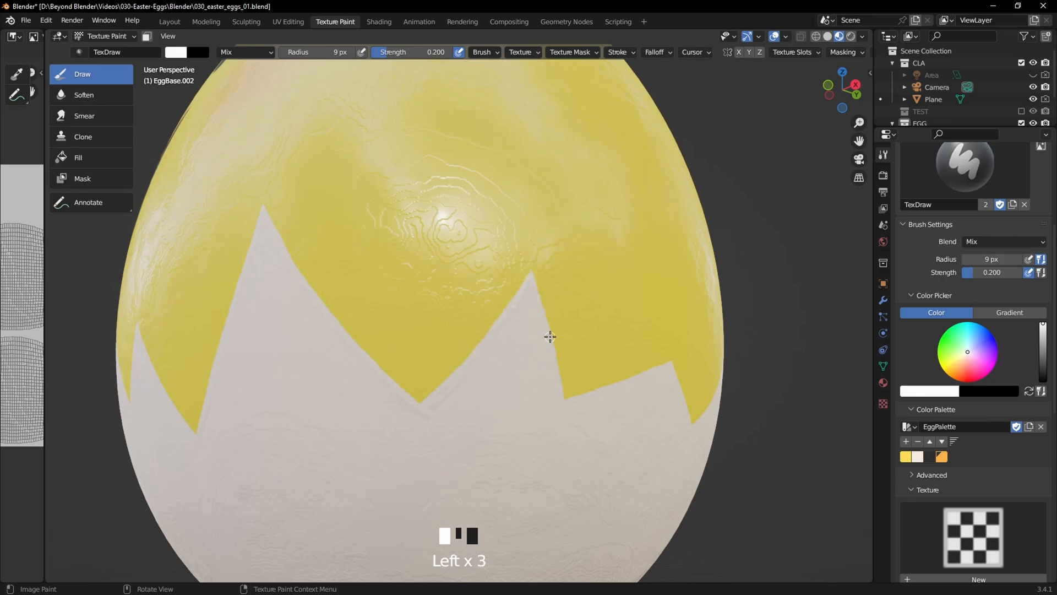
Step: Adjust the brush radius to about 14 px and dab small bump spots onto the white shell at strength 0.100
key("bracketright")
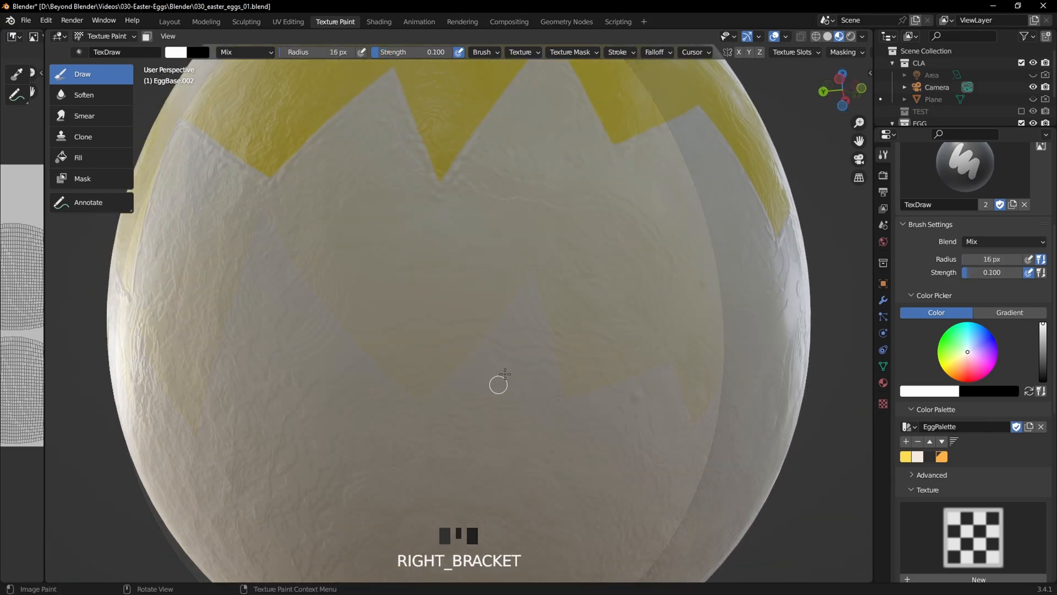
left_click(519, 297)
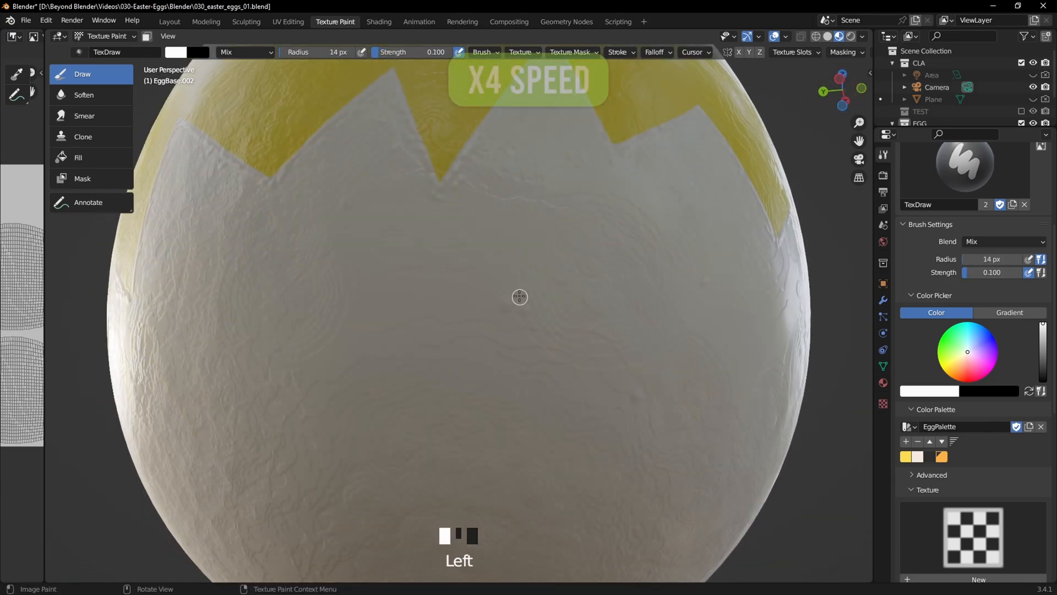
left_click(572, 340)
middle_click_drag(567, 323, 547, 342)
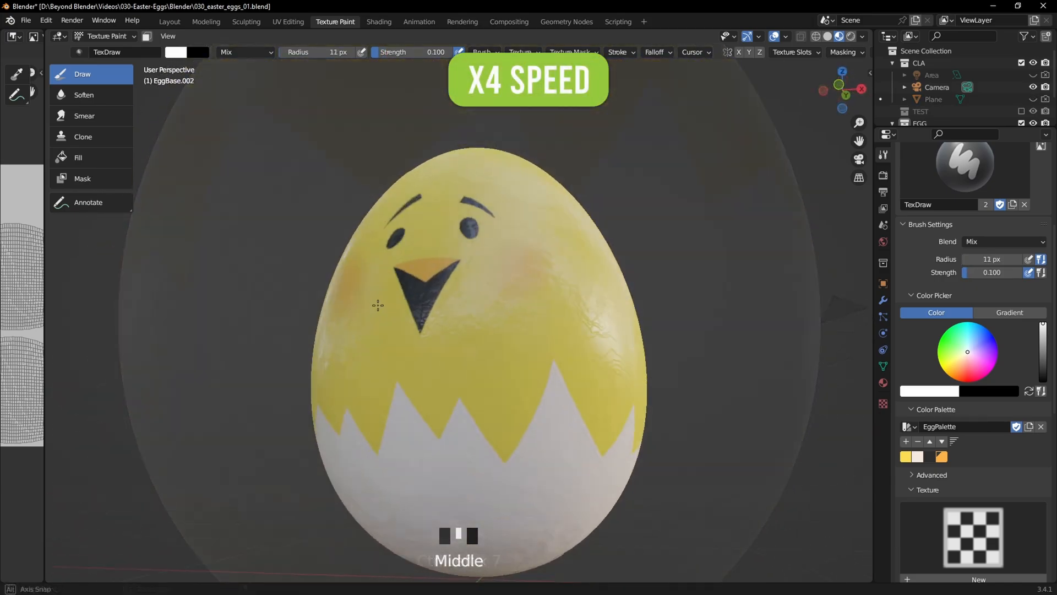
Step: Dab more small bump spots onto the yellow area around the chick's cheek with an 11 px brush
middle_click_drag(377, 305, 569, 396)
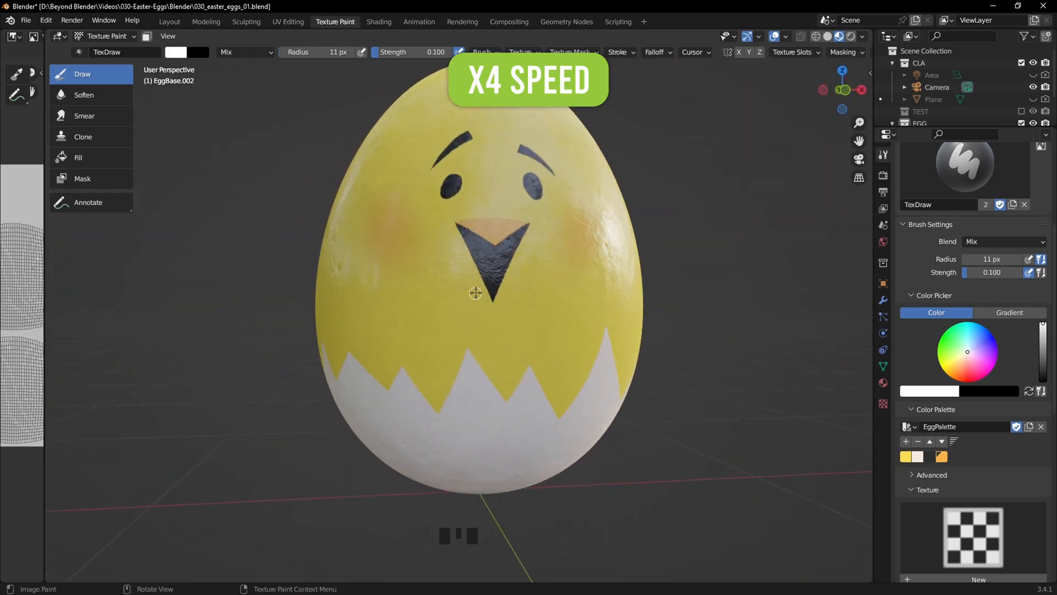
middle_click_drag(475, 293, 419, 287)
left_click(385, 277)
left_click(338, 278)
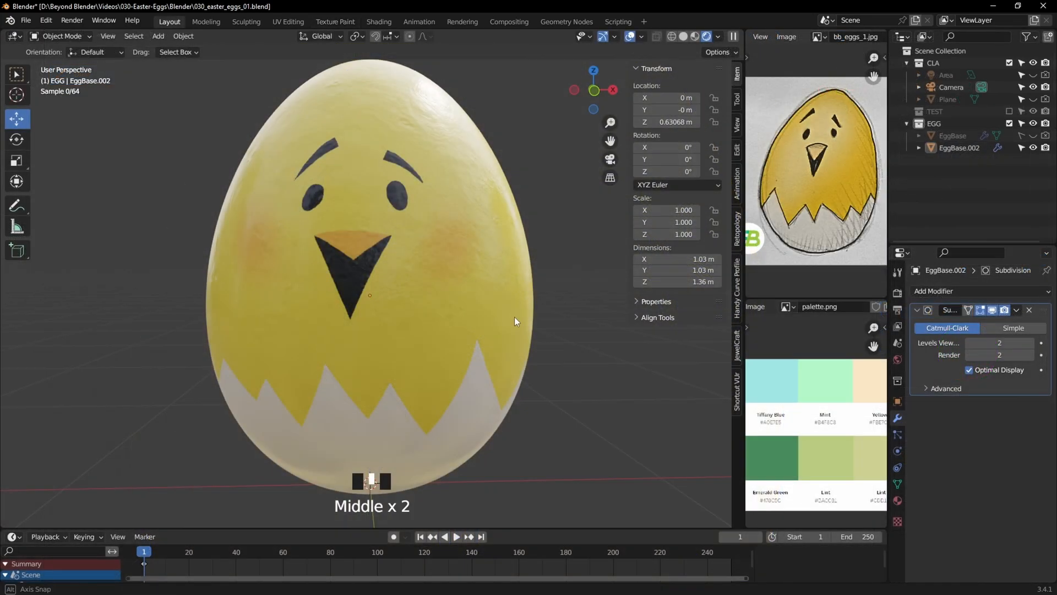
Step: Examine the rendered bump detail on the egg's front, side and back in the Layout workspace
middle_click_drag(514, 316, 538, 321)
middle_click_drag(486, 284, 523, 339)
scroll(488, 311, "up", 1)
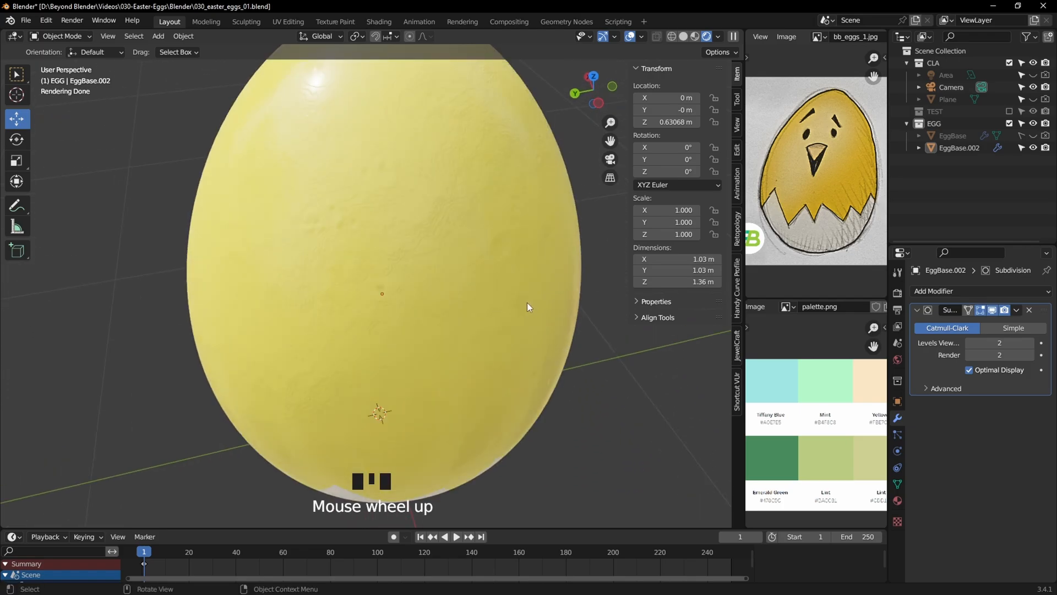
middle_click_drag(527, 302, 514, 239)
middle_click_drag(548, 286, 460, 273)
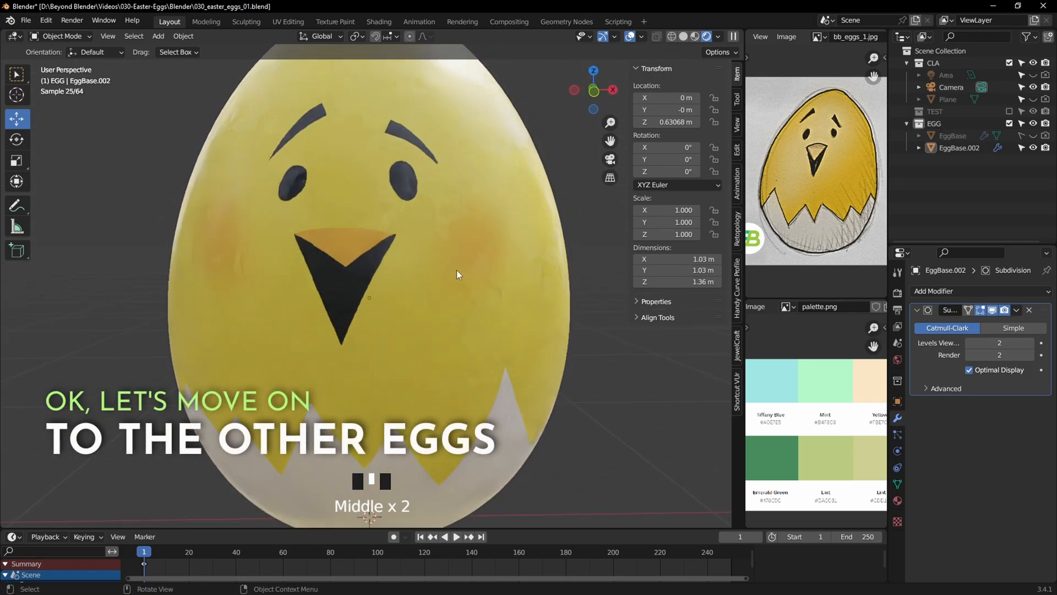
scroll(495, 262, "down", 2)
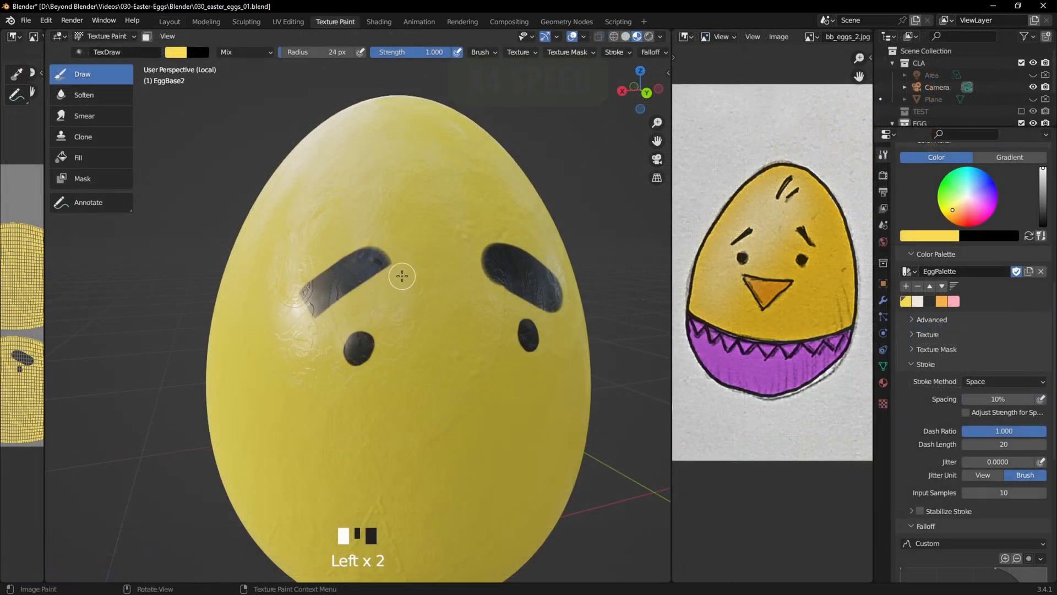
Step: Trim both black eyebrows into thin, tapered slanted shapes by painting over their edges with yellow at full strength
left_click_drag(402, 276, 382, 252)
middle_click_drag(461, 234, 423, 227)
mouse_move(422, 226)
left_mouse_down()
mouse_move(408, 264)
mouse_move(432, 254)
left_mouse_up()
middle_click_drag(487, 331, 465, 333)
left_click_drag(453, 321, 483, 291)
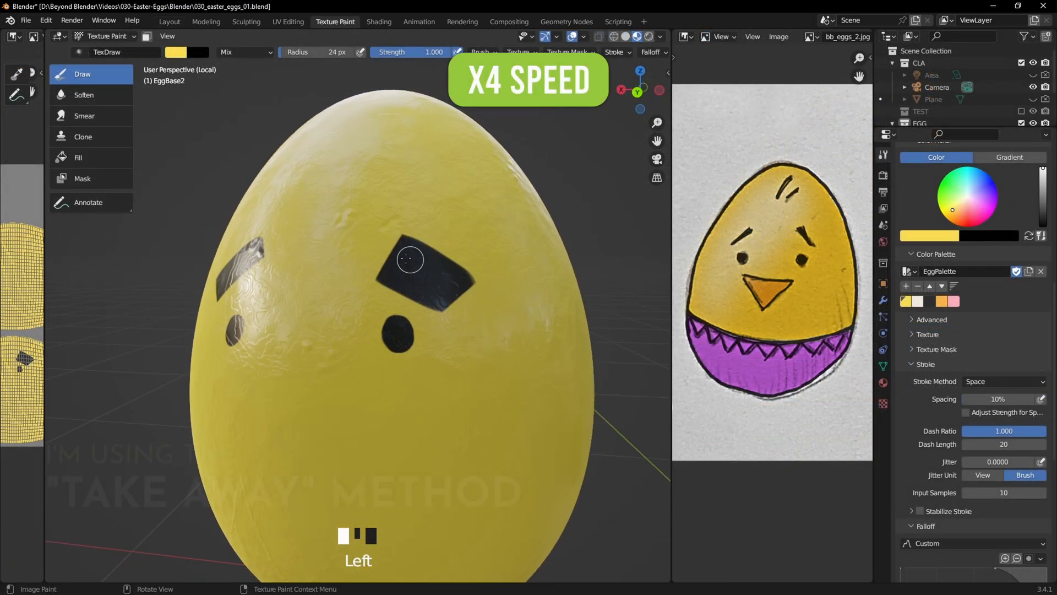
left_click_drag(406, 258, 467, 297)
mouse_move(398, 257)
left_mouse_down()
mouse_move(460, 302)
mouse_move(409, 242)
left_mouse_up()
middle_click_drag(381, 272, 447, 277)
left_click_drag(379, 218, 310, 272)
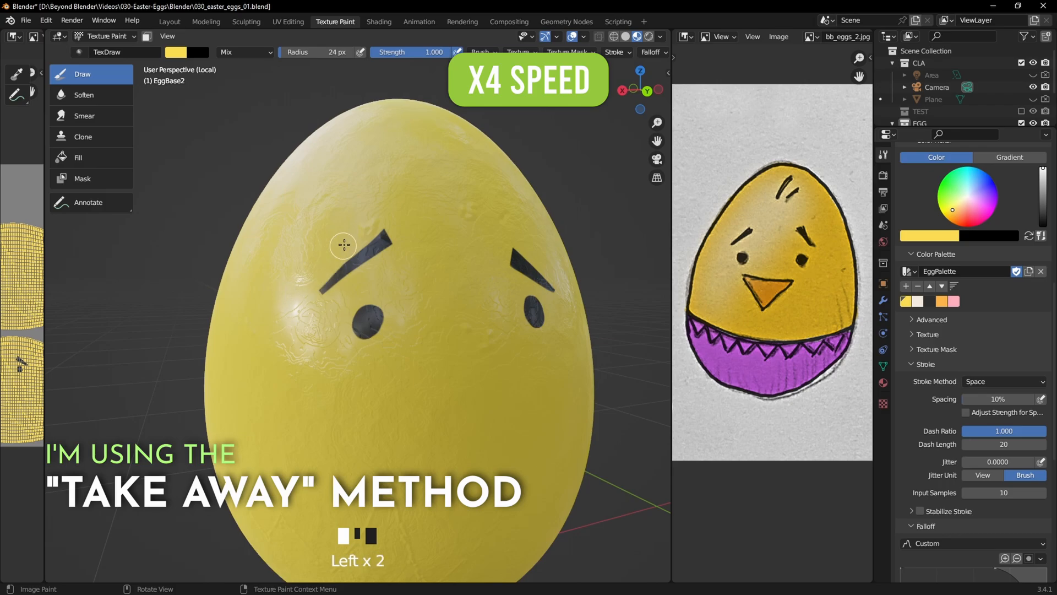
Step: Paint a black hair patch above the eyebrows and split it into separate strands with yellow
middle_click_drag(342, 251, 413, 189)
scroll(432, 292, "up", 2)
scroll(385, 237, "down", 2)
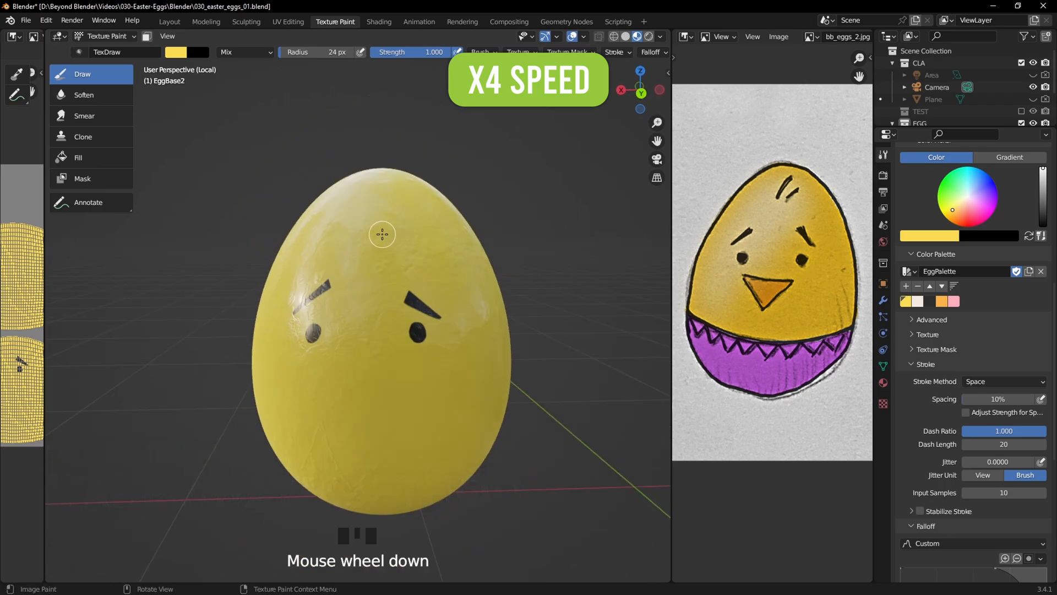
scroll(390, 254, "up", 2)
left_click(930, 301)
mouse_move(377, 195)
left_mouse_down()
mouse_move(420, 177)
mouse_move(395, 226)
left_mouse_up()
left_click_drag(419, 161, 360, 253)
left_click(903, 301)
left_click_drag(362, 149, 446, 177)
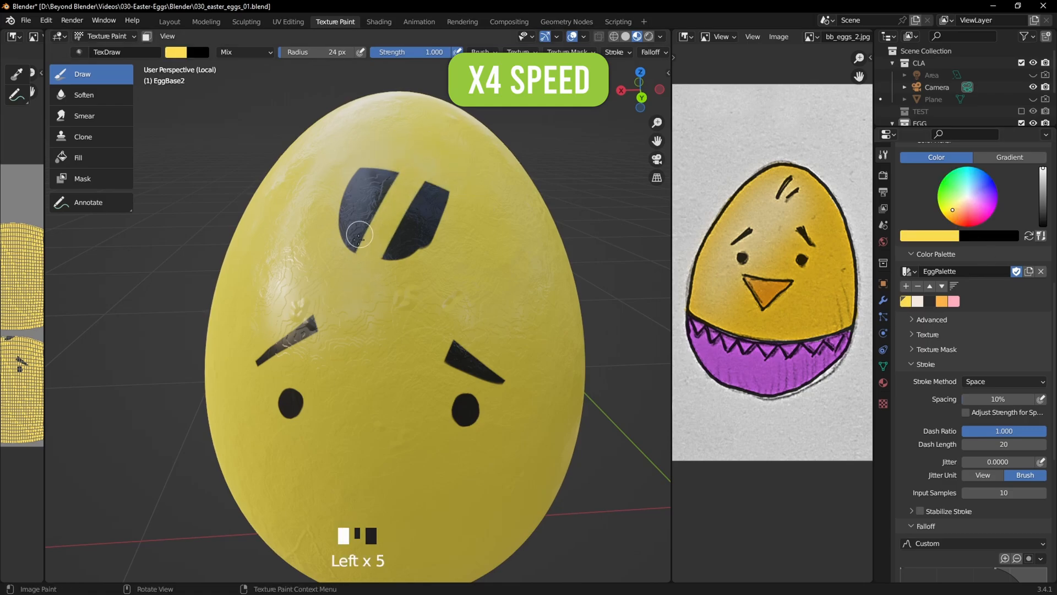
Step: Undo the last two trimming strokes and recut the outer edges of the hair strands in yellow
mouse_move(386, 251)
left_mouse_down()
mouse_move(320, 228)
mouse_move(394, 253)
left_mouse_up()
key("ctrl+z")
key("ctrl+z")
mouse_move(326, 245)
left_mouse_down()
mouse_move(413, 276)
mouse_move(459, 202)
mouse_move(368, 165)
left_mouse_up()
left_click_drag(355, 172, 338, 214)
Step: Paint a downward-pointing orange beak below the eyes and select yellow to trim its edges
middle_click_drag(492, 253, 474, 220)
scroll(474, 248, "down", 5)
scroll(485, 331, "up", 3)
middle_click_drag(489, 358, 480, 270, "shift")
scroll(477, 300, "up", 2)
left_click(942, 302)
mouse_move(331, 287)
left_mouse_down()
mouse_move(432, 283)
mouse_move(349, 309)
mouse_move(413, 290)
left_mouse_up()
middle_click_drag(413, 290, 384, 300)
scroll(384, 301, "up", 1)
left_click_drag(460, 292, 419, 343)
left_click_drag(298, 285, 472, 281)
left_click(905, 301)
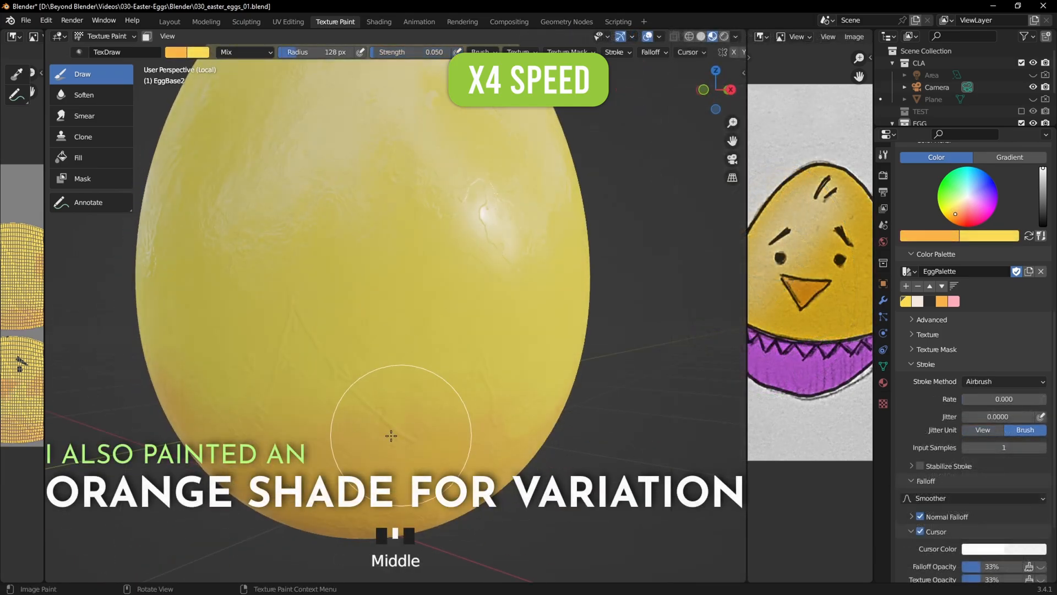
Step: Airbrush orange shading around the egg's lower half and blend its upper edge with yellow, using a 128 px brush at strength 0.050
middle_click_drag(392, 435, 460, 373)
scroll(460, 372, "down", 1)
key("ctrl+Left")
key("ctrl+Left")
key("ctrl+Left")
key("ctrl+Left")
key("ctrl+Left")
key("ctrl+Left")
key("ctrl+Left")
key("ctrl+Left")
key("ctrl+Left")
key("ctrl+Left")
key("ctrl+Left")
key("ctrl+Left")
key("ctrl+Left")
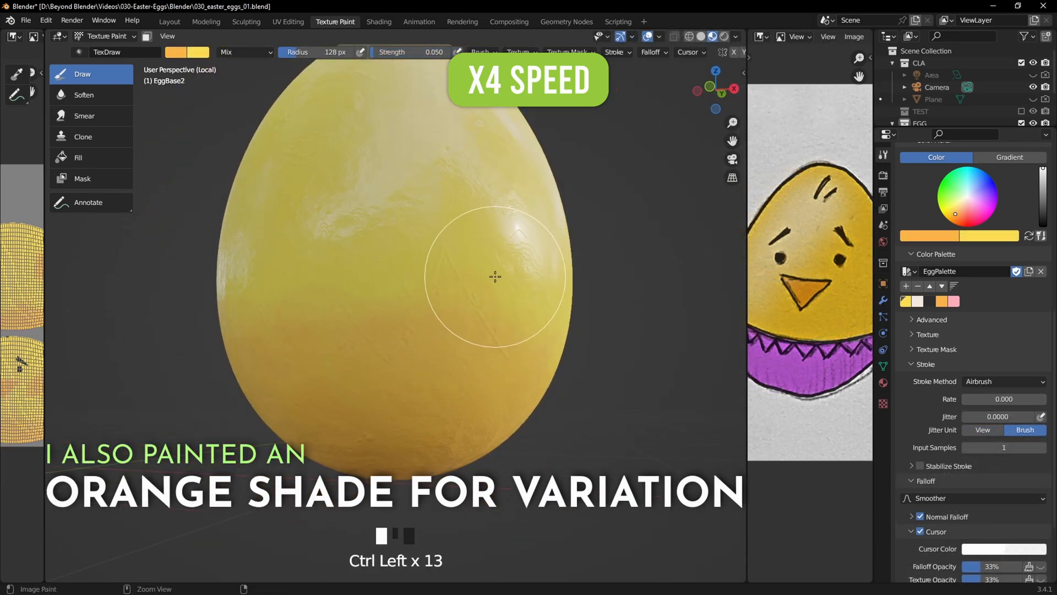
Step: Continue blending the orange and yellow shading around the egg's side and back
left_click(390, 332)
left_click_drag(390, 332, 441, 271)
middle_click_drag(441, 272, 445, 286)
left_click_drag(445, 287, 506, 280, "ctrl")
middle_click_drag(506, 280, 543, 279)
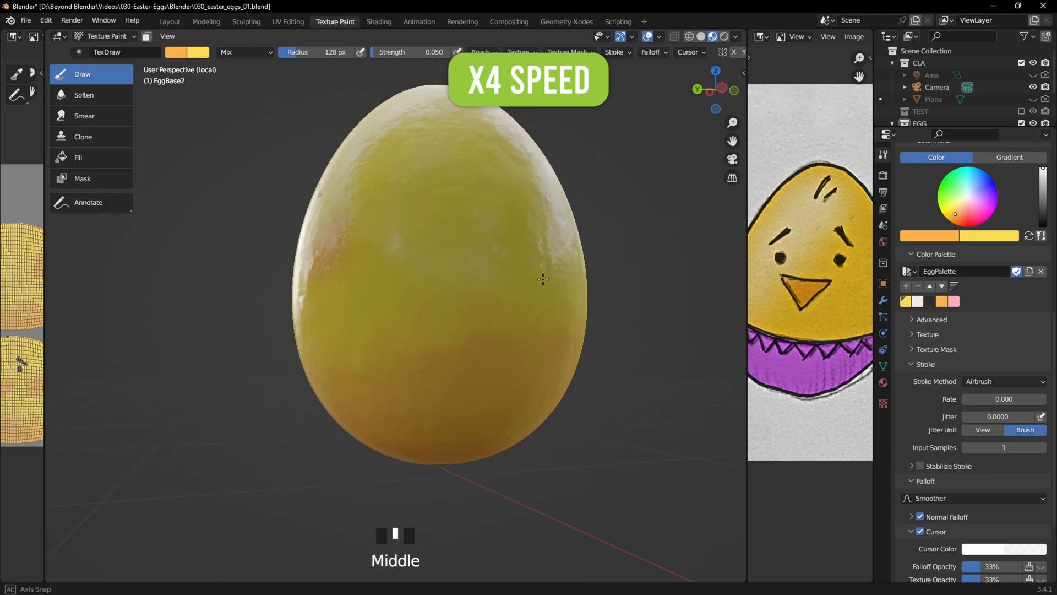
left_click_drag(474, 271, 439, 301, "ctrl")
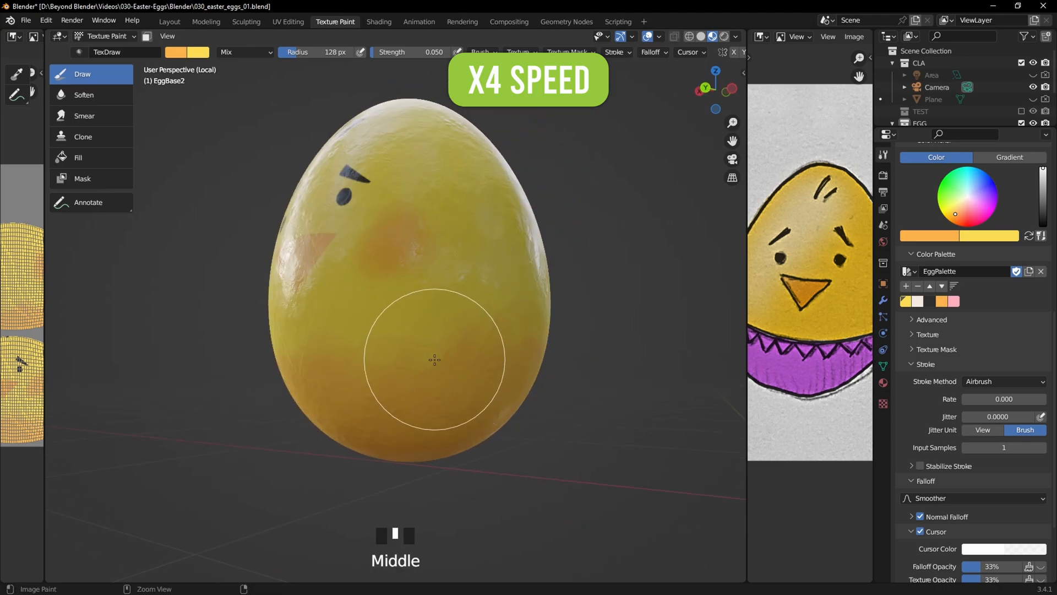
Step: Set the brush radius to 82 px and refine the orange-to-yellow transition on the egg's front below the beak
middle_click_drag(435, 359, 421, 364)
left_click(421, 364)
key("f")
left_click(430, 378)
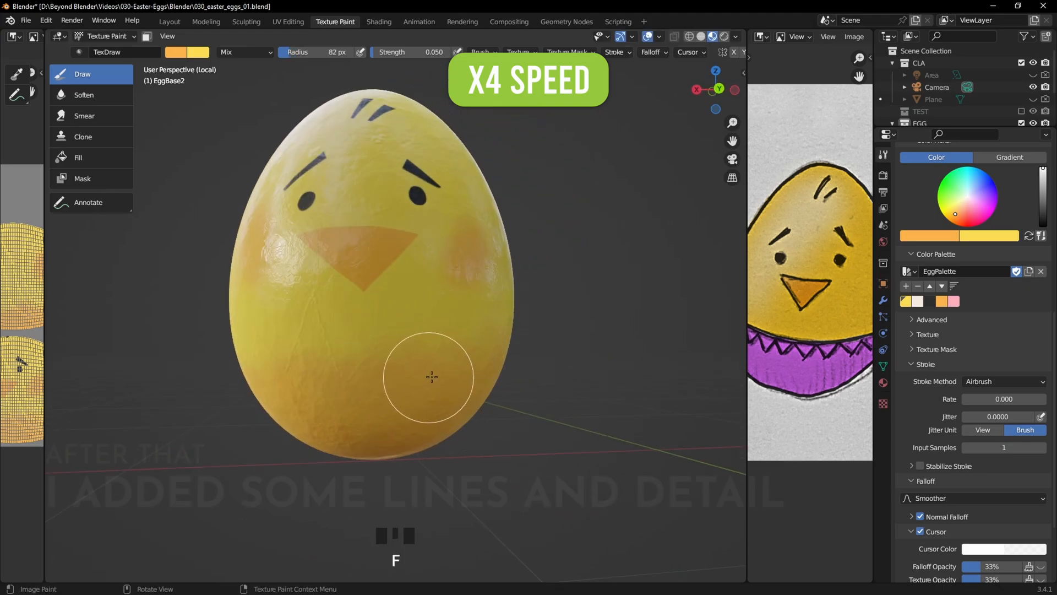
scroll(430, 378, "up", 2)
left_click(373, 338, "ctrl")
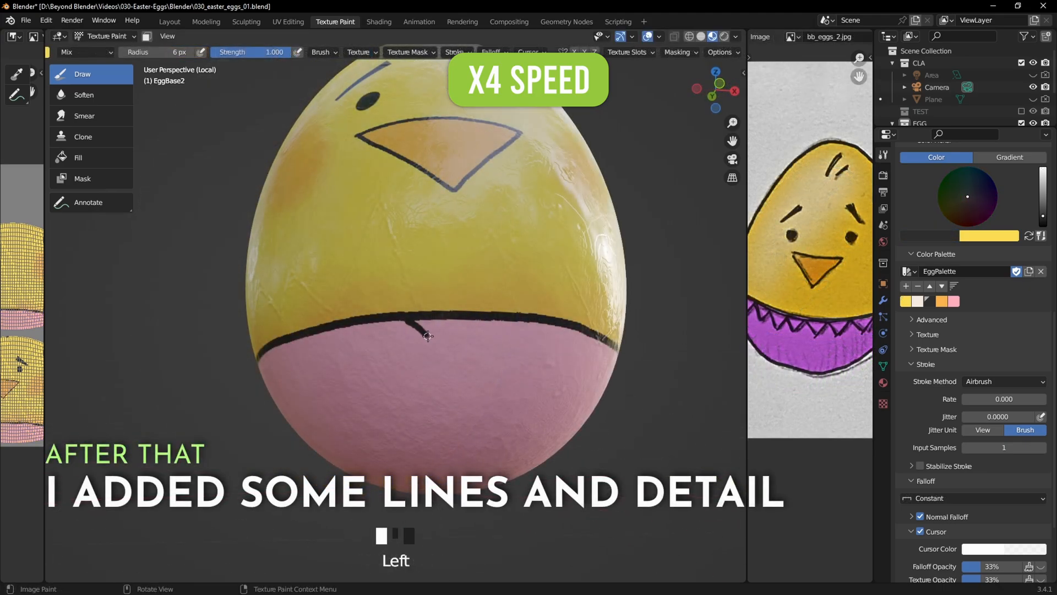
Step: Paint a black zigzag trim along the top of the pink band with a 6 px brush
left_click(533, 323)
middle_click_drag(533, 323, 342, 304)
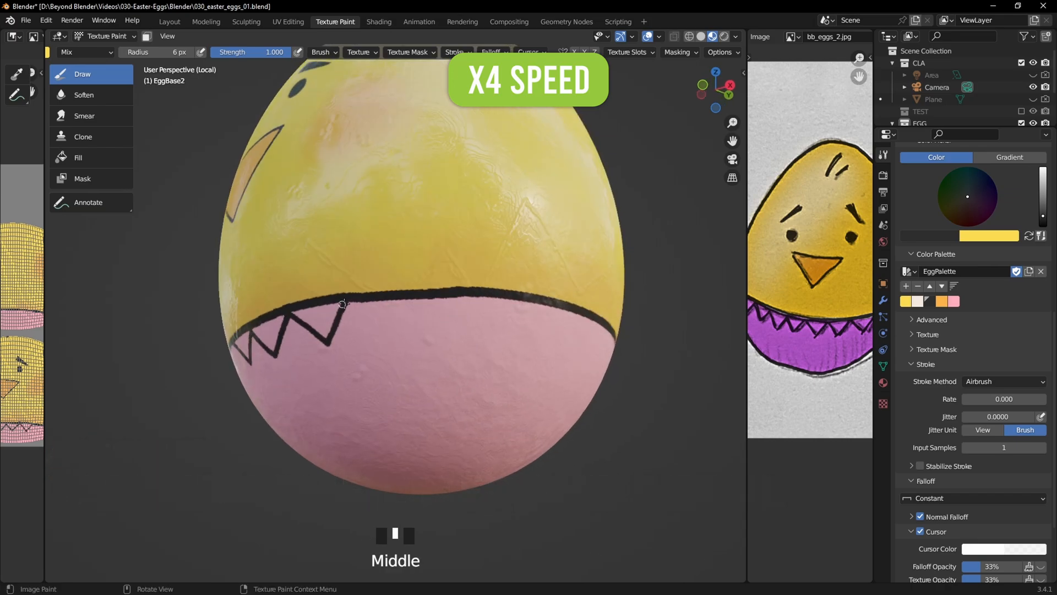
left_click_drag(502, 337, 532, 303)
middle_click_drag(547, 312, 519, 316)
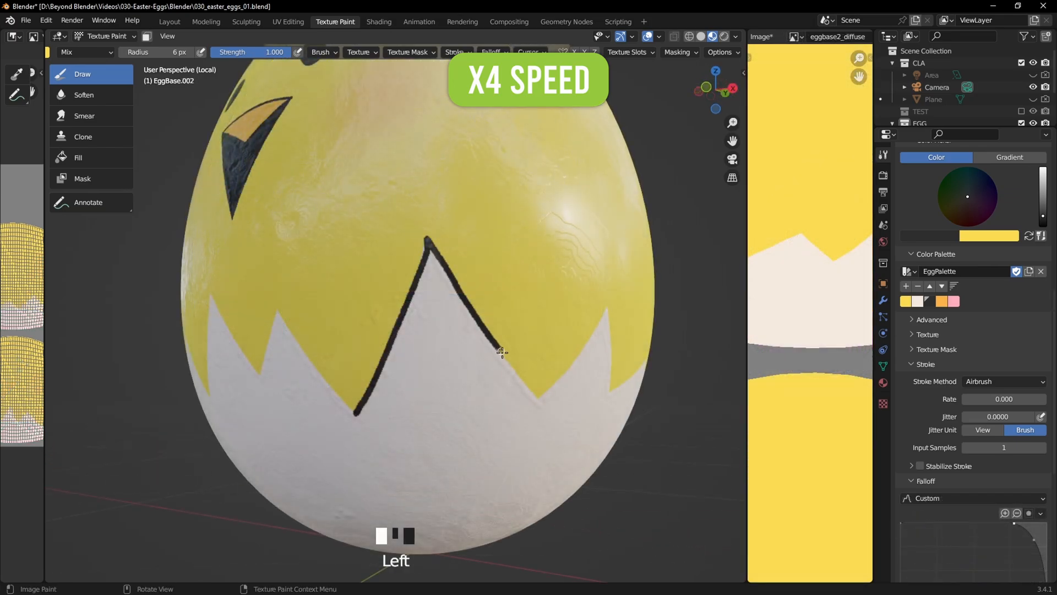
Step: Outline the first egg's jagged shell edge in black beside the beak with a 6 px brush, undoing uneven strokes
middle_click_drag(496, 349, 528, 382)
left_click_drag(374, 410, 431, 343)
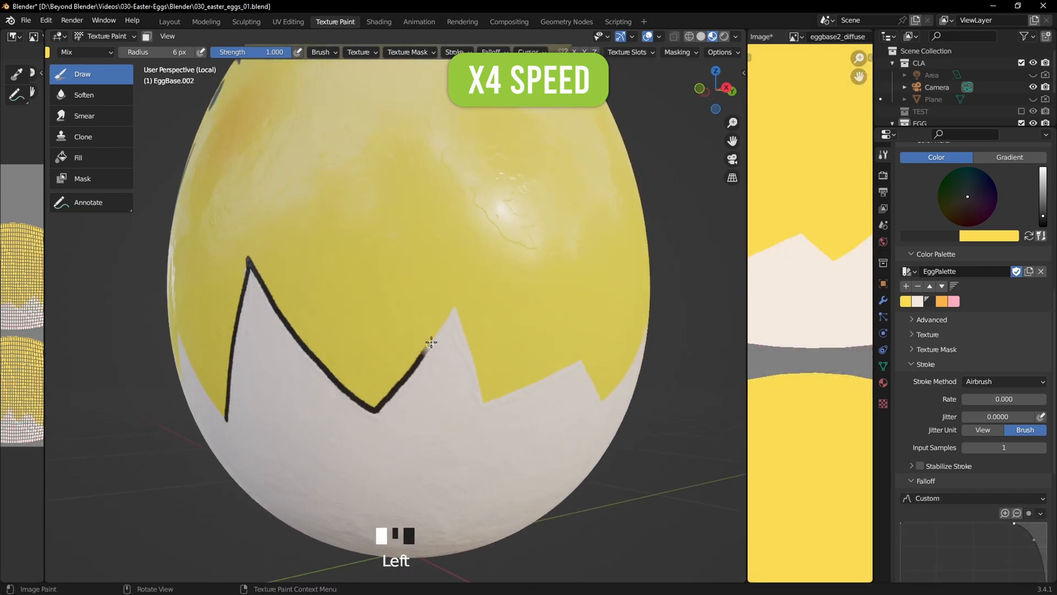
mouse_move(554, 373)
middle_mouse_down()
mouse_move(401, 272)
mouse_move(434, 325)
middle_mouse_up()
key("ctrl+z")
mouse_move(318, 348)
left_mouse_down()
mouse_move(406, 273)
mouse_move(476, 316)
left_mouse_up()
middle_click_drag(484, 325, 448, 329)
mouse_move(305, 341)
left_mouse_down()
mouse_move(338, 282)
mouse_move(400, 353)
left_mouse_up()
key("ctrl+z")
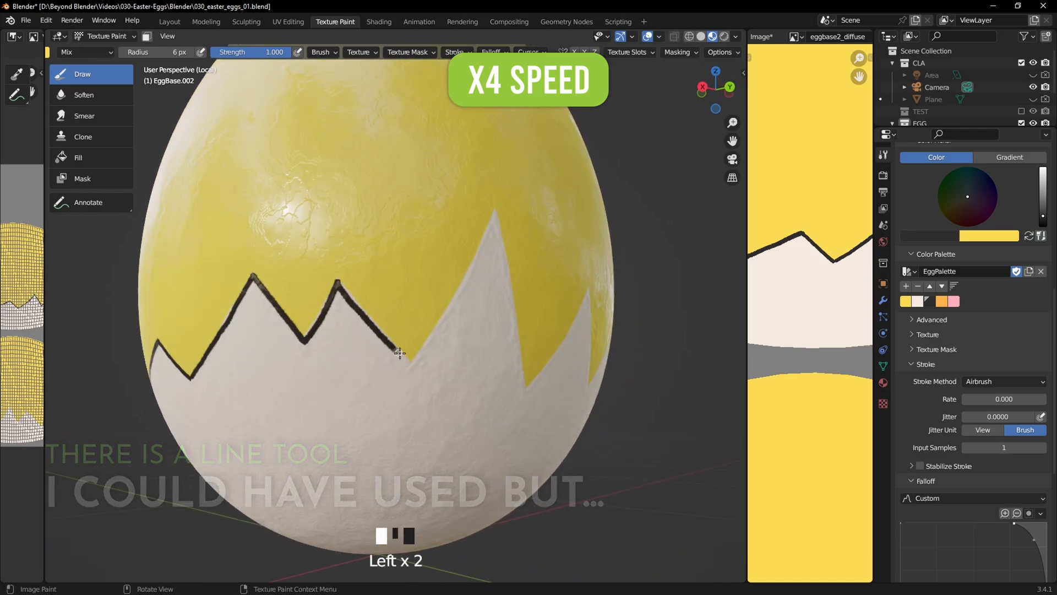
Step: Continue the black outline over the tall shell peak on the egg's side and up to the following points
middle_click_drag(400, 353, 332, 308)
left_click_drag(397, 190, 330, 320)
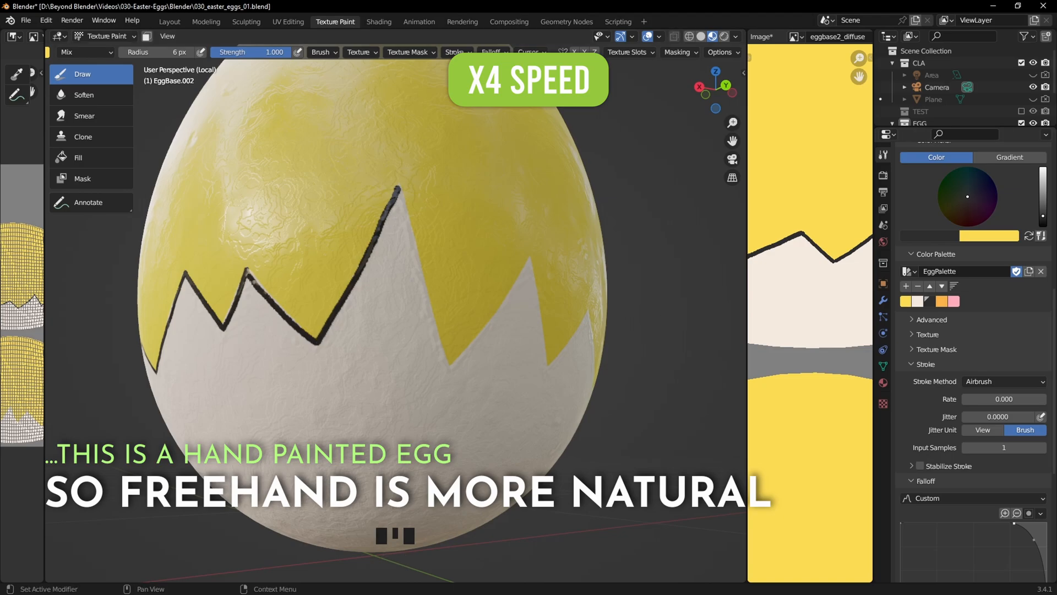
middle_click_drag(633, 248, 583, 238)
left_click_drag(315, 214, 337, 286)
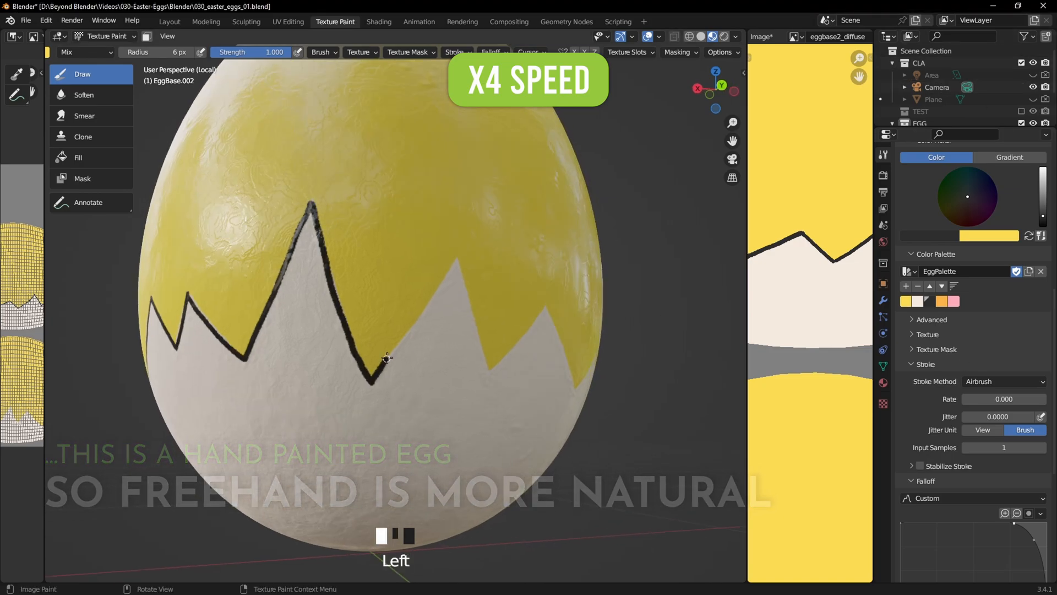
middle_click_drag(337, 286, 363, 291)
left_click_drag(425, 283, 445, 259)
middle_click_drag(462, 265, 435, 264)
left_click_drag(370, 248, 375, 251)
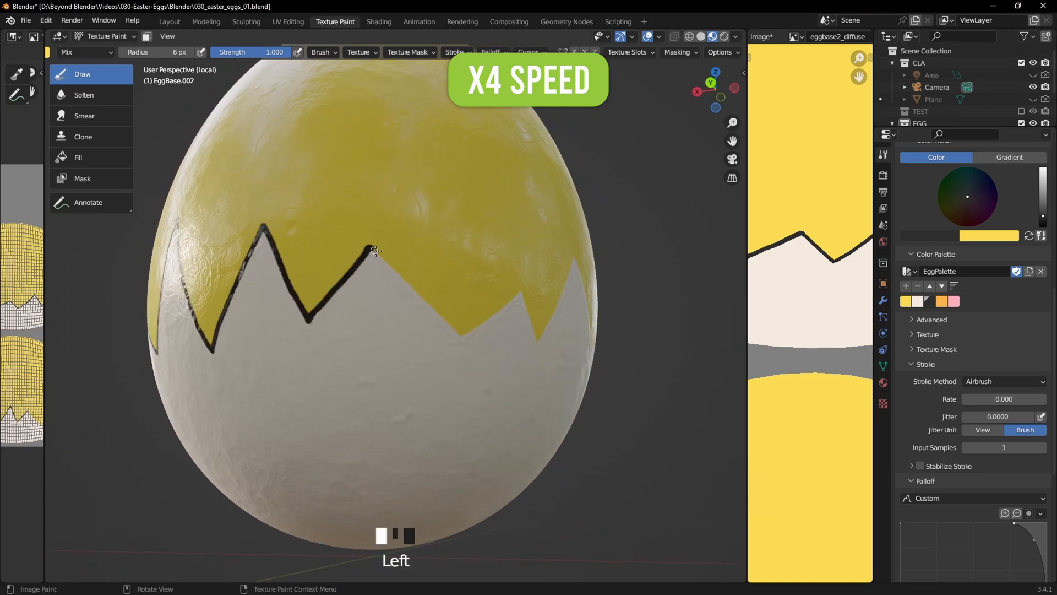
Step: Outline the shell points around the egg's back in black, undoing and repainting the uneven strokes
left_click_drag(463, 333, 469, 330)
middle_click_drag(495, 304, 462, 300)
left_click_drag(383, 318, 439, 274)
middle_click_drag(440, 273, 409, 275)
left_click_drag(349, 272, 385, 314)
middle_click_drag(382, 310, 391, 309)
key("ctrl+z")
left_click_drag(372, 266, 405, 305)
middle_click_drag(404, 306, 387, 324)
key("ctrl+z")
left_click_drag(355, 359, 344, 347)
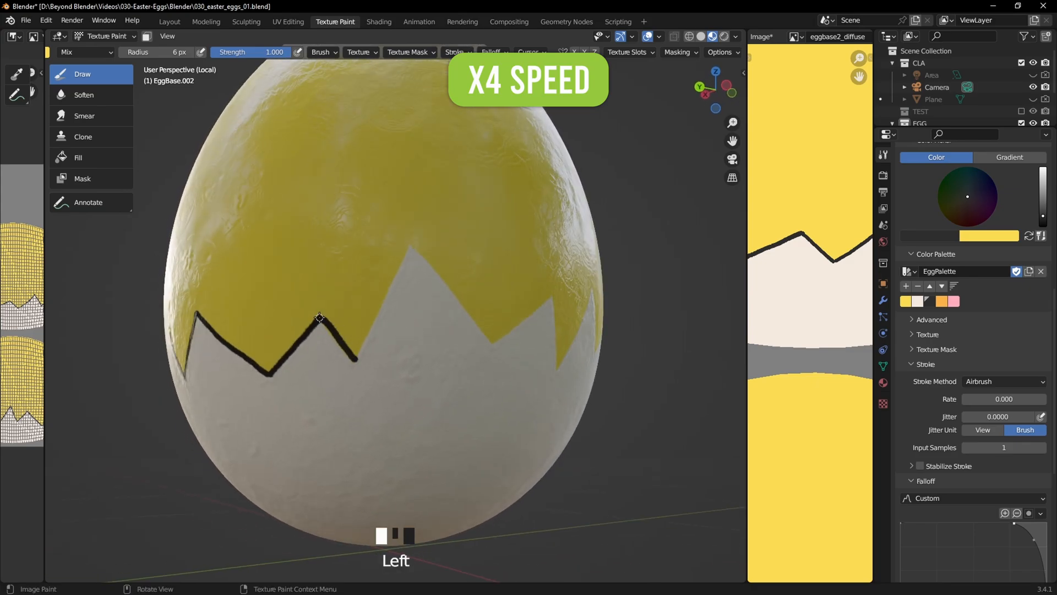
Step: Carry the black outline over the next high shell peak and the points beyond it toward the front
left_click_drag(391, 282, 411, 249)
middle_click_drag(411, 249, 348, 248)
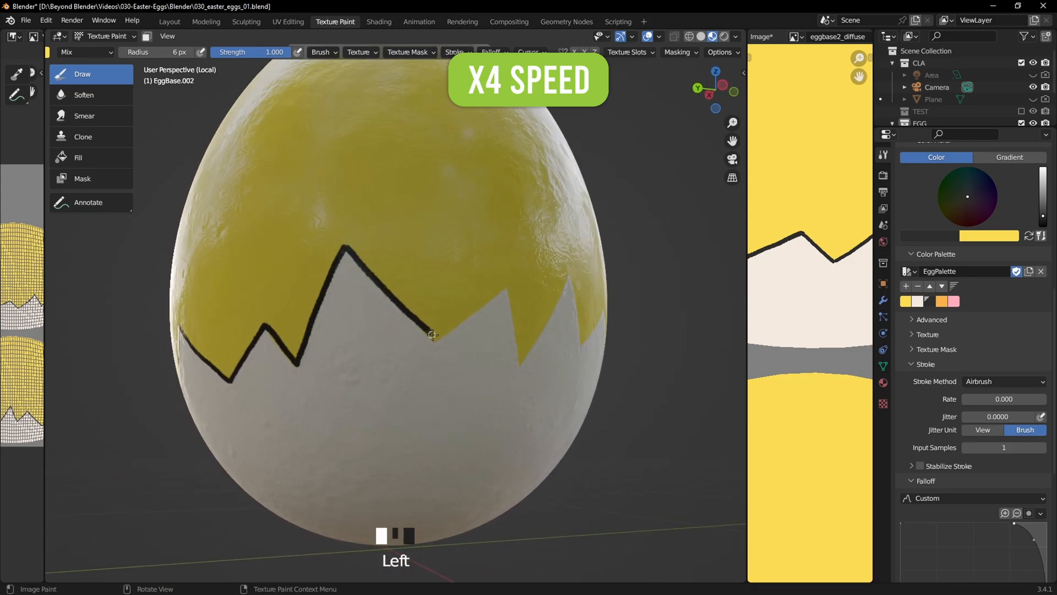
left_click_drag(433, 335, 436, 339)
middle_click_drag(436, 338, 386, 335)
left_click_drag(339, 329, 408, 267)
middle_click_drag(407, 267, 345, 267)
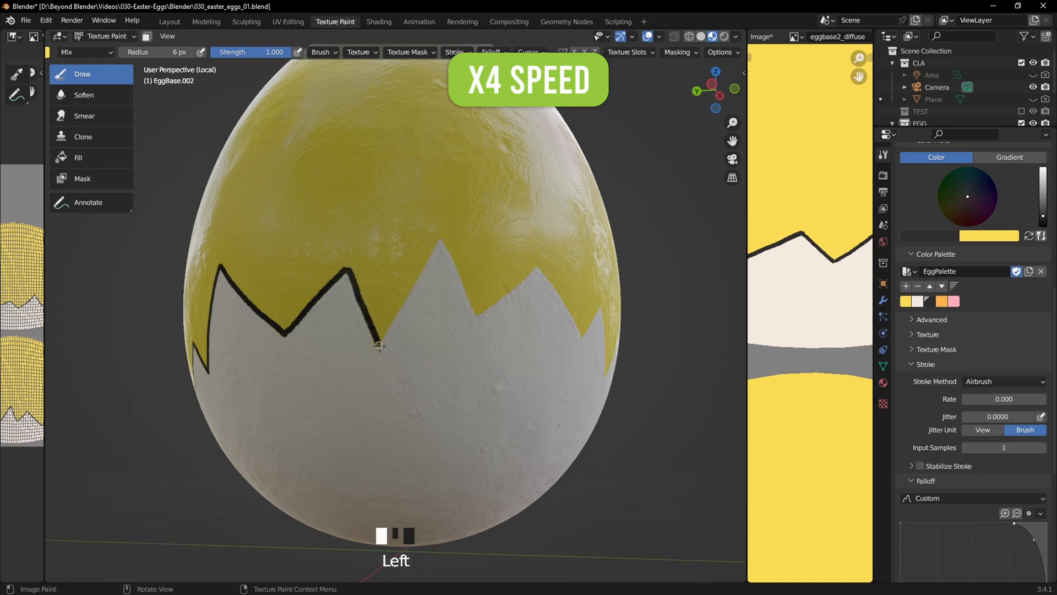
left_click_drag(476, 316, 537, 266)
middle_click_drag(536, 266, 427, 291)
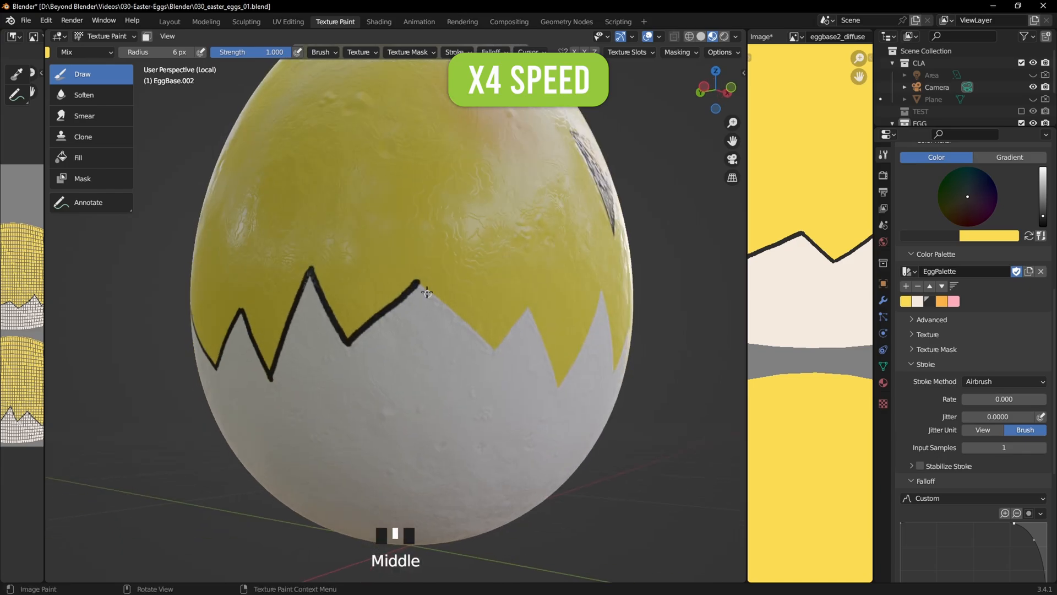
Step: Outline the remaining shell points below the beak to close the line, undoing and repainting a faulty stroke
middle_click_drag(495, 343, 382, 310)
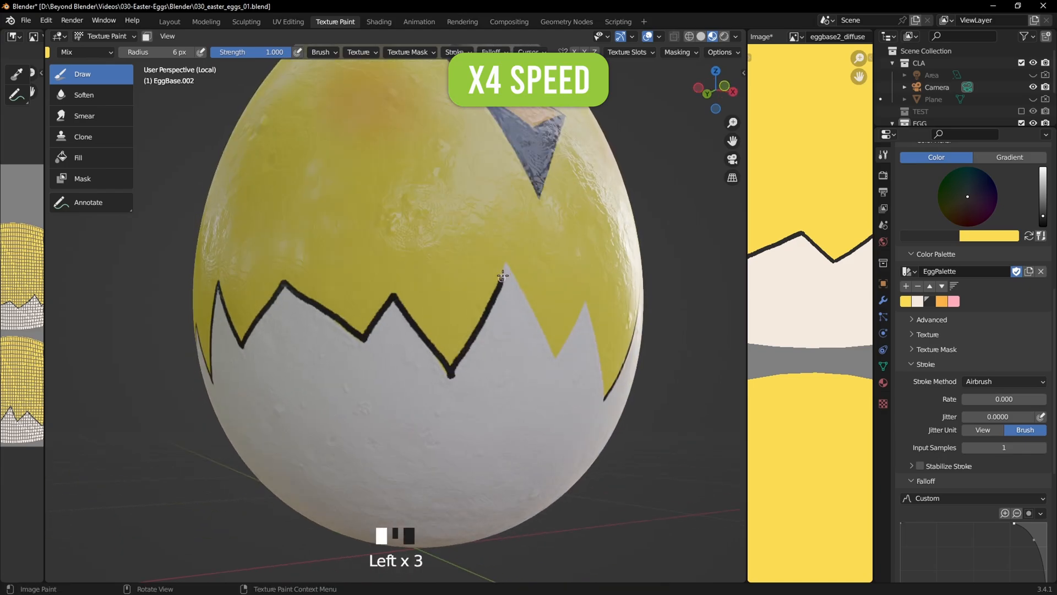
middle_click_drag(503, 276, 404, 219)
key("ctrl+z")
middle_click_drag(436, 252, 444, 322)
left_click(444, 322)
Step: Examine both painted chick eggs from several angles in the rendered Layout view
scroll(375, 339, "down", 5)
middle_click_drag(375, 340, 422, 360)
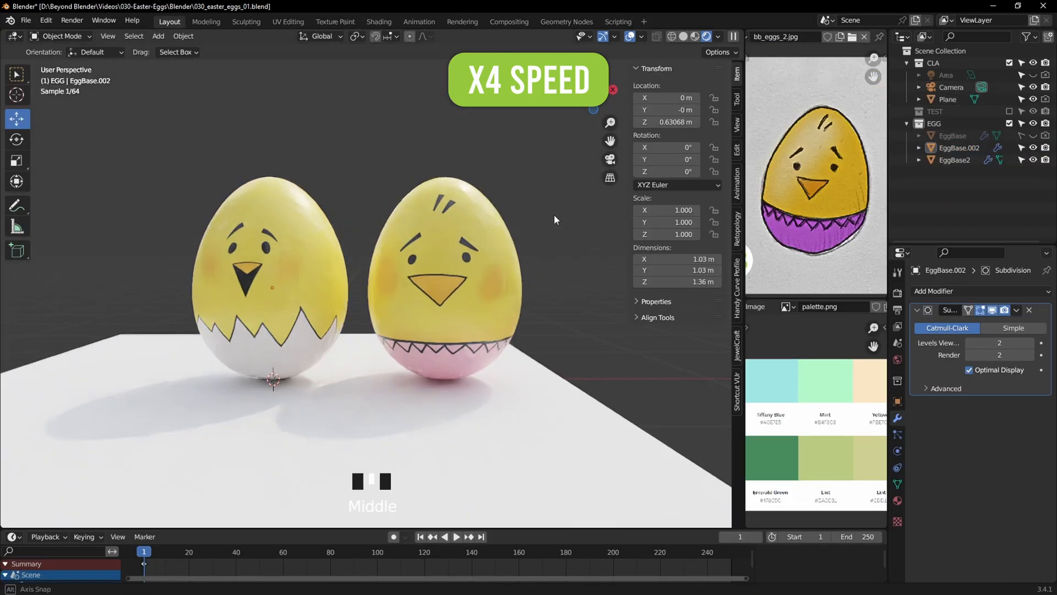
mouse_move(554, 214)
middle_mouse_down()
mouse_move(521, 336)
mouse_move(493, 324)
middle_mouse_up()
left_click(352, 303)
middle_click_drag(352, 303, 466, 216, "shift")
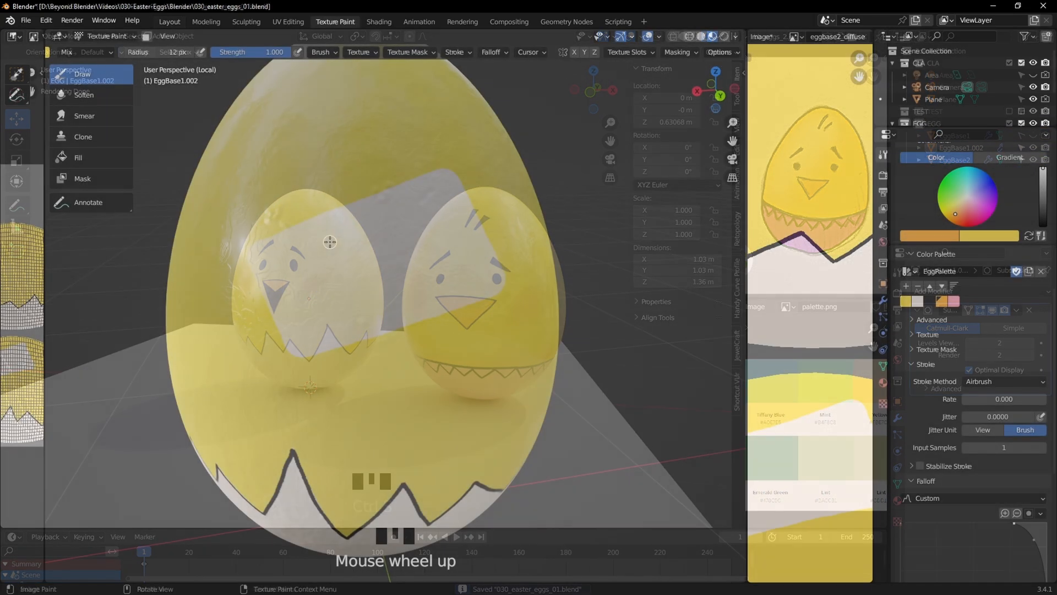
Step: Hand-paint the number 500 in orange on the egg's white label with a 12 px brush
left_click_drag(333, 241, 297, 292)
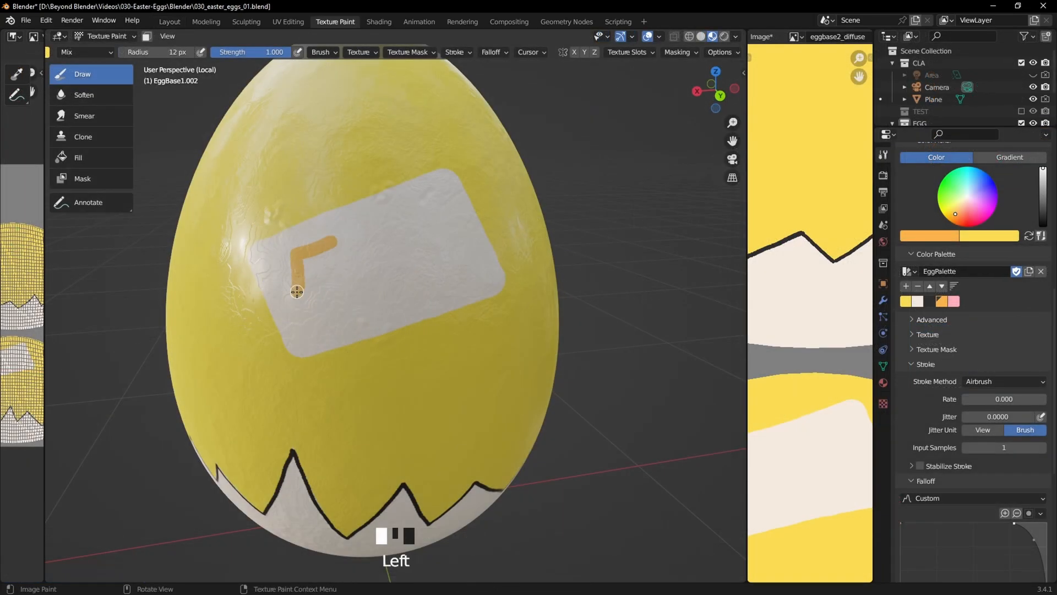
mouse_move(392, 293)
left_mouse_down()
mouse_move(385, 232)
mouse_move(449, 214)
left_mouse_up()
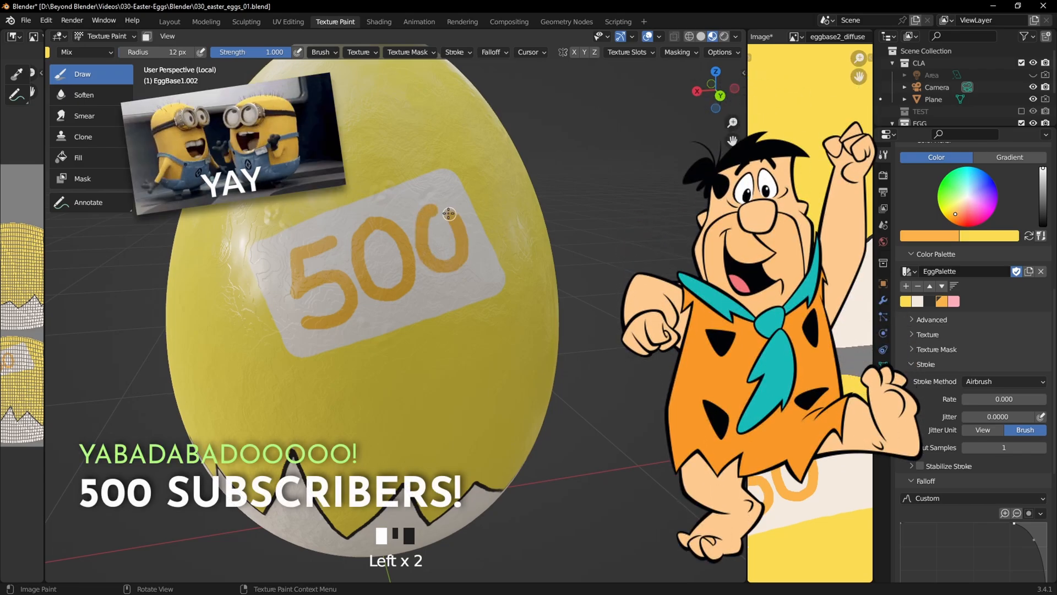
Step: Outline the white label around the 500 in black with a 7 px brush
left_click(929, 300)
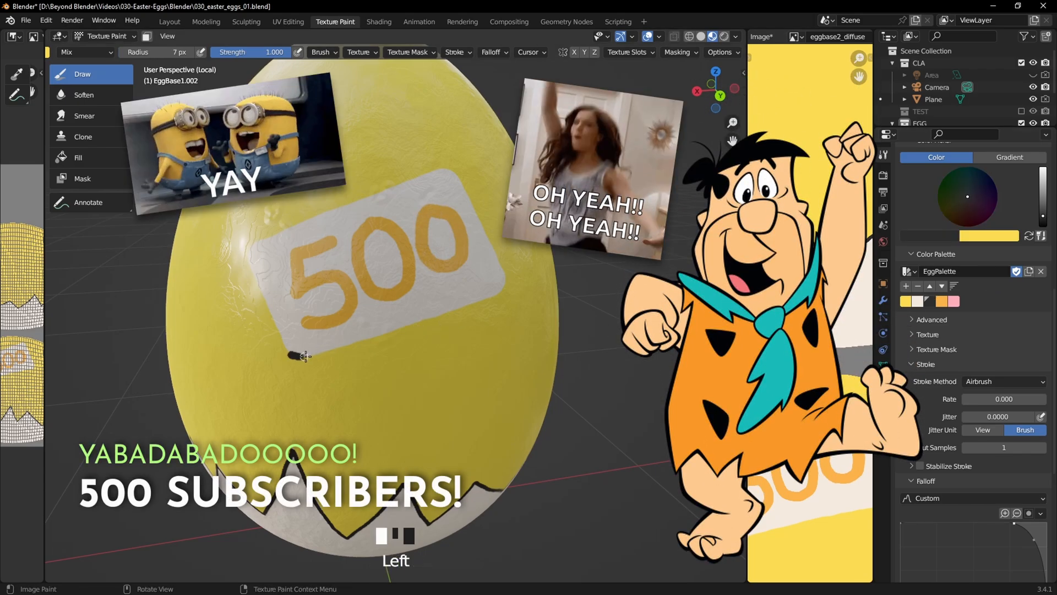
mouse_move(289, 355)
left_mouse_down()
mouse_move(448, 311)
mouse_move(503, 271)
left_mouse_up()
mouse_move(468, 191)
left_mouse_down()
mouse_move(499, 267)
mouse_move(405, 179)
mouse_move(316, 212)
mouse_move(251, 255)
left_mouse_up()
left_click_drag(283, 341, 290, 355)
middle_click_drag(289, 356, 385, 347)
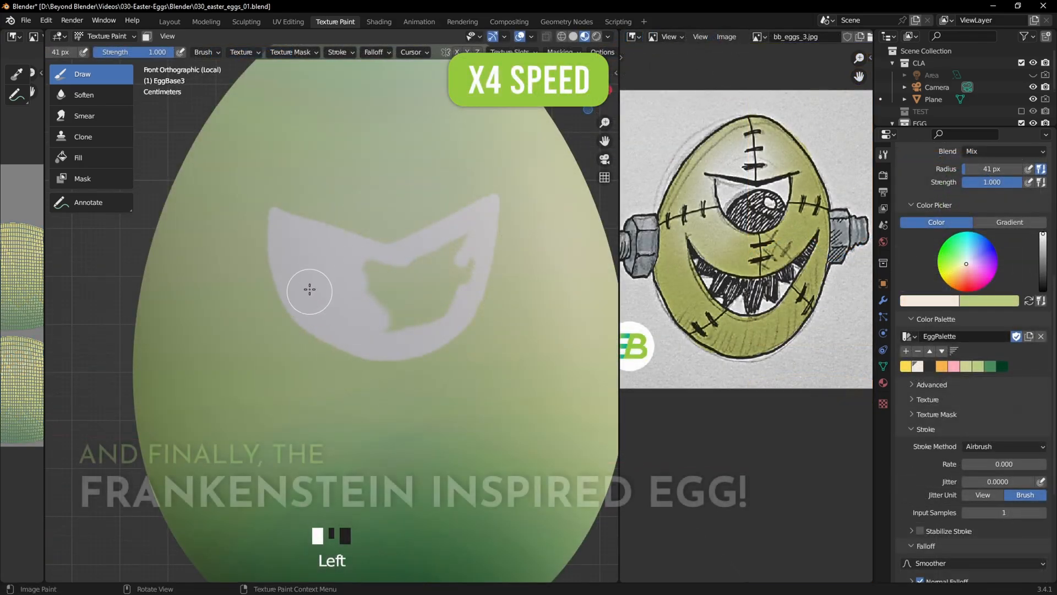
Step: Fill the green egg's slanted eye shape with white and its large pupil with black using a 34 px brush
mouse_move(307, 288)
left_mouse_down()
mouse_move(444, 292)
mouse_move(419, 291)
left_mouse_up()
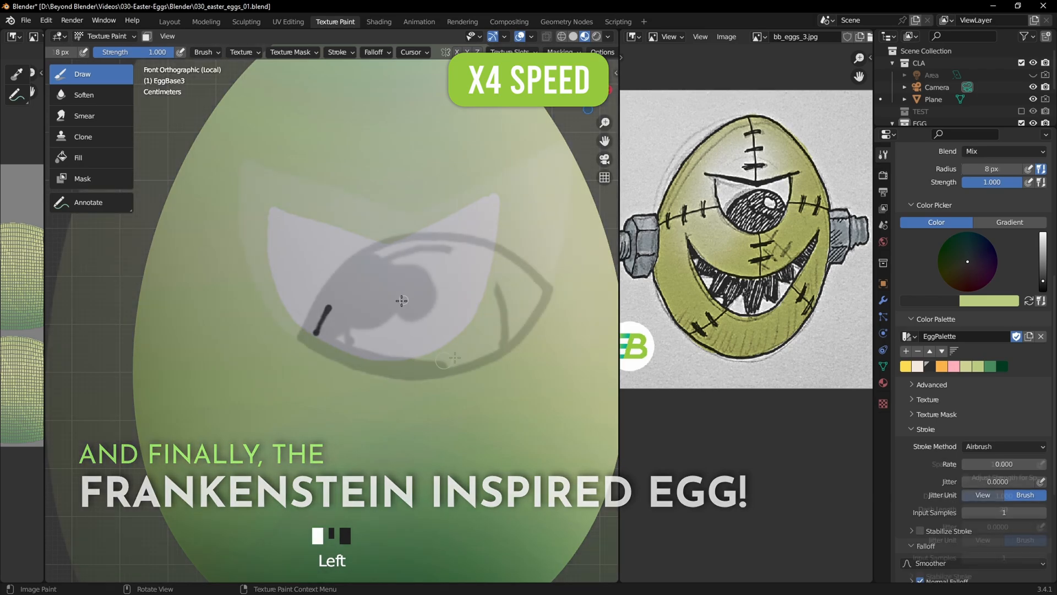
key("bracketright")
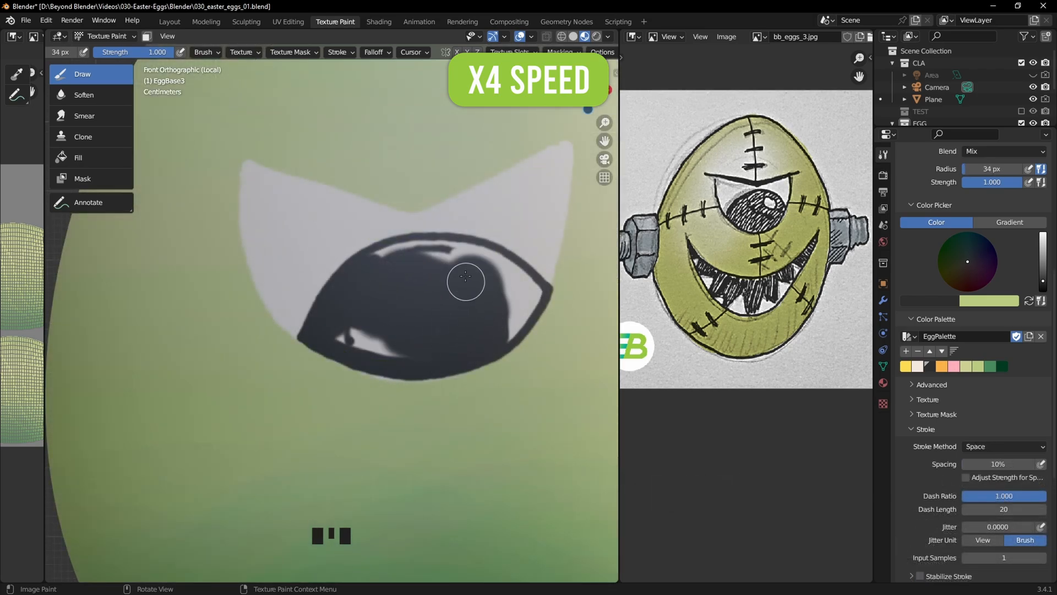
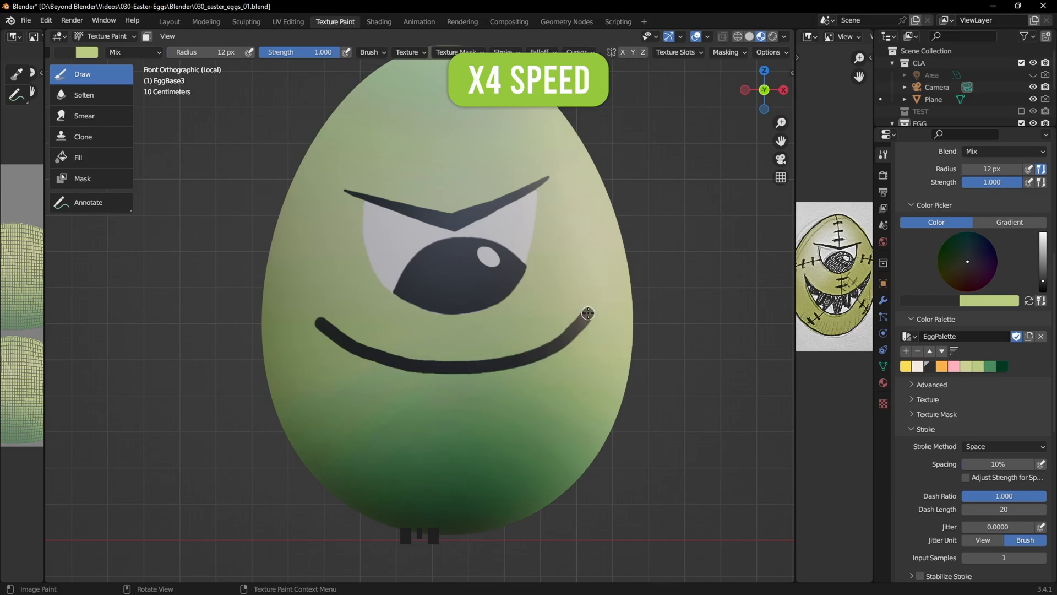
Step: Paint the black grin below the eye and a vertical seam line from the brows over the egg's top
middle_click_drag(588, 313, 569, 323)
key("KP_1")
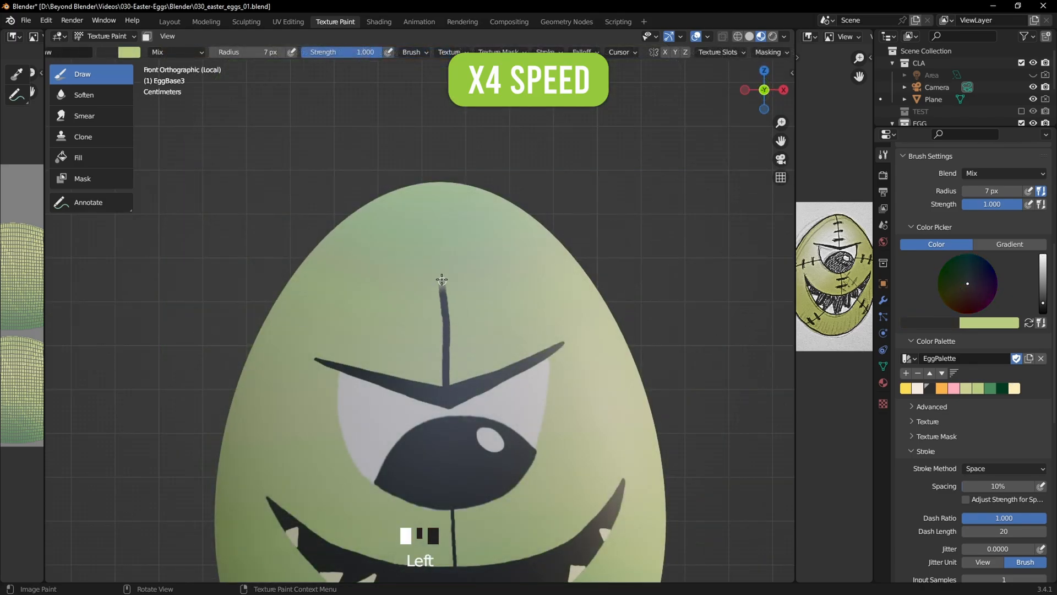
middle_click_drag(441, 279, 455, 184)
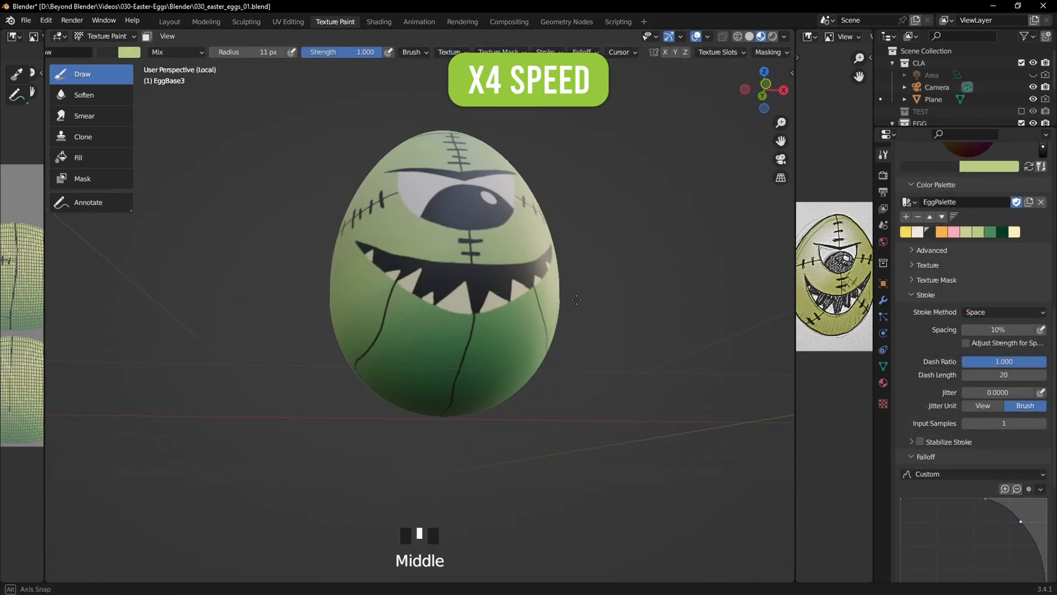
Step: Paint short black stitches across the seam lines around the green egg with an 11 px brush
middle_click_drag(419, 275, 503, 332, "shift")
left_click(437, 225)
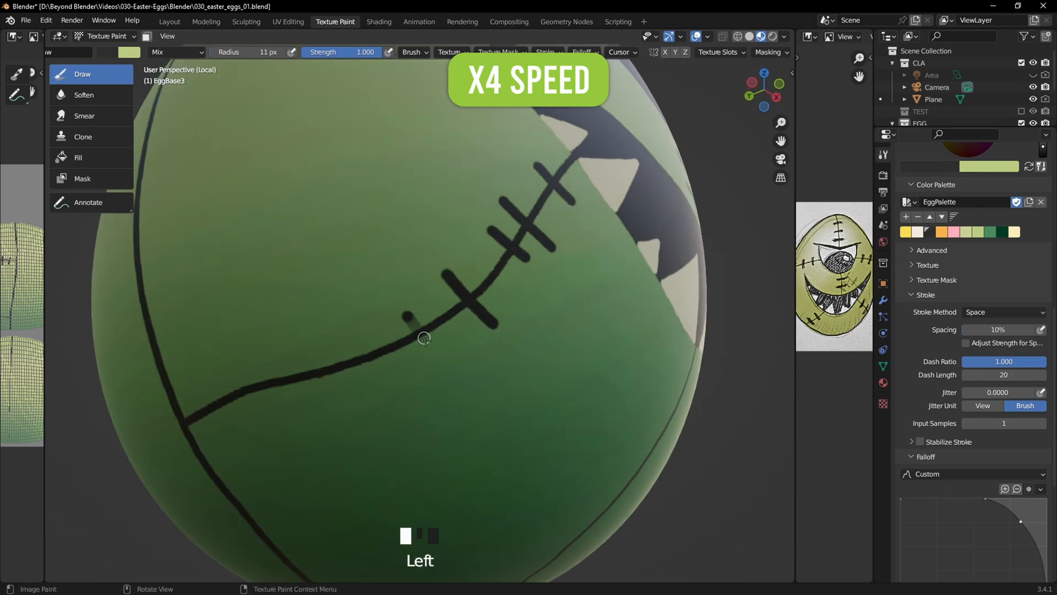
left_click(366, 325)
left_click(423, 260)
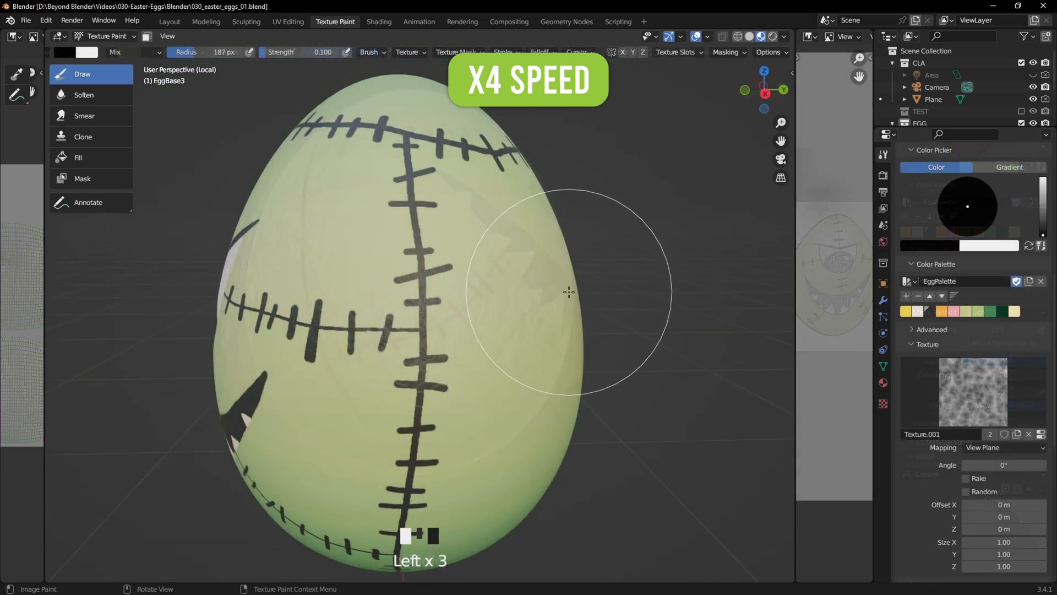
Step: Paint the cloudy bump texture in black and white over the whole green egg with a 187 px brush at 0.1 strength
key("ctrl+z")
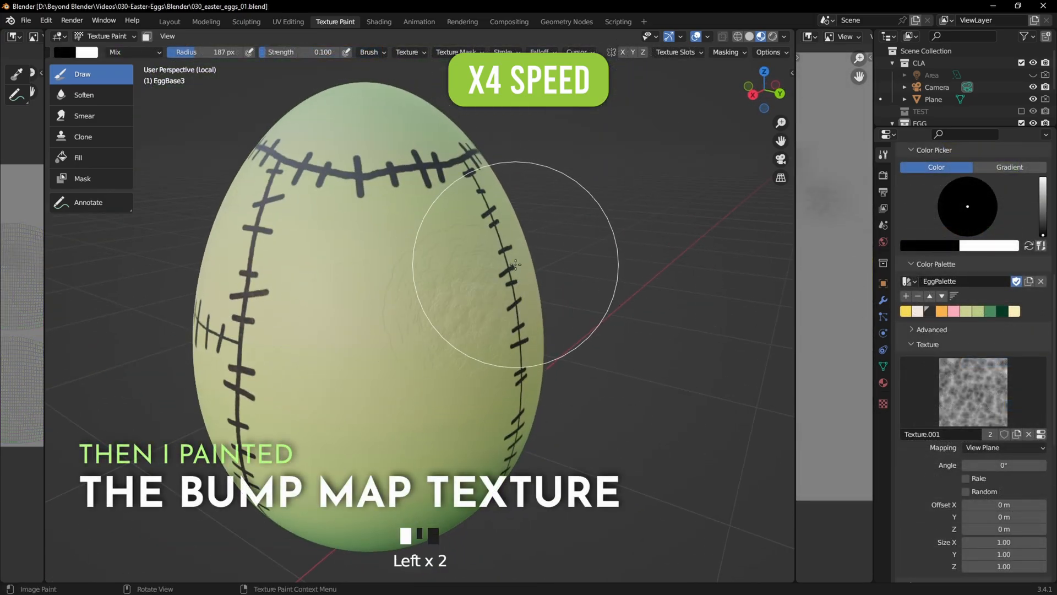
middle_click_drag(516, 265, 404, 267)
middle_click_drag(309, 325, 419, 331)
mouse_move(352, 330)
left_mouse_down("ctrl")
mouse_move(396, 390)
mouse_move(352, 248)
left_mouse_up("ctrl")
middle_click_drag(352, 248, 448, 295)
left_click_drag(448, 295, 441, 220, "ctrl")
middle_click_drag(441, 220, 443, 353)
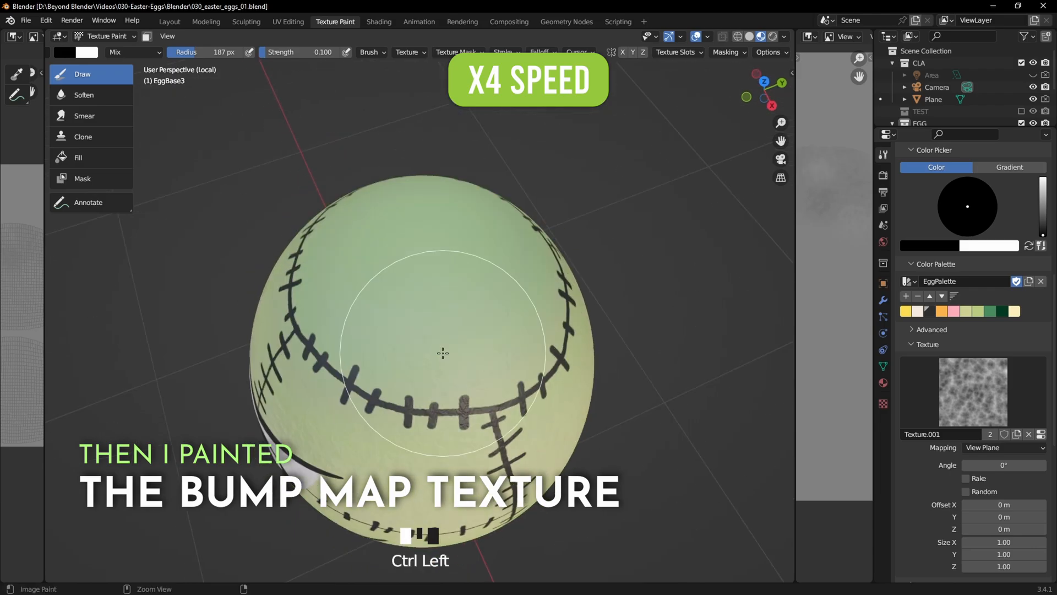
left_click_drag(442, 353, 468, 331, "ctrl")
mouse_move(468, 331)
middle_mouse_down()
mouse_move(517, 307)
mouse_move(535, 269)
middle_mouse_up()
left_click_drag(536, 269, 496, 309, "ctrl")
mouse_move(496, 308)
middle_mouse_down()
mouse_move(435, 292)
mouse_move(473, 264)
middle_mouse_up()
left_click_drag(474, 264, 478, 334)
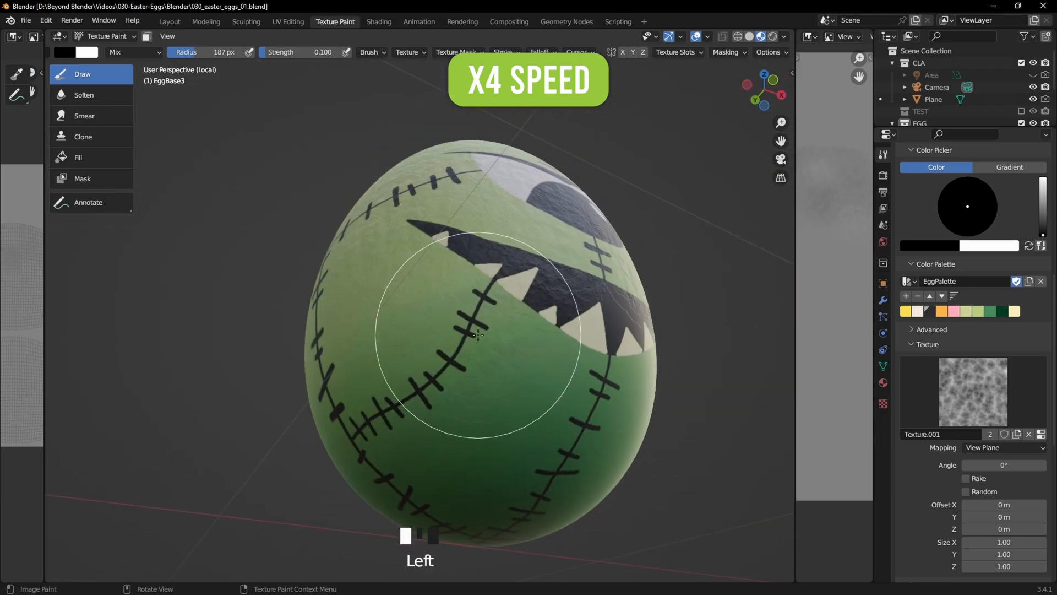
middle_click_drag(478, 335, 398, 352)
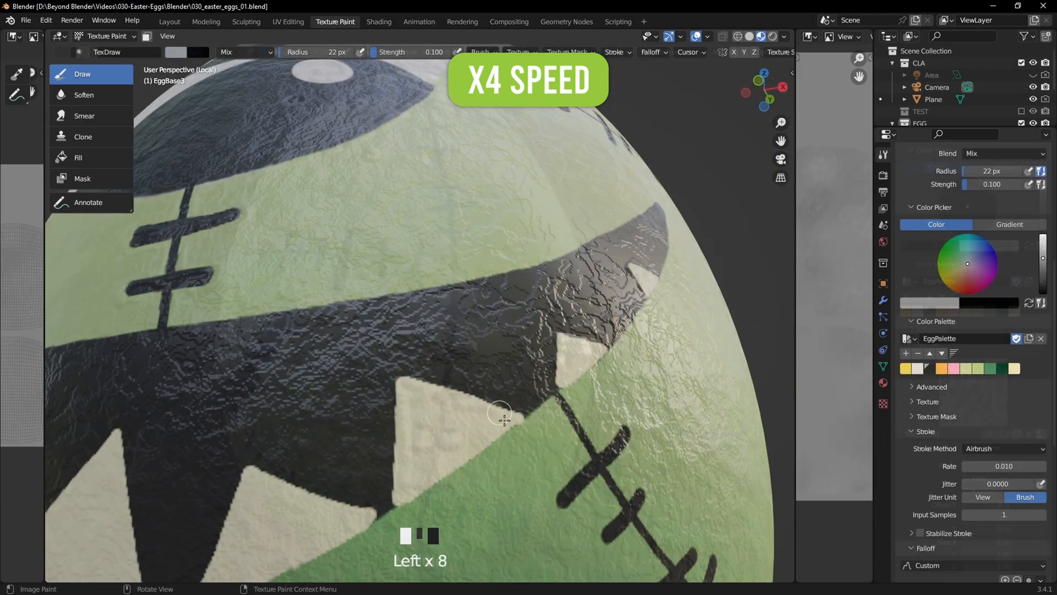
Step: Paint raised light-grey bump details onto the egg's stitches with a 22 px airbrush at 0.1 strength
left_click(628, 435)
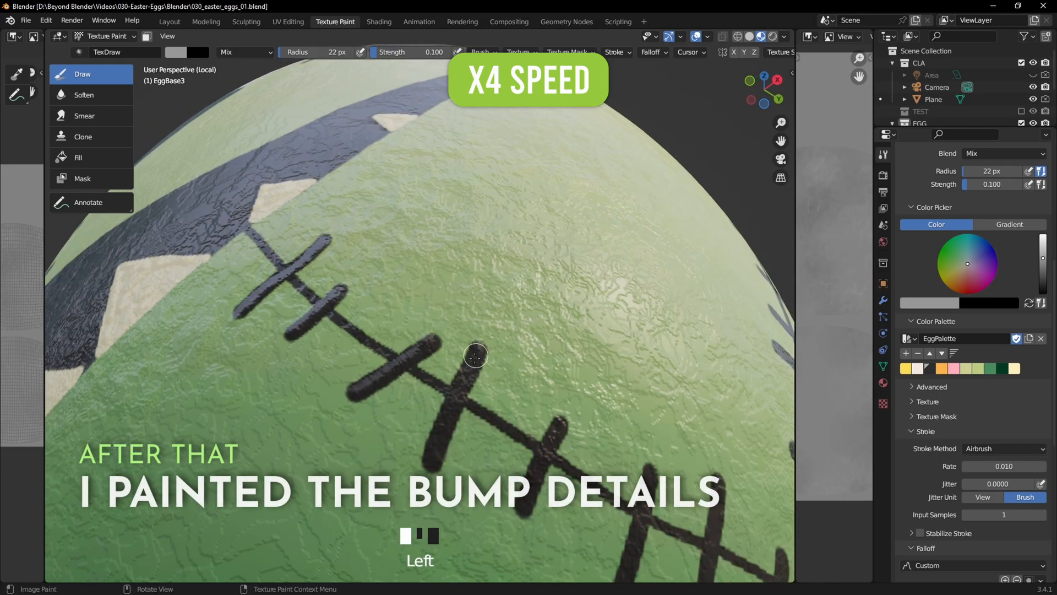
middle_click_drag(558, 427, 501, 253)
left_click_drag(618, 290, 616, 258)
middle_click_drag(615, 259, 588, 354)
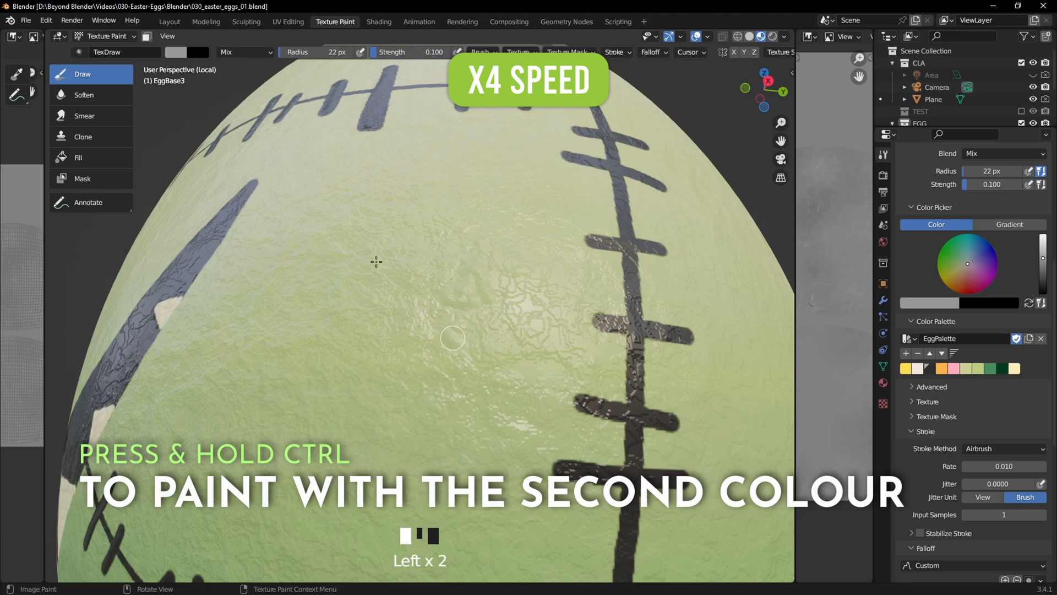
Step: Dab small dents into the egg's skin on the bump map with the black secondary colour, adding a light-grey bump above the brow
left_click(418, 272, "ctrl")
mouse_move(376, 262)
middle_mouse_down()
mouse_move(417, 271)
mouse_move(507, 181)
middle_mouse_up()
left_click(507, 182, "ctrl")
scroll(417, 173, "down", 3)
mouse_move(353, 179)
middle_mouse_down()
mouse_move(443, 176)
mouse_move(463, 267)
middle_mouse_up()
scroll(444, 175, "up", 2)
scroll(462, 267, "up", 2)
left_click(428, 218, "ctrl")
left_click(429, 217, "ctrl")
left_click(429, 194, "ctrl")
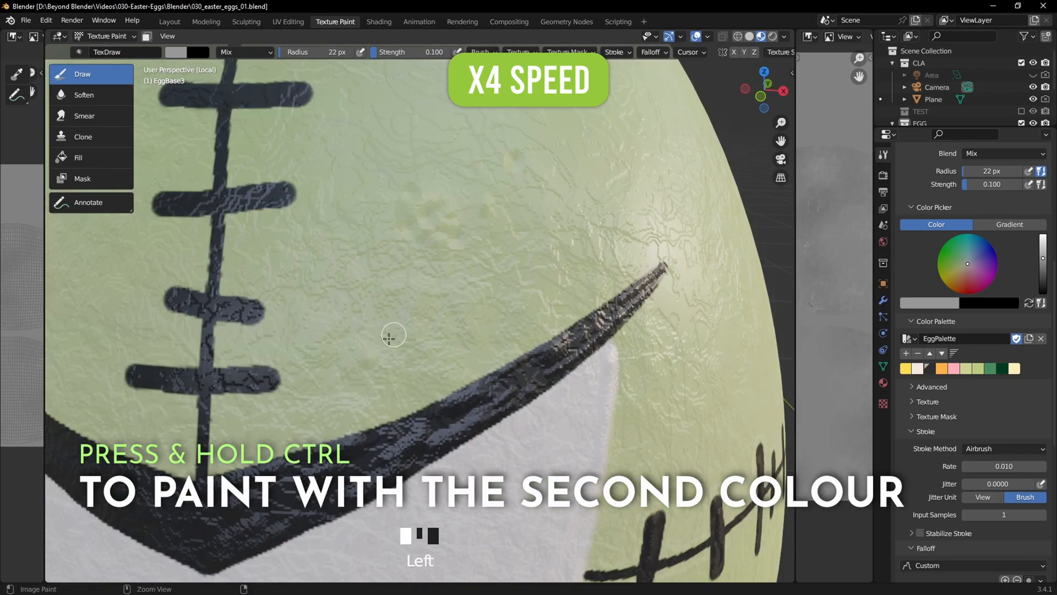
left_click(325, 397)
scroll(325, 397, "down", 4)
middle_click_drag(326, 396, 441, 314, "shift")
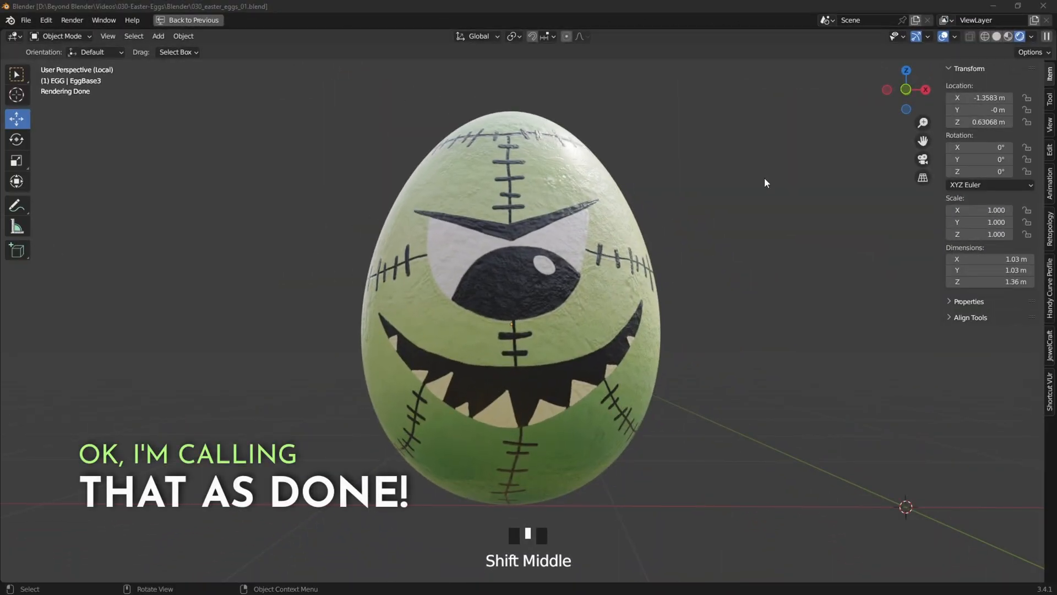
Step: Hide the viewport overlays and examine the finished egg's stitches, skin and eye bumps from several sides
left_click(943, 37)
middle_click_drag(625, 286, 636, 286)
middle_click_drag(616, 252, 606, 264)
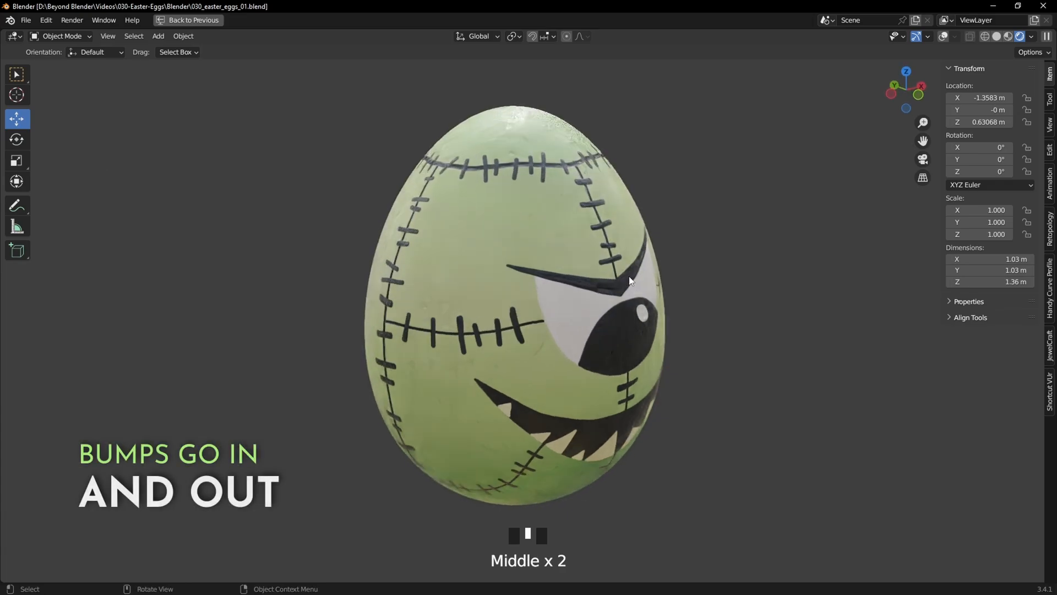
scroll(554, 278, "up", 4)
middle_click_drag(642, 167, 636, 299, "shift")
scroll(640, 272, "up", 2)
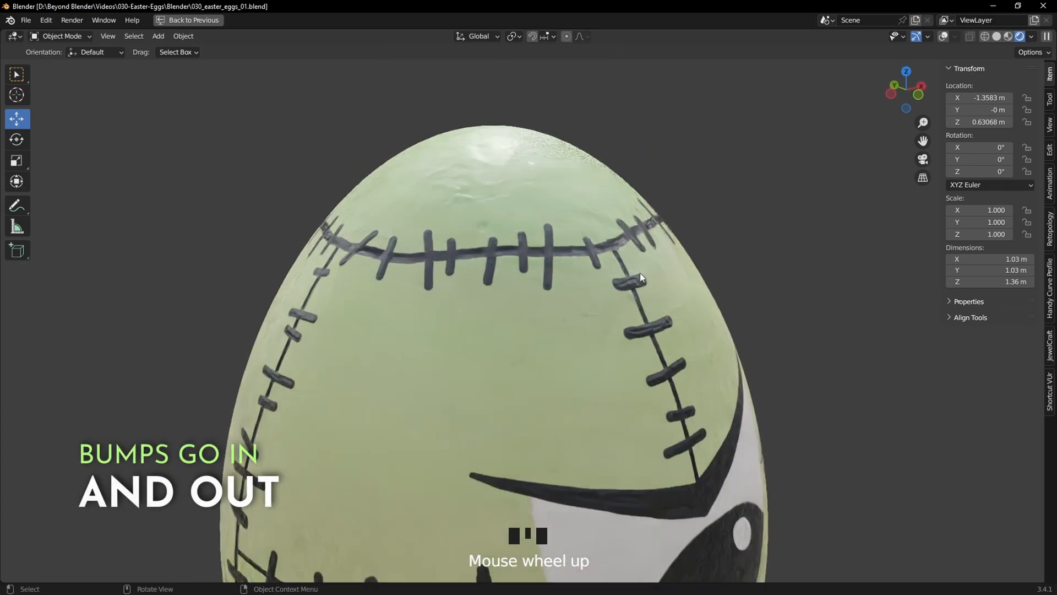
middle_click_drag(675, 226, 544, 229)
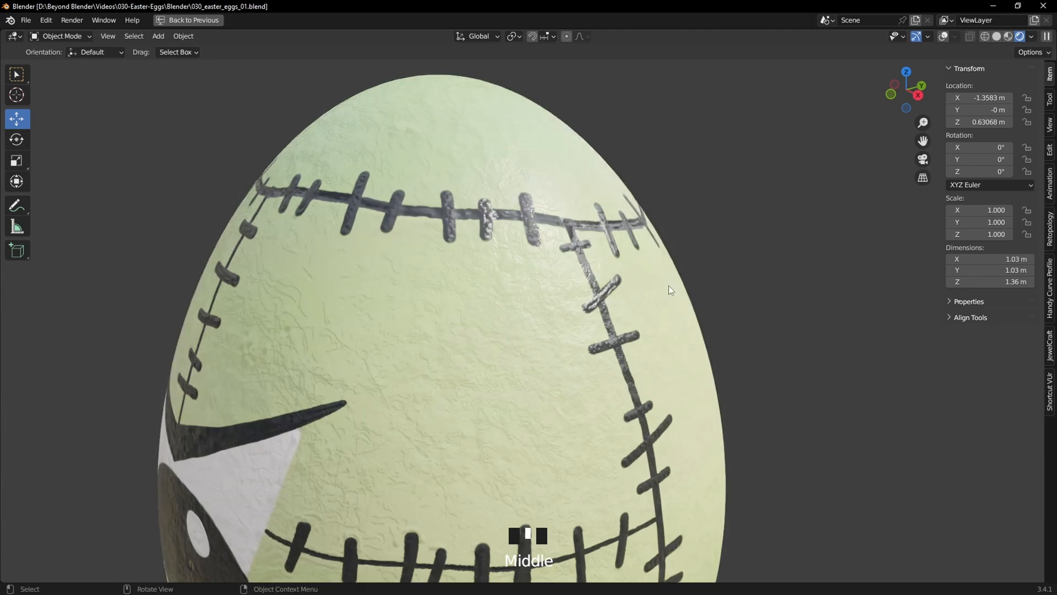
middle_click_drag(668, 280, 679, 223)
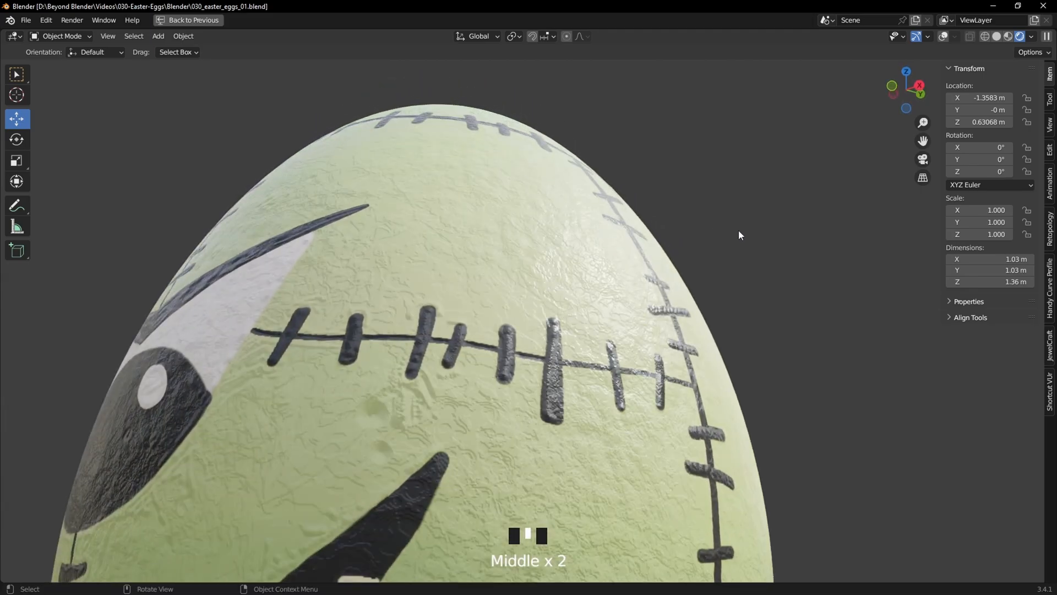
middle_click_drag(763, 231, 768, 316, "ctrl")
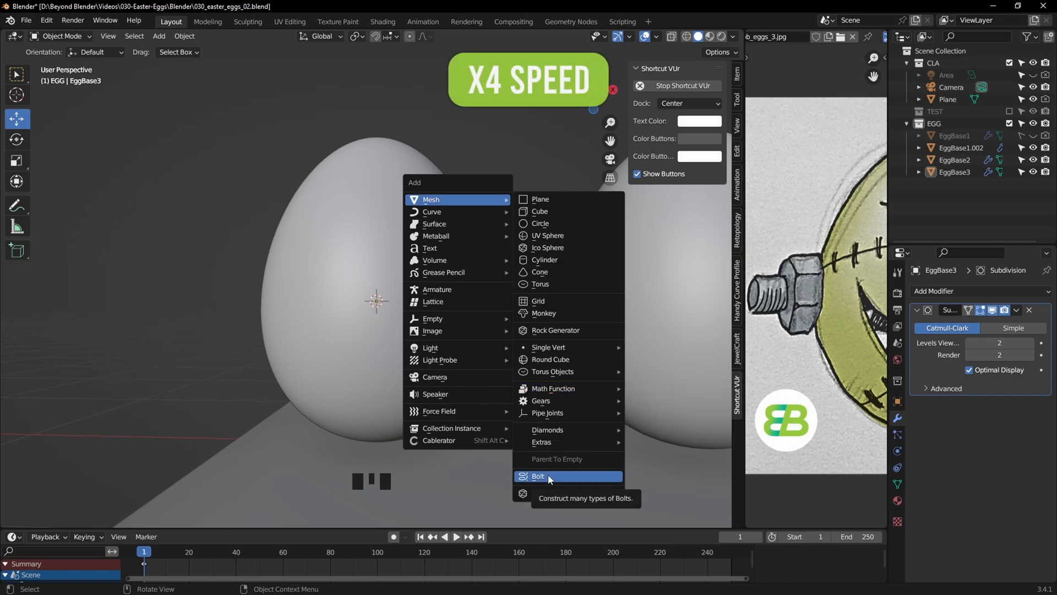
left_click(538, 476)
scroll(492, 199, "down", 6)
middle_click_drag(491, 199, 462, 250)
scroll(461, 247, "up", 3)
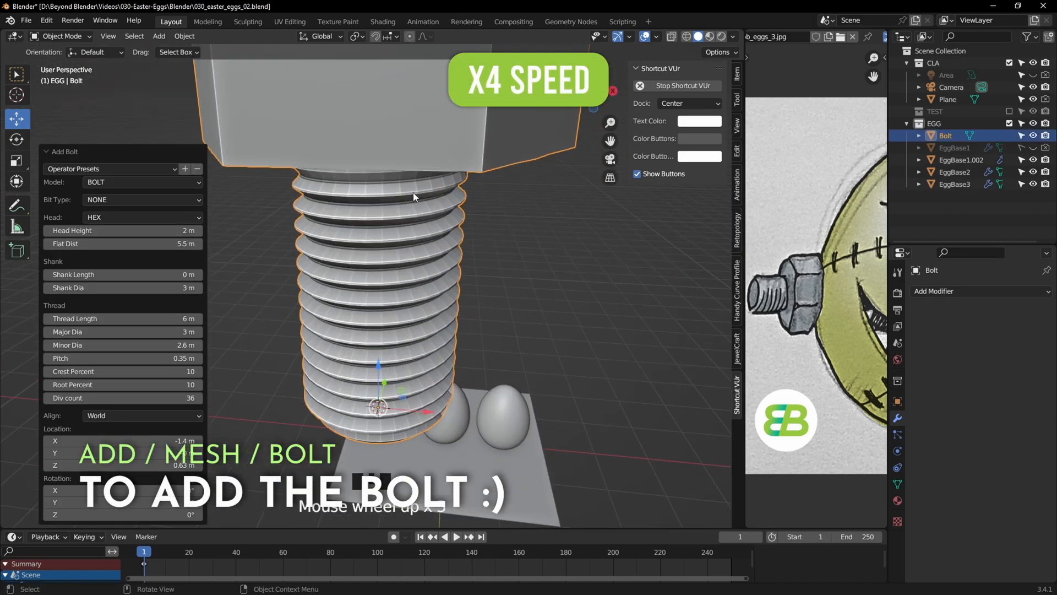
middle_click_drag(413, 192, 254, 315, "shift")
middle_click_drag(347, 271, 361, 274)
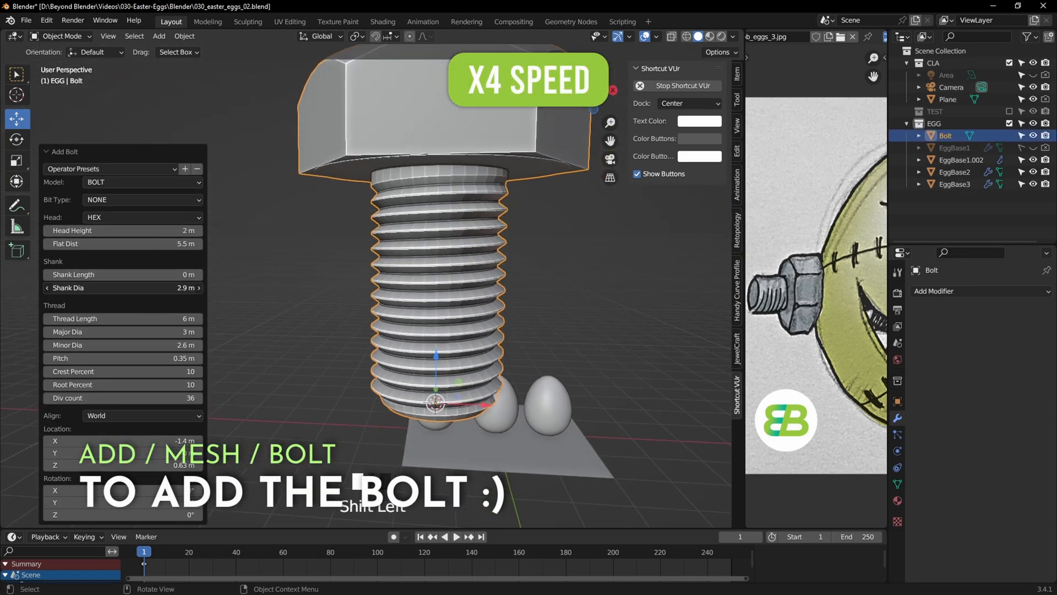
key("ctrl+z")
Step: Add a hex-head bolt mesh at the egg and set its thread length to 2 m
key("shift+a")
mouse_move(243, 244)
left_click(311, 460)
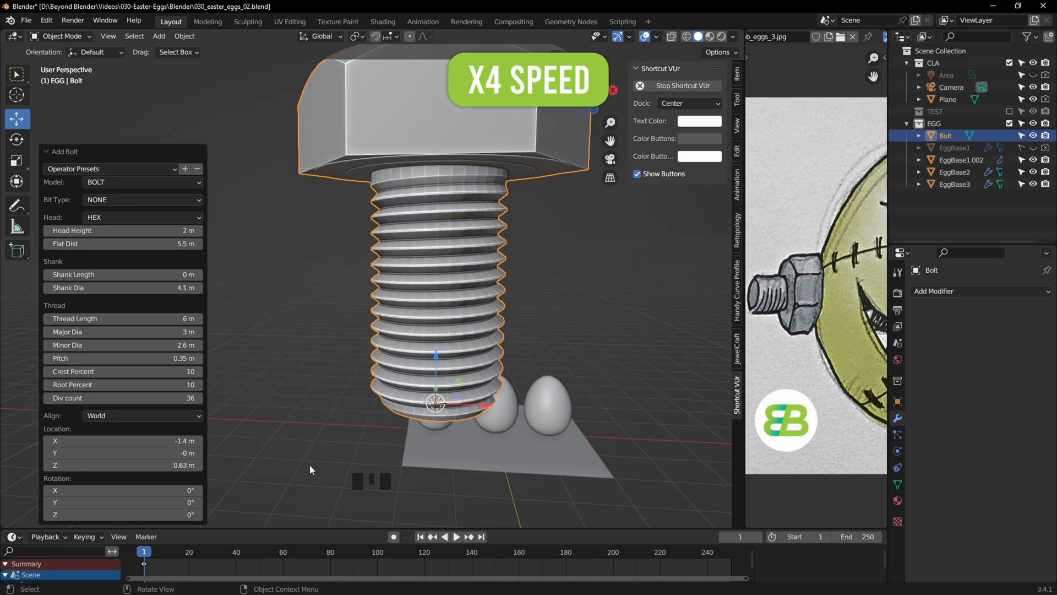
middle_click_drag(309, 464, 389, 131)
scroll(389, 132, "up", 2)
middle_click_drag(485, 314, 449, 352)
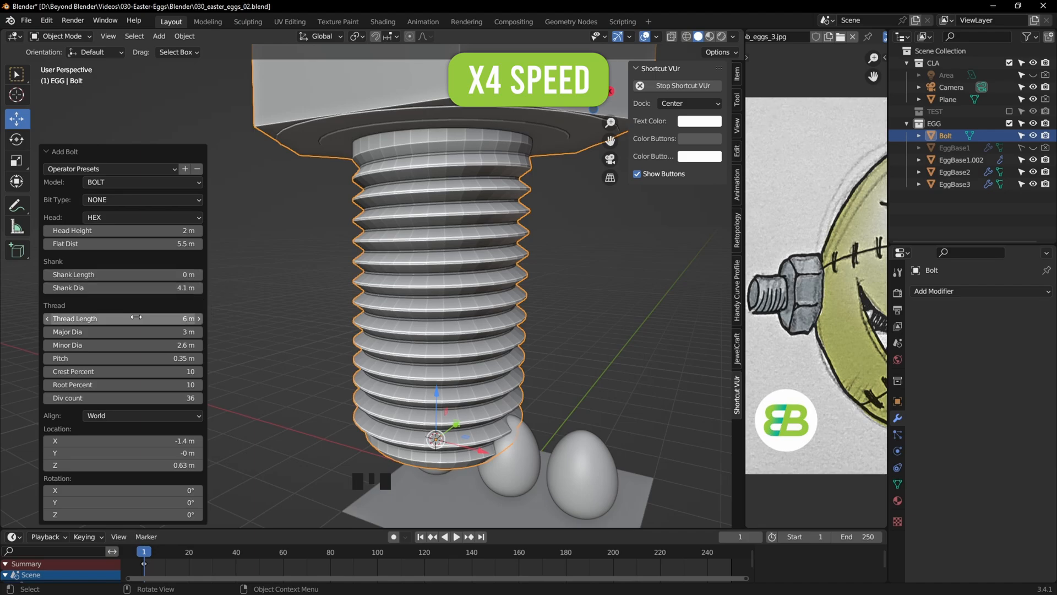
left_click_drag(136, 317, 102, 317)
middle_click_drag(495, 231, 511, 174)
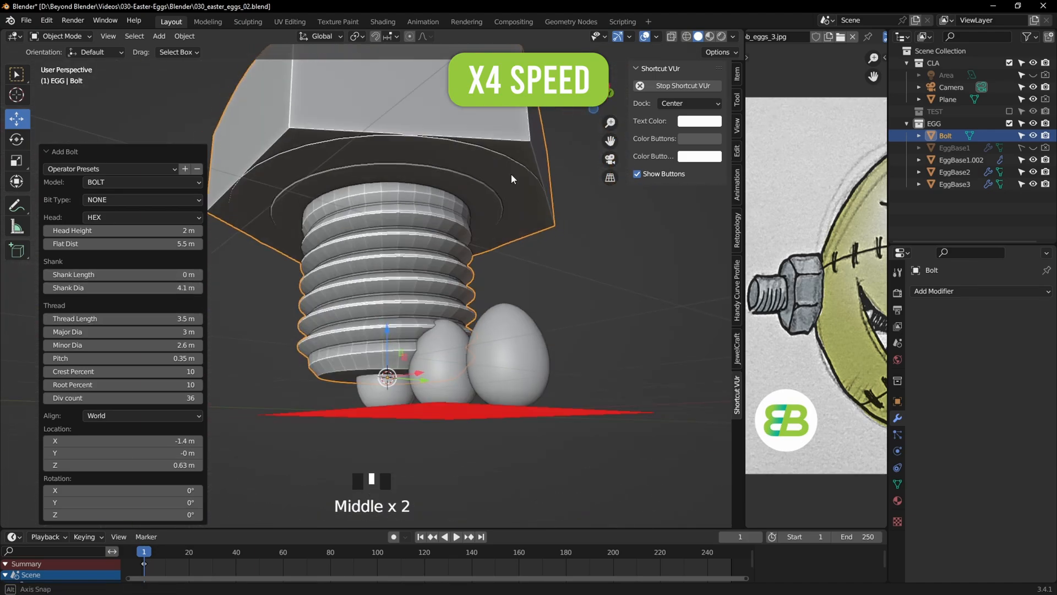
type("2")
key("Return")
Step: Scale the bolt's whole mesh down in Edit Mode to a small size relative to the eggs
middle_click_drag(518, 303, 437, 270)
left_click(463, 338)
left_click(468, 286)
key("Tab")
key("a")
key("s")
left_click(362, 307)
key("Tab")
Step: Set the bolt's origin to its geometry and snap the bolt to the 3D cursor inside the egg
middle_click_drag(463, 297, 444, 290)
right_click(420, 317)
mouse_move(420, 382)
left_click(477, 396)
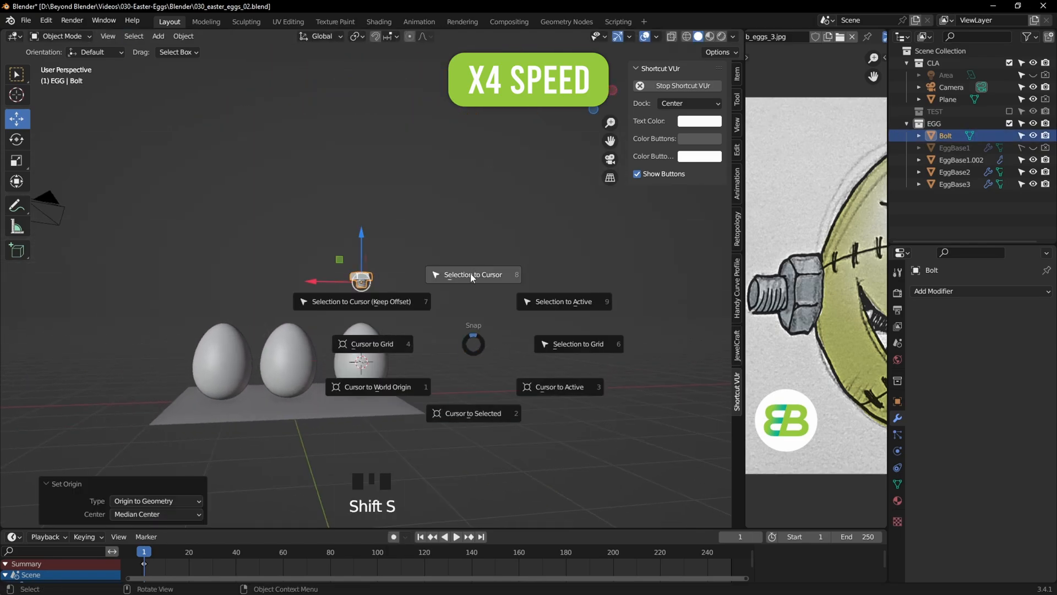
left_click(472, 277)
Step: Move the bolt about 0.75 m along negative X in front view, placing it beside the egg
middle_click_drag(397, 325, 580, 359)
key("KP_1")
scroll(394, 379, "up", 6)
middle_click_drag(395, 379, 352, 126, "shift")
scroll(386, 220, "up", 3)
left_click_drag(424, 288, 225, 288)
middle_click_drag(337, 279, 402, 283, "shift")
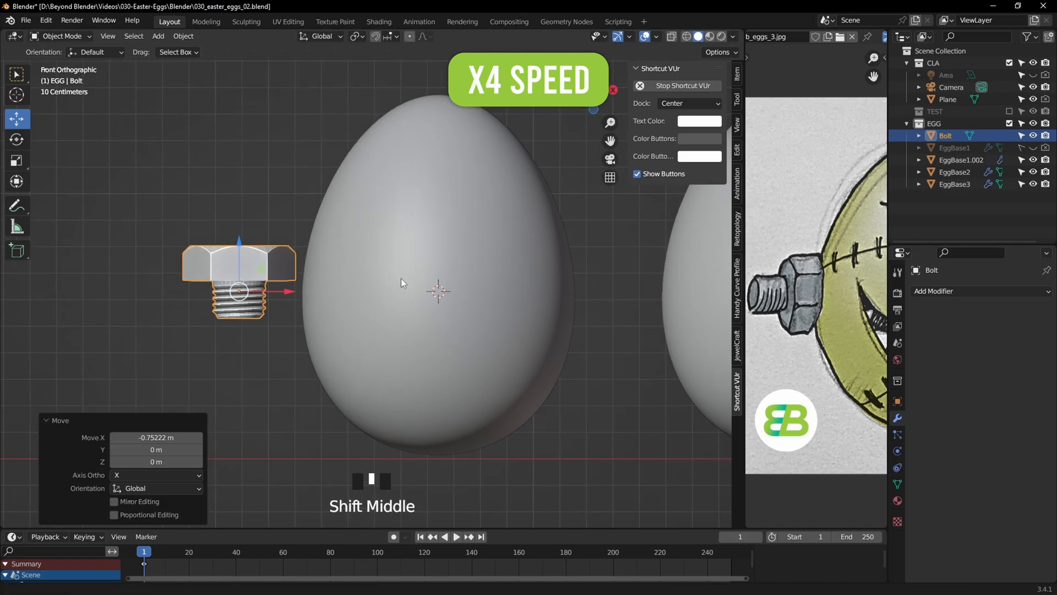
Step: Rotate the bolt's mesh in Edit Mode so its head faces the egg and the thread points outward
scroll(154, 179, "up", 2)
key("Tab")
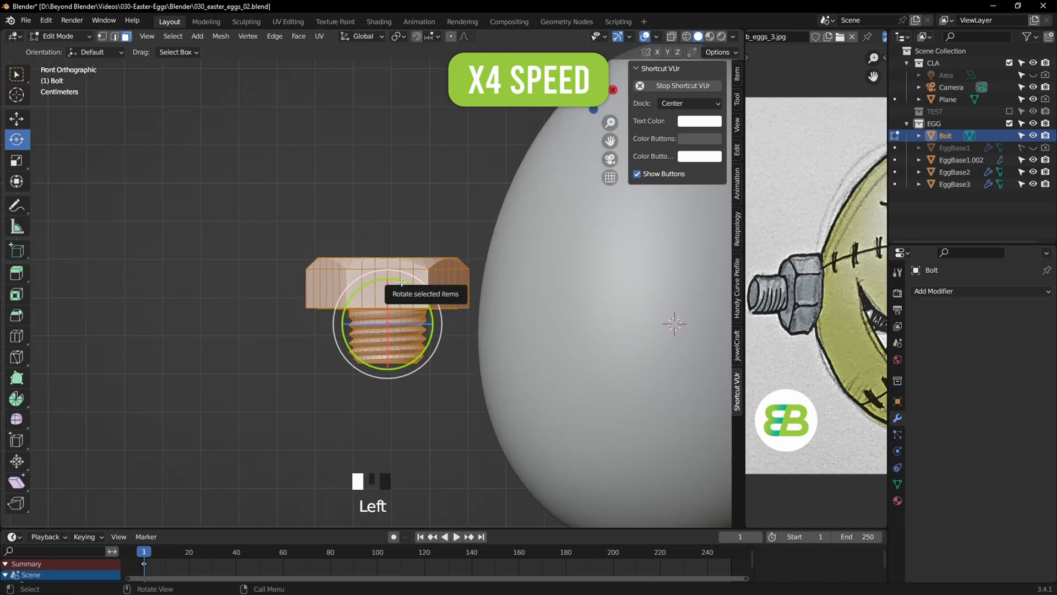
left_click_drag(402, 282, 438, 345, "ctrl")
left_click(18, 75)
key("Tab")
left_click(264, 187)
middle_click_drag(309, 193, 353, 223)
scroll(351, 222, "up", 4)
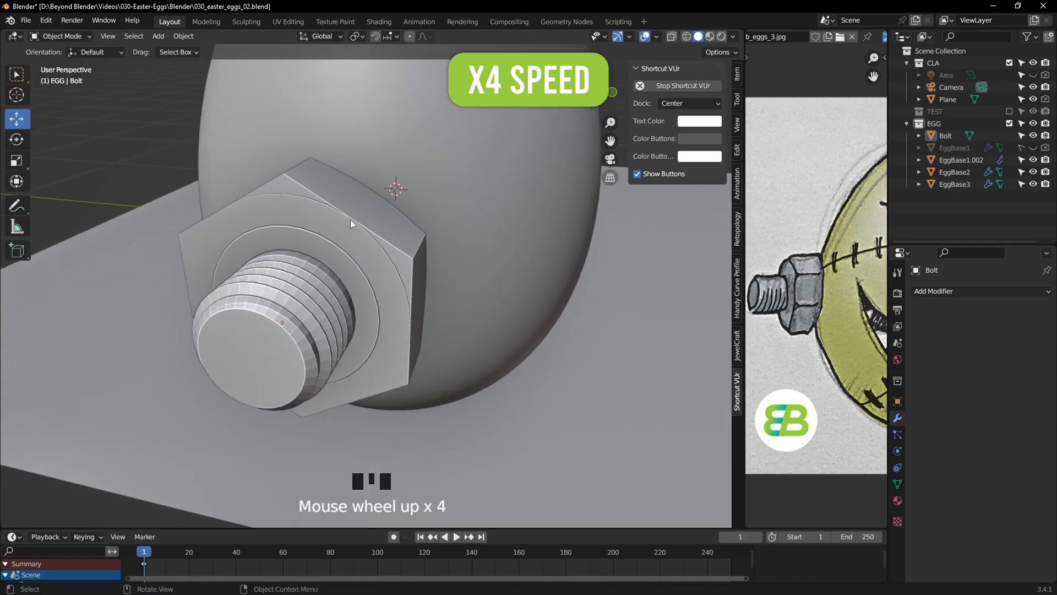
Step: Separate the bolt's hex head and its threaded shank into two objects
middle_click_drag(352, 220, 275, 215)
key("Tab")
middle_click_drag(330, 275, 397, 277, "shift")
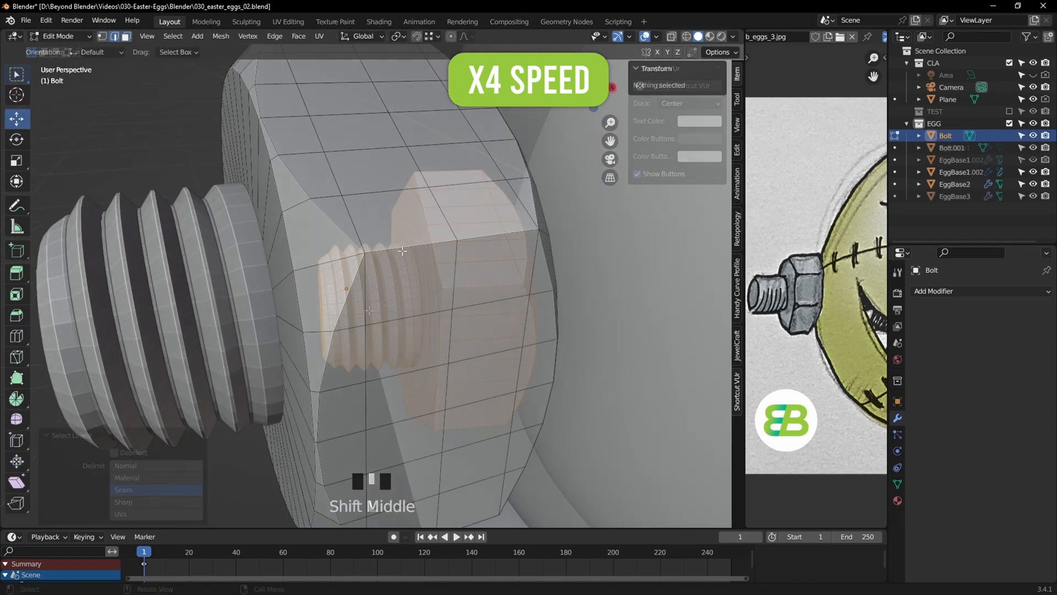
scroll(385, 287, "down", 3)
key("Tab")
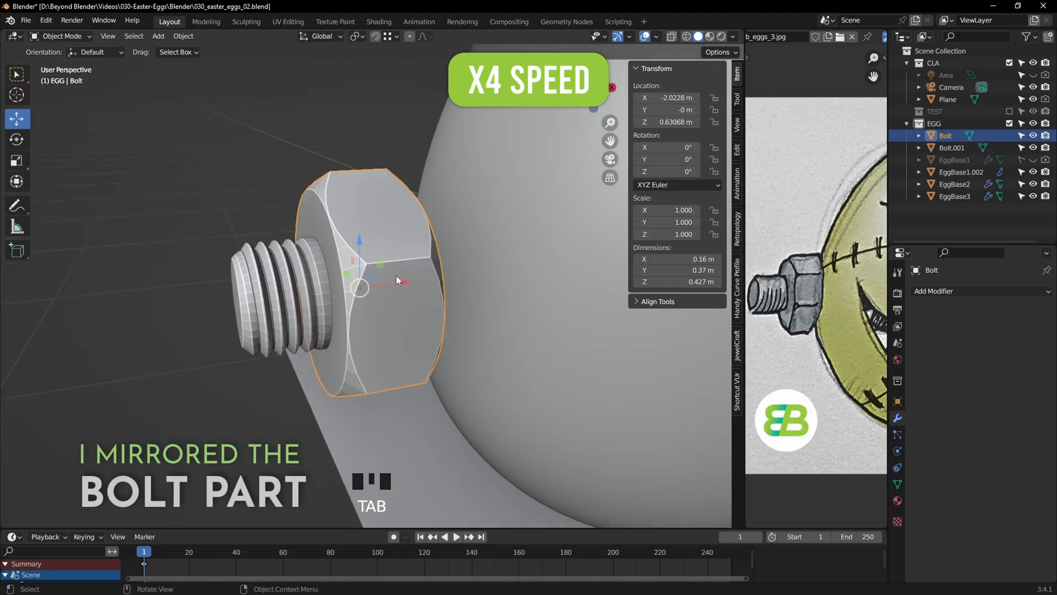
Step: Enable Auto Smooth at 30° for the bolt head and shade it smooth
left_click(898, 483)
scroll(946, 490, "down", 3)
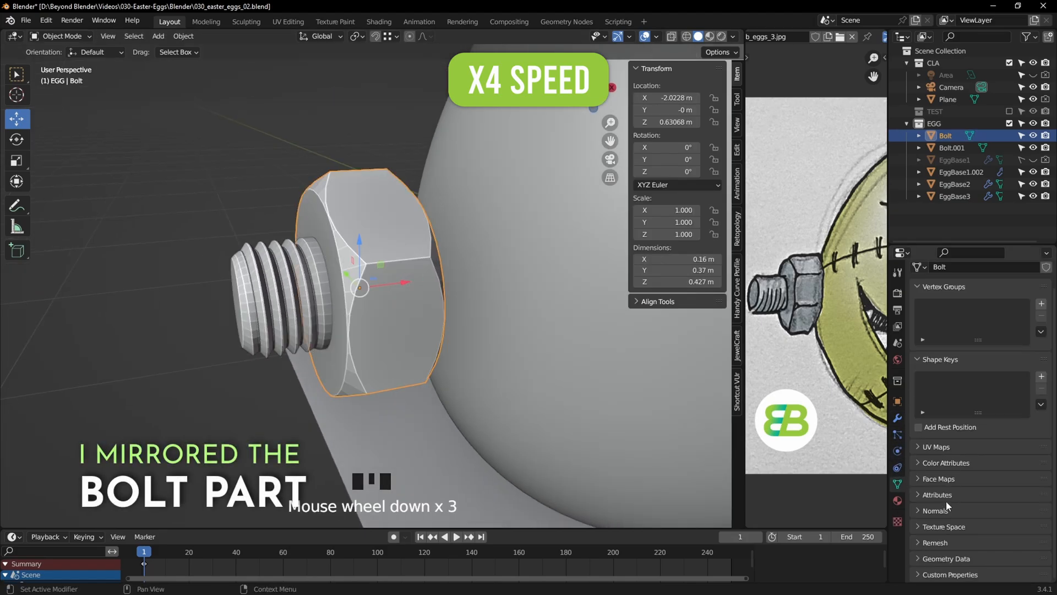
left_click(945, 509)
left_click(969, 507)
middle_click_drag(528, 215, 594, 234)
scroll(496, 292, "up", 3)
right_click(484, 298)
mouse_move(484, 298)
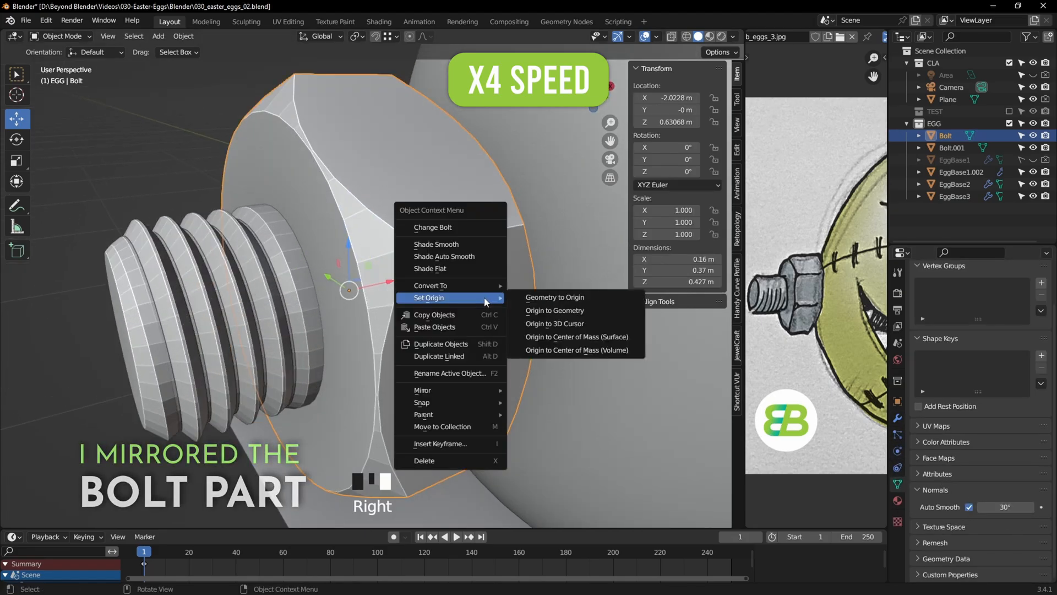
left_click(437, 245)
key("alt+a")
scroll(524, 344, "down", 2)
left_click(969, 508)
mouse_move(441, 165)
middle_mouse_down()
mouse_move(527, 197)
mouse_move(437, 192)
middle_mouse_up()
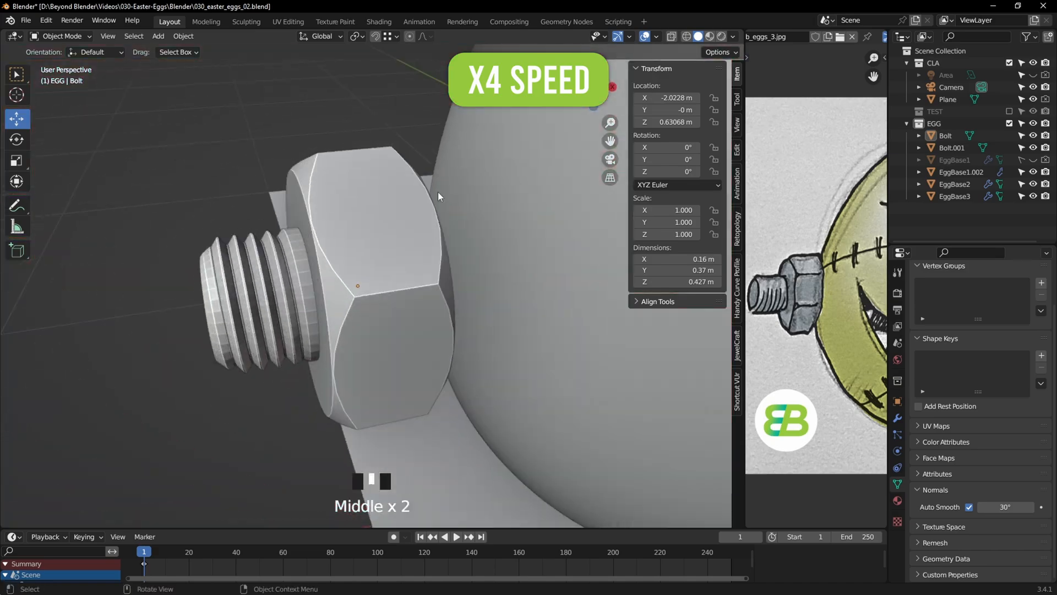
scroll(470, 191, "down", 2)
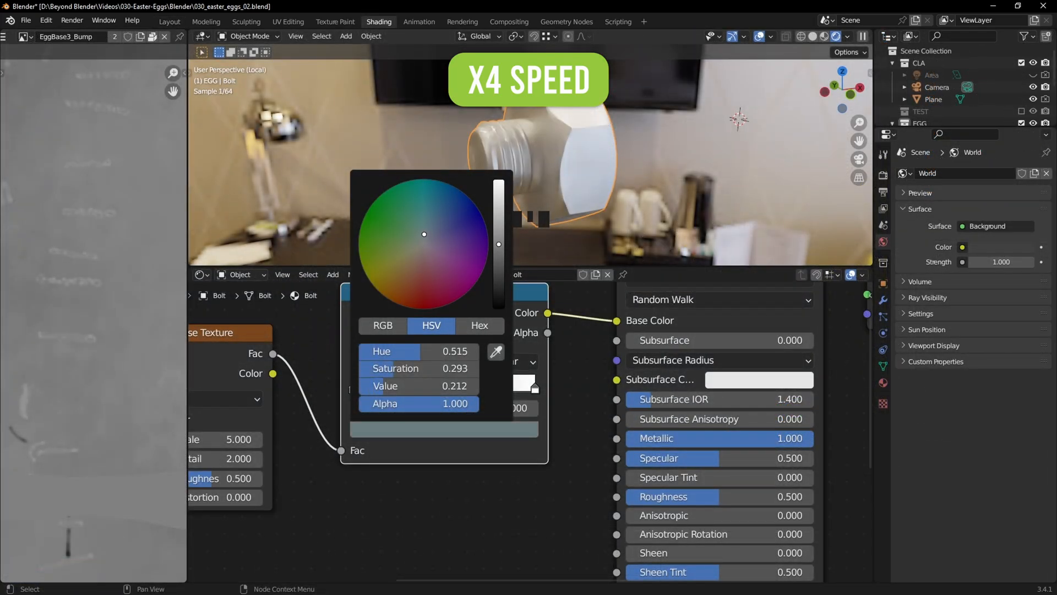
Step: Colour both stops of the bolt's base colour ramp blue-grey, copying the shade across and adjusting the first stop's brightness
left_click(534, 390)
key("ctrl+v")
left_click(353, 389)
left_click(407, 429)
mouse_move(499, 244)
left_mouse_down()
mouse_move(499, 259)
mouse_move(499, 238)
left_mouse_up()
left_click(535, 389)
left_click(496, 429)
Step: Preview the base colour ramp on the bolt and move its darker stop to position 0.353
scroll(474, 309, "down", 2)
left_click(474, 309, "ctrl+shift")
left_click_drag(391, 396, 434, 395)
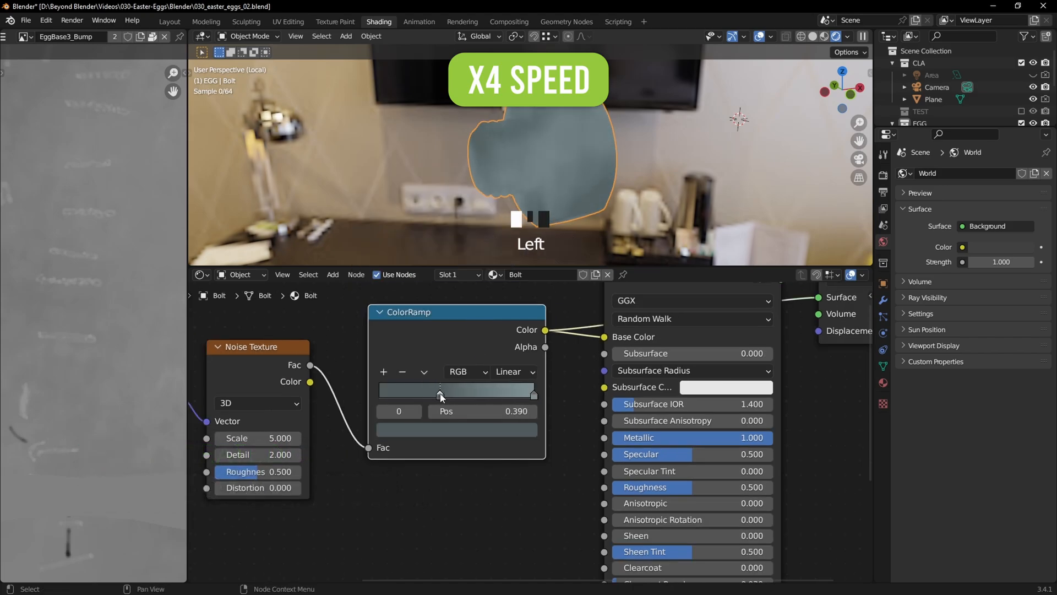
middle_click_drag(485, 181, 467, 172)
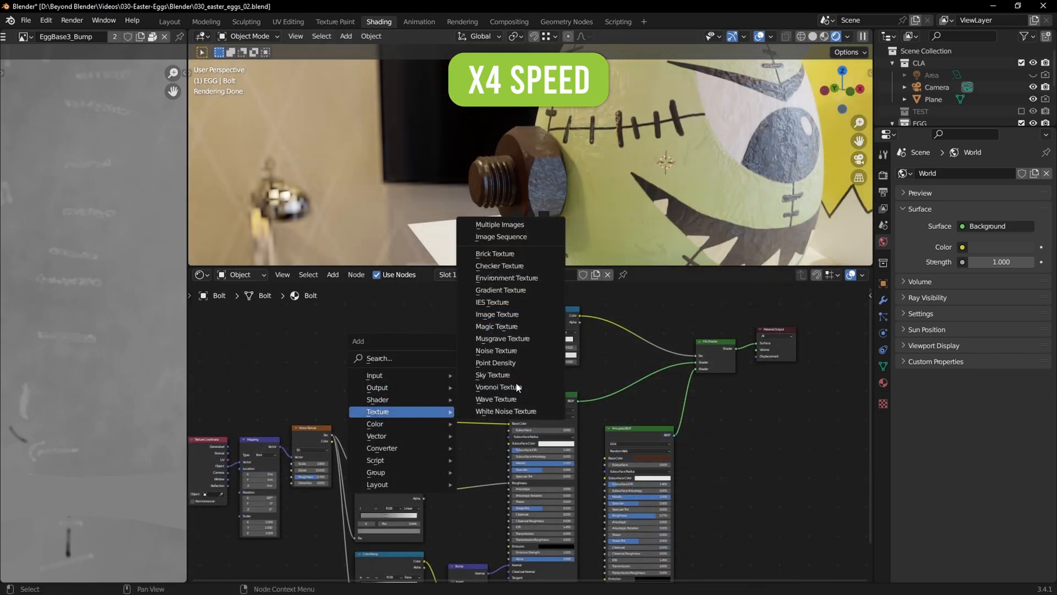
Step: Feed a mapped Noise Texture into the colour ramp driving the Mix Shader, and preview and reset that ramp
key("Escape")
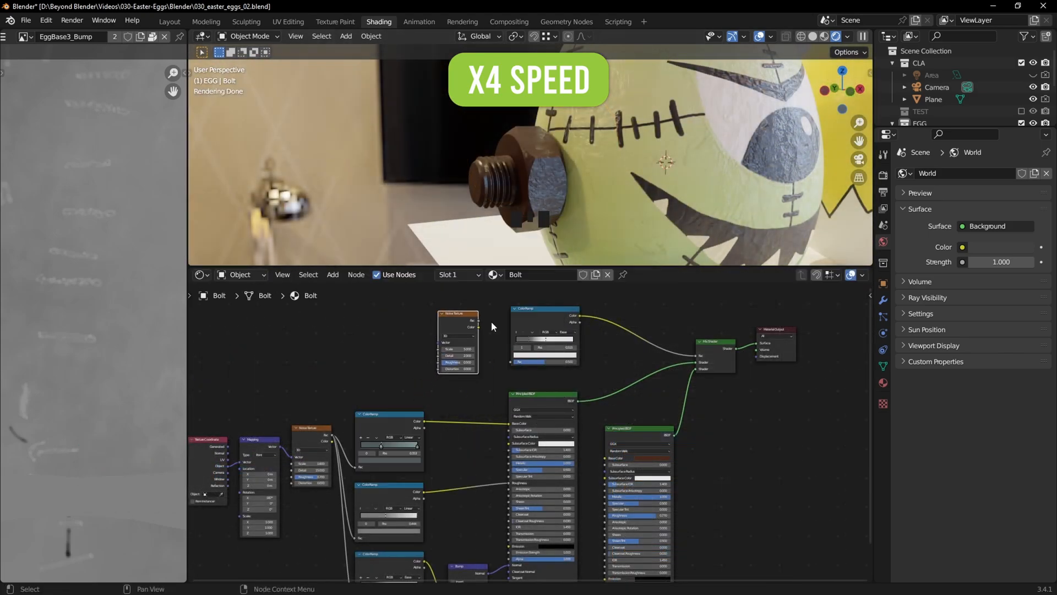
left_click_drag(214, 450, 414, 319)
middle_click_drag(463, 319, 462, 379)
left_click(548, 363, "ctrl+shift")
key("BackSpace")
scroll(540, 386, "up", 5)
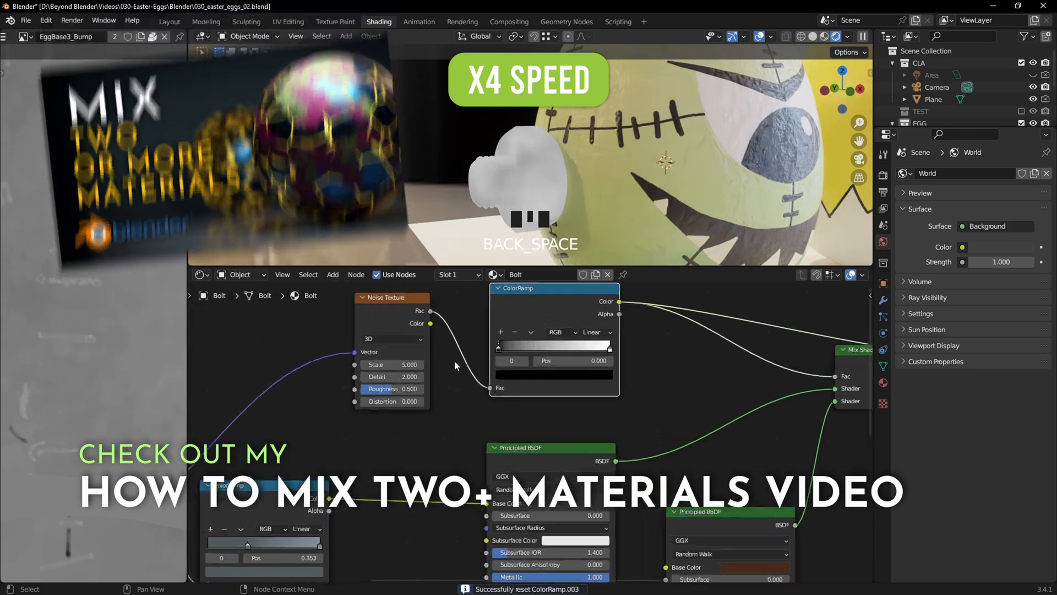
Step: Set the mask noise to scale 18.8, detail 15 and roughness 0.7, and tighten its ramp with the black stop at 0.502
left_click_drag(380, 376, 404, 377)
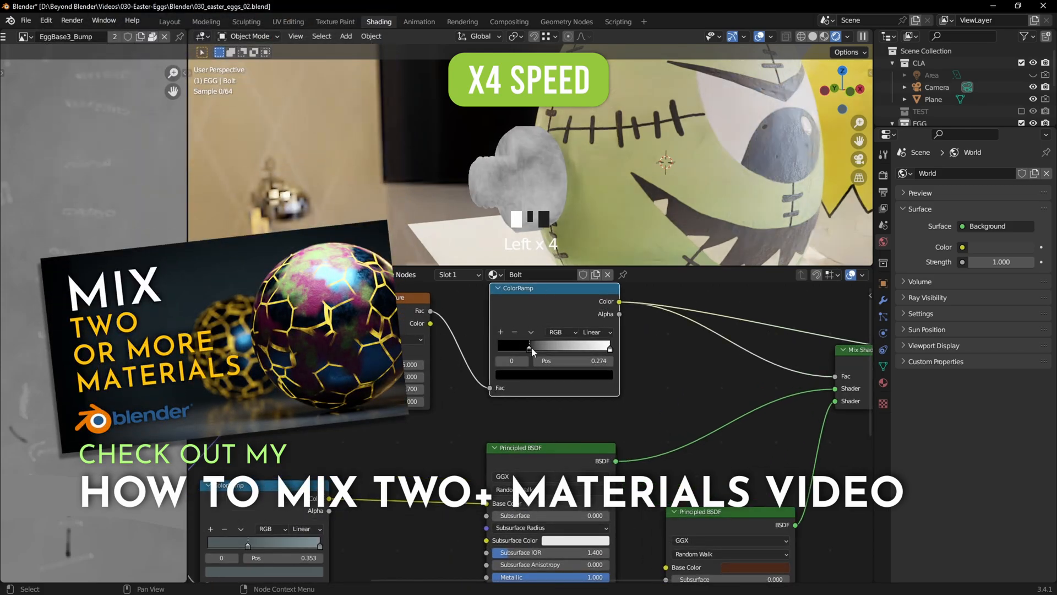
left_click_drag(531, 349, 544, 349)
left_click_drag(397, 364, 421, 365)
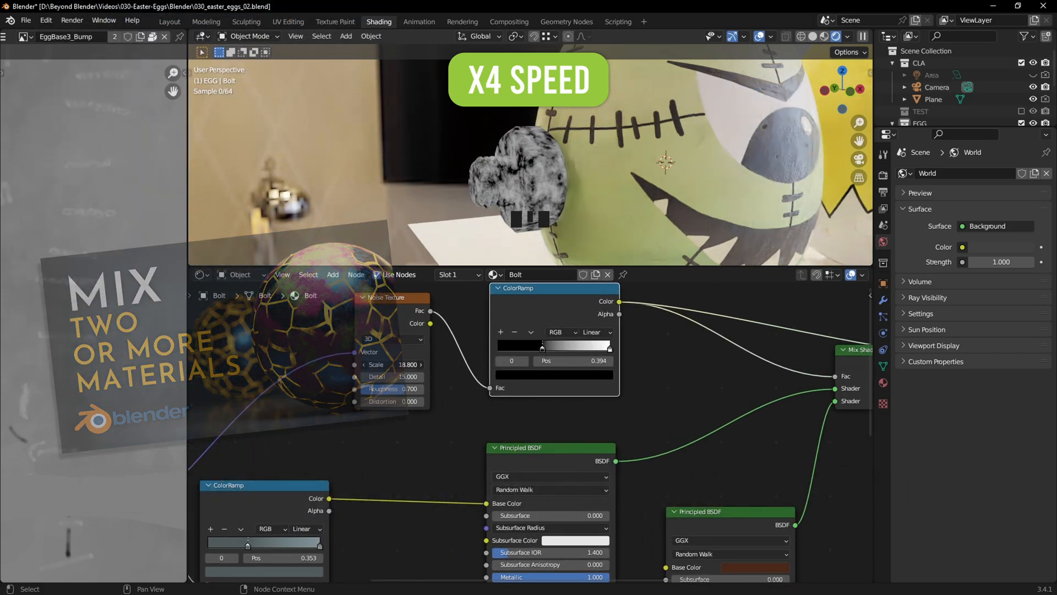
left_click(610, 348)
left_click_drag(564, 352, 558, 353)
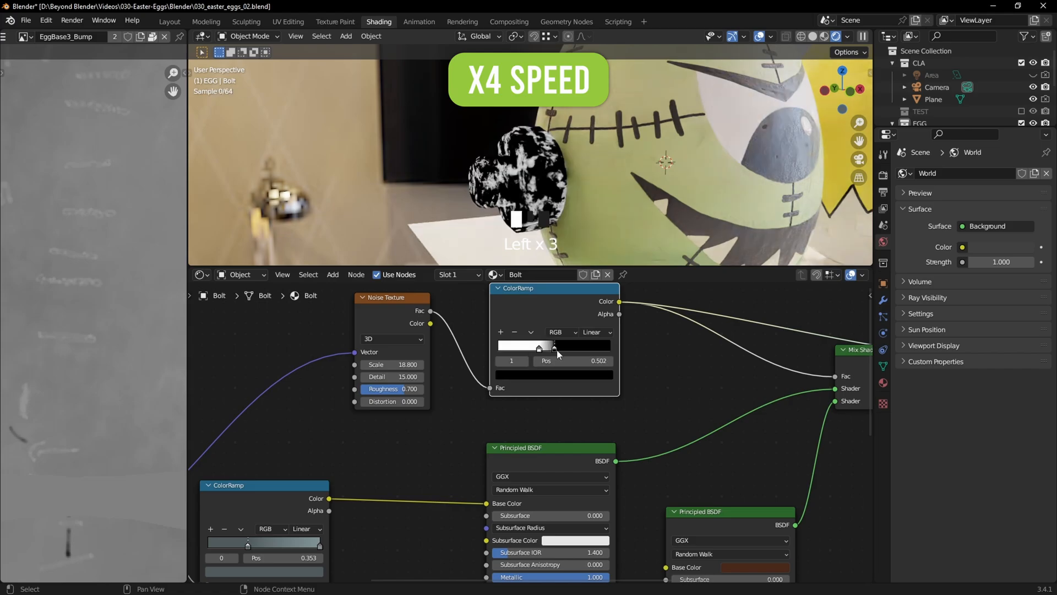
Step: Preview the bolt's combined Mix Shader result and isolate the bolt in local view
middle_click_drag(671, 353, 452, 348)
left_click(642, 358, "ctrl+shift")
middle_click_drag(523, 204, 655, 176)
left_click(697, 177)
key("KP_Divide")
scroll(610, 163, "up", 4)
Step: Set the strength of the bolt material's Bump node to 0.03
middle_click_drag(318, 490, 581, 450)
double_click(458, 457)
type(".03")
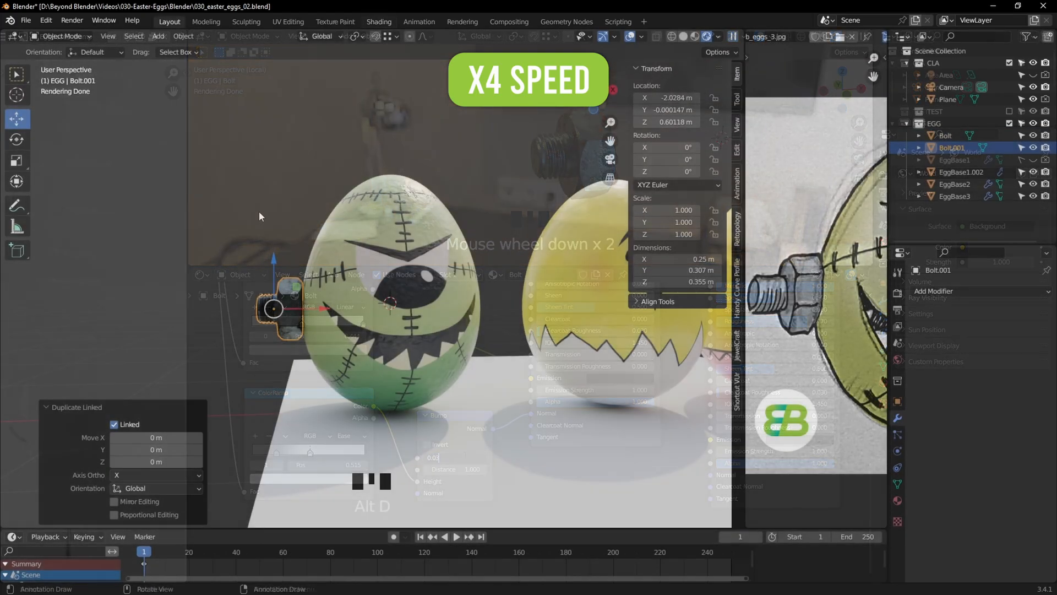
Step: Make a linked duplicate of the bolt, rotate it 180° about Y and move it along X to the green egg's opposite side
mouse_move(291, 271)
left_mouse_down()
mouse_move(233, 291)
mouse_move(260, 351)
left_mouse_up()
left_click(18, 119)
left_click_drag(319, 309, 566, 311)
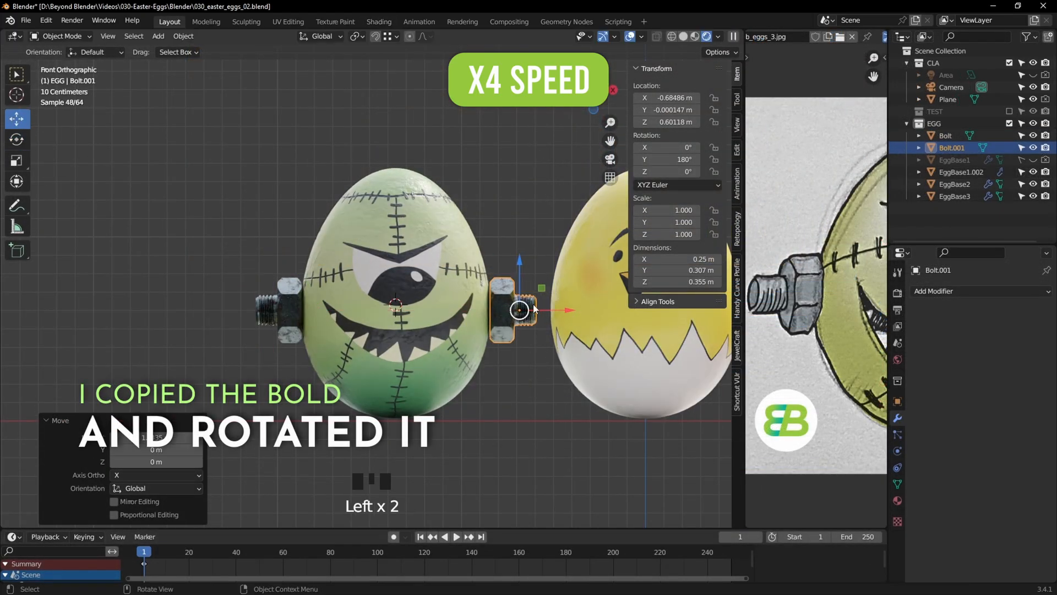
Step: Nudge the duplicated bolt along X to about -0.688 m so it fits against the egg, and check both bolts
scroll(521, 333, "up", 7)
key("z")
left_click(341, 280)
scroll(473, 282, "up", 1)
left_click_drag(590, 246, 586, 246)
scroll(353, 254, "down", 5)
middle_click_drag(97, 267, 424, 262, "shift")
scroll(424, 261, "up", 6)
scroll(424, 264, "down", 5)
left_click(340, 317)
key("z")
left_click(344, 249)
mouse_move(361, 344)
middle_mouse_down("shift")
mouse_move(343, 358)
mouse_move(453, 335)
mouse_move(498, 349)
mouse_move(464, 329)
middle_mouse_up("shift")
scroll(454, 335, "down", 2)
scroll(497, 345, "down", 3)
Step: Add a cube empty centred on the green egg and scale it uniformly to 0.788
key("KP_1")
scroll(441, 308, "up", 4)
scroll(433, 295, "down", 1)
middle_click_drag(430, 293, 524, 308, "shift")
key("shift+a")
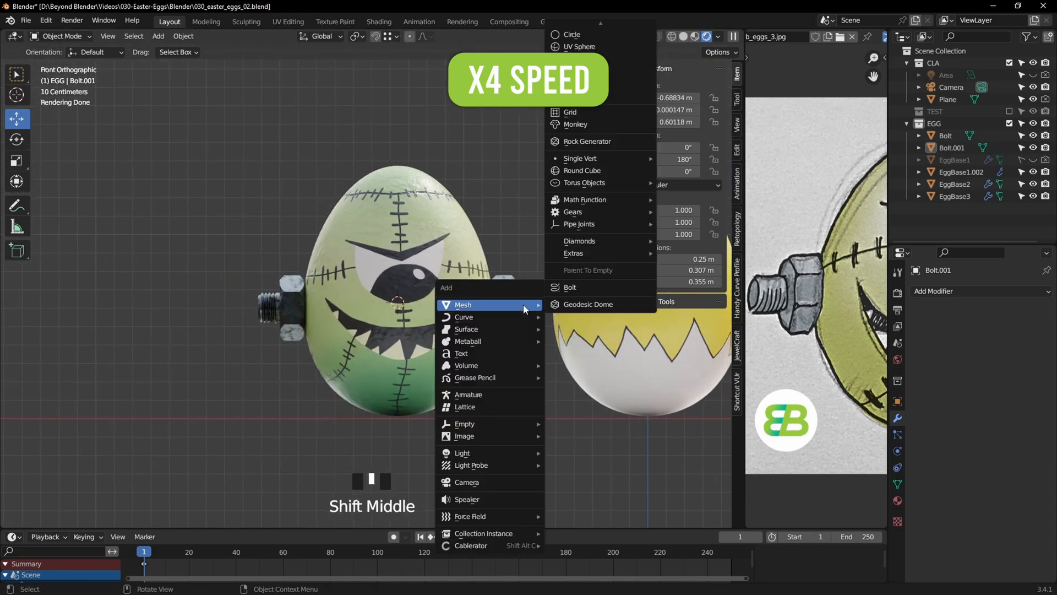
mouse_move(478, 429)
left_click(571, 476)
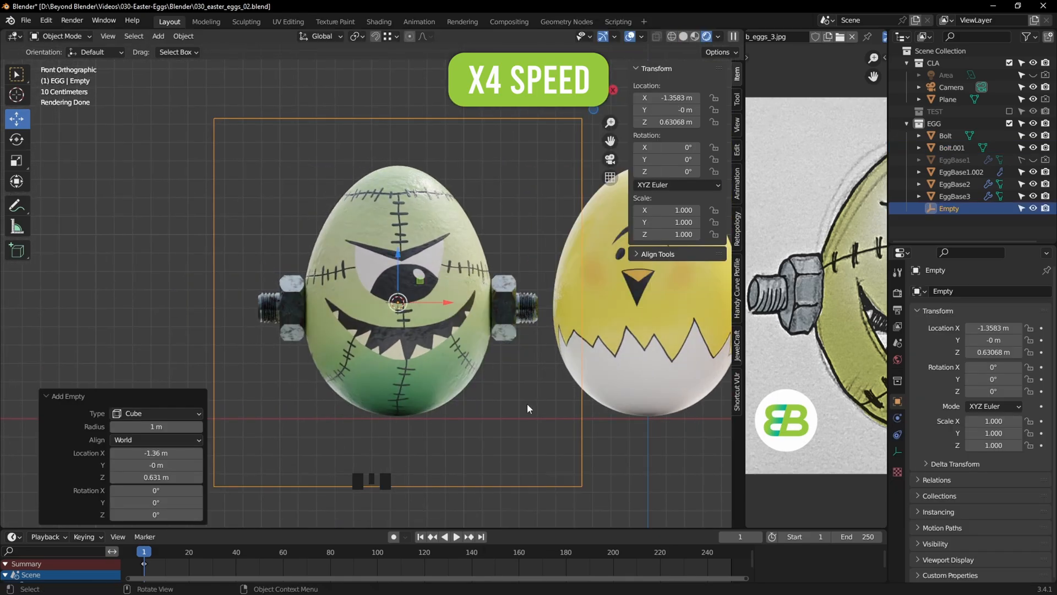
left_click(599, 426)
Step: Scale the cube empty along Y only, to about 0.580
key("KP_3")
key("s")
key("y")
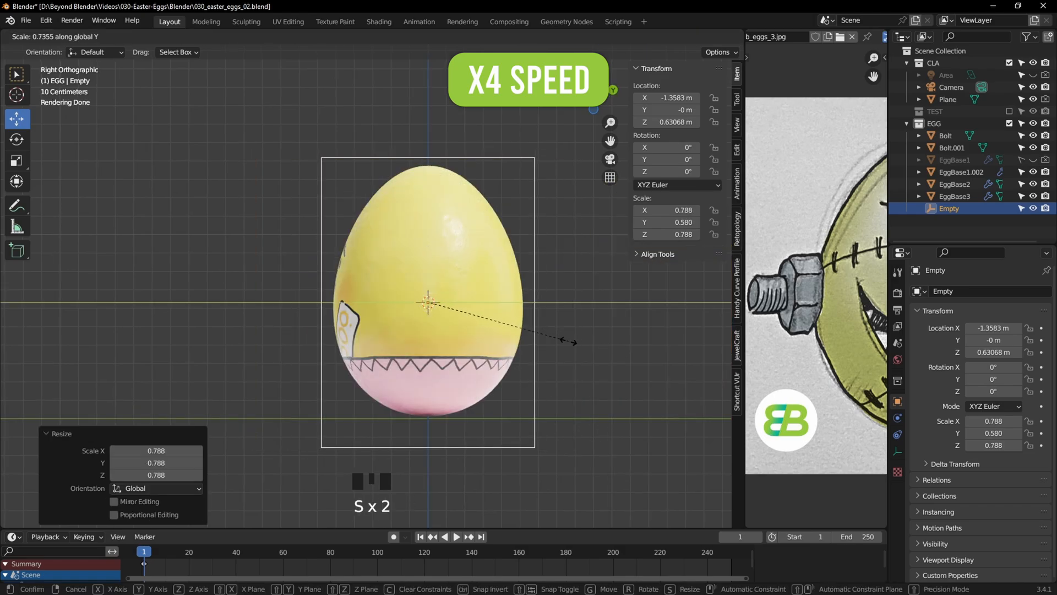
left_click(568, 341)
Step: Hide the floor plane and parent both bolts and the green egg to the cube empty
middle_click_drag(512, 330, 608, 368)
key("z")
middle_click_drag(480, 362, 523, 370)
left_click(1033, 99)
mouse_move(510, 380)
middle_mouse_down()
mouse_move(520, 377)
mouse_move(476, 296)
middle_mouse_up()
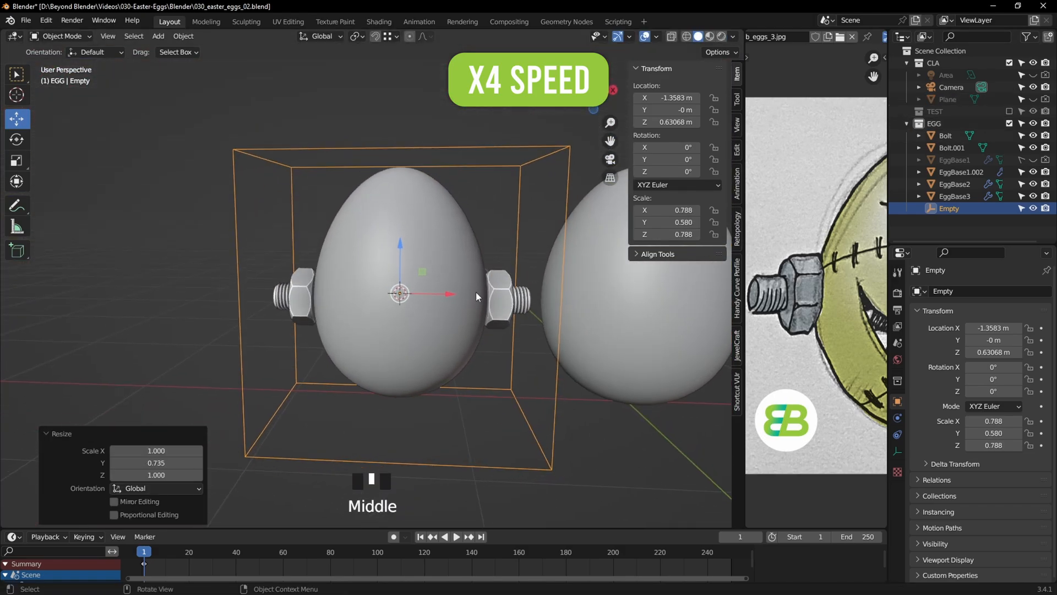
left_click(500, 300)
left_click(301, 297, "shift")
left_click(424, 242, "shift")
left_click(518, 214, "shift")
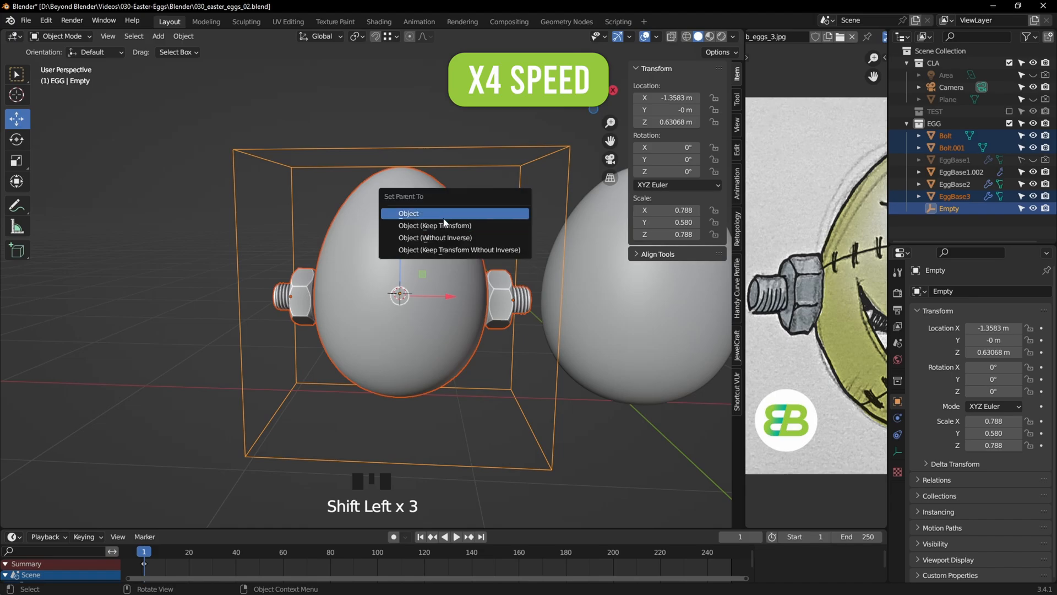
left_click(444, 219)
Step: Test the parented group with a trial rotation and try selecting the duplicated bolt
key("r")
key("Escape")
middle_click_drag(472, 233, 368, 247, "shift")
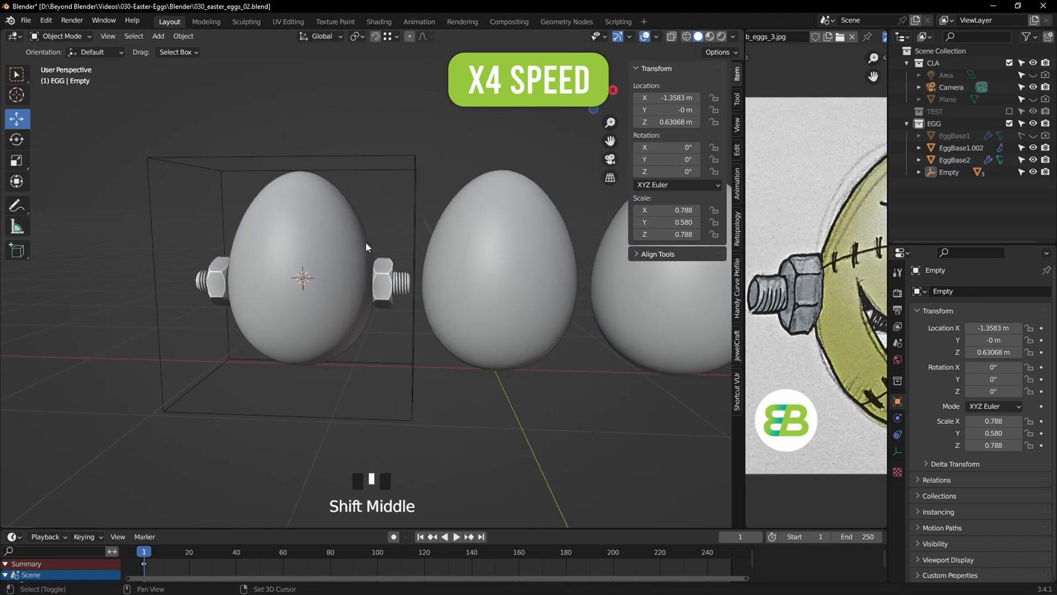
left_click(400, 281)
left_click(401, 281)
left_click(401, 281)
left_click(402, 281)
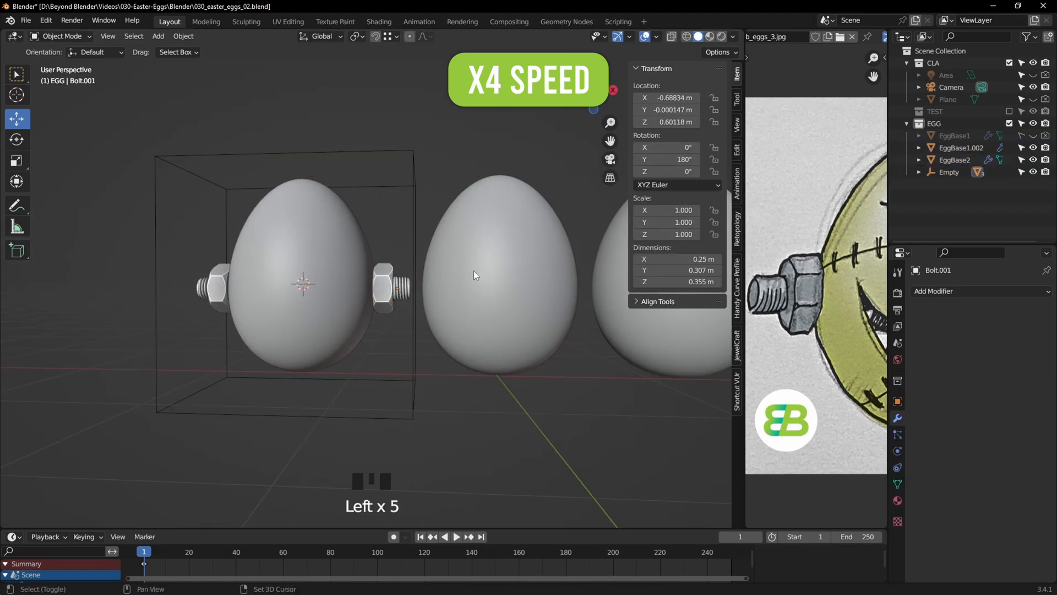
Step: Show the plane again in rendered shading and rename it Floor
key("z")
left_click(1034, 99)
double_click(950, 100)
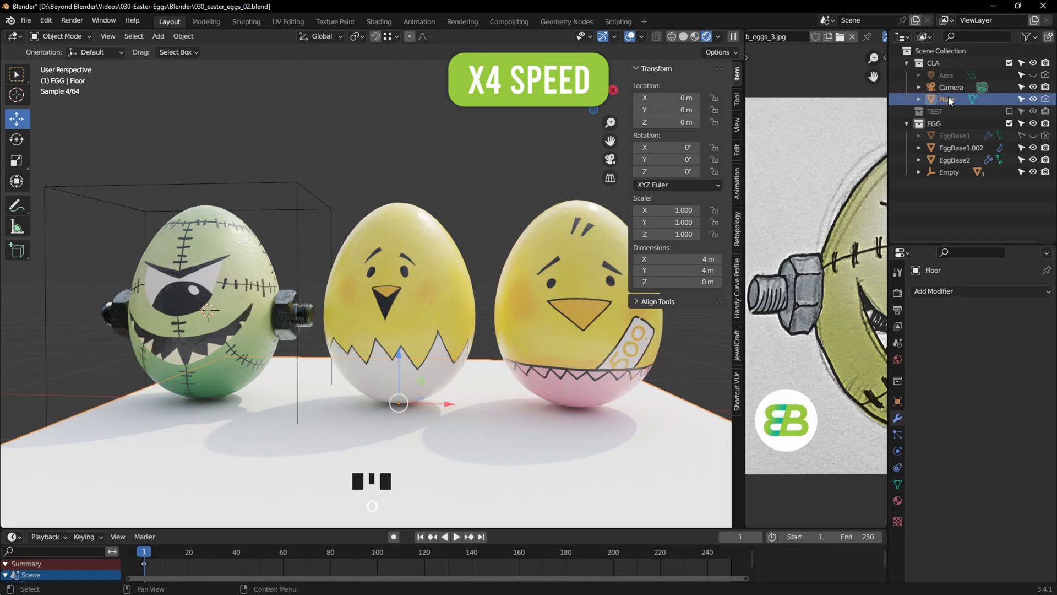
Step: Join the reference image area into the 3D viewport and return to a front view of the eggs
key("n")
left_click(742, 218)
left_click(782, 231)
middle_click_drag(679, 251, 529, 286)
scroll(512, 265, "down", 1)
middle_click_drag(474, 237, 420, 206, "shift")
left_click(420, 205)
key("KP_1")
key("KP_5")
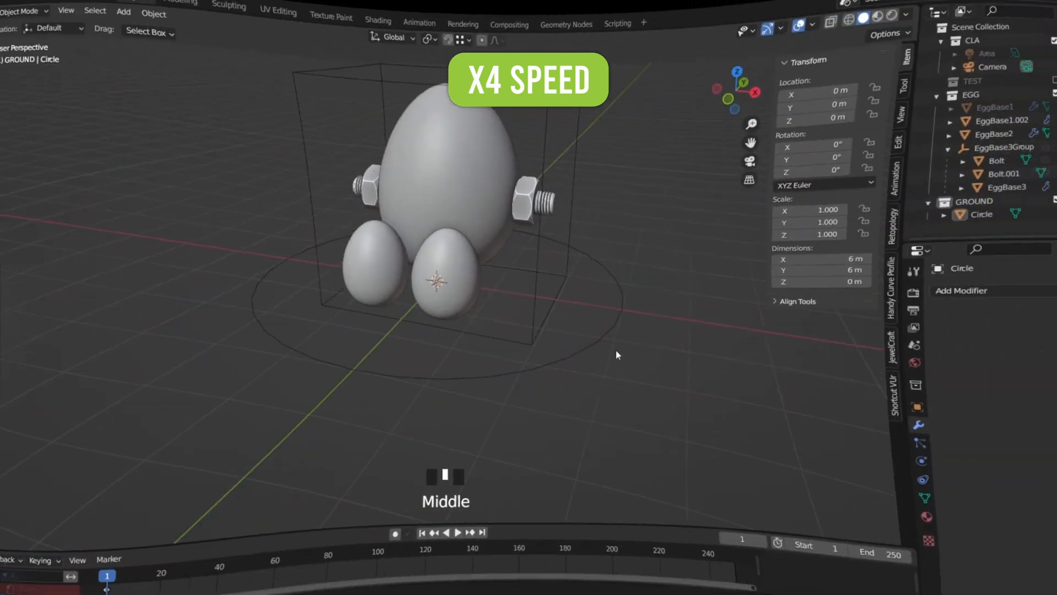
Step: Rename the new circle under the eggs as Ground
double_click(948, 220)
type("Ground")
middle_click(156, 119)
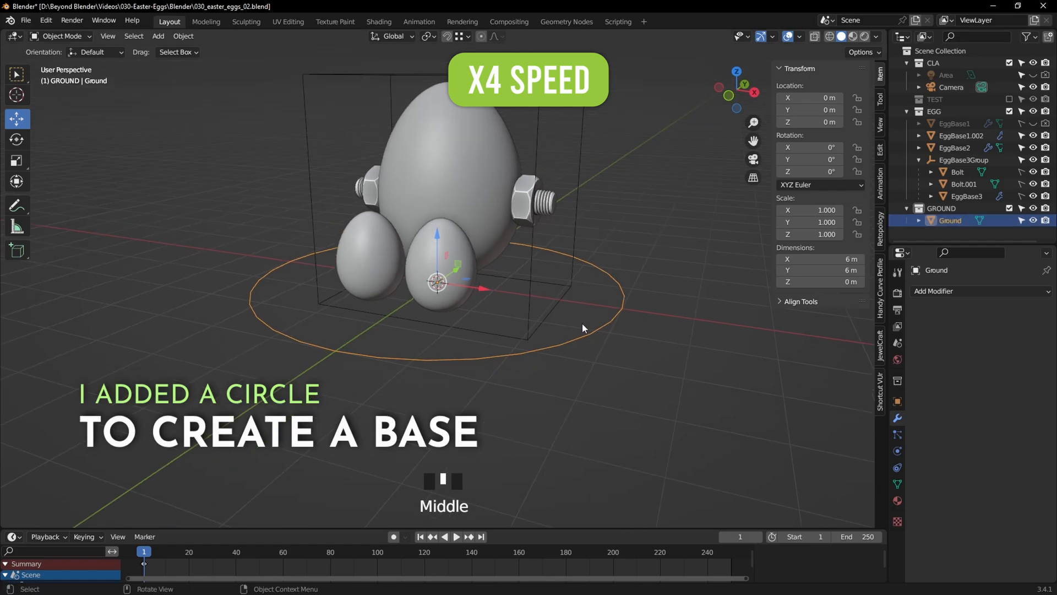
Step: Fill the Ground circle with a face and switch to face selection
key("Tab")
key("f")
left_click(127, 37)
left_click(276, 104)
Step: Toggle the Face Orientation overlay and examine the base's face direction and viewport shading options
left_click(800, 36)
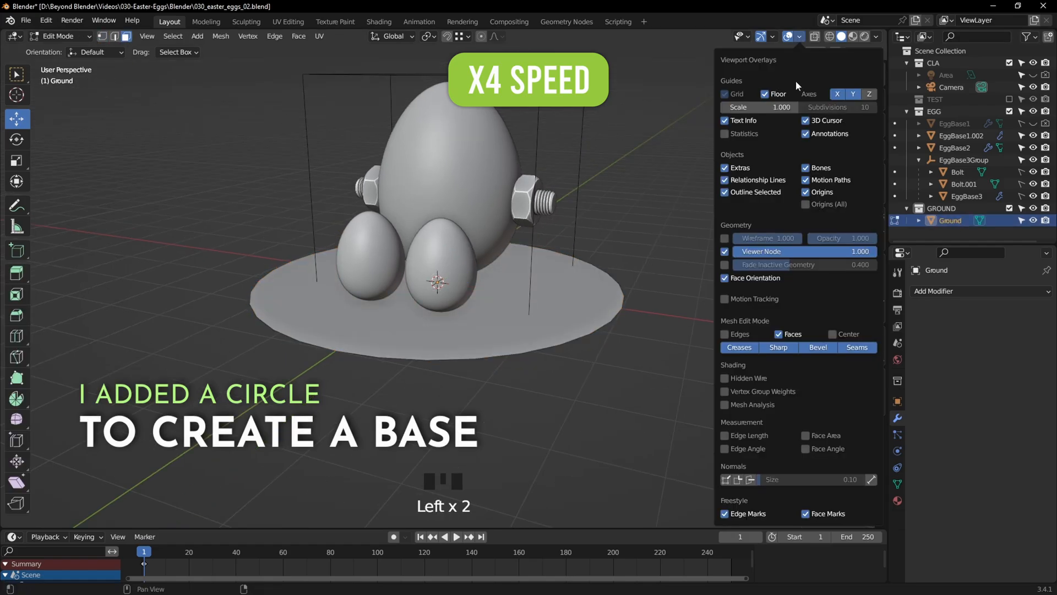
left_click(725, 279)
mouse_move(649, 264)
middle_mouse_down()
mouse_move(646, 248)
mouse_move(664, 264)
mouse_move(631, 301)
middle_mouse_up()
left_click(800, 37)
left_click(876, 36)
Step: Inset the base's face twice and raise its centre vertex about 0.54 m in Z with Sphere proportional editing
left_click(598, 284)
scroll(639, 303, "up", 1)
middle_click_drag(684, 314, 649, 302, "shift")
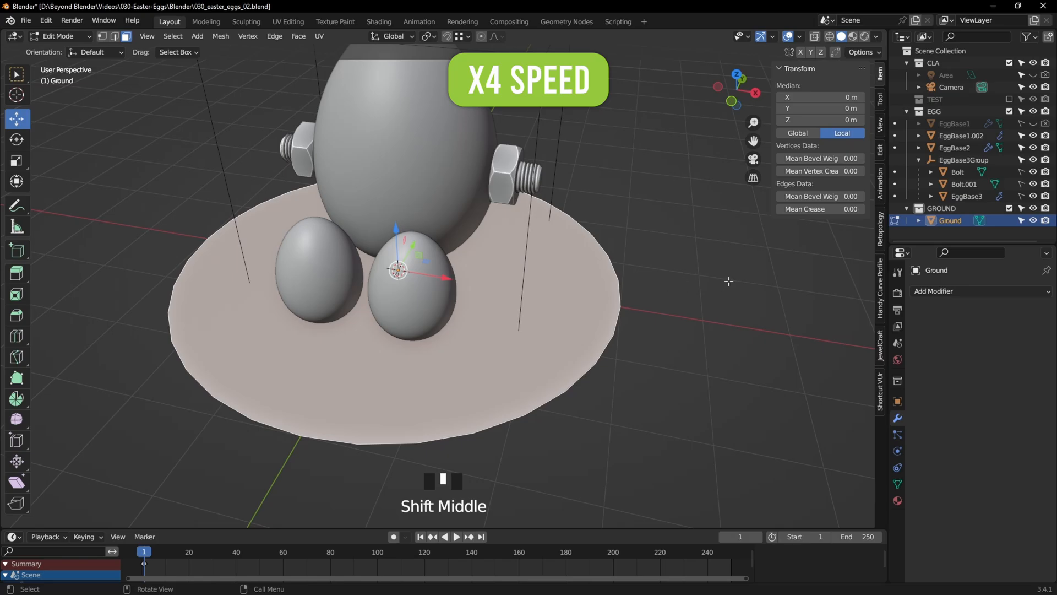
key("i")
left_click(699, 278)
key("i")
left_click(670, 271)
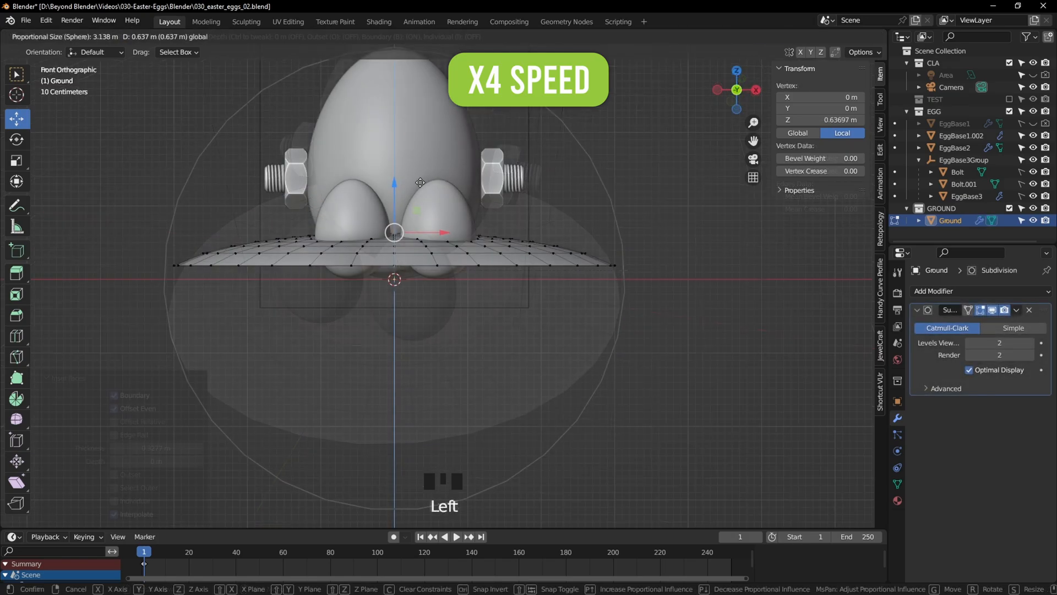
mouse_move(418, 182)
left_mouse_down()
mouse_move(420, 198)
mouse_move(429, 190)
left_mouse_up()
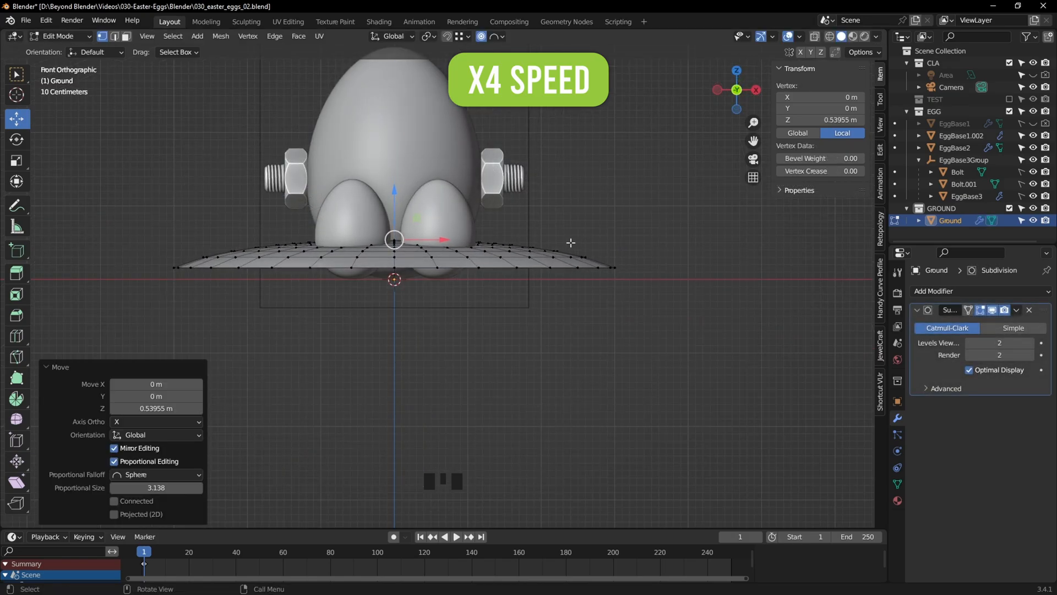
key("Tab")
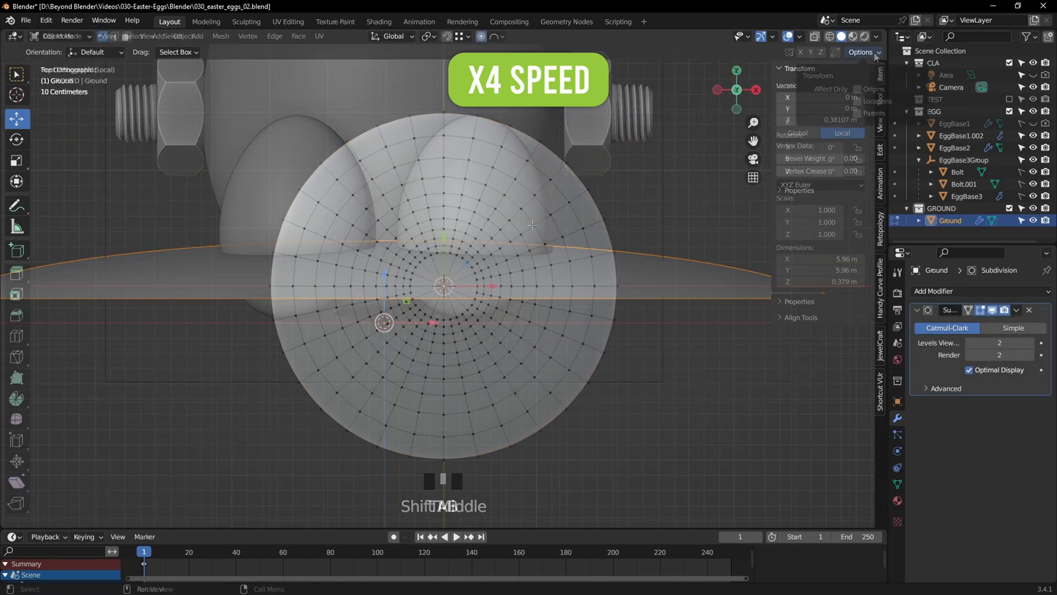
Step: Unwrap all faces of the domed base and inspect the resulting layout in the UV Editing workspace
key("a")
key("u")
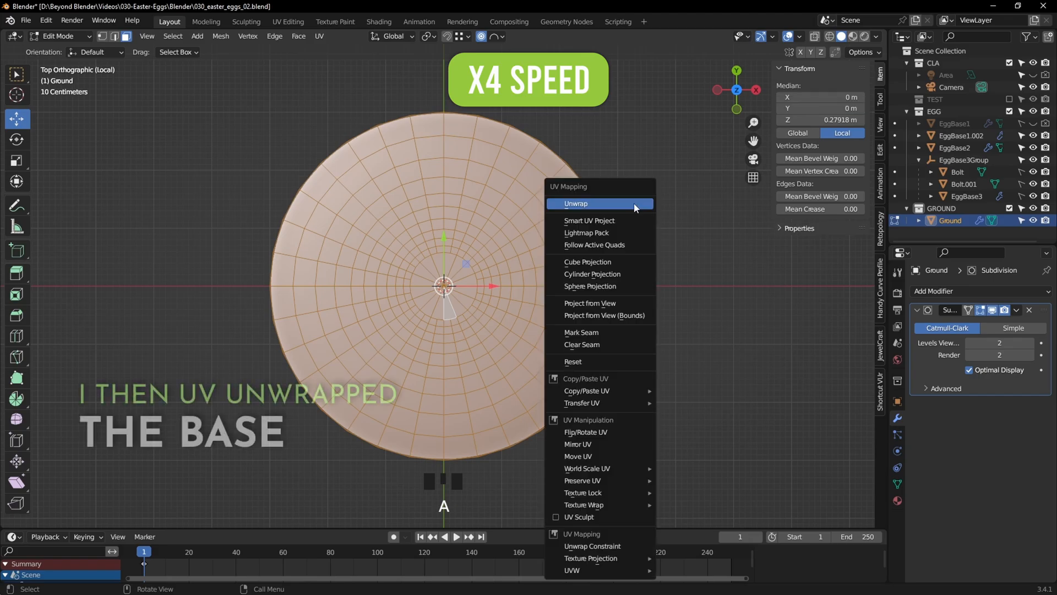
left_click(634, 208)
left_click(287, 22)
scroll(660, 275, "down", 6)
middle_click_drag(251, 244, 250, 257)
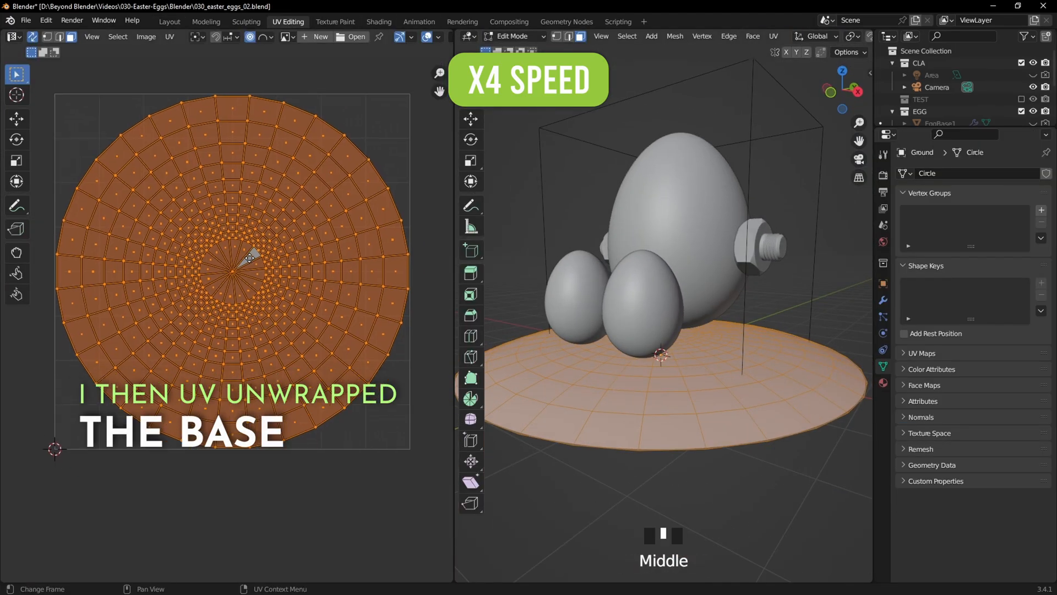
key("Tab")
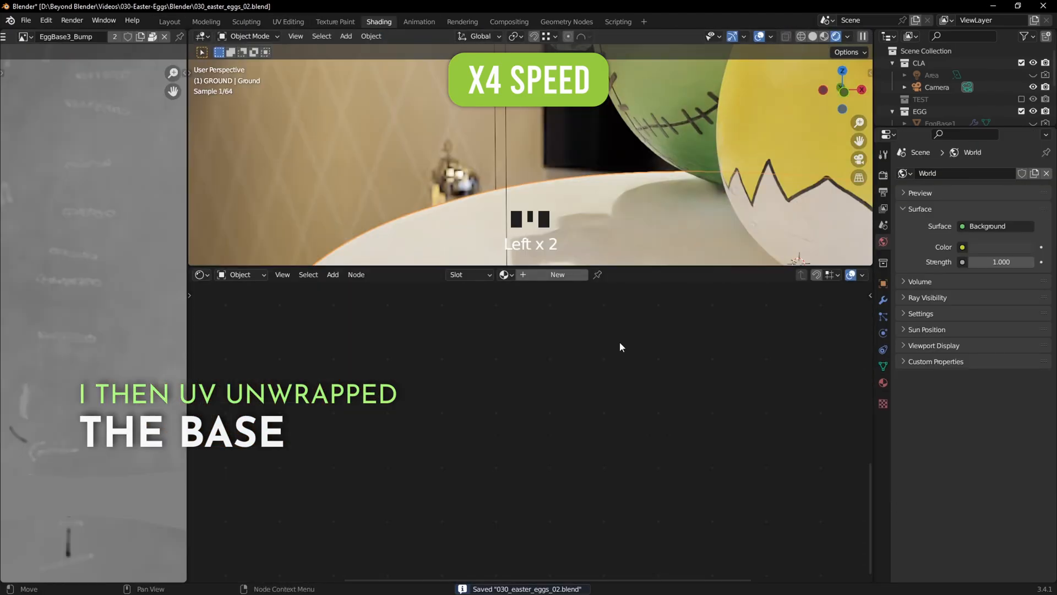
Step: Create a new material named Ground for the base and bring the whole base into view
double_click(572, 274)
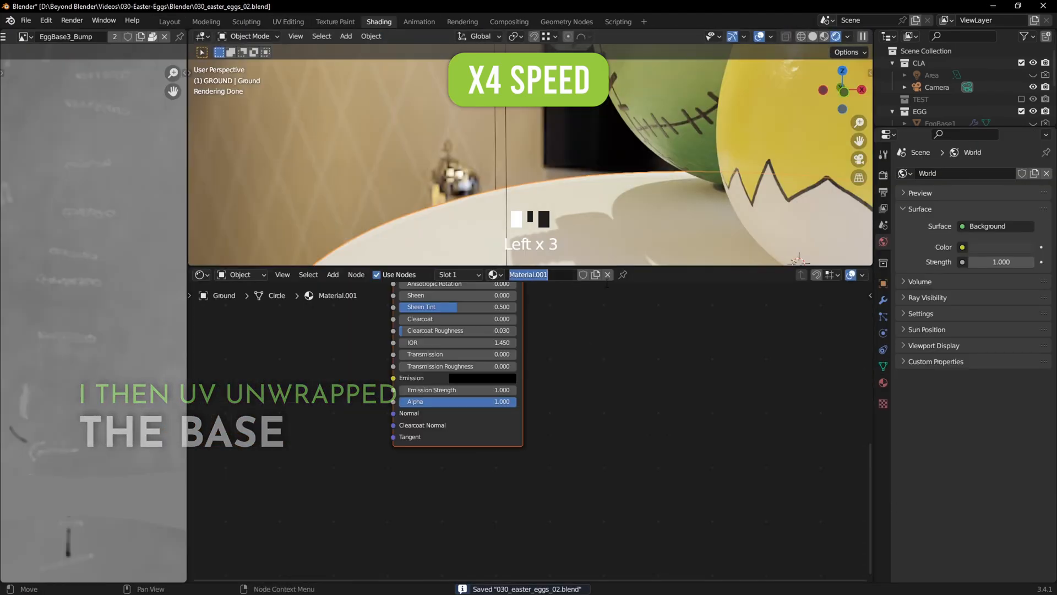
middle_click_drag(594, 318, 633, 405)
scroll(537, 165, "down", 5)
middle_click_drag(537, 182, 542, 124, "shift")
scroll(687, 326, "down", 3)
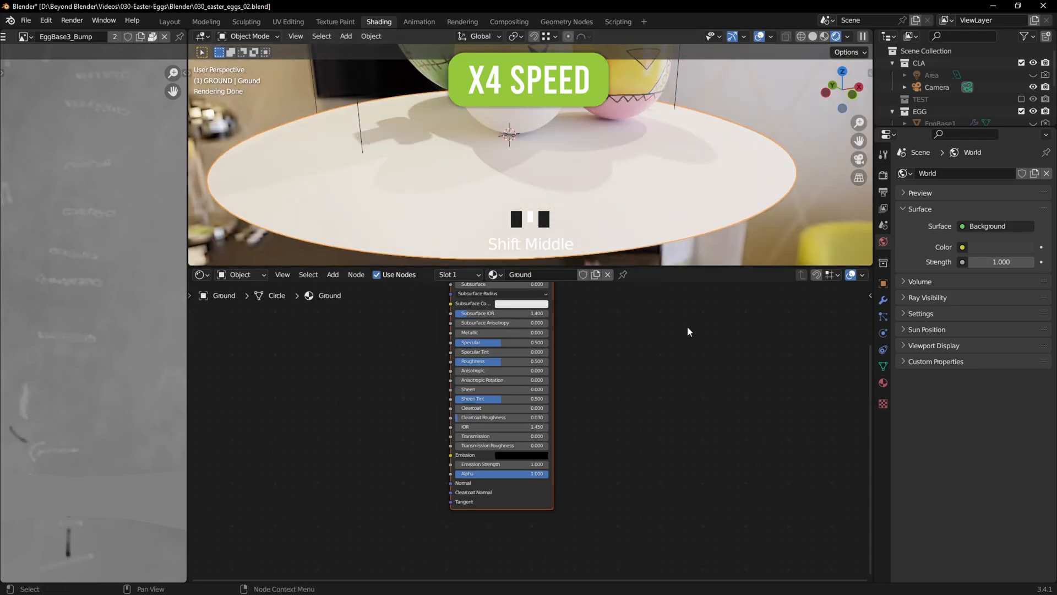
Step: Create a 2048 × 2048 px grey image named Ground_Diffuse without alpha in the base colour's Image Texture node
type("Ground_Diffuse")
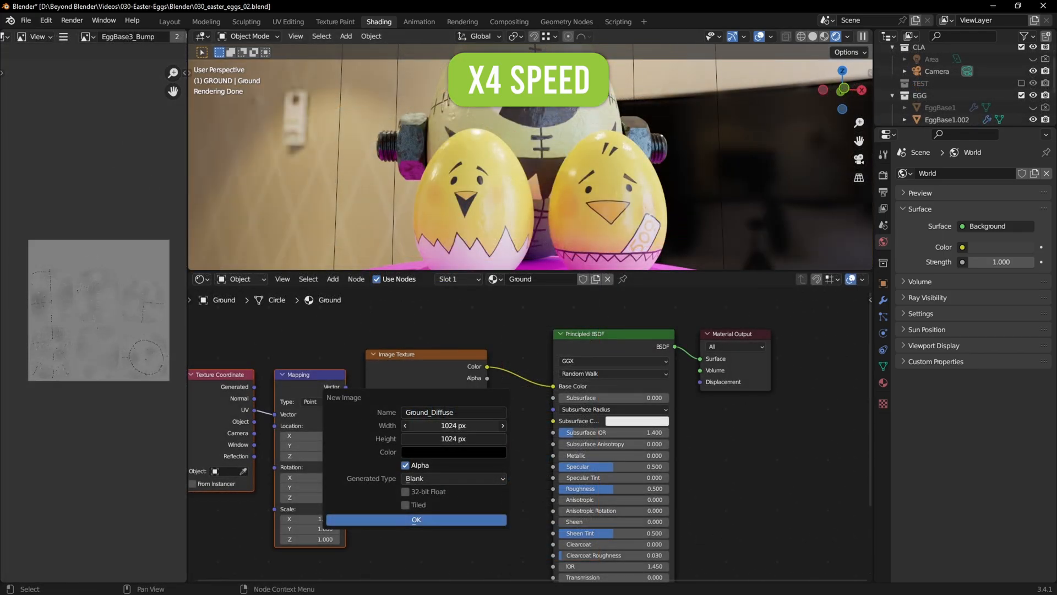
left_click_drag(469, 424, 469, 439)
type("20")
key("Return")
left_click(474, 452)
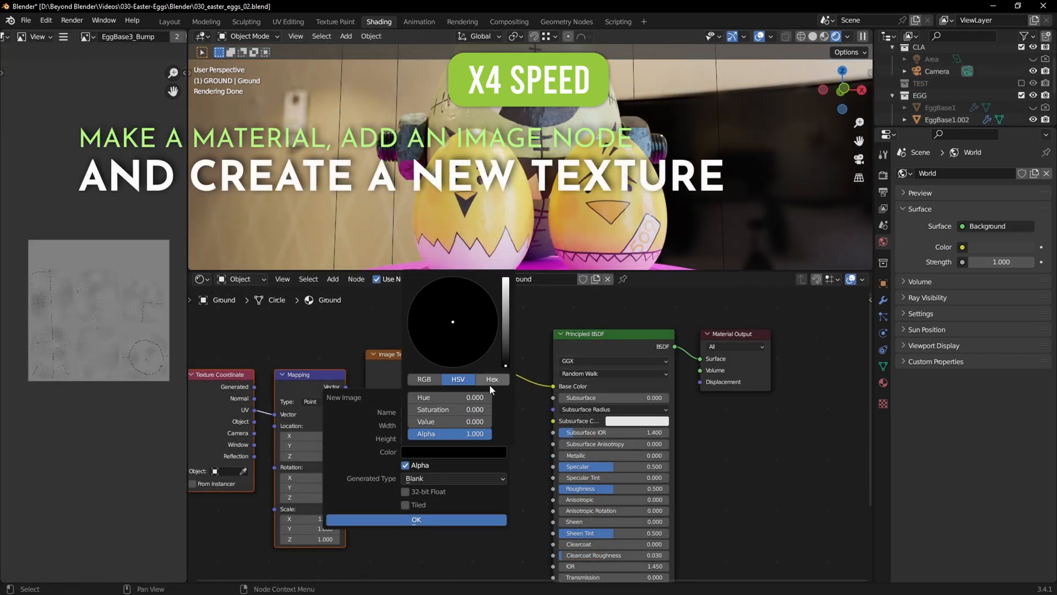
type("1")
key("Return")
left_click(405, 465)
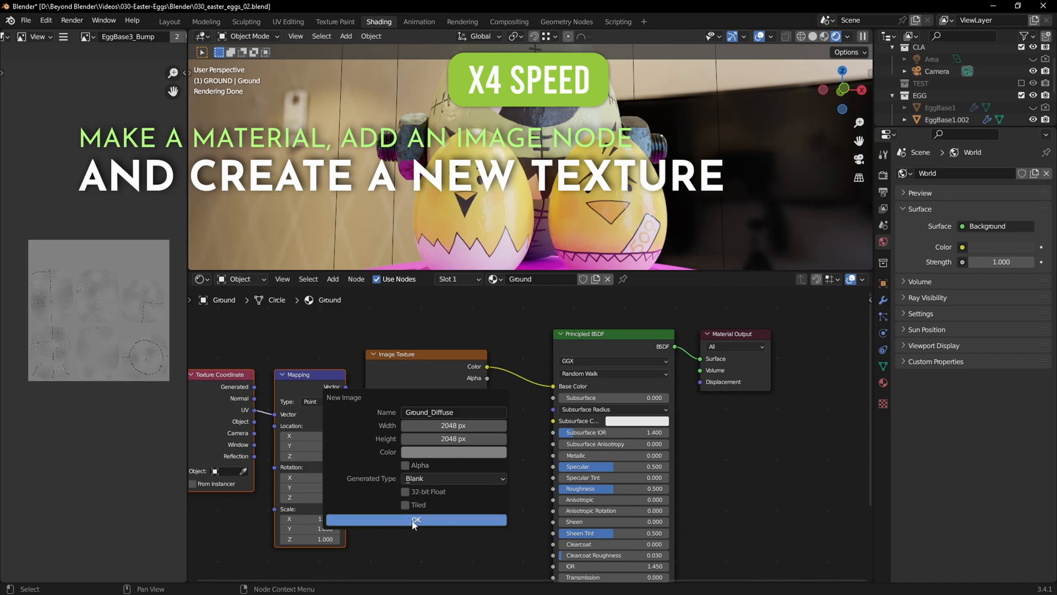
left_click(416, 519)
Step: Switch to texture painting and airbrush dark green along the base's rim, resizing the brush to 500 px and 72 px
scroll(645, 165, "down", 3)
key("z")
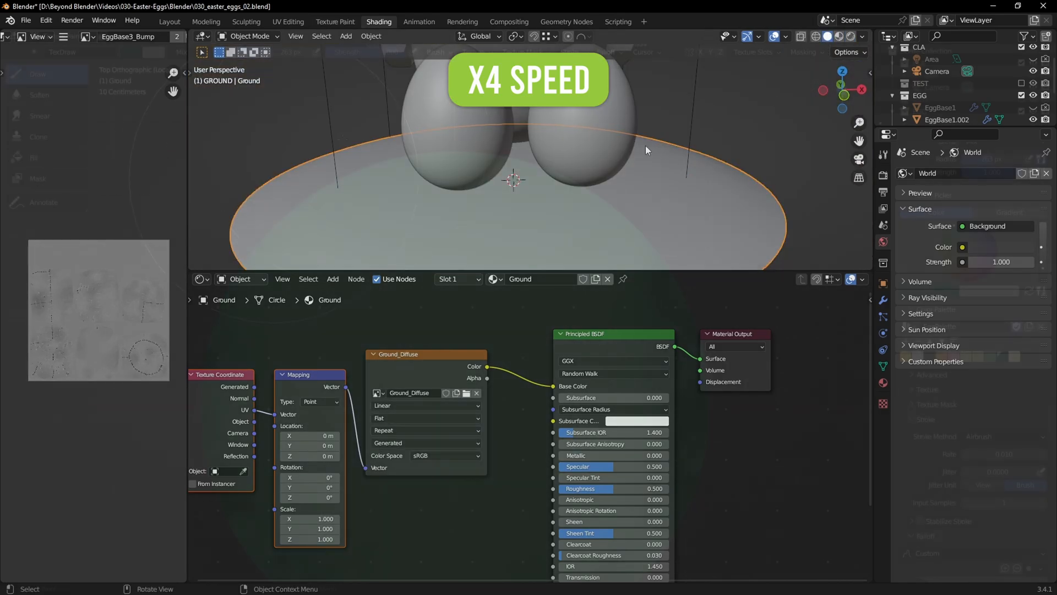
left_click(346, 25)
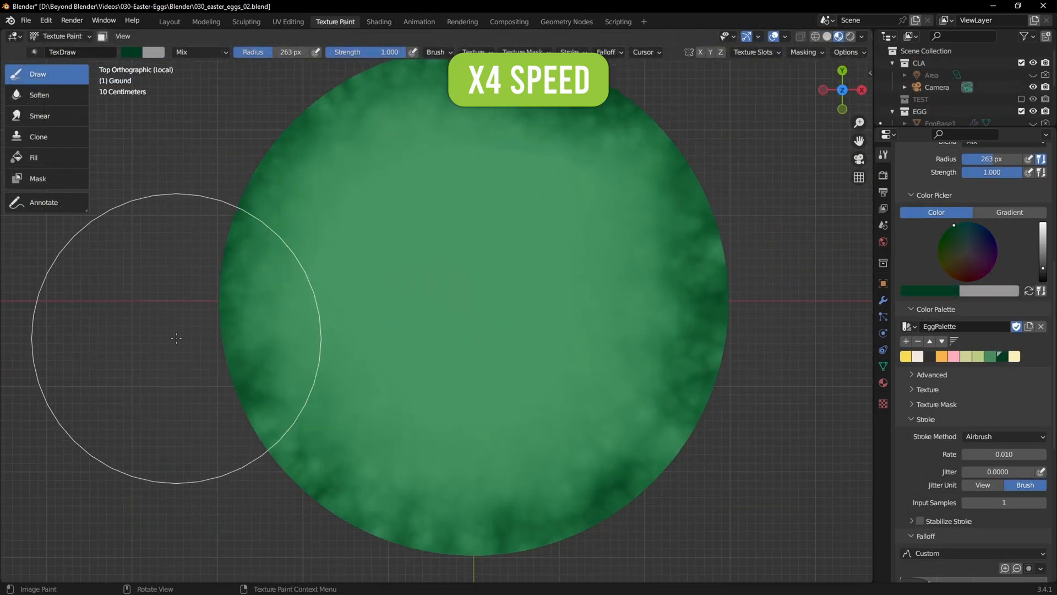
key("f")
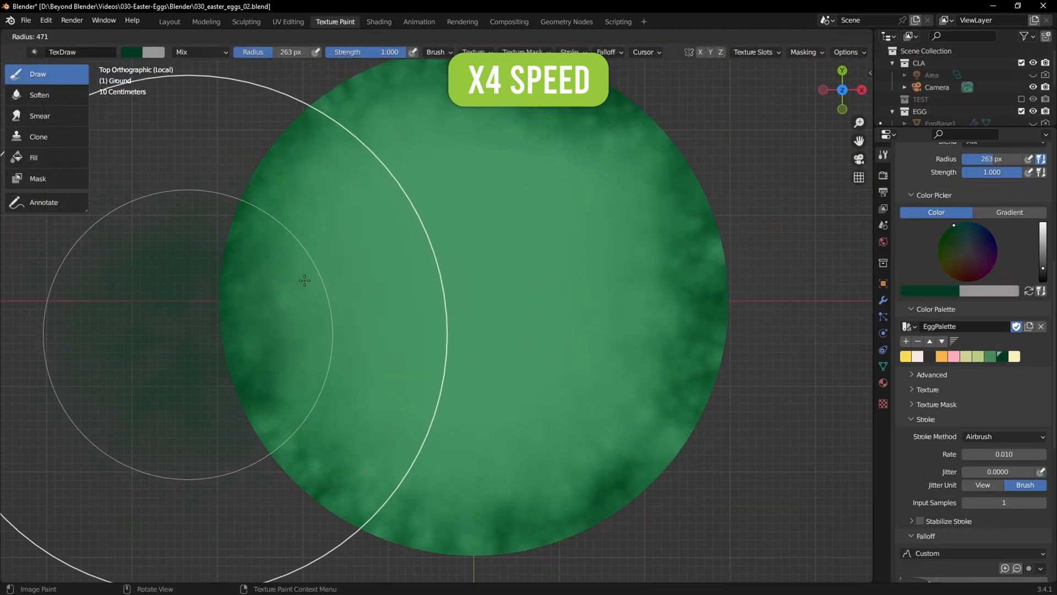
left_click(193, 337)
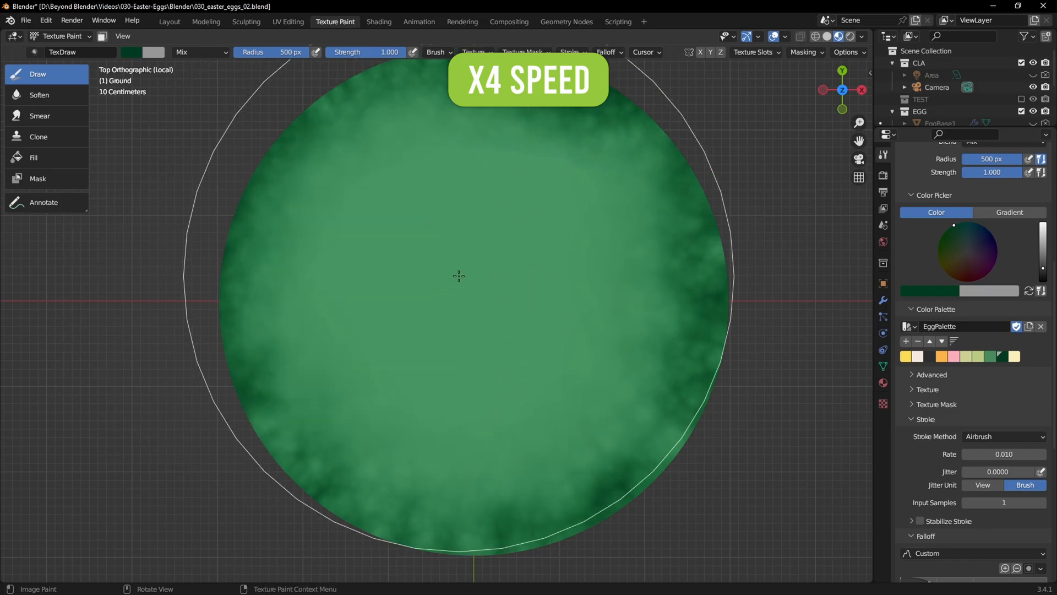
left_click(223, 326)
left_click_drag(339, 349, 356, 341)
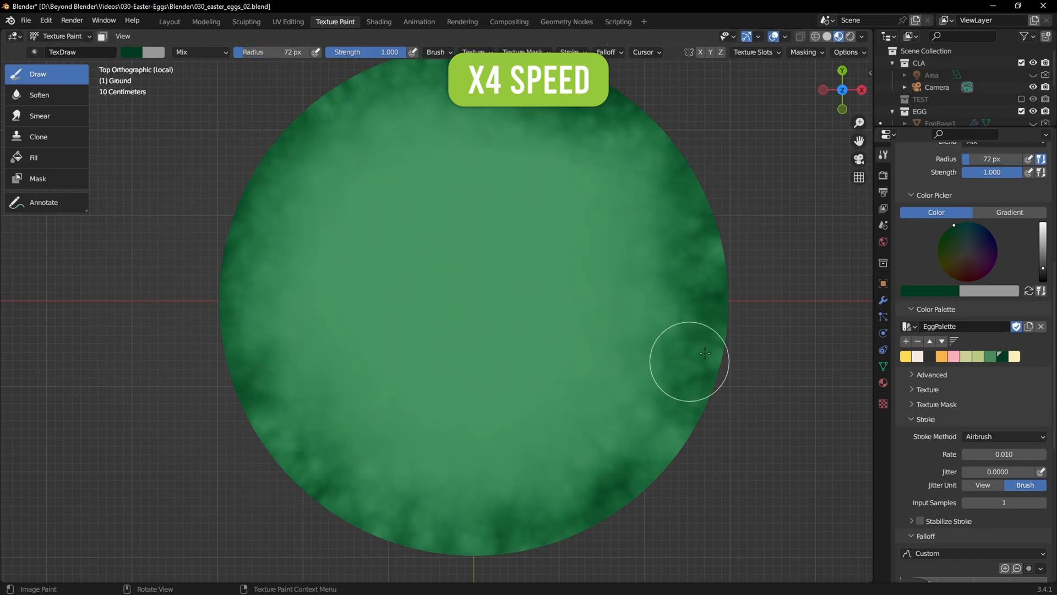
Step: Set the brush radius to 328 px and darken the rest of the base's rim with dark green
key("f")
left_click(760, 439)
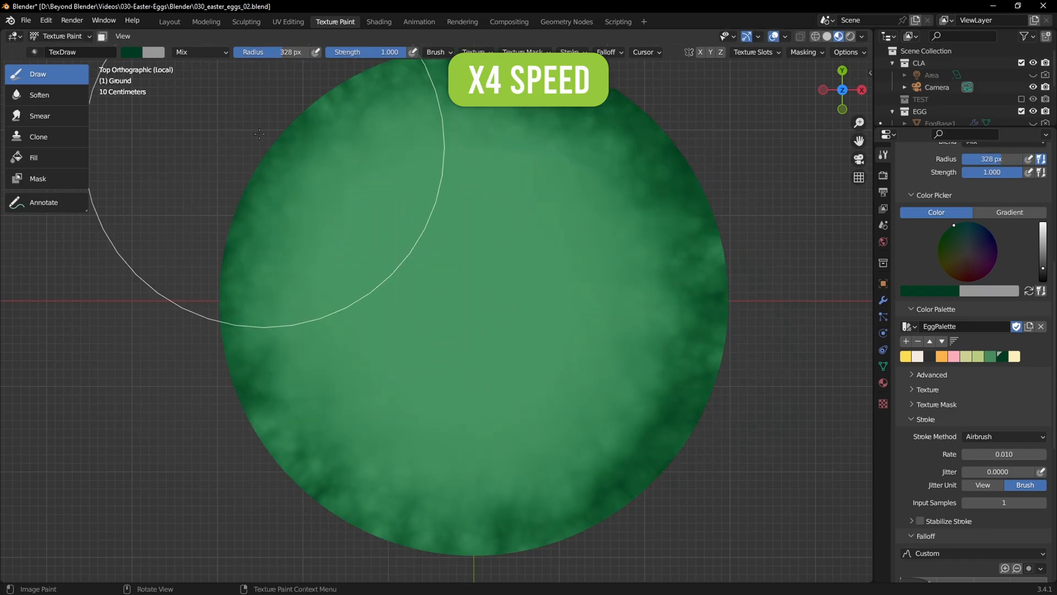
middle_click_drag(532, 274, 528, 337, "shift")
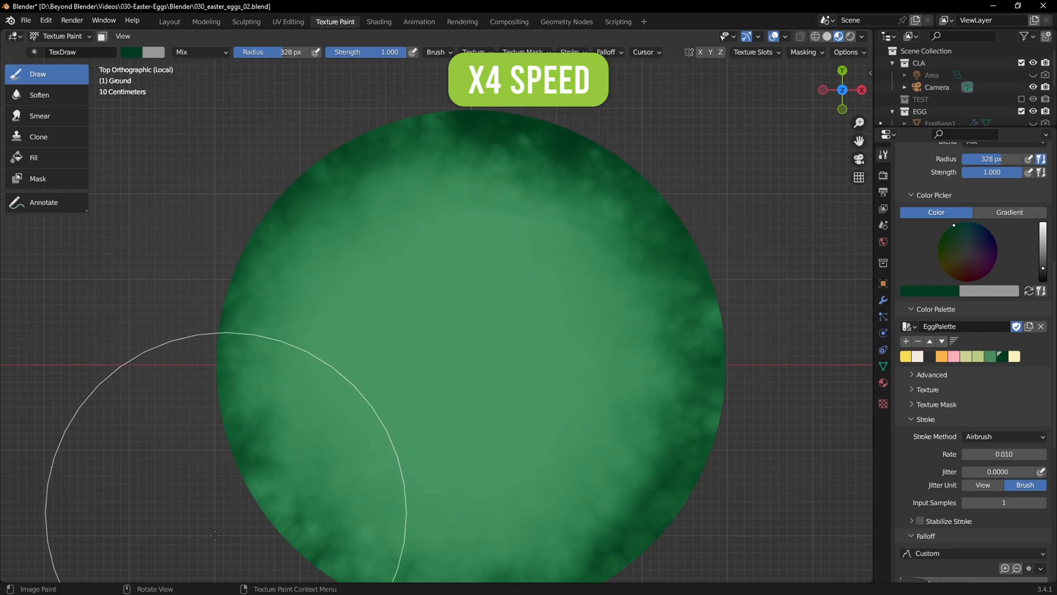
middle_click_drag(499, 446, 484, 309, "shift")
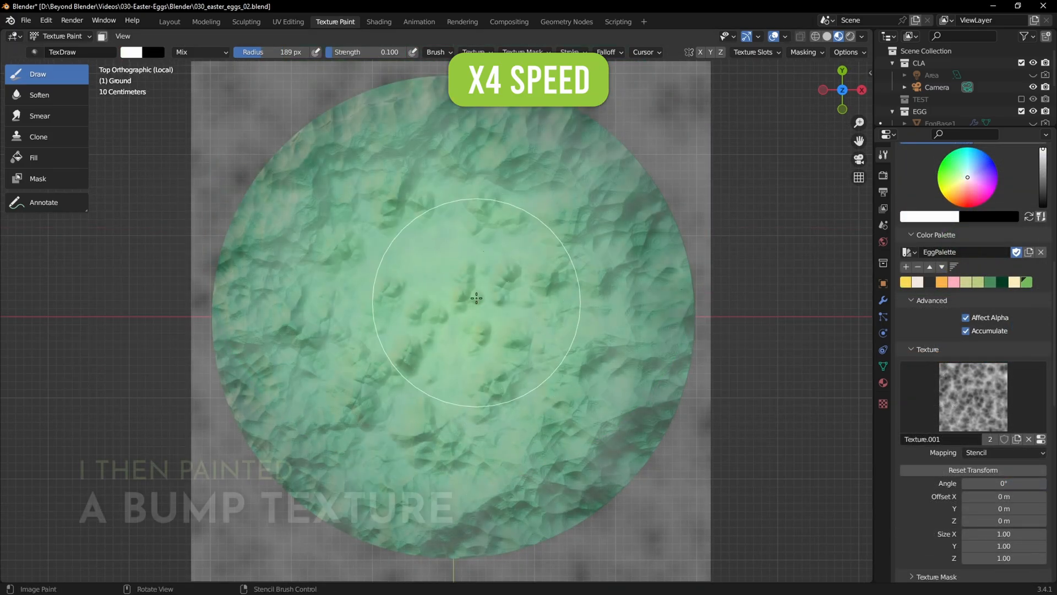
Step: Switch the bump paint colour to black and shift the stencil texture toward the base's upper-right side
key("x")
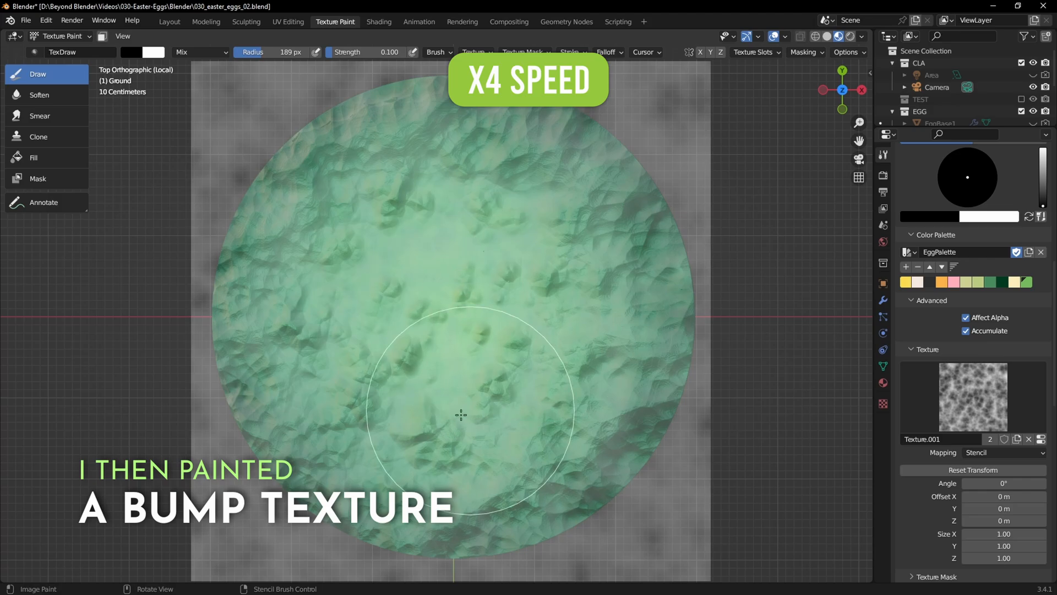
mouse_move(375, 397)
right_mouse_down()
mouse_move(573, 354)
mouse_move(470, 383)
mouse_move(743, 260)
mouse_move(696, 239)
right_mouse_up()
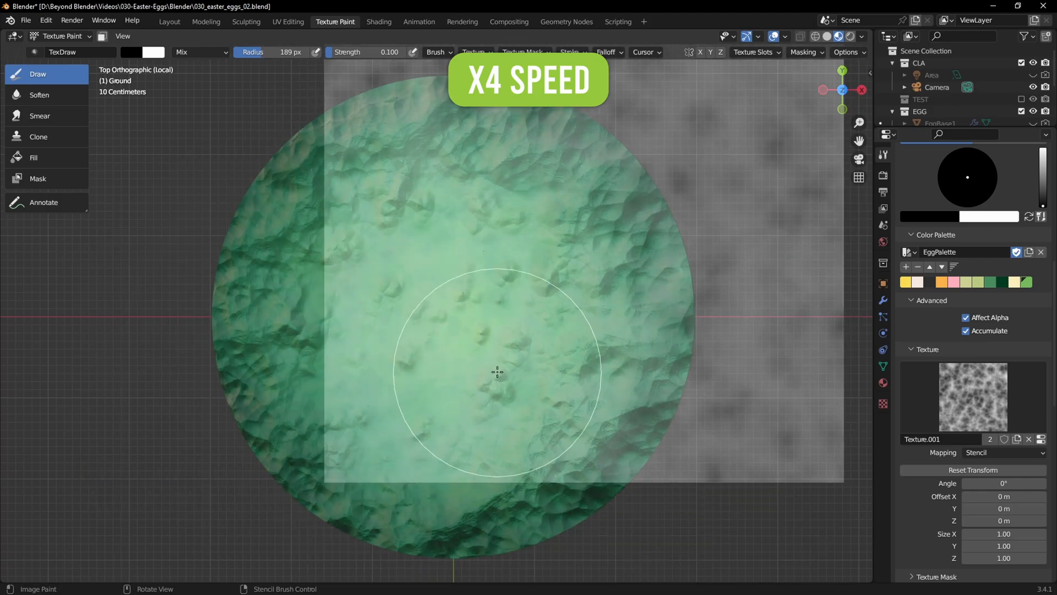
Step: Shift the stencil texture downward over the base
right_click_drag(520, 280, 515, 353)
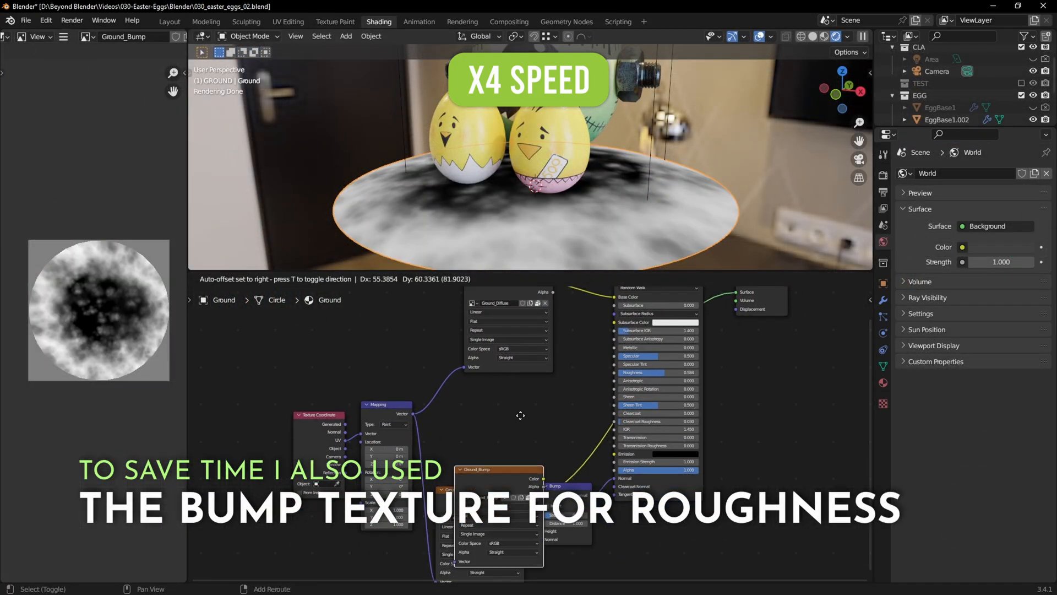
Step: Duplicate the Ground_Bump image node and drive the base material's roughness with it through a ColorRamp
left_click(521, 416)
key("shift+a")
left_click(550, 469)
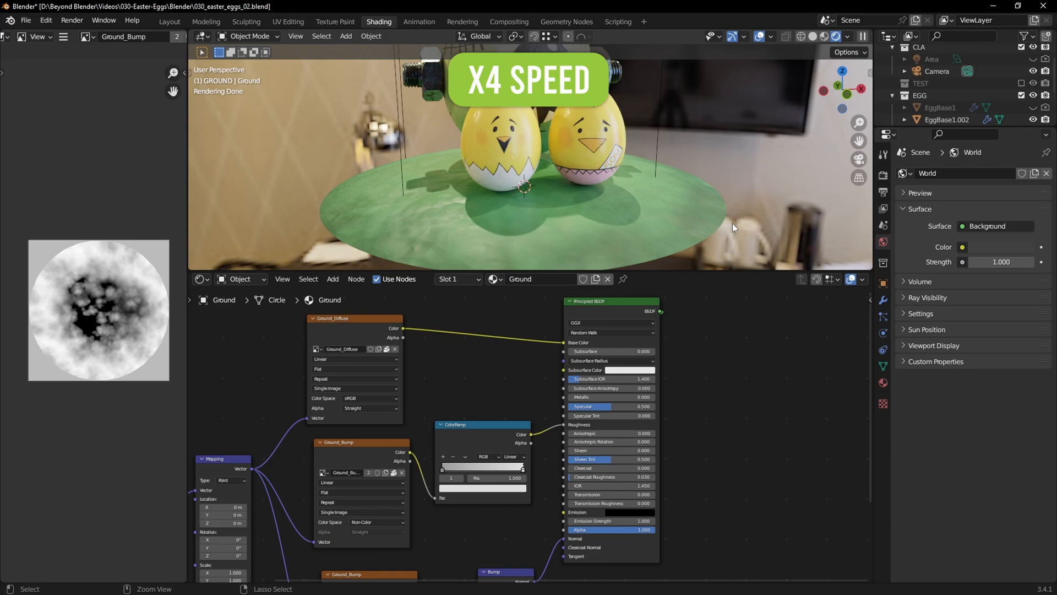
key("ctrl+space")
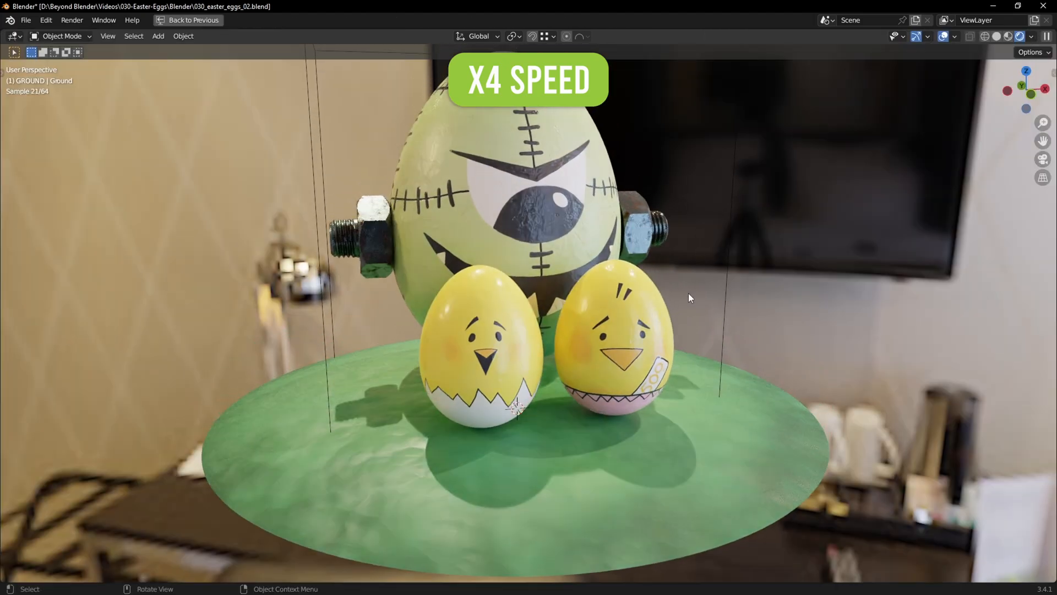
middle_click_drag(688, 298, 532, 223)
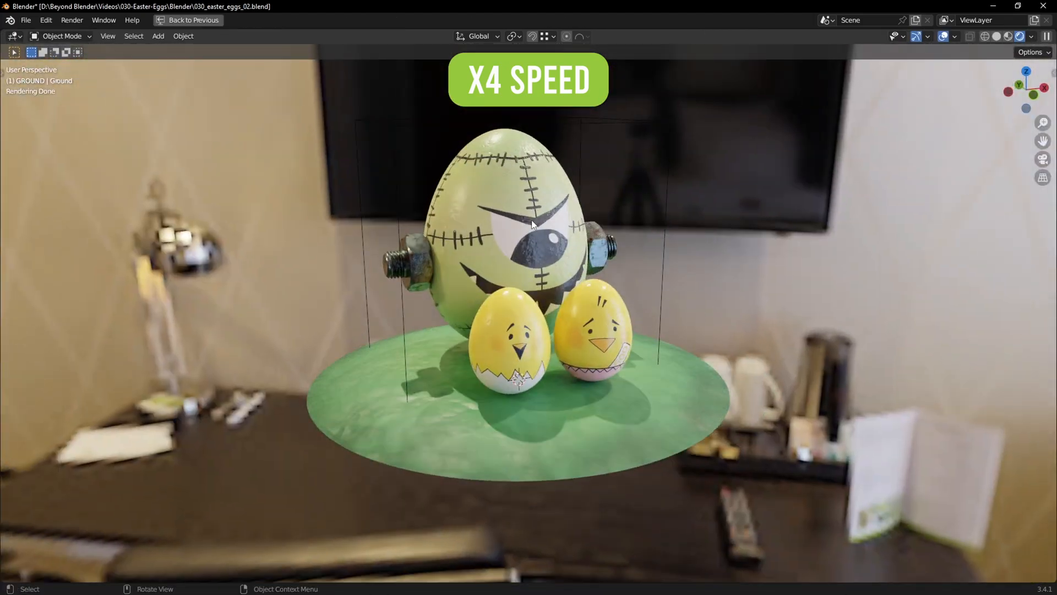
key("ctrl+space")
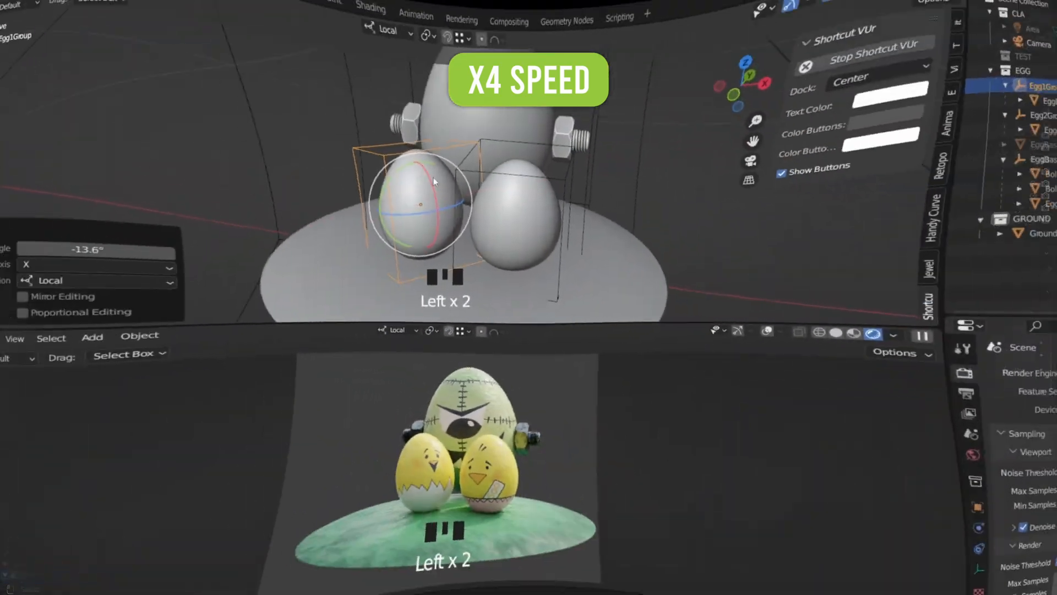
Step: Shift Egg1Group outward, away from Egg2Group, and raise it slightly
middle_click_drag(452, 198, 473, 175)
left_click_drag(473, 172, 447, 192)
middle_click_drag(476, 191, 437, 143)
left_click_drag(407, 159, 413, 133)
Step: Move Egg2Group outward from the other chick egg and lower it along its local Z by about 0.017 m and 0.0015 m
left_click(564, 214)
middle_click_drag(576, 213, 577, 198, "shift")
left_click_drag(561, 223, 587, 217)
middle_click_drag(586, 217, 605, 179)
left_click_drag(535, 105, 537, 119)
middle_click_drag(504, 237, 547, 188)
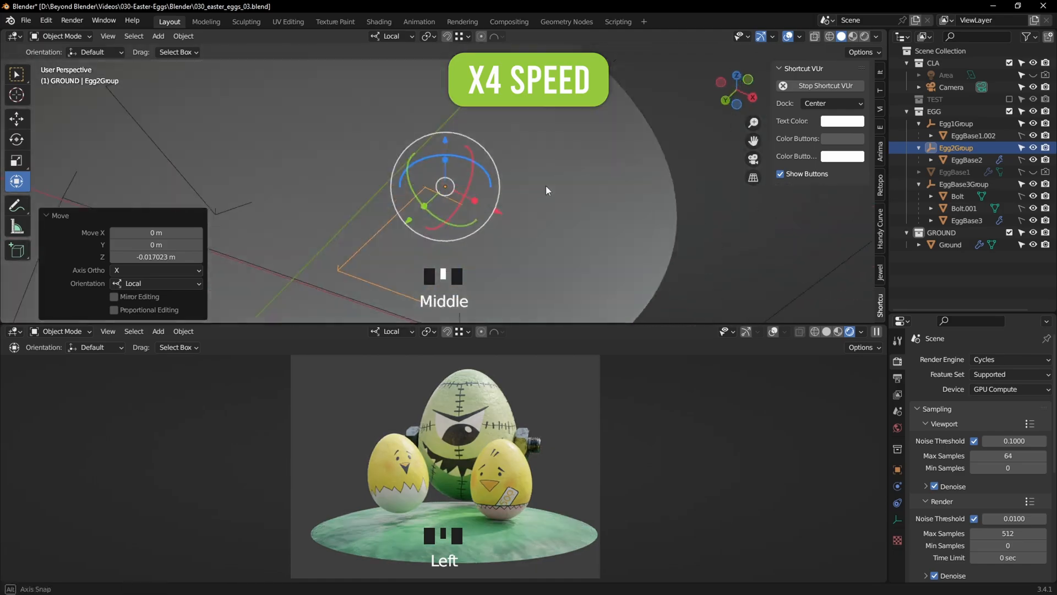
left_click_drag(447, 135, 450, 115)
middle_click_drag(457, 148, 515, 207)
middle_click_drag(515, 207, 529, 193)
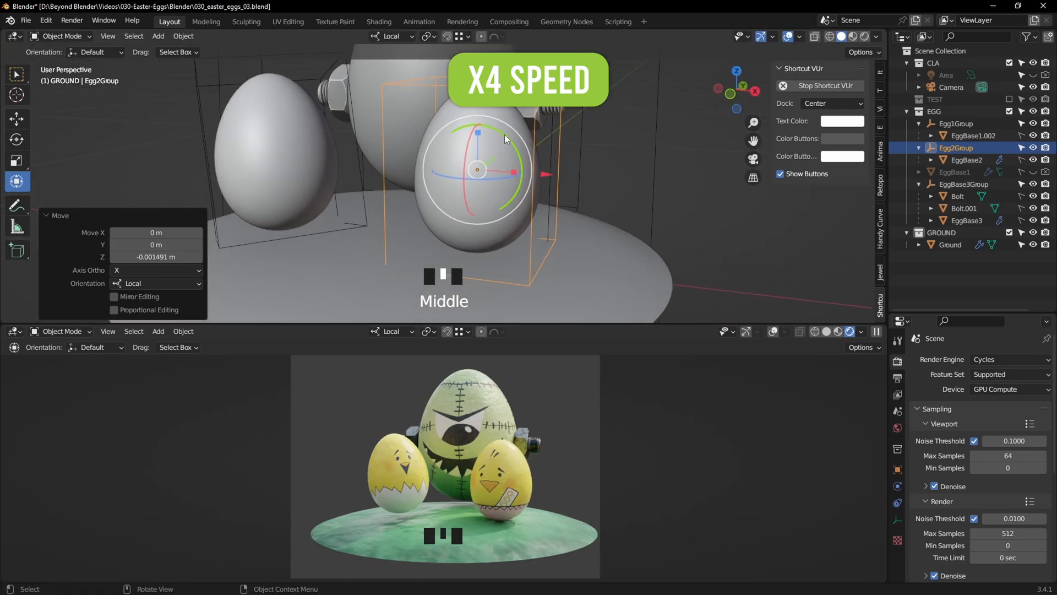
Step: Tilt Egg2Group slightly and move it about 0.026 m along its local X
left_click_drag(506, 137, 512, 143)
left_click_drag(544, 190, 567, 199)
middle_click_drag(568, 199, 468, 179)
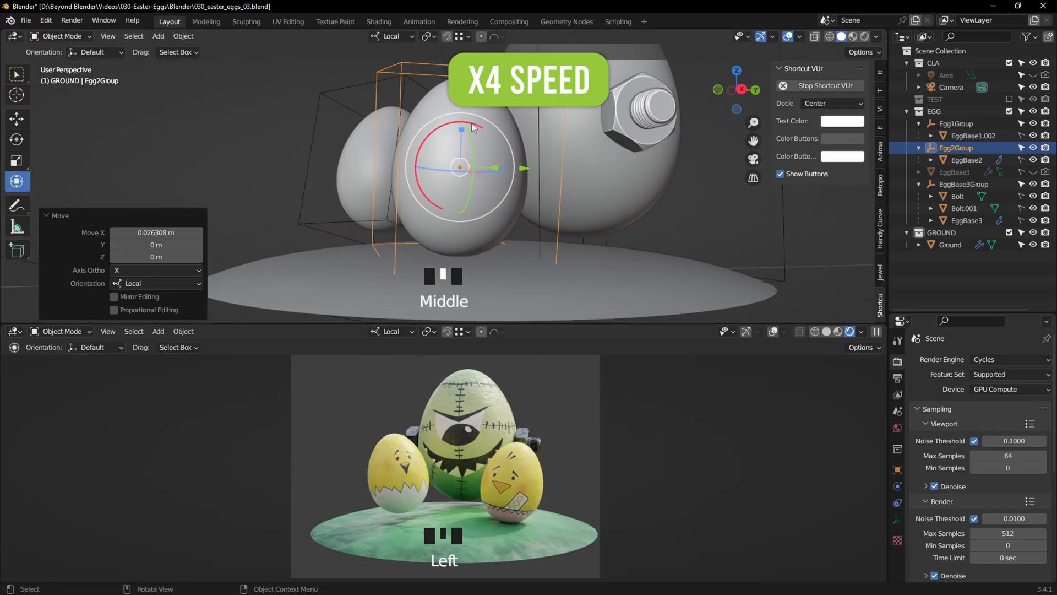
left_click_drag(423, 160, 427, 168)
Step: Tint the Area.001 light orange and move it about 0.056 m along its local Z
left_click_drag(995, 278, 956, 282)
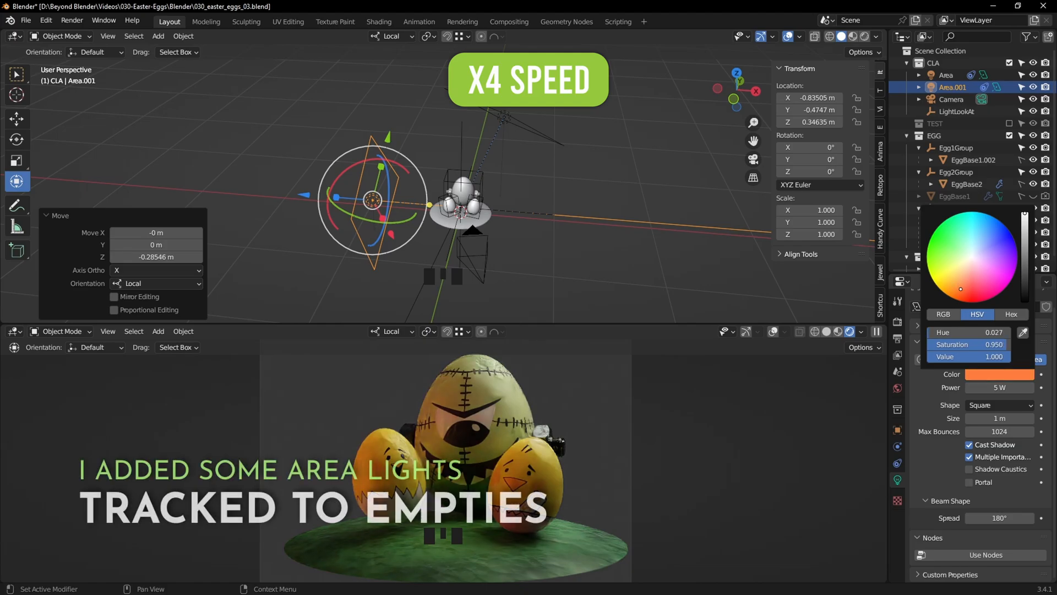
middle_click_drag(545, 240, 534, 202)
scroll(533, 201, "up", 1)
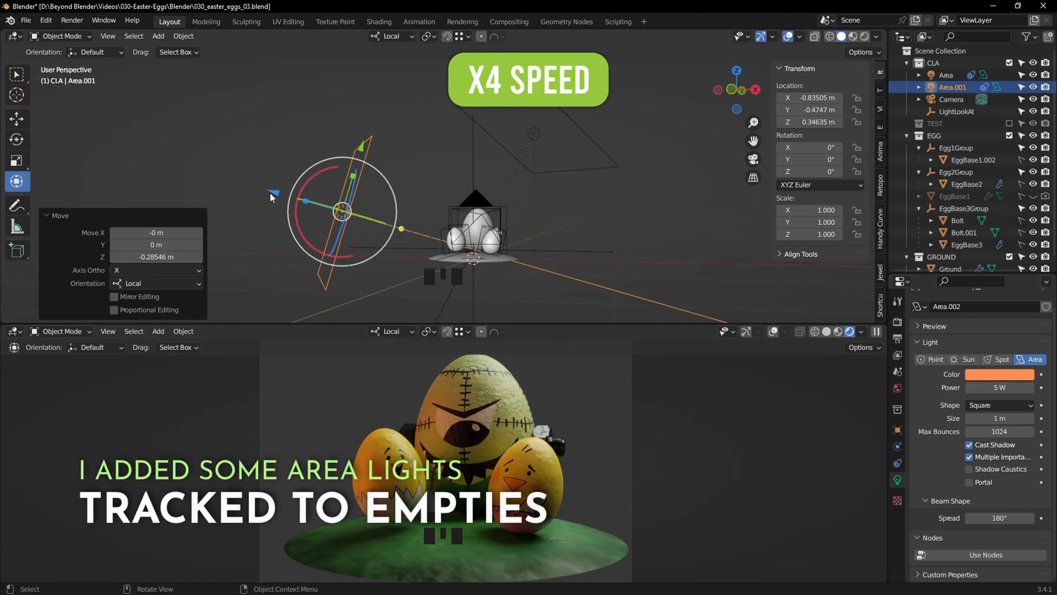
left_click_drag(272, 196, 331, 199)
Step: Move the Area.001 light about 0.85 m along global Y in top view and lower it about 0.049 m along its local Y
scroll(330, 199, "down", 3)
key("KP_7")
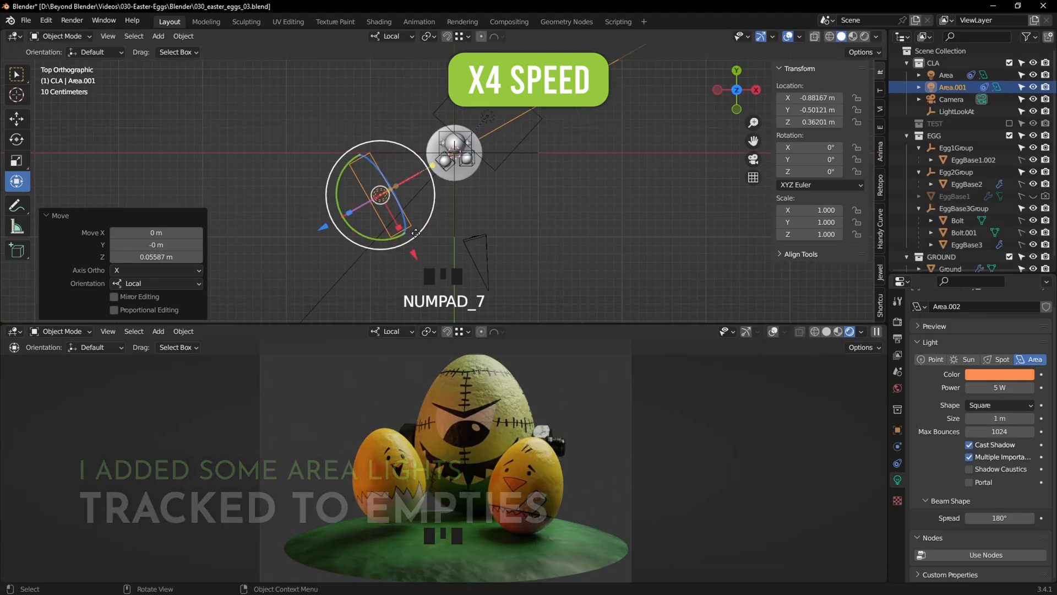
key("g")
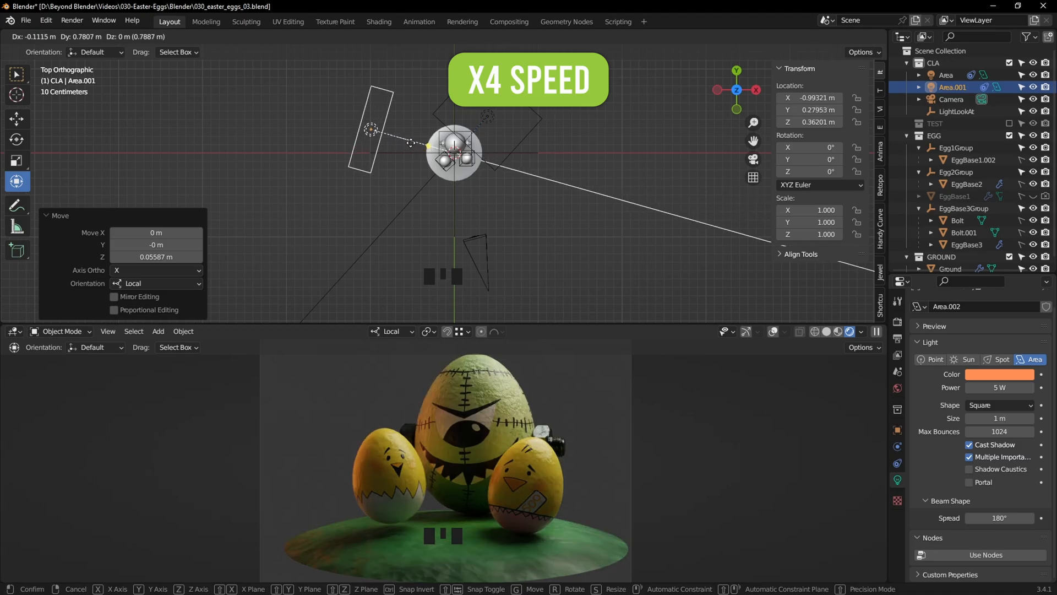
left_click(416, 137)
middle_click_drag(417, 137, 432, 63)
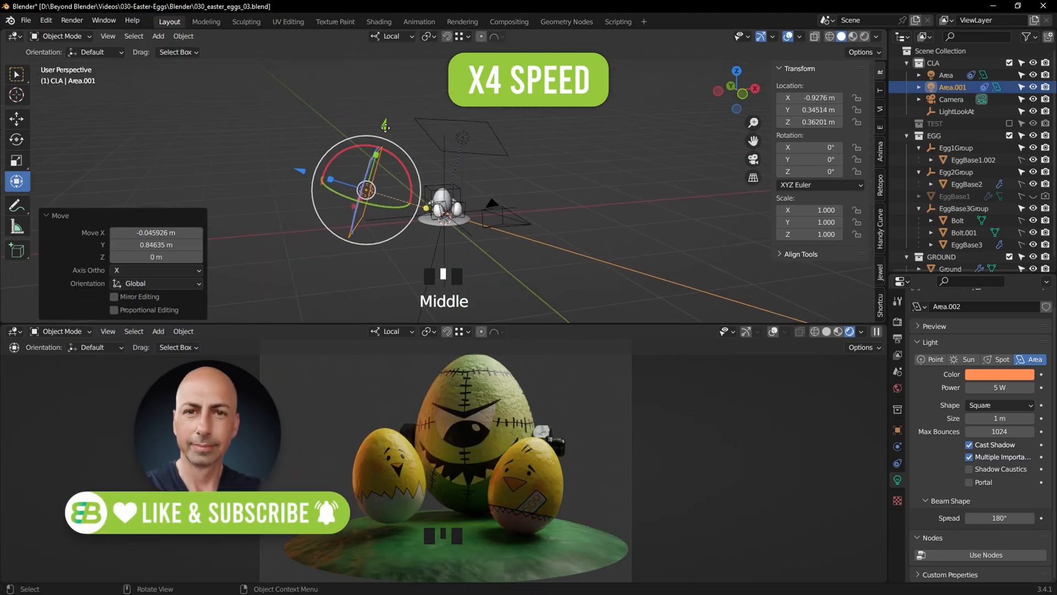
left_click_drag(385, 124, 385, 136)
middle_click_drag(386, 135, 543, 237)
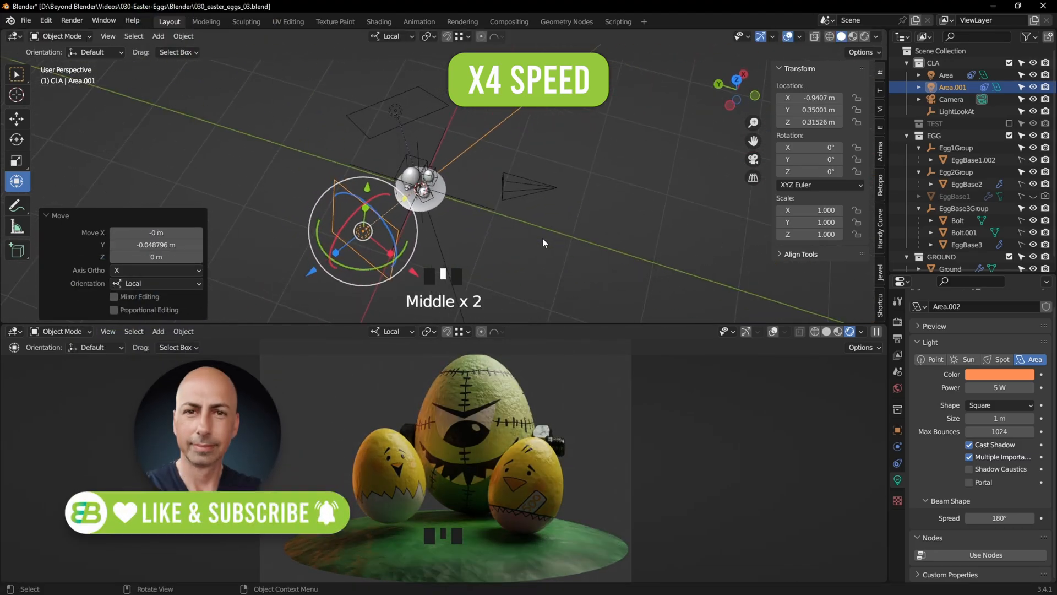
key("KP_7")
key("g")
right_click(476, 273)
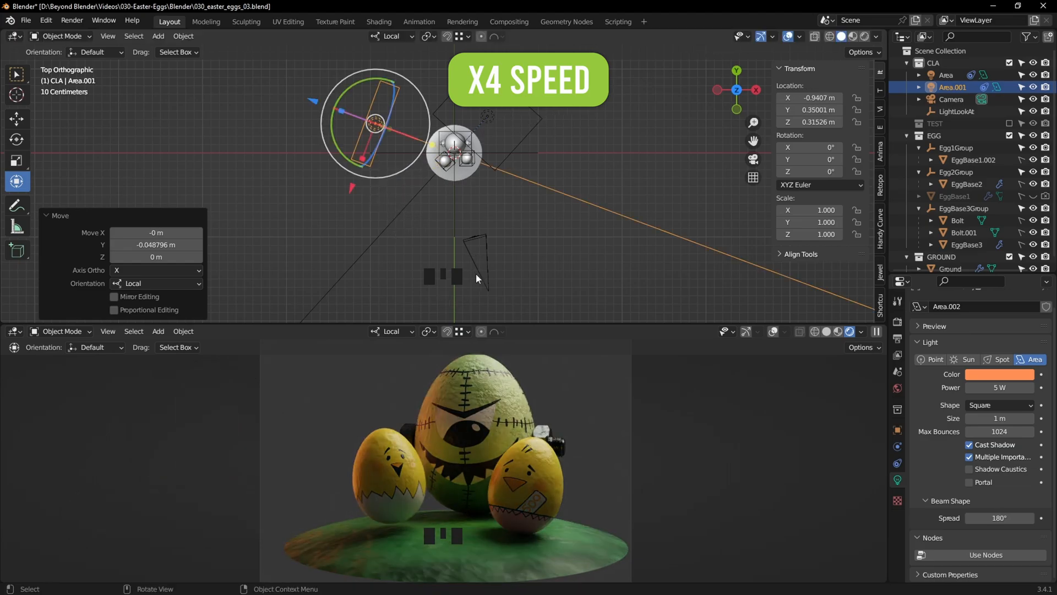
middle_click_drag(557, 235, 528, 165)
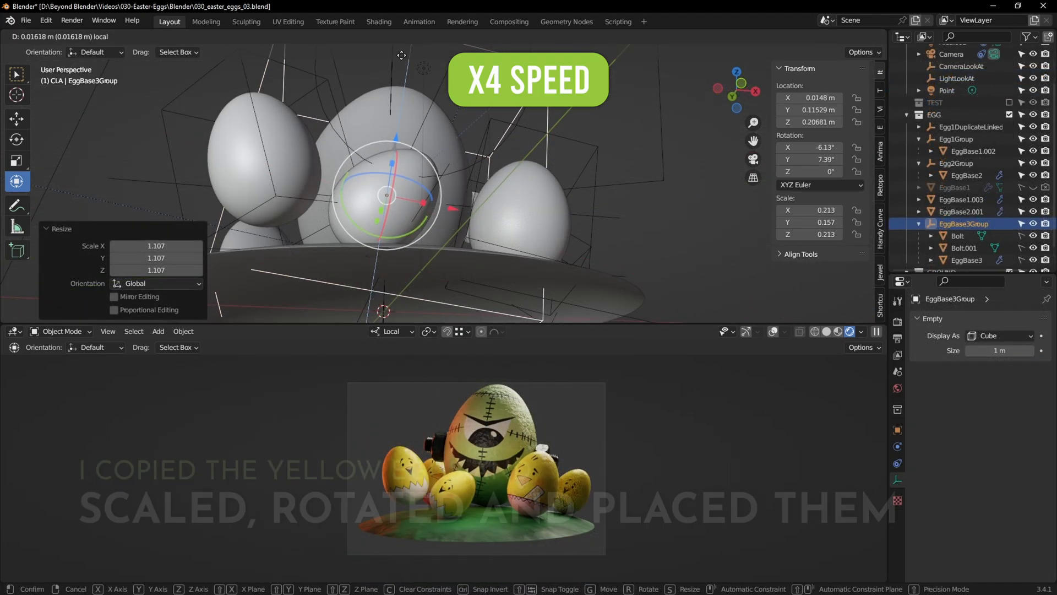
Step: Adjust EggBase3Group's height along its local Z and nudge the camera together with CameraLookAt
left_click(395, 129)
left_click(954, 78)
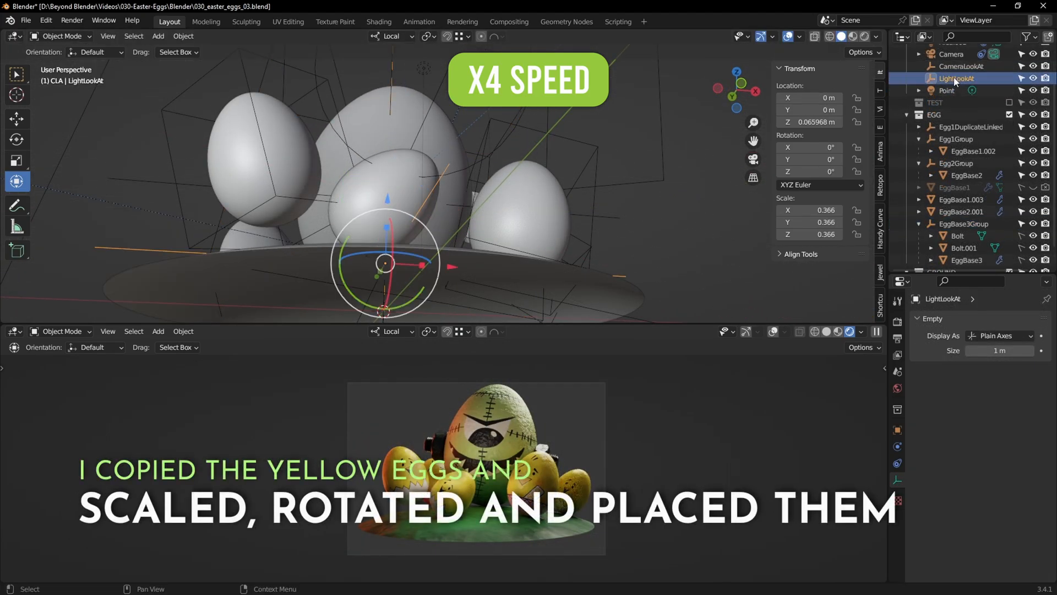
left_click(951, 54)
left_click(958, 66, "ctrl")
scroll(582, 171, "down", 5)
scroll(584, 174, "down", 2)
middle_click_drag(584, 175, 477, 214)
left_click_drag(239, 146, 241, 143)
Step: In Local orientation, shift the front-right chick egg outward and move EggBase1.001 about 0.0058 m along its X
left_click(592, 249)
left_click(459, 193)
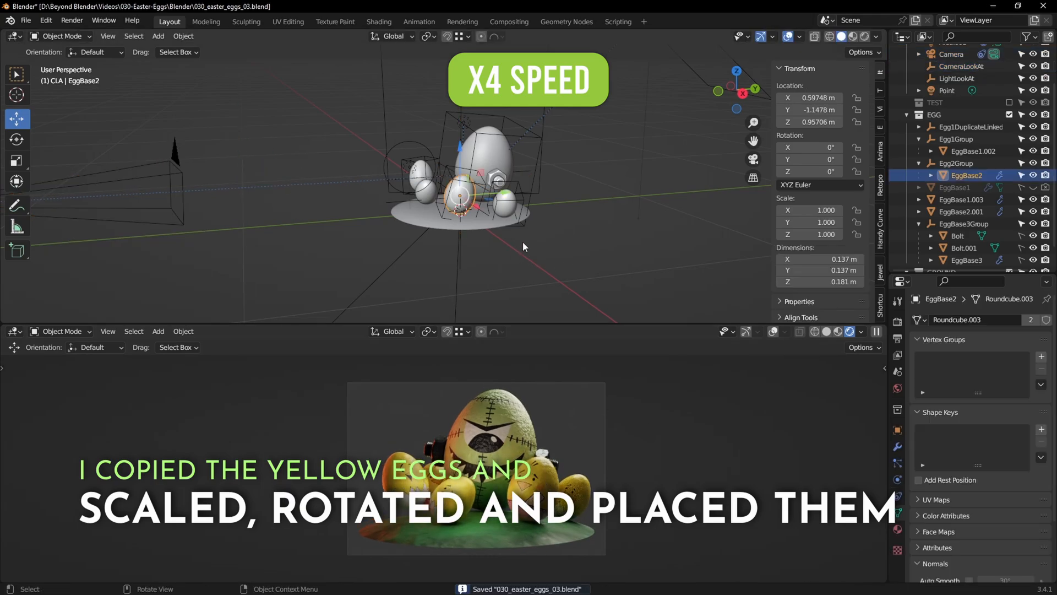
middle_click_drag(523, 241, 576, 267)
scroll(575, 267, "up", 3)
left_click(493, 245)
left_click(392, 36)
left_click(361, 86)
left_click_drag(532, 219, 577, 225)
left_click(542, 182)
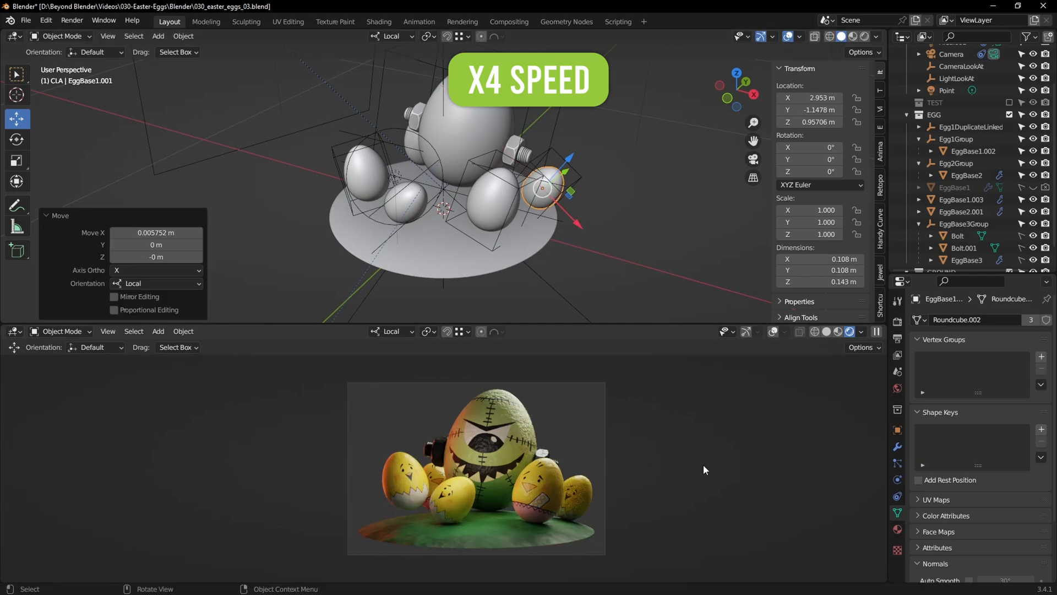
scroll(703, 468, "up", 5)
scroll(638, 466, "down", 2)
scroll(639, 466, "up", 2)
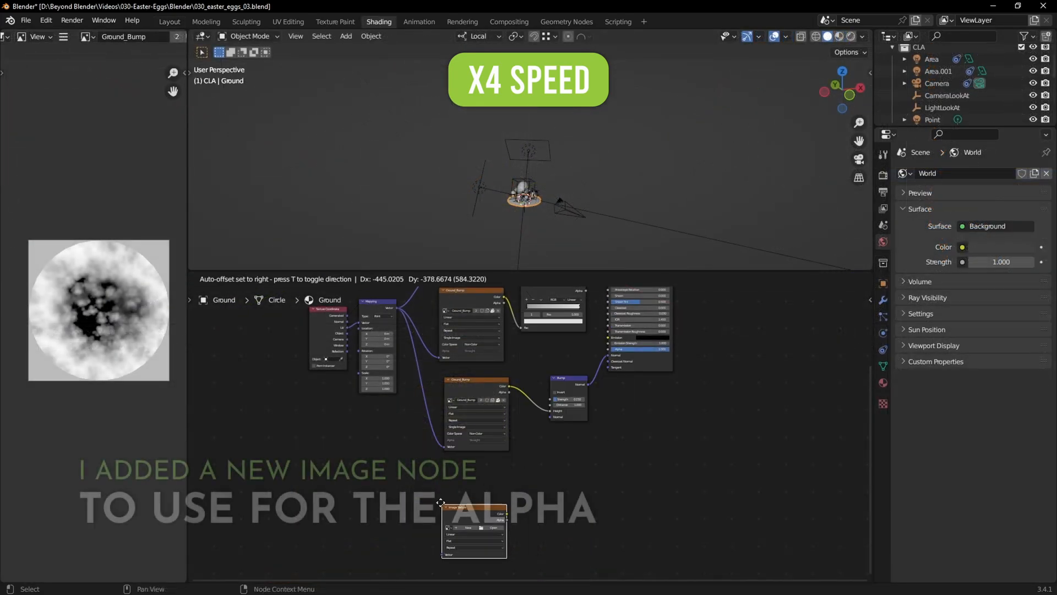
Step: Add an Image Texture node below the bump image in the Ground material for alpha and connect the Mapping vector to it
left_click(444, 479)
left_click_drag(397, 307, 445, 531)
scroll(527, 434, "up", 4)
middle_click_drag(527, 434, 472, 480)
left_click_drag(582, 365, 582, 364)
middle_click_drag(534, 514, 596, 407)
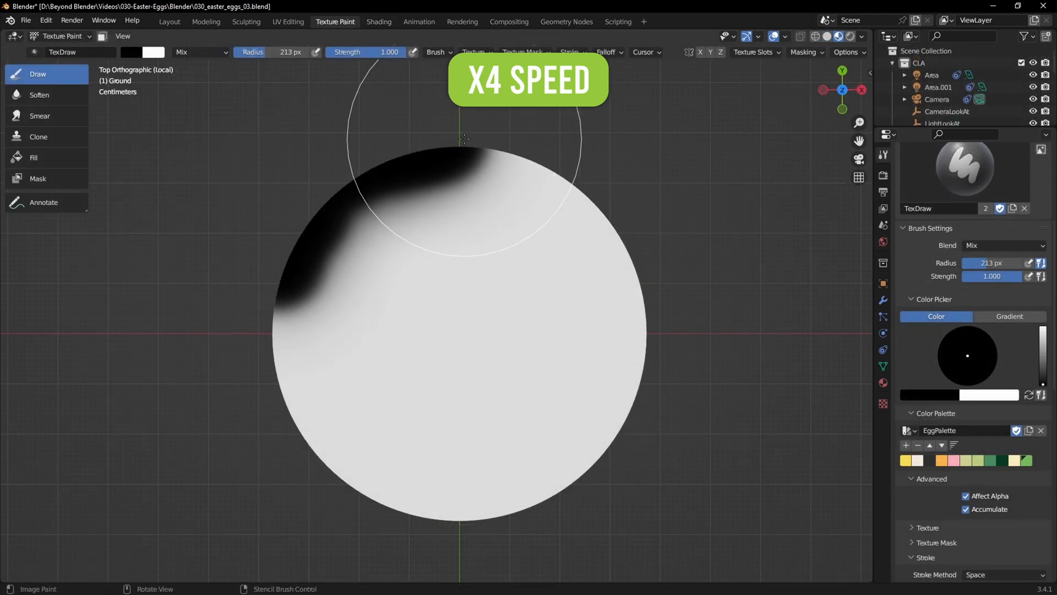
Step: Paint the base's rim black in the alpha image, softening the inner edge with an airbrush at 112 px radius and 0.050 strength
left_click_drag(623, 232, 664, 332)
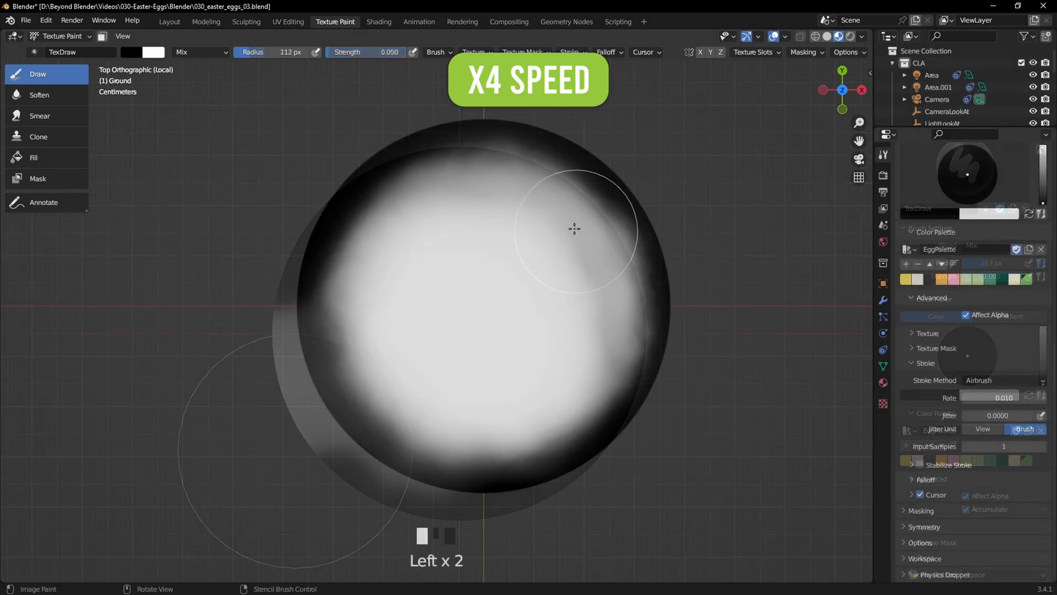
left_click_drag(571, 229, 577, 190)
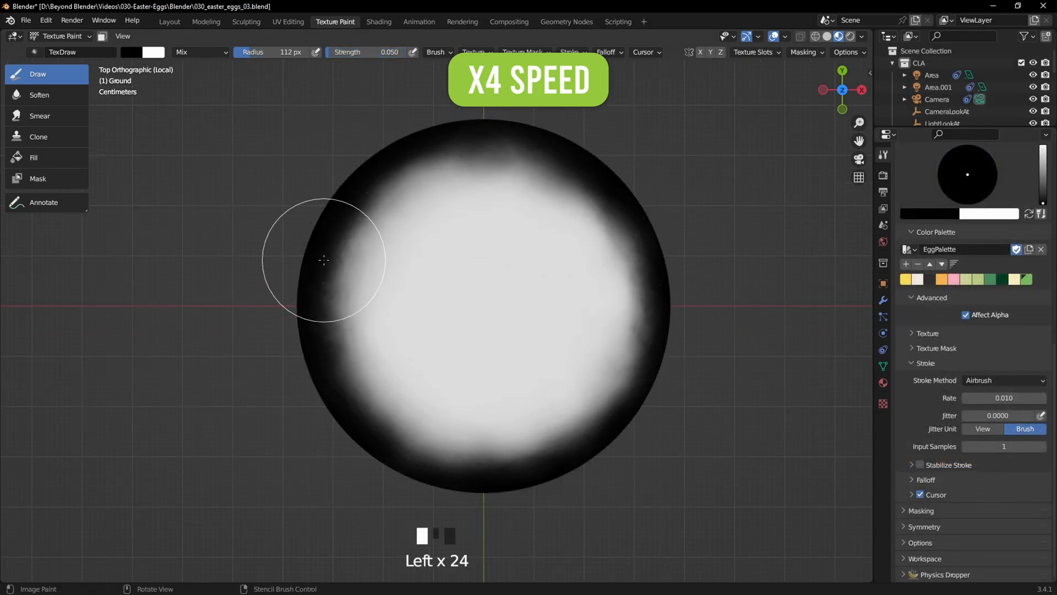
left_click_drag(402, 447, 580, 406)
left_click_drag(497, 455, 337, 390)
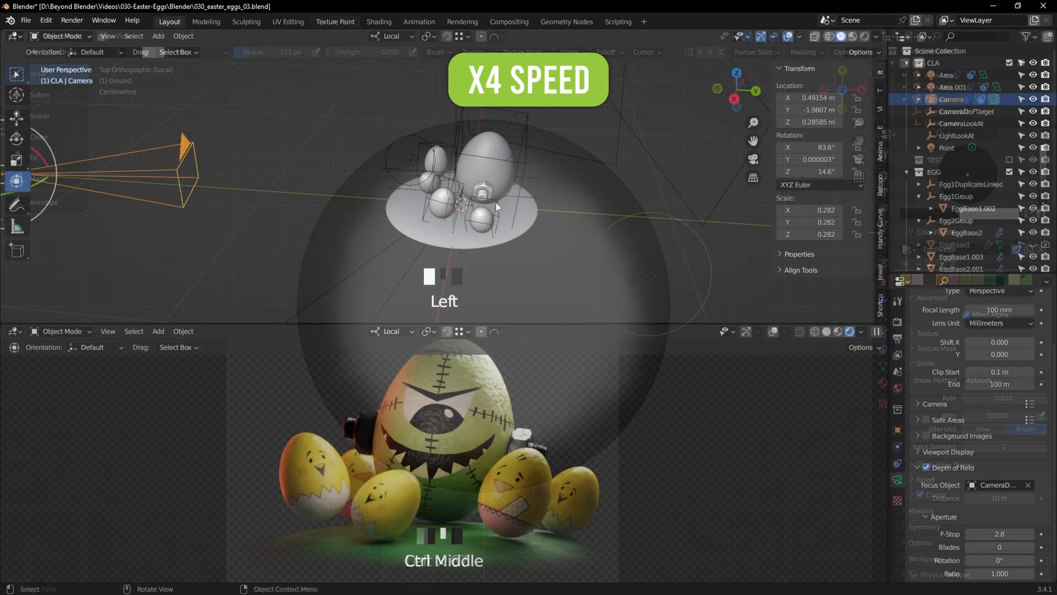
Step: Move the small front egg EggBase1.003 along global Y toward the green egg, to about Y -0.077 m
middle_click_drag(646, 201, 614, 275)
scroll(474, 219, "up", 4)
key("KP_7")
scroll(473, 218, "up", 2)
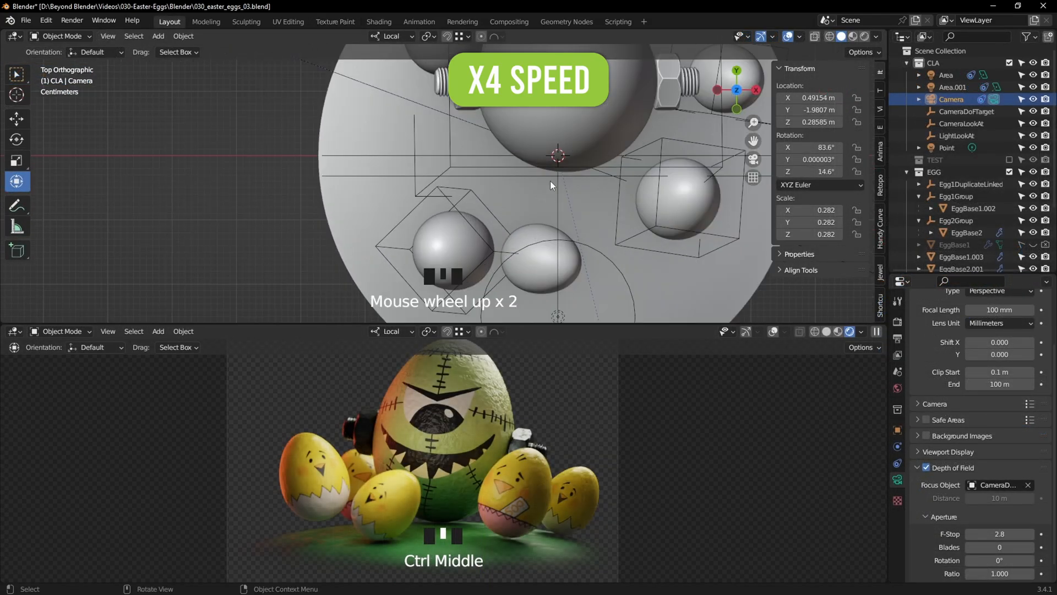
left_click(551, 181)
left_click_drag(562, 111, 566, 110)
left_click(532, 241)
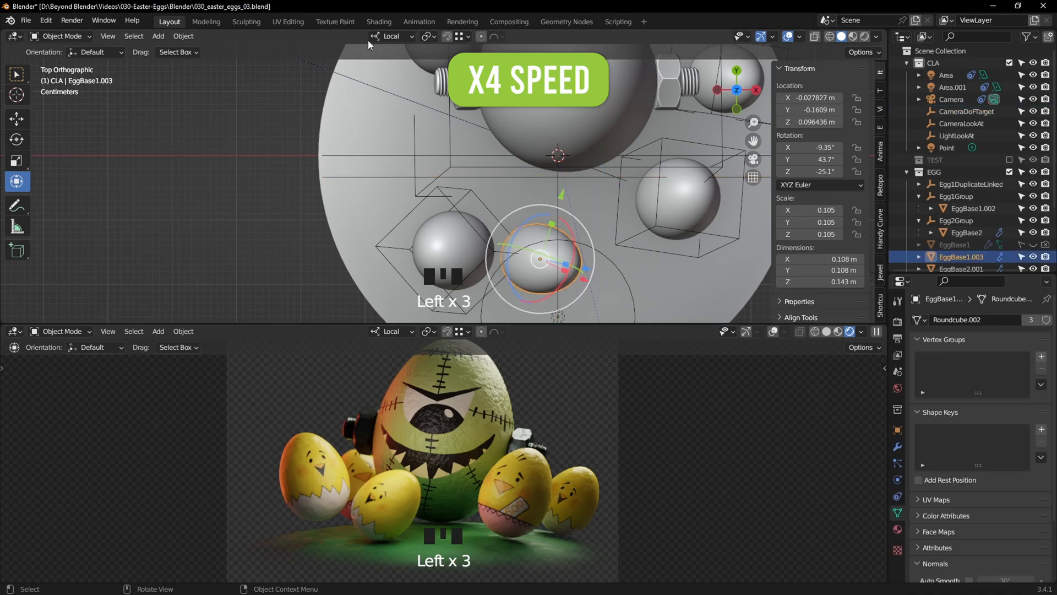
left_click(392, 37)
left_click(379, 69)
left_click_drag(543, 189, 546, 134)
Step: Scale EggBase1.003 down uniformly to 0.094
middle_click_drag(582, 242, 606, 138)
key("s")
middle_click_drag(633, 264, 604, 187, "shift")
left_click(635, 168)
Step: Rotate EggBase1.003 in Local orientation by about 11.2° around Y and -19.5° around Z
left_click(392, 36)
left_click(379, 82)
middle_click_drag(537, 234, 595, 212)
left_click_drag(595, 212, 600, 222)
middle_click_drag(605, 228, 629, 197)
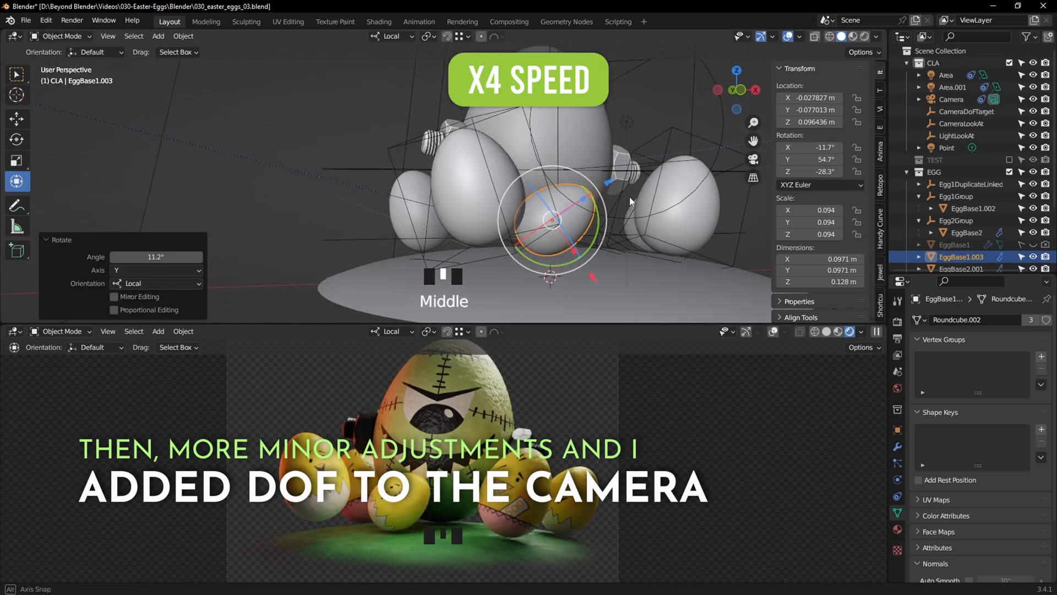
mouse_move(542, 206)
left_mouse_down()
mouse_move(553, 214)
mouse_move(530, 204)
left_mouse_up()
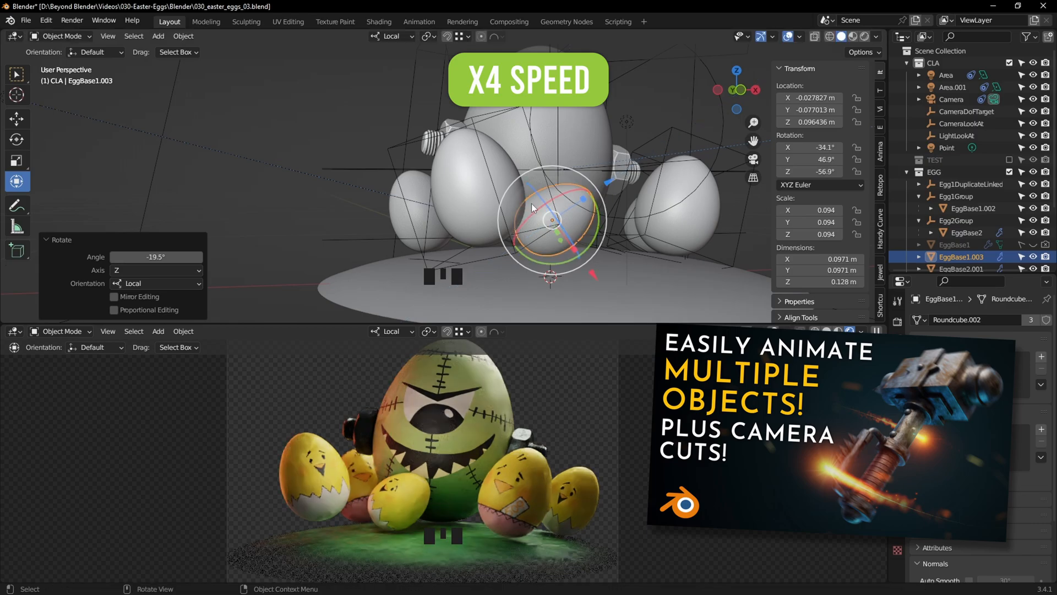
Step: Lower EggBase1.003 toward the ground along global Z by about 0.0025 m and a further 0.001 m
middle_click_drag(531, 203, 567, 171)
scroll(575, 193, "up", 2)
middle_click_drag(567, 170, 540, 201, "shift")
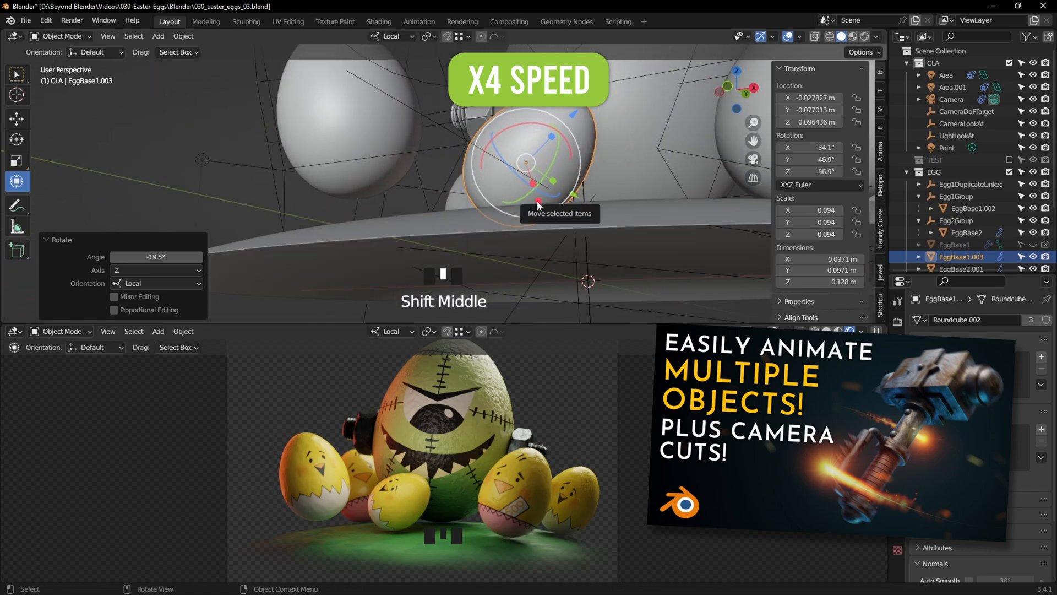
left_click(393, 37)
left_click(393, 69)
left_click_drag(525, 103, 524, 108)
middle_click_drag(525, 116, 518, 108)
left_click_drag(515, 108, 515, 111)
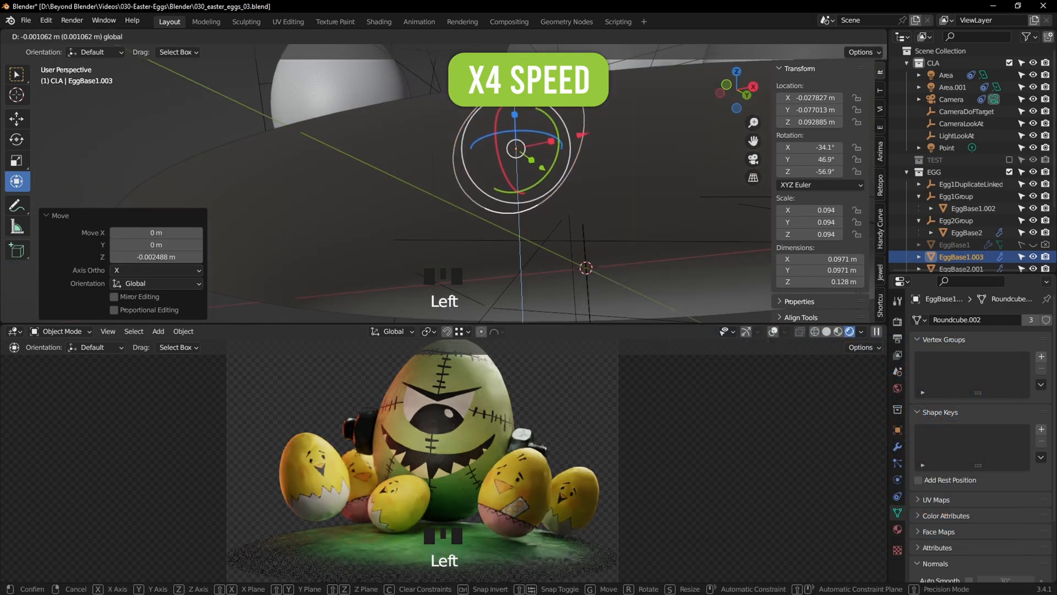
Step: Scale the green egg's group, EggBase3Group, up uniformly by 1.027
left_click(348, 208)
middle_click_drag(606, 171, 616, 210)
scroll(617, 215, "down", 3)
scroll(618, 401, "down", 2)
middle_click_drag(618, 402, 628, 416, "shift")
middle_click_drag(628, 190, 606, 223, "shift")
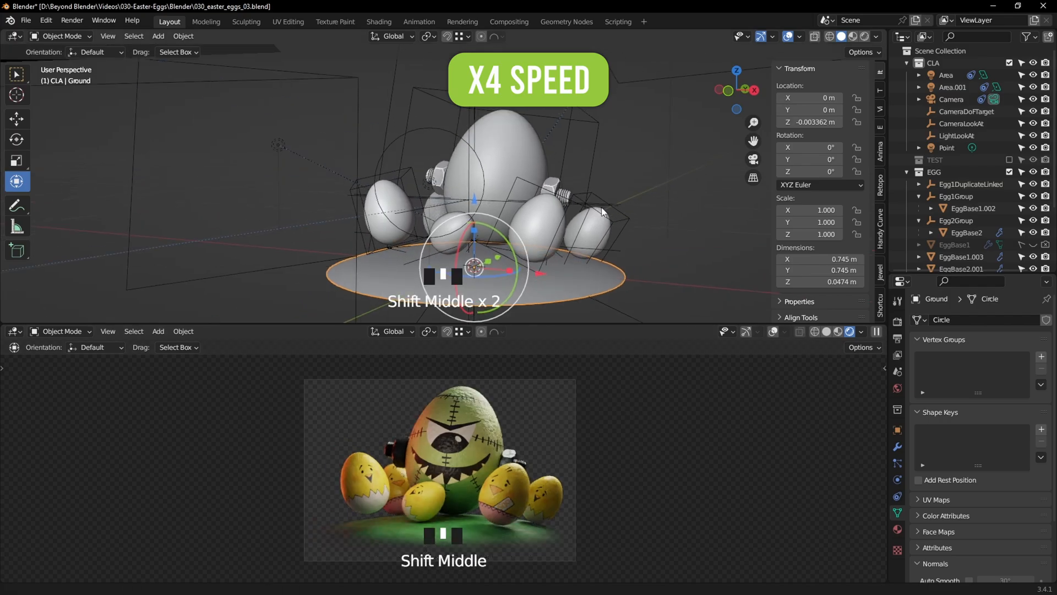
left_click(588, 179)
key("s")
left_click(655, 182)
middle_click_drag(540, 369, 529, 380)
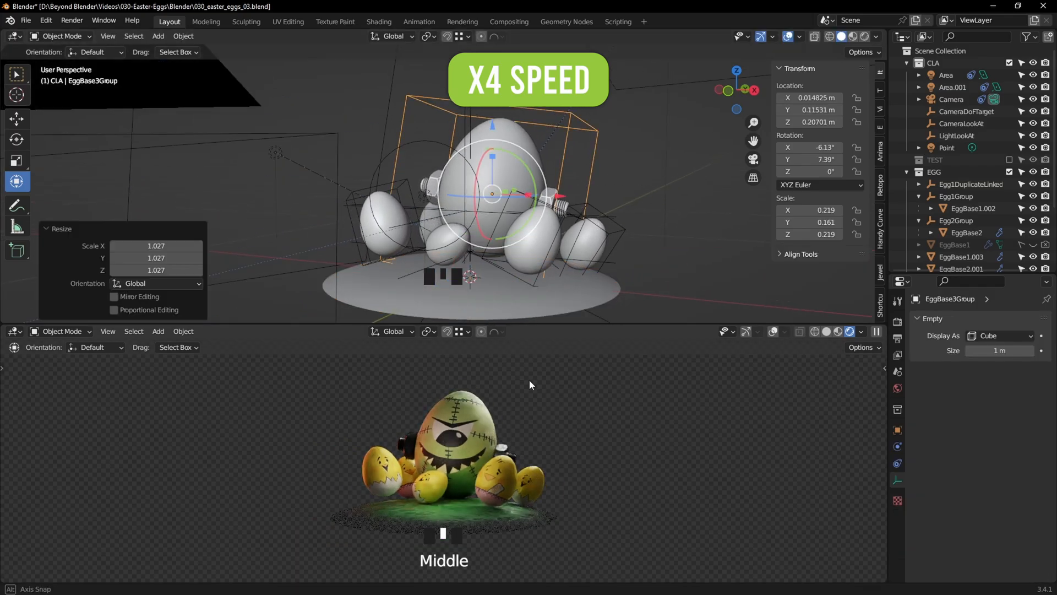
key("KP_0")
scroll(521, 216, "up", 4)
Step: Raise EggBase3Group about 0.0023 m along its local Z
key("ctrl+space")
middle_click_drag(645, 300, 628, 269)
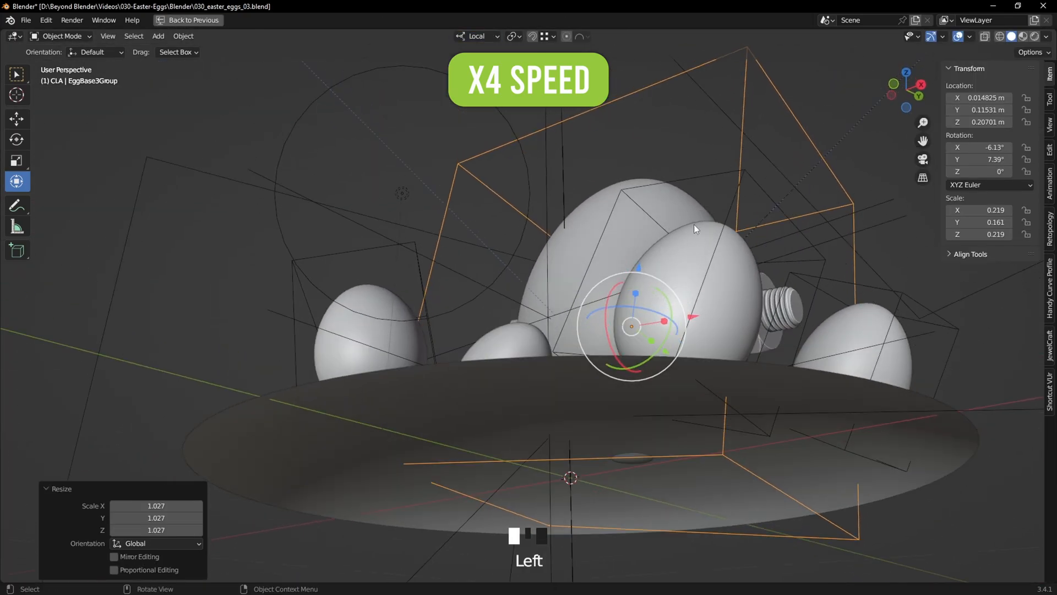
left_click_drag(638, 268, 639, 265)
middle_click_drag(735, 212, 721, 281)
middle_click_drag(941, 355, 851, 245, "shift")
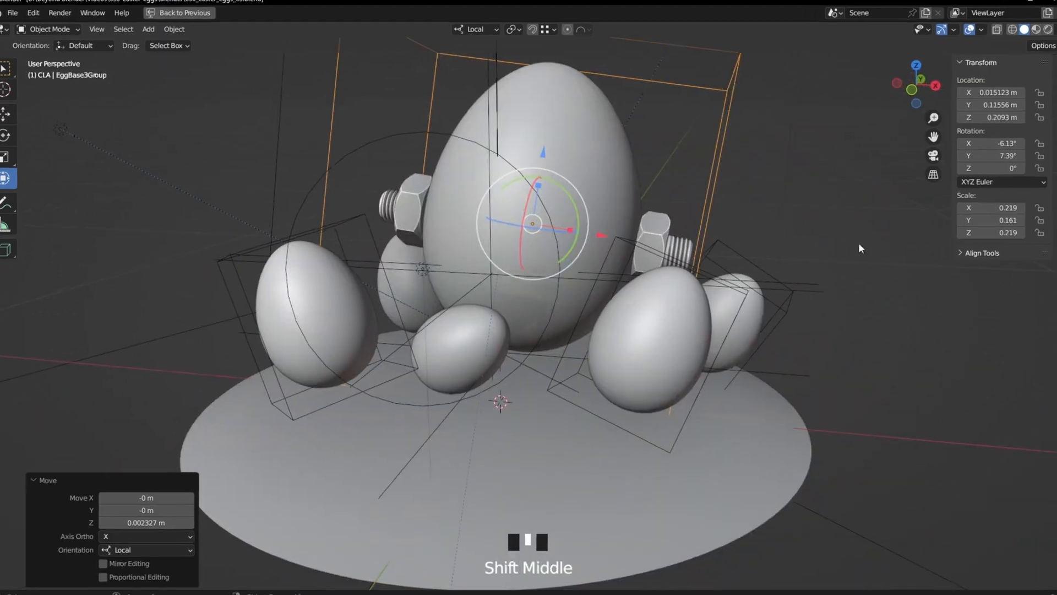